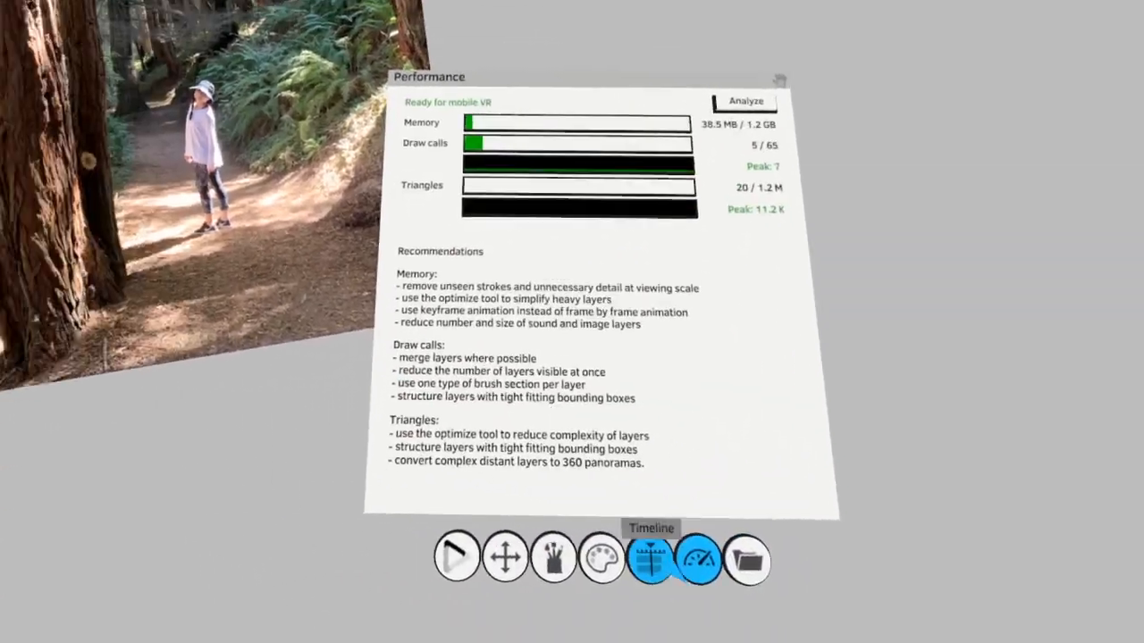
Show the scenes layer to review the sunny, overcast and night sketches, and hide it again
{"action": "left_click", "coordinate": [651, 560]}
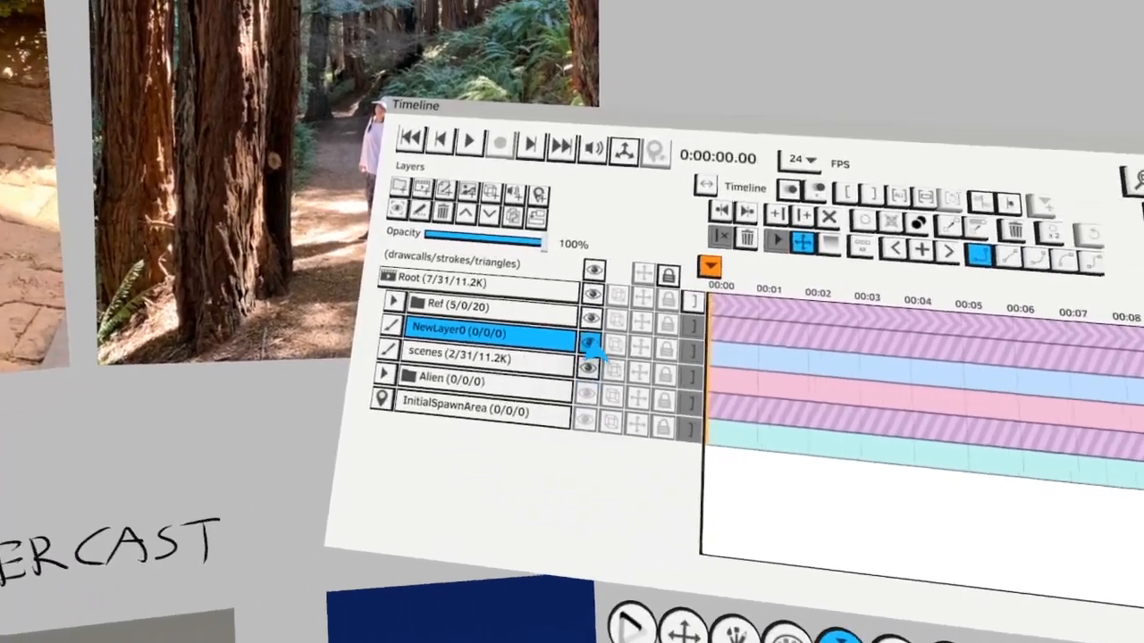
{"action": "left_click", "coordinate": [590, 343]}
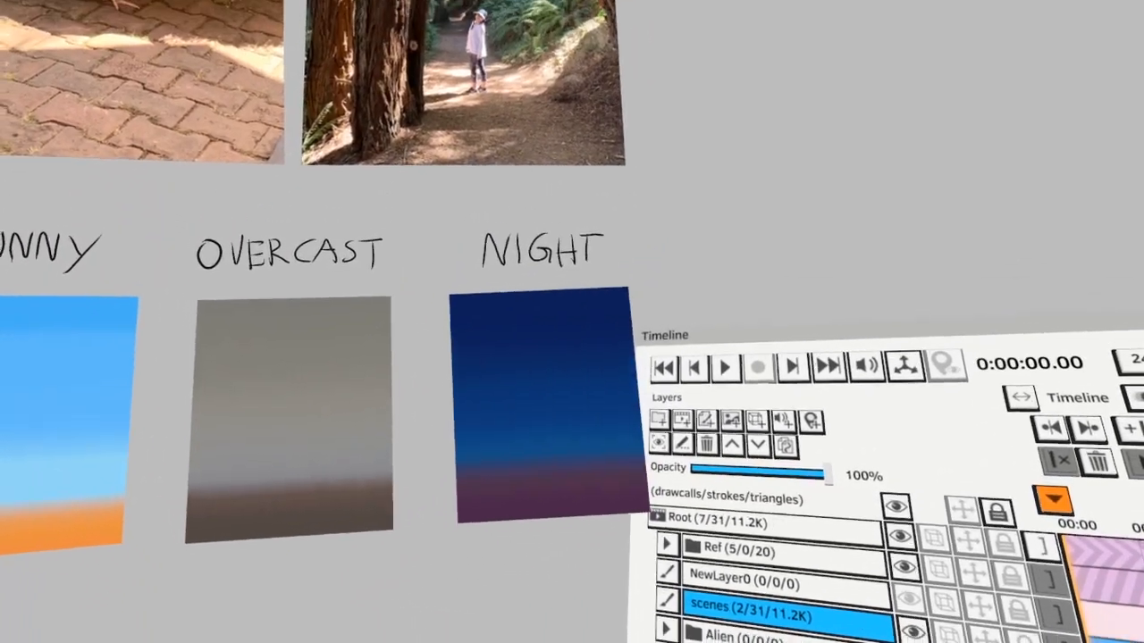
{"action": "left_click", "coordinate": [563, 438]}
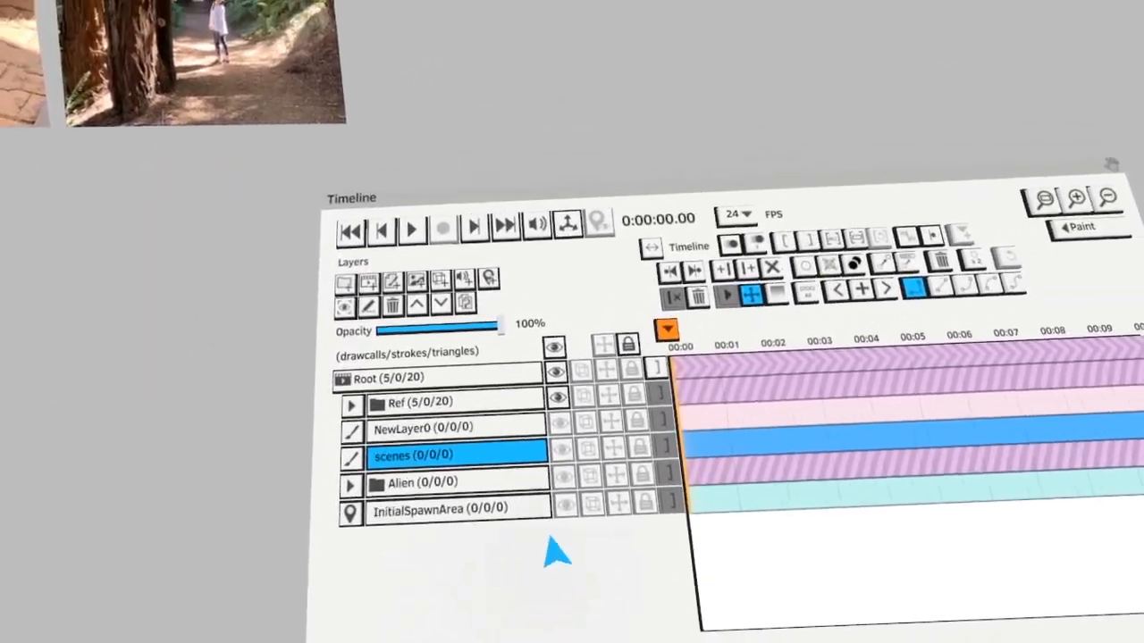
Show the Alien group and add a new paint layer inside the sunny group
{"action": "left_click", "coordinate": [612, 473]}
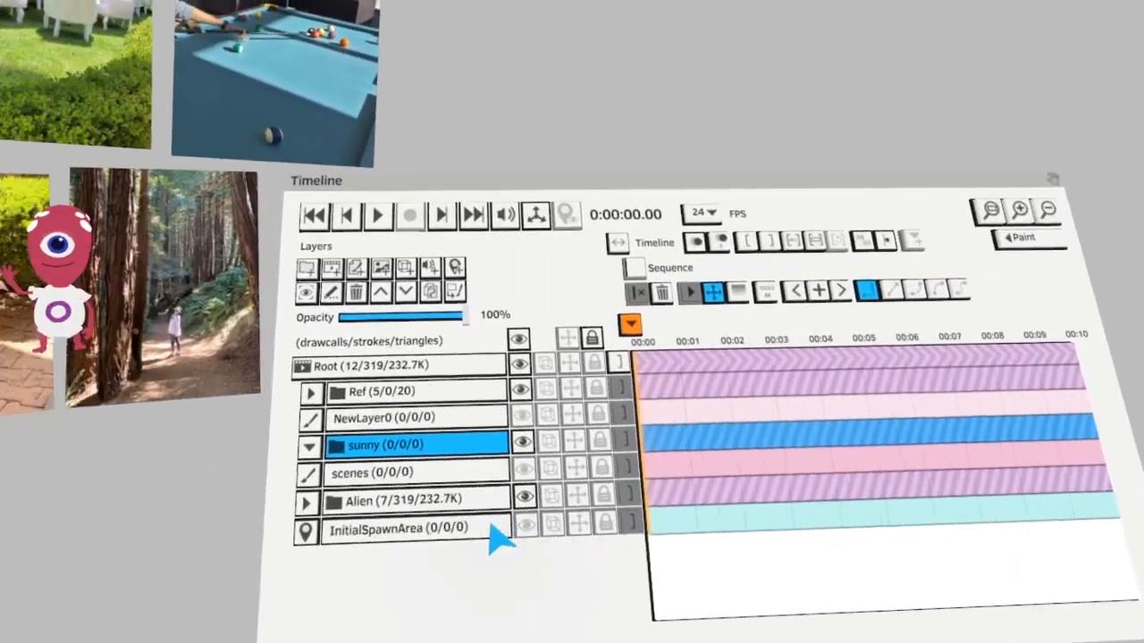
{"action": "left_click", "coordinate": [357, 268]}
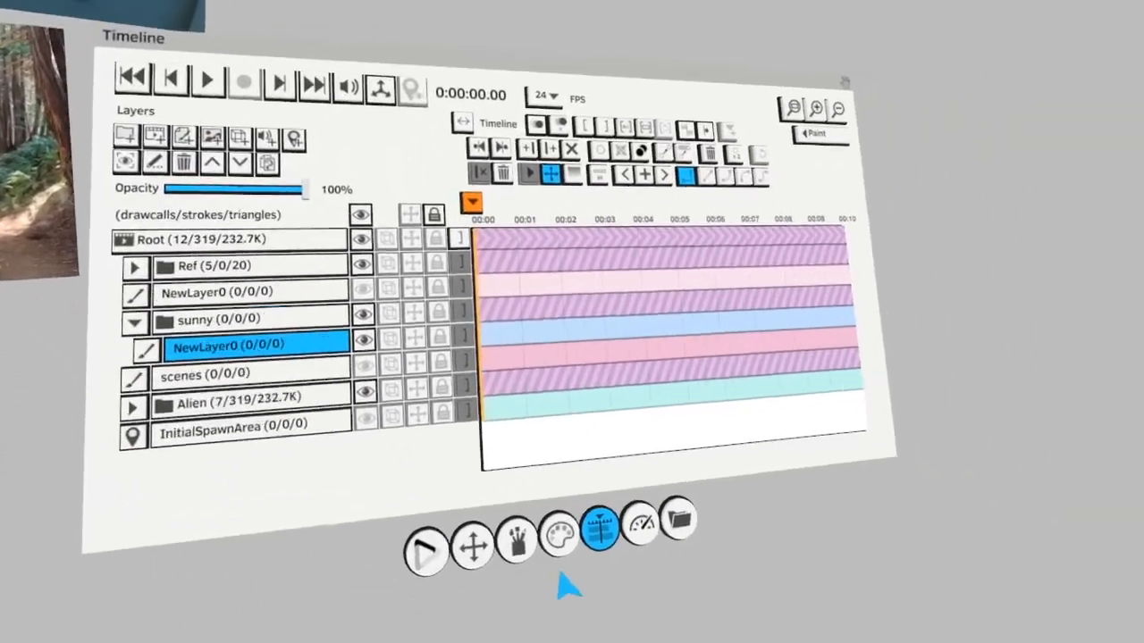
Change the paint color from the bright orange-red to a muted grayish brown
{"action": "left_click", "coordinate": [517, 539]}
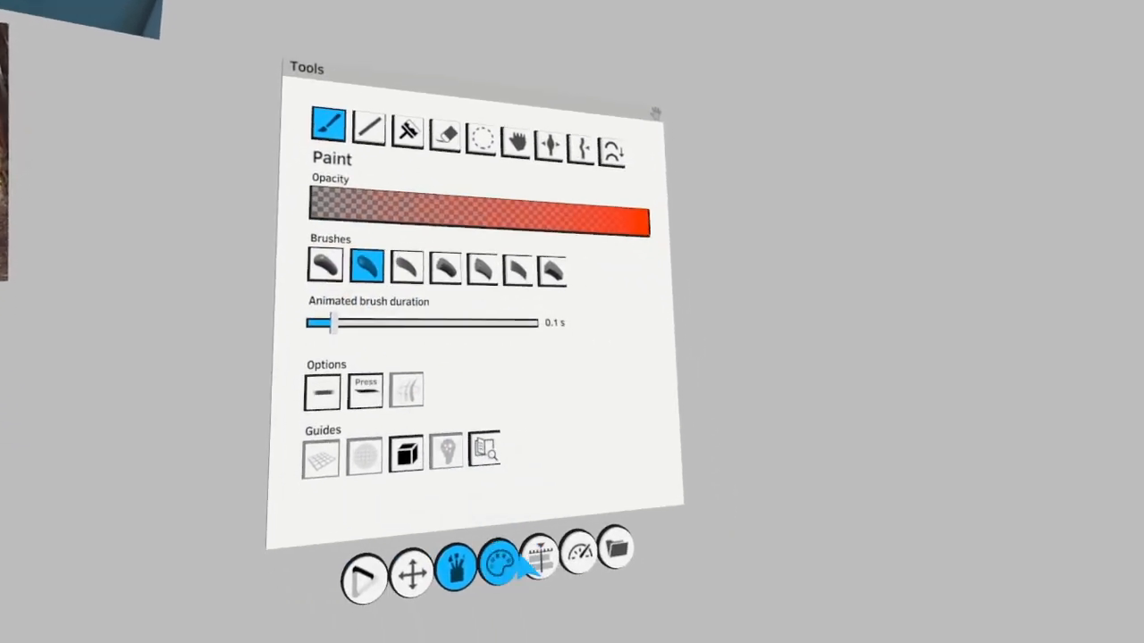
{"action": "left_click", "coordinate": [520, 558]}
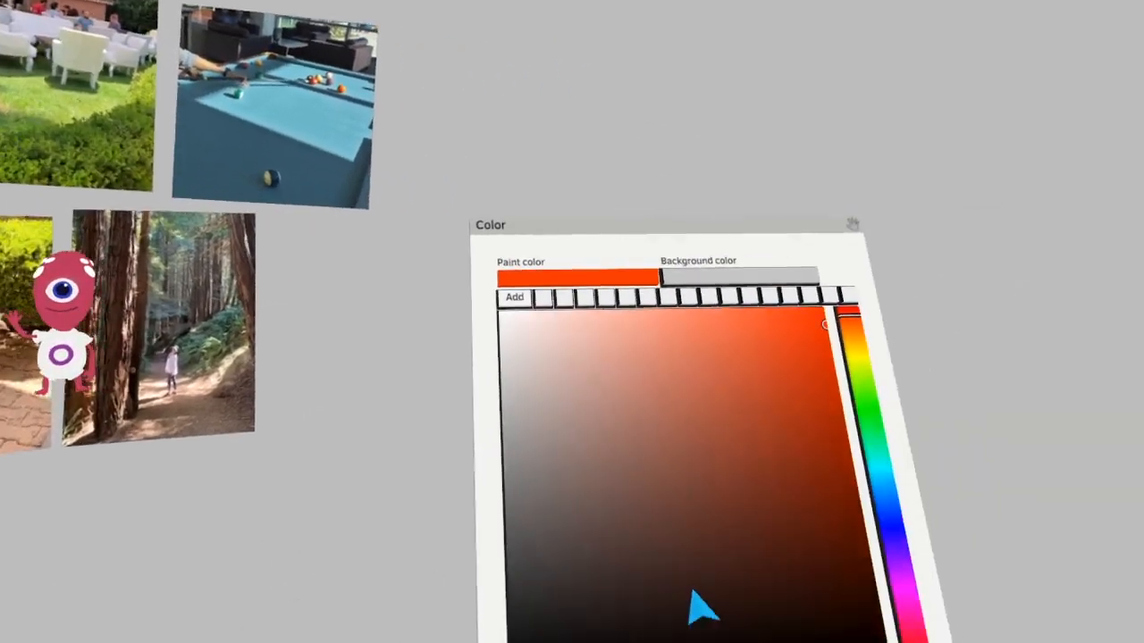
{"action": "left_click", "coordinate": [431, 428]}
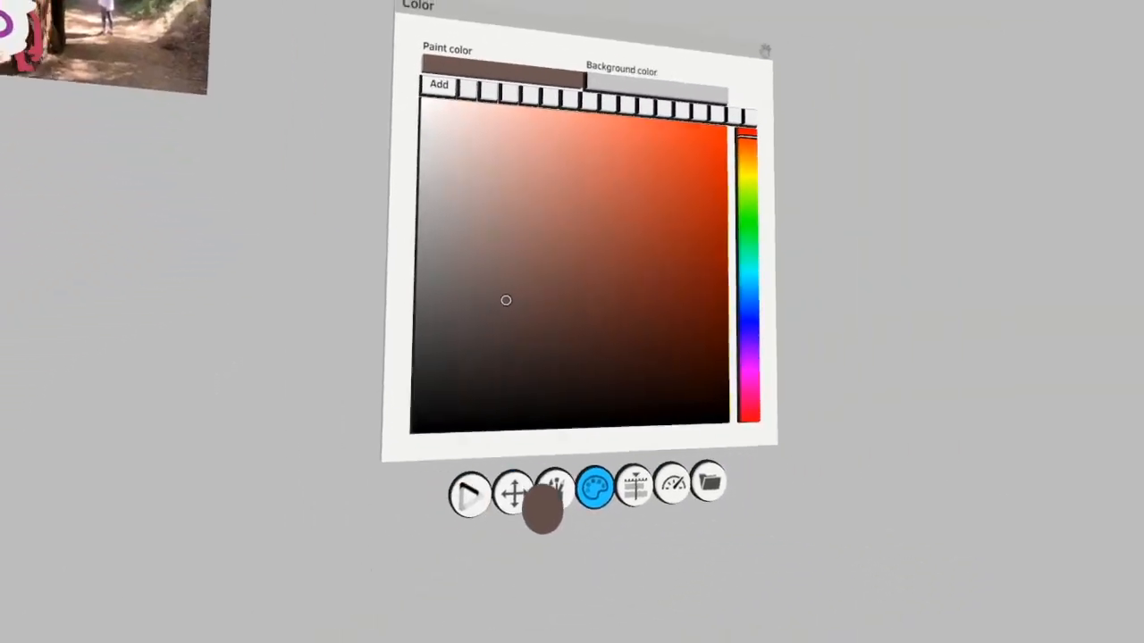
{"action": "left_click", "coordinate": [545, 505]}
Hide the Ref and Alien groups so that only the new layer in the sunny group is displayed
{"action": "left_click", "coordinate": [522, 531]}
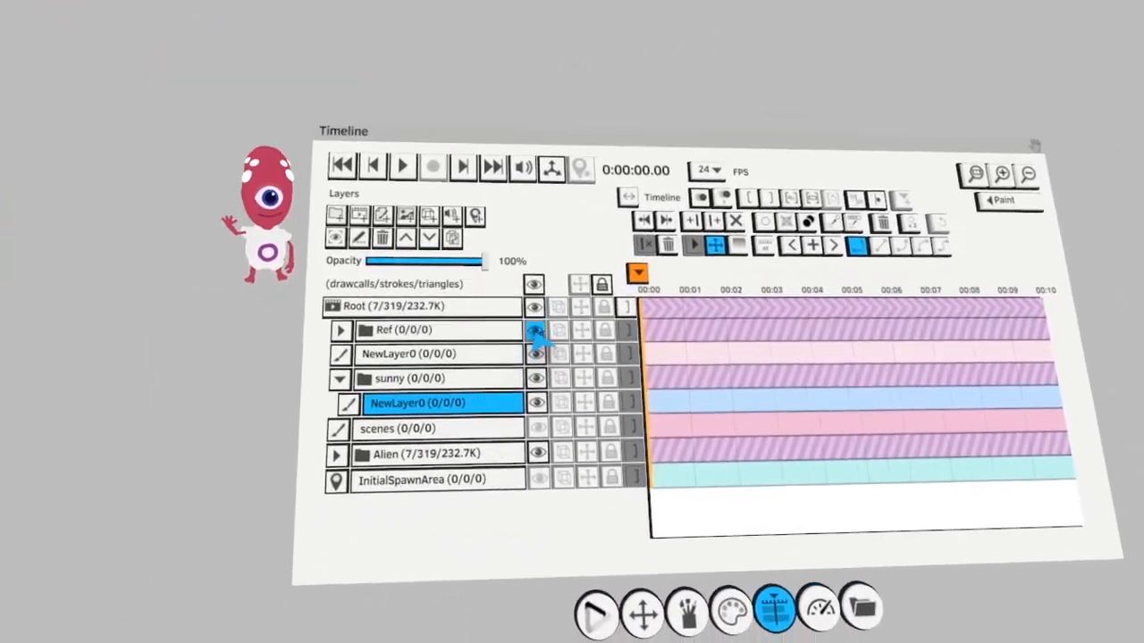
{"action": "left_click", "coordinate": [536, 332]}
{"action": "left_click", "coordinate": [538, 350]}
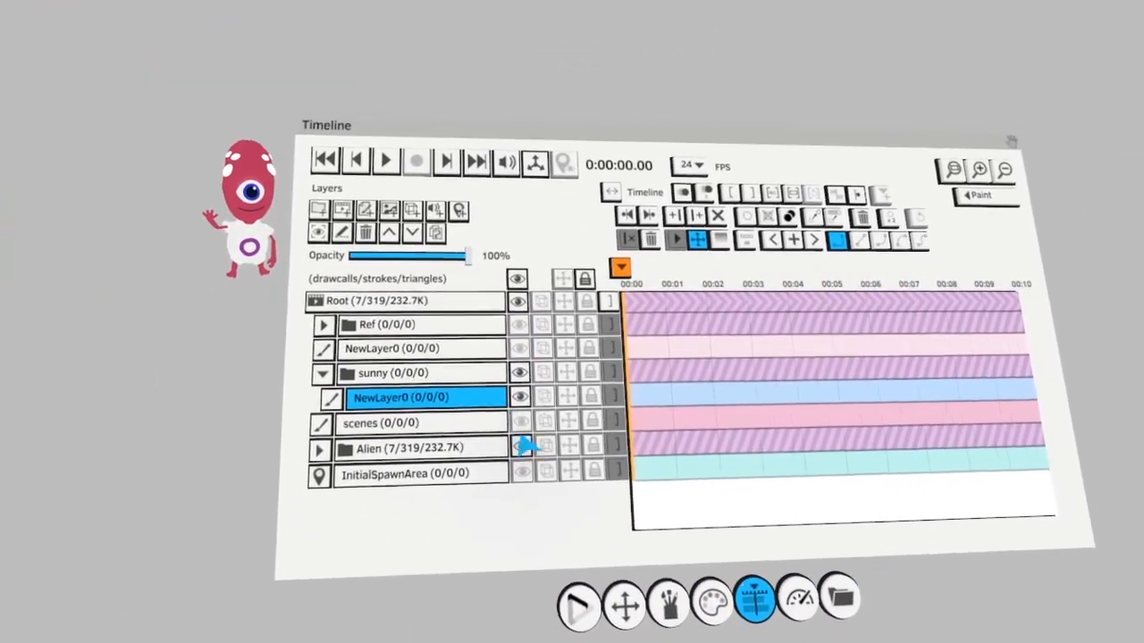
{"action": "left_click", "coordinate": [539, 428]}
{"action": "left_click", "coordinate": [551, 430]}
{"action": "left_click", "coordinate": [542, 456]}
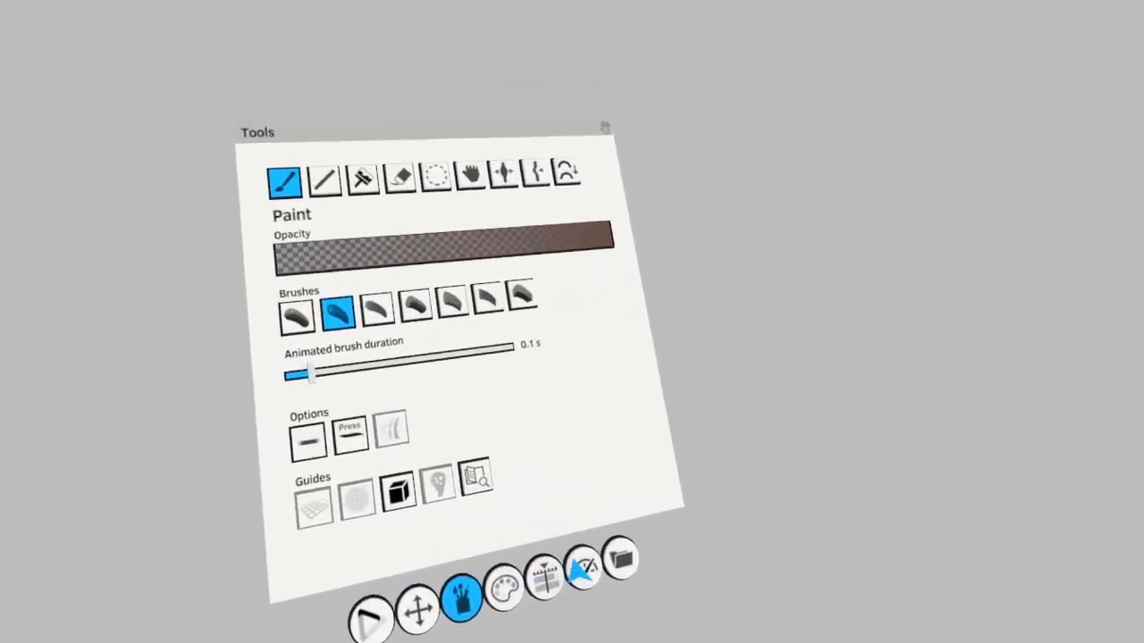
Turn on the grid guide as a flat base for painting the ground
{"action": "left_click", "coordinate": [411, 429]}
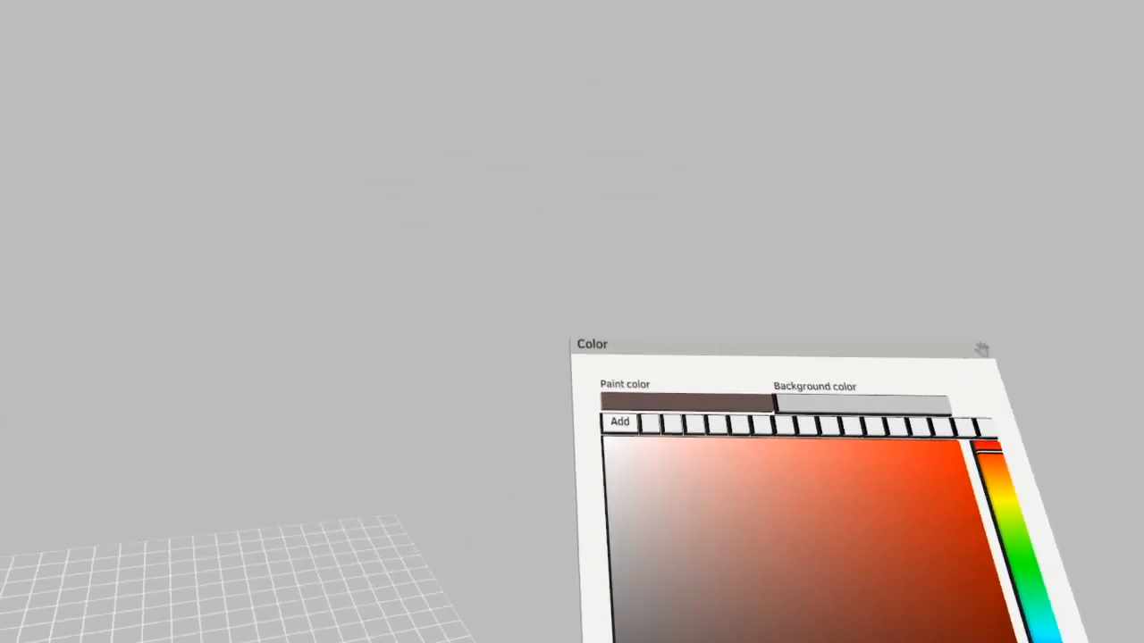
{"action": "left_click", "coordinate": [521, 503]}
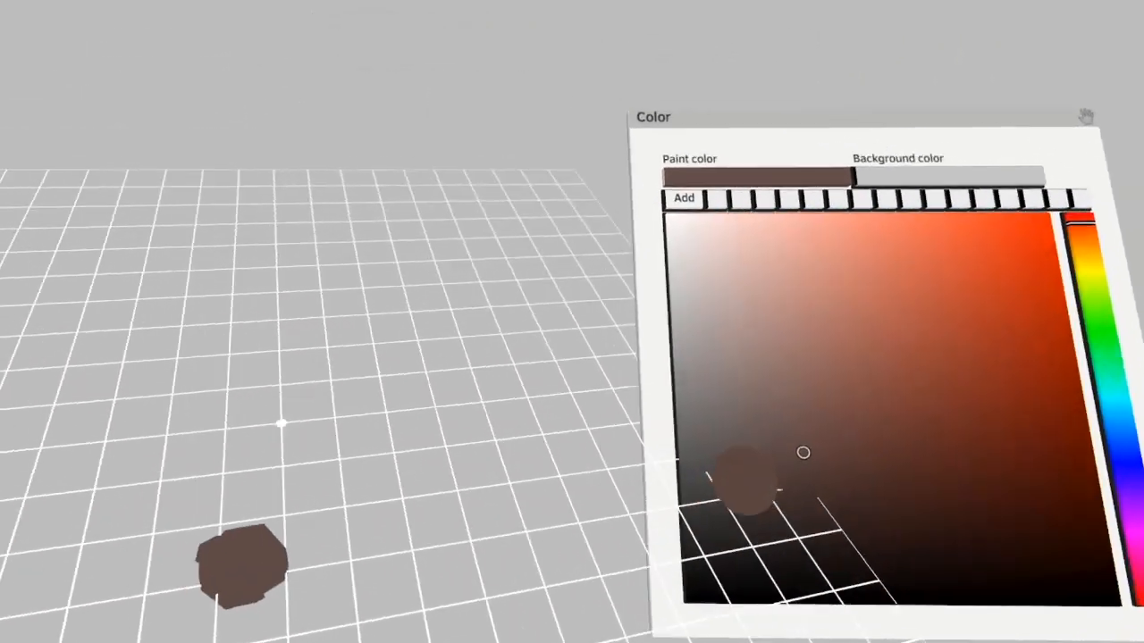
{"action": "left_click", "coordinate": [812, 469]}
Paint a cluster of overlapping patches in varied dark and medium browns on the grid
{"action": "left_click_drag", "start_coordinate": [382, 384], "coordinate": [375, 407]}
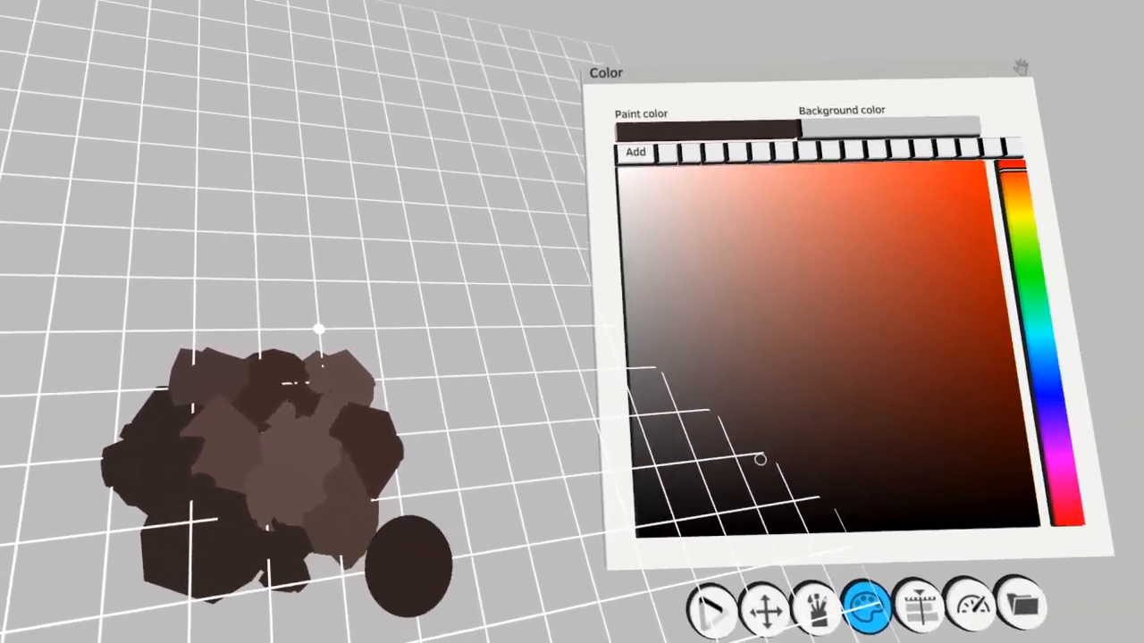
{"action": "left_click", "coordinate": [380, 490]}
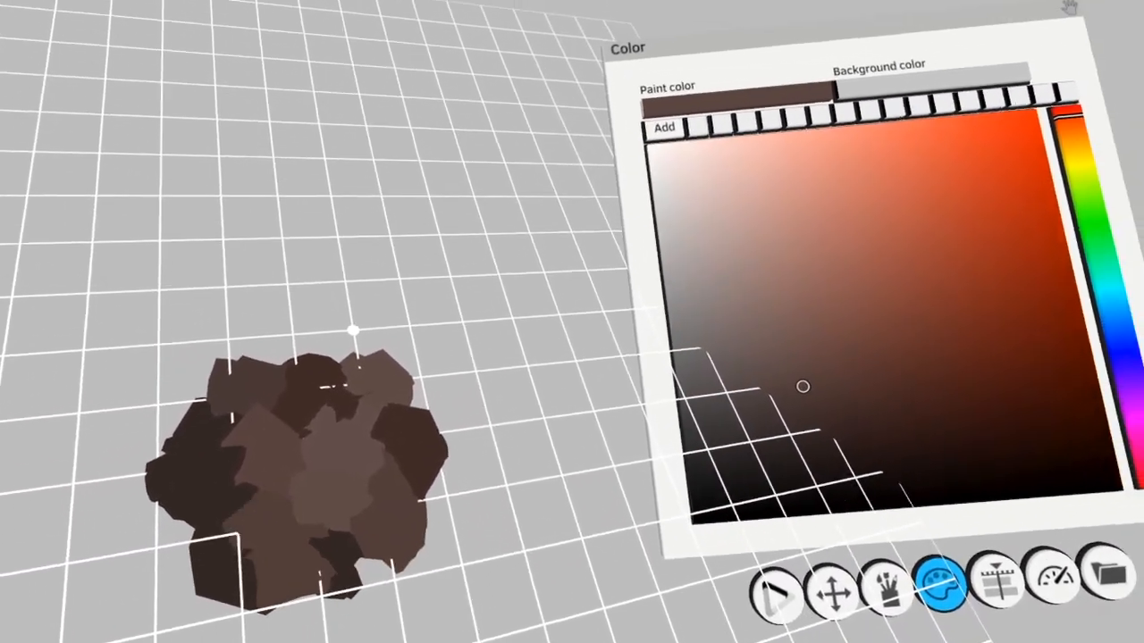
{"action": "left_click_drag", "start_coordinate": [286, 536], "coordinate": [240, 579]}
{"action": "left_click_drag", "start_coordinate": [449, 536], "coordinate": [414, 550]}
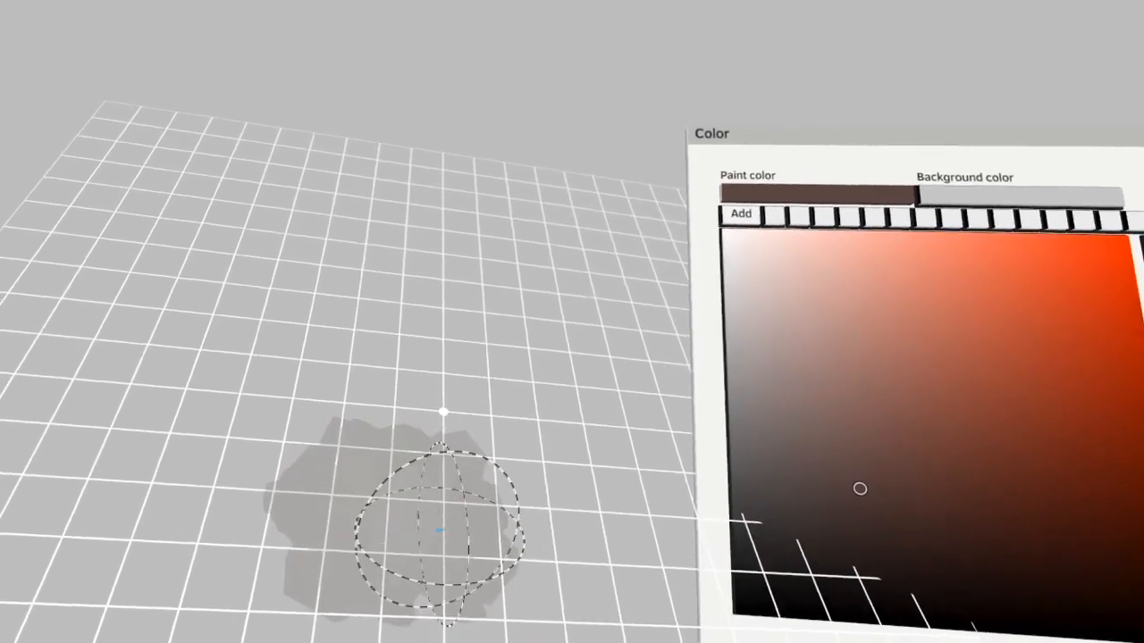
Duplicate the painted brown cluster across the grid to build a larger, rounded piece of ground
{"action": "mouse_move", "coordinate": [439, 528]}
{"action": "left_mouse_down"}
{"action": "mouse_move", "coordinate": [256, 459]}
{"action": "mouse_move", "coordinate": [303, 465]}
{"action": "mouse_move", "coordinate": [432, 375]}
{"action": "mouse_move", "coordinate": [355, 402]}
{"action": "mouse_move", "coordinate": [456, 380]}
{"action": "mouse_move", "coordinate": [375, 391]}
{"action": "mouse_move", "coordinate": [525, 446]}
{"action": "mouse_move", "coordinate": [479, 427]}
{"action": "mouse_move", "coordinate": [491, 564]}
{"action": "mouse_move", "coordinate": [416, 534]}
{"action": "mouse_move", "coordinate": [452, 472]}
{"action": "mouse_move", "coordinate": [456, 393]}
{"action": "mouse_move", "coordinate": [469, 447]}
{"action": "mouse_move", "coordinate": [383, 404]}
{"action": "mouse_move", "coordinate": [349, 355]}
{"action": "mouse_move", "coordinate": [262, 334]}
{"action": "mouse_move", "coordinate": [444, 373]}
{"action": "mouse_move", "coordinate": [411, 331]}
{"action": "left_mouse_up"}
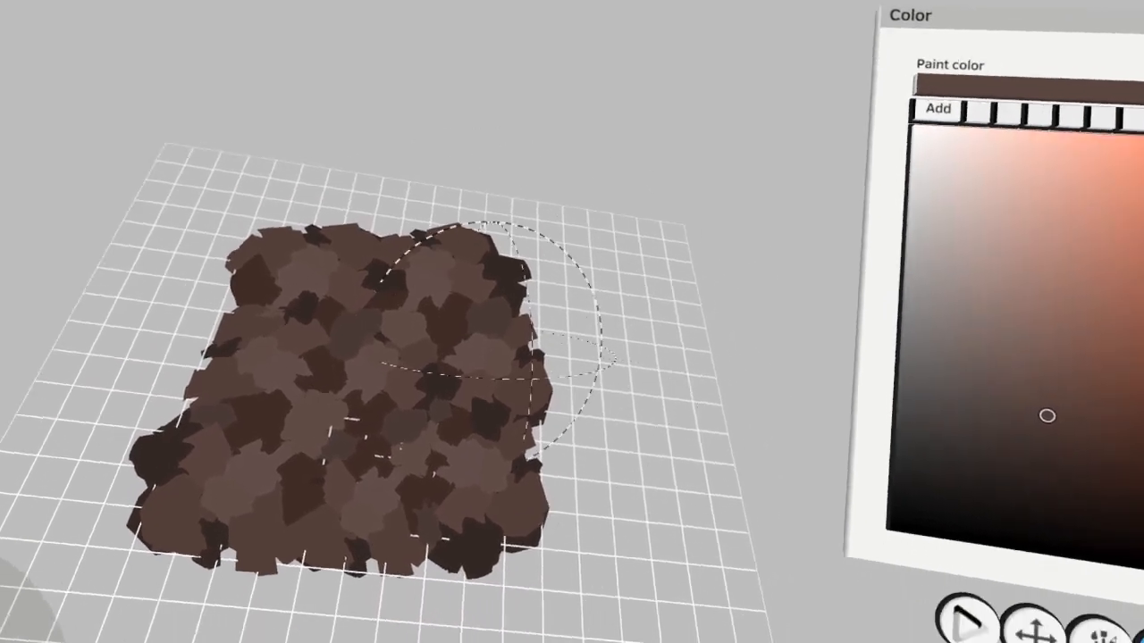
{"action": "left_click_drag", "start_coordinate": [375, 384], "coordinate": [571, 335]}
{"action": "left_click_drag", "start_coordinate": [419, 321], "coordinate": [268, 514]}
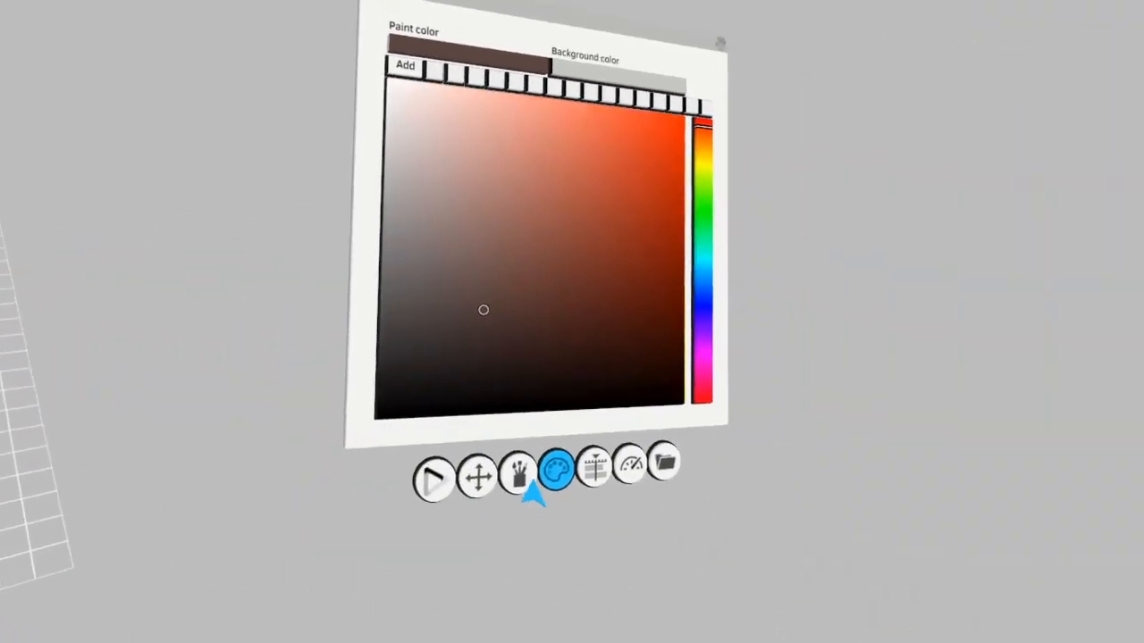
Shape the piece of ground into a low mound with the Grab tool
{"action": "left_click", "coordinate": [520, 476]}
{"action": "left_click", "coordinate": [554, 230]}
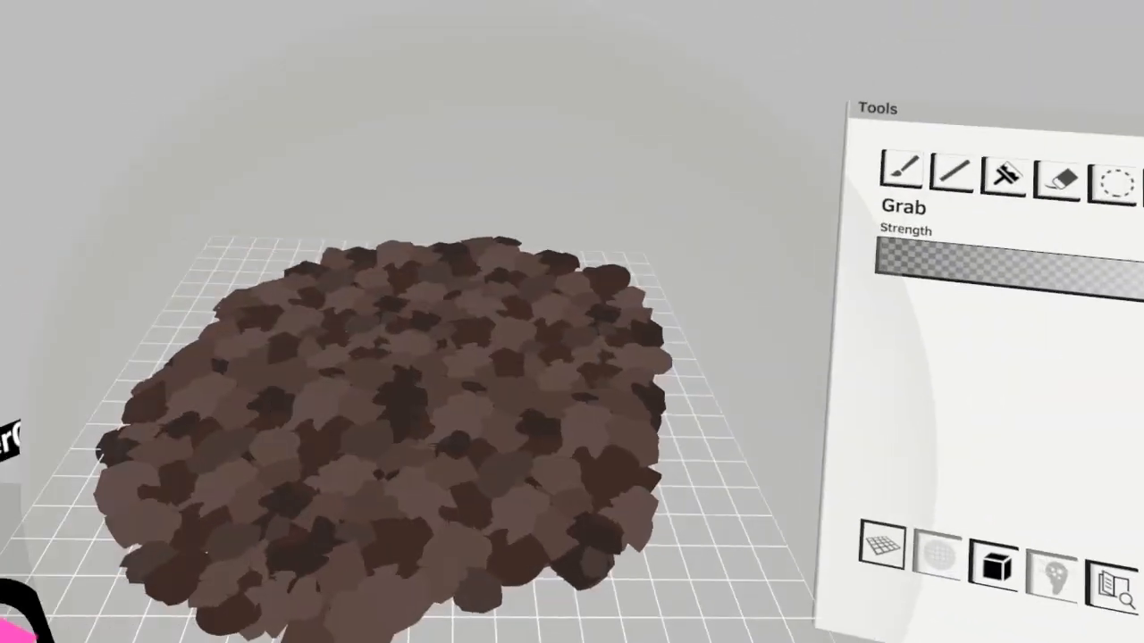
{"action": "mouse_move", "coordinate": [500, 428]}
{"action": "left_mouse_down"}
{"action": "mouse_move", "coordinate": [420, 402]}
{"action": "mouse_move", "coordinate": [459, 434]}
{"action": "left_mouse_up"}
{"action": "left_click", "coordinate": [1075, 255]}
{"action": "left_click", "coordinate": [506, 434]}
Select the ground strokes and place overlapping copies beside the original to extend the ground and fill its gaps
{"action": "left_click", "coordinate": [988, 220]}
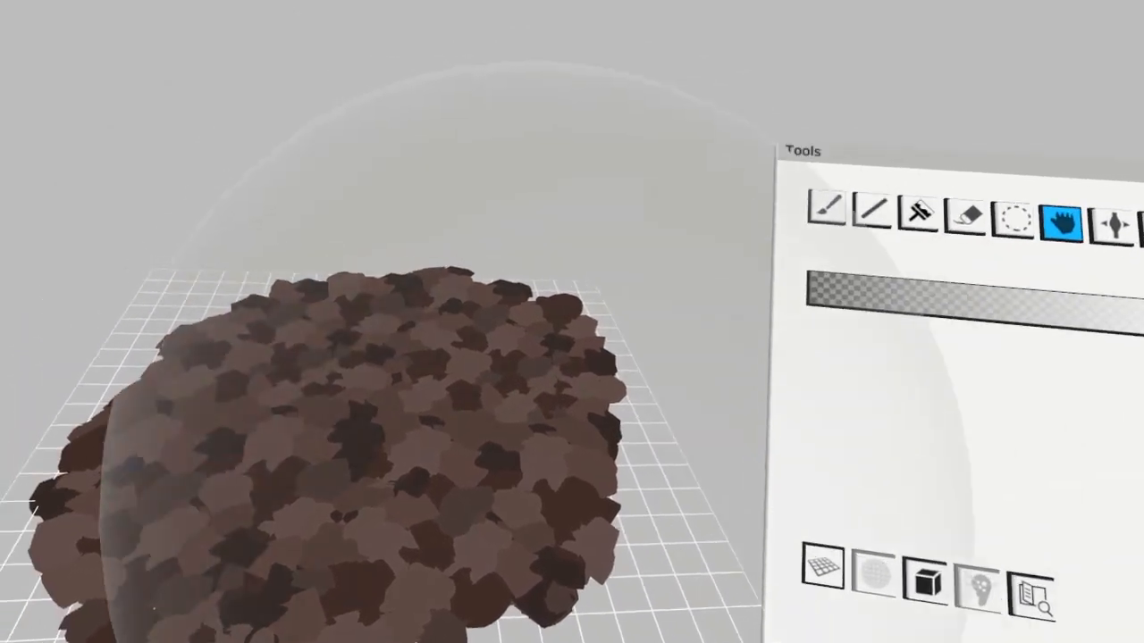
{"action": "left_click", "coordinate": [1013, 220]}
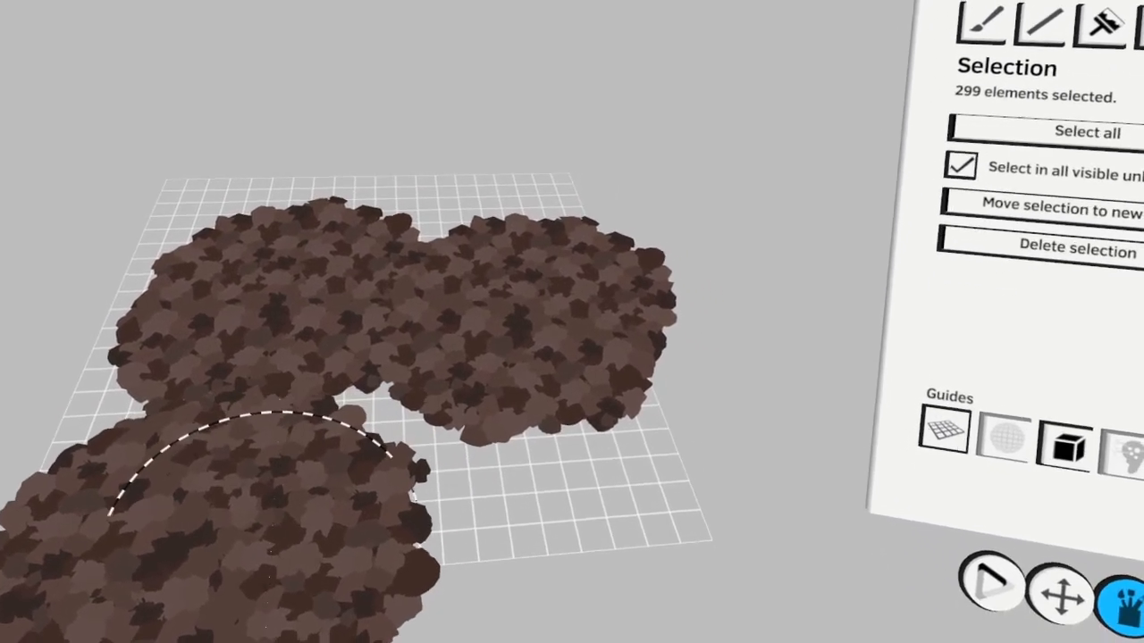
{"action": "left_click", "coordinate": [343, 447]}
{"action": "left_click_drag", "start_coordinate": [343, 447], "coordinate": [410, 429]}
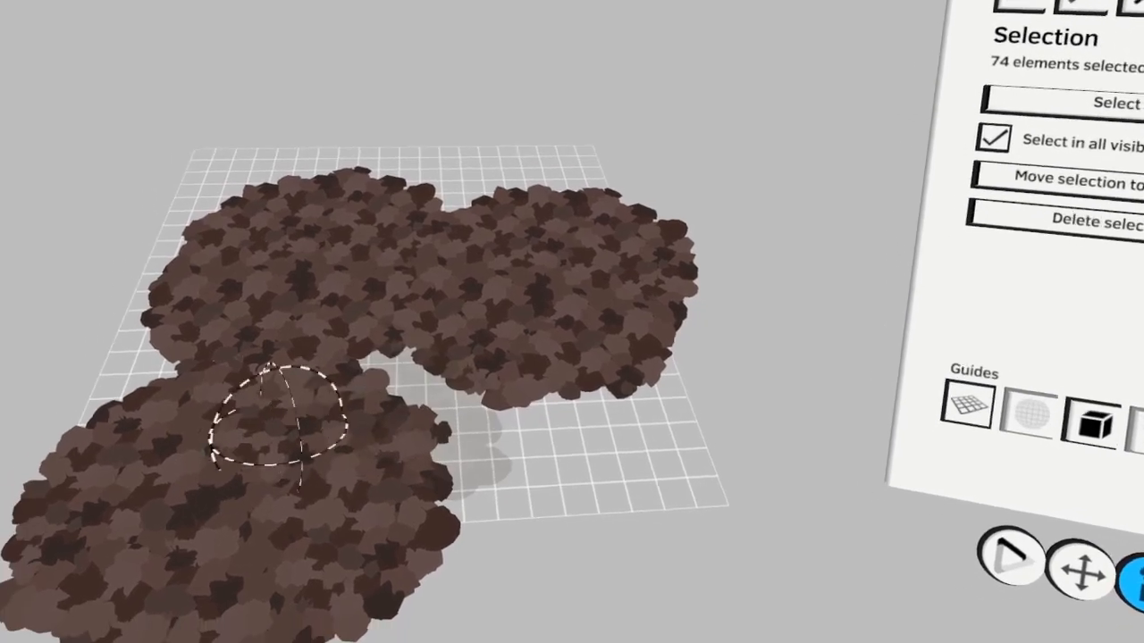
{"action": "mouse_move", "coordinate": [279, 415]}
{"action": "left_mouse_down"}
{"action": "mouse_move", "coordinate": [325, 580]}
{"action": "mouse_move", "coordinate": [523, 537]}
{"action": "left_mouse_up"}
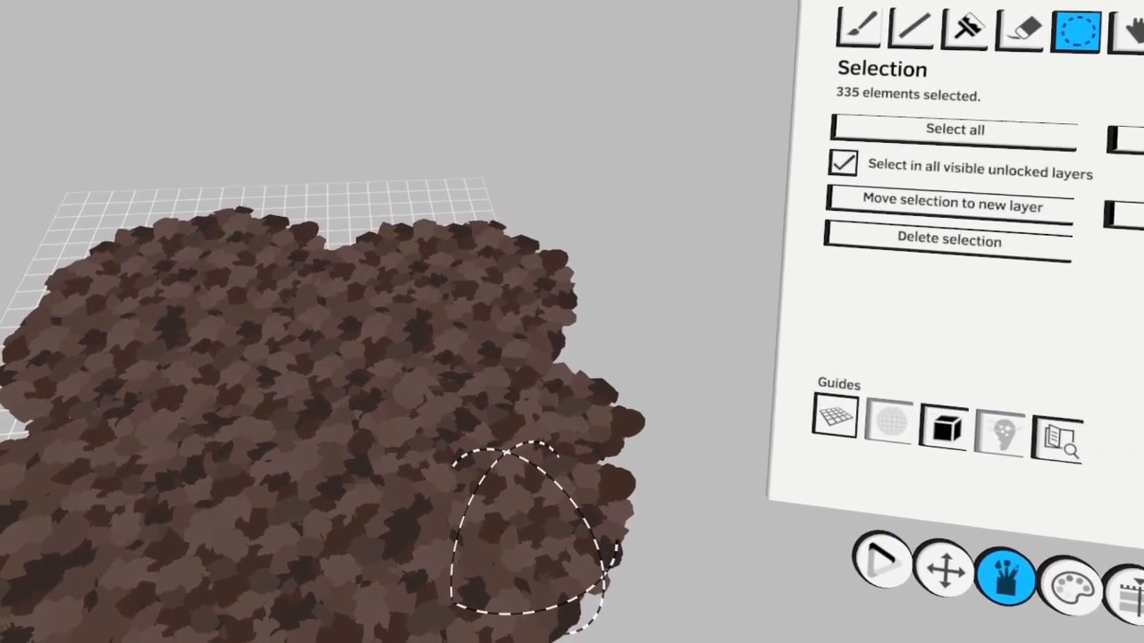
Deselect the ground strokes and mold the combined pieces into one smooth, rounded mound with the Grab tool
{"action": "left_click", "coordinate": [880, 616]}
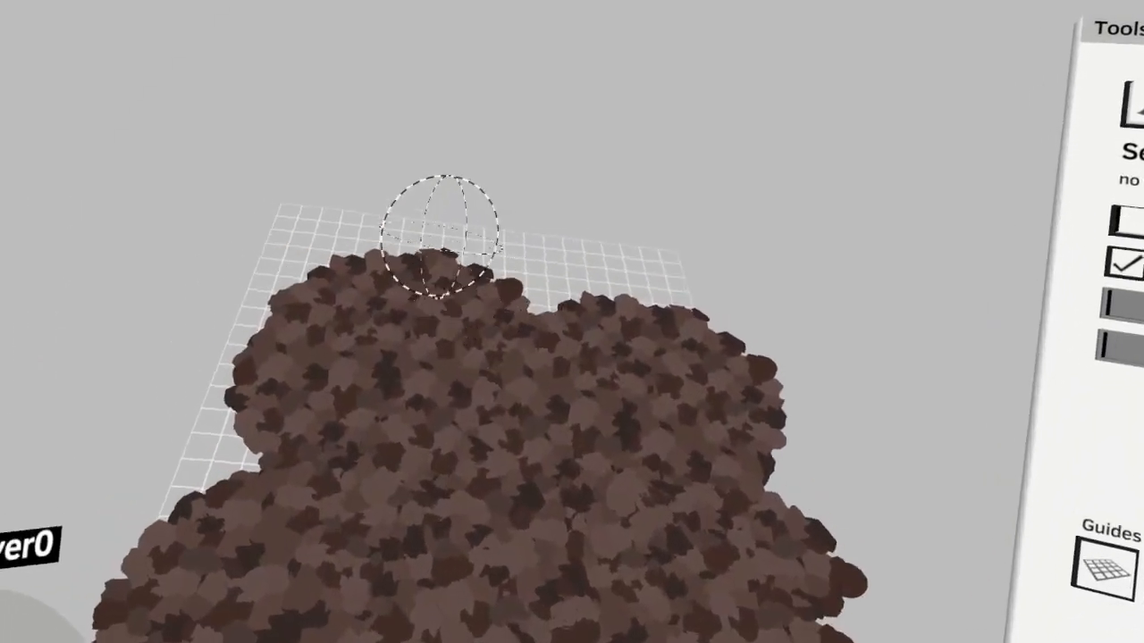
{"action": "mouse_move", "coordinate": [442, 234]}
{"action": "left_mouse_down"}
{"action": "mouse_move", "coordinate": [340, 268]}
{"action": "mouse_move", "coordinate": [278, 582]}
{"action": "mouse_move", "coordinate": [514, 558]}
{"action": "mouse_move", "coordinate": [563, 403]}
{"action": "mouse_move", "coordinate": [455, 331]}
{"action": "mouse_move", "coordinate": [302, 305]}
{"action": "left_mouse_up"}
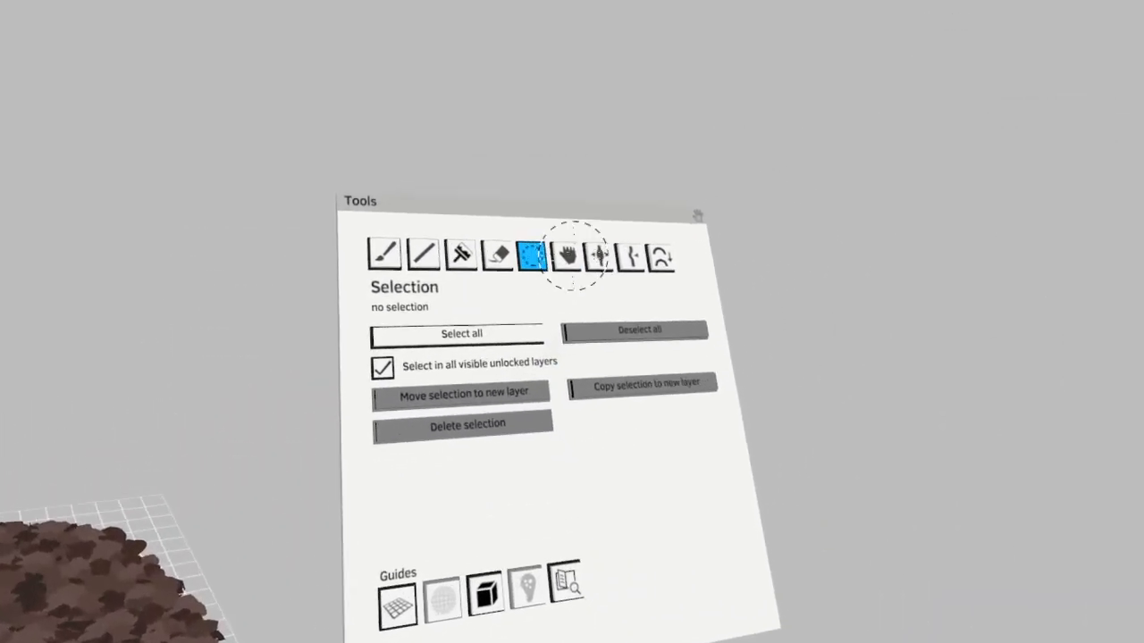
{"action": "left_click", "coordinate": [568, 256]}
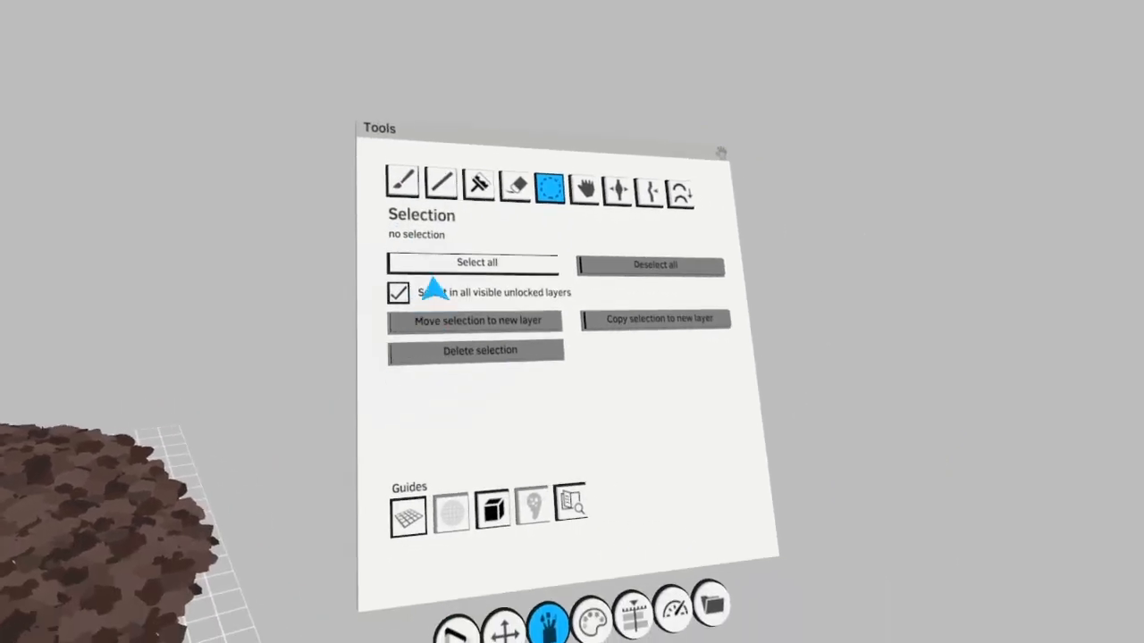
{"action": "left_click", "coordinate": [401, 181]}
Rename the mound's paint layer in the sunny group to Ground
{"action": "left_click", "coordinate": [581, 549]}
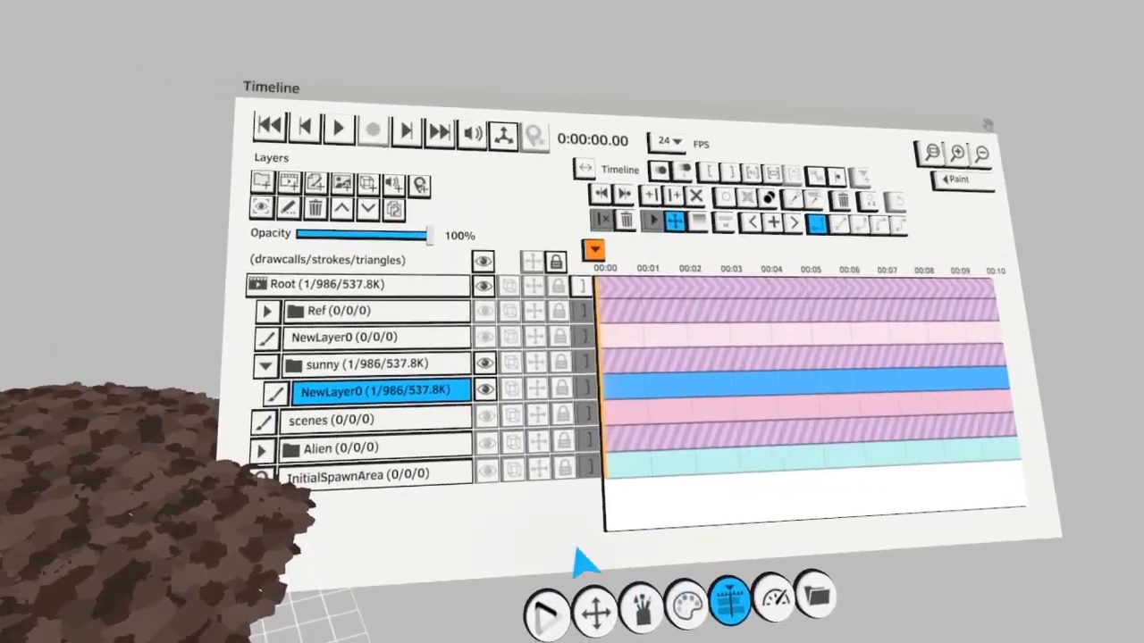
{"action": "double_click", "coordinate": [384, 391]}
{"action": "left_click", "coordinate": [635, 292]}
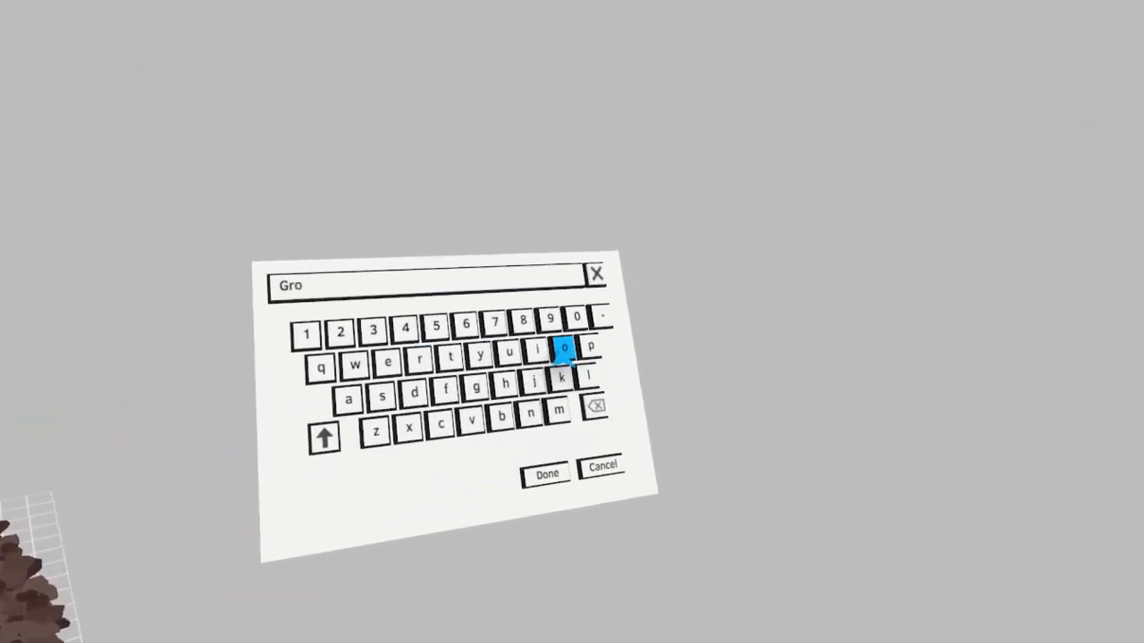
{"action": "left_click", "coordinate": [662, 481]}
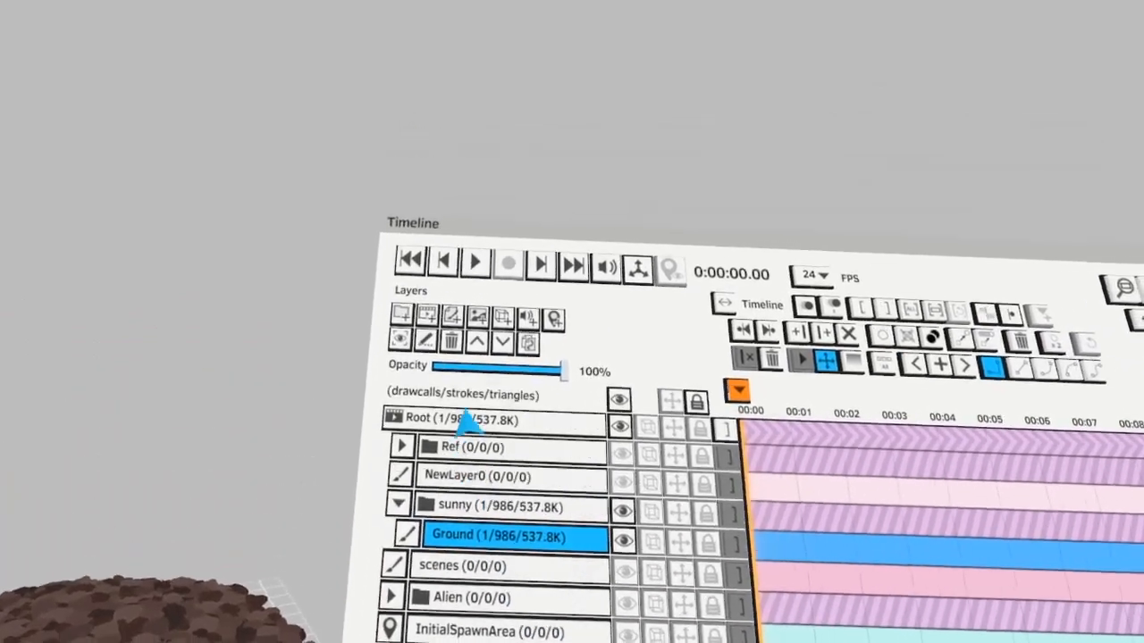
Add a paint layer above Ground in the sunny group and name it Trees
{"action": "left_click", "coordinate": [453, 316]}
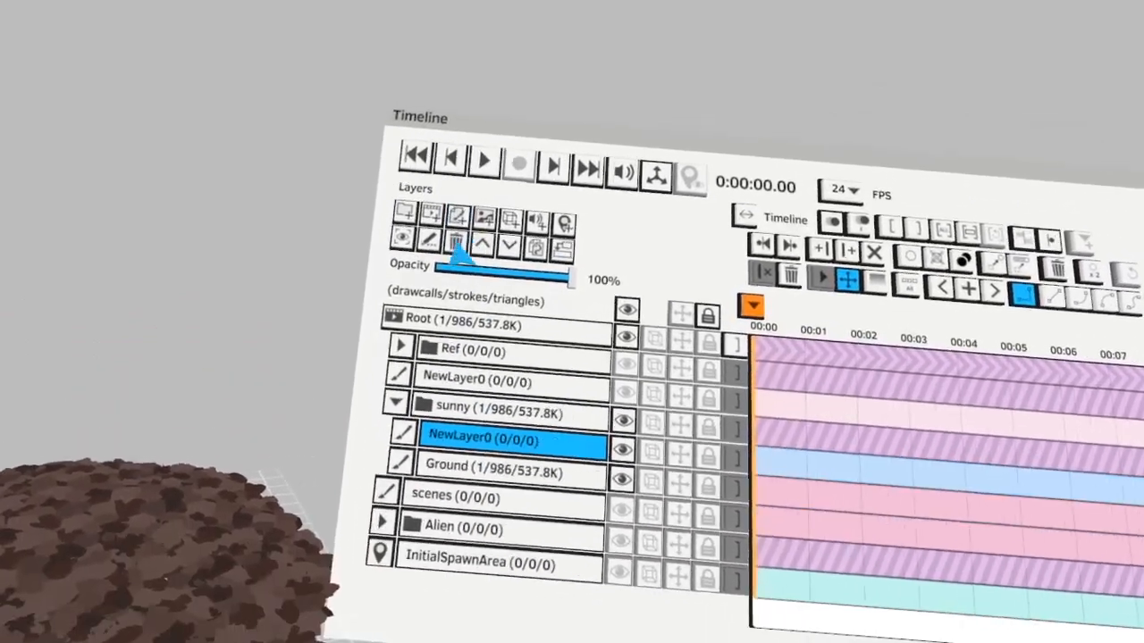
{"action": "double_click", "coordinate": [454, 419]}
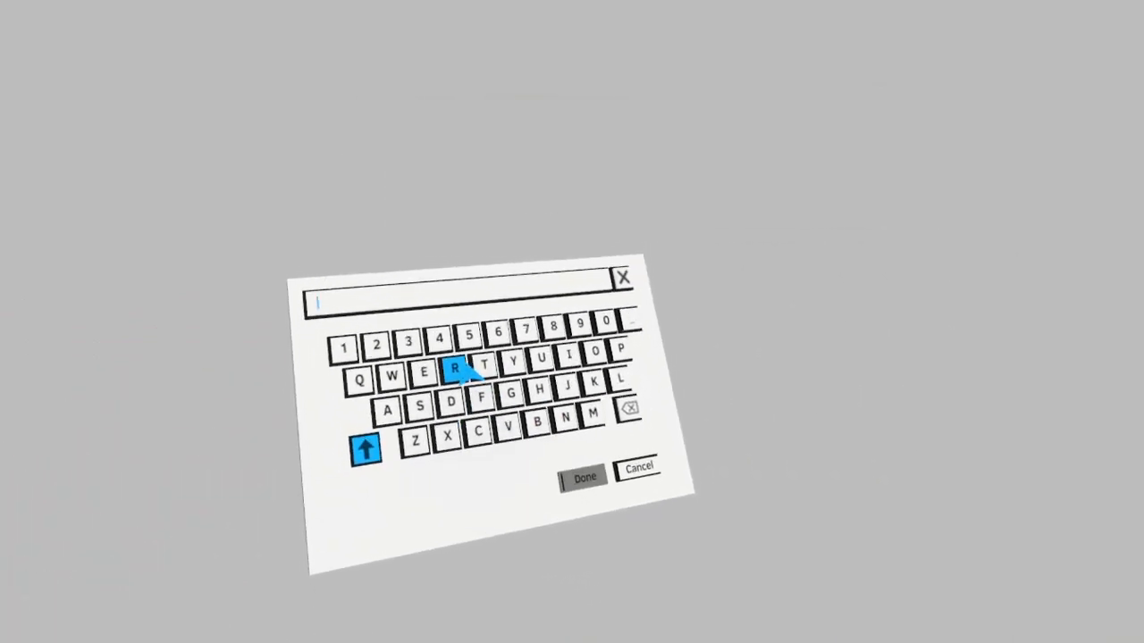
{"action": "type", "text": "Trees"}
{"action": "left_click", "coordinate": [634, 508]}
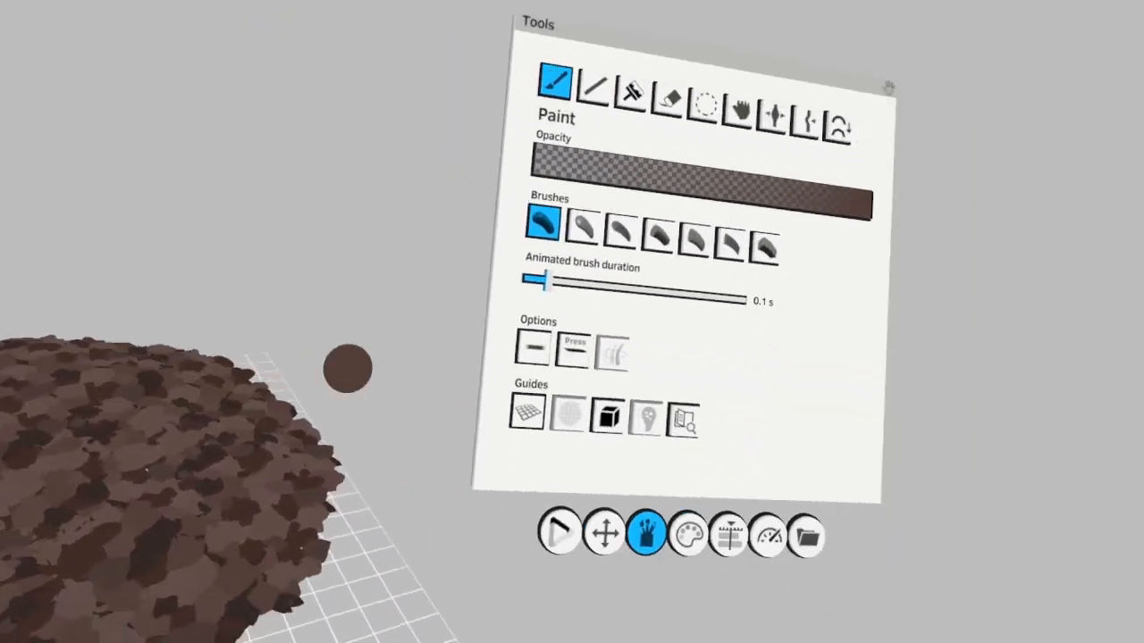
Paint three dark brown bare trees with thick trunks and tapering branches on the mound, the middle one tallest
{"action": "left_click", "coordinate": [536, 533]}
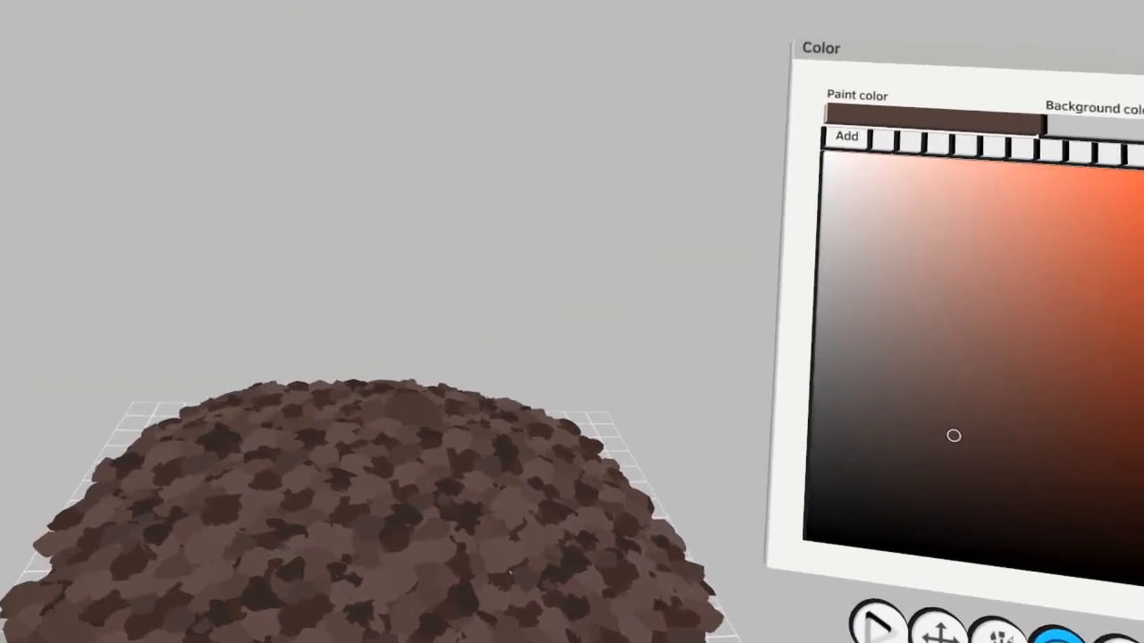
{"action": "left_click_drag", "start_coordinate": [402, 423], "coordinate": [457, 115]}
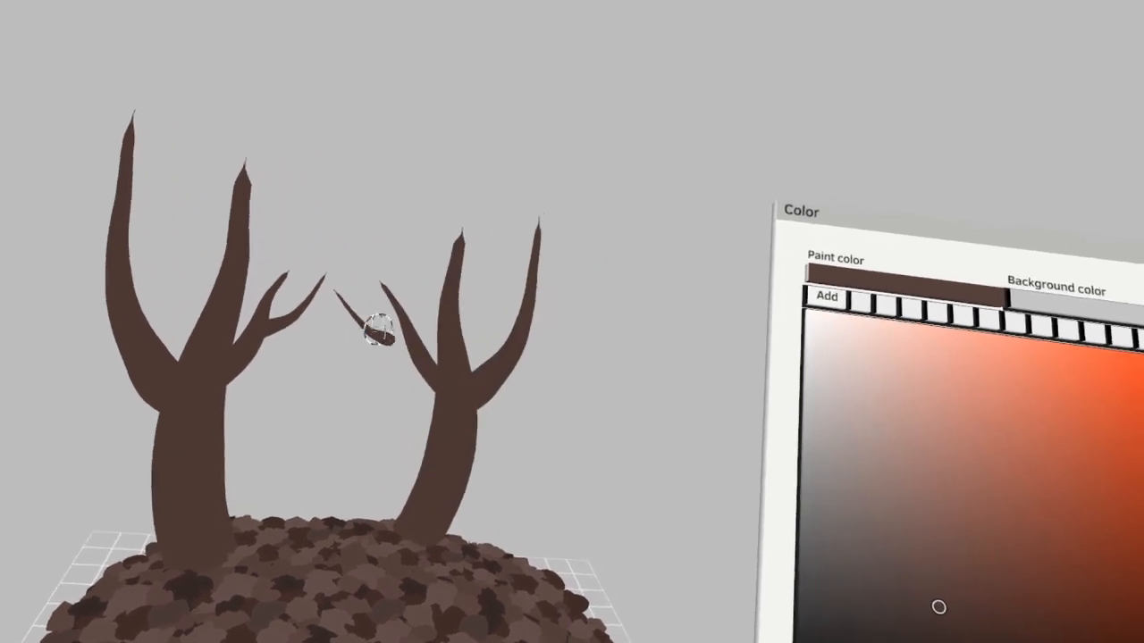
{"action": "left_click_drag", "start_coordinate": [390, 204], "coordinate": [397, 300]}
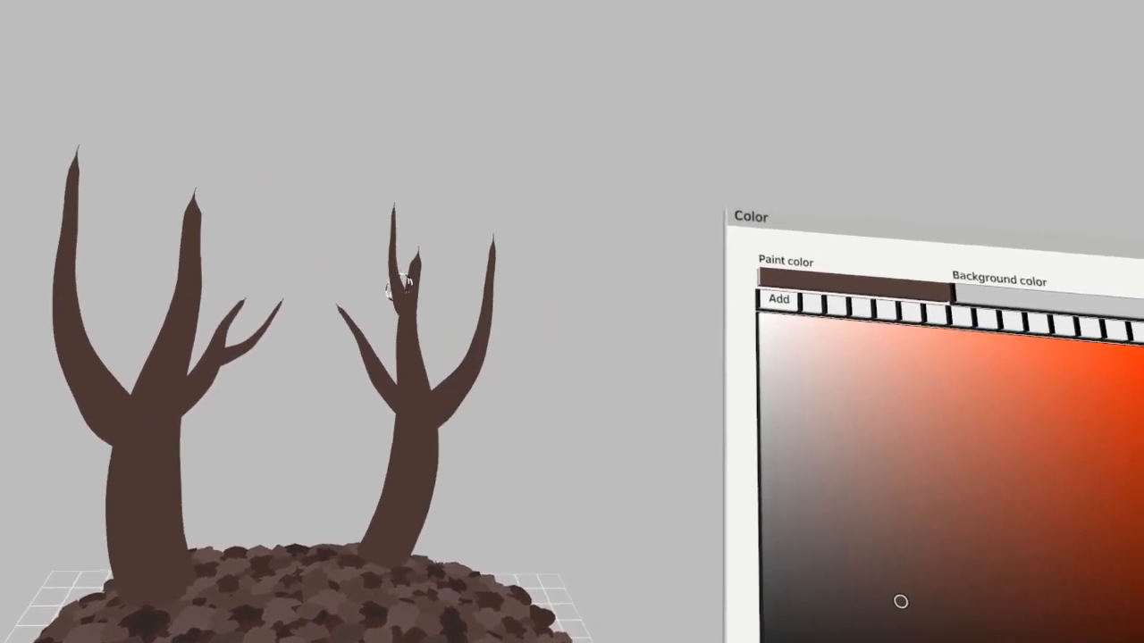
{"action": "left_click_drag", "start_coordinate": [514, 220], "coordinate": [462, 314]}
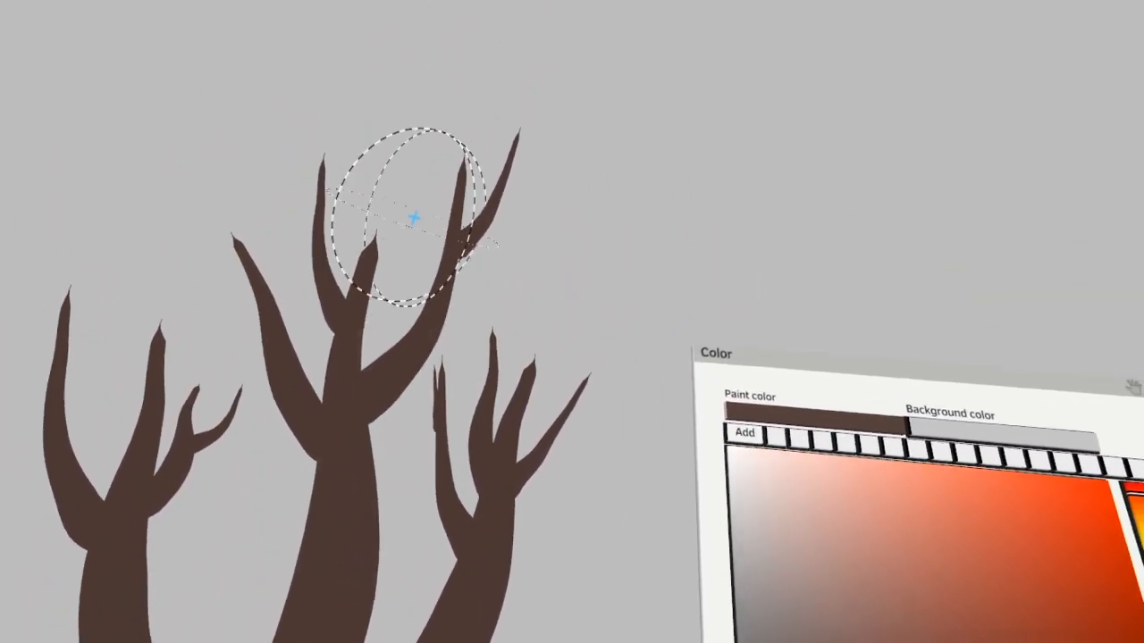
{"action": "left_click", "coordinate": [391, 451]}
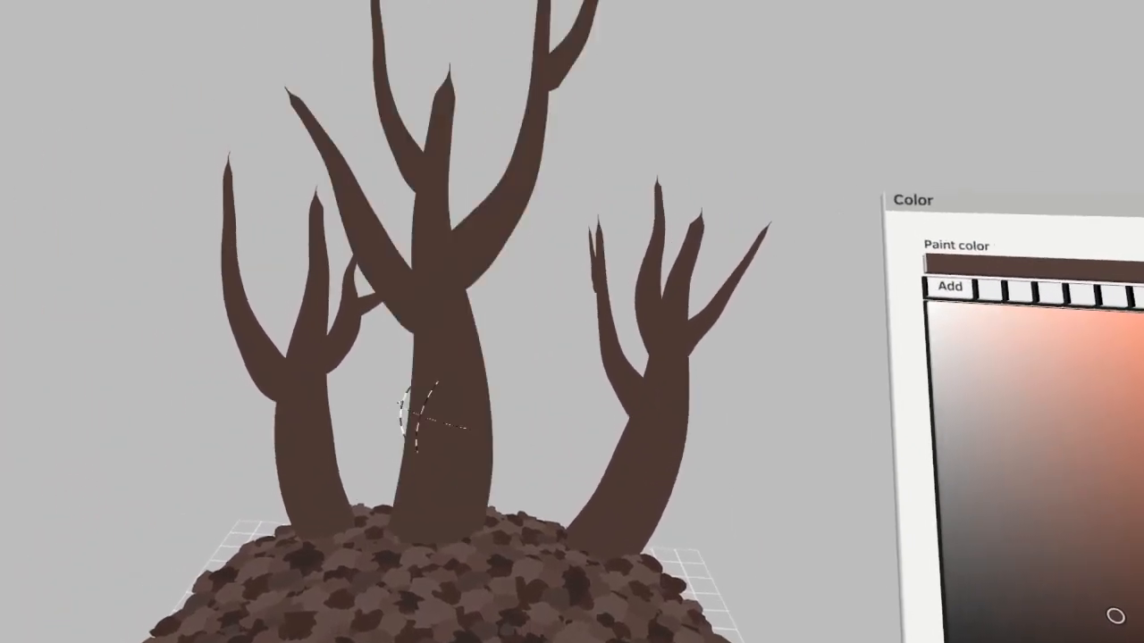
Add an empty paint layer above Trees in the sunny group
{"action": "left_click_drag", "start_coordinate": [428, 413], "coordinate": [370, 477]}
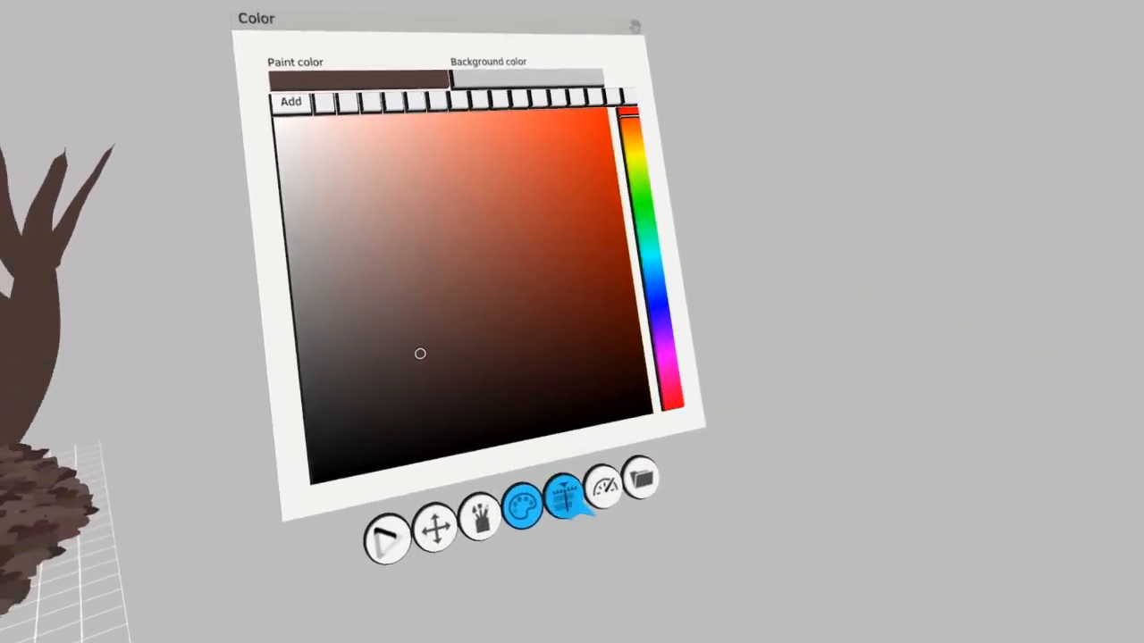
{"action": "left_click", "coordinate": [566, 502]}
{"action": "left_click", "coordinate": [456, 305]}
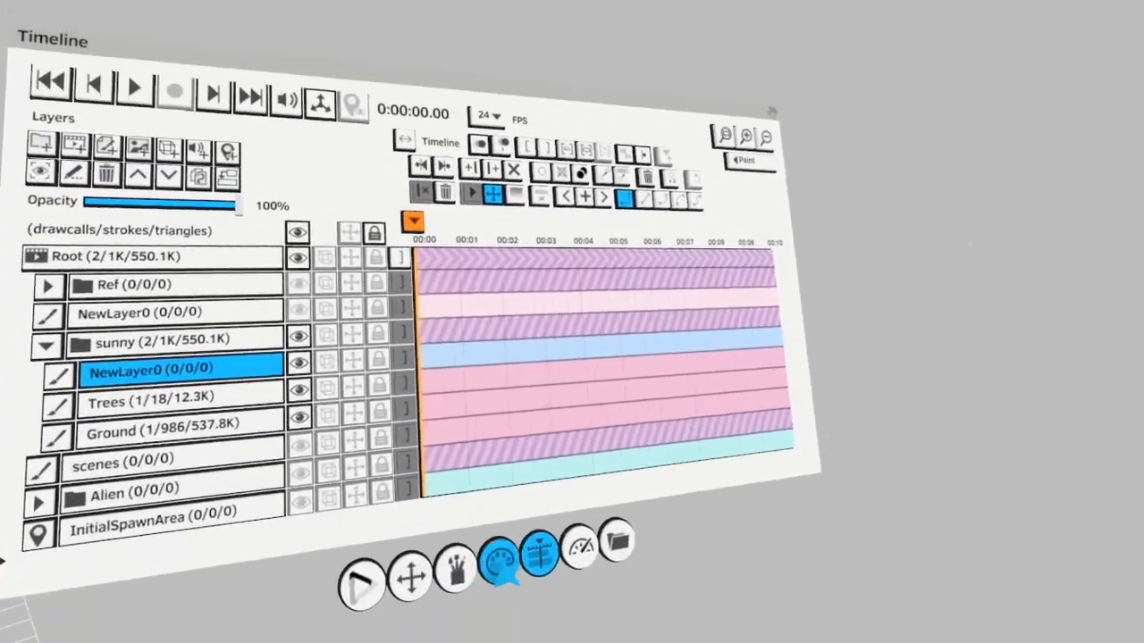
Keep the new layer active and choose a medium blue paint color for the sky
{"action": "left_click", "coordinate": [502, 564]}
{"action": "left_click_drag", "start_coordinate": [549, 462], "coordinate": [527, 468]}
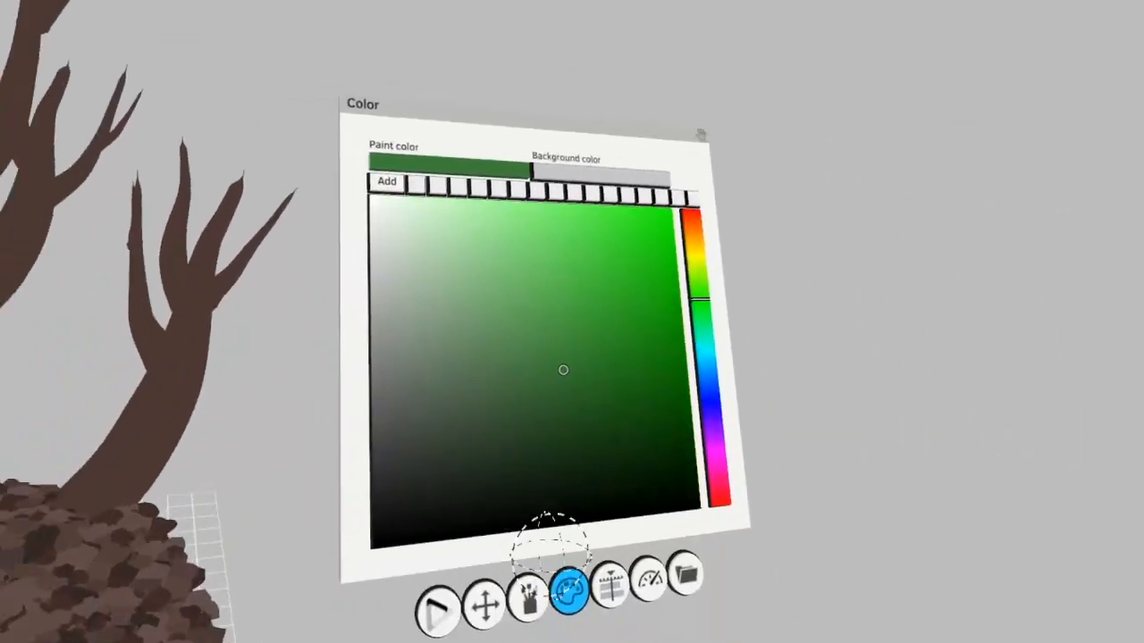
{"action": "left_click", "coordinate": [591, 592]}
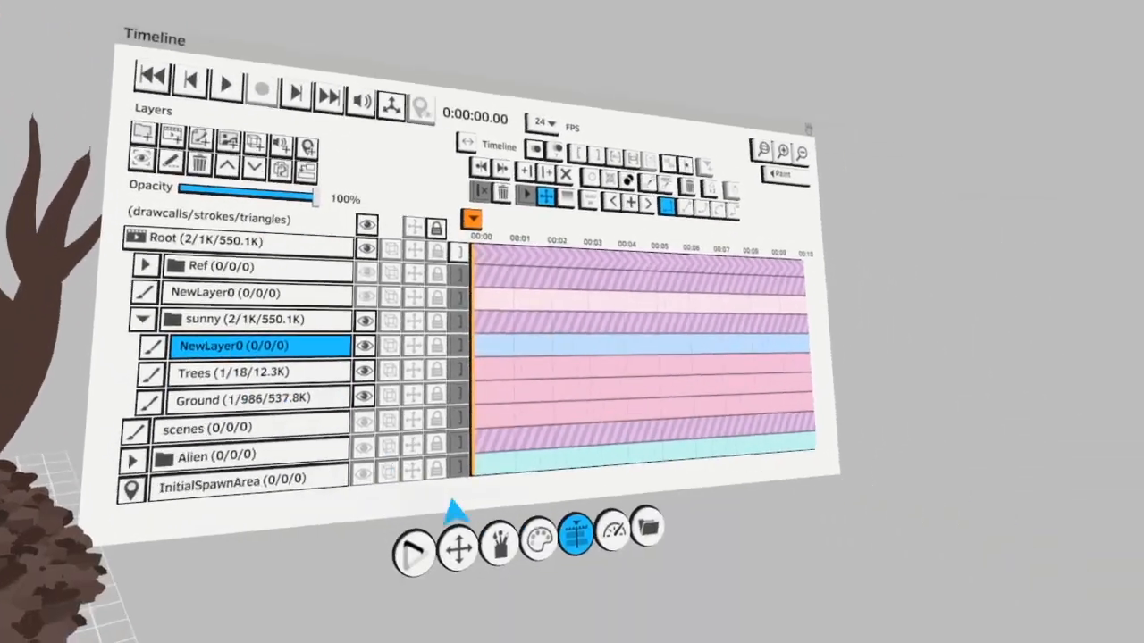
{"action": "left_click", "coordinate": [539, 542]}
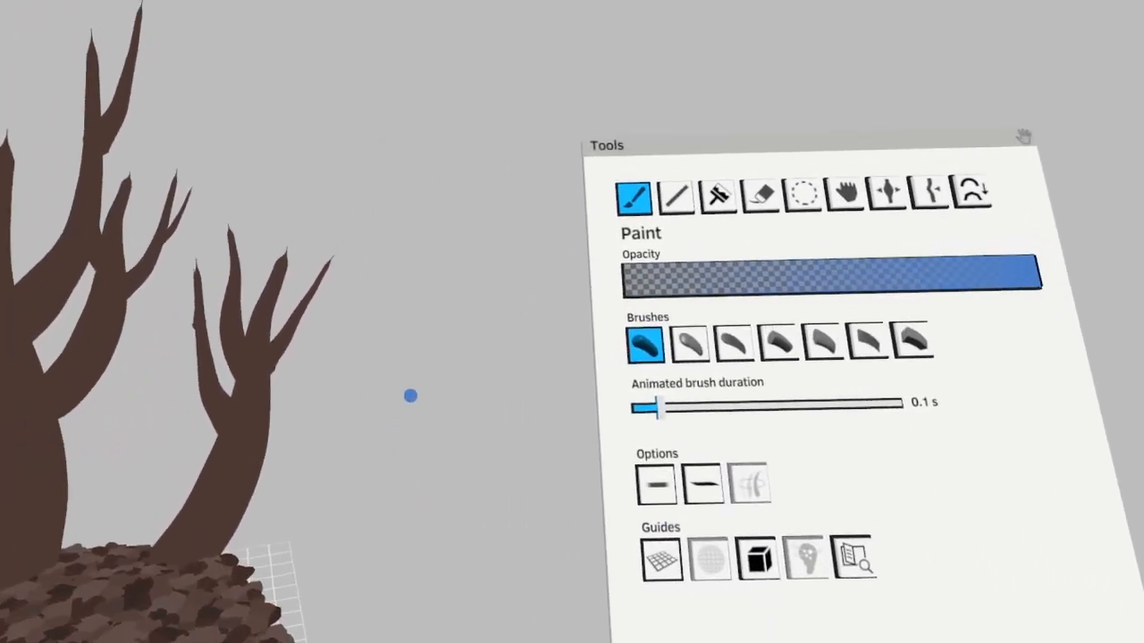
Select the C-shaped blue stroke beside the trees and duplicate it around its axis into a closed sky sphere
{"action": "left_click", "coordinate": [841, 210]}
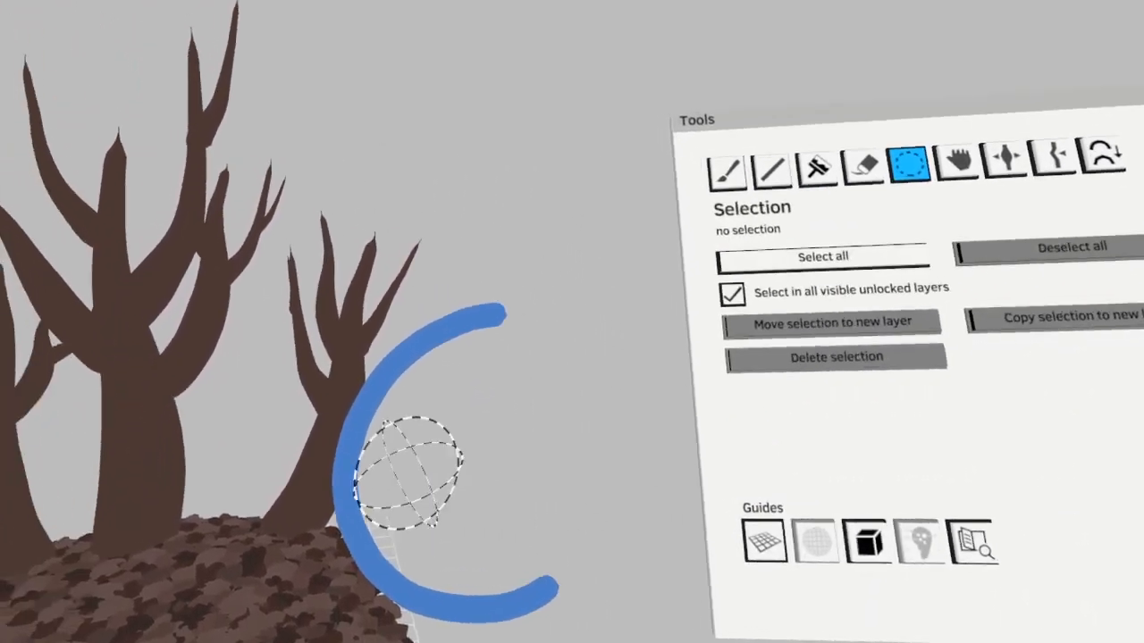
{"action": "left_click", "coordinate": [402, 474]}
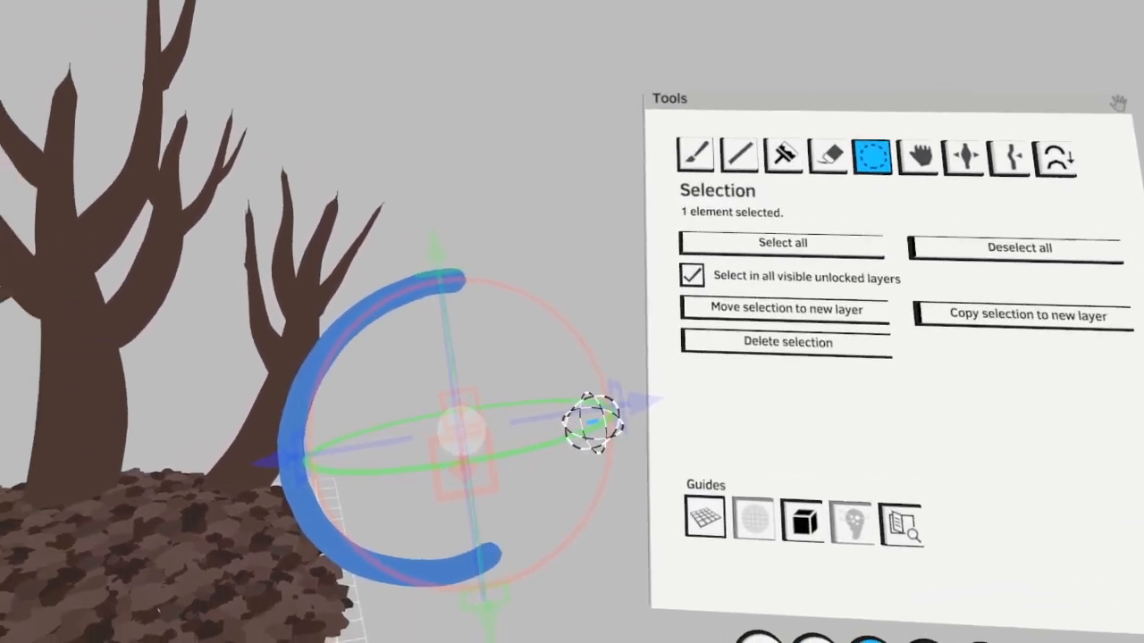
{"action": "mouse_move", "coordinate": [447, 487]}
{"action": "left_mouse_down"}
{"action": "mouse_move", "coordinate": [237, 473]}
{"action": "mouse_move", "coordinate": [238, 459]}
{"action": "mouse_move", "coordinate": [220, 455]}
{"action": "mouse_move", "coordinate": [251, 500]}
{"action": "mouse_move", "coordinate": [269, 462]}
{"action": "mouse_move", "coordinate": [291, 449]}
{"action": "mouse_move", "coordinate": [327, 474]}
{"action": "mouse_move", "coordinate": [383, 488]}
{"action": "mouse_move", "coordinate": [263, 524]}
{"action": "left_mouse_up"}
{"action": "left_click", "coordinate": [577, 426]}
{"action": "left_click", "coordinate": [490, 293]}
Colorize the sky sphere from deeper blue at the top to lighter blue below and enlarge it around the whole scene
{"action": "left_click", "coordinate": [512, 558]}
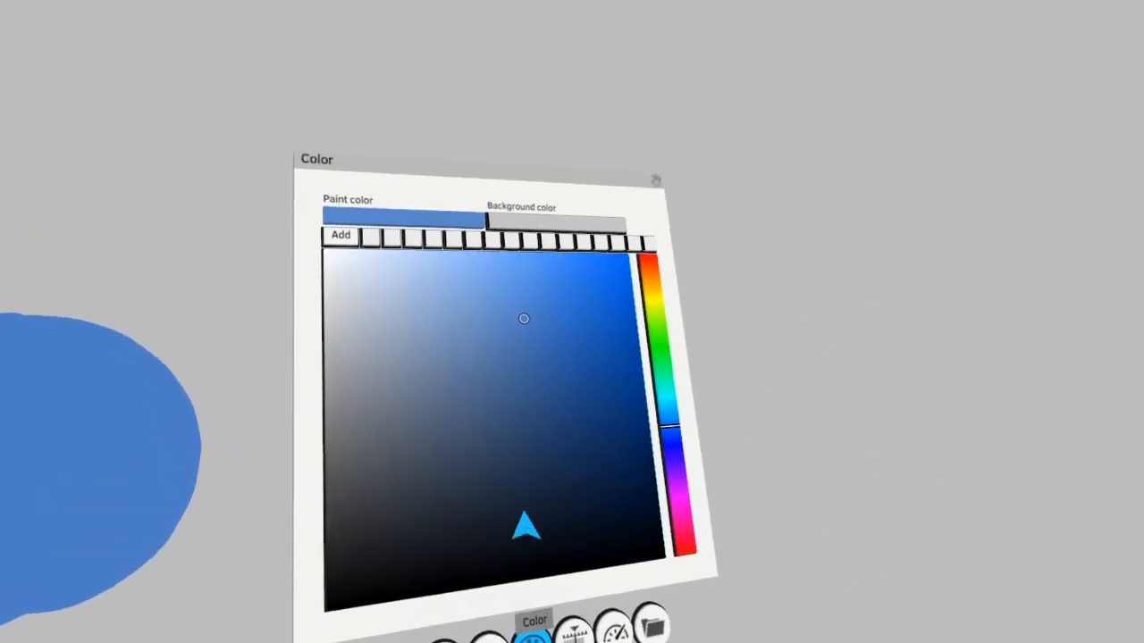
{"action": "left_click", "coordinate": [464, 318]}
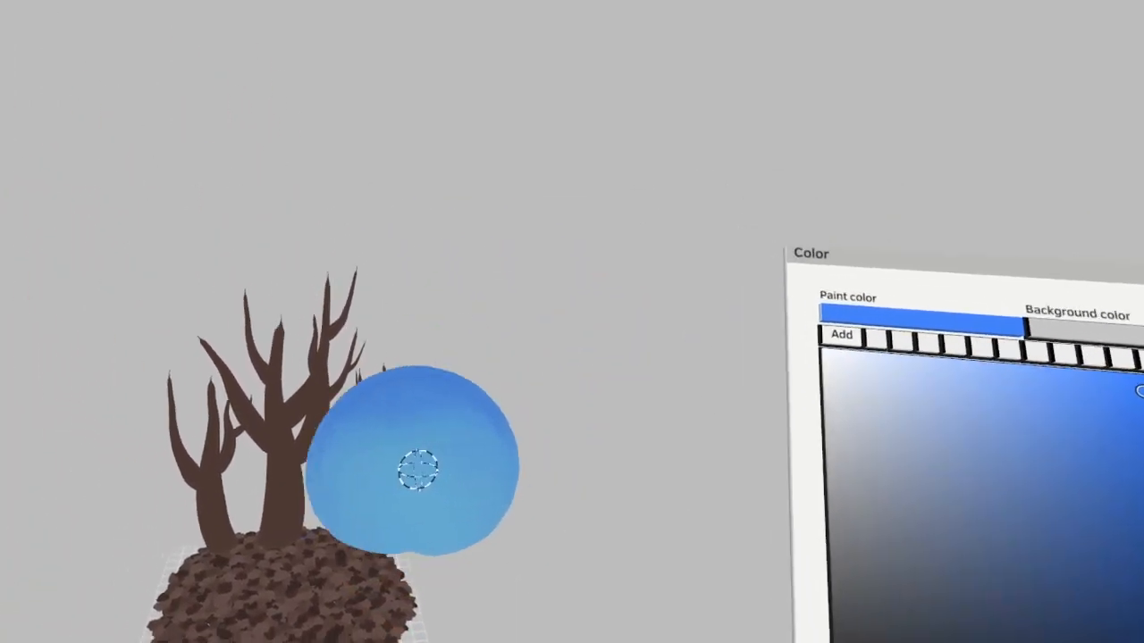
{"action": "left_click_drag", "start_coordinate": [418, 470], "coordinate": [433, 325]}
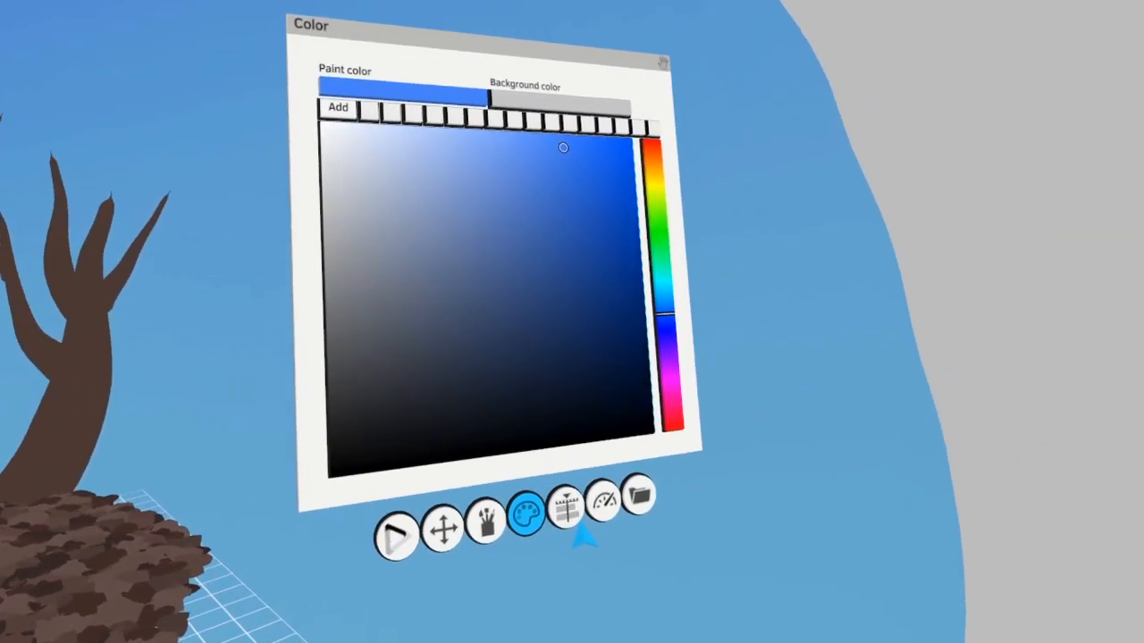
Make the Ground layer active and tint the brown mound with a dark purple using the Colorize tool
{"action": "left_click", "coordinate": [570, 513]}
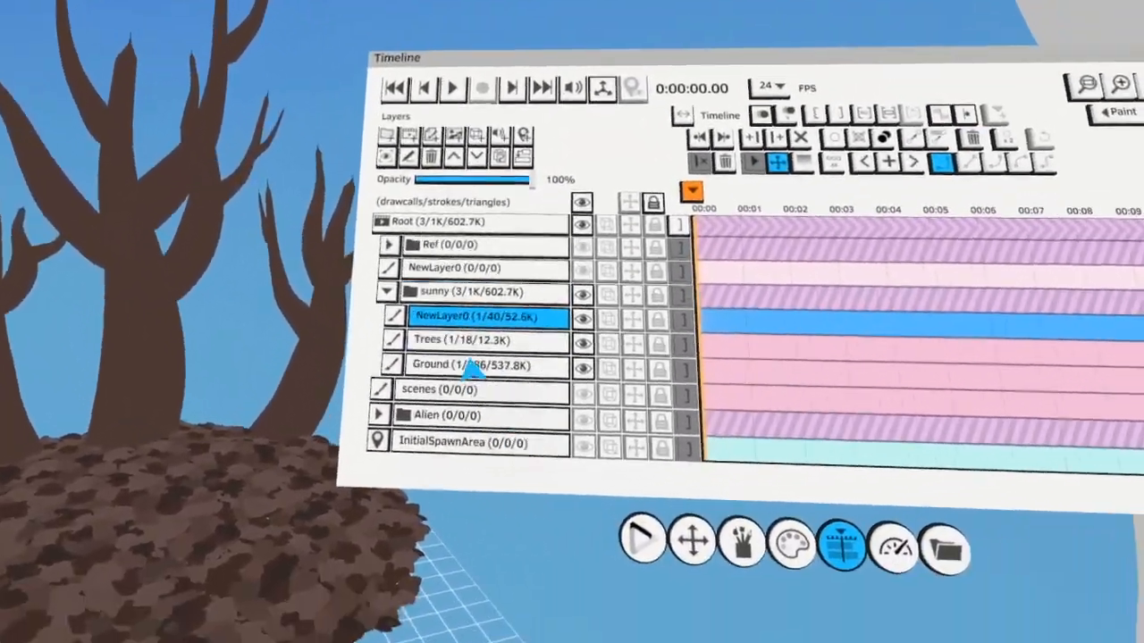
{"action": "left_click", "coordinate": [488, 365]}
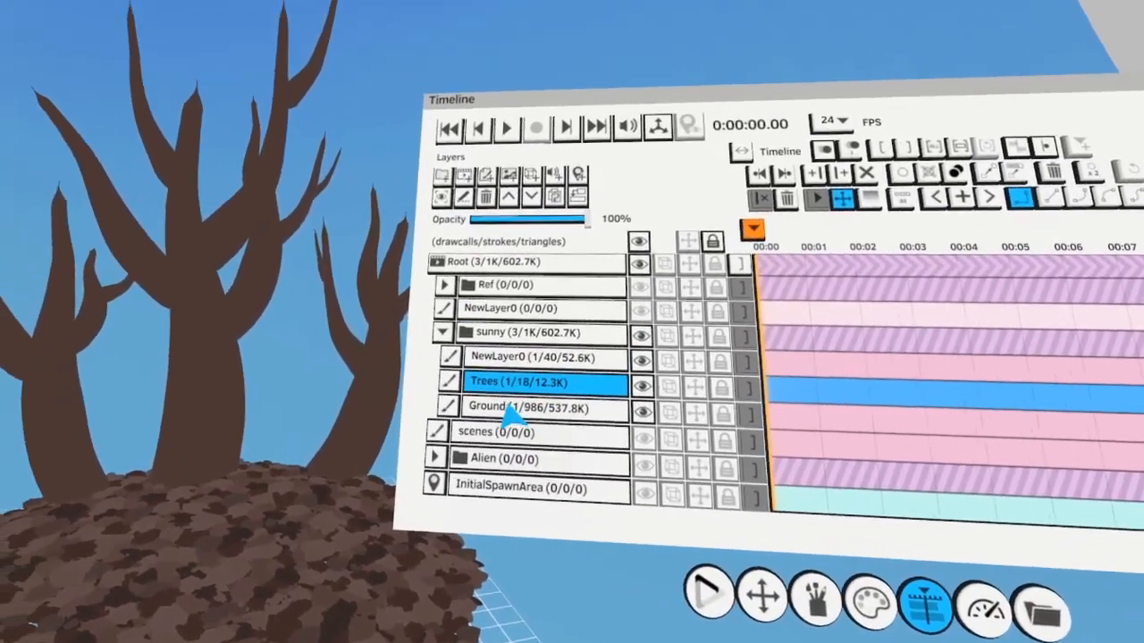
{"action": "left_click", "coordinate": [511, 410]}
{"action": "left_click", "coordinate": [572, 626]}
{"action": "left_click", "coordinate": [502, 533]}
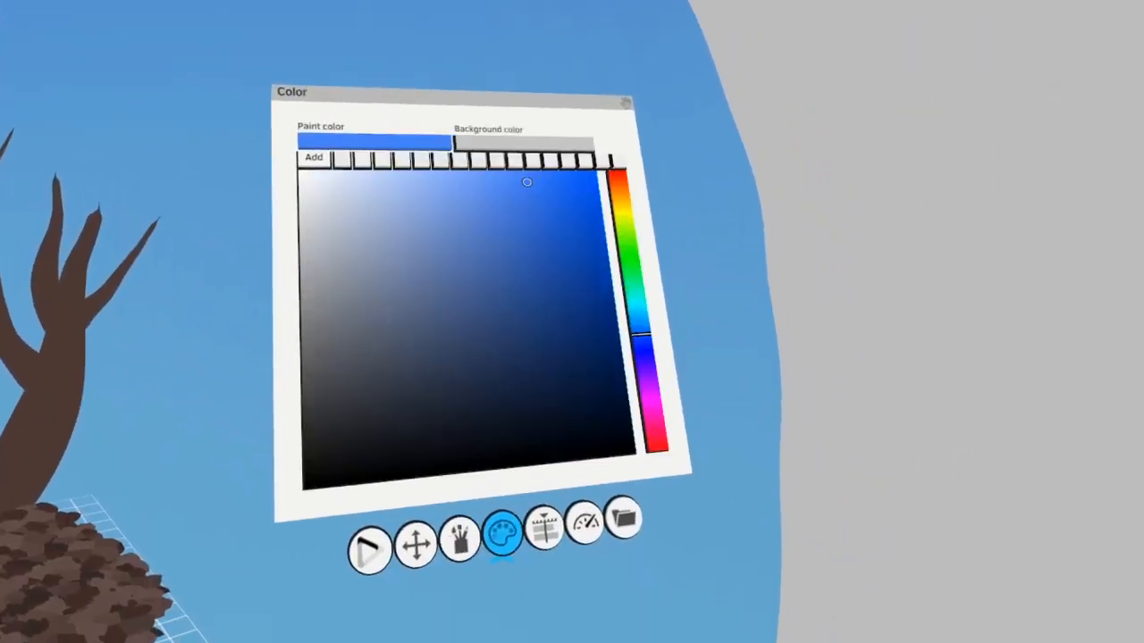
{"action": "left_click", "coordinate": [599, 422]}
{"action": "left_click_drag", "start_coordinate": [547, 460], "coordinate": [459, 460]}
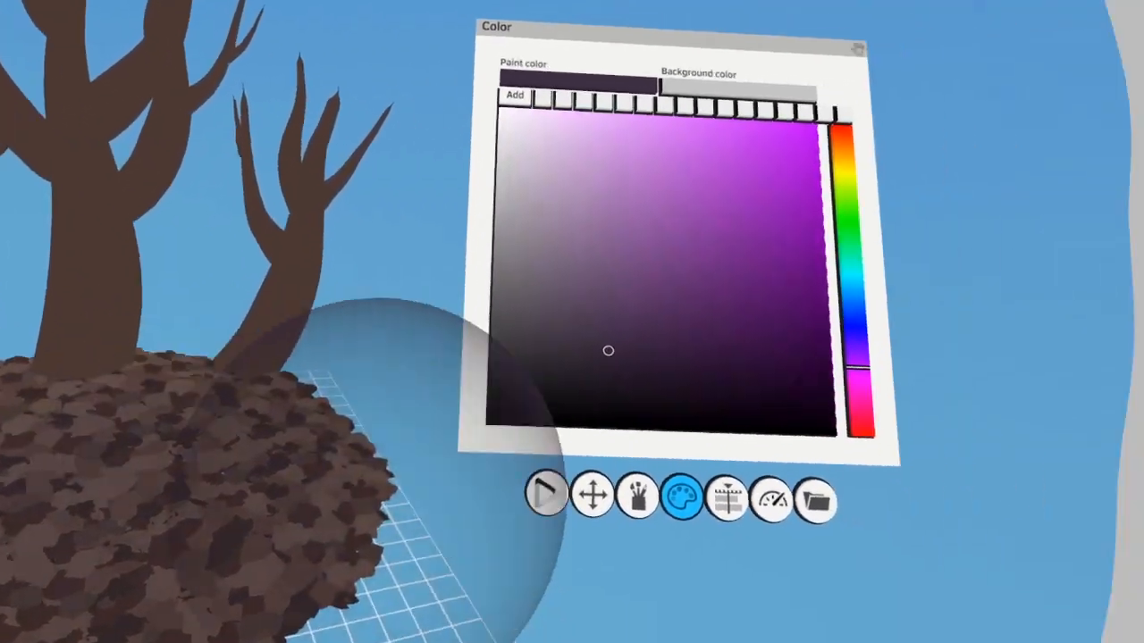
Set a low Colorize strength in Normal (RGB) mode and blend varied dark violet shades over the mound
{"action": "left_click", "coordinate": [880, 535]}
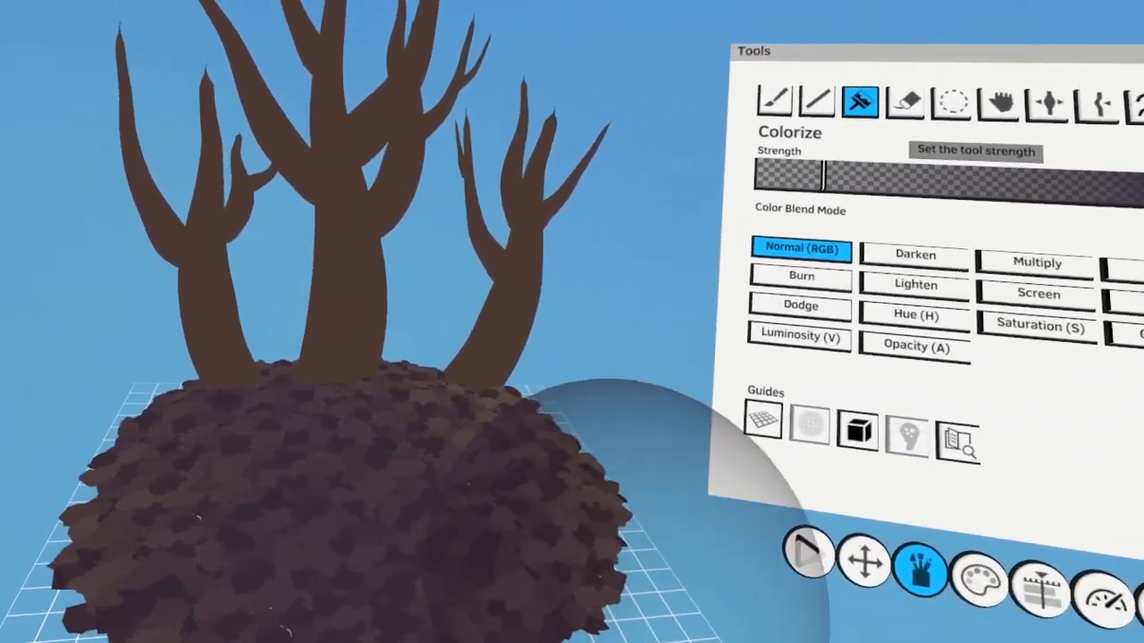
{"action": "left_click", "coordinate": [567, 455]}
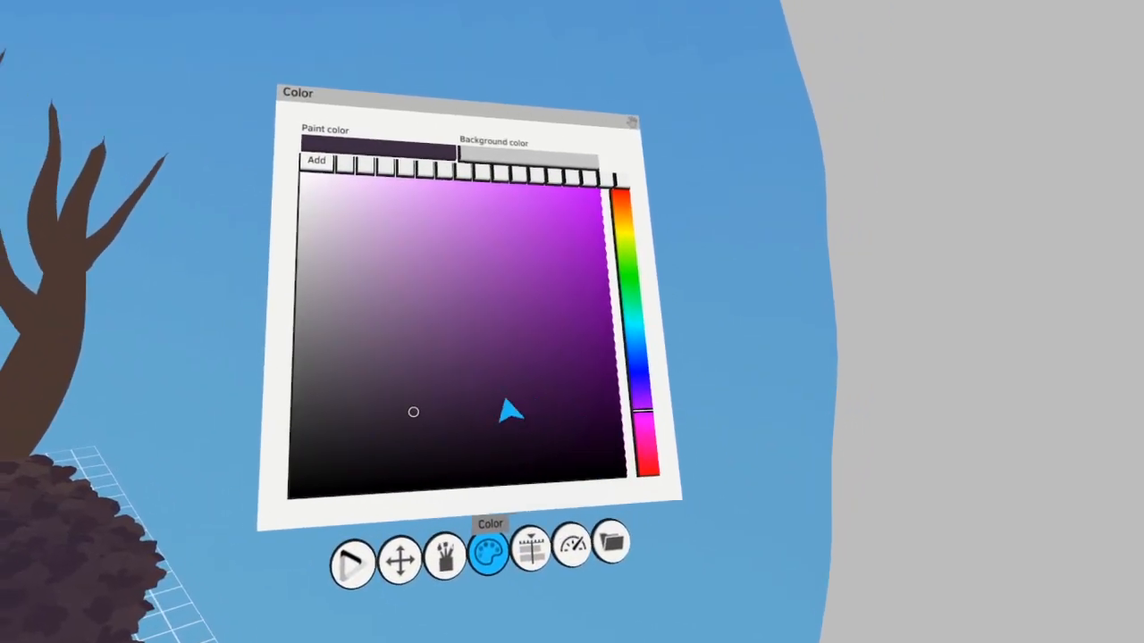
{"action": "left_click", "coordinate": [457, 391]}
{"action": "left_click_drag", "start_coordinate": [487, 407], "coordinate": [353, 420]}
{"action": "left_click", "coordinate": [618, 410]}
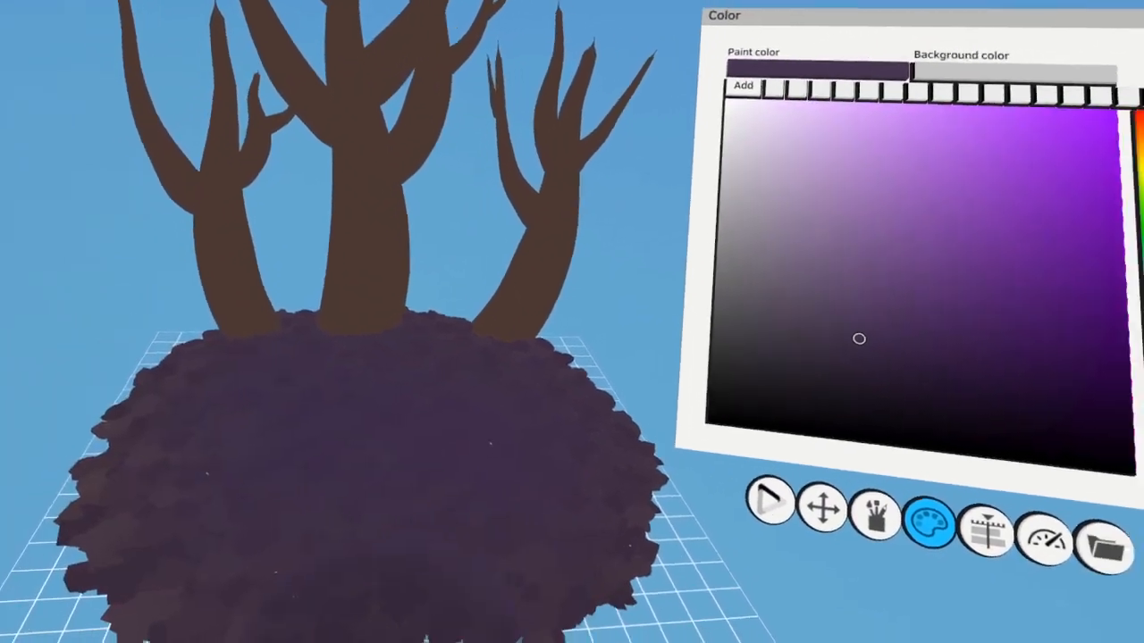
{"action": "left_click", "coordinate": [568, 424]}
{"action": "left_click", "coordinate": [437, 341]}
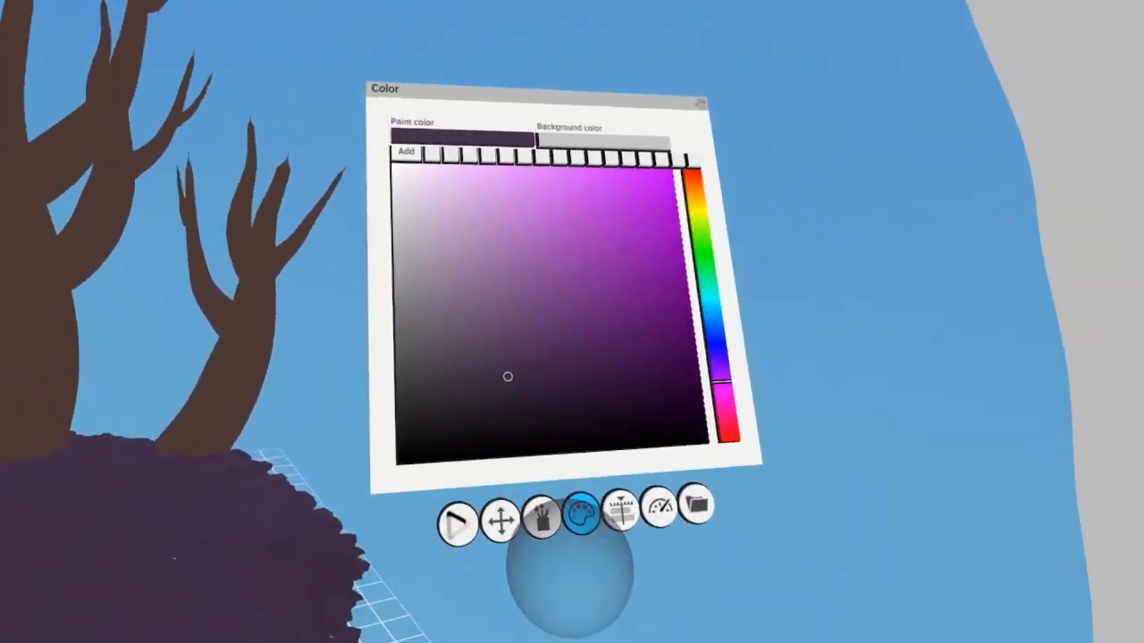
Make the Trees layer active and colorize the trunks and branches with dark violet, plum and maroon tones
{"action": "left_click", "coordinate": [625, 514]}
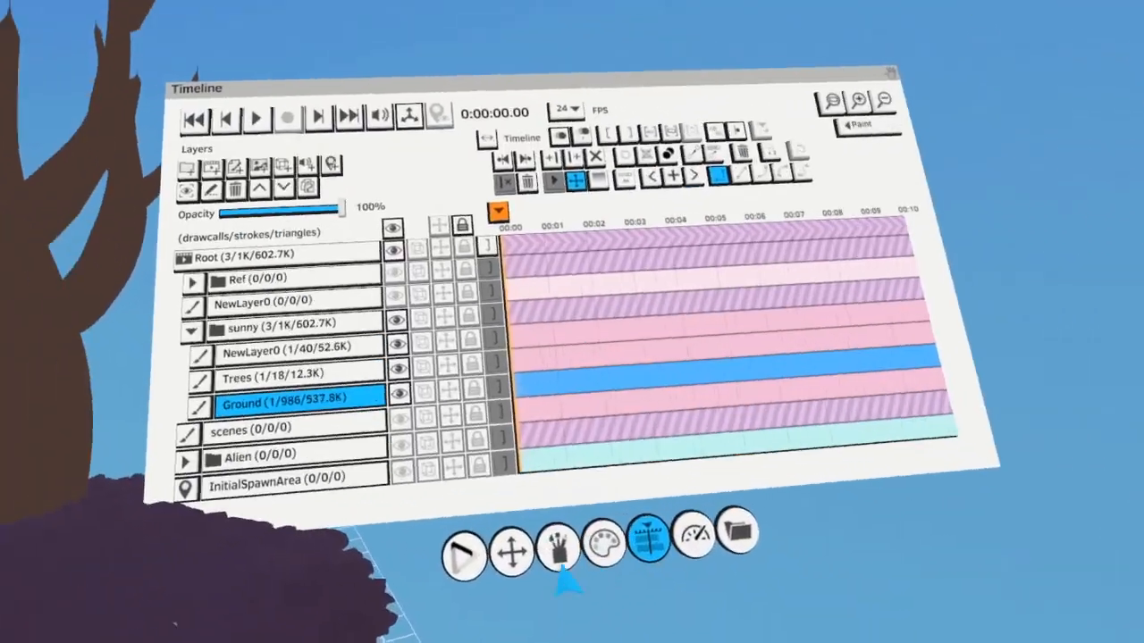
{"action": "left_click", "coordinate": [509, 384]}
{"action": "left_click", "coordinate": [855, 612]}
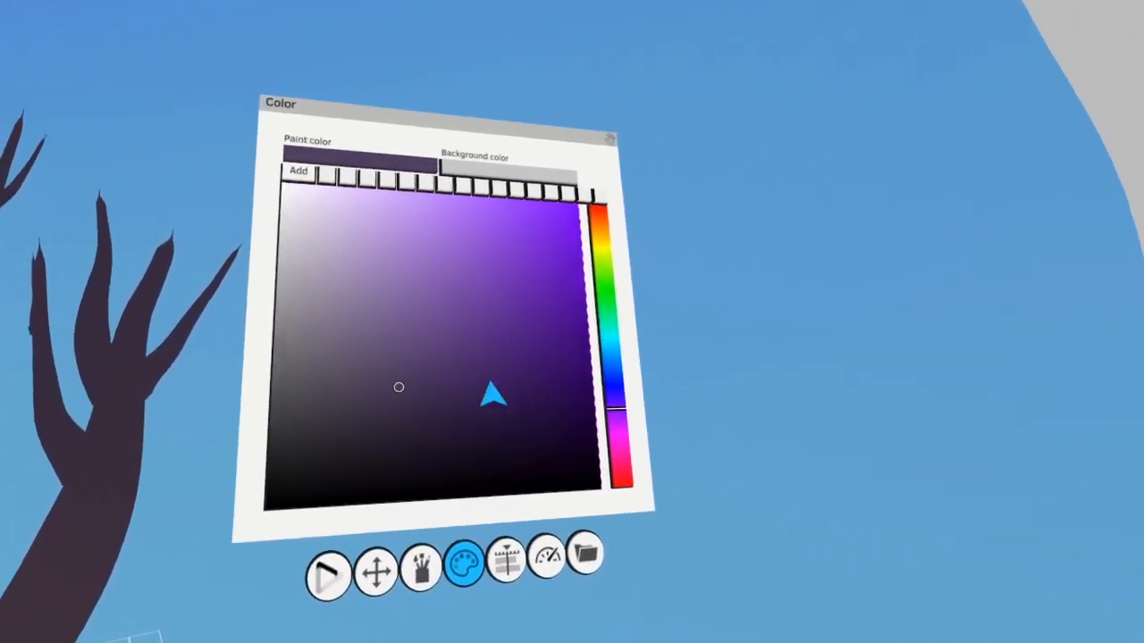
{"action": "left_click", "coordinate": [636, 447]}
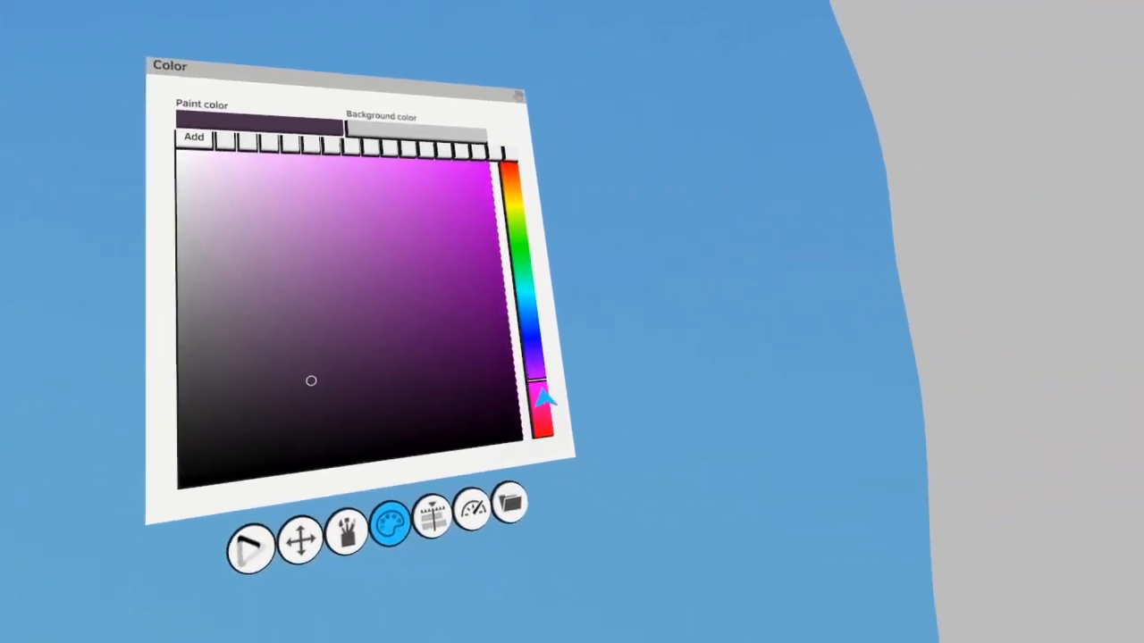
{"action": "left_click_drag", "start_coordinate": [543, 393], "coordinate": [612, 460]}
{"action": "left_click", "coordinate": [571, 487]}
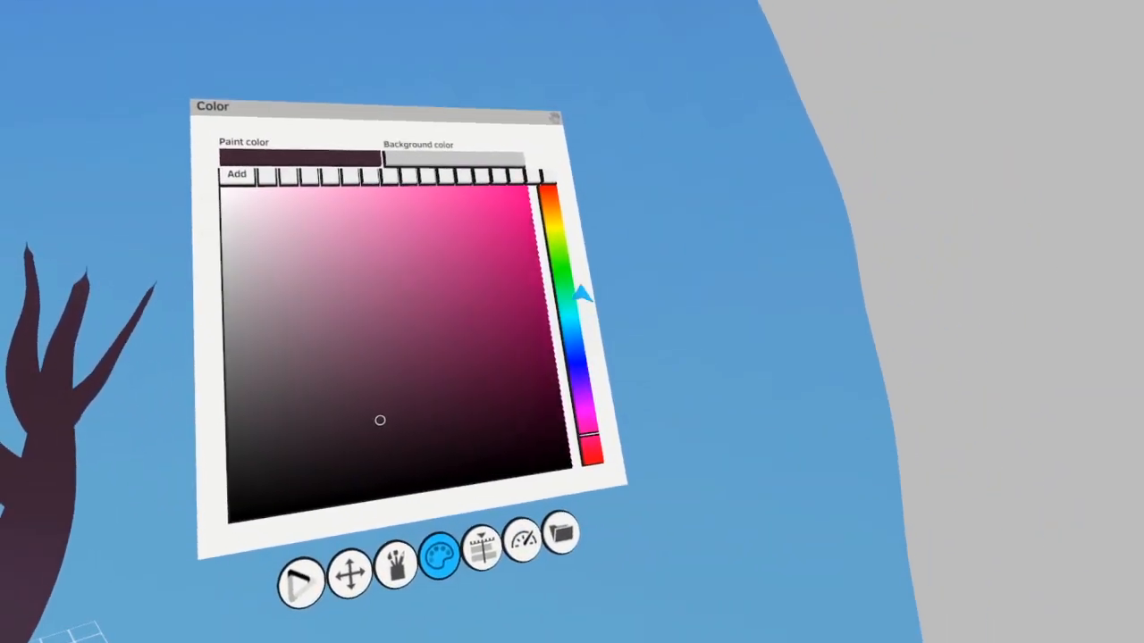
Choose a dark green paint color and add a paint layer named Bushes above Trees
{"action": "left_click", "coordinate": [577, 287]}
{"action": "left_click", "coordinate": [565, 368]}
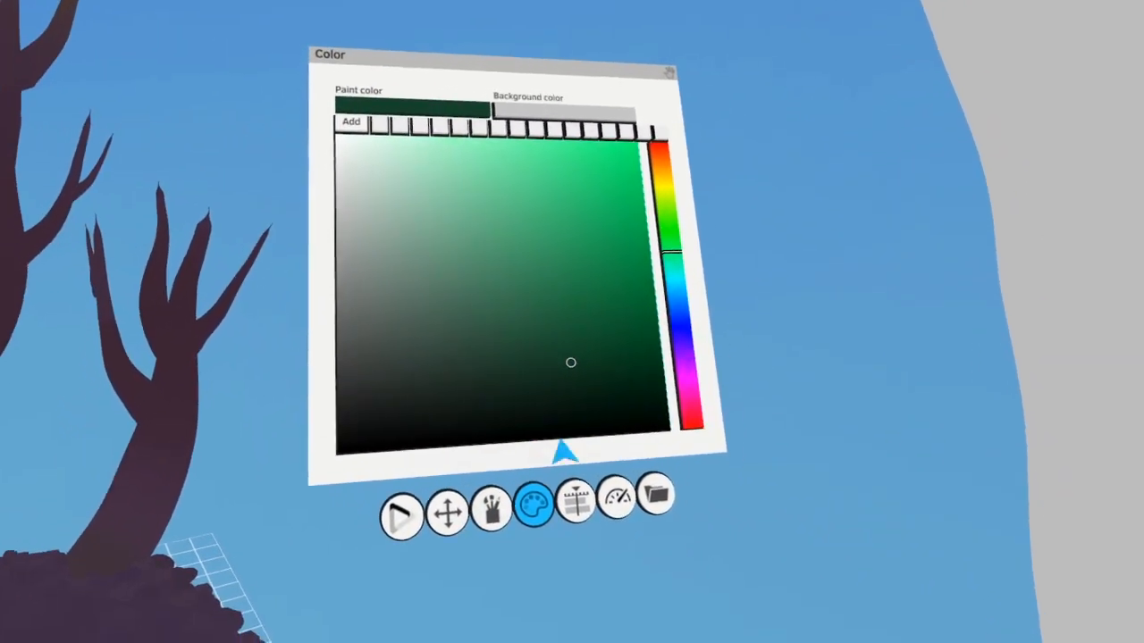
{"action": "left_click", "coordinate": [556, 574]}
{"action": "left_click", "coordinate": [539, 546]}
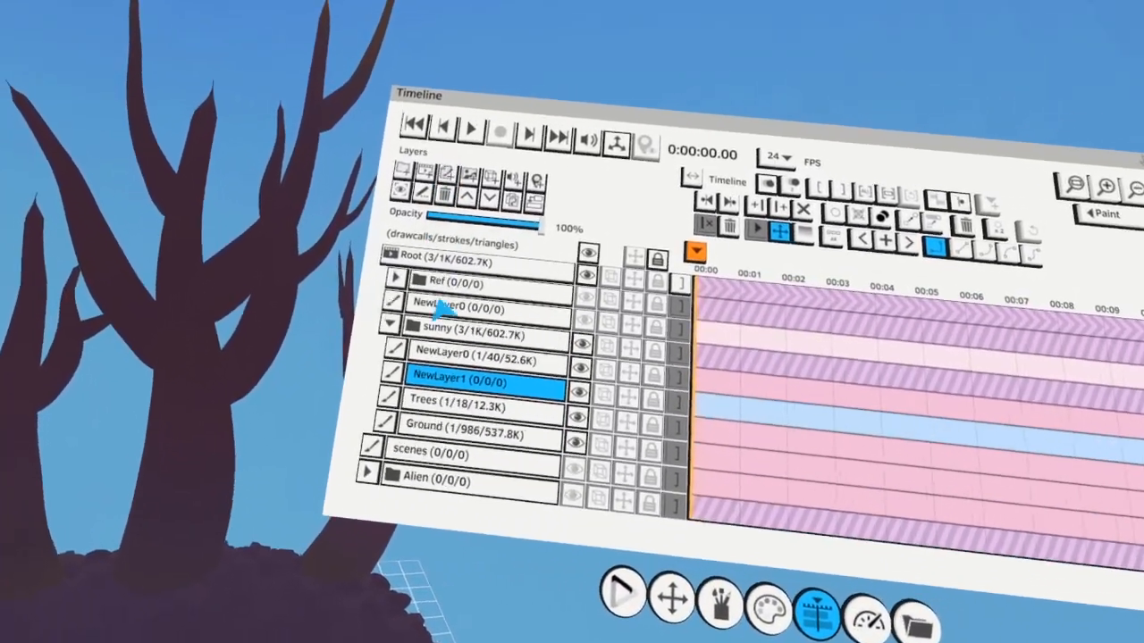
{"action": "left_click", "coordinate": [421, 193]}
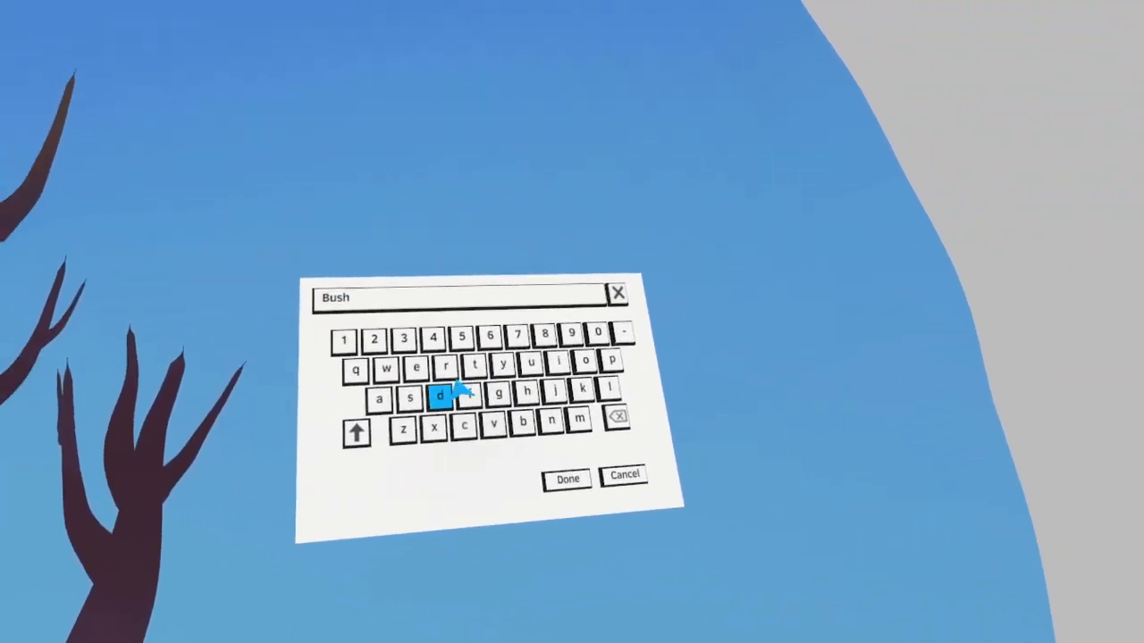
{"action": "left_click", "coordinate": [539, 457]}
Paint large, rounded dark green bushes on the mound behind the trees with the first paint brush
{"action": "left_click", "coordinate": [512, 540]}
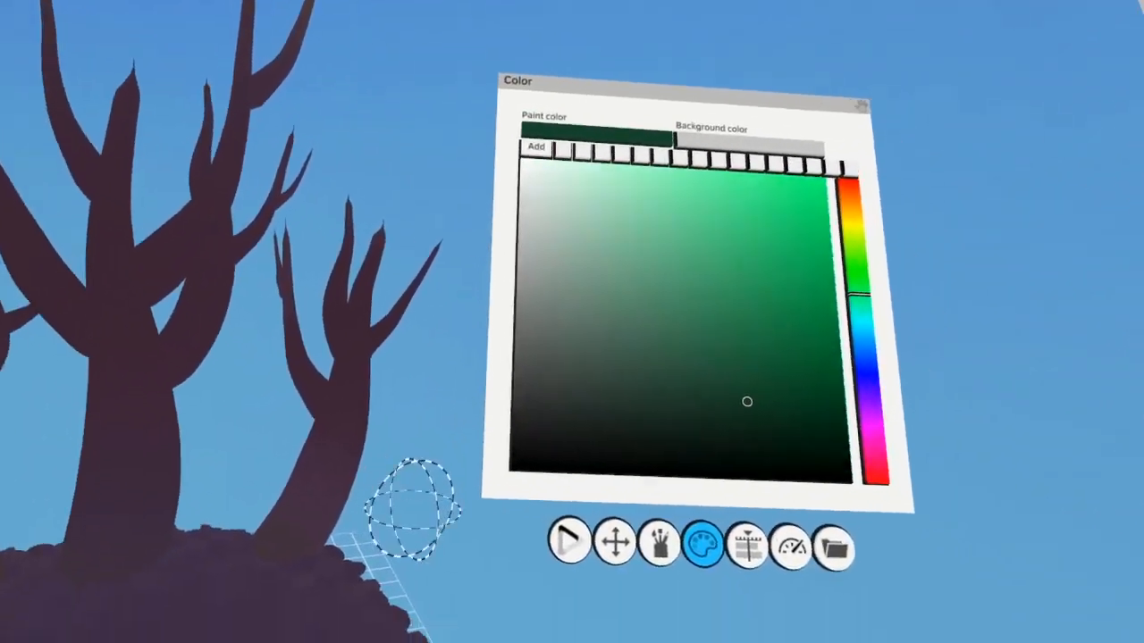
{"action": "left_click", "coordinate": [659, 543]}
{"action": "left_click", "coordinate": [625, 227]}
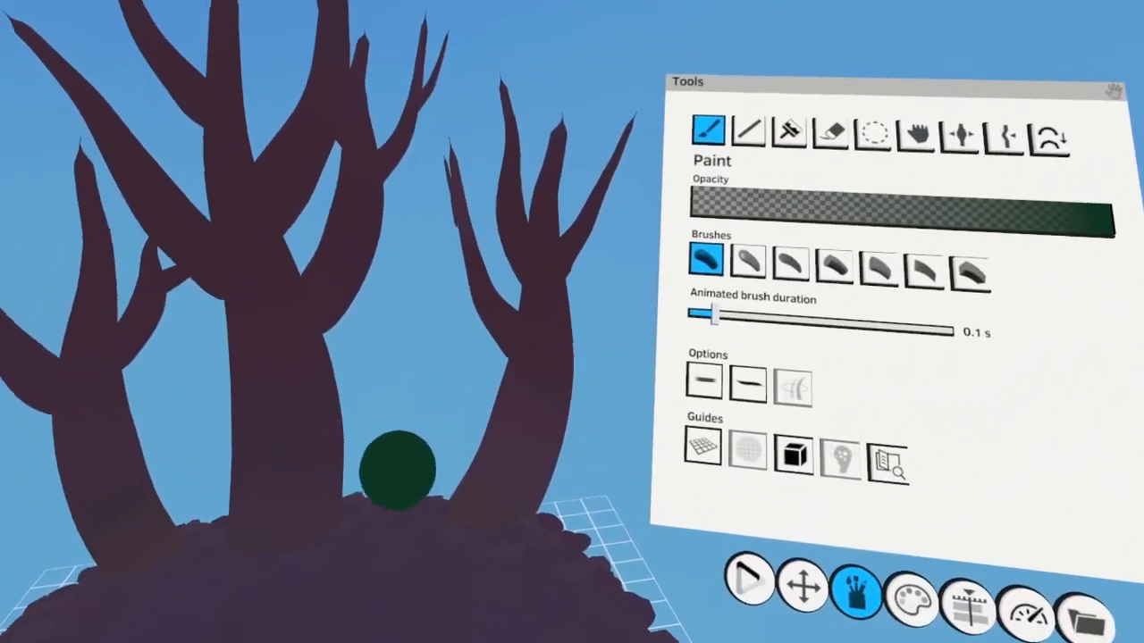
{"action": "left_click_drag", "start_coordinate": [395, 470], "coordinate": [406, 450]}
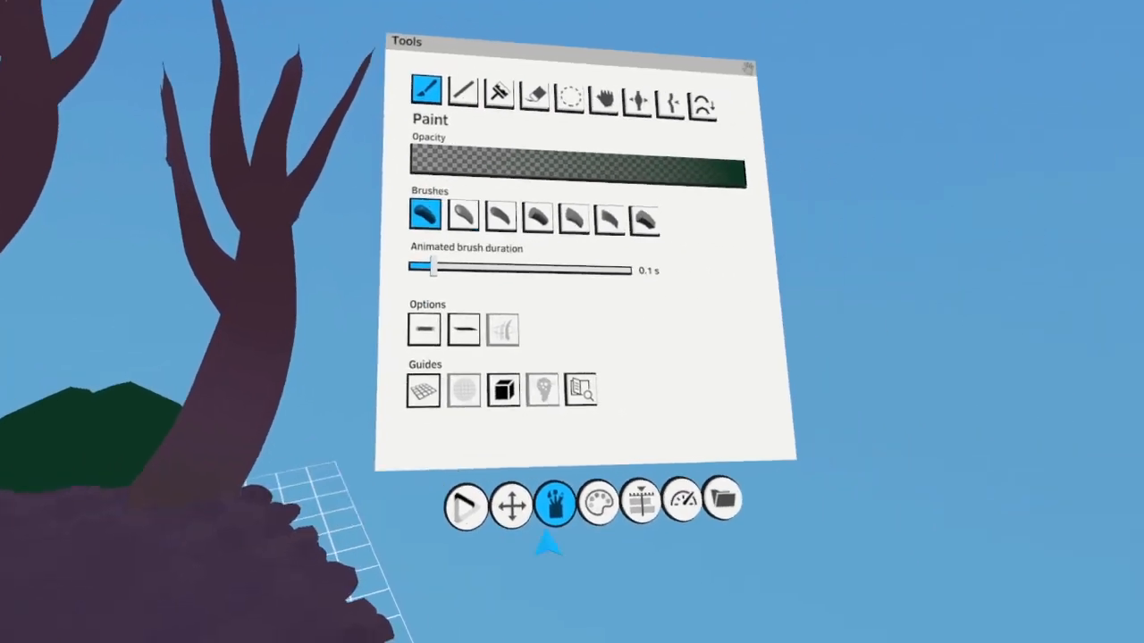
{"action": "left_click", "coordinate": [597, 503]}
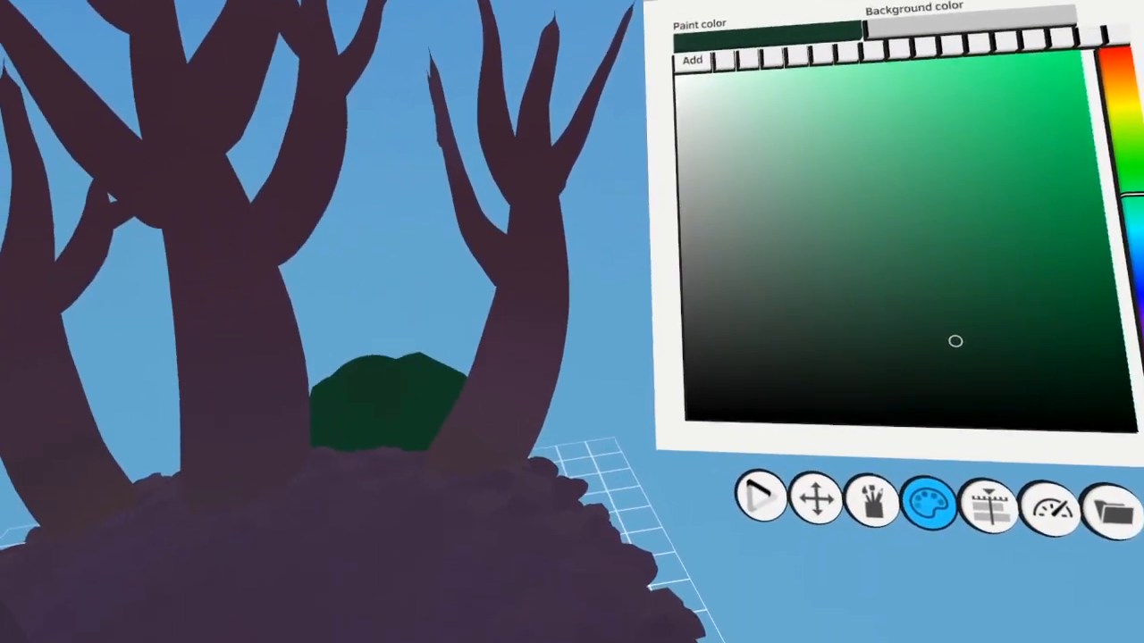
{"action": "mouse_move", "coordinate": [375, 357]}
{"action": "left_mouse_down"}
{"action": "mouse_move", "coordinate": [415, 376]}
{"action": "mouse_move", "coordinate": [321, 285]}
{"action": "mouse_move", "coordinate": [243, 379]}
{"action": "left_mouse_up"}
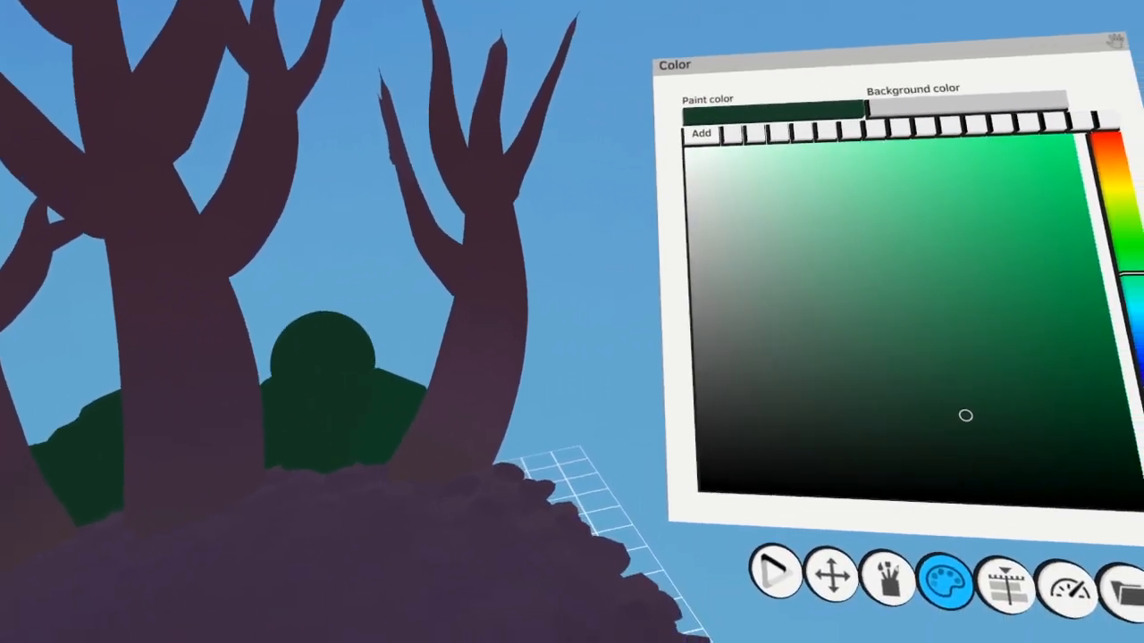
{"action": "mouse_move", "coordinate": [323, 361]}
{"action": "left_mouse_down"}
{"action": "mouse_move", "coordinate": [380, 255]}
{"action": "mouse_move", "coordinate": [482, 389]}
{"action": "mouse_move", "coordinate": [612, 487]}
{"action": "left_mouse_up"}
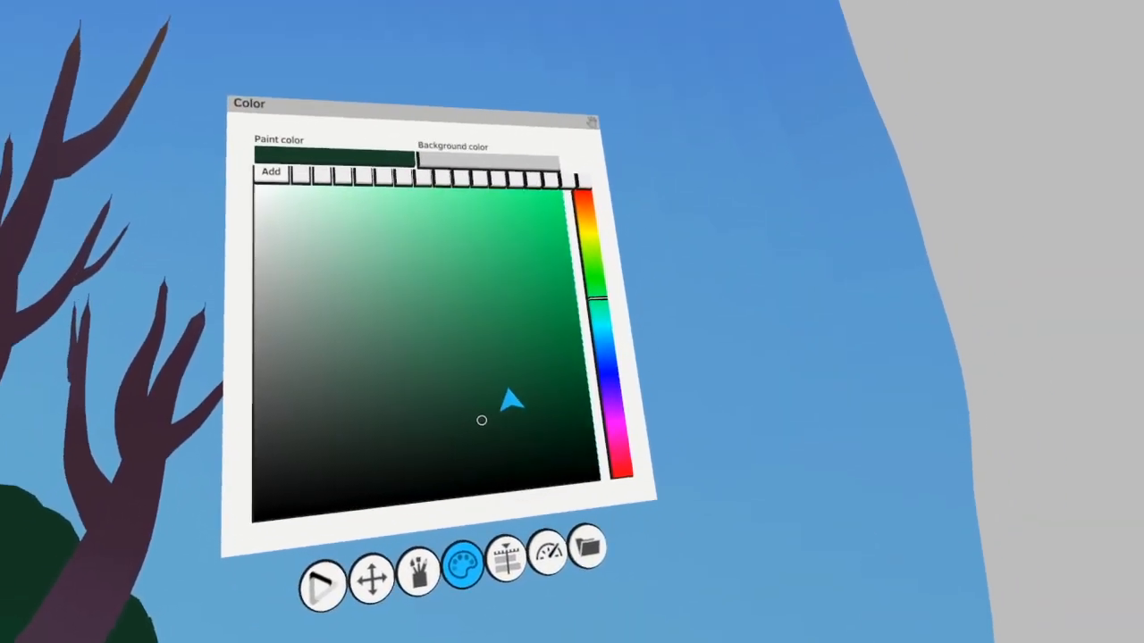
Add a paint layer above Bushes in the sunny group and name it Canopy
{"action": "left_click", "coordinate": [421, 572]}
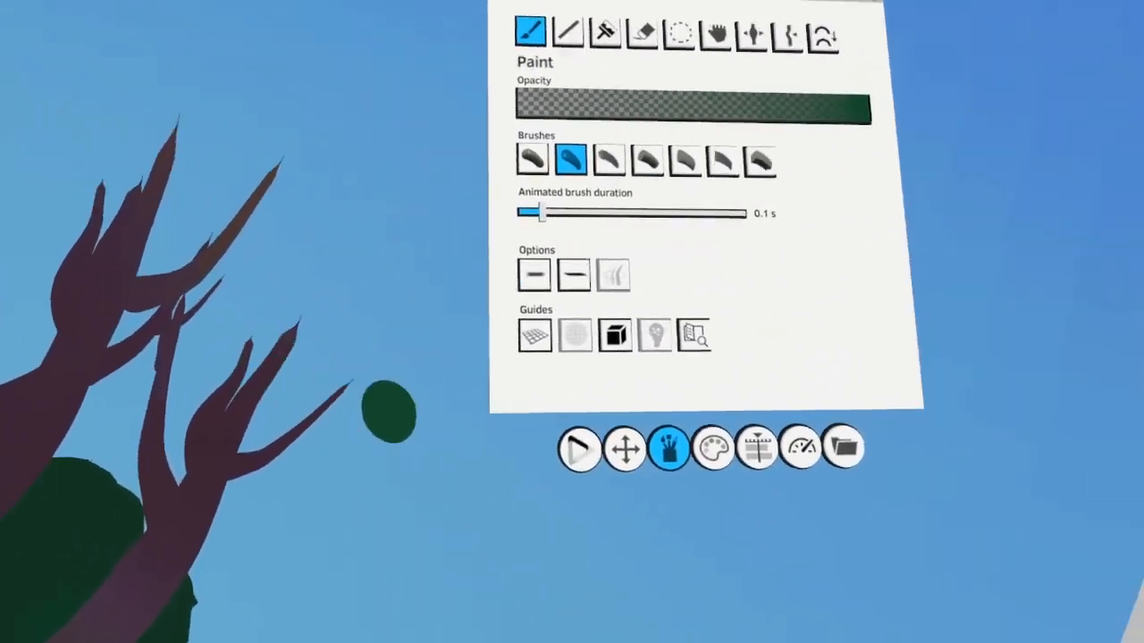
{"action": "left_click", "coordinate": [683, 563]}
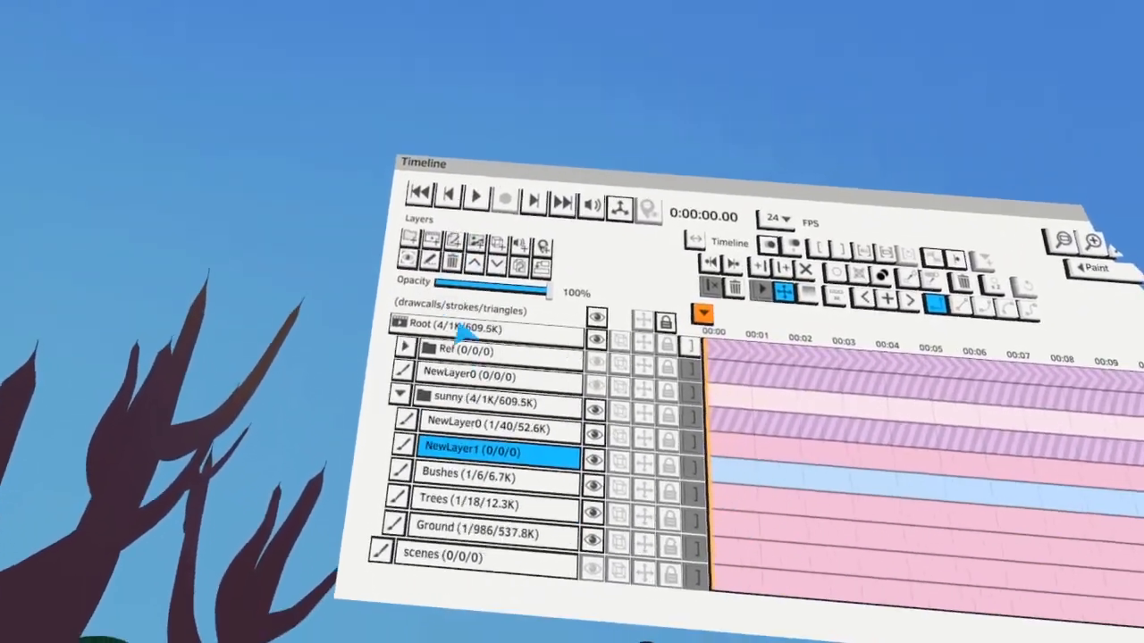
{"action": "left_click", "coordinate": [430, 260]}
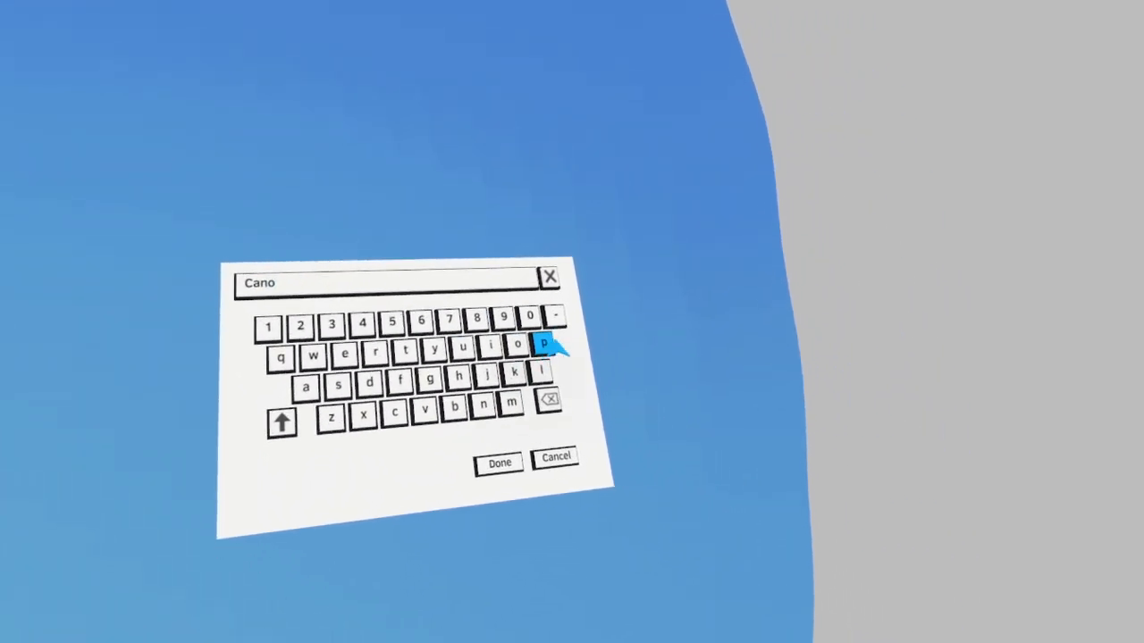
{"action": "left_click", "coordinate": [536, 476]}
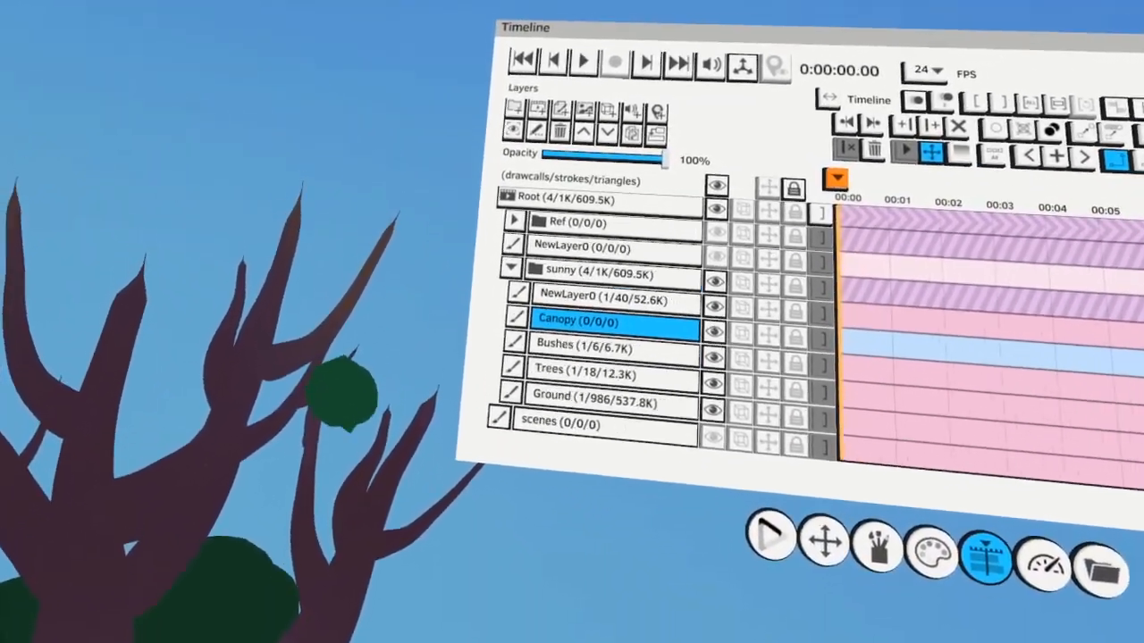
Paint rounded dark green leaf clumps around a branch tip of the right-hand tree on the Canopy layer
{"action": "left_click_drag", "start_coordinate": [342, 390], "coordinate": [325, 437]}
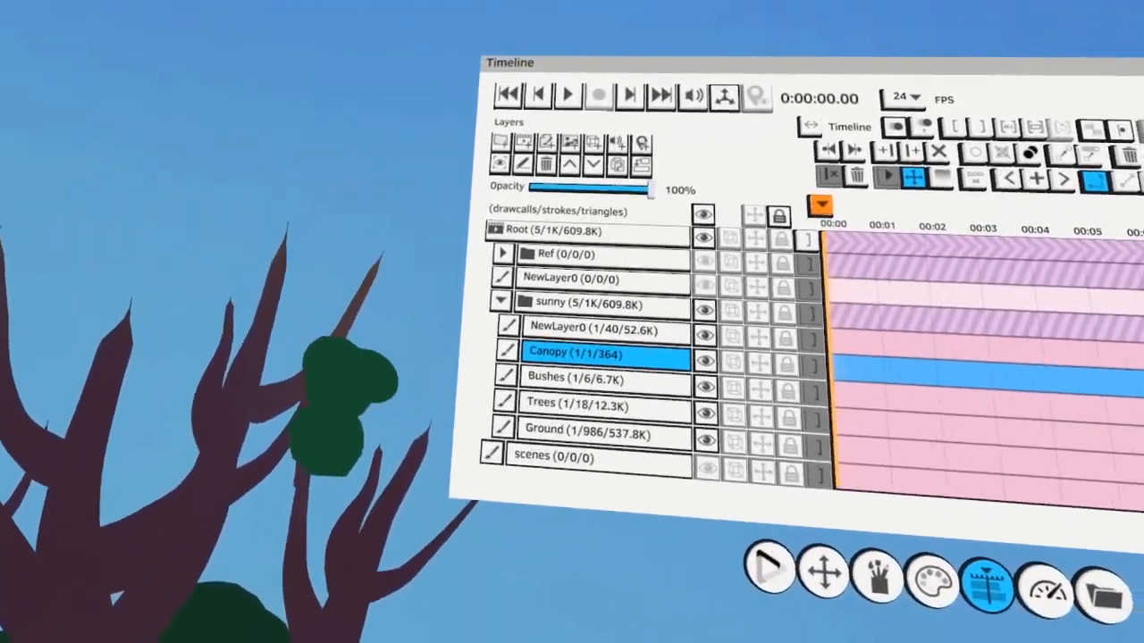
{"action": "left_click_drag", "start_coordinate": [395, 404], "coordinate": [396, 423]}
{"action": "left_click_drag", "start_coordinate": [259, 387], "coordinate": [274, 393]}
{"action": "left_click_drag", "start_coordinate": [407, 350], "coordinate": [403, 364]}
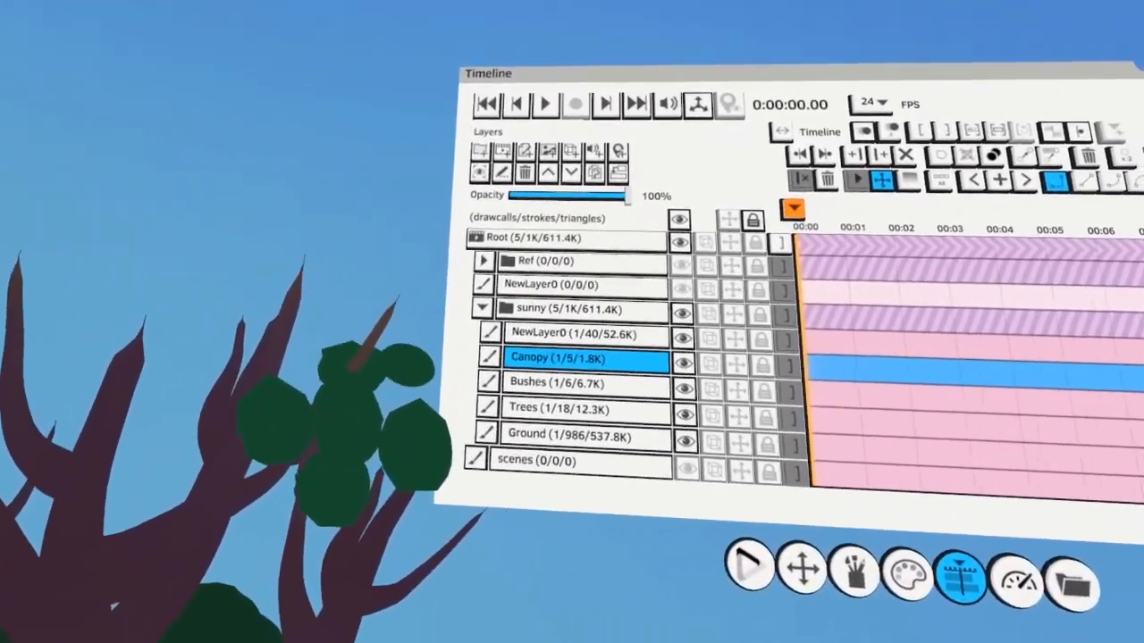
{"action": "mouse_move", "coordinate": [315, 347]}
{"action": "left_mouse_down"}
{"action": "mouse_move", "coordinate": [309, 357]}
{"action": "mouse_move", "coordinate": [386, 324]}
{"action": "left_mouse_up"}
{"action": "left_click_drag", "start_coordinate": [365, 379], "coordinate": [362, 390]}
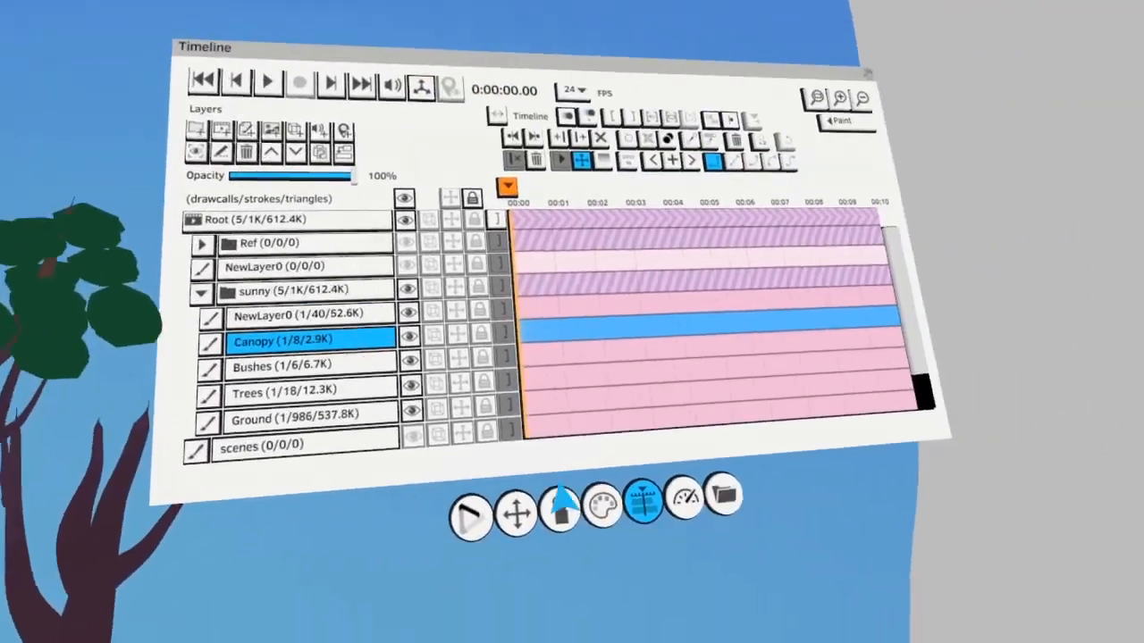
Limit selection to the active layer and duplicate the leaf clump into a wide canopy over the tree branches
{"action": "left_click", "coordinate": [795, 550]}
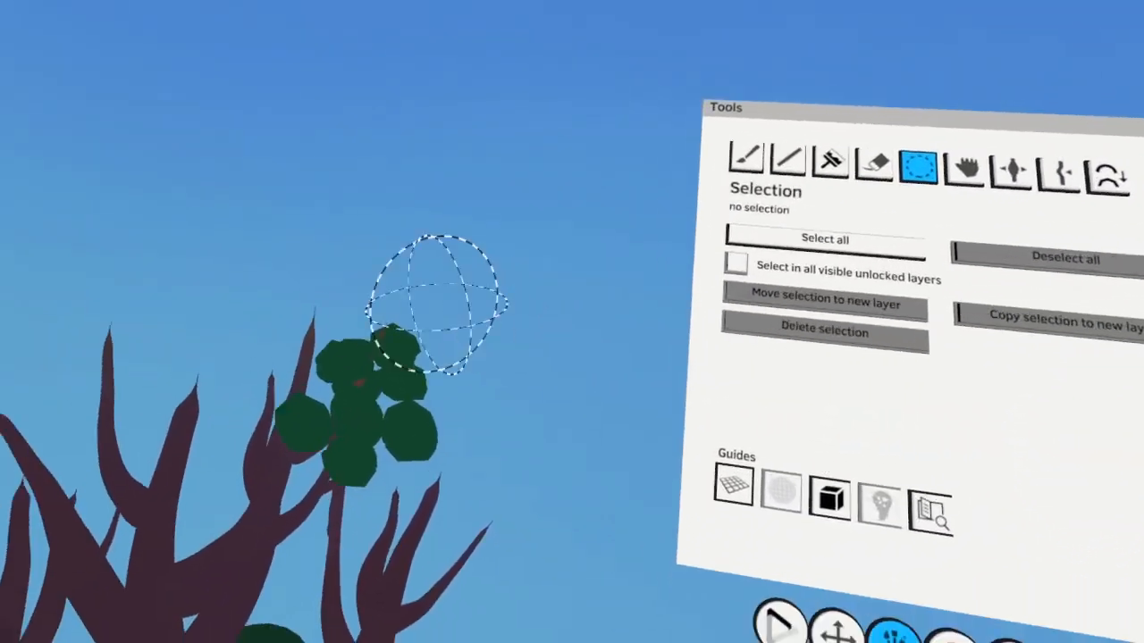
{"action": "mouse_move", "coordinate": [438, 304]}
{"action": "left_mouse_down"}
{"action": "mouse_move", "coordinate": [394, 394]}
{"action": "mouse_move", "coordinate": [434, 352]}
{"action": "mouse_move", "coordinate": [411, 326]}
{"action": "mouse_move", "coordinate": [437, 477]}
{"action": "mouse_move", "coordinate": [434, 321]}
{"action": "mouse_move", "coordinate": [403, 352]}
{"action": "left_mouse_up"}
{"action": "left_click", "coordinate": [679, 369]}
{"action": "left_click_drag", "start_coordinate": [679, 369], "coordinate": [379, 478]}
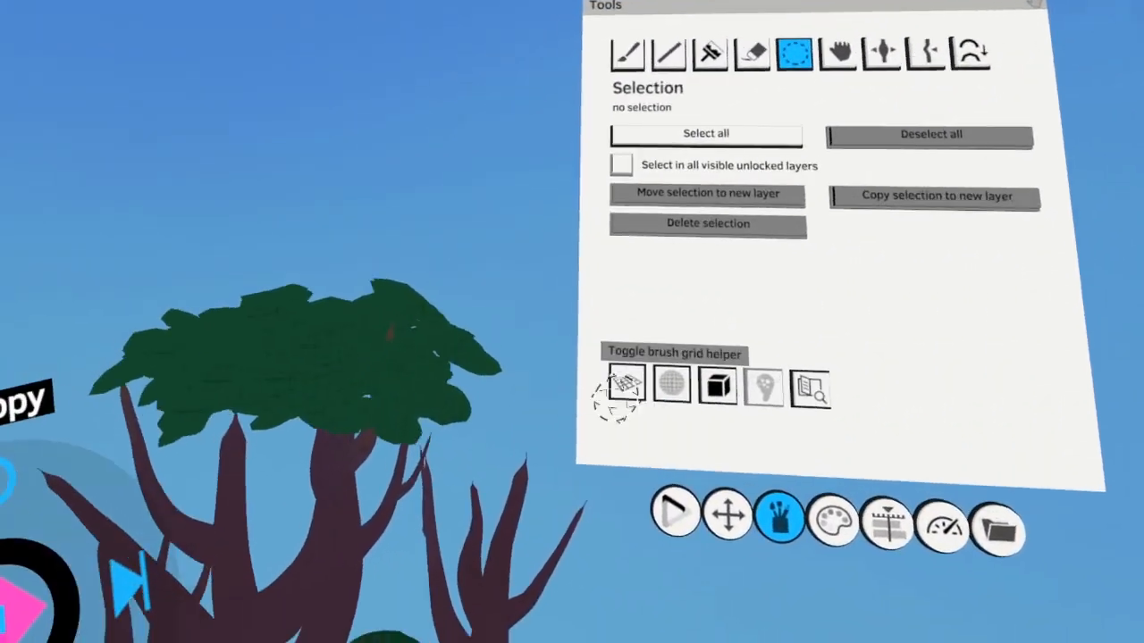
Duplicate and arrange more dark green foliage until the canopy spreads over all three trees
{"action": "mouse_move", "coordinate": [295, 402]}
{"action": "left_mouse_down"}
{"action": "mouse_move", "coordinate": [304, 389]}
{"action": "mouse_move", "coordinate": [485, 439]}
{"action": "mouse_move", "coordinate": [409, 366]}
{"action": "left_mouse_up"}
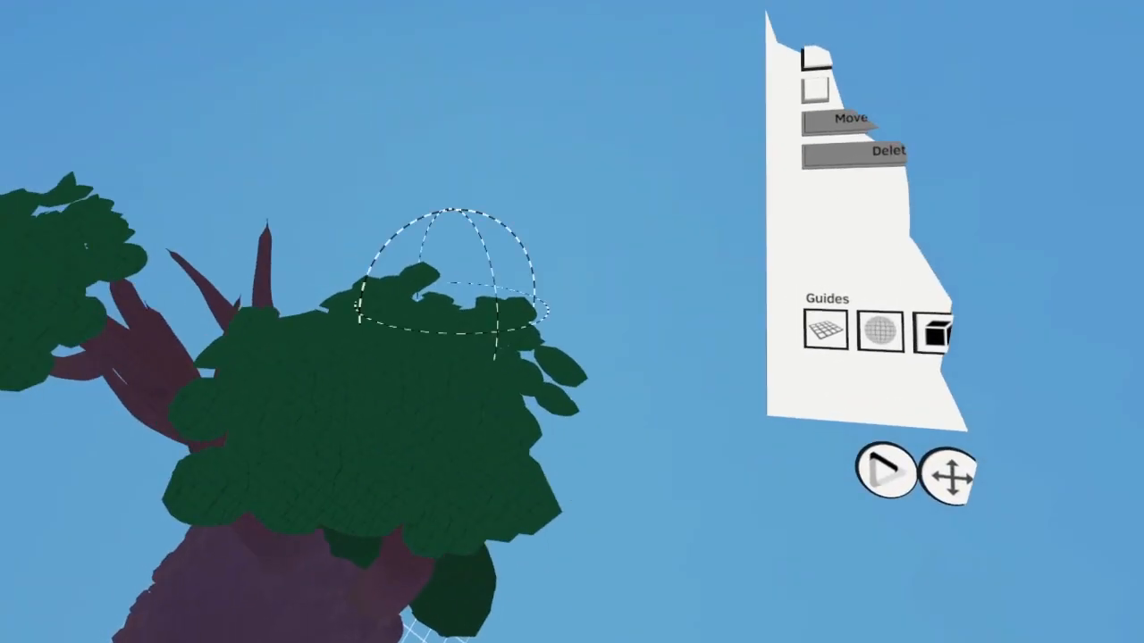
{"action": "left_click_drag", "start_coordinate": [455, 280], "coordinate": [492, 429]}
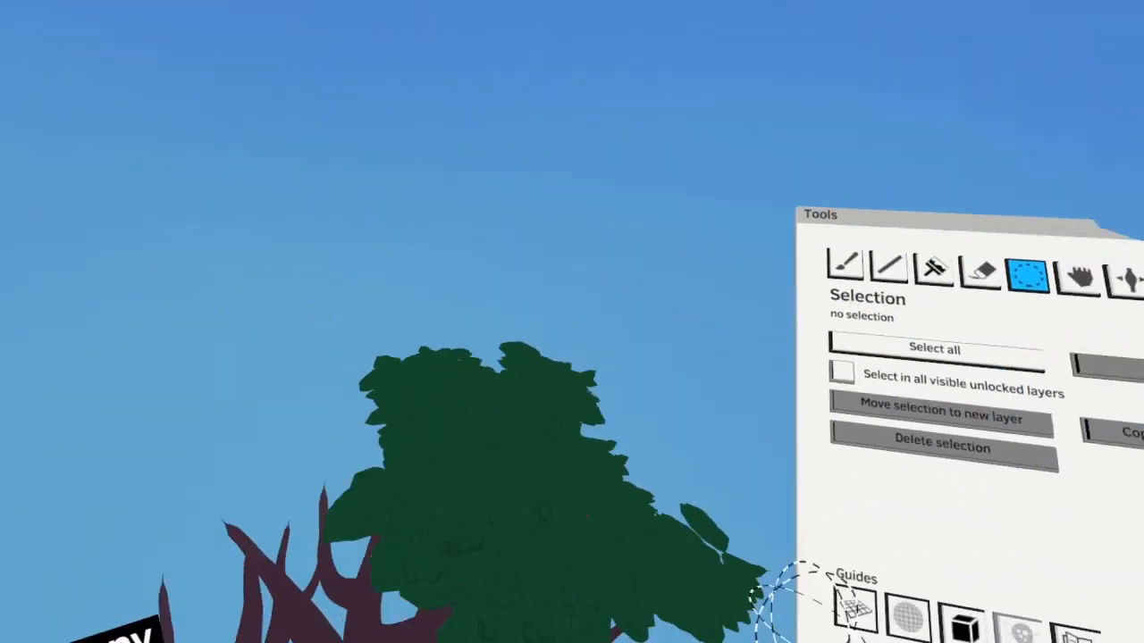
{"action": "left_click_drag", "start_coordinate": [435, 308], "coordinate": [500, 350]}
{"action": "left_click_drag", "start_coordinate": [400, 359], "coordinate": [358, 362]}
{"action": "left_click_drag", "start_coordinate": [447, 357], "coordinate": [375, 402]}
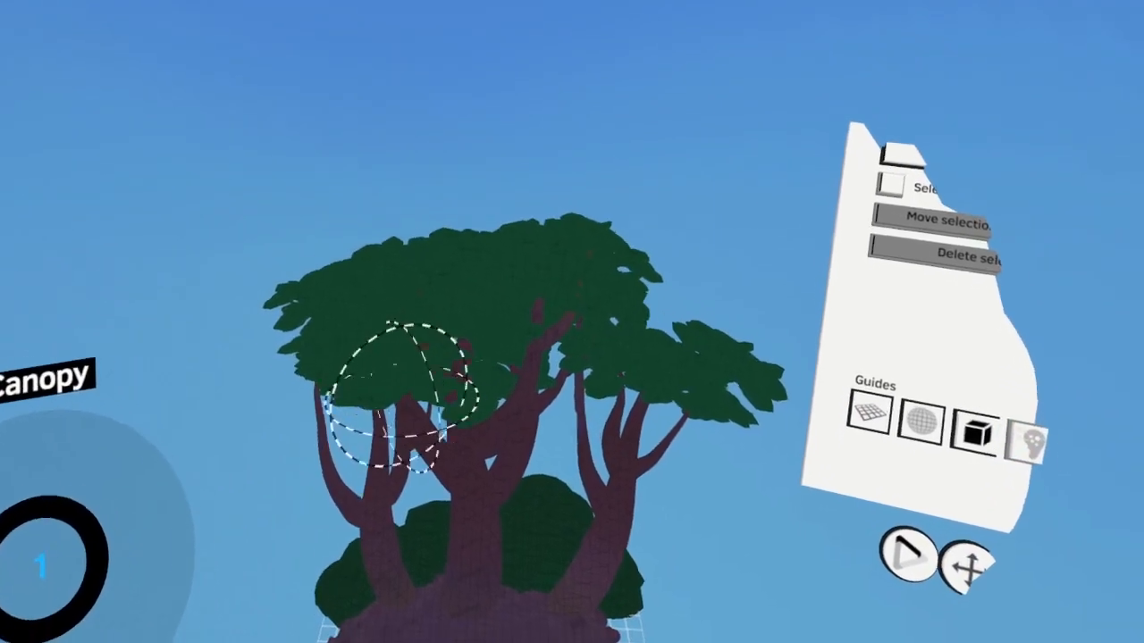
{"action": "left_click_drag", "start_coordinate": [402, 397], "coordinate": [223, 367]}
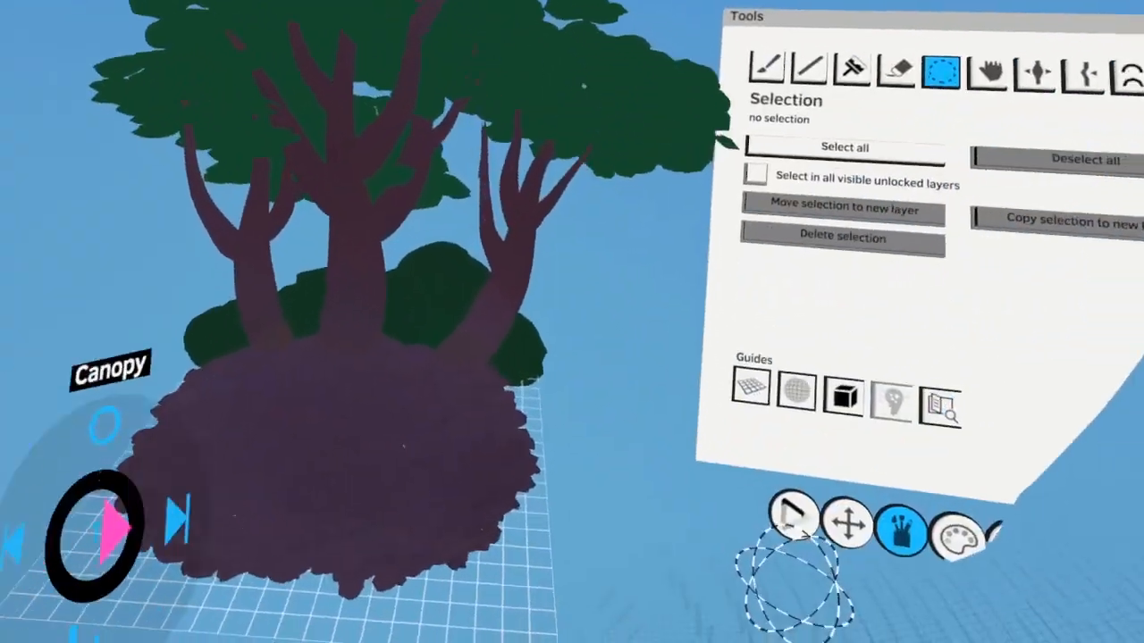
Rename the NewLayer0 layer inside the sunny group as Sky
{"action": "left_click", "coordinate": [431, 214]}
{"action": "left_click", "coordinate": [500, 517]}
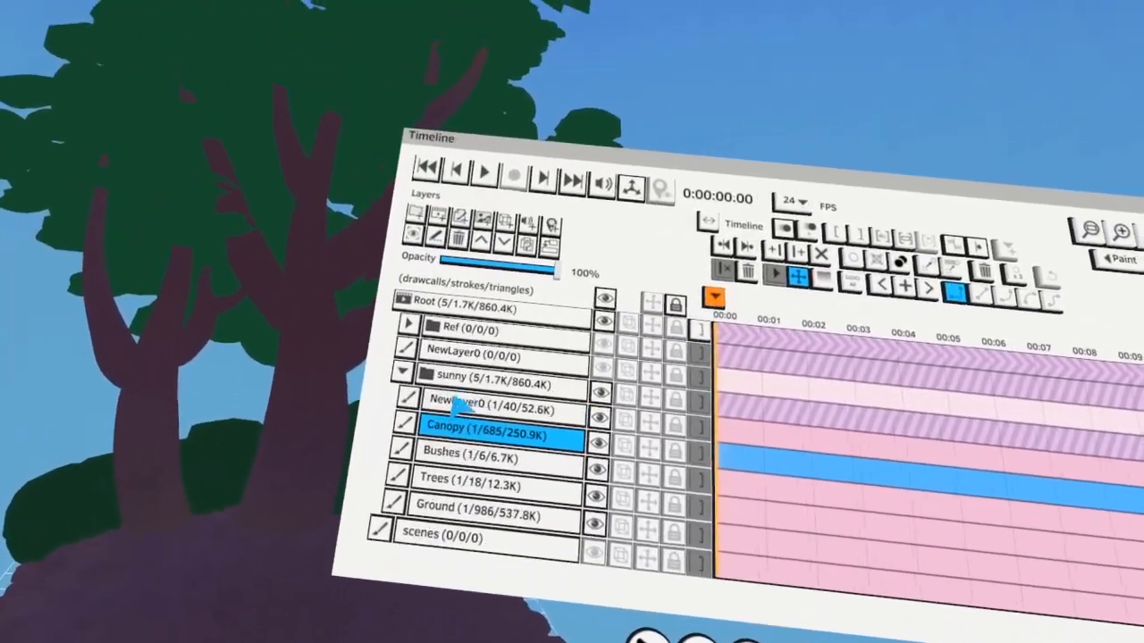
{"action": "left_click", "coordinate": [429, 391]}
{"action": "left_click", "coordinate": [505, 384]}
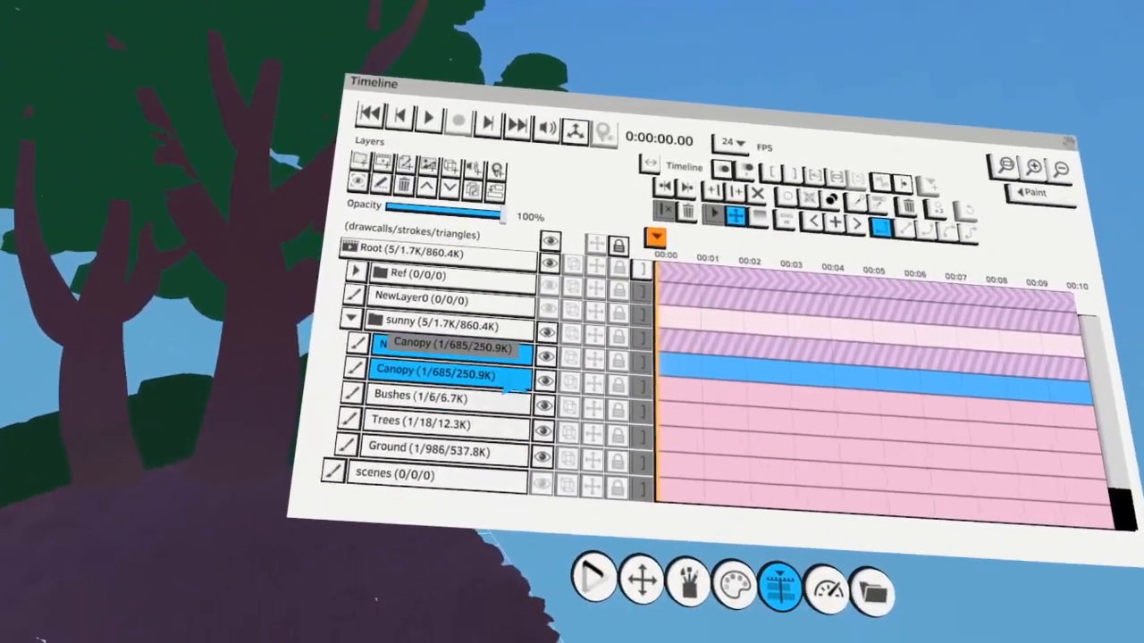
{"action": "left_click", "coordinate": [608, 368]}
{"action": "left_click", "coordinate": [612, 360]}
{"action": "double_click", "coordinate": [492, 377]}
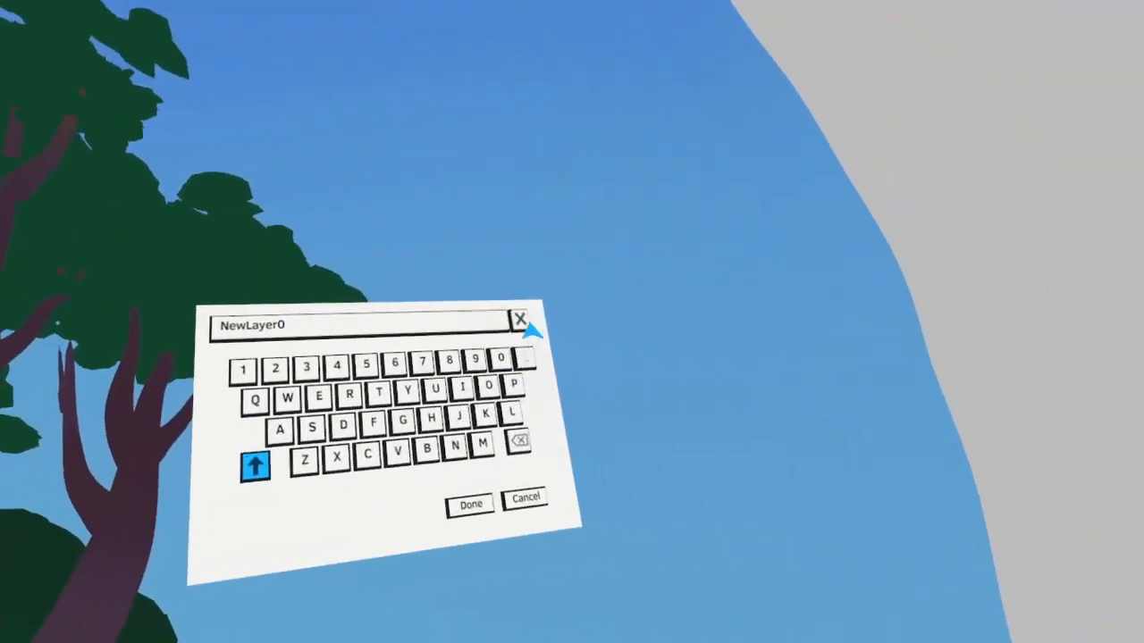
{"action": "left_click", "coordinate": [519, 318]}
{"action": "type", "text": "Sky"}
{"action": "left_click", "coordinate": [527, 439]}
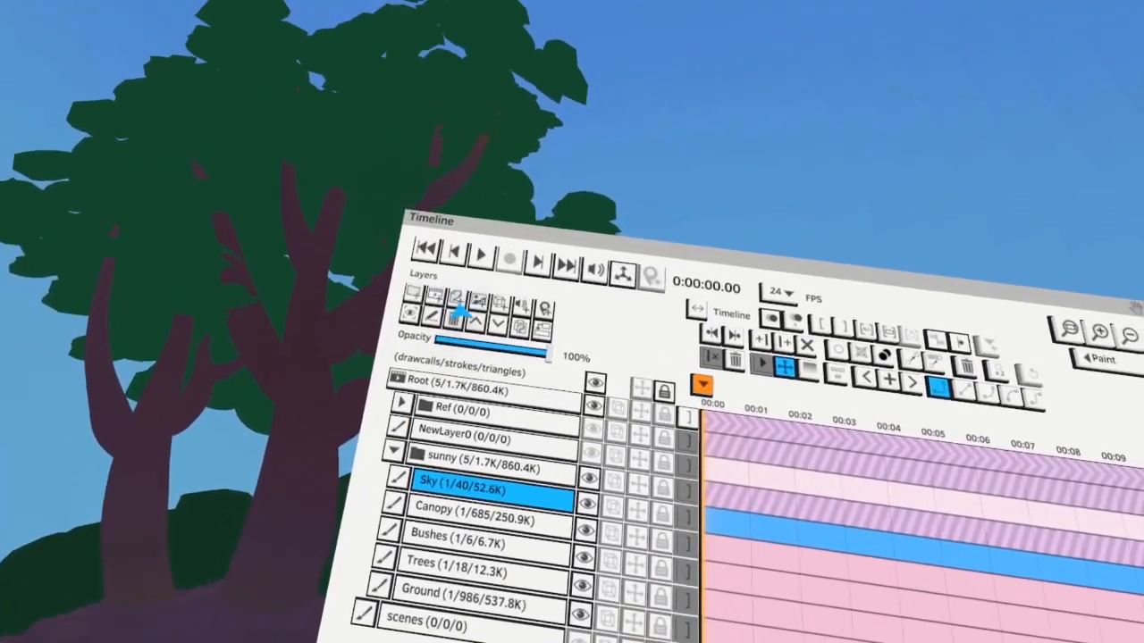
Add a paint layer above Sky in the sunny group and name it Rock
{"action": "left_click", "coordinate": [451, 268]}
{"action": "double_click", "coordinate": [483, 431]}
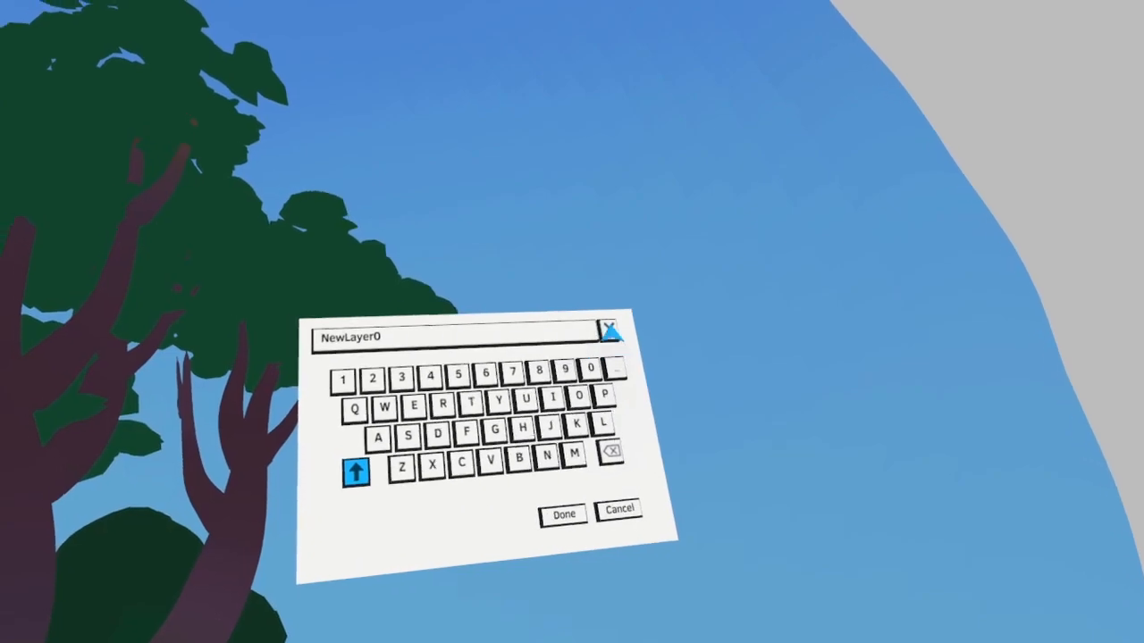
{"action": "left_click", "coordinate": [610, 331]}
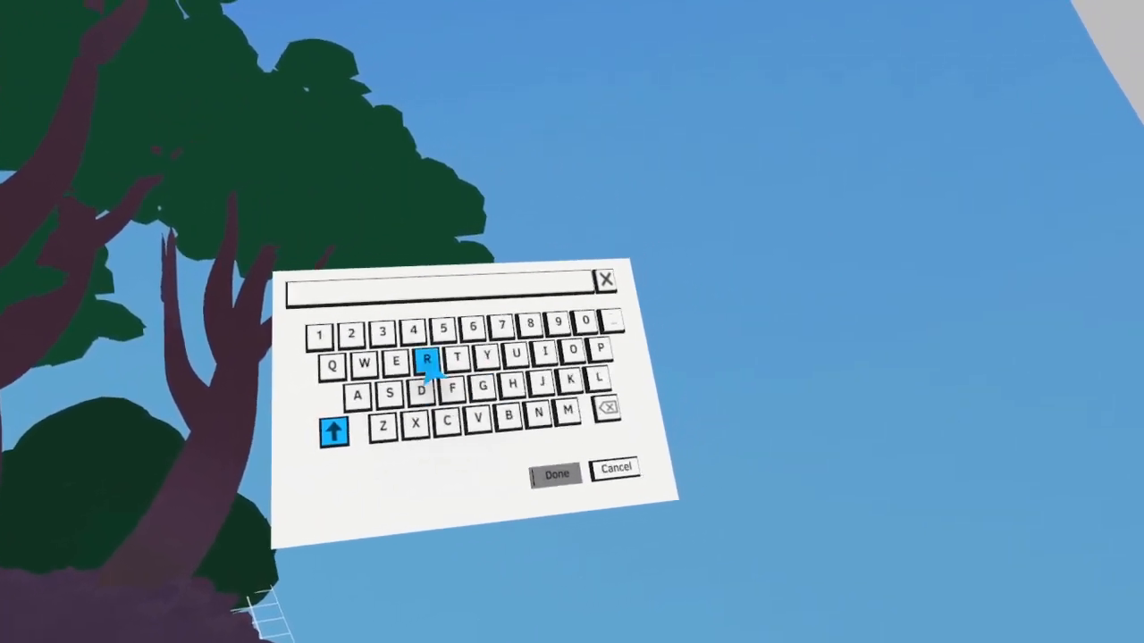
{"action": "type", "text": "Rock"}
{"action": "left_click", "coordinate": [556, 473]}
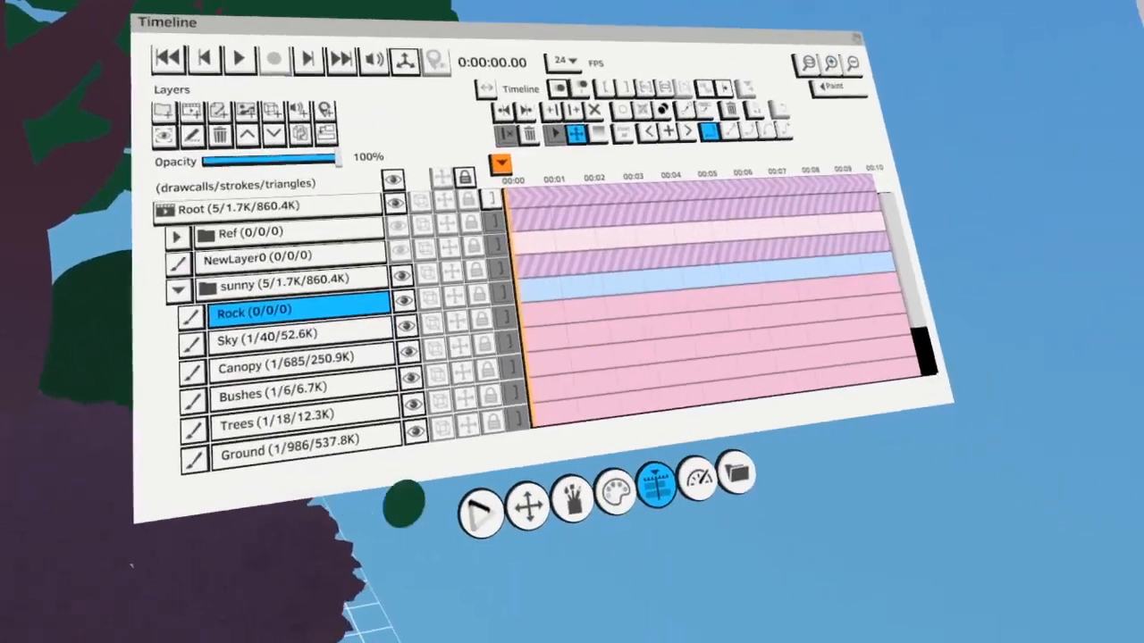
Choose a dark slate blue paint color and paint several rounded rocks on the ground mound with the first brush
{"action": "left_click", "coordinate": [571, 503]}
{"action": "left_click", "coordinate": [426, 381]}
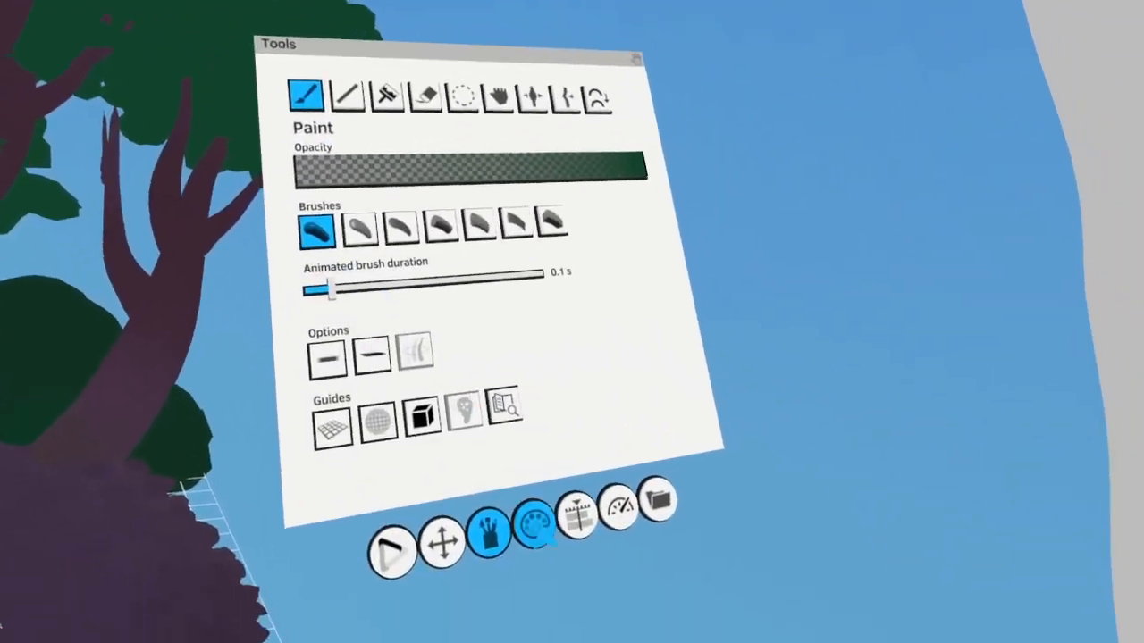
{"action": "left_click", "coordinate": [534, 525]}
{"action": "left_click", "coordinate": [620, 421]}
{"action": "left_click", "coordinate": [489, 493]}
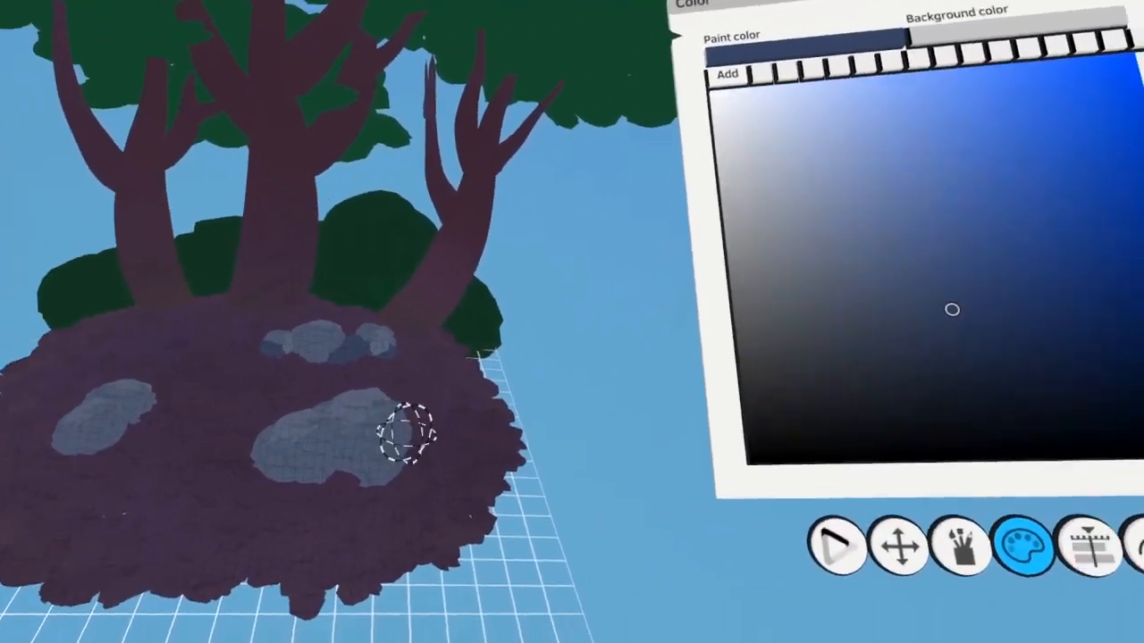
Colorize the rocks with muted slate-blue tones in Normal (RGB) blend mode
{"action": "left_click", "coordinate": [960, 546]}
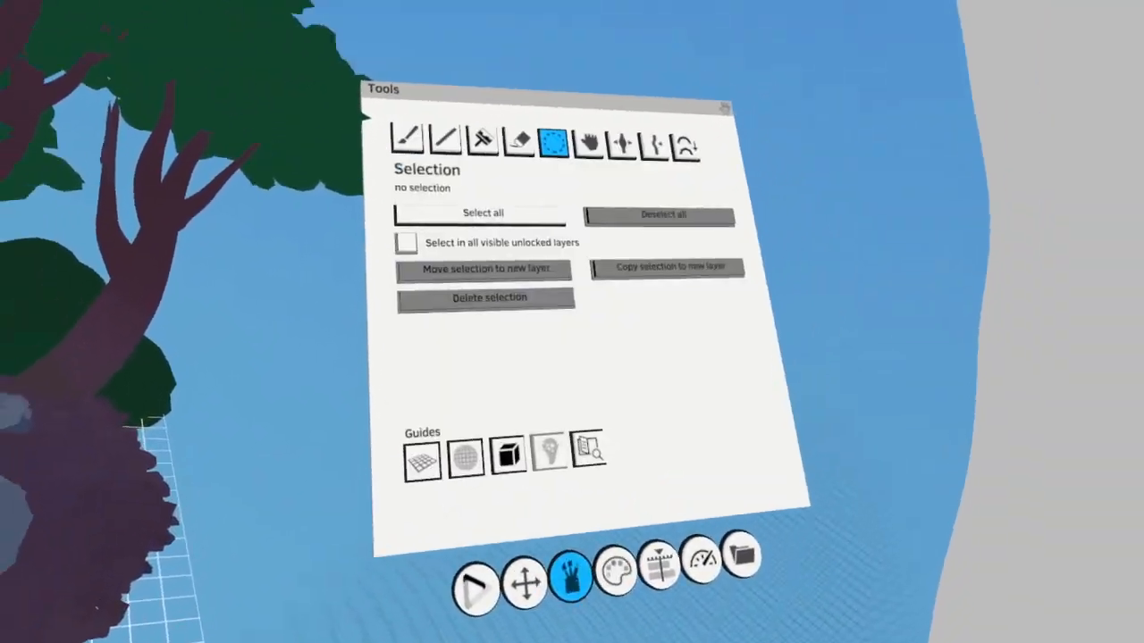
{"action": "left_click", "coordinate": [483, 140]}
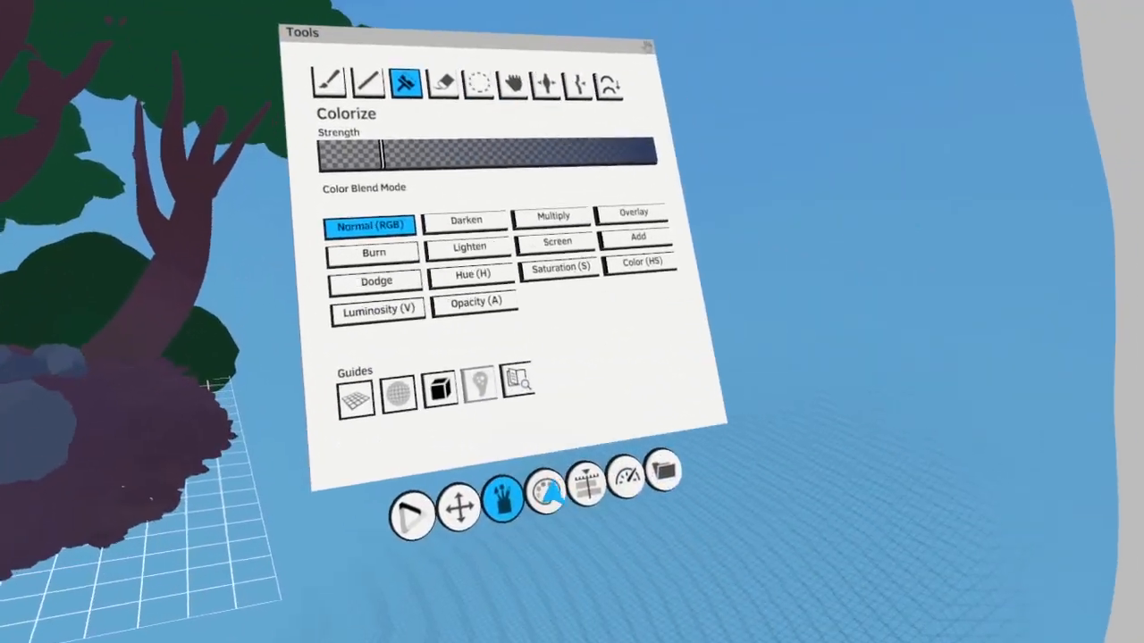
{"action": "left_click", "coordinate": [578, 539]}
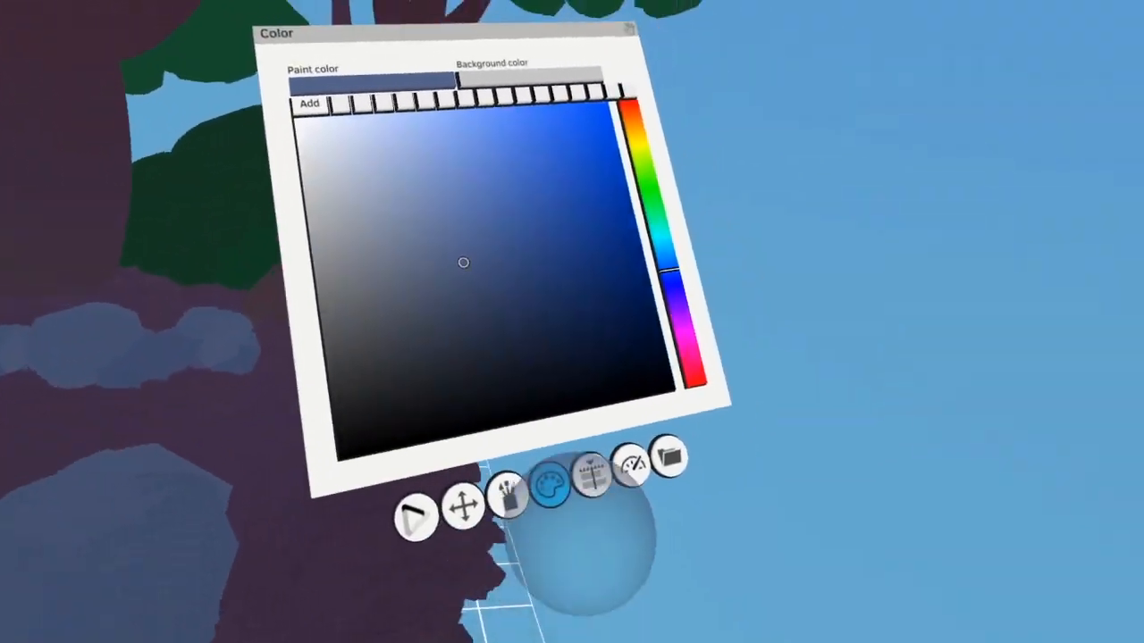
Move the Alien1 folder below Ground in the sunny group, make it visible and enable its transform
{"action": "left_click", "coordinate": [592, 475]}
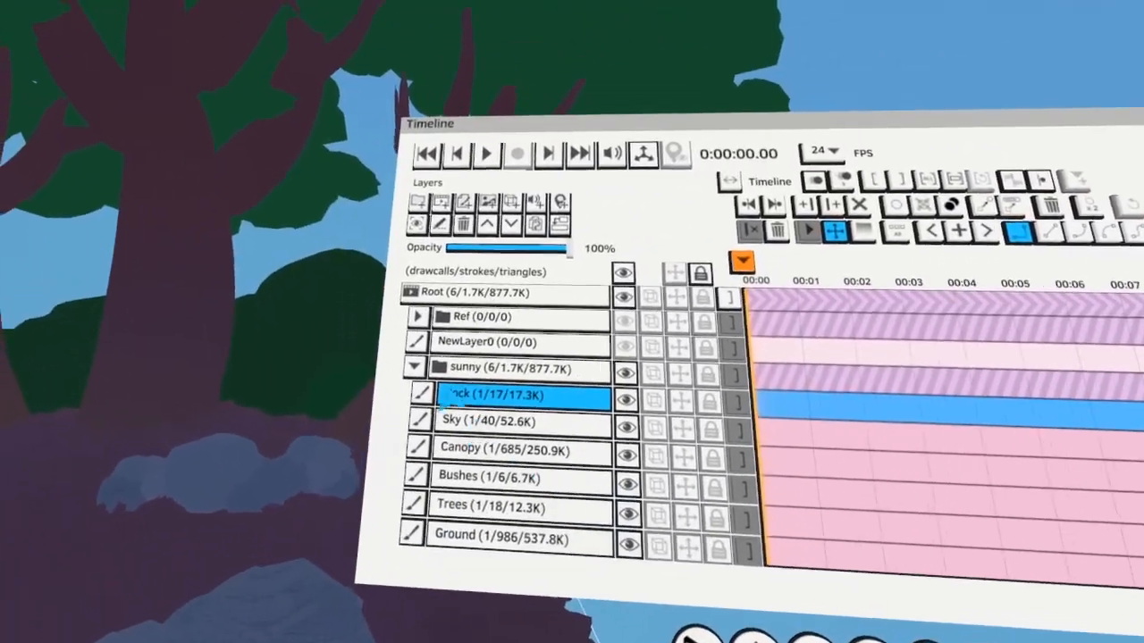
{"action": "left_click", "coordinate": [411, 343]}
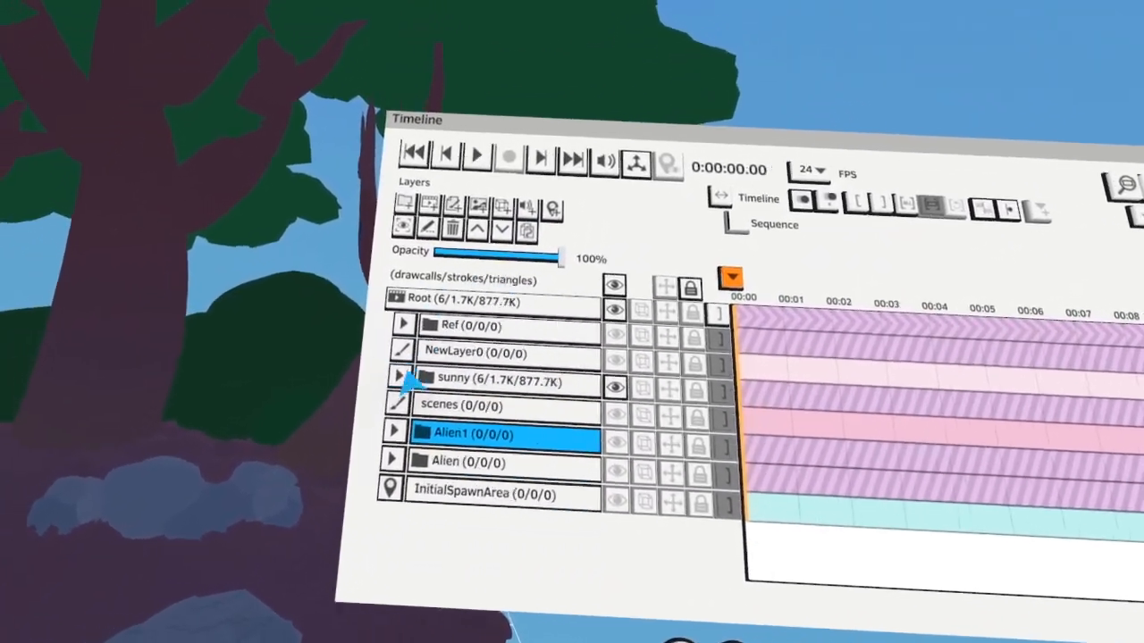
{"action": "left_click", "coordinate": [399, 378]}
{"action": "scroll", "coordinate": [446, 402], "scroll_direction": "down", "scroll_amount": 4}
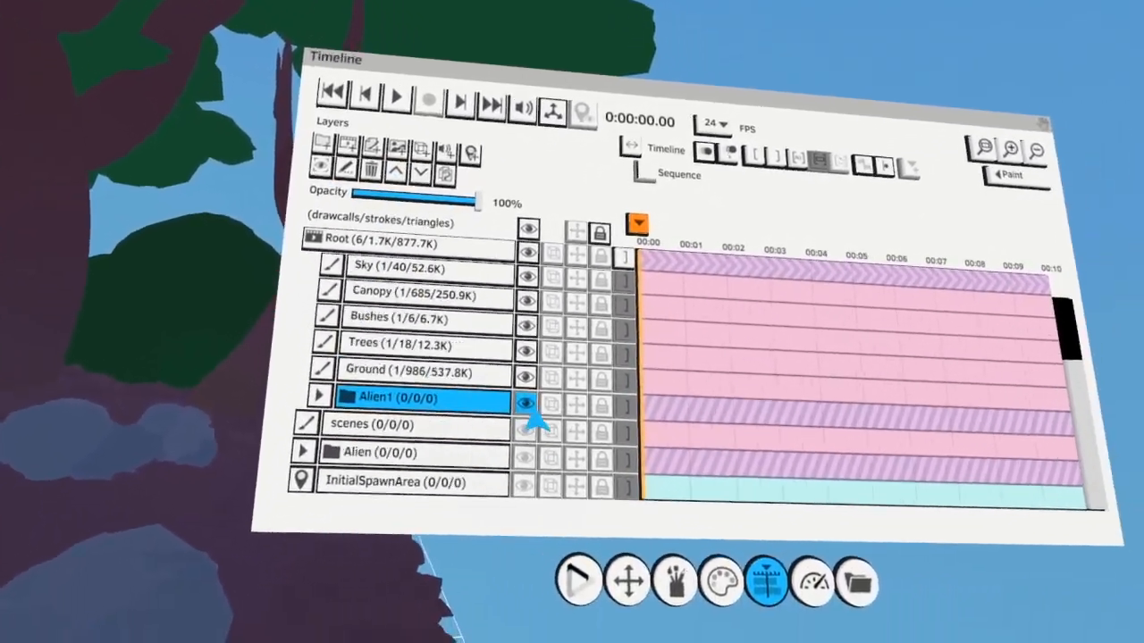
{"action": "left_click", "coordinate": [528, 405]}
{"action": "left_click", "coordinate": [576, 405]}
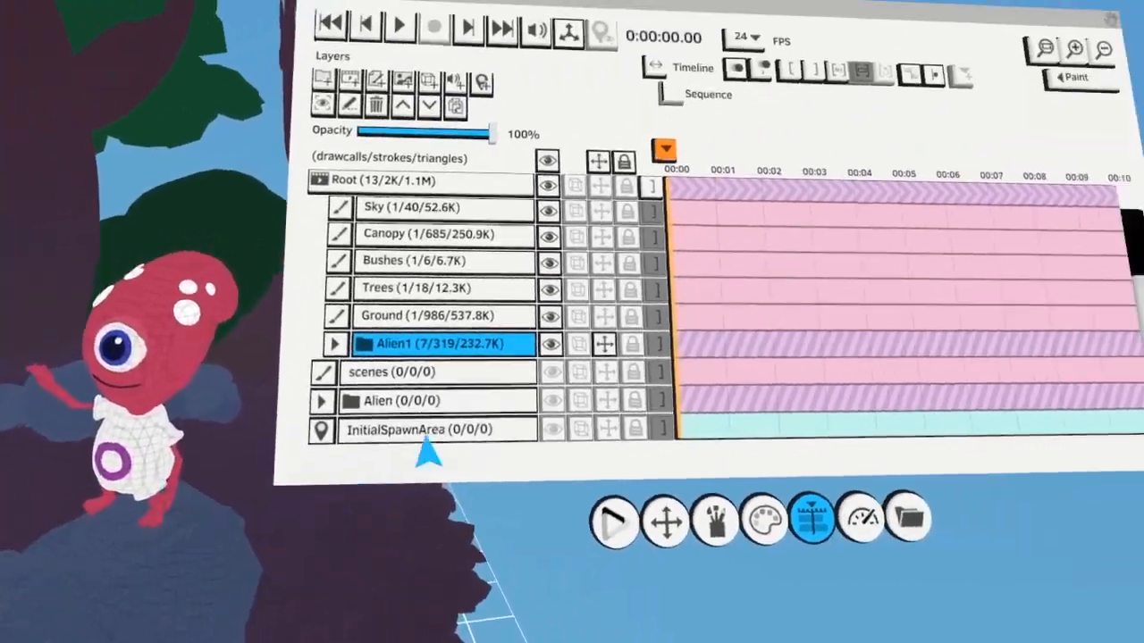
Select and bend the alien's limb strokes into a seated pose, and place the whole character on the large rock
{"action": "left_click", "coordinate": [913, 261]}
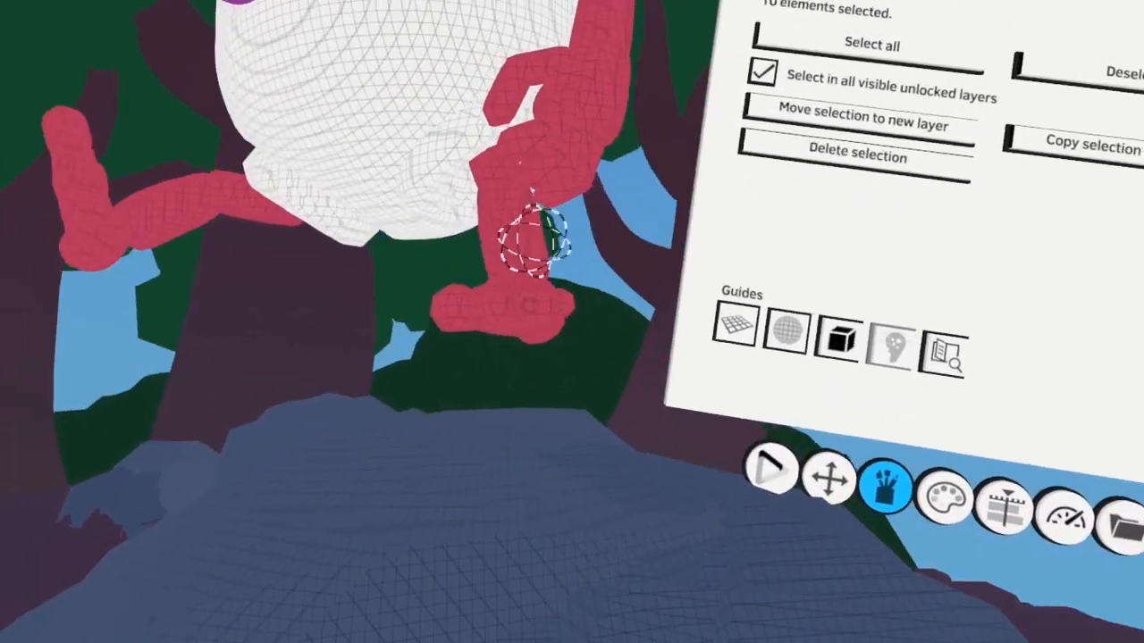
{"action": "left_click", "coordinate": [499, 320]}
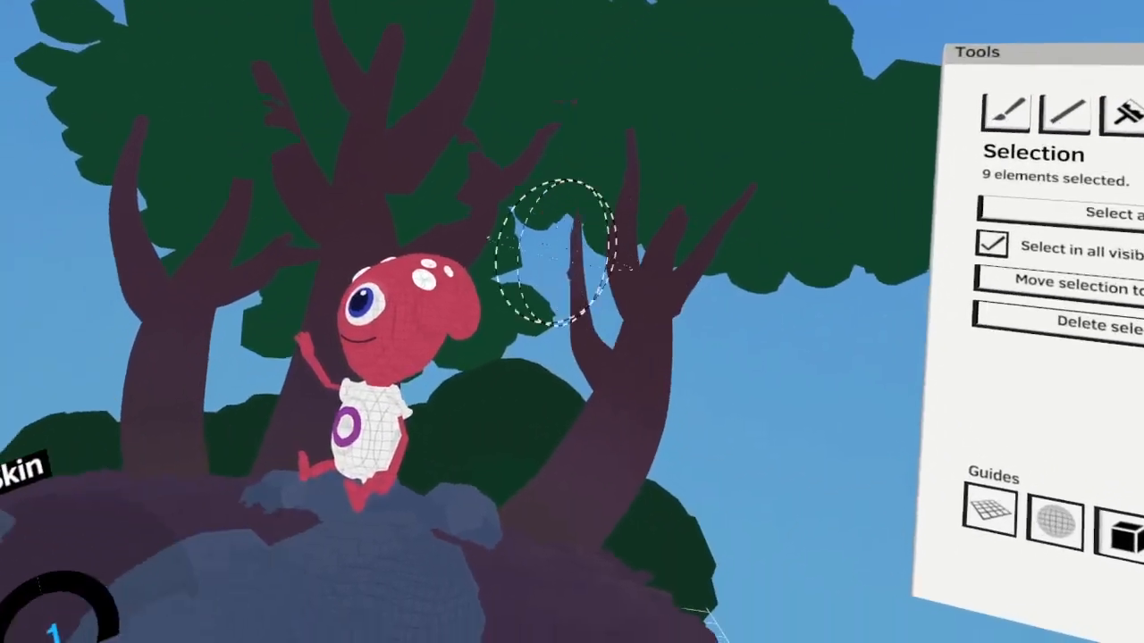
{"action": "left_click", "coordinate": [415, 322]}
{"action": "left_click_drag", "start_coordinate": [418, 321], "coordinate": [424, 251]}
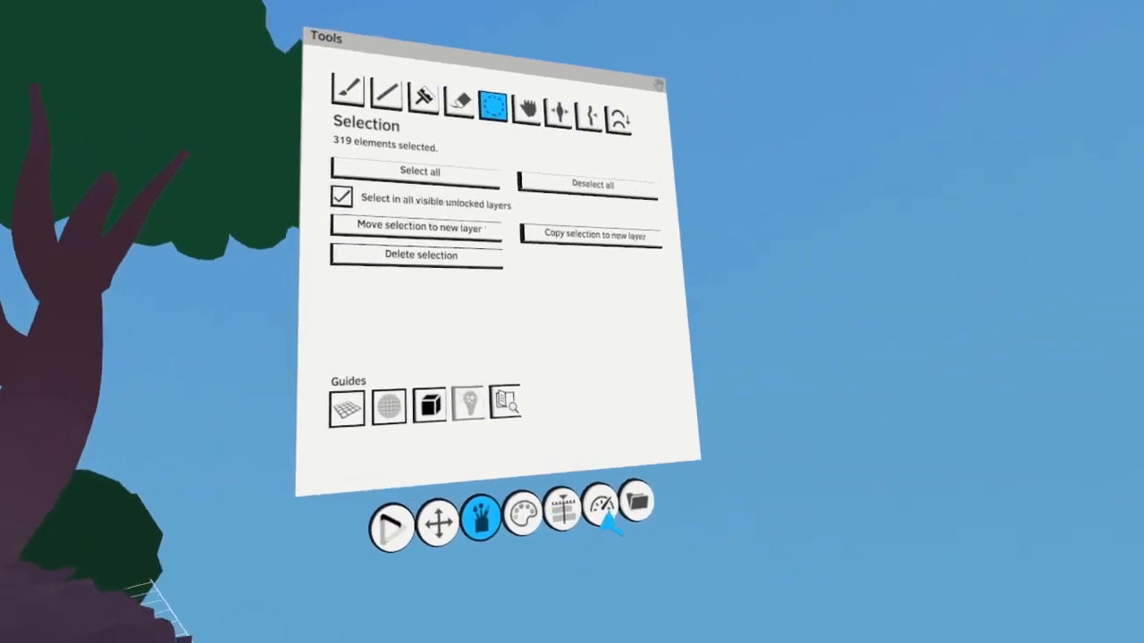
Hide Alien1's Skin, Mouth and Logo layers one after another, and show them again
{"action": "left_click", "coordinate": [561, 509]}
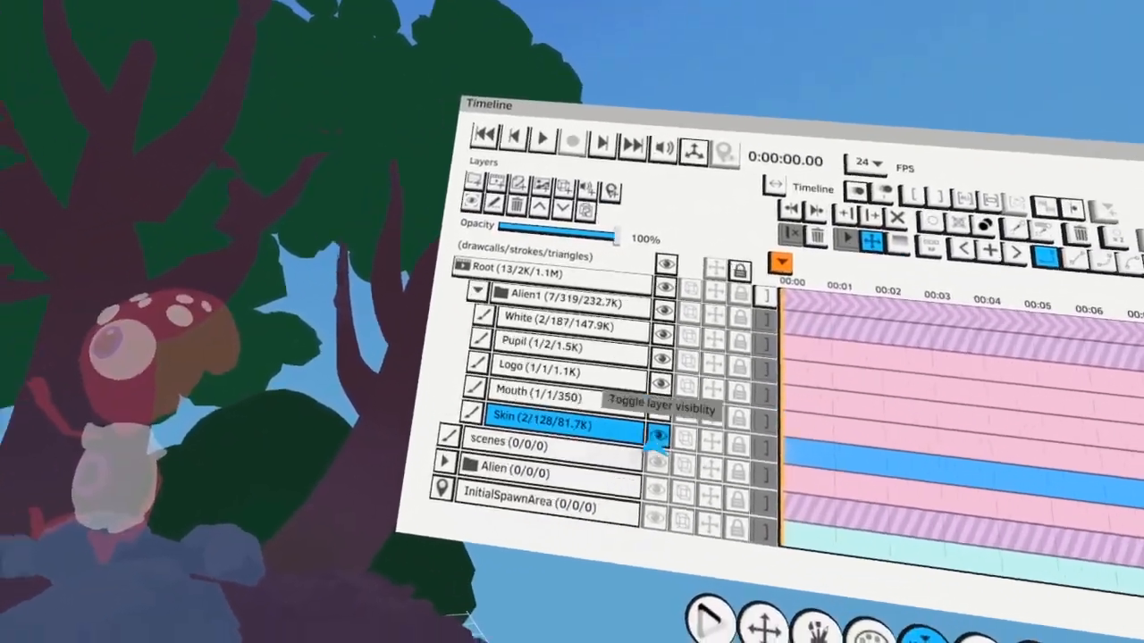
{"action": "left_click", "coordinate": [657, 435]}
{"action": "left_click", "coordinate": [691, 395]}
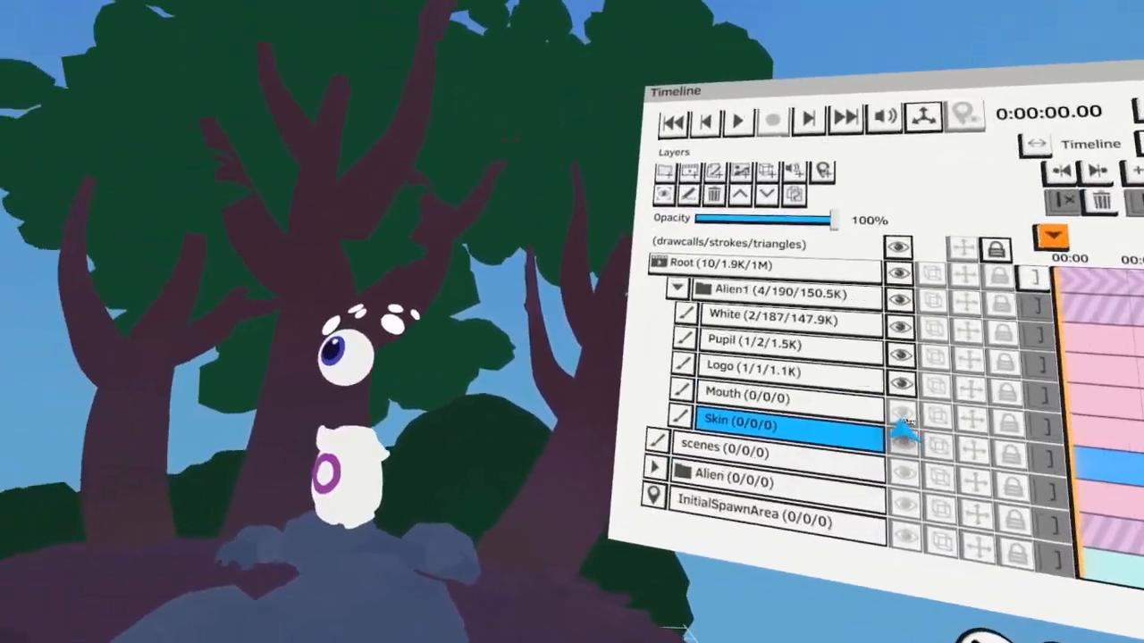
{"action": "left_click", "coordinate": [913, 404]}
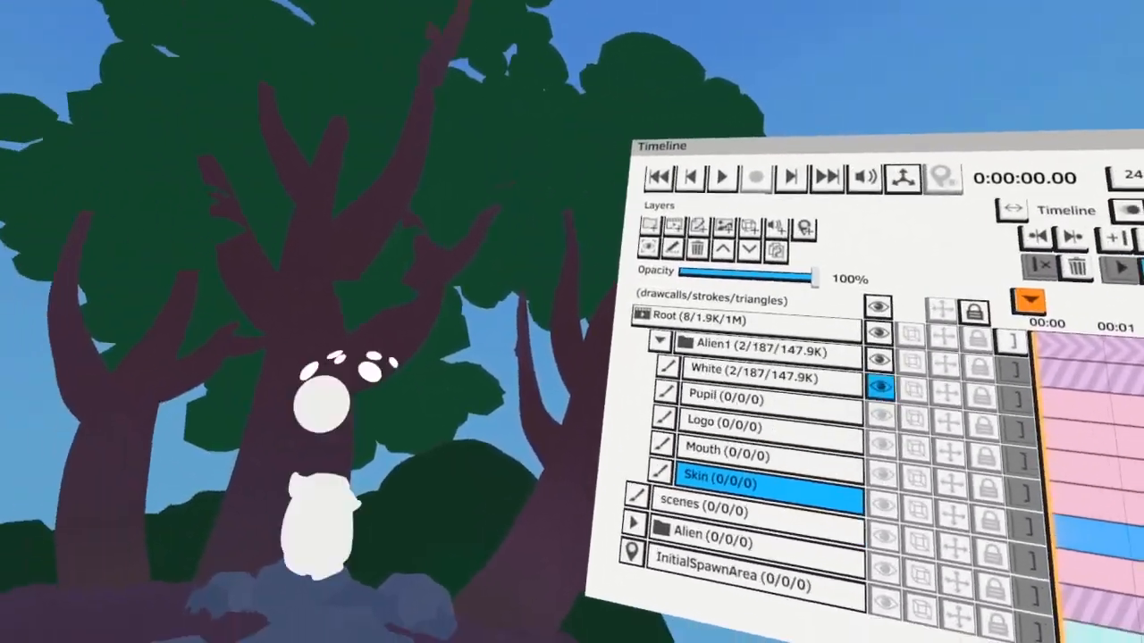
{"action": "left_click", "coordinate": [646, 363]}
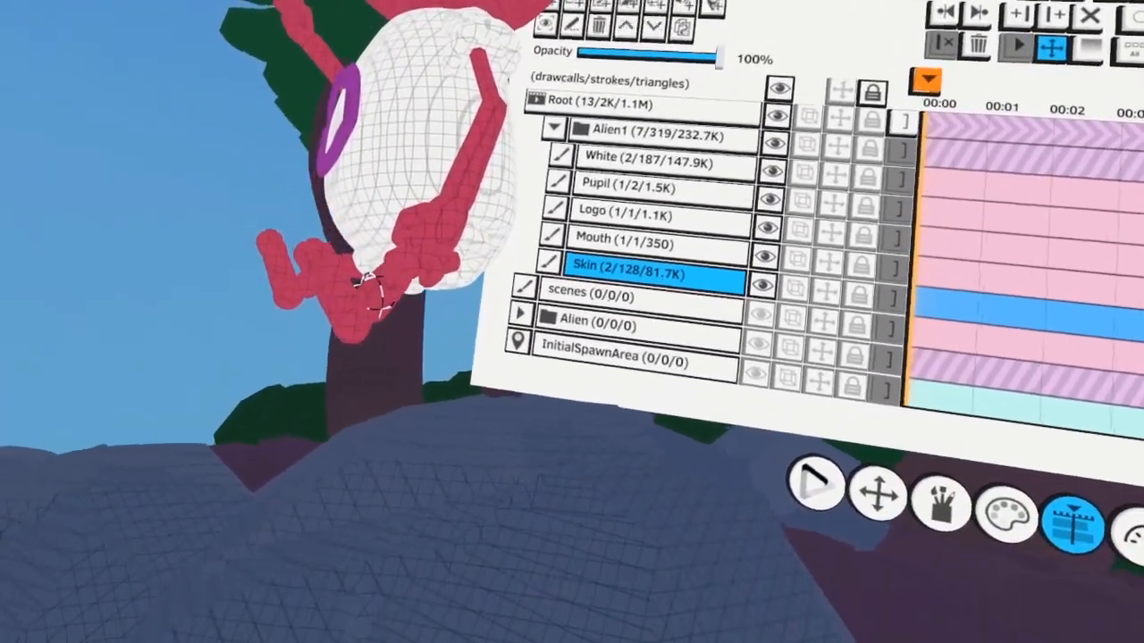
Refine the alien's seated legs and rearrange the smaller rocks behind the large rock
{"action": "left_click", "coordinate": [340, 319]}
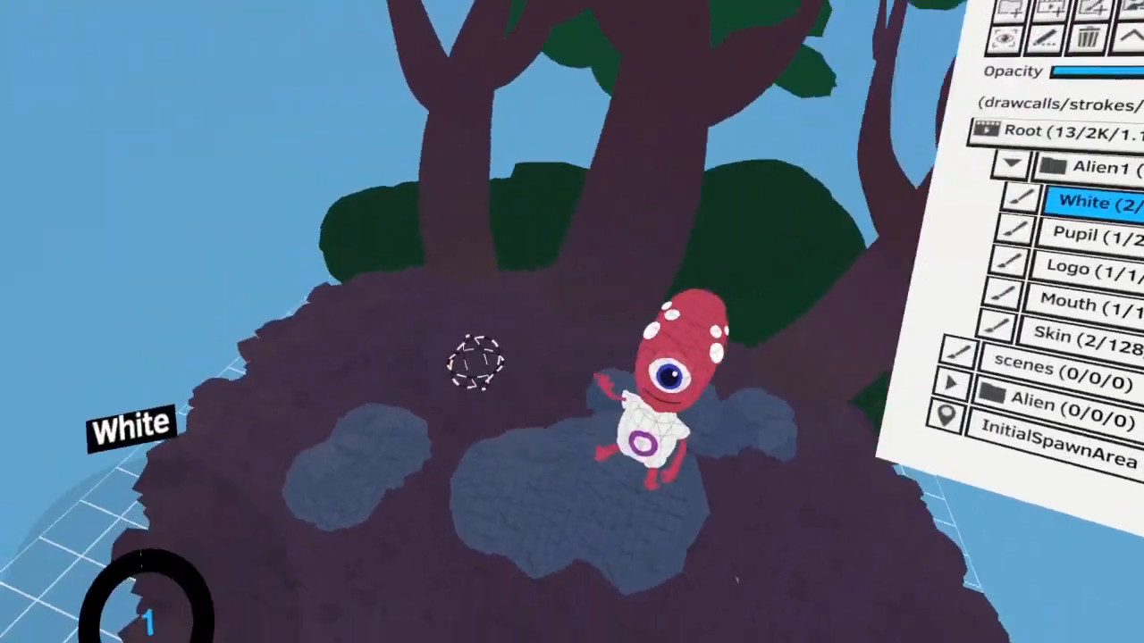
{"action": "left_click_drag", "start_coordinate": [383, 393], "coordinate": [309, 312]}
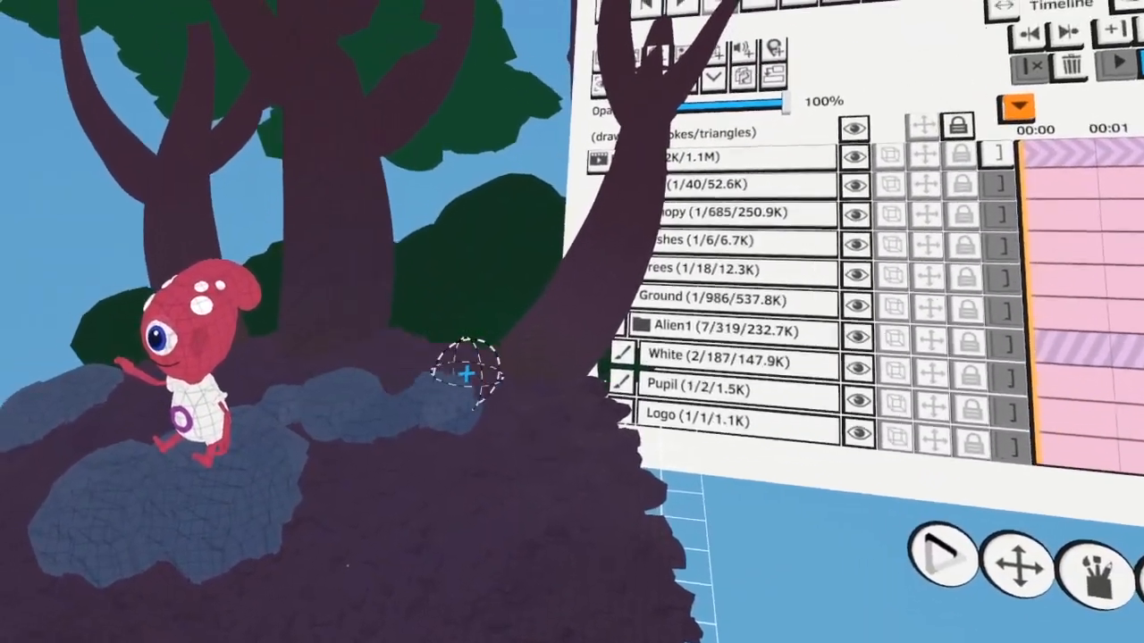
{"action": "left_click_drag", "start_coordinate": [465, 373], "coordinate": [363, 403]}
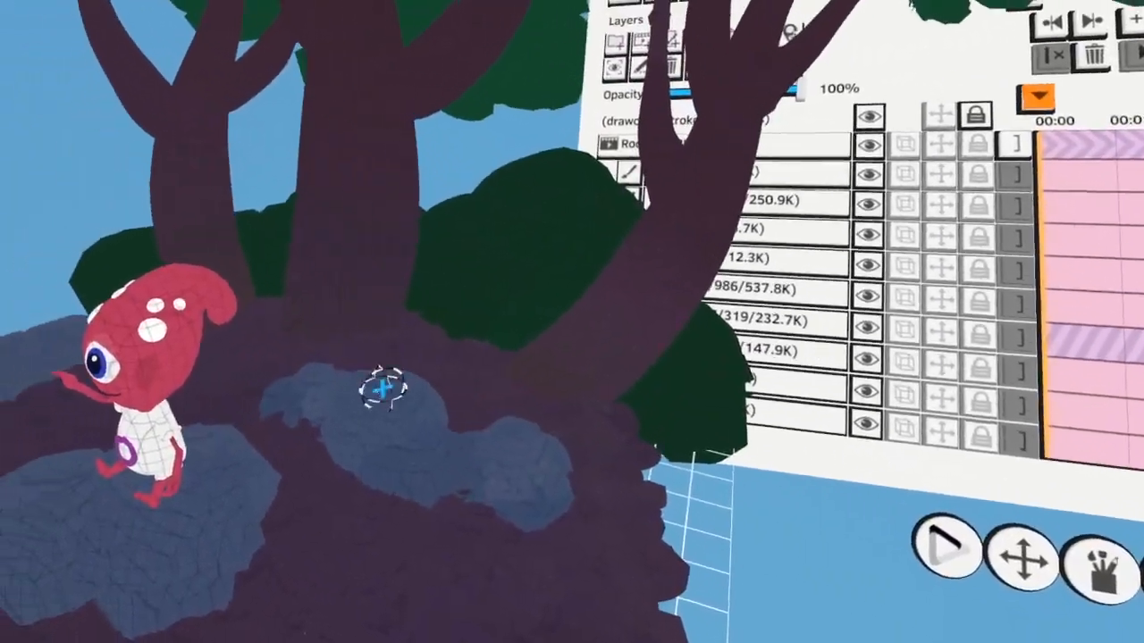
{"action": "left_click_drag", "start_coordinate": [383, 388], "coordinate": [407, 362]}
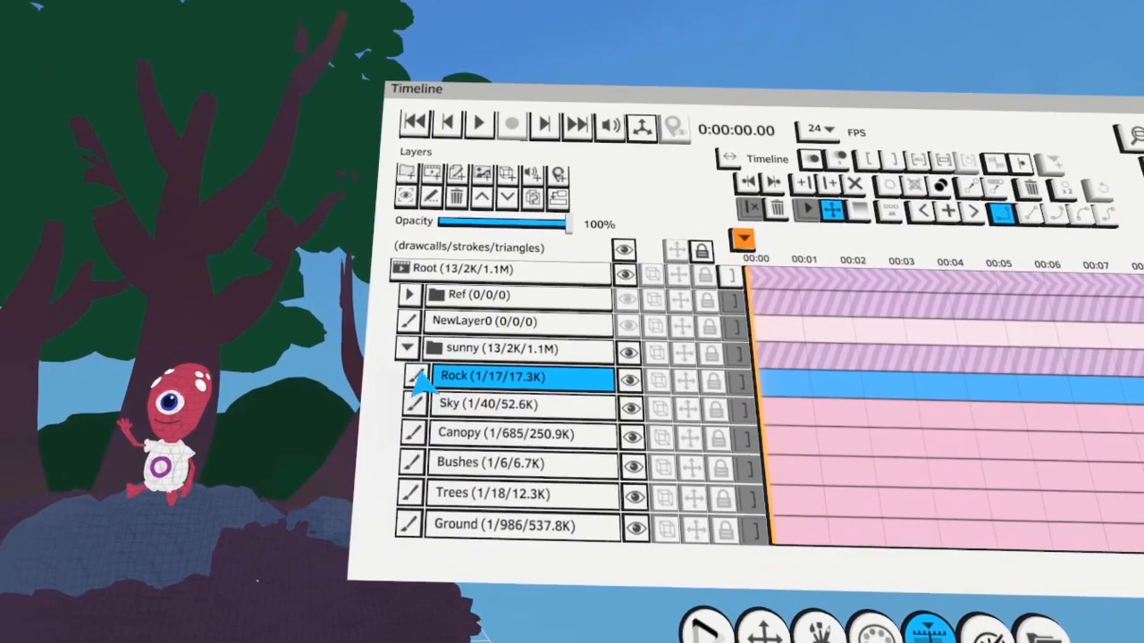
Collapse the sunny group, duplicate it and rename the copy as Overcast
{"action": "left_click", "coordinate": [407, 349]}
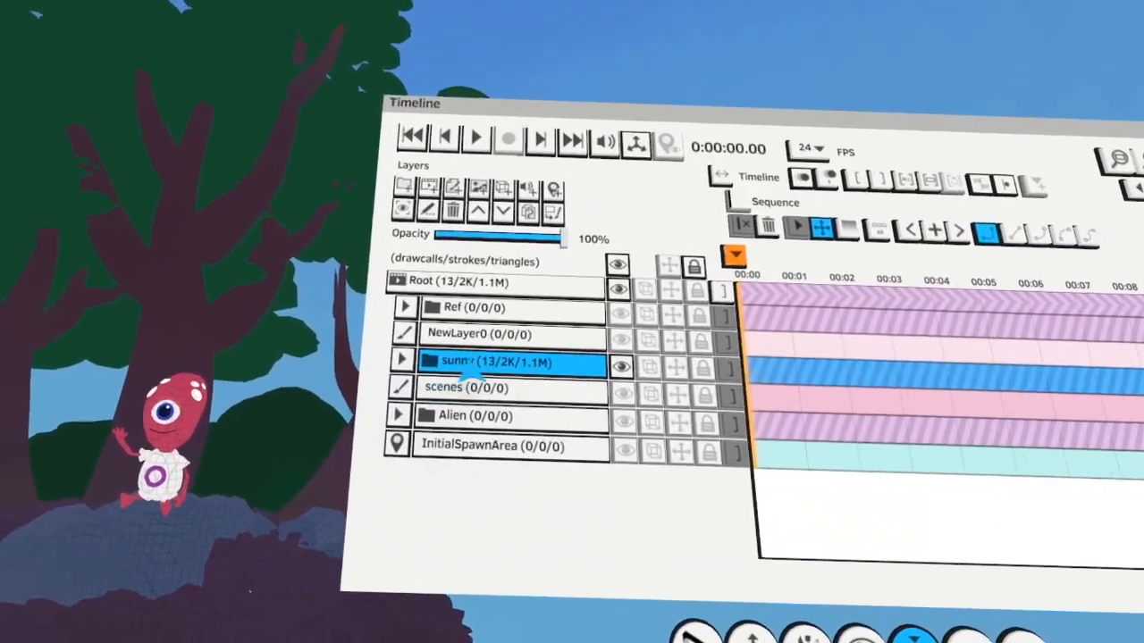
{"action": "left_click", "coordinate": [532, 195]}
{"action": "double_click", "coordinate": [449, 383]}
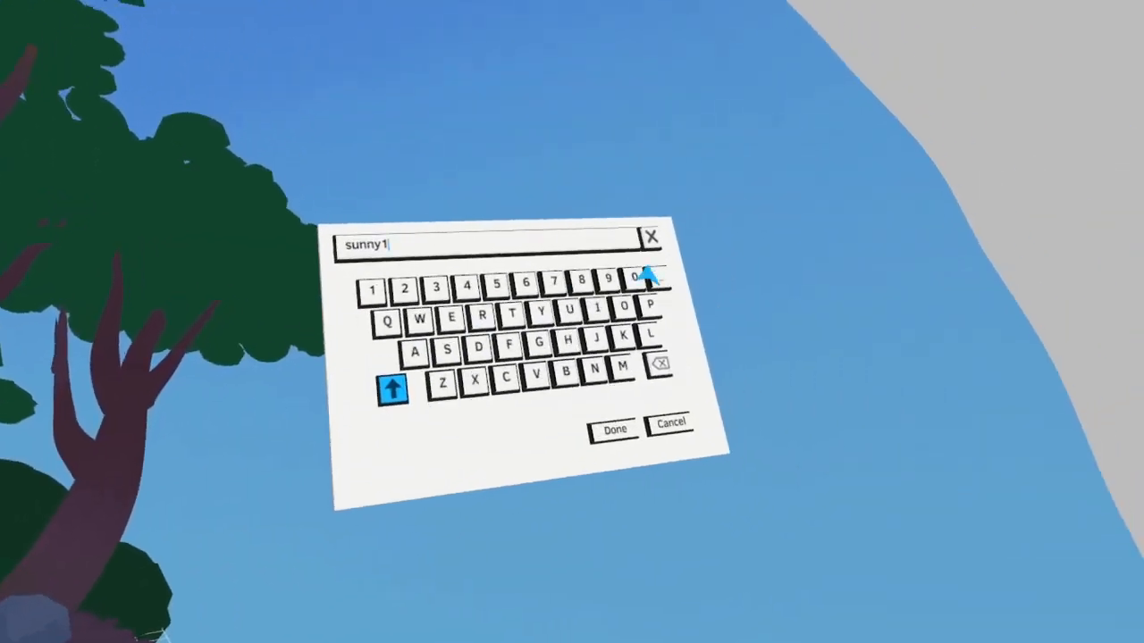
{"action": "left_click", "coordinate": [630, 205]}
{"action": "type", "text": "Overcast"}
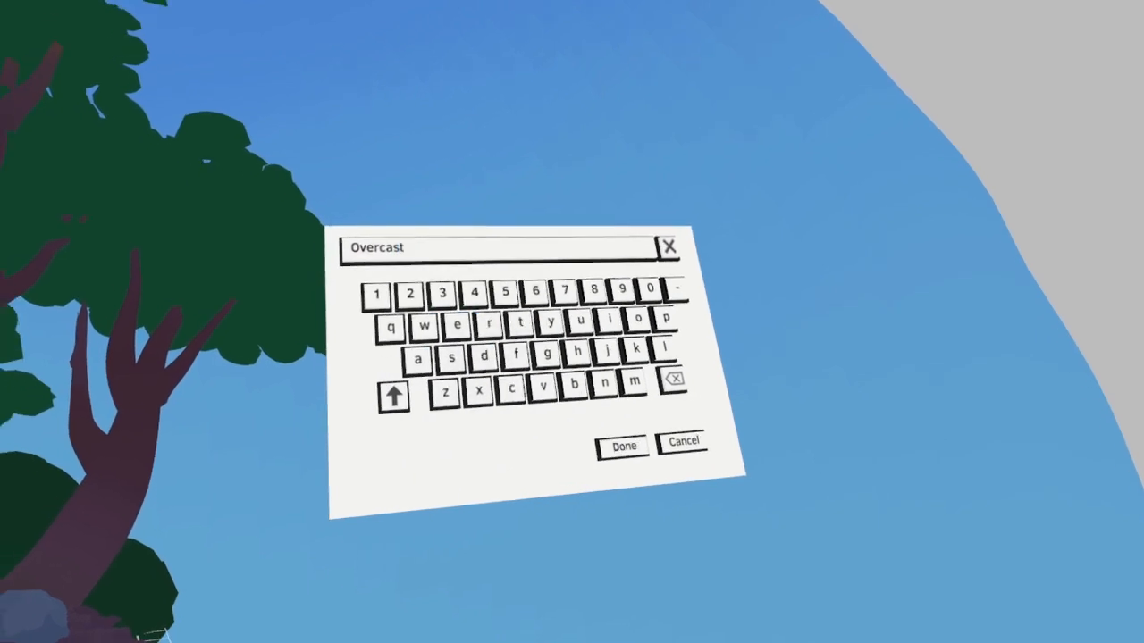
{"action": "left_click", "coordinate": [624, 446]}
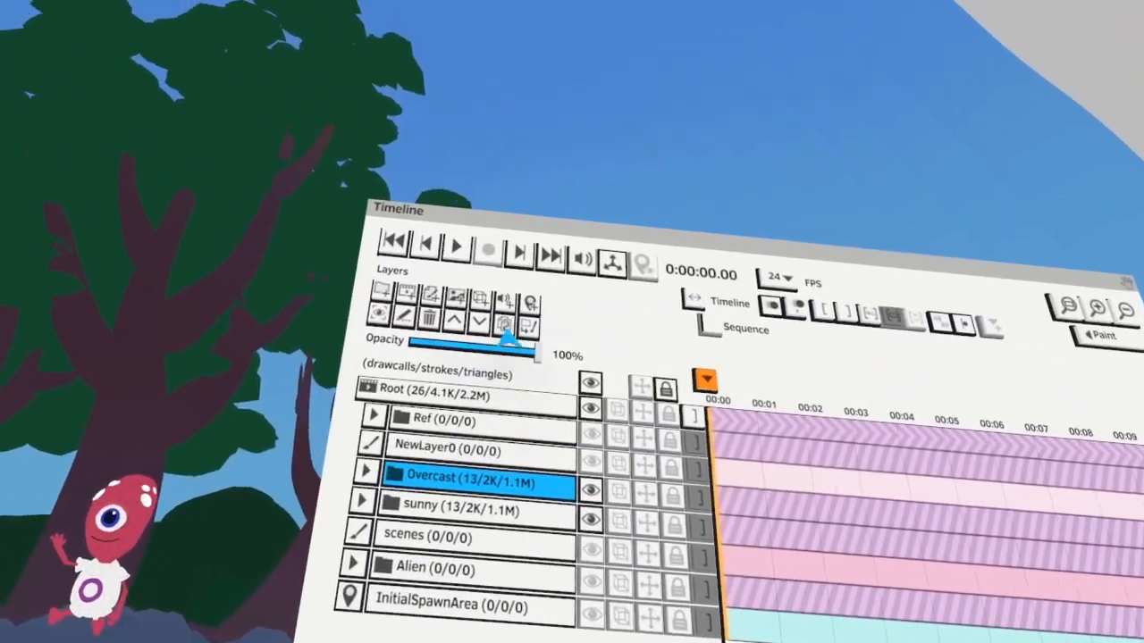
Duplicate the environment group again as Night, and hide both the Night and Overcast copies
{"action": "left_click", "coordinate": [507, 322]}
{"action": "double_click", "coordinate": [420, 413]}
{"action": "left_click", "coordinate": [606, 266]}
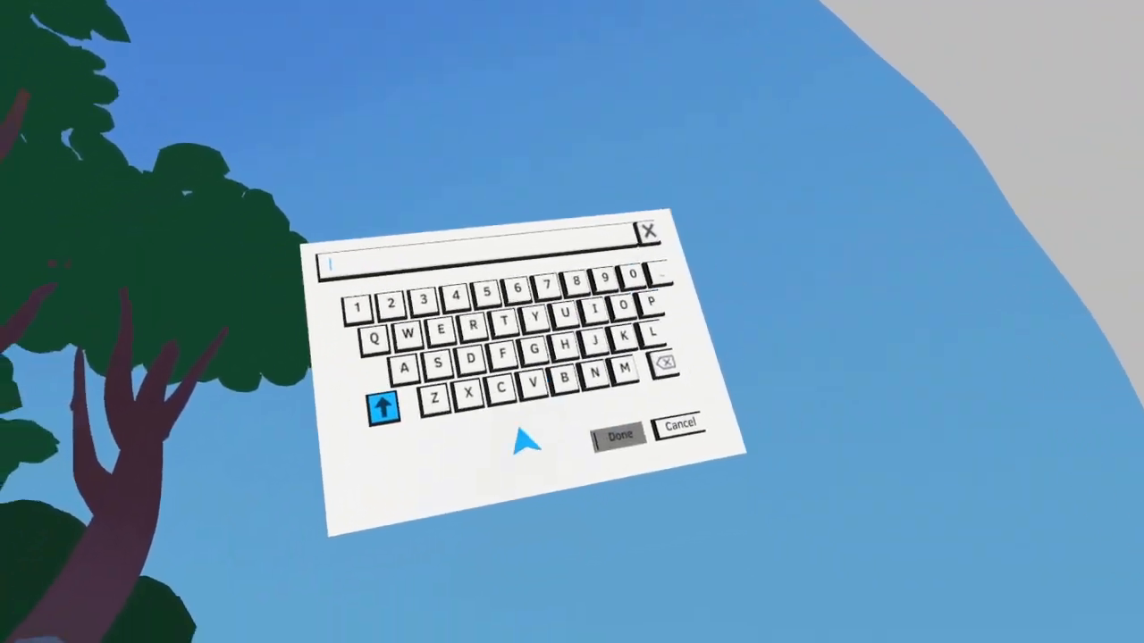
{"action": "type", "text": "Nigh"}
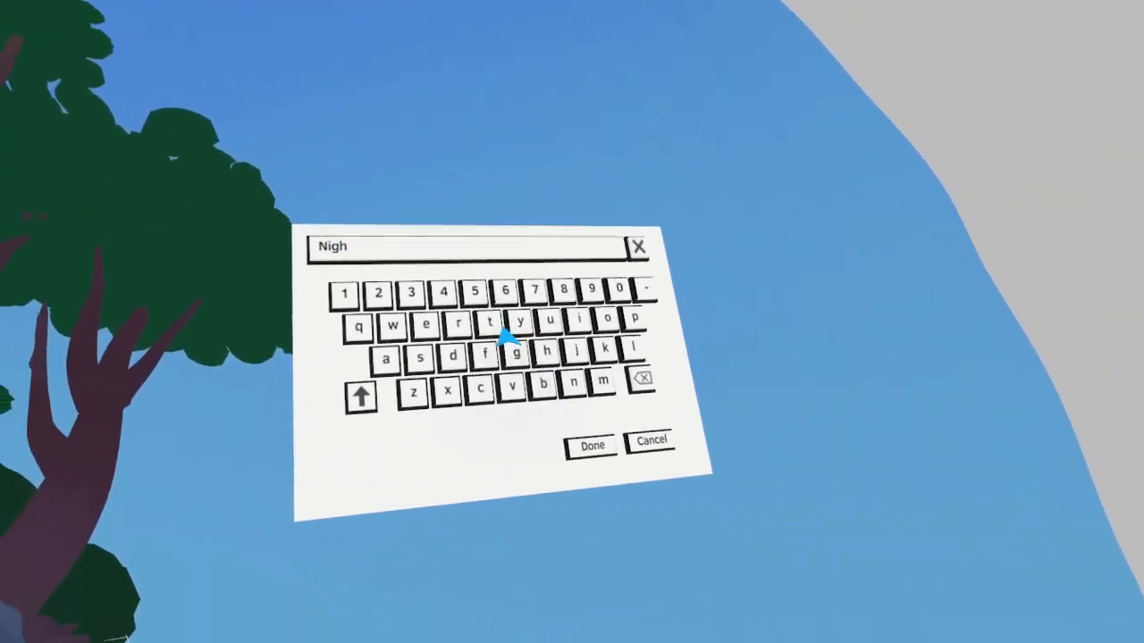
{"action": "type", "text": "t"}
{"action": "left_click", "coordinate": [592, 445]}
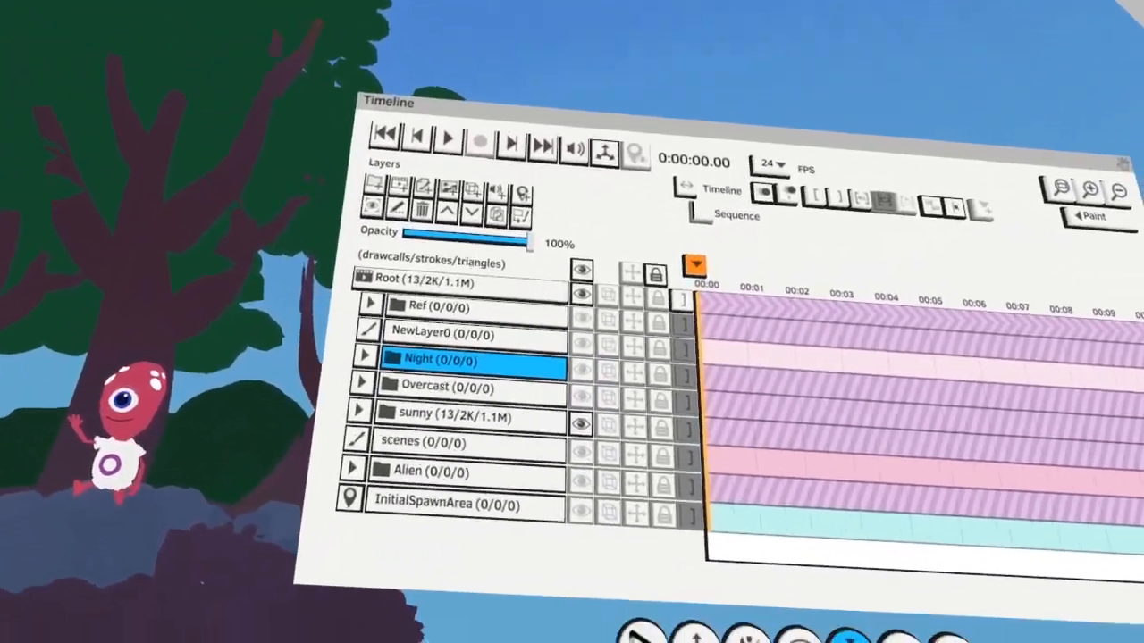
Colorize the White layer in the sunny group's Alien1 folder with a soft blue tint
{"action": "left_click", "coordinate": [455, 416]}
{"action": "left_click", "coordinate": [358, 411]}
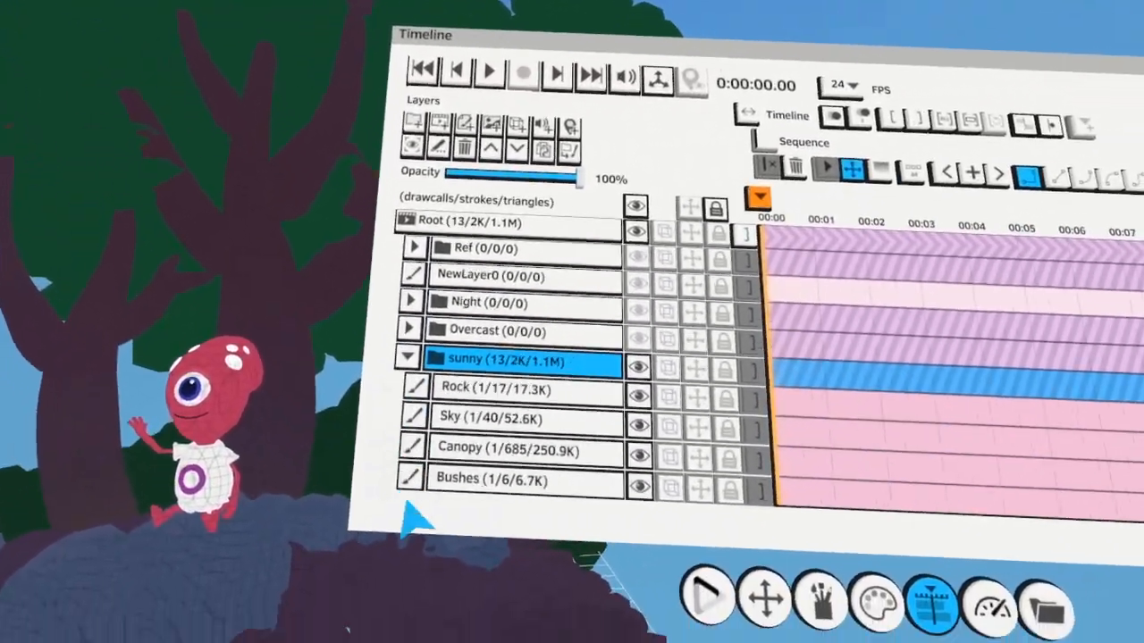
{"action": "scroll", "coordinate": [514, 467], "scroll_direction": "down", "scroll_amount": 6}
{"action": "left_click", "coordinate": [426, 407]}
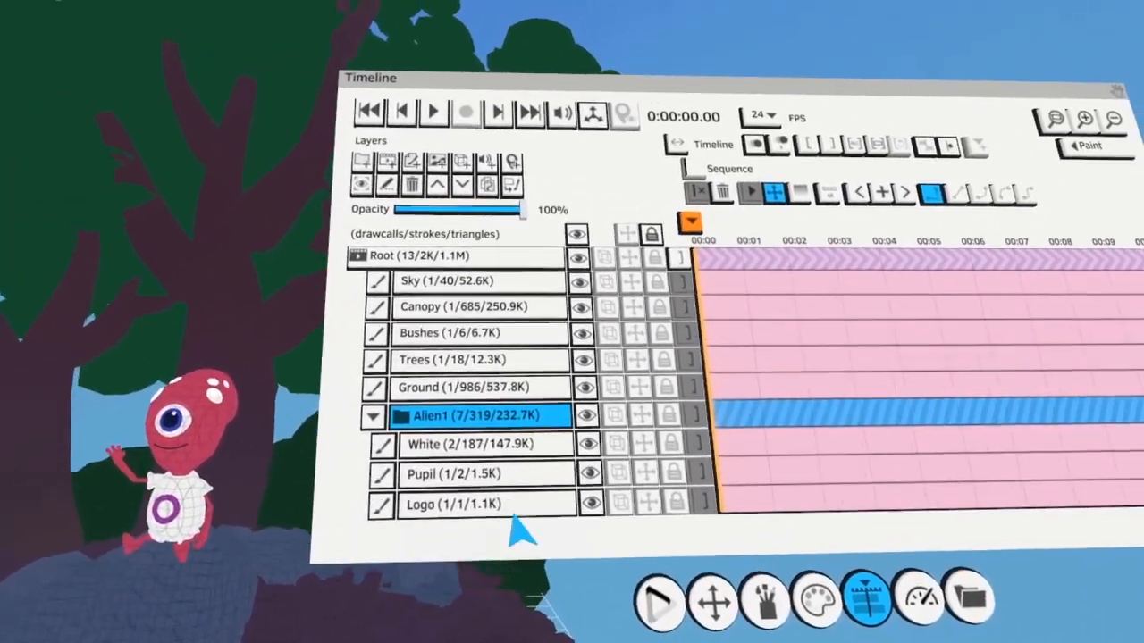
{"action": "left_click", "coordinate": [518, 433]}
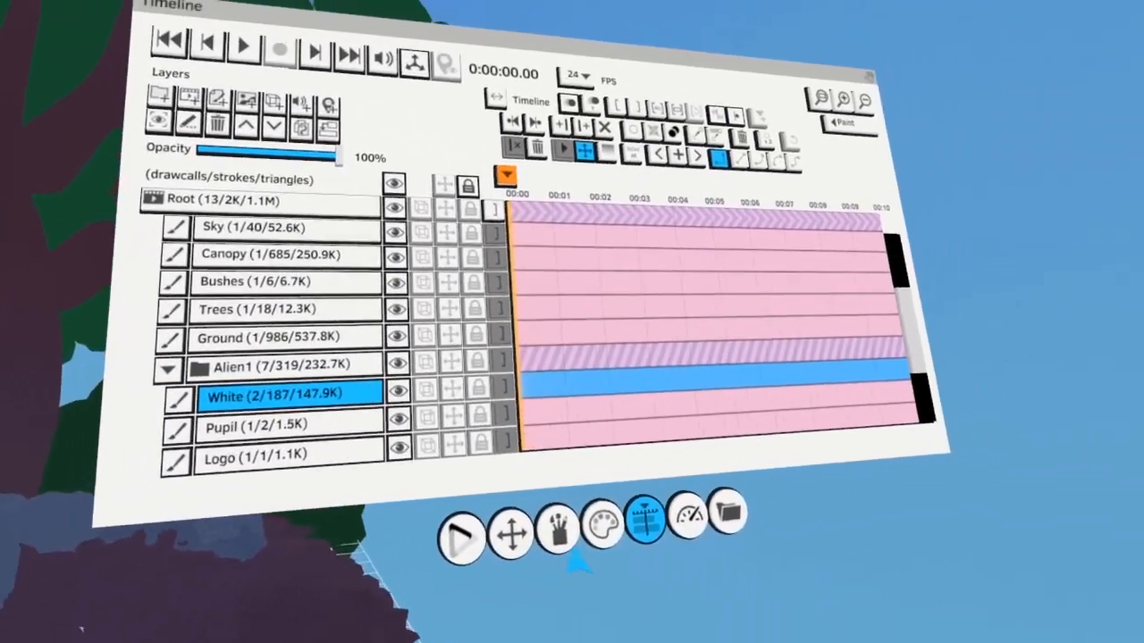
{"action": "left_click", "coordinate": [600, 528]}
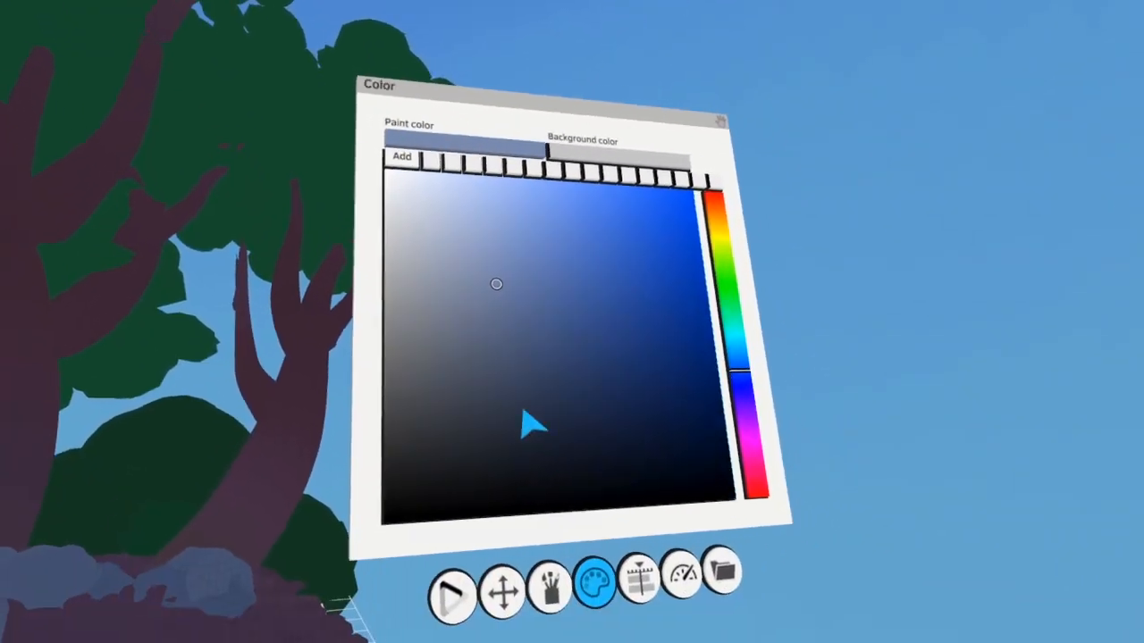
{"action": "left_click", "coordinate": [549, 592]}
{"action": "left_click", "coordinate": [470, 170]}
{"action": "left_click", "coordinate": [515, 567]}
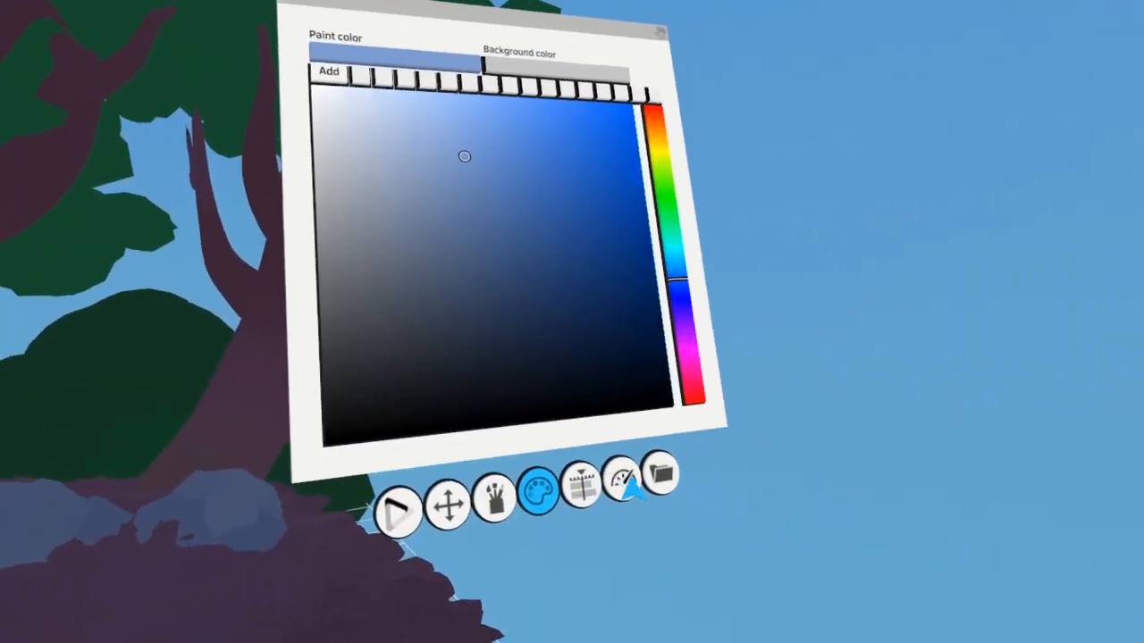
Shade the seated alien's Skin and Mouth layers with a dark purple-magenta
{"action": "left_click", "coordinate": [623, 481]}
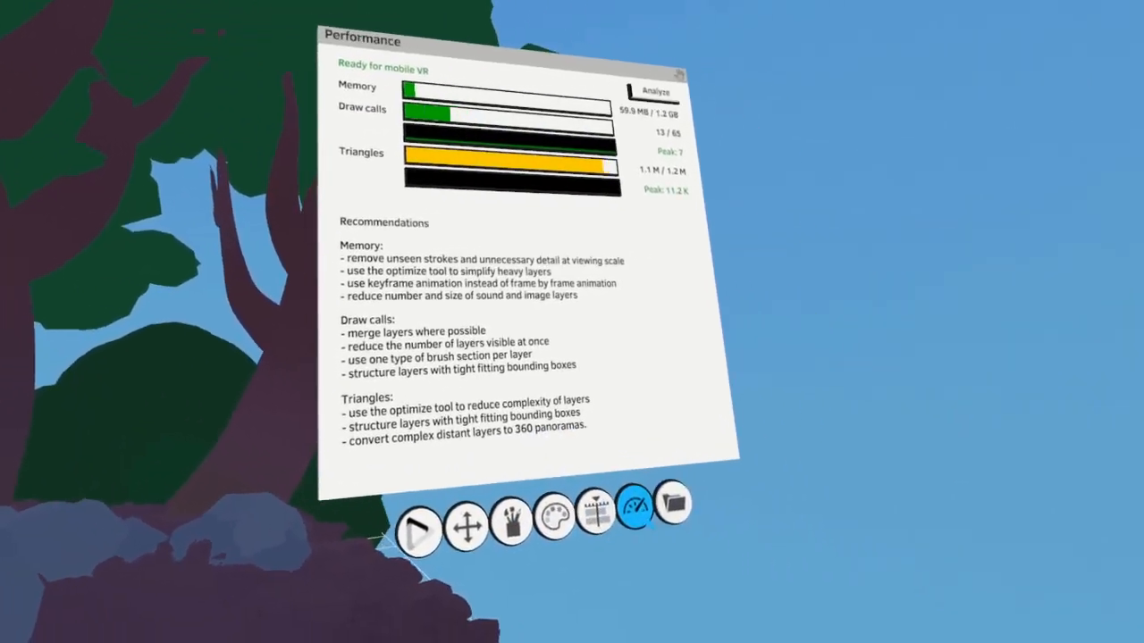
{"action": "left_click", "coordinate": [581, 487]}
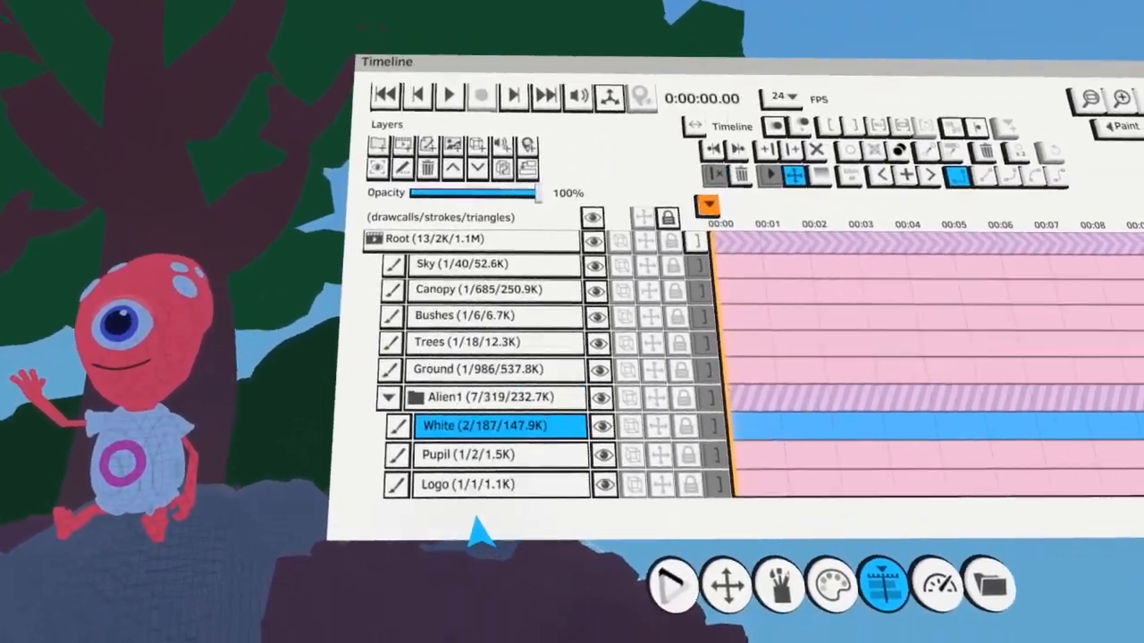
{"action": "scroll", "coordinate": [500, 500], "scroll_direction": "down", "scroll_amount": 5}
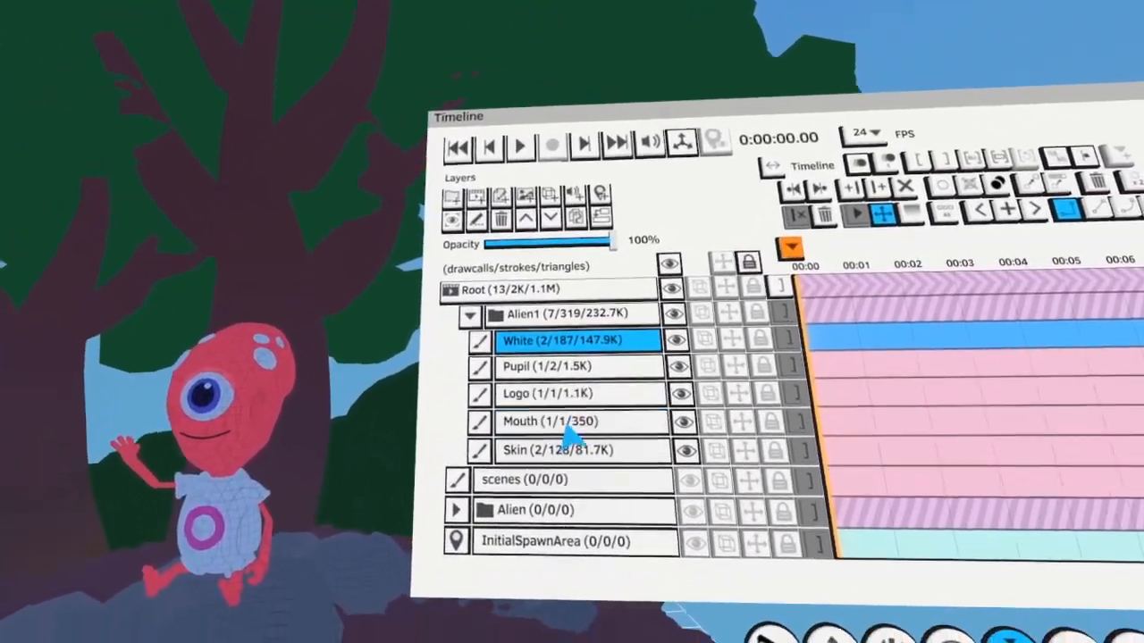
{"action": "left_click", "coordinate": [568, 447]}
{"action": "left_click", "coordinate": [548, 518]}
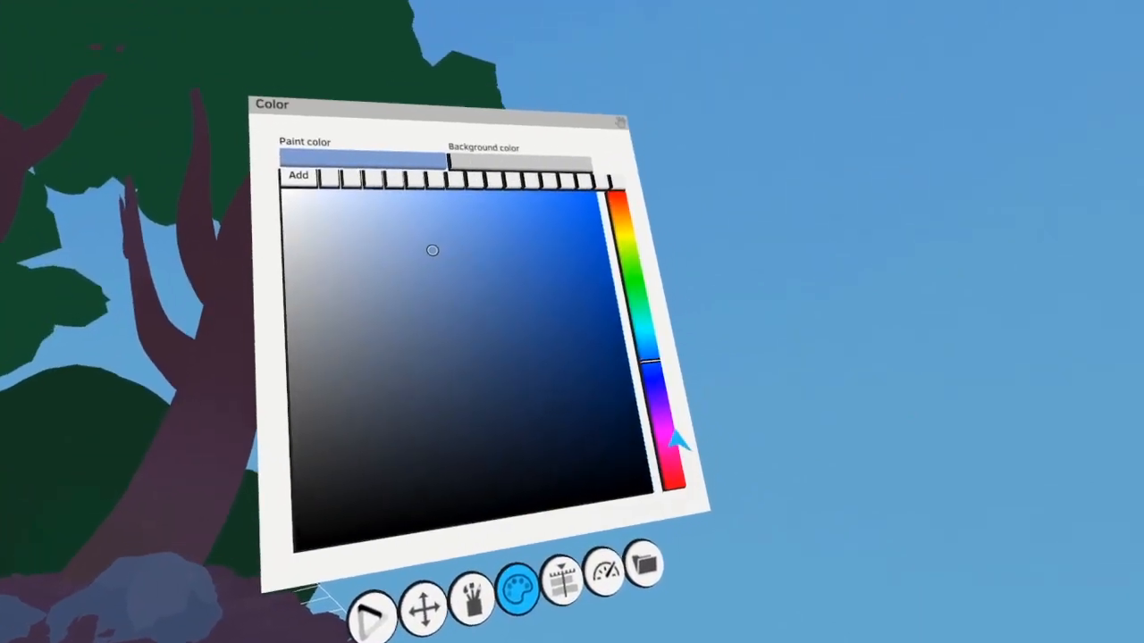
{"action": "left_click", "coordinate": [633, 446]}
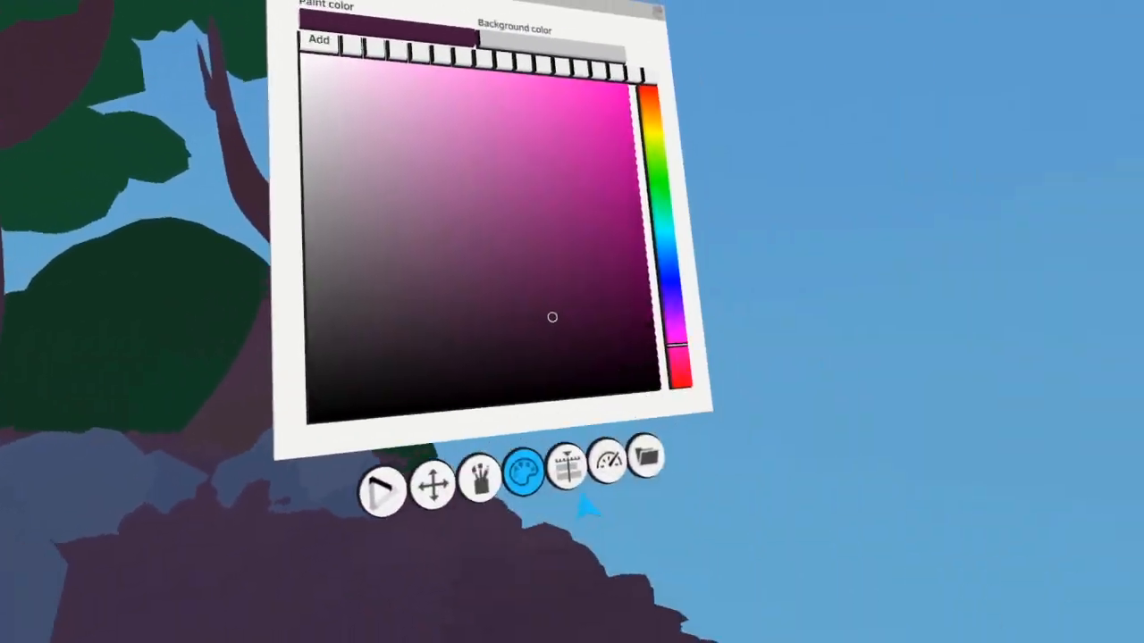
Darken the seated alien's Logo layer with dark purple and its Pupil layer with black
{"action": "left_click", "coordinate": [572, 482]}
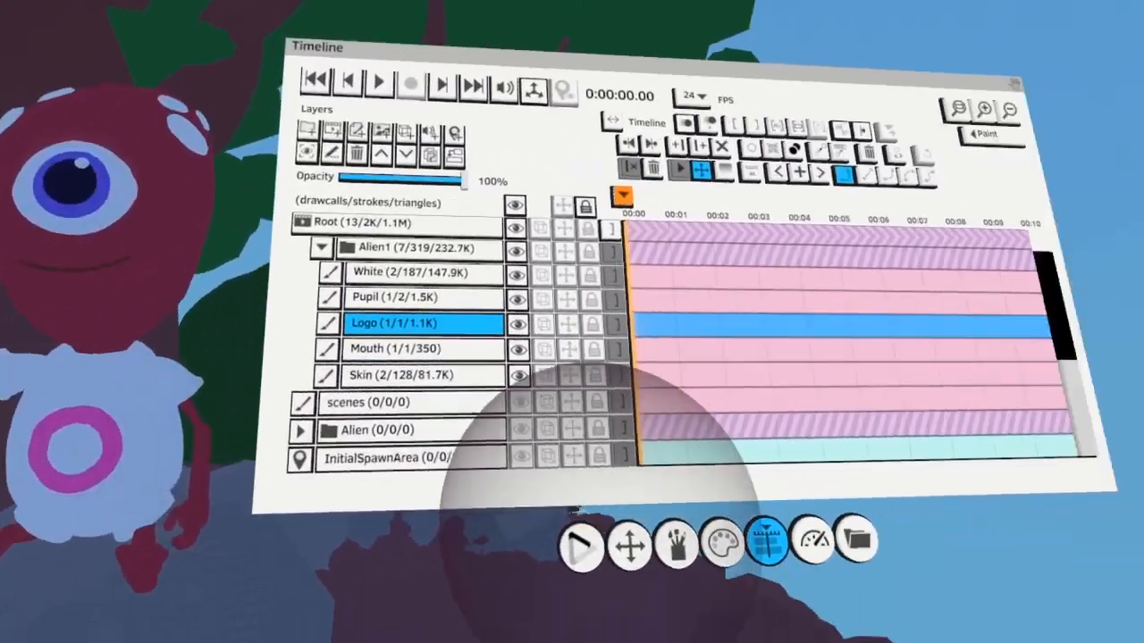
{"action": "left_click", "coordinate": [880, 612]}
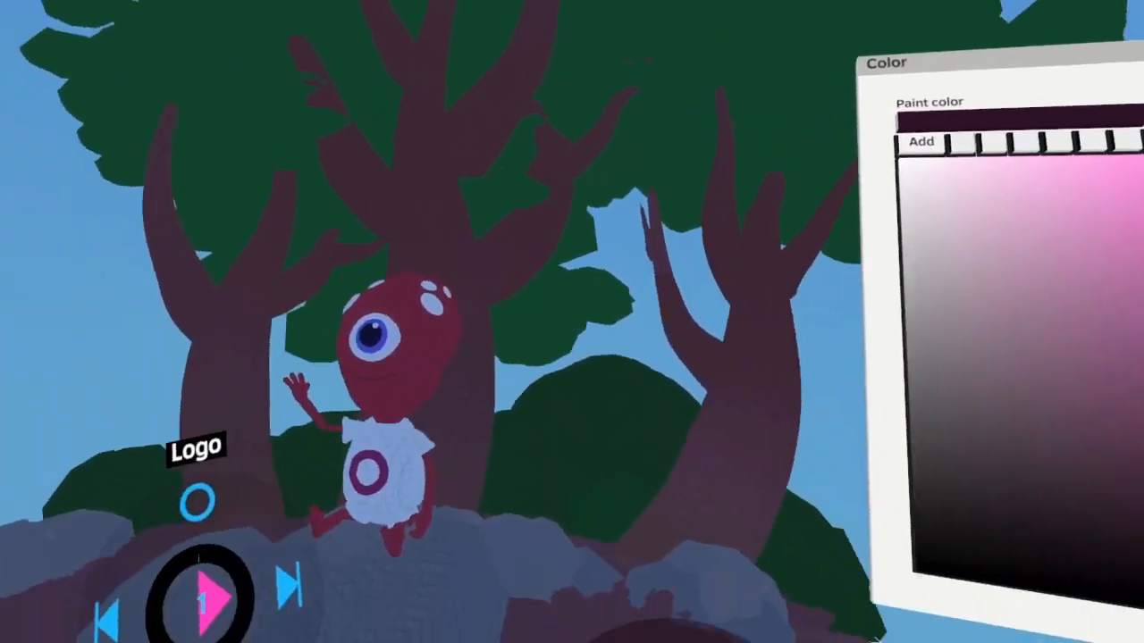
{"action": "left_click", "coordinate": [608, 512]}
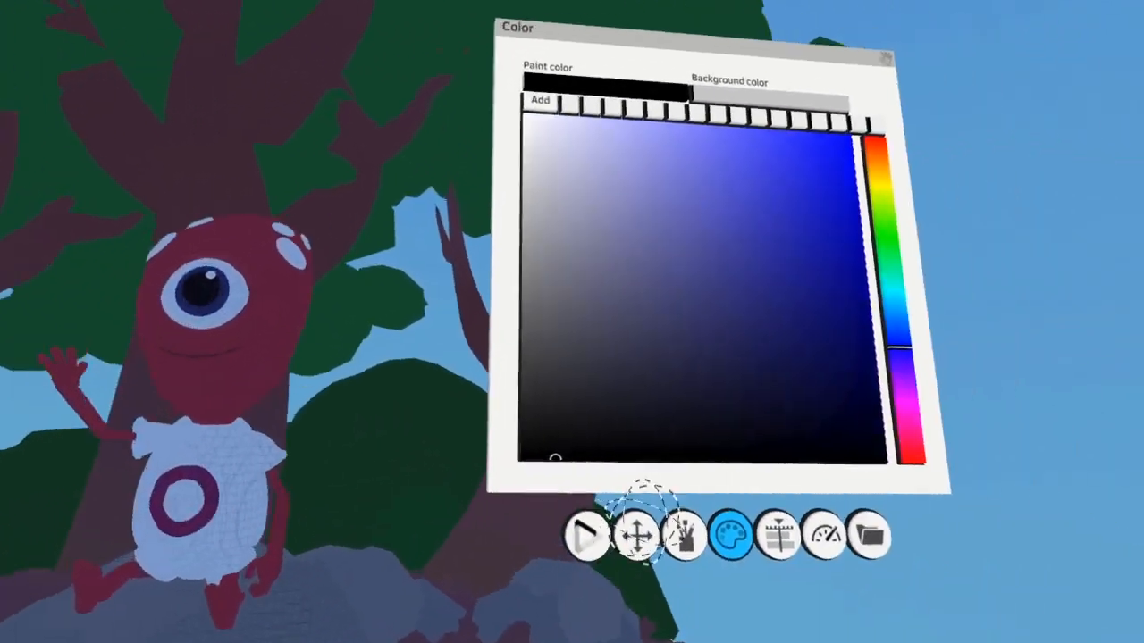
Select the alien's White layer again and shade it with a medium blue
{"action": "left_click", "coordinate": [778, 533]}
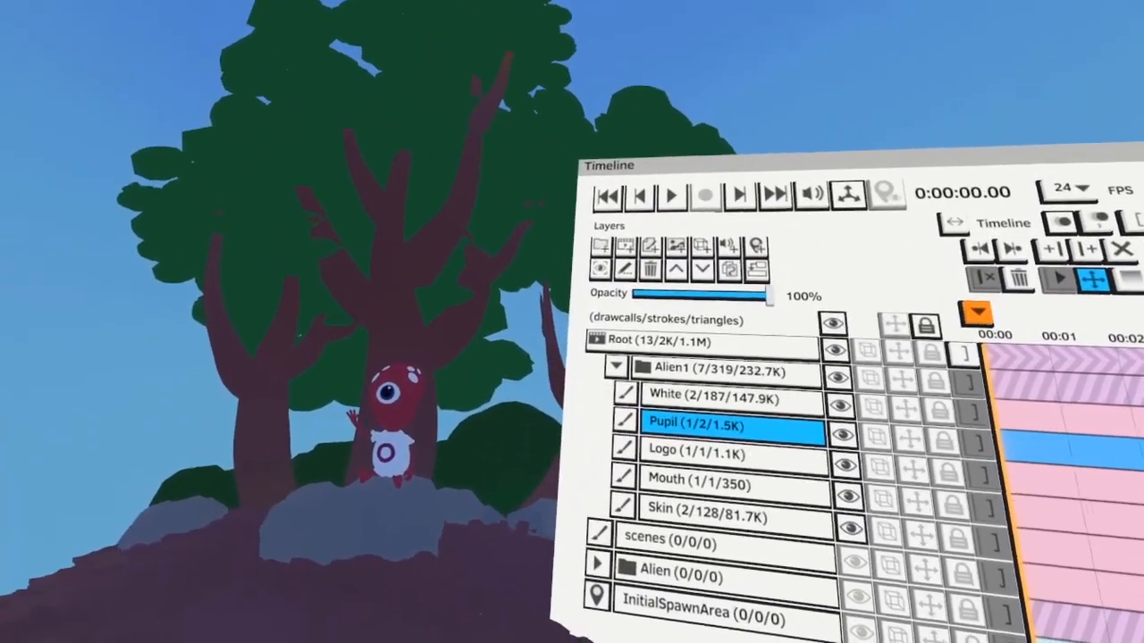
{"action": "left_click", "coordinate": [714, 397]}
{"action": "left_click", "coordinate": [738, 568]}
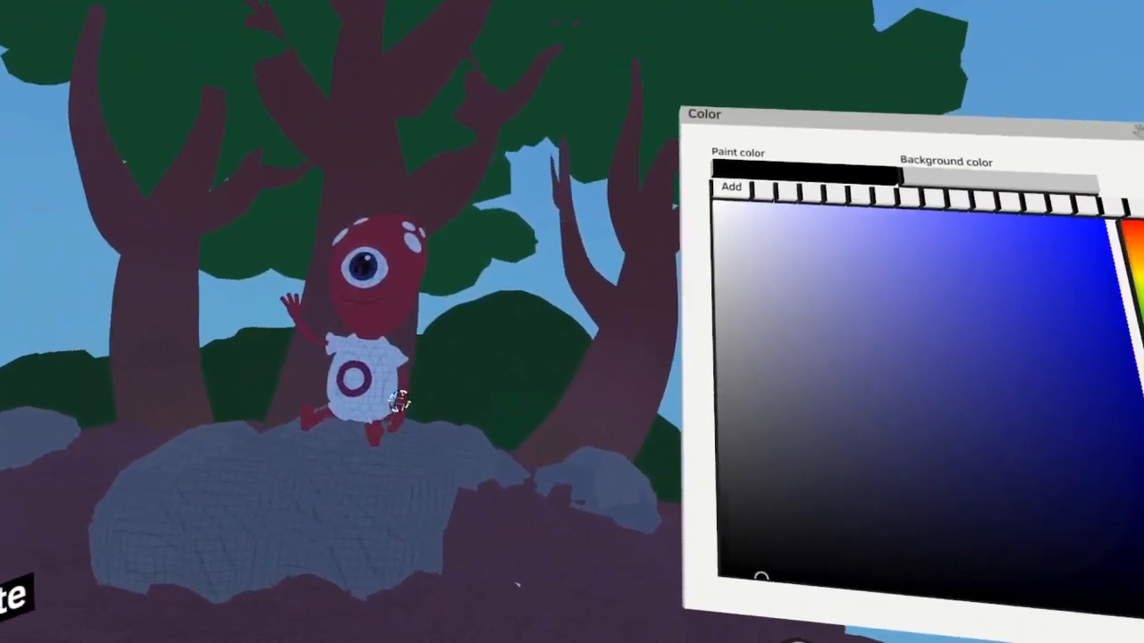
{"action": "left_click", "coordinate": [399, 398]}
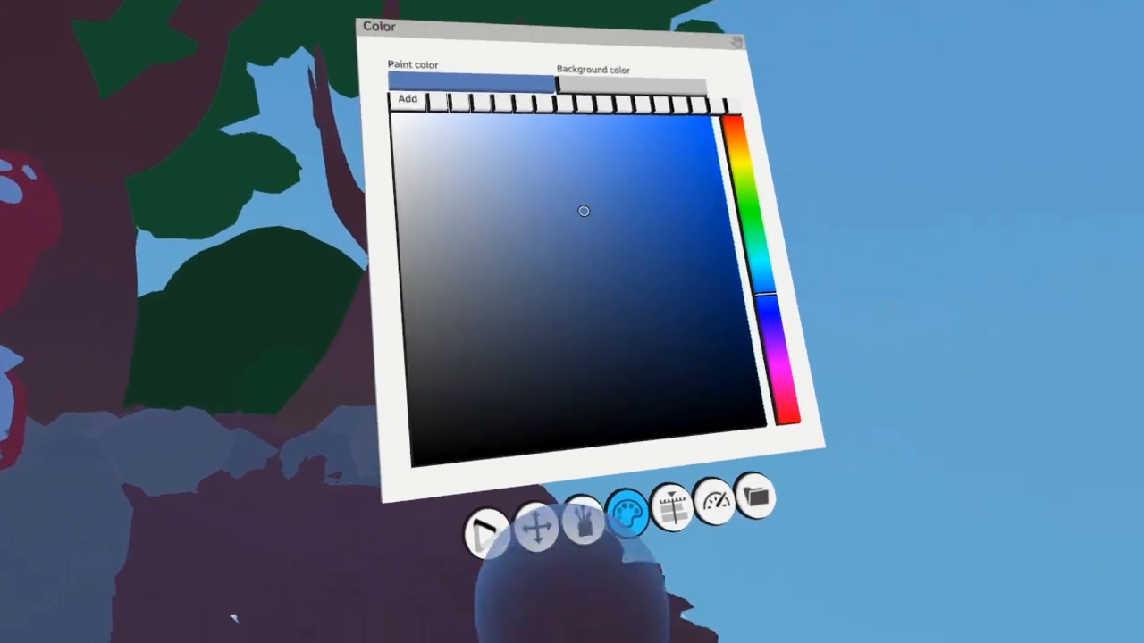
{"action": "left_click", "coordinate": [671, 508]}
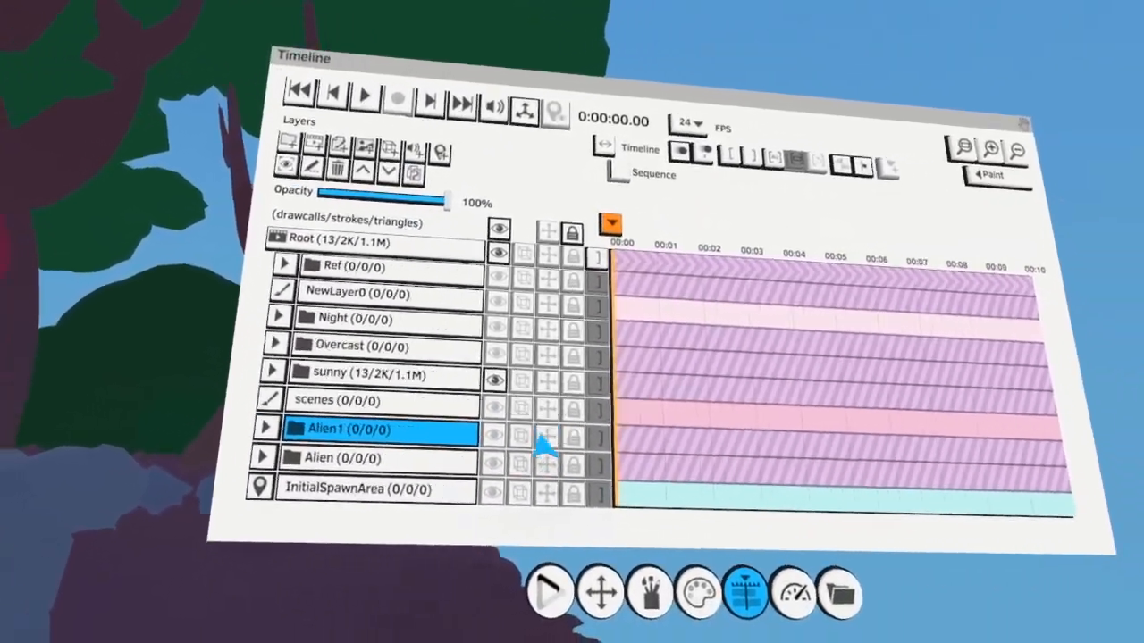
Duplicate the original Alien folder as a single merged layer and add a new paint layer above it
{"action": "left_click", "coordinate": [492, 435]}
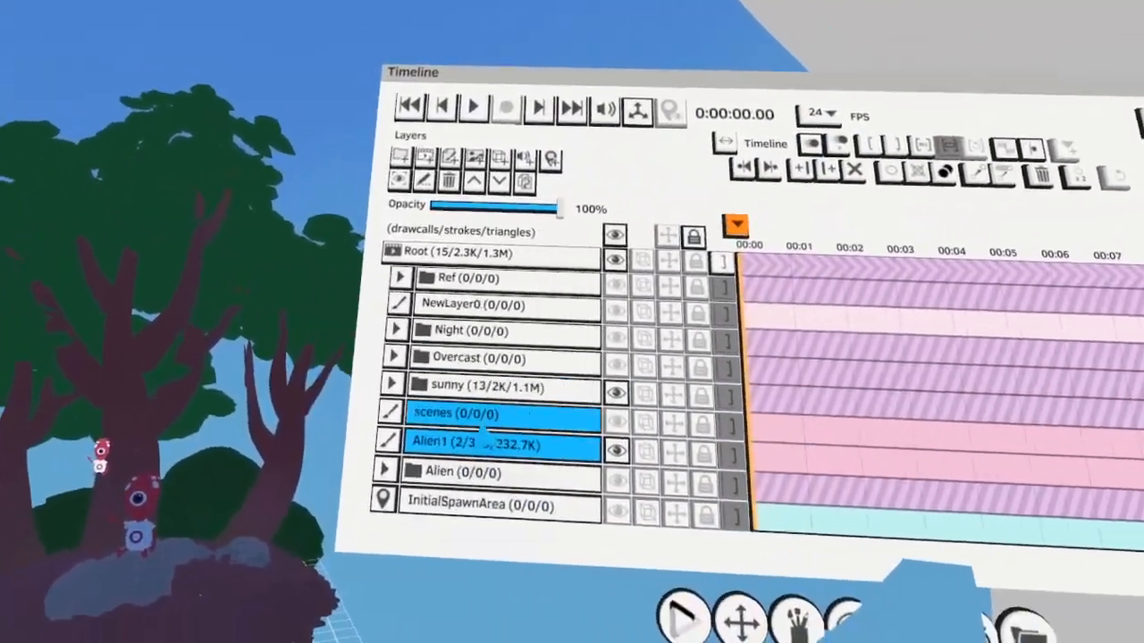
{"action": "left_click", "coordinate": [496, 450]}
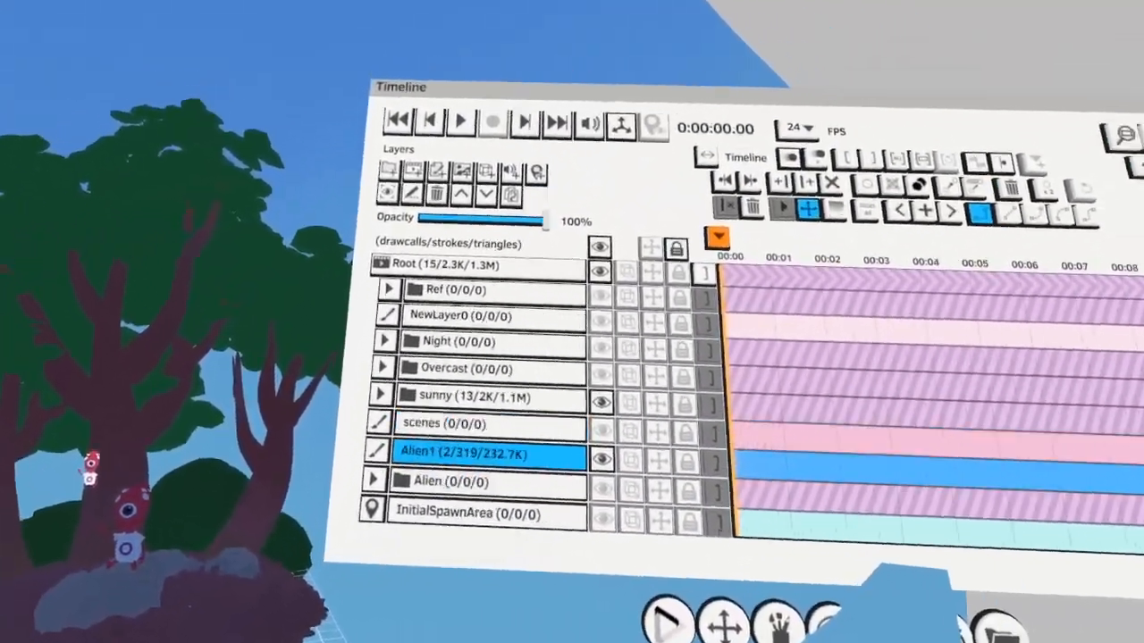
{"action": "left_click", "coordinate": [440, 164]}
Set up the Paint tool with an ochre yellow paint color for the new layer
{"action": "left_click", "coordinate": [500, 485]}
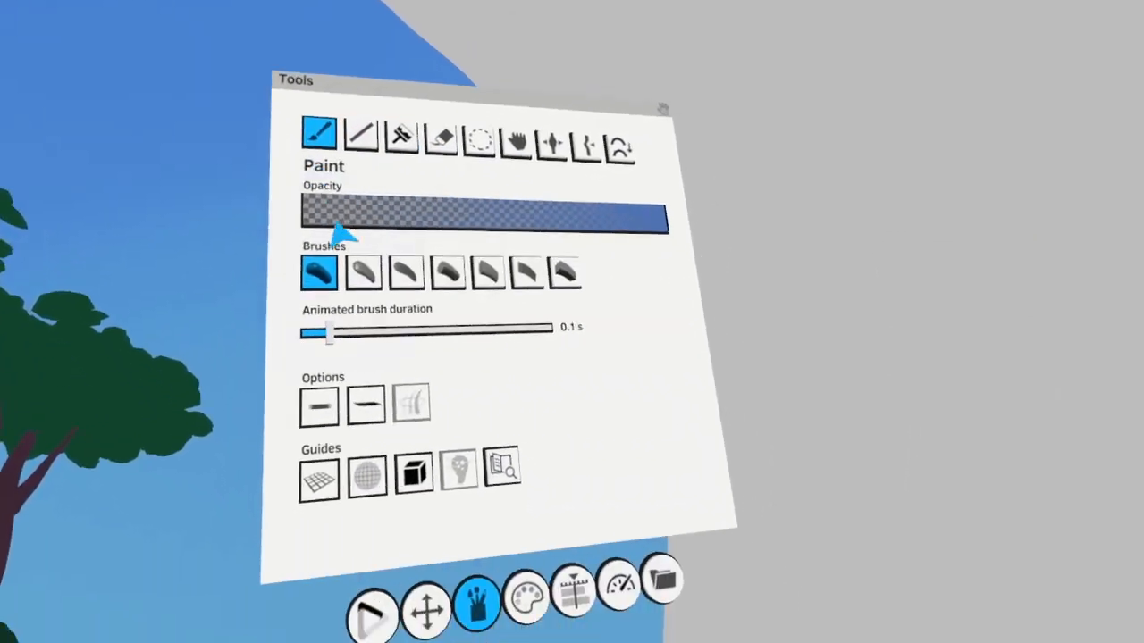
{"action": "left_click", "coordinate": [525, 596]}
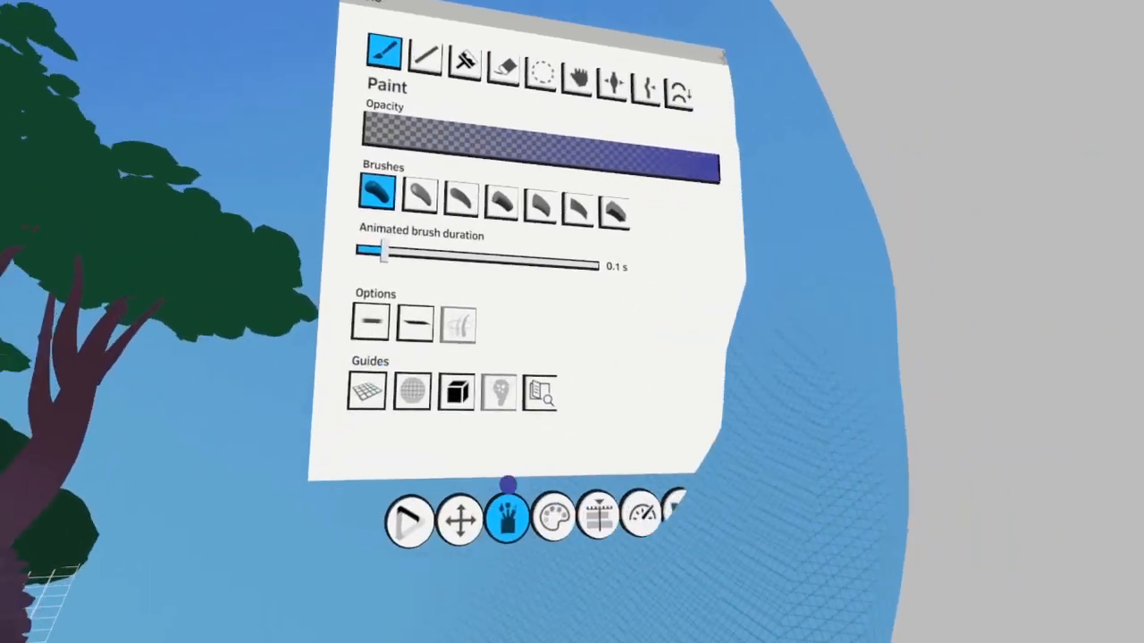
{"action": "left_click", "coordinate": [509, 515]}
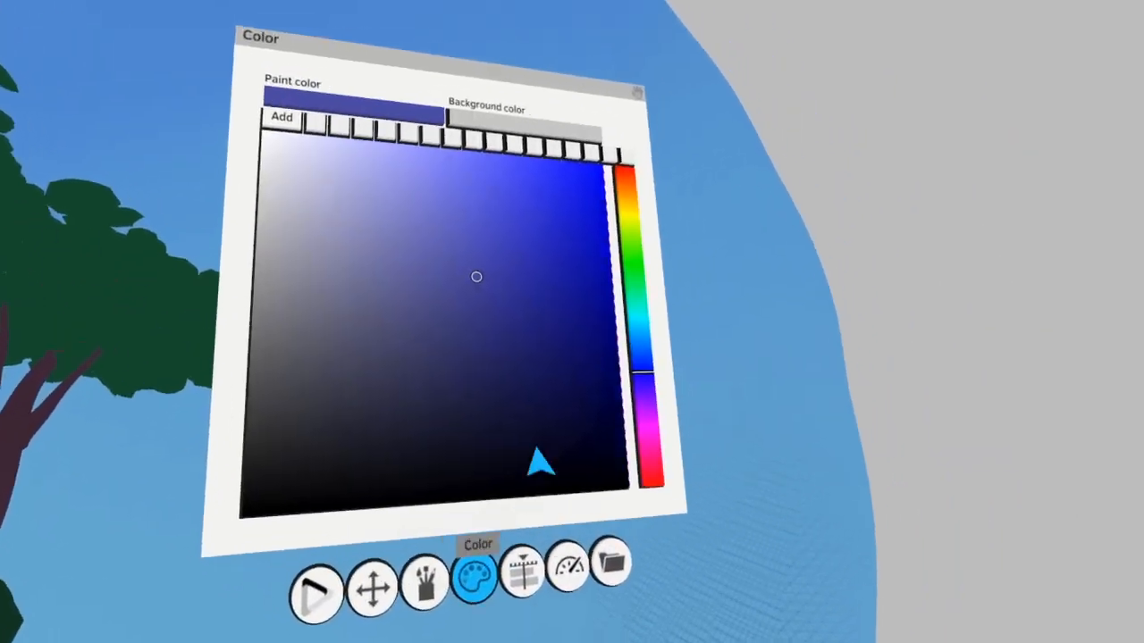
{"action": "left_click", "coordinate": [513, 176]}
{"action": "left_click", "coordinate": [411, 206]}
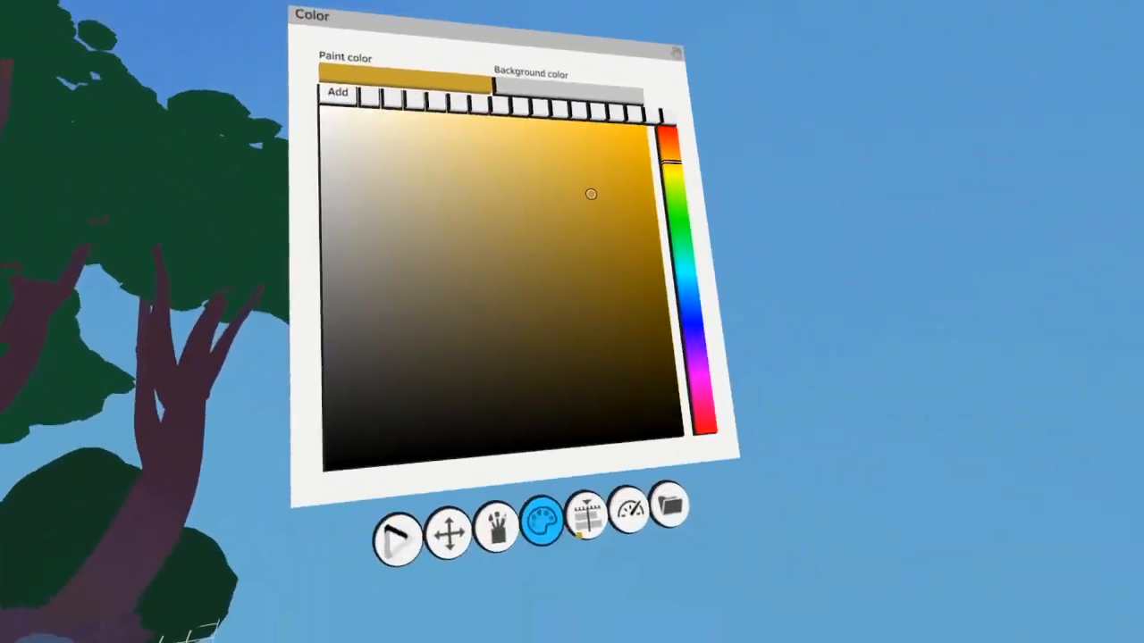
{"action": "left_click", "coordinate": [669, 503]}
{"action": "left_click", "coordinate": [513, 463]}
{"action": "left_click", "coordinate": [575, 533]}
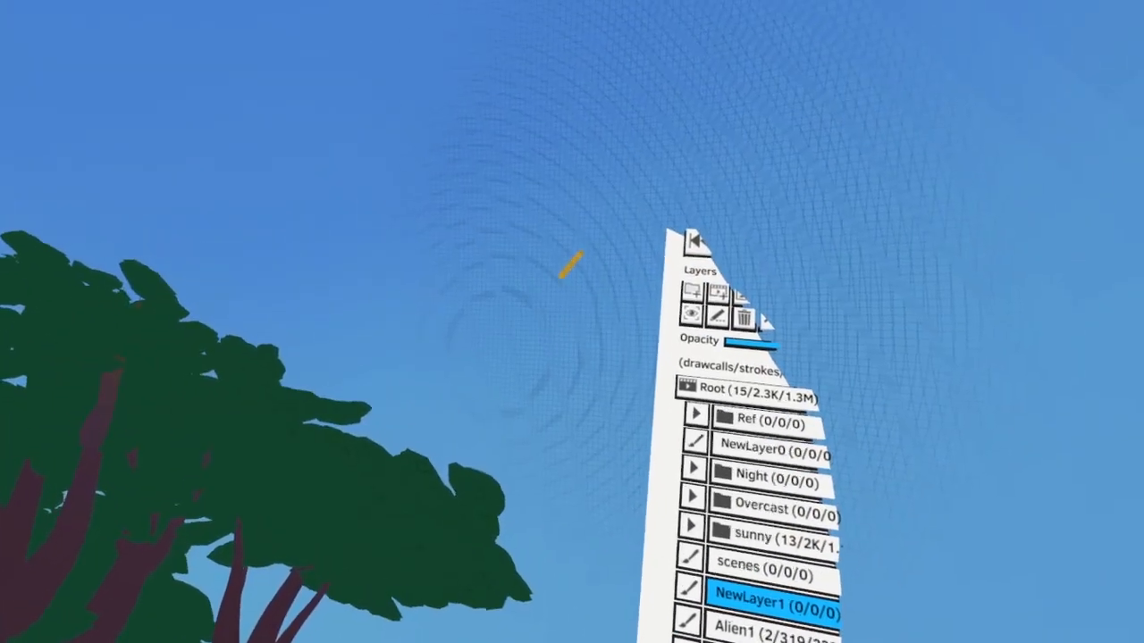
Sketch ochre arrows and a loop on the new layer, one arrow beside the canopy and one pointing up from below
{"action": "left_click_drag", "start_coordinate": [572, 262], "coordinate": [500, 402]}
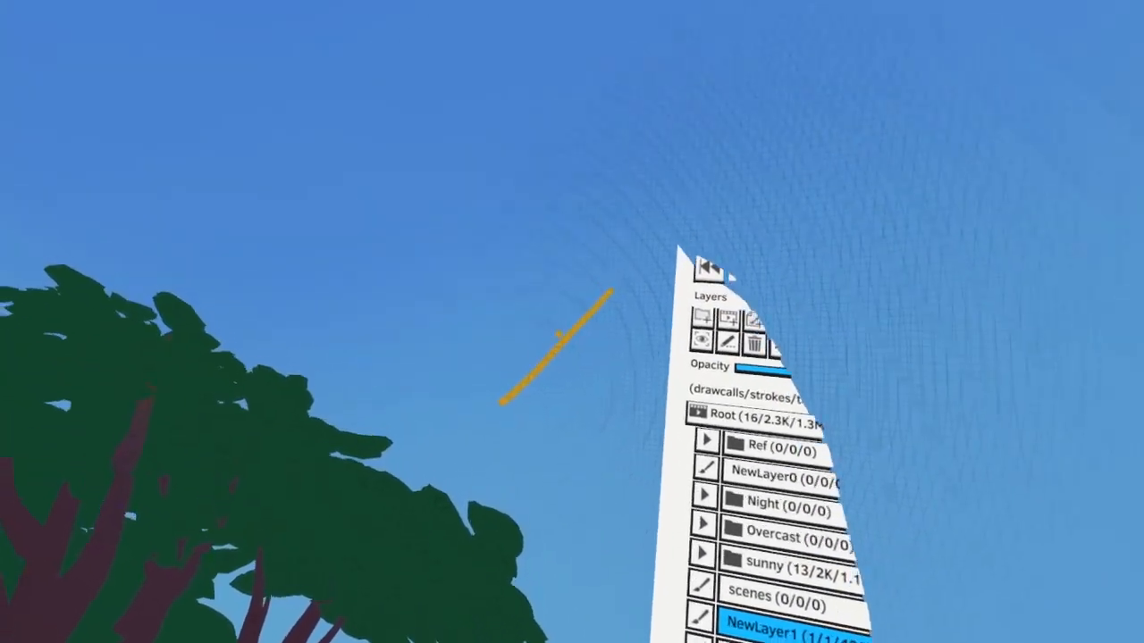
{"action": "left_click_drag", "start_coordinate": [313, 361], "coordinate": [462, 347]}
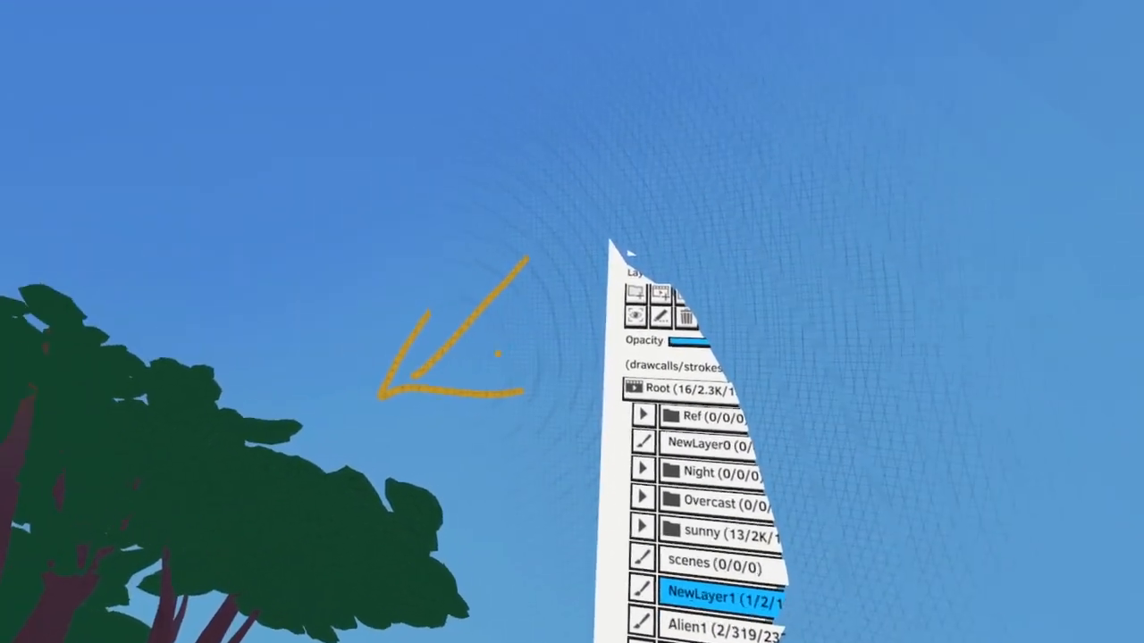
{"action": "left_click_drag", "start_coordinate": [510, 435], "coordinate": [438, 306]}
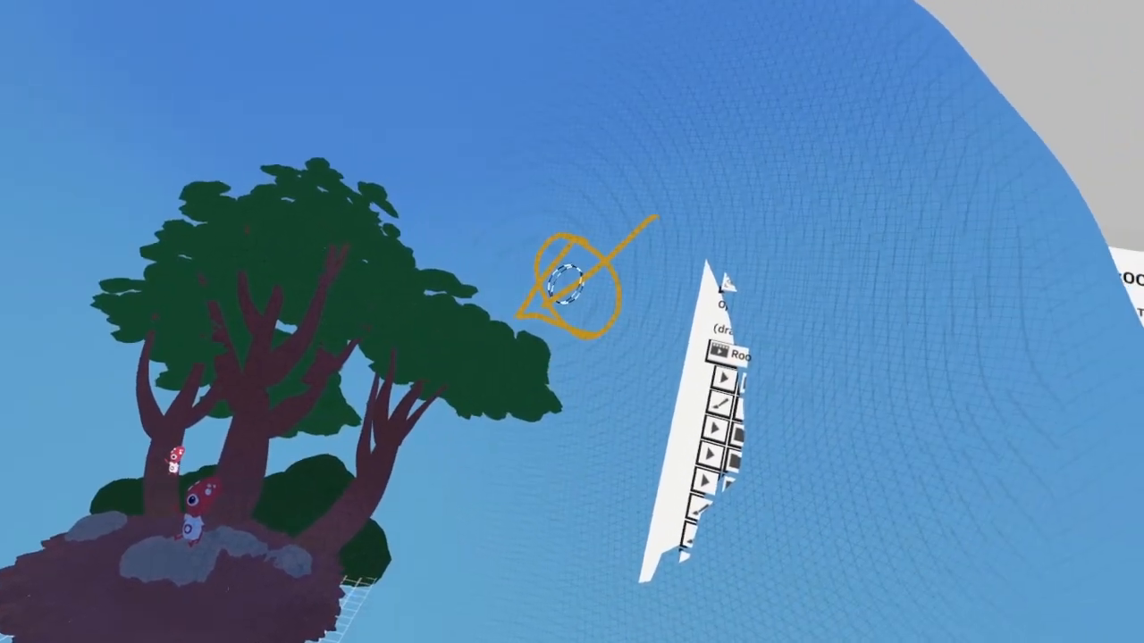
{"action": "left_click_drag", "start_coordinate": [605, 288], "coordinate": [380, 614]}
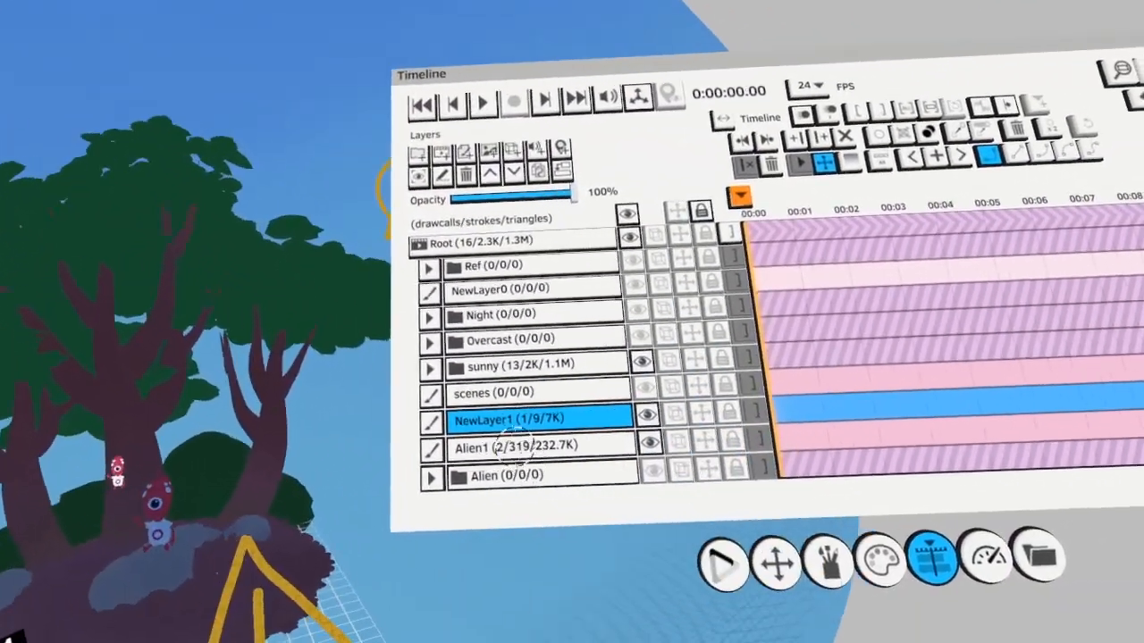
Rename the new layer holding the ochre arrows as Light
{"action": "double_click", "coordinate": [504, 418]}
{"action": "left_click", "coordinate": [556, 287]}
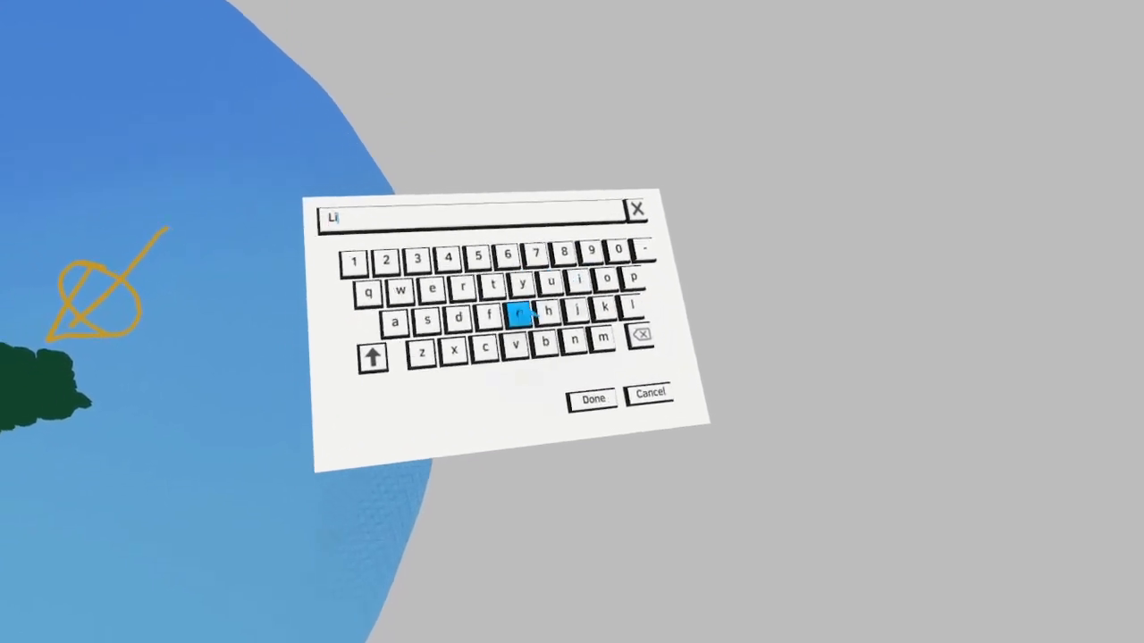
{"action": "left_click", "coordinate": [626, 409]}
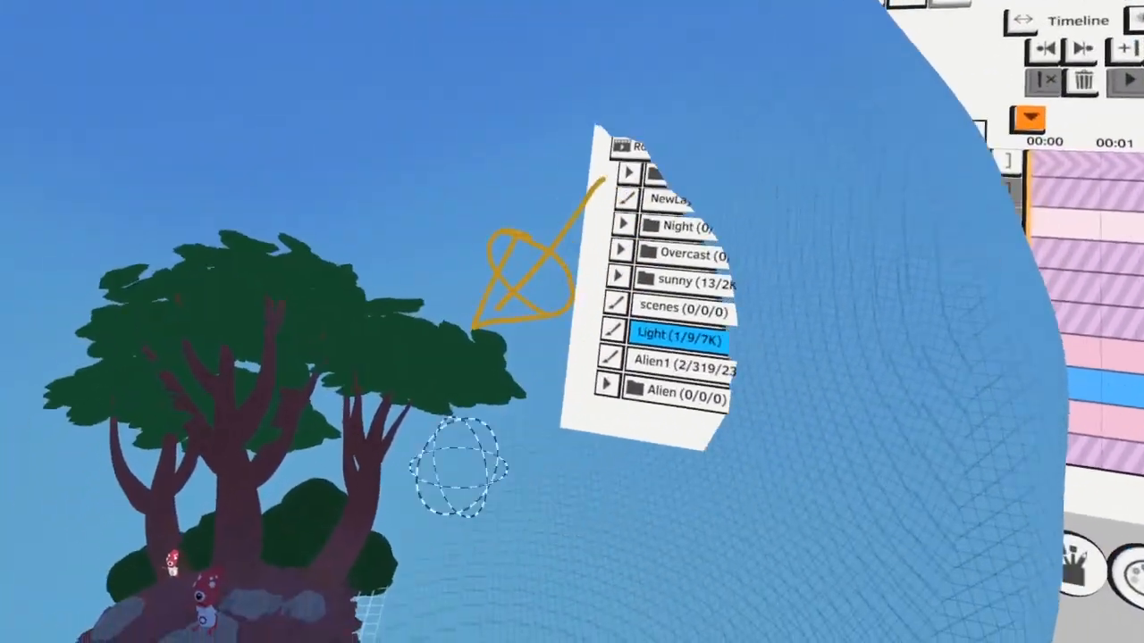
Select the Canopy layer in the sunny folder and shade its leaves with a dark green using the Colorize tool
{"action": "left_click", "coordinate": [460, 394]}
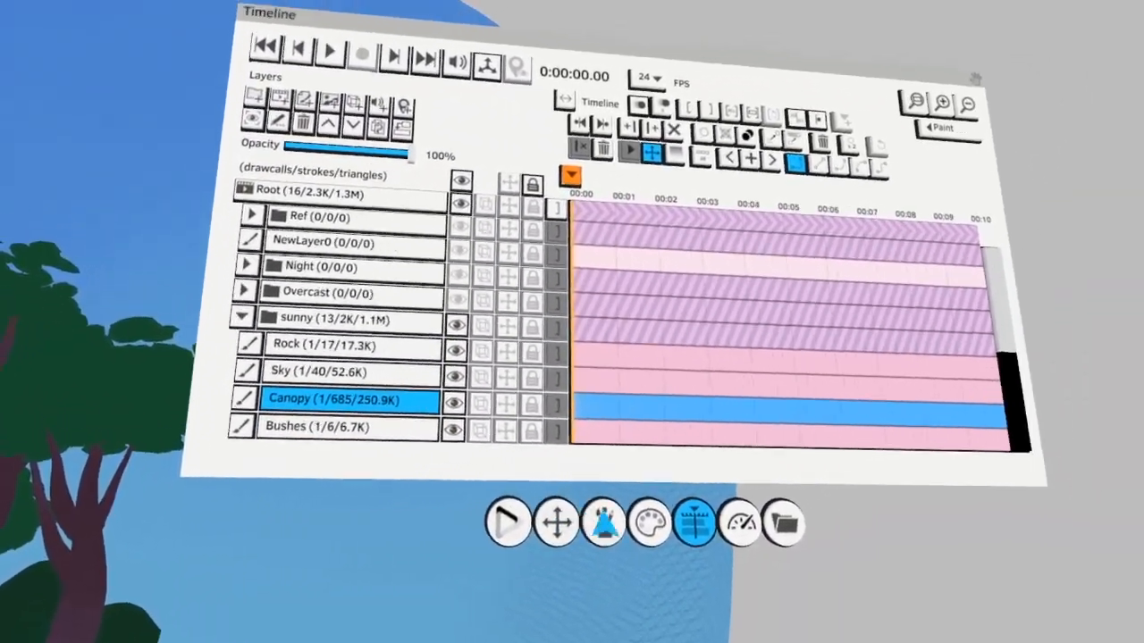
{"action": "left_click", "coordinate": [605, 523]}
{"action": "left_click", "coordinate": [480, 264]}
{"action": "left_click", "coordinate": [593, 490]}
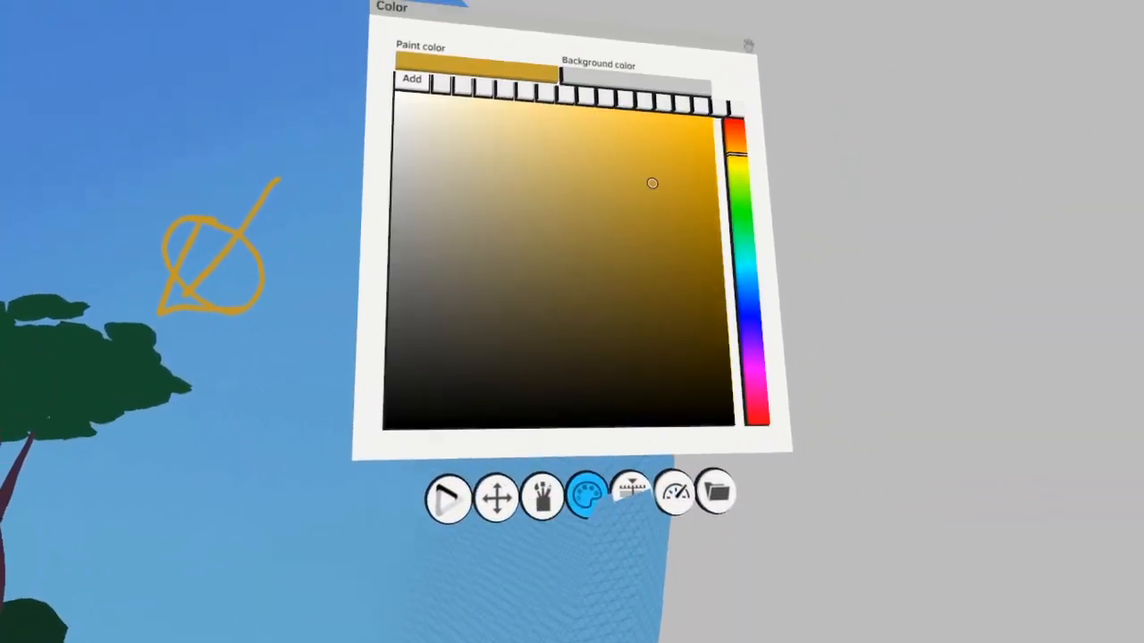
{"action": "left_click", "coordinate": [661, 290]}
{"action": "left_click", "coordinate": [605, 368]}
{"action": "left_click", "coordinate": [536, 606]}
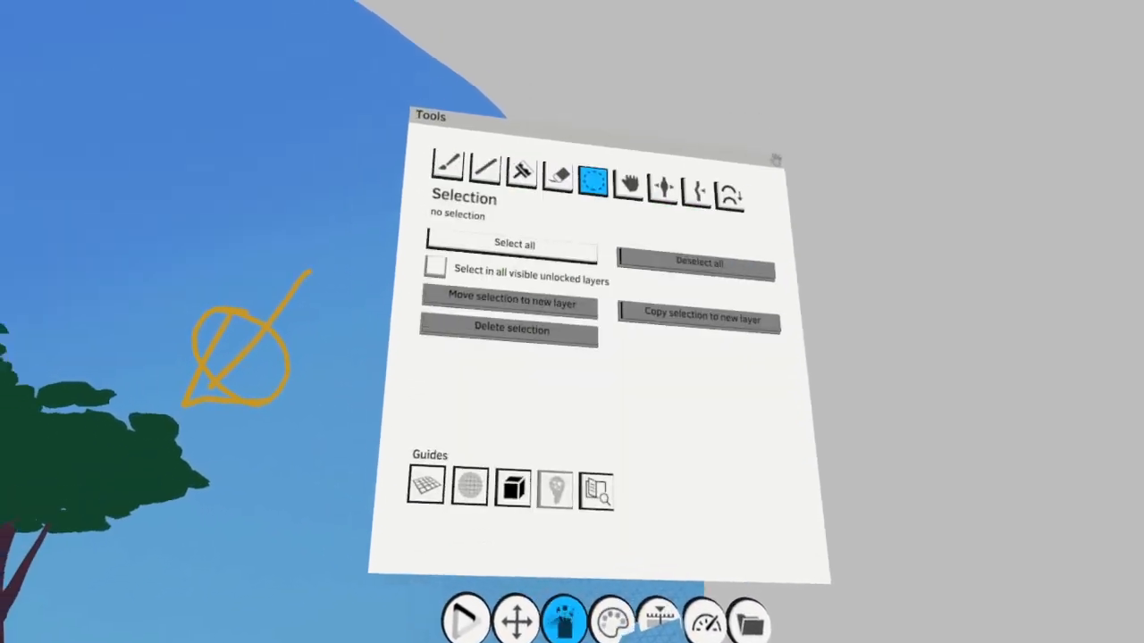
{"action": "left_click", "coordinate": [581, 185]}
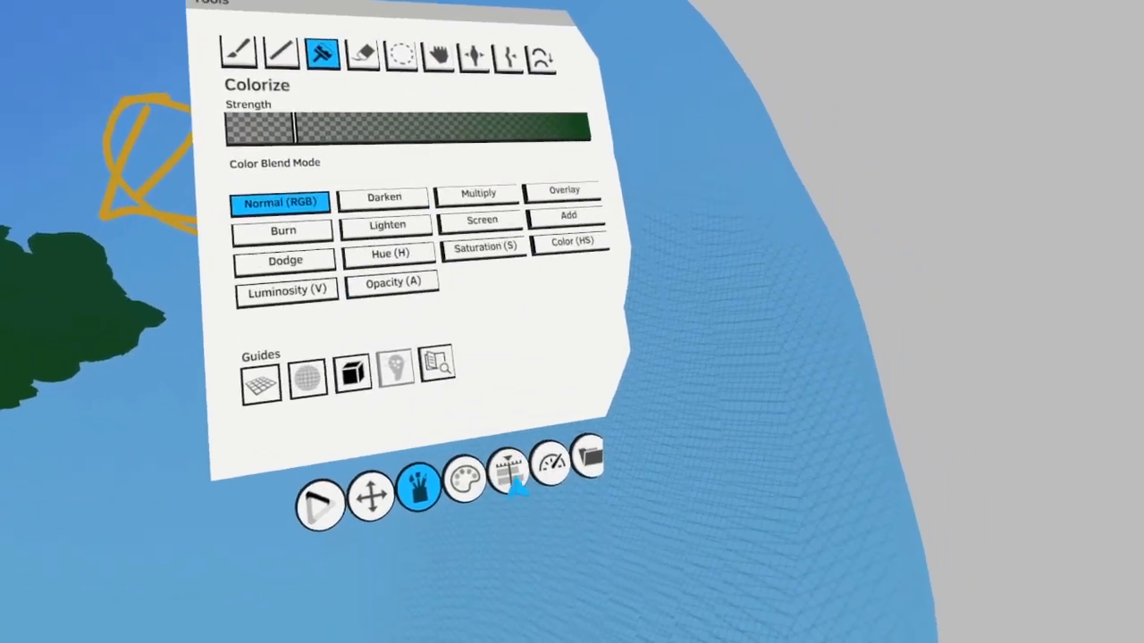
{"action": "left_click", "coordinate": [474, 508]}
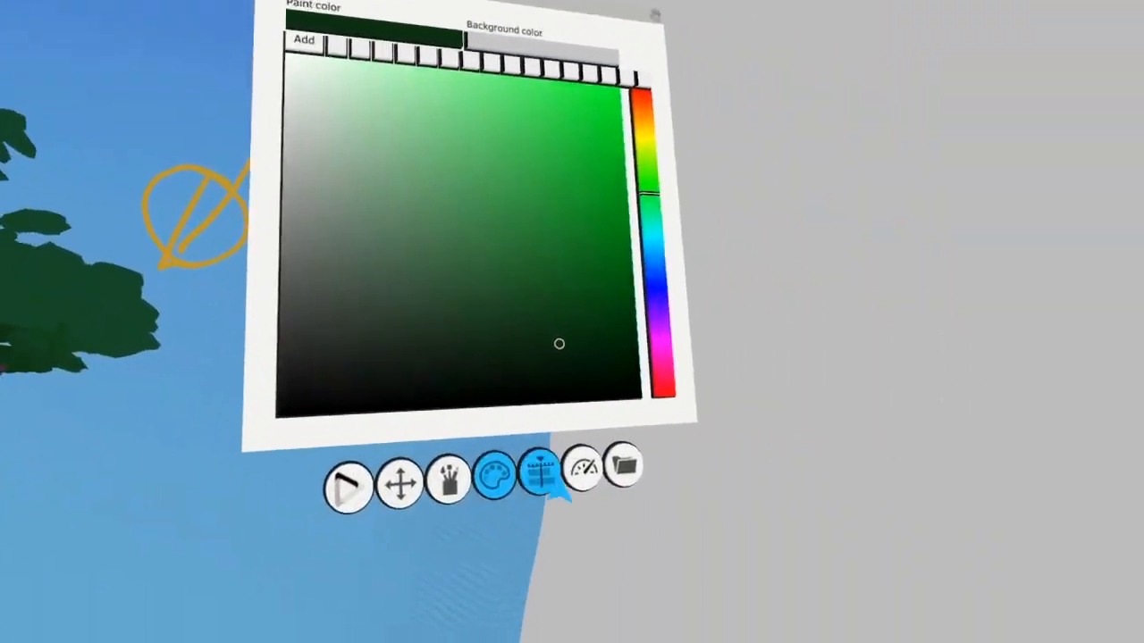
Move on to the layer with the tree trunks and pick a dark maroon paint color for shading them
{"action": "left_click", "coordinate": [540, 472]}
{"action": "left_click", "coordinate": [495, 451]}
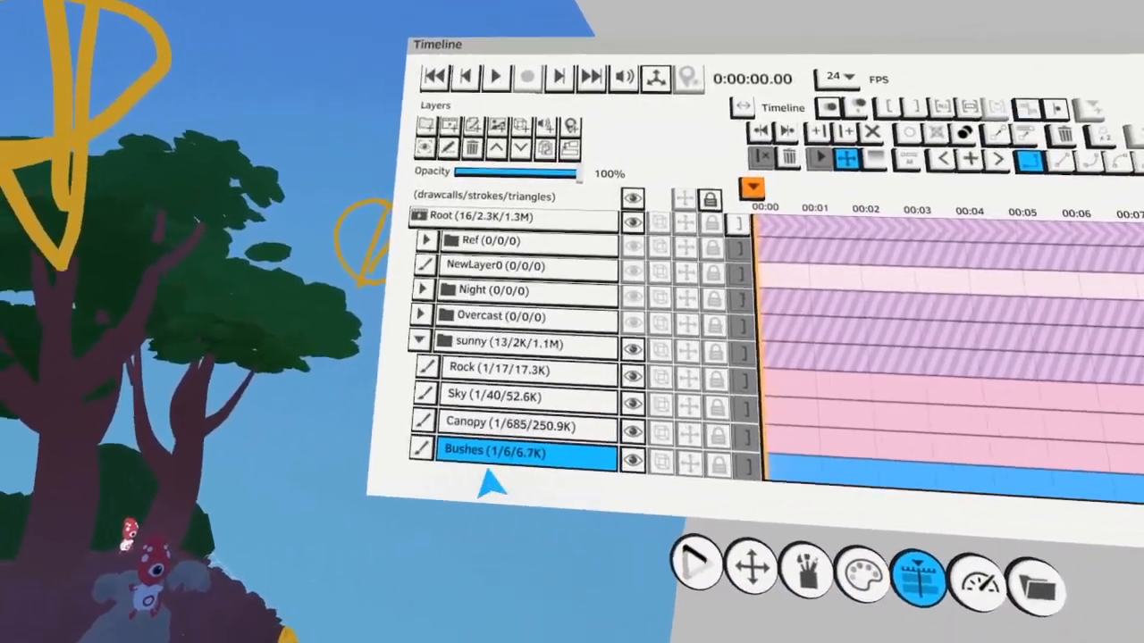
{"action": "left_click", "coordinate": [514, 361]}
{"action": "left_click", "coordinate": [536, 474]}
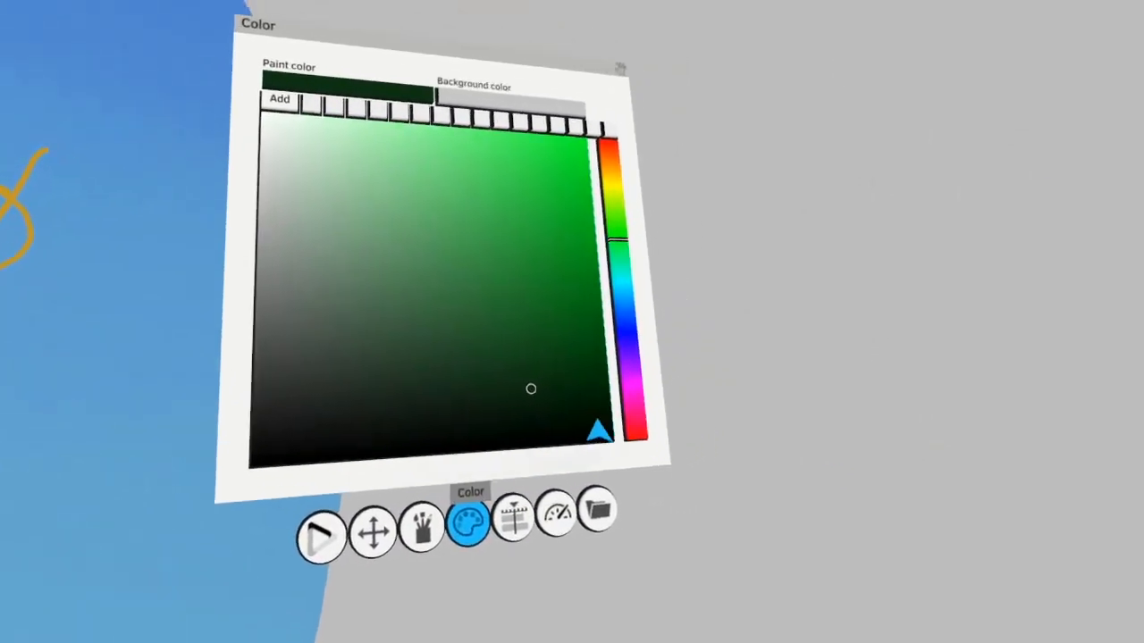
{"action": "left_click", "coordinate": [520, 443]}
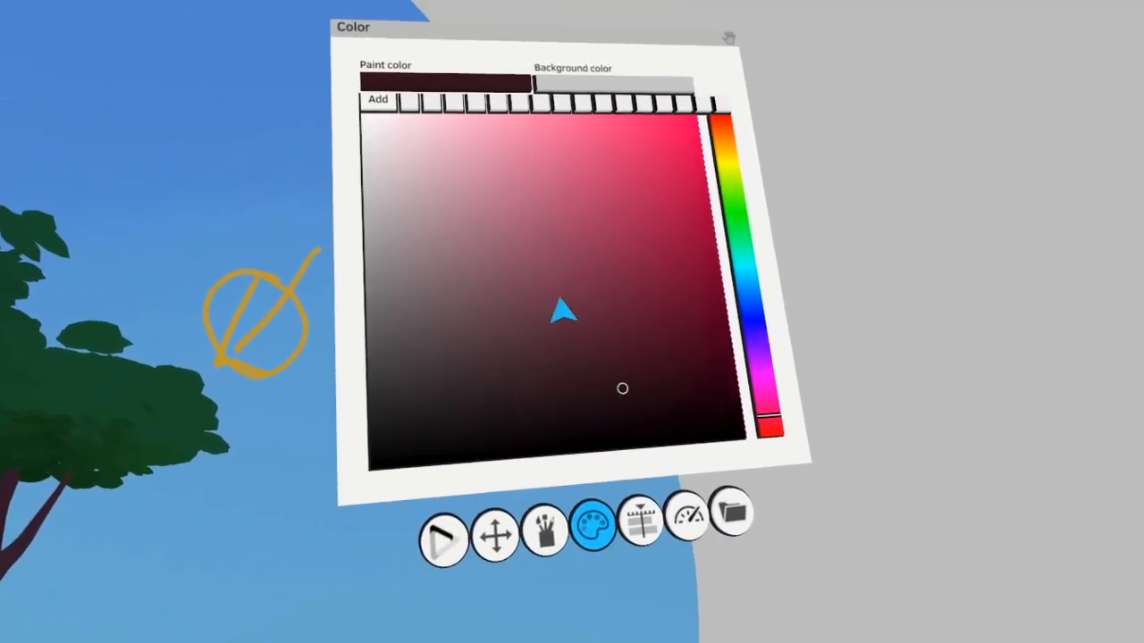
Paint a simple figure with a head, torso and limbs in muted rose beside the canopy
{"action": "left_click", "coordinate": [552, 554]}
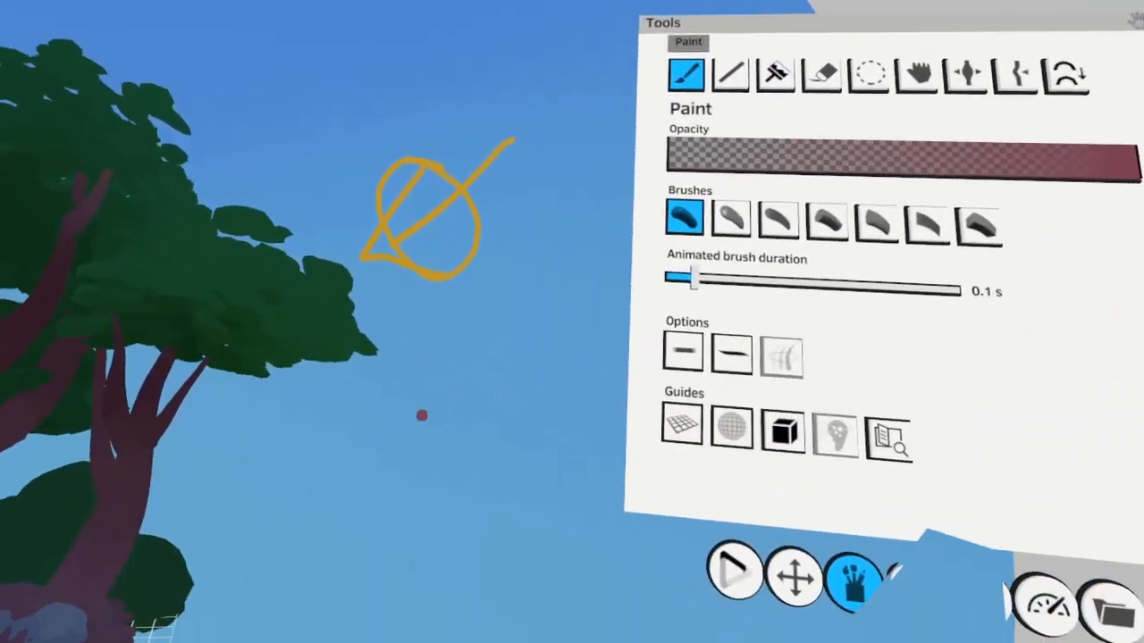
{"action": "mouse_move", "coordinate": [456, 312]}
{"action": "left_mouse_down"}
{"action": "mouse_move", "coordinate": [401, 472]}
{"action": "mouse_move", "coordinate": [396, 321]}
{"action": "left_mouse_up"}
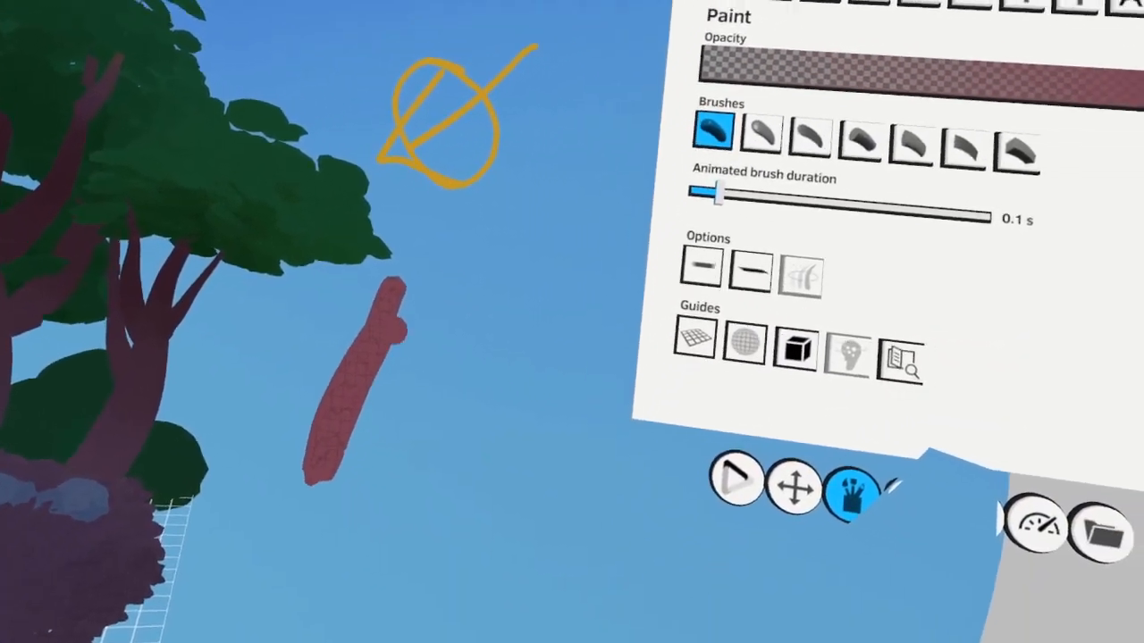
{"action": "mouse_move", "coordinate": [409, 230]}
{"action": "left_mouse_down"}
{"action": "mouse_move", "coordinate": [429, 468]}
{"action": "mouse_move", "coordinate": [402, 246]}
{"action": "left_mouse_up"}
{"action": "left_click_drag", "start_coordinate": [391, 170], "coordinate": [388, 215]}
{"action": "left_click_drag", "start_coordinate": [414, 253], "coordinate": [564, 471]}
Shade the rose figure with a slightly darker rose using the Colorize tool in Normal (RGB) mode
{"action": "left_click", "coordinate": [883, 42]}
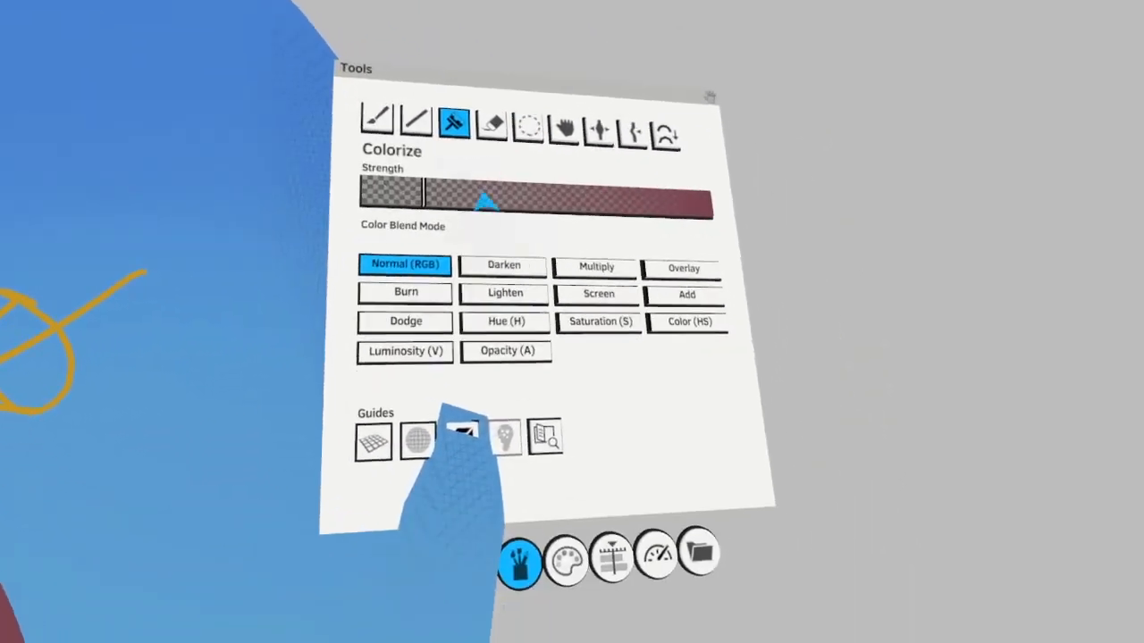
{"action": "left_click", "coordinate": [566, 559]}
{"action": "left_click", "coordinate": [574, 564]}
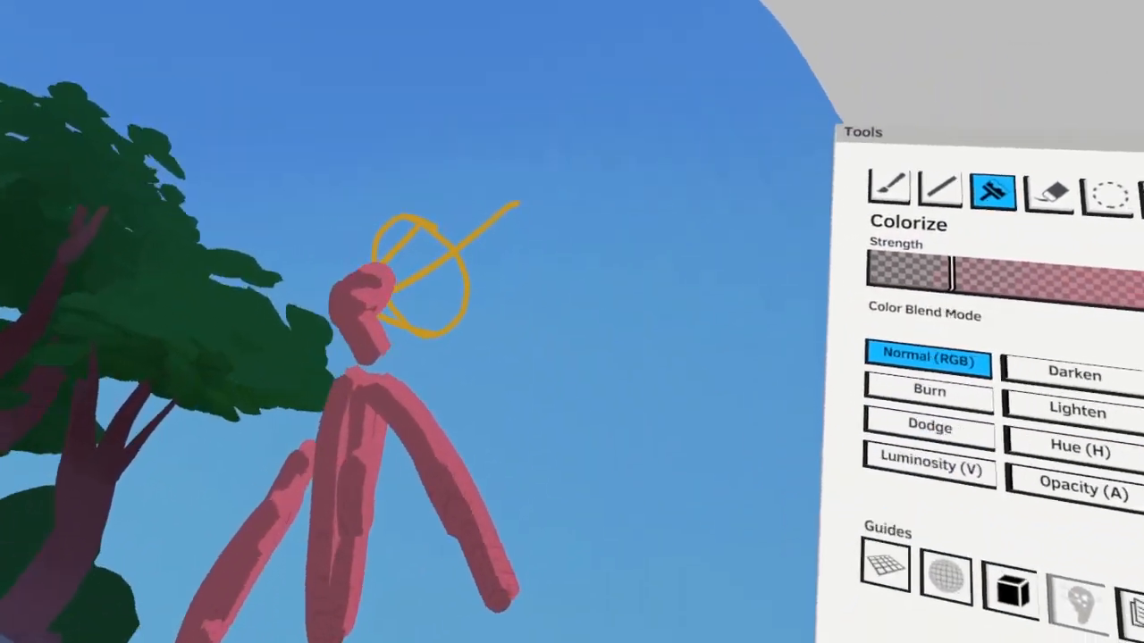
{"action": "left_click", "coordinate": [1110, 195]}
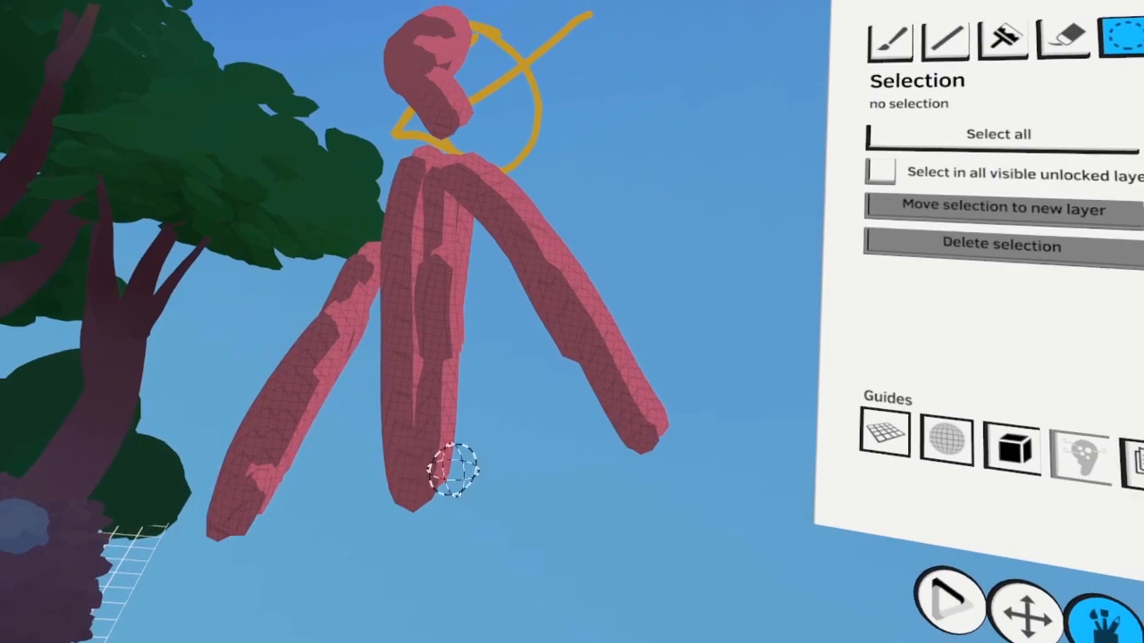
{"action": "left_click", "coordinate": [1003, 40]}
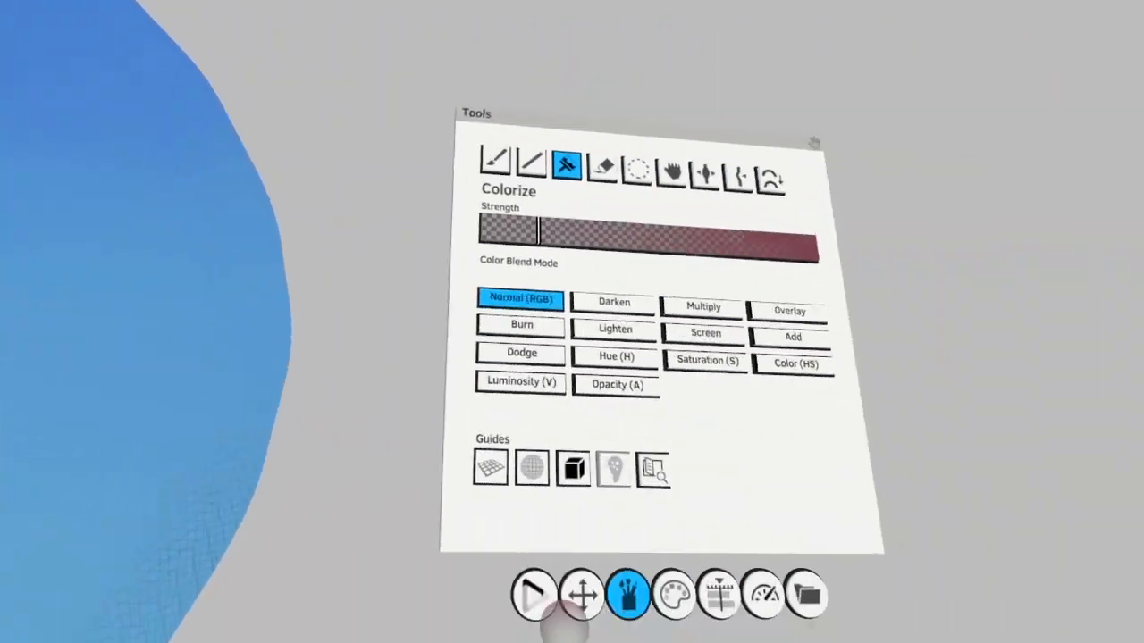
Add lighter pink strokes to the figure and colorize its light-facing sides with a pale pink
{"action": "left_click", "coordinate": [617, 513]}
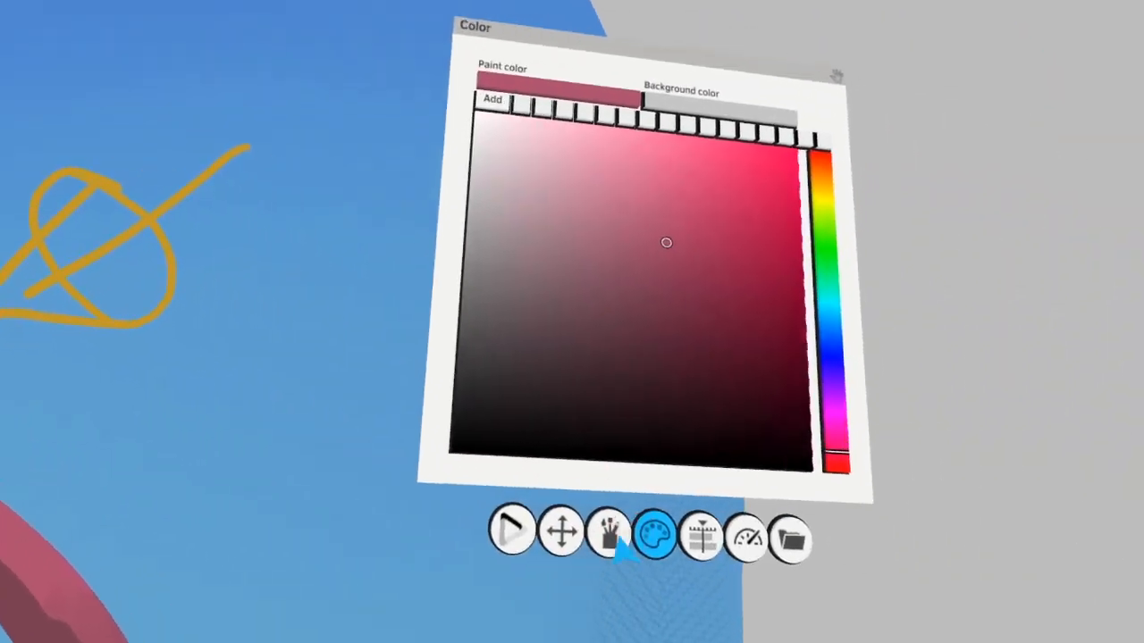
{"action": "left_click", "coordinate": [615, 537]}
{"action": "left_click", "coordinate": [562, 266]}
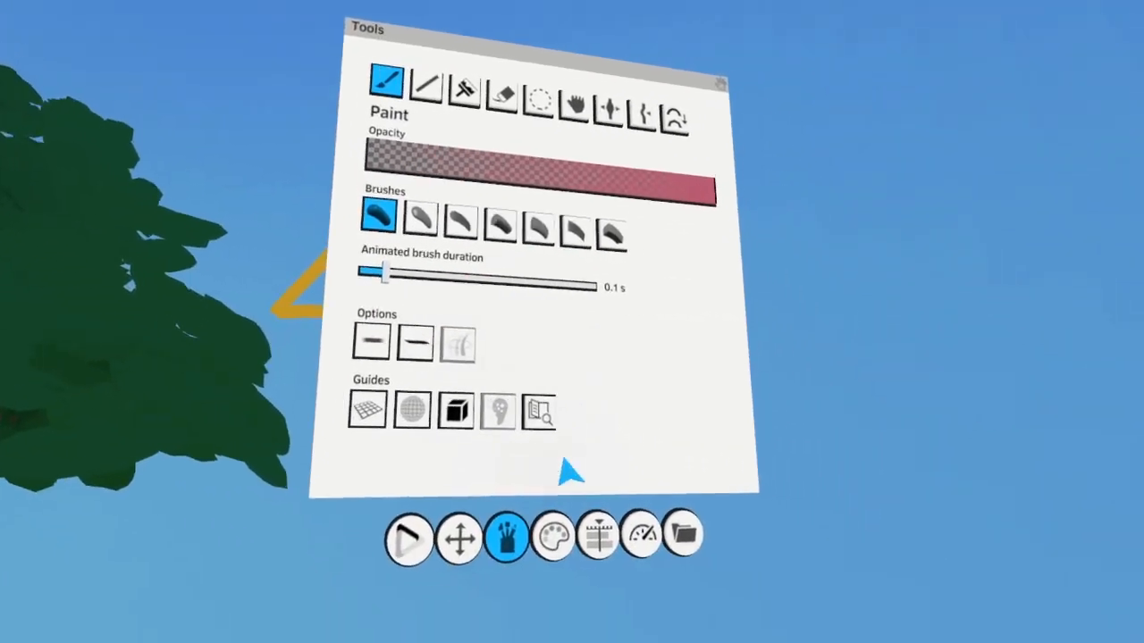
{"action": "left_click", "coordinate": [566, 536]}
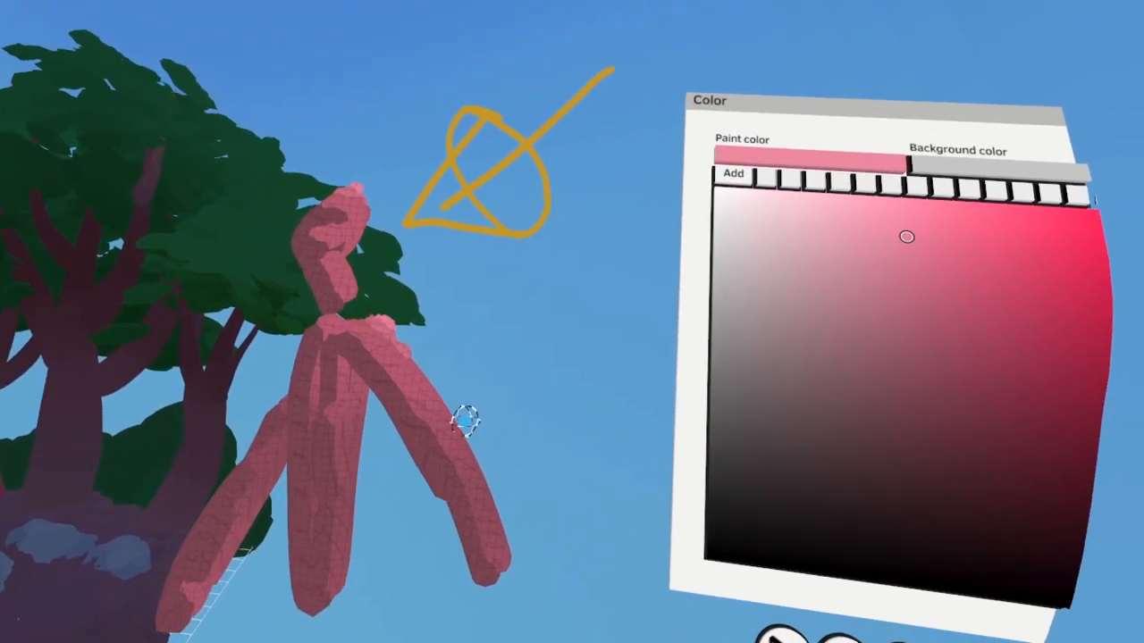
{"action": "left_click", "coordinate": [547, 567]}
{"action": "left_click", "coordinate": [598, 220]}
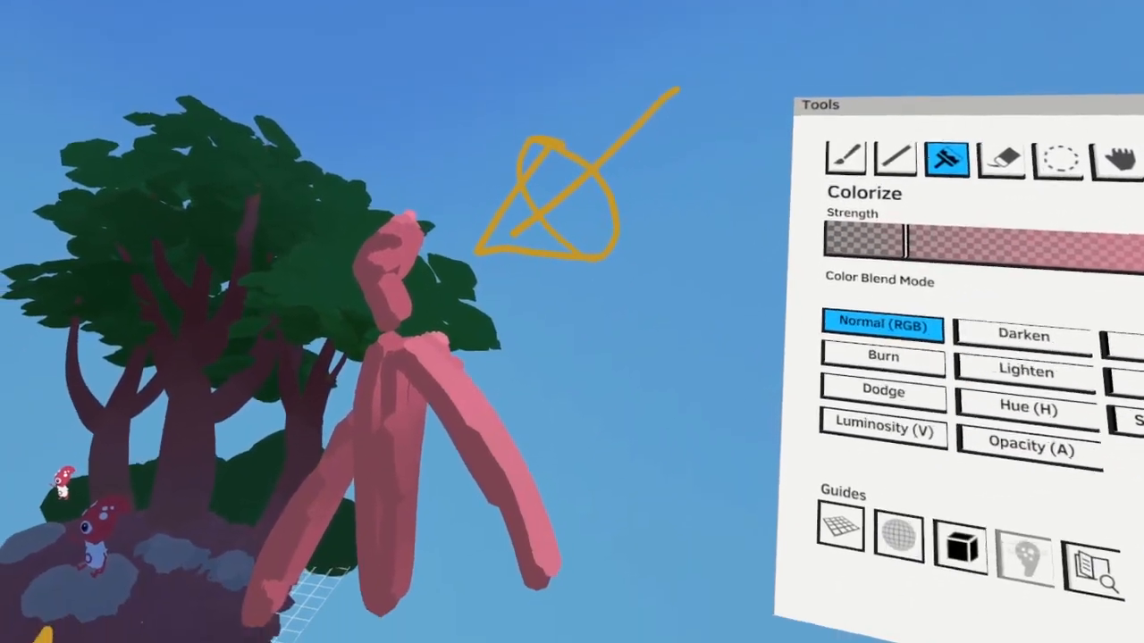
Select the pink figure's strokes and delete them
{"action": "left_click", "coordinate": [1060, 161]}
{"action": "mouse_move", "coordinate": [554, 402]}
{"action": "left_mouse_down"}
{"action": "mouse_move", "coordinate": [445, 423]}
{"action": "mouse_move", "coordinate": [581, 360]}
{"action": "left_mouse_up"}
{"action": "left_click", "coordinate": [831, 377]}
Select the Canopy layer in the sunny folder and choose a bright golden yellow paint color
{"action": "left_click", "coordinate": [607, 527]}
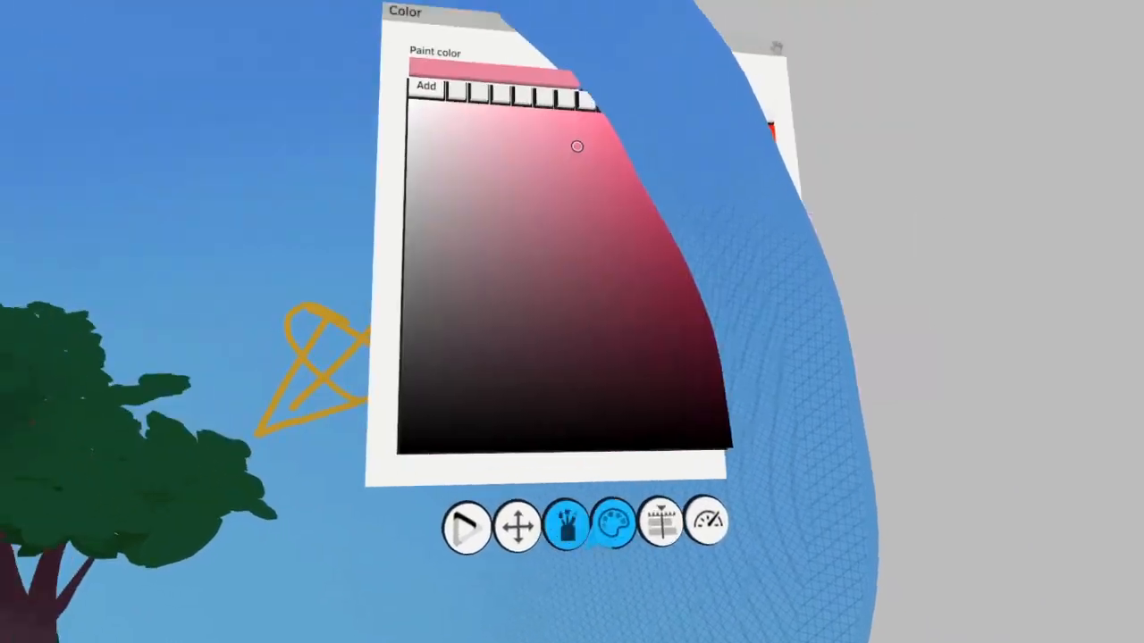
{"action": "left_click", "coordinate": [661, 523]}
{"action": "left_click", "coordinate": [420, 277]}
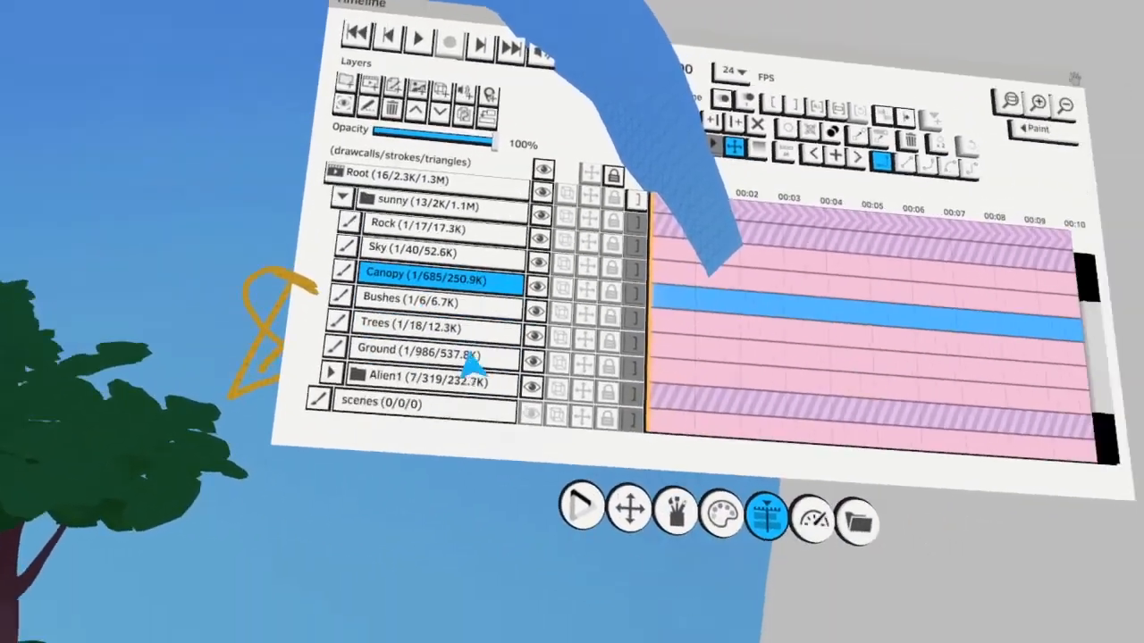
{"action": "left_click", "coordinate": [721, 512]}
{"action": "left_click", "coordinate": [628, 306]}
{"action": "left_click", "coordinate": [588, 278]}
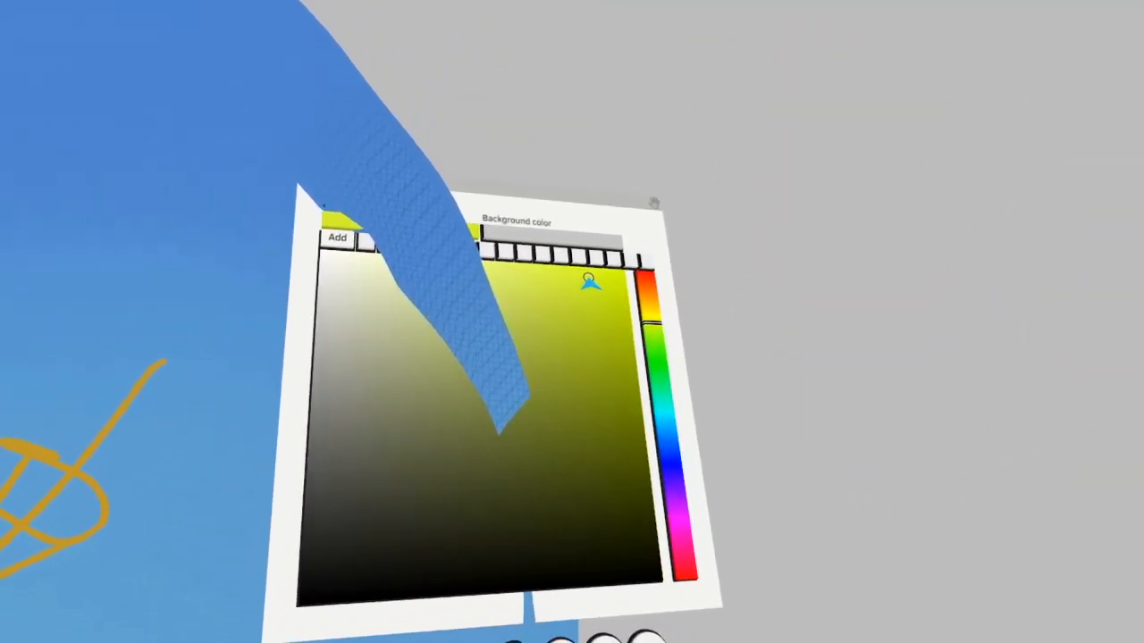
{"action": "left_click", "coordinate": [644, 302]}
{"action": "left_click", "coordinate": [637, 257]}
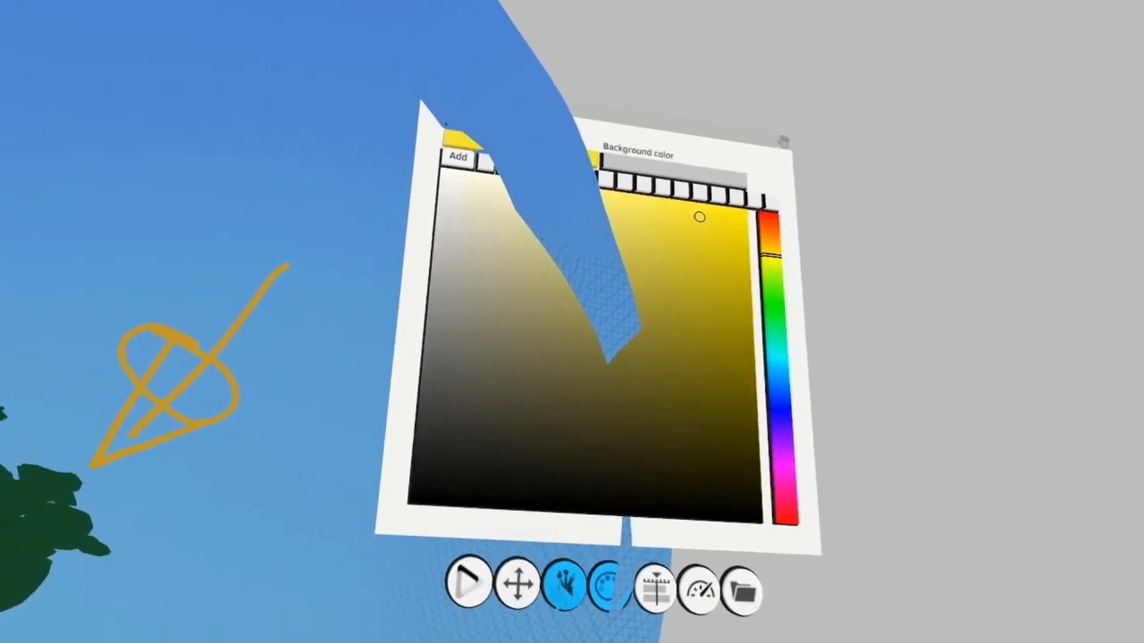
Colorize the canopy's upper and outer leaves facing the light arrow with yellow highlights
{"action": "left_click", "coordinate": [565, 586]}
{"action": "left_click", "coordinate": [564, 246]}
{"action": "mouse_move", "coordinate": [416, 356]}
{"action": "left_mouse_down"}
{"action": "mouse_move", "coordinate": [336, 378]}
{"action": "mouse_move", "coordinate": [459, 358]}
{"action": "mouse_move", "coordinate": [408, 308]}
{"action": "mouse_move", "coordinate": [425, 313]}
{"action": "left_mouse_up"}
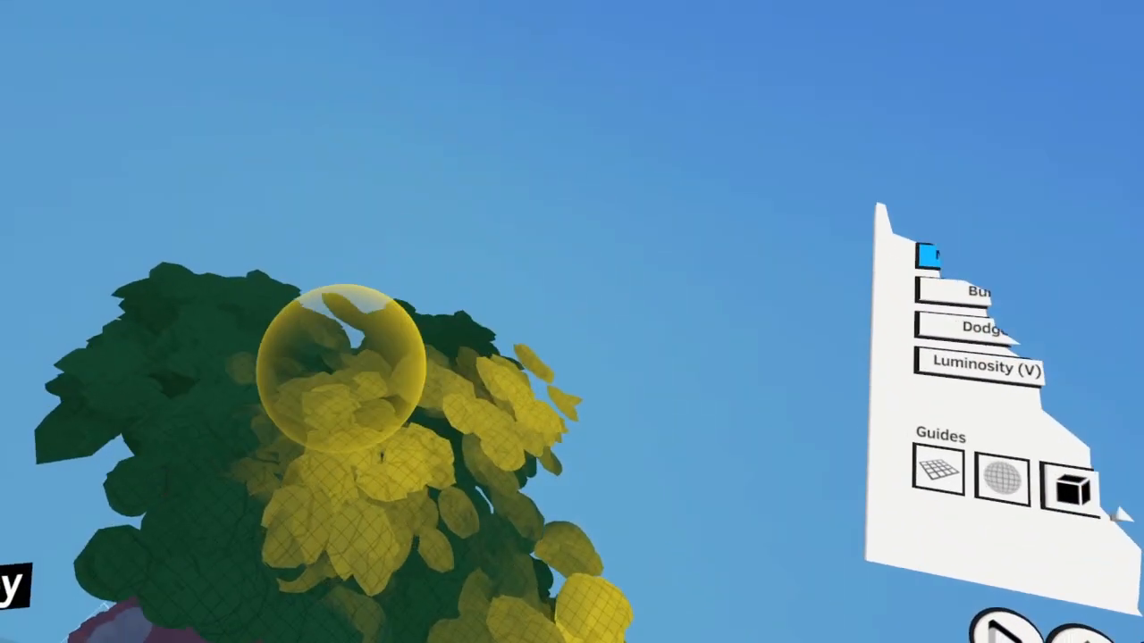
{"action": "mouse_move", "coordinate": [408, 420]}
{"action": "left_mouse_down"}
{"action": "mouse_move", "coordinate": [393, 384]}
{"action": "mouse_move", "coordinate": [332, 354]}
{"action": "mouse_move", "coordinate": [294, 362]}
{"action": "mouse_move", "coordinate": [502, 365]}
{"action": "mouse_move", "coordinate": [413, 322]}
{"action": "left_mouse_up"}
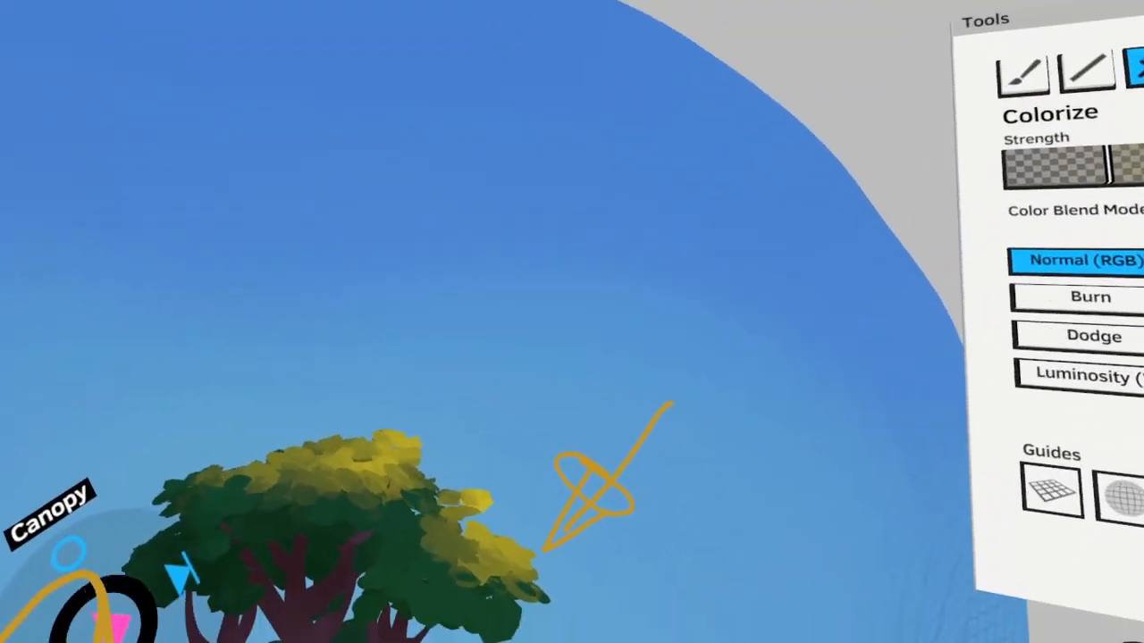
{"action": "mouse_move", "coordinate": [465, 393]}
{"action": "left_mouse_down"}
{"action": "mouse_move", "coordinate": [370, 375]}
{"action": "mouse_move", "coordinate": [526, 332]}
{"action": "mouse_move", "coordinate": [358, 388]}
{"action": "mouse_move", "coordinate": [525, 393]}
{"action": "mouse_move", "coordinate": [361, 371]}
{"action": "mouse_move", "coordinate": [345, 309]}
{"action": "mouse_move", "coordinate": [365, 382]}
{"action": "mouse_move", "coordinate": [322, 357]}
{"action": "mouse_move", "coordinate": [454, 420]}
{"action": "left_mouse_up"}
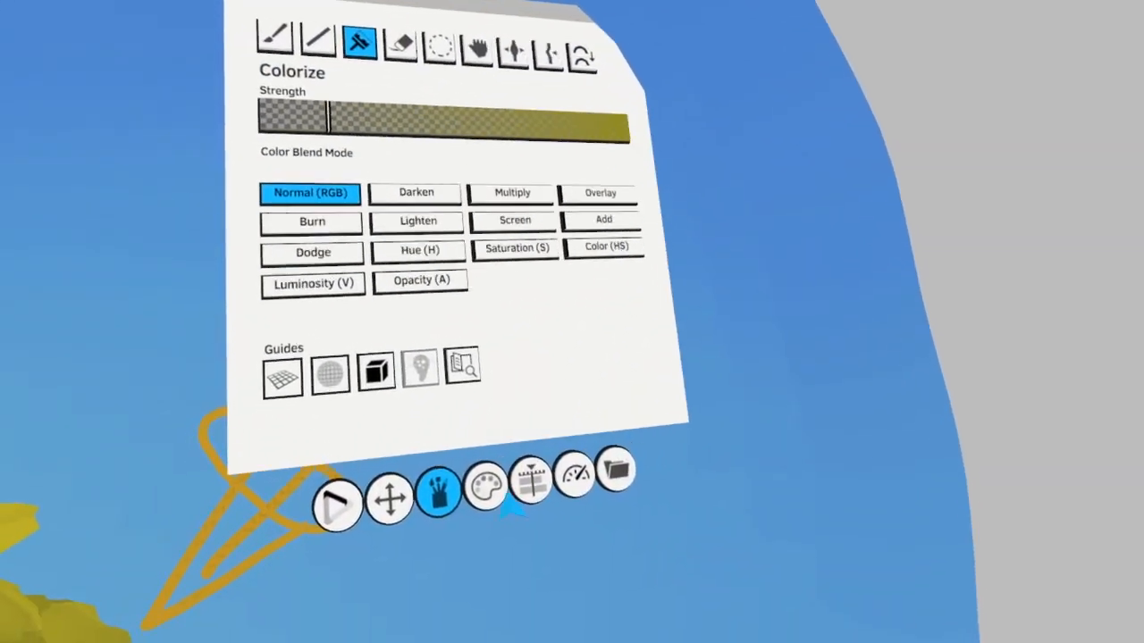
Pick a bright green and blend it into the yellow-lit leaves of the canopy
{"action": "left_click", "coordinate": [488, 488]}
{"action": "left_click", "coordinate": [604, 263]}
{"action": "left_click", "coordinate": [542, 293]}
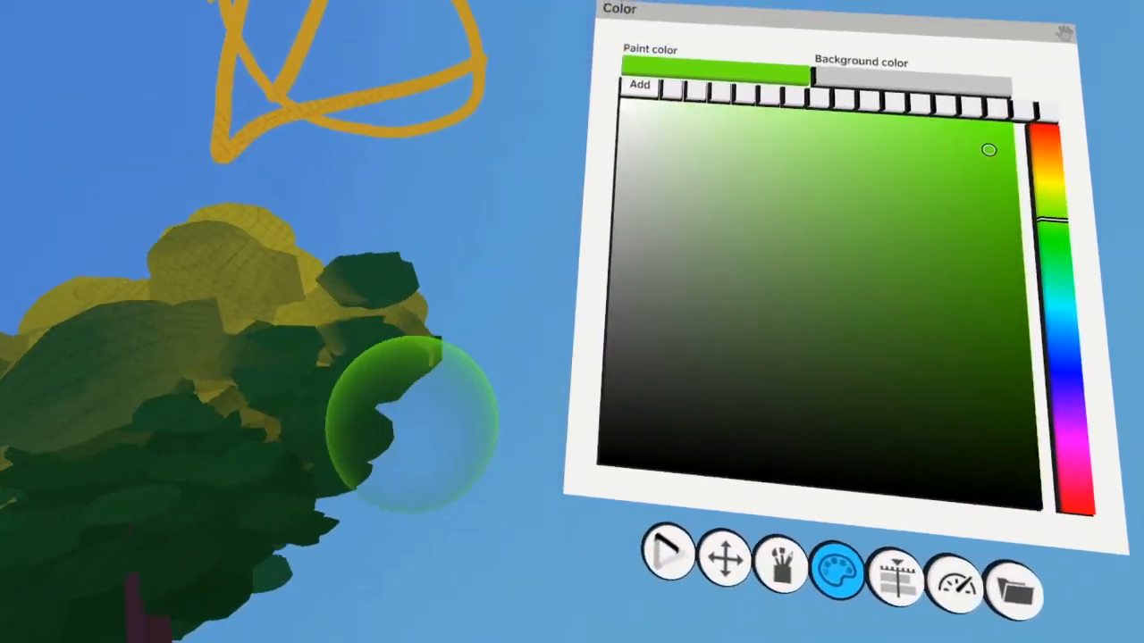
{"action": "mouse_move", "coordinate": [408, 417]}
{"action": "left_mouse_down"}
{"action": "mouse_move", "coordinate": [370, 357]}
{"action": "mouse_move", "coordinate": [485, 370]}
{"action": "mouse_move", "coordinate": [451, 398]}
{"action": "left_mouse_up"}
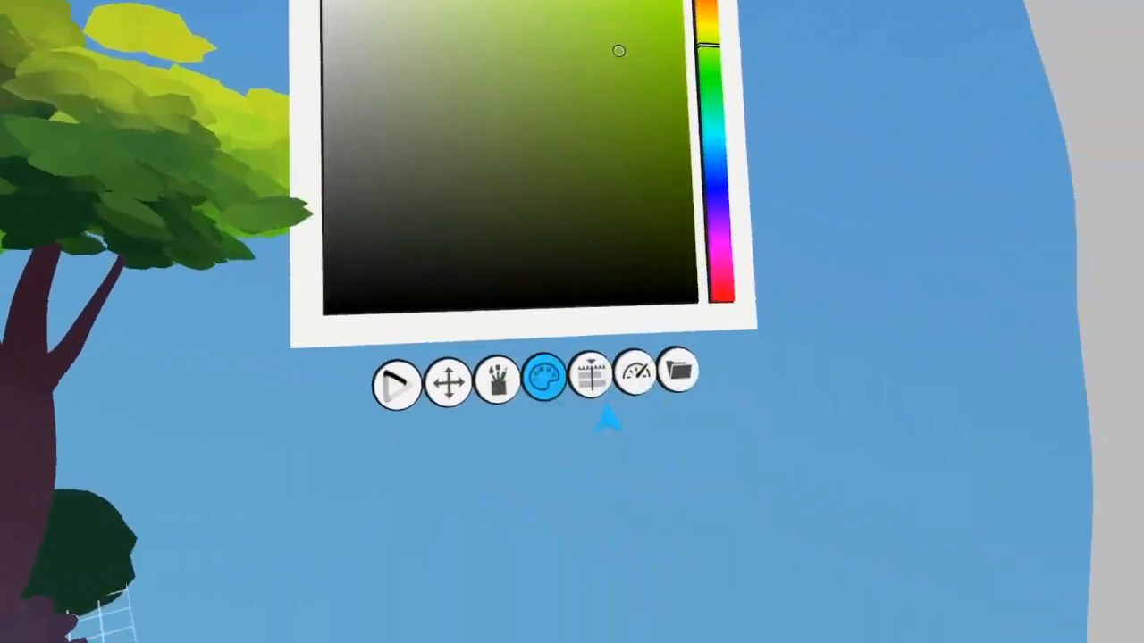
Select the Trees layer and colorize the trunk nearest the light with orange and muted reddish brown
{"action": "left_click", "coordinate": [599, 393]}
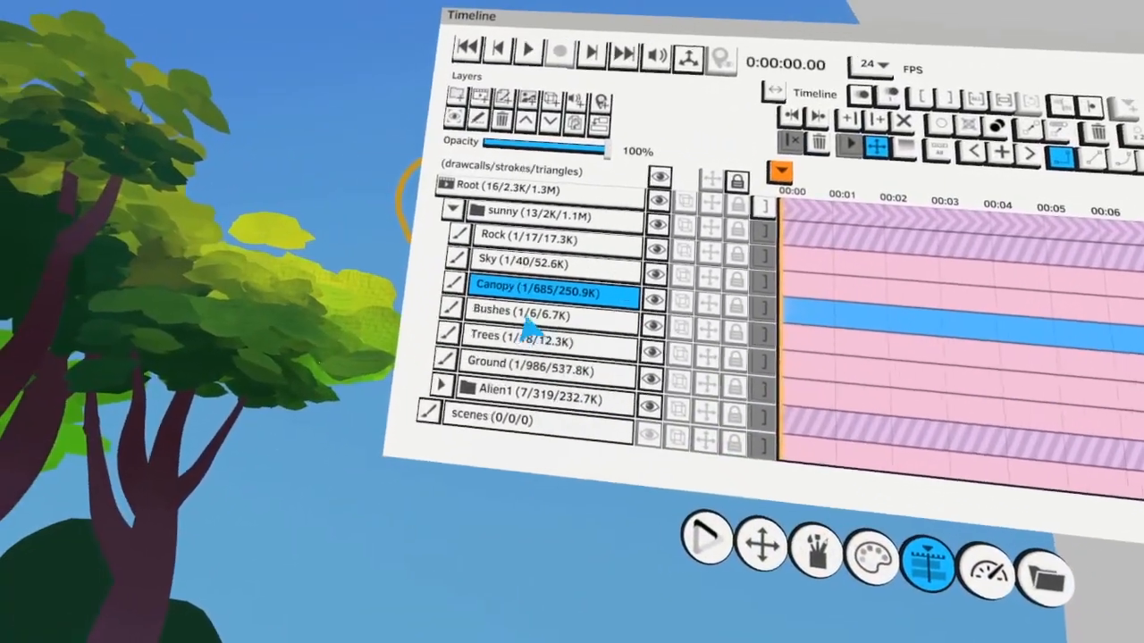
{"action": "left_click", "coordinate": [523, 338]}
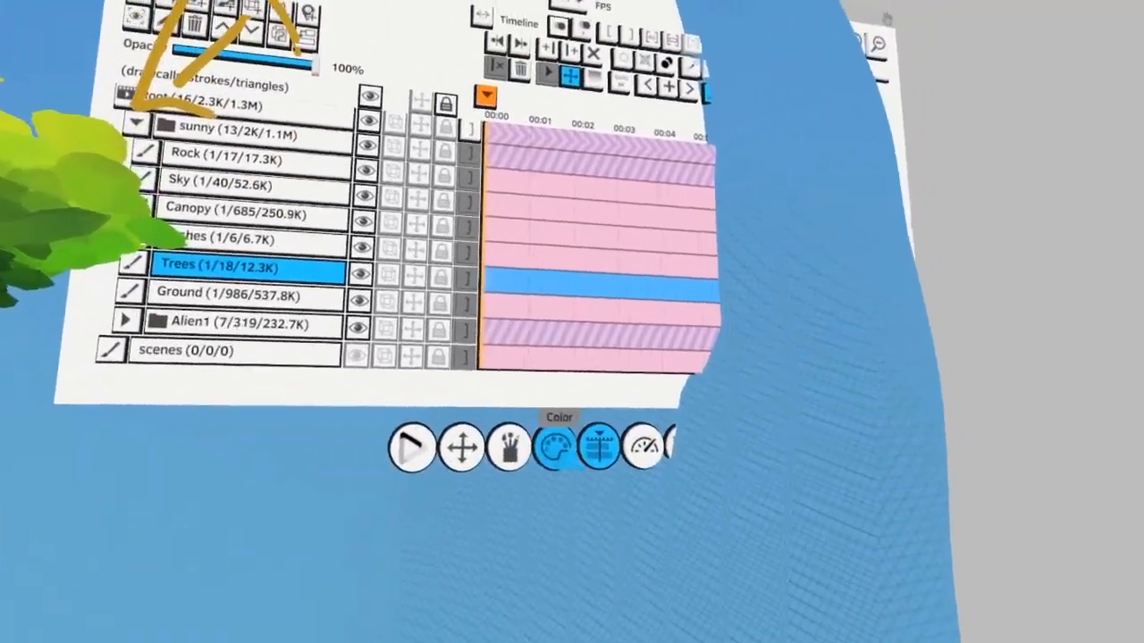
{"action": "left_click", "coordinate": [690, 420]}
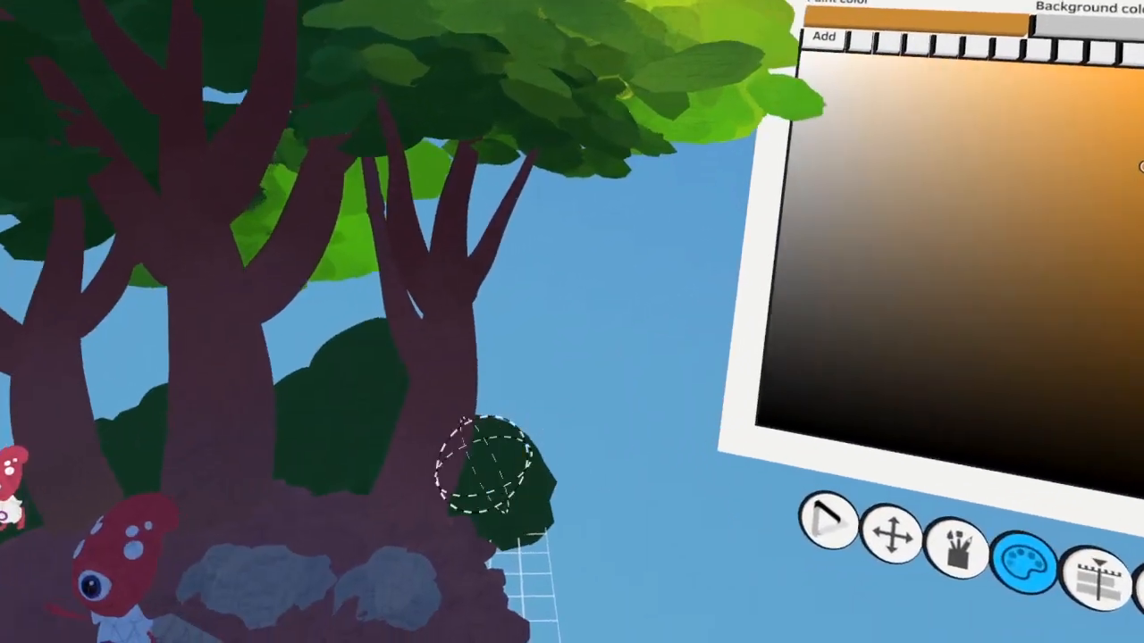
{"action": "mouse_move", "coordinate": [433, 429]}
{"action": "left_mouse_down"}
{"action": "mouse_move", "coordinate": [498, 340]}
{"action": "mouse_move", "coordinate": [485, 444]}
{"action": "left_mouse_up"}
{"action": "left_click", "coordinate": [461, 319]}
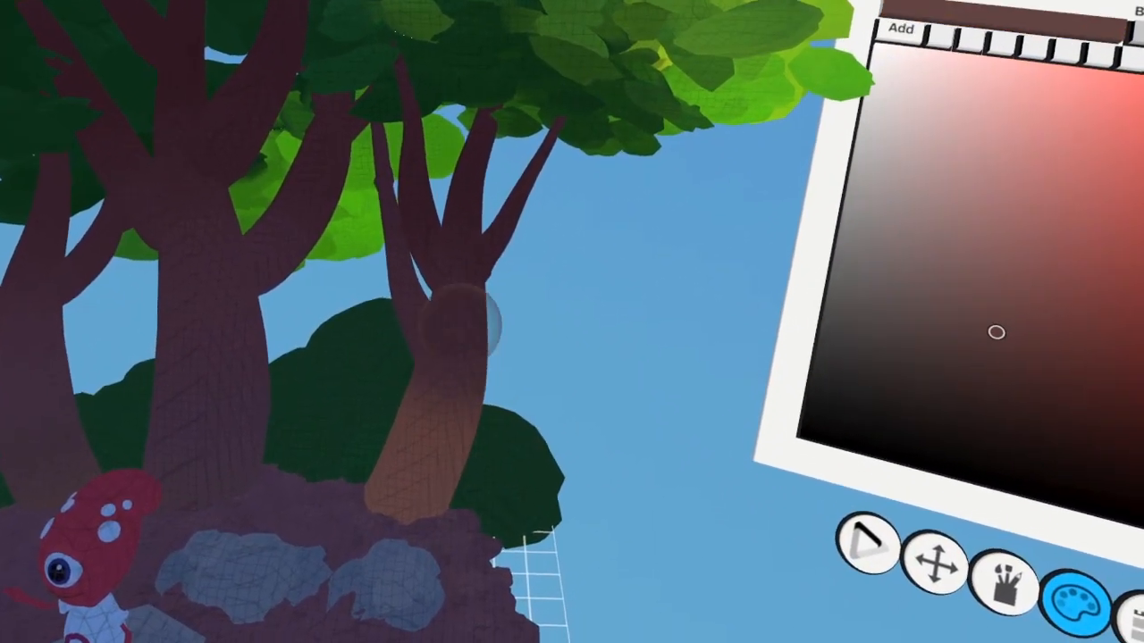
{"action": "left_click_drag", "start_coordinate": [462, 319], "coordinate": [480, 438]}
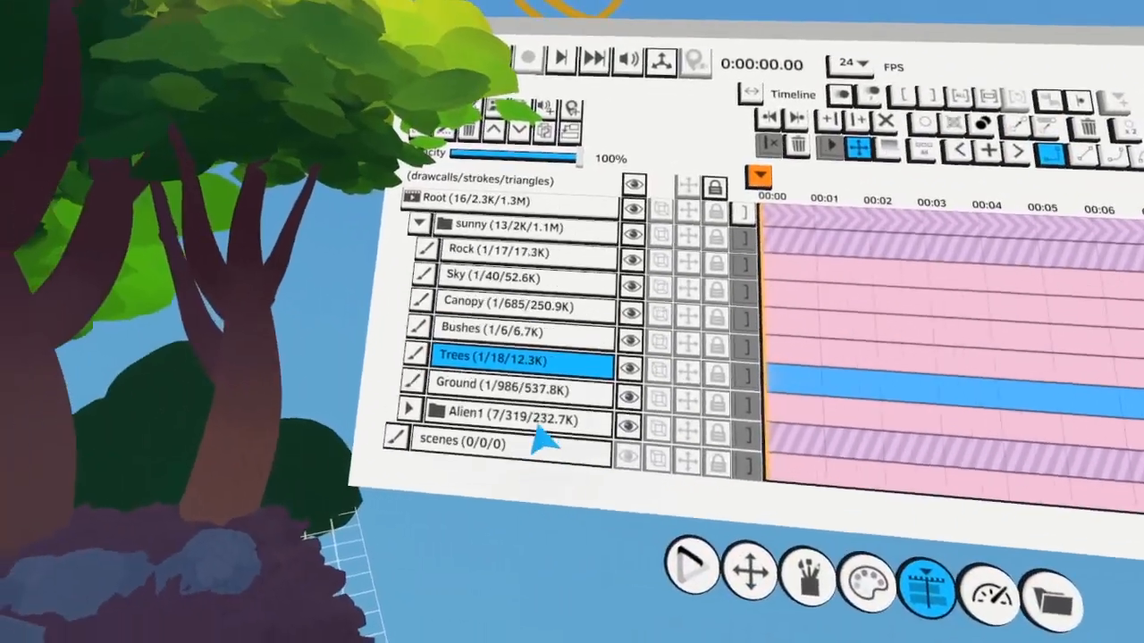
Select the Ground layer and colorize the ground near the trunk and in front of the large rock with orange and golden yellow
{"action": "left_click", "coordinate": [572, 315]}
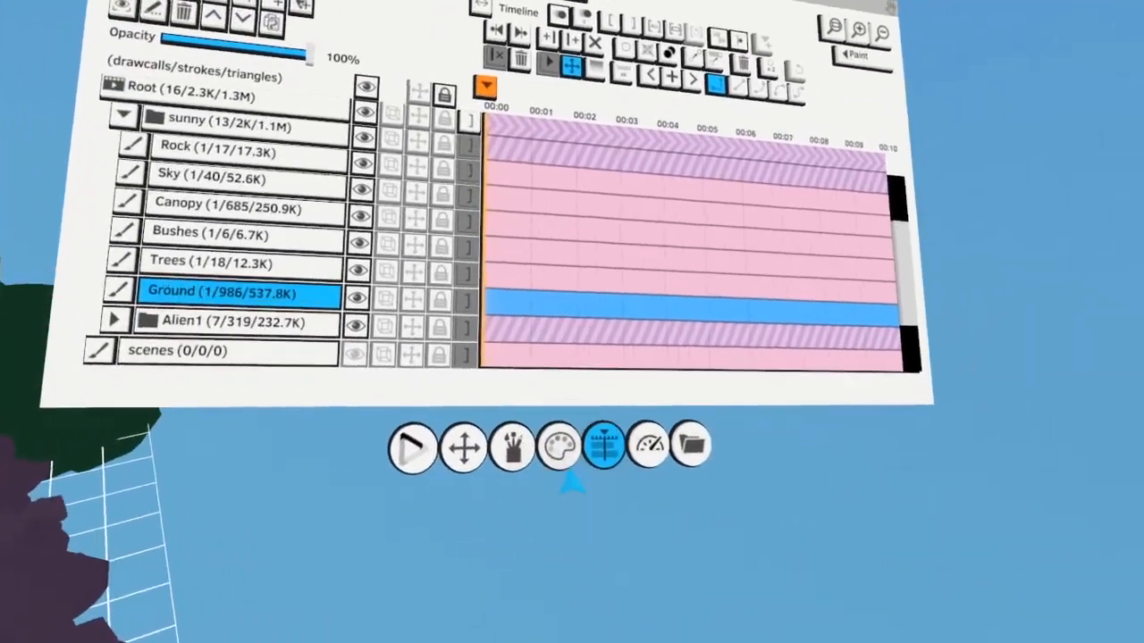
{"action": "left_click", "coordinate": [556, 490]}
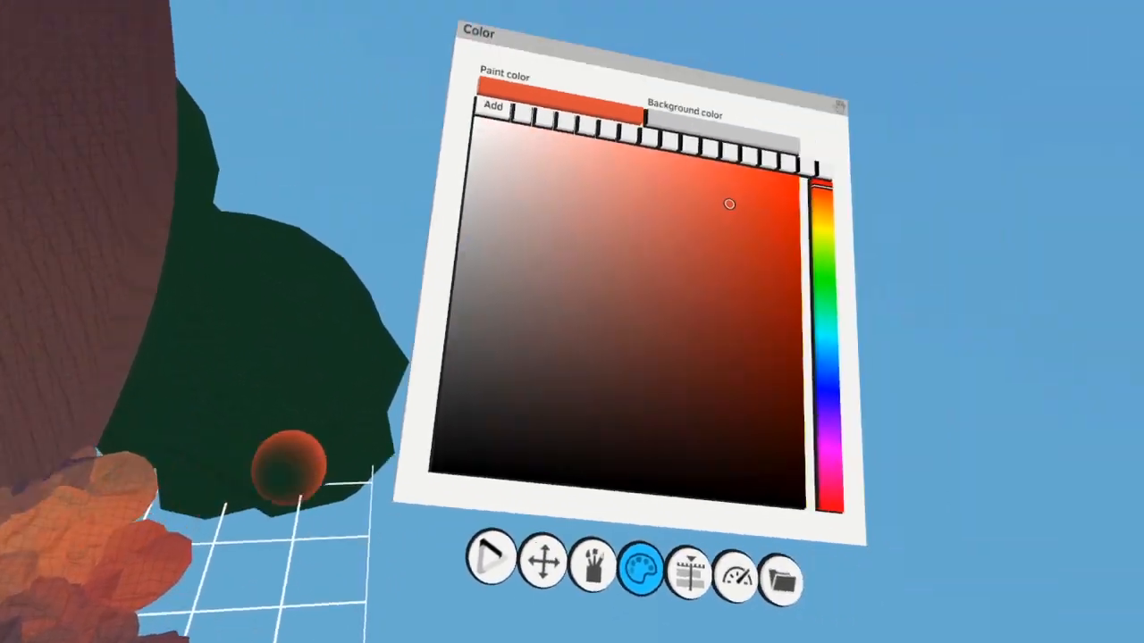
{"action": "left_click", "coordinate": [641, 267]}
{"action": "left_click", "coordinate": [685, 240]}
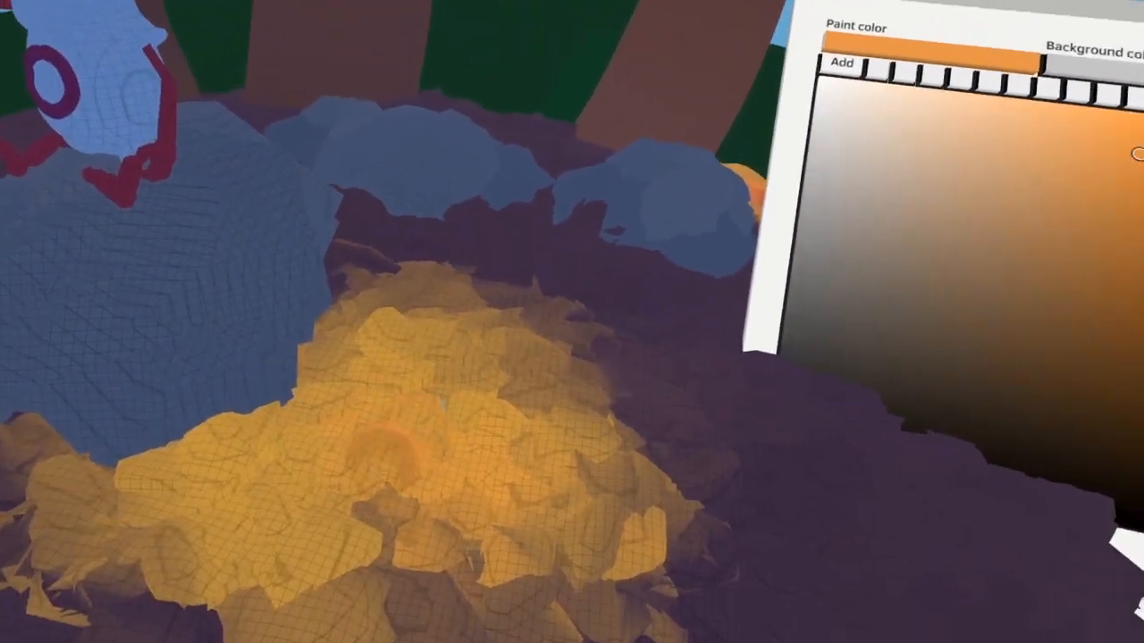
Paint a cluster of orange, ochre, reddish brown and red-orange color swatches beside the ground
{"action": "left_click", "coordinate": [549, 481]}
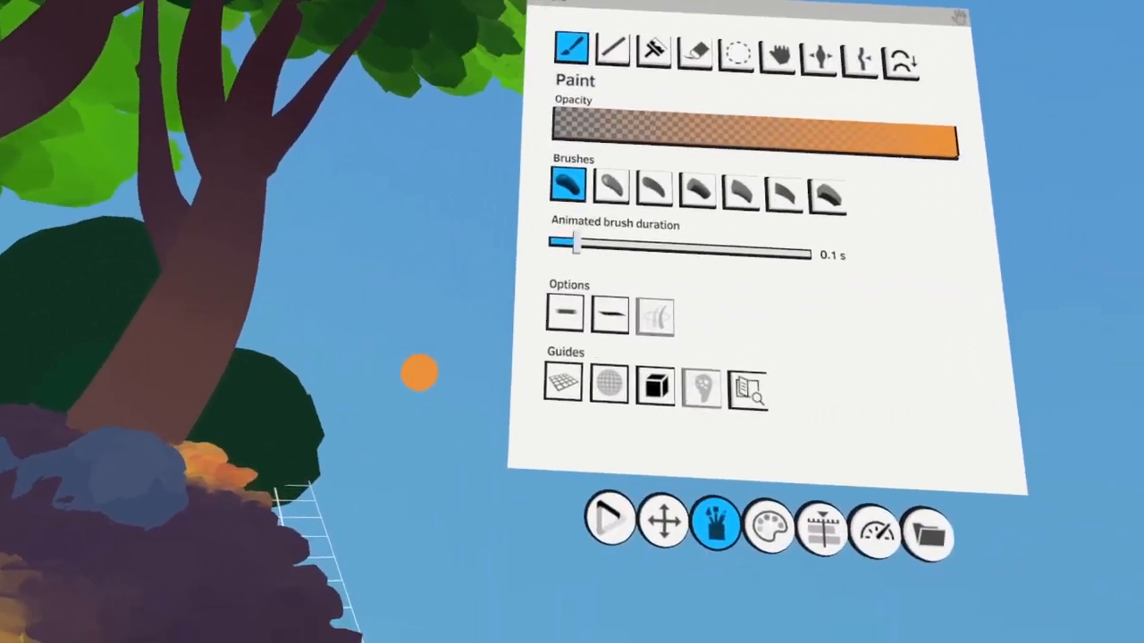
{"action": "left_click", "coordinate": [546, 457]}
{"action": "left_click", "coordinate": [514, 256]}
{"action": "mouse_move", "coordinate": [362, 427]}
{"action": "left_mouse_down"}
{"action": "mouse_move", "coordinate": [391, 402]}
{"action": "mouse_move", "coordinate": [418, 404]}
{"action": "mouse_move", "coordinate": [401, 396]}
{"action": "mouse_move", "coordinate": [344, 463]}
{"action": "left_mouse_up"}
{"action": "left_click", "coordinate": [632, 225]}
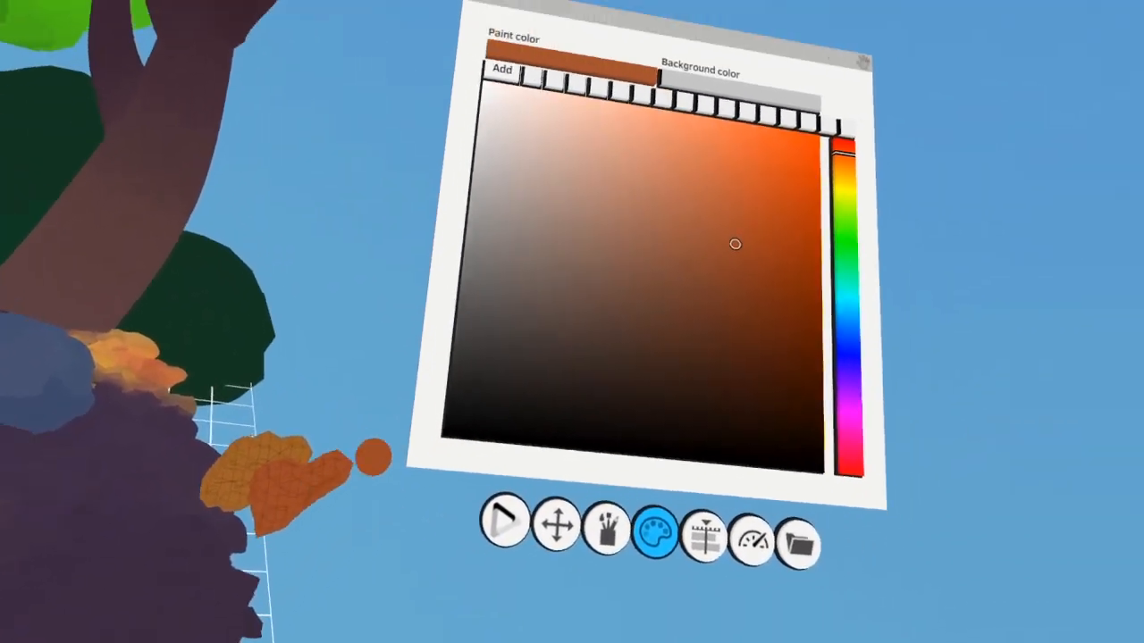
{"action": "left_click", "coordinate": [644, 232]}
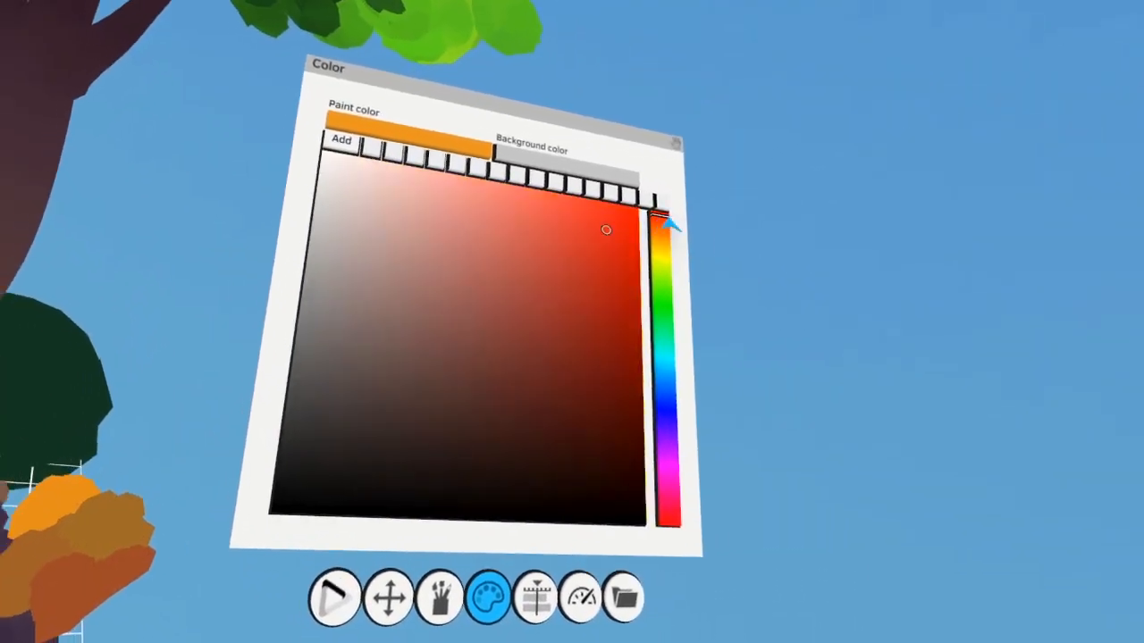
{"action": "left_click", "coordinate": [666, 219]}
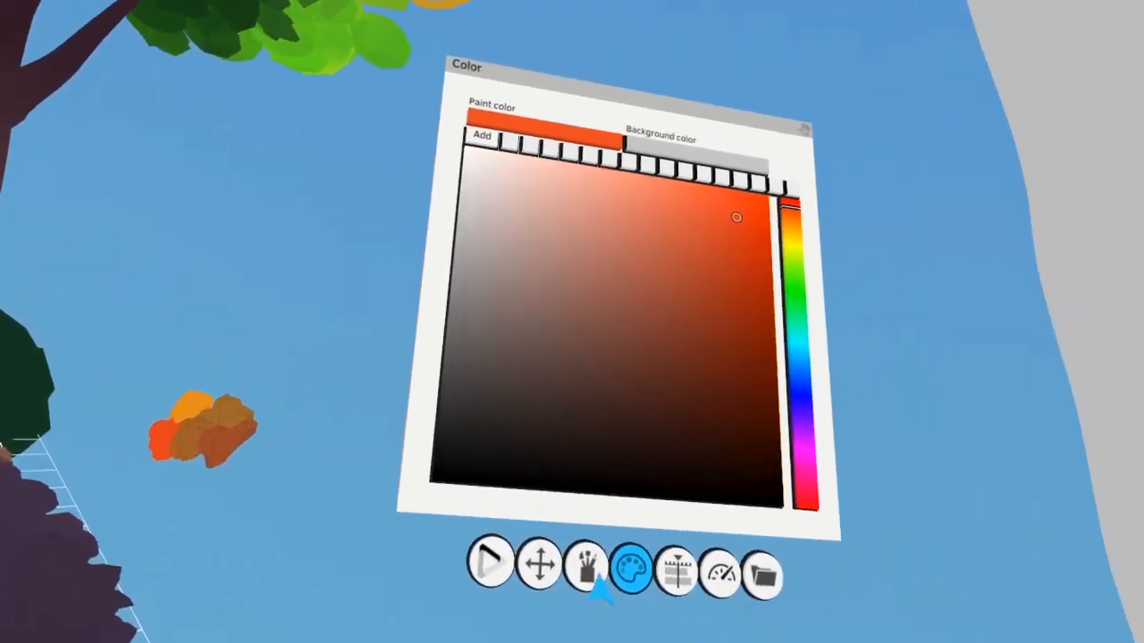
Colorize the sunlit ground patch in Normal (RGB) mode with red-orange, orange and brown, spreading the warm tones over its edges
{"action": "left_click", "coordinate": [594, 577]}
{"action": "left_click", "coordinate": [564, 233]}
{"action": "left_click_drag", "start_coordinate": [394, 456], "coordinate": [404, 536]}
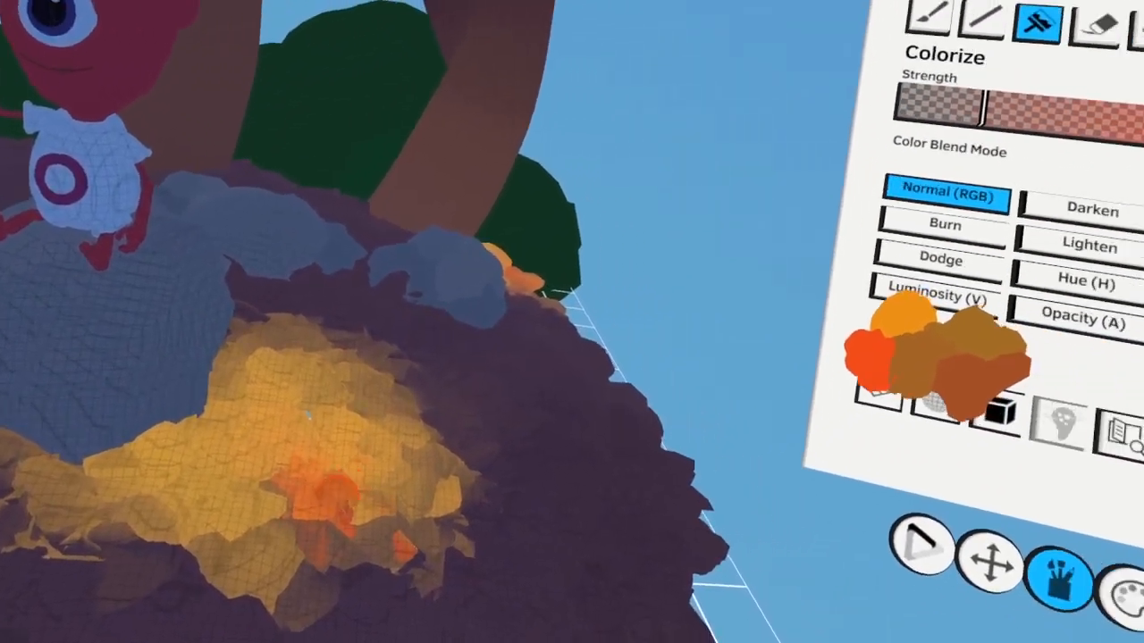
{"action": "left_click", "coordinate": [464, 374]}
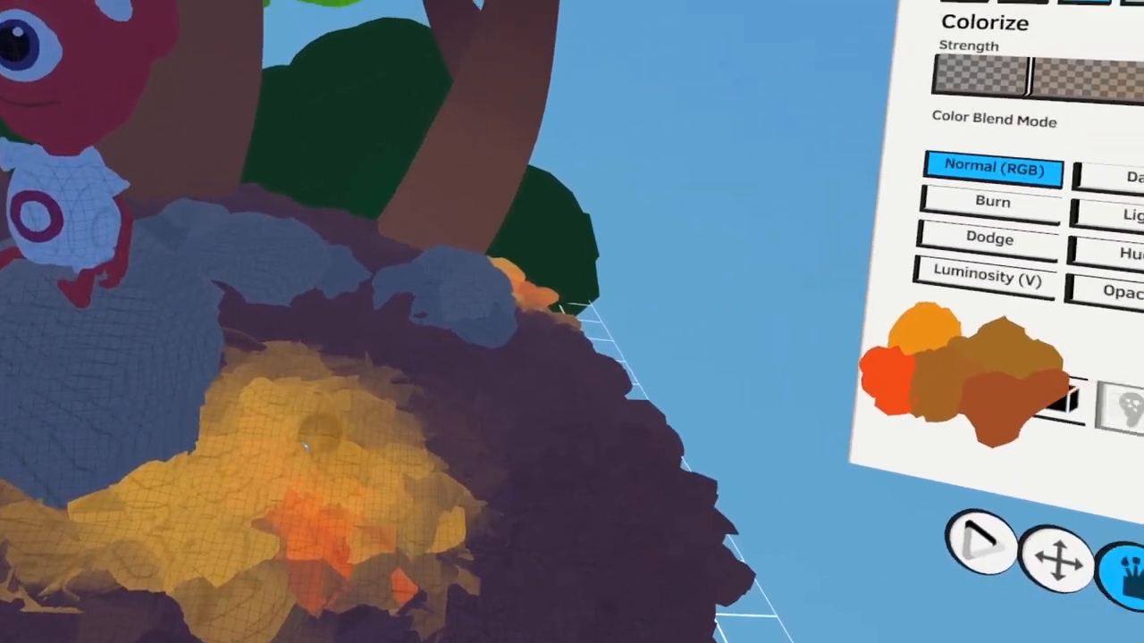
{"action": "left_click", "coordinate": [483, 393]}
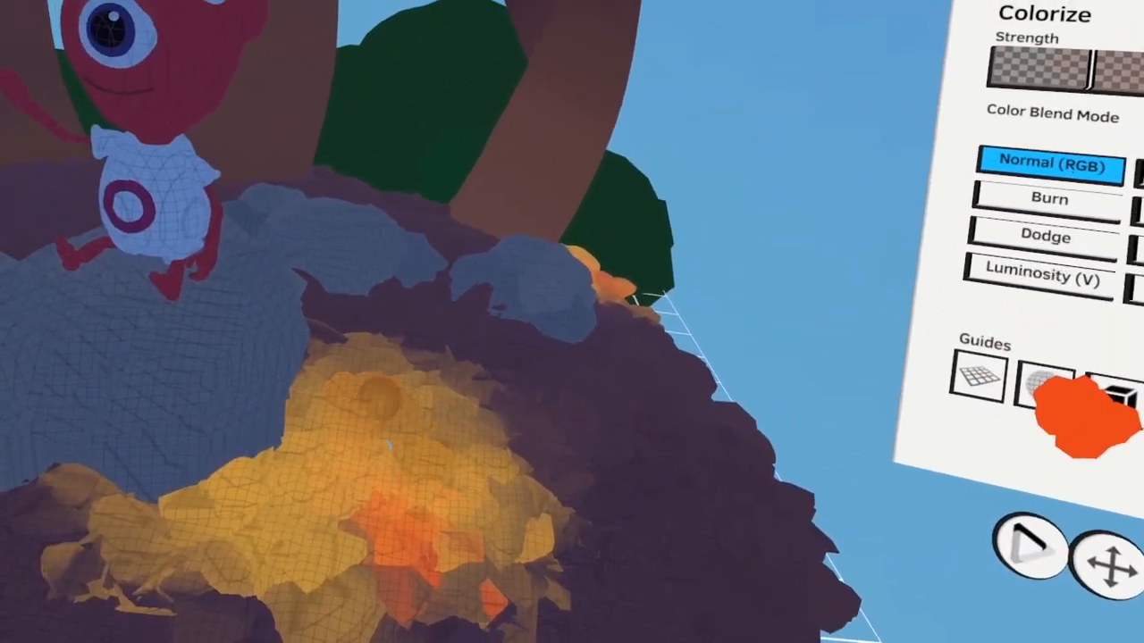
{"action": "mouse_move", "coordinate": [326, 402]}
{"action": "left_mouse_down"}
{"action": "mouse_move", "coordinate": [436, 416]}
{"action": "mouse_move", "coordinate": [521, 458]}
{"action": "mouse_move", "coordinate": [250, 499]}
{"action": "left_mouse_up"}
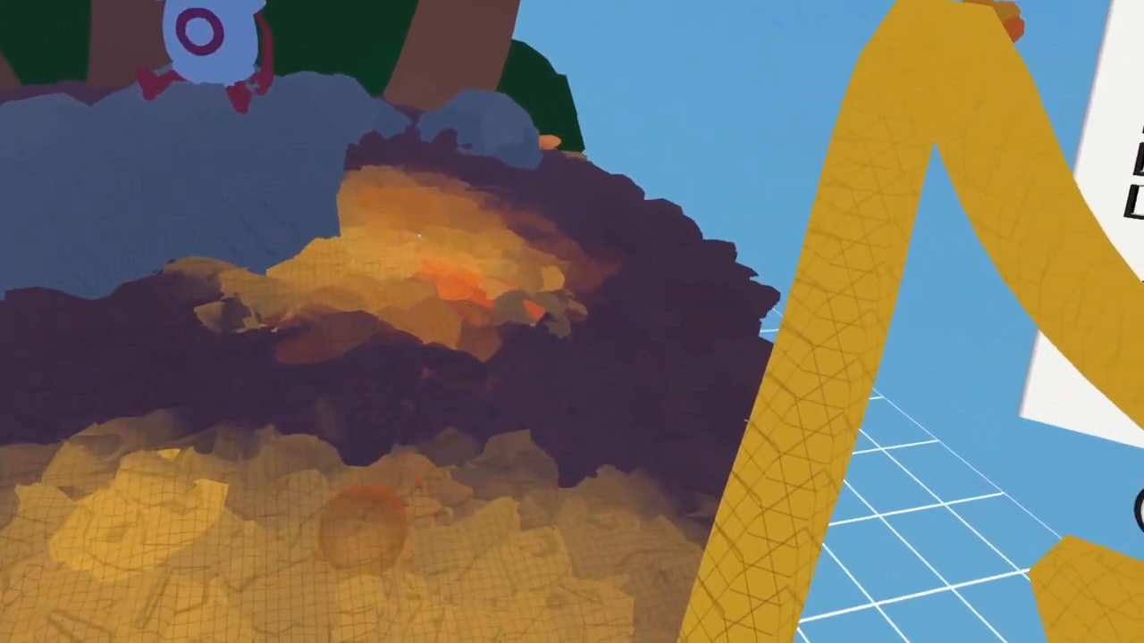
{"action": "mouse_move", "coordinate": [363, 523]}
{"action": "left_mouse_down"}
{"action": "mouse_move", "coordinate": [441, 506]}
{"action": "mouse_move", "coordinate": [351, 490]}
{"action": "left_mouse_up"}
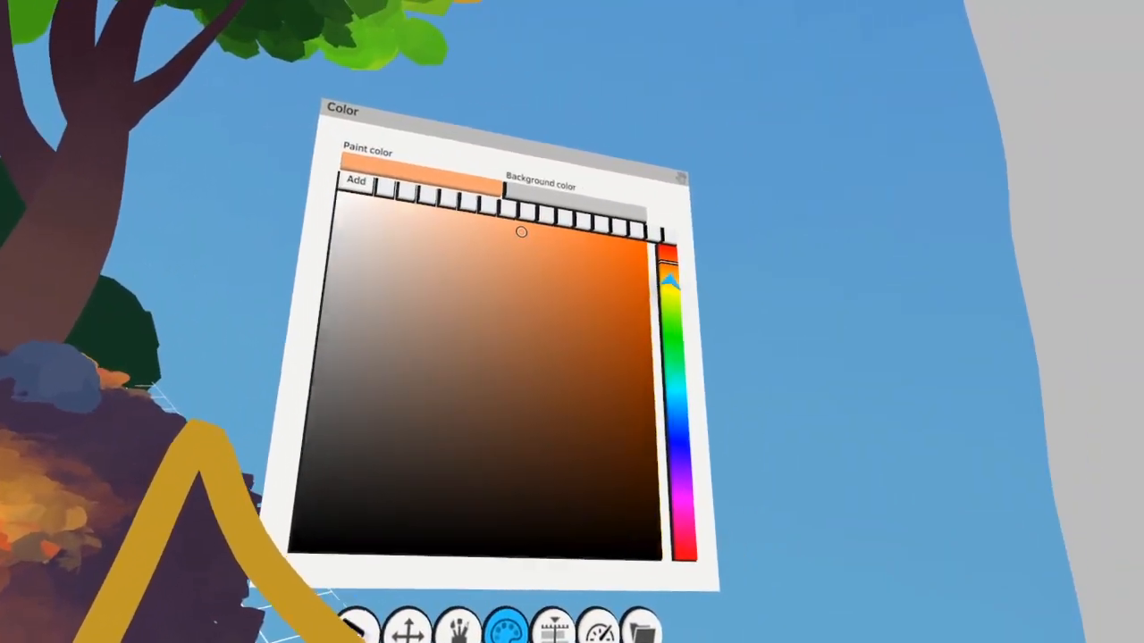
Pick a light orange and blend it into the ground's lit area, undoing the stray yellow stroke
{"action": "left_click", "coordinate": [671, 276]}
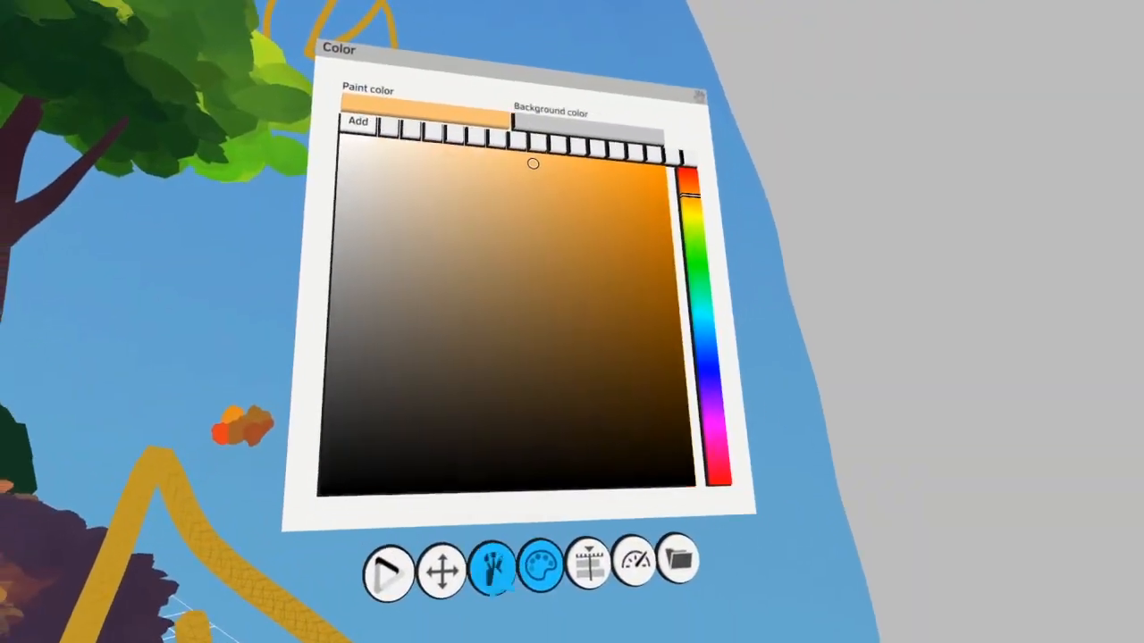
{"action": "left_click", "coordinate": [497, 576]}
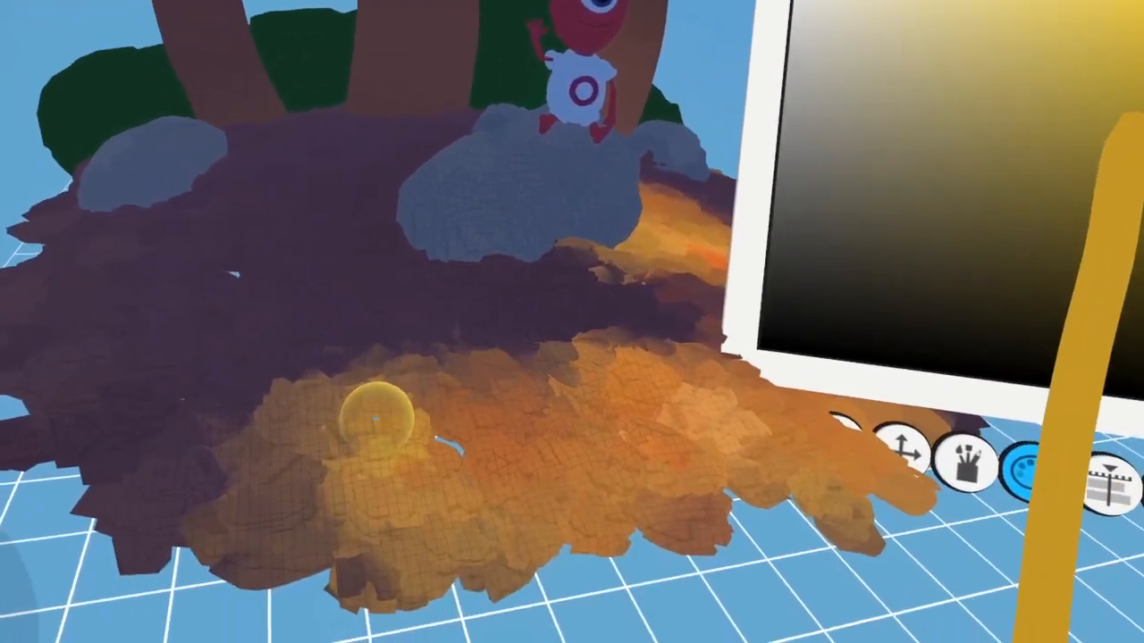
{"action": "mouse_move", "coordinate": [375, 413]}
{"action": "left_mouse_down"}
{"action": "mouse_move", "coordinate": [436, 432]}
{"action": "mouse_move", "coordinate": [345, 452]}
{"action": "left_mouse_up"}
{"action": "key", "text": "ctrl+z"}
{"action": "left_click", "coordinate": [713, 247]}
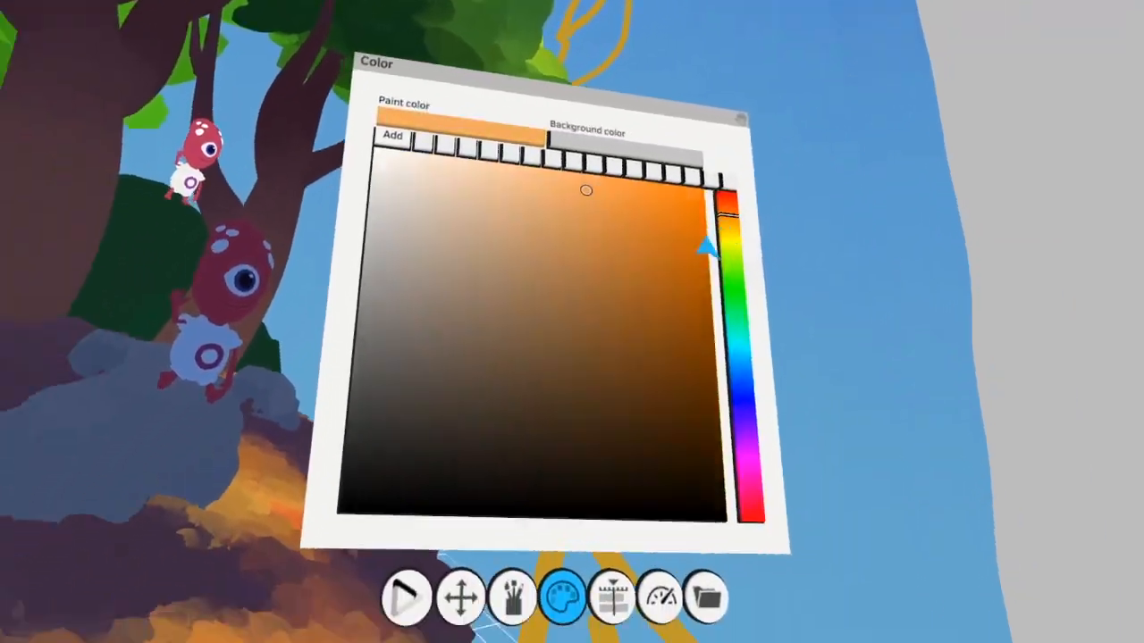
{"action": "left_click_drag", "start_coordinate": [401, 414], "coordinate": [384, 398]}
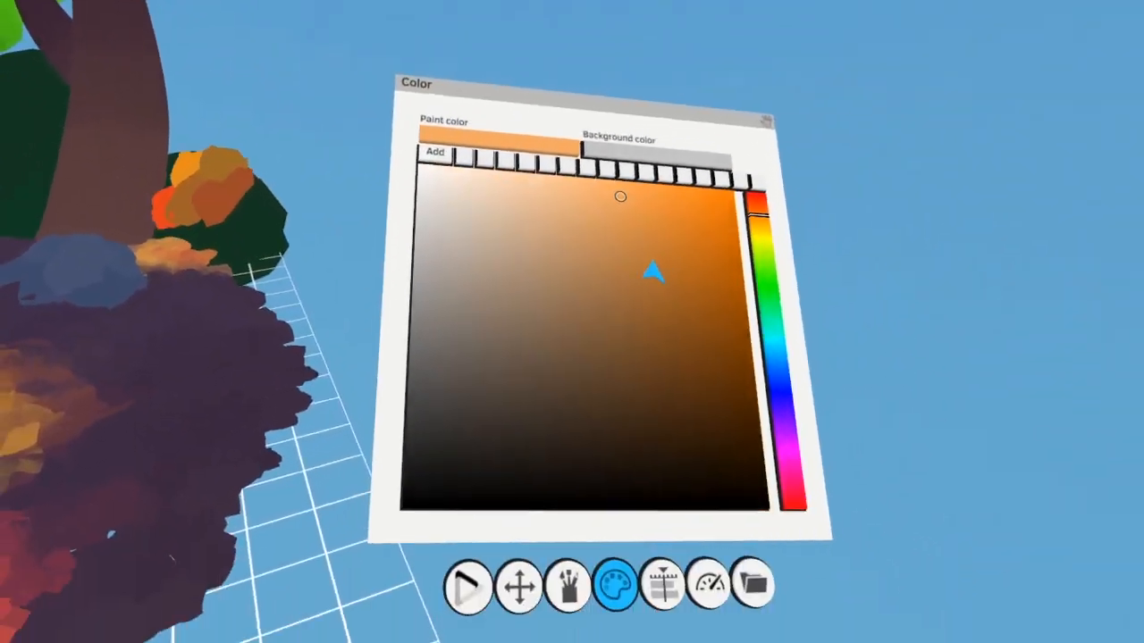
Try colorizing with the Dodge blend mode and a muted red, and pick a light peach orange paint color
{"action": "left_click", "coordinate": [568, 586]}
{"action": "left_click", "coordinate": [555, 254]}
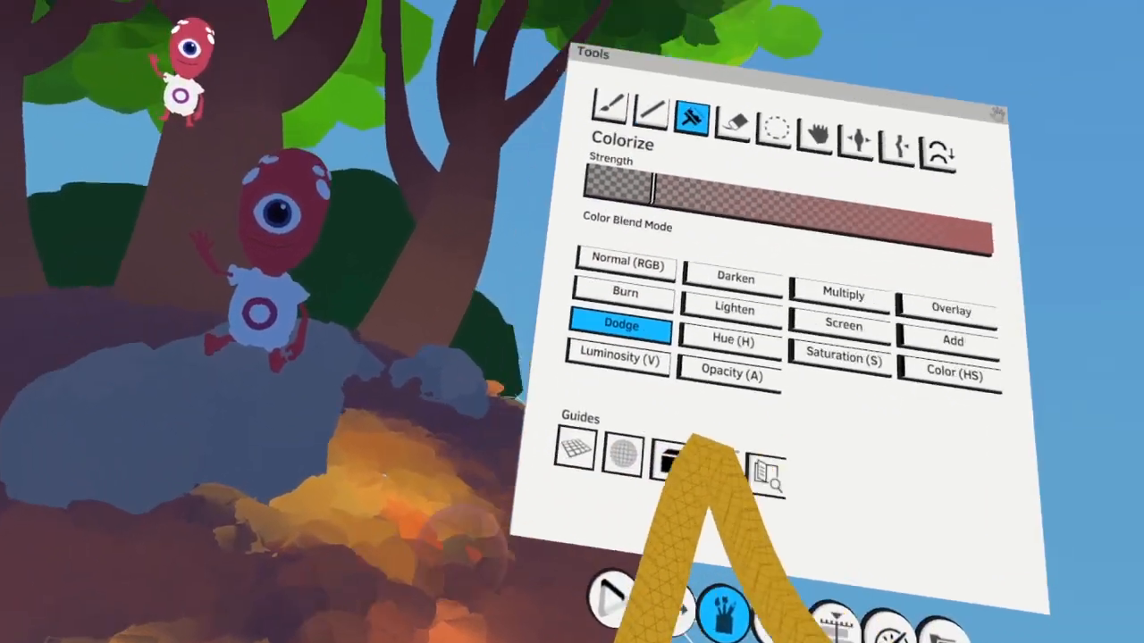
{"action": "left_click", "coordinate": [590, 258]}
{"action": "left_click", "coordinate": [518, 559]}
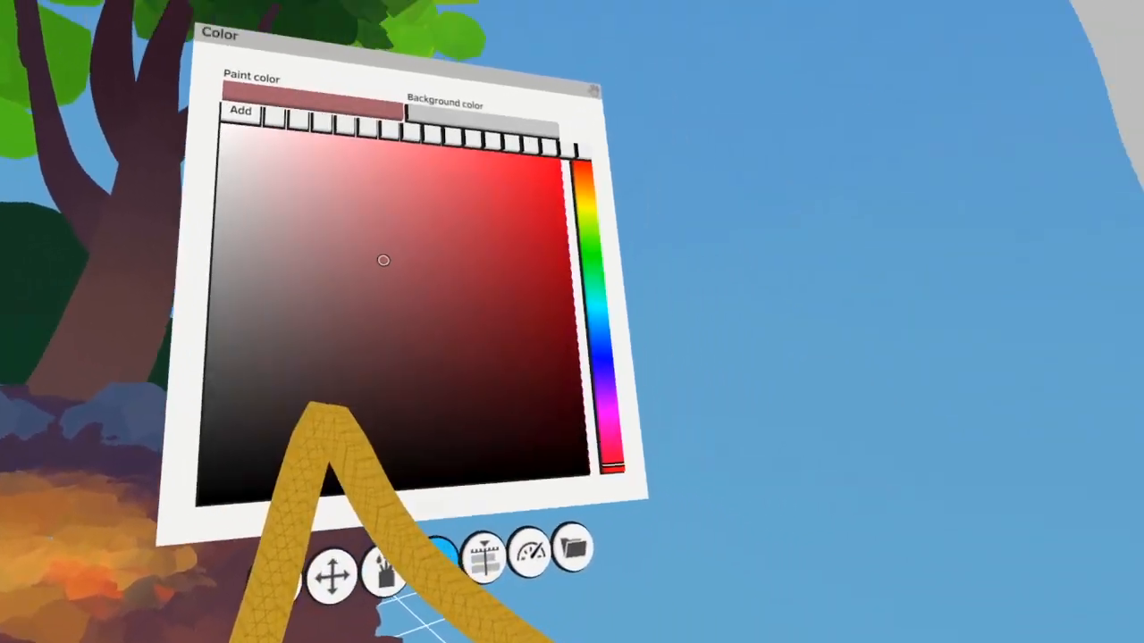
{"action": "left_click", "coordinate": [554, 228]}
{"action": "left_click", "coordinate": [500, 245]}
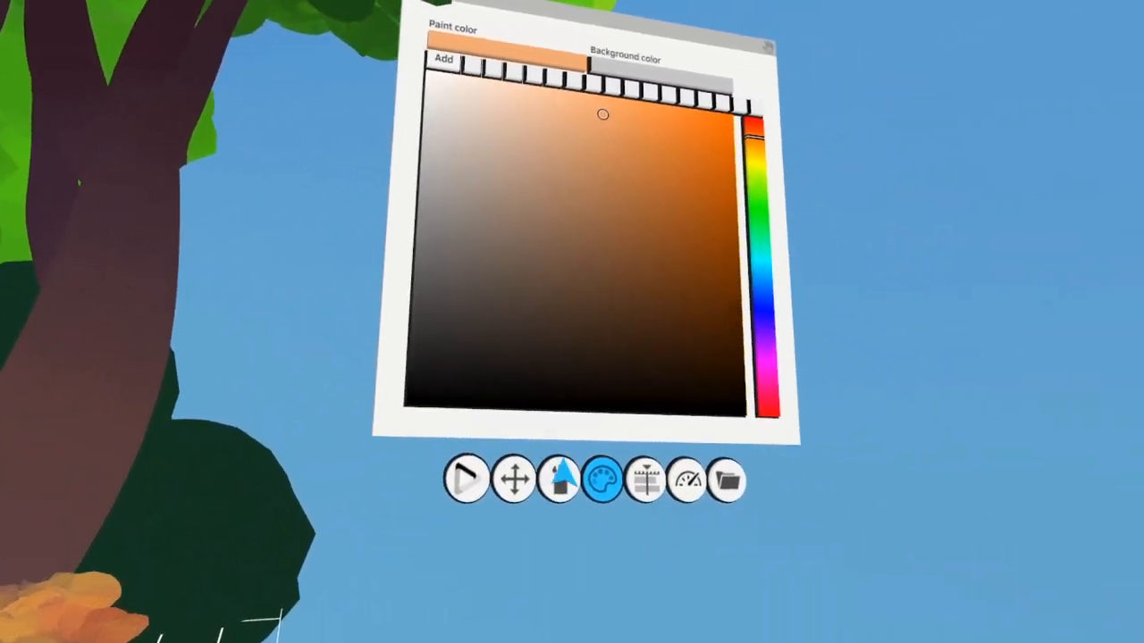
Colorize the light-facing branches of the center and right trees with orange in Normal (RGB) mode
{"action": "left_click", "coordinate": [562, 474]}
{"action": "left_click", "coordinate": [496, 233]}
{"action": "left_click", "coordinate": [450, 417]}
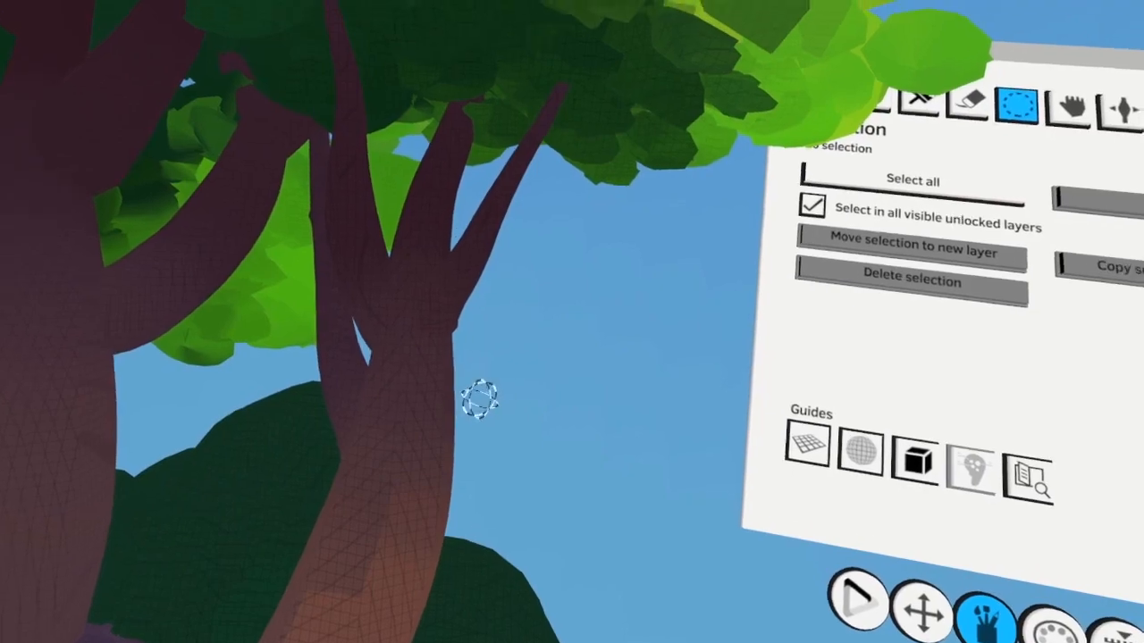
{"action": "left_click", "coordinate": [480, 398]}
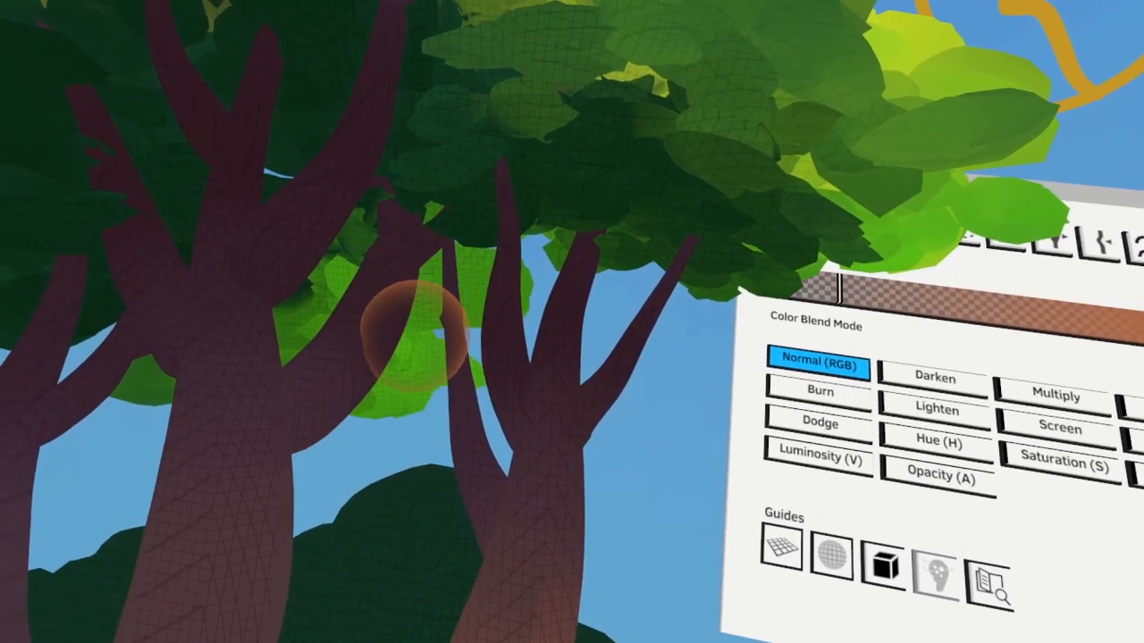
{"action": "left_click", "coordinate": [453, 366]}
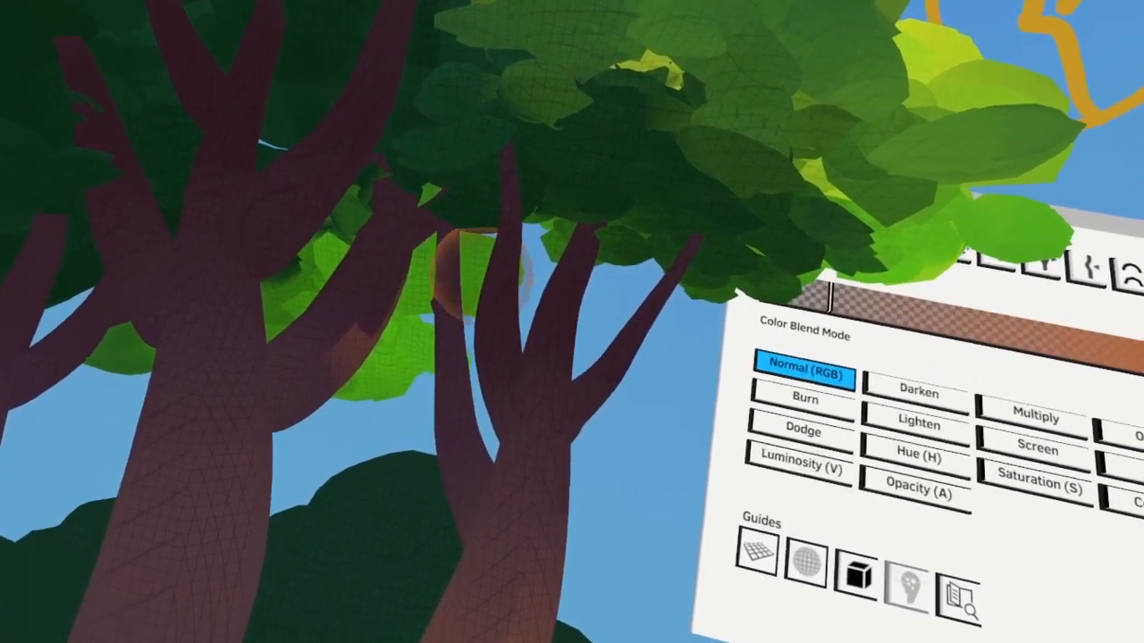
{"action": "left_click_drag", "start_coordinate": [480, 273], "coordinate": [469, 259]}
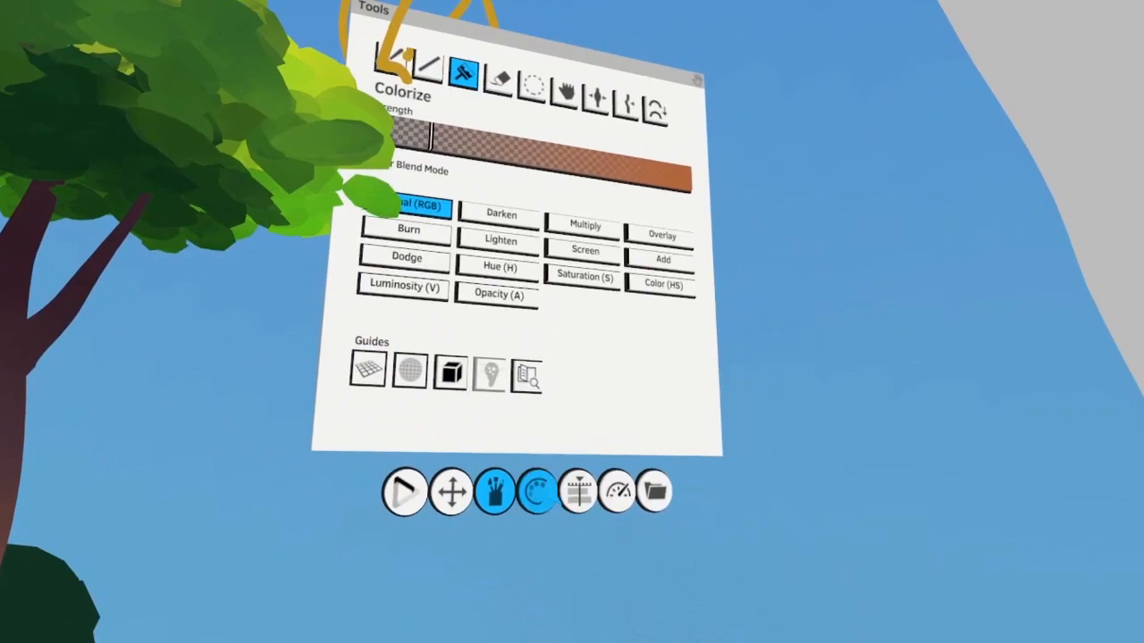
Add orange highlights to the left tree's inner branch and the light-facing side of its trunk
{"action": "left_click", "coordinate": [534, 490]}
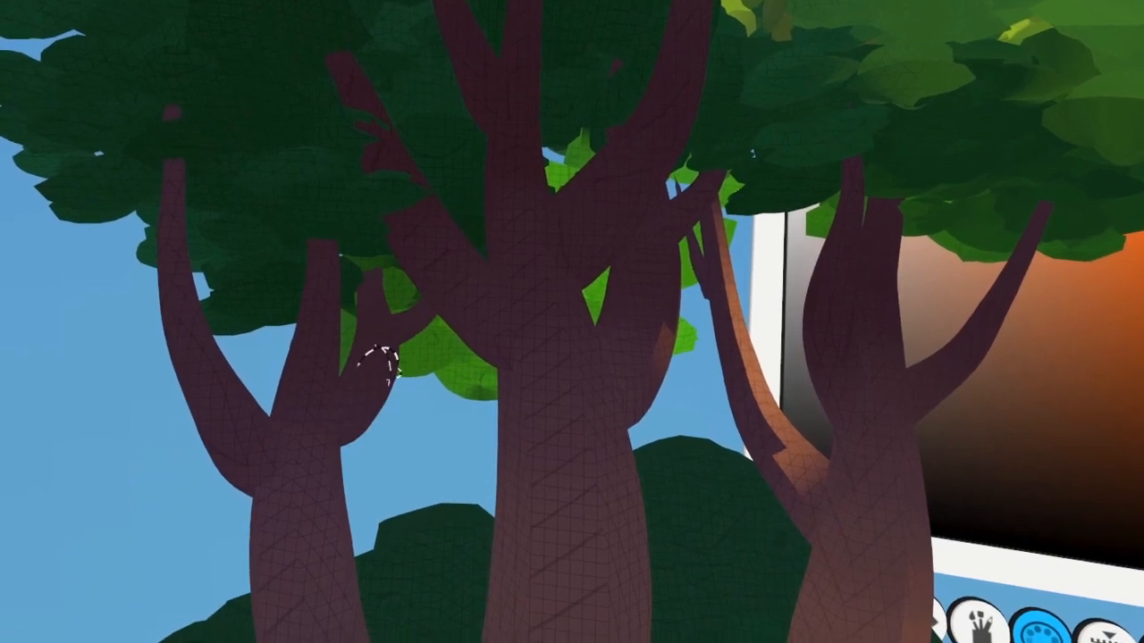
{"action": "mouse_move", "coordinate": [406, 393]}
{"action": "left_mouse_down"}
{"action": "mouse_move", "coordinate": [381, 408]}
{"action": "mouse_move", "coordinate": [464, 364]}
{"action": "left_mouse_up"}
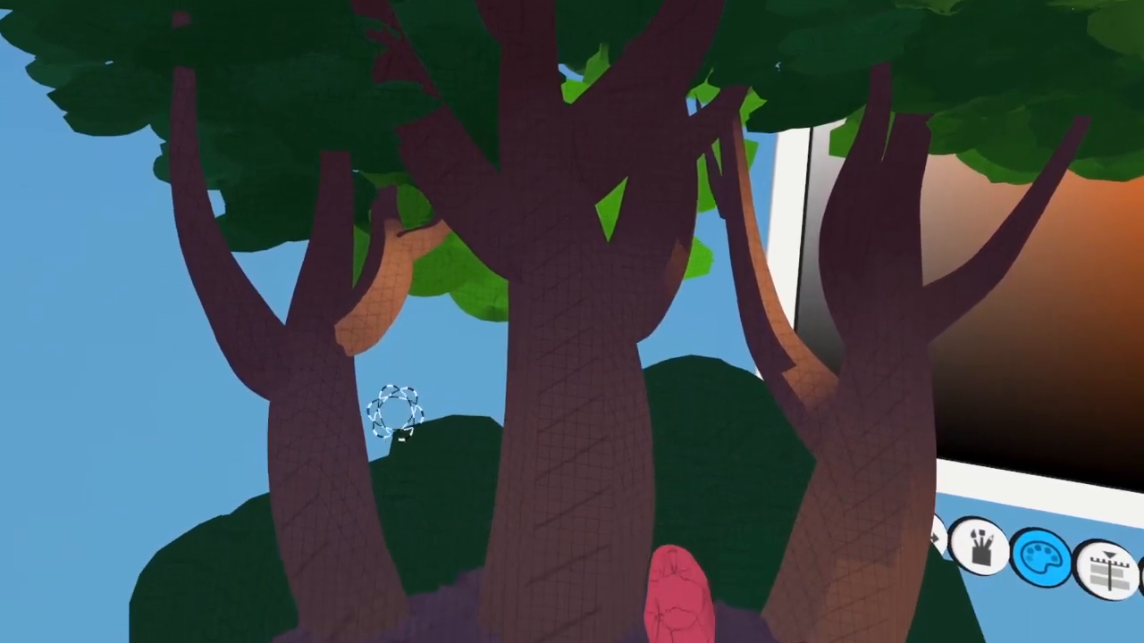
{"action": "left_click_drag", "start_coordinate": [378, 352], "coordinate": [346, 385]}
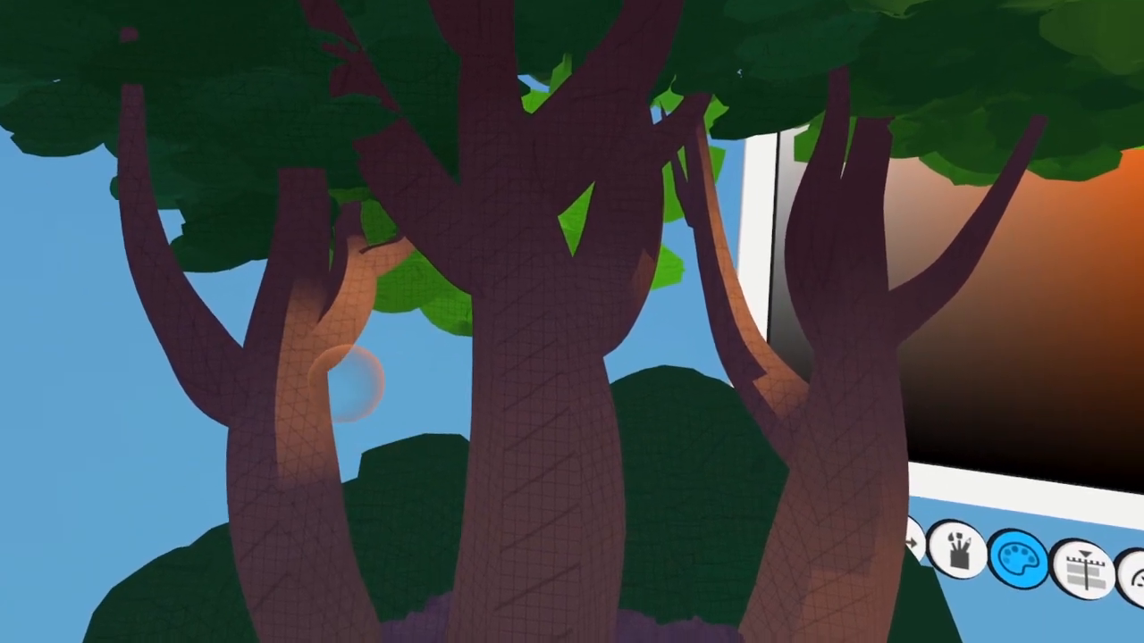
{"action": "scroll", "coordinate": [335, 409], "scroll_direction": "down", "scroll_amount": 10}
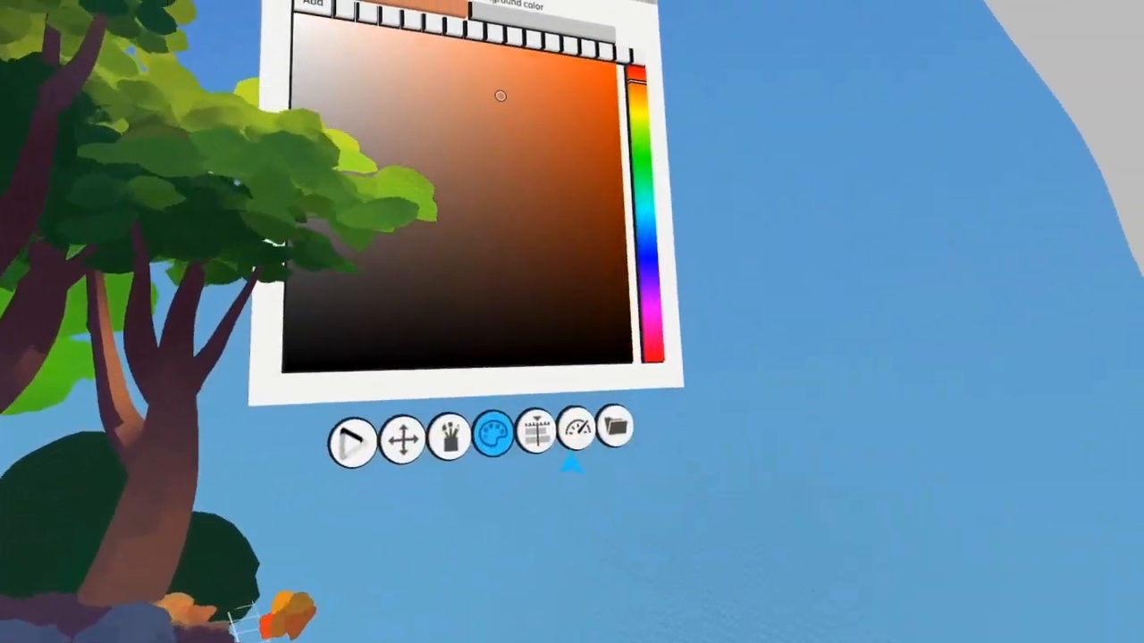
Select the Bushes layer and color the bush nearest the light with olive and bright yellow-green
{"action": "left_click", "coordinate": [536, 431]}
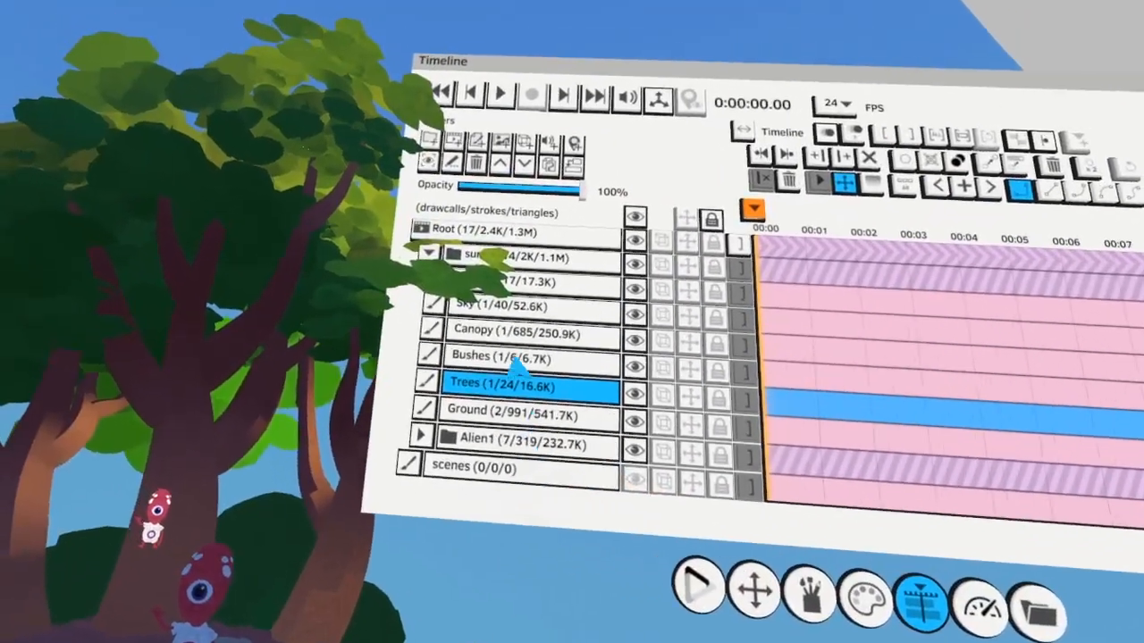
{"action": "left_click", "coordinate": [518, 357]}
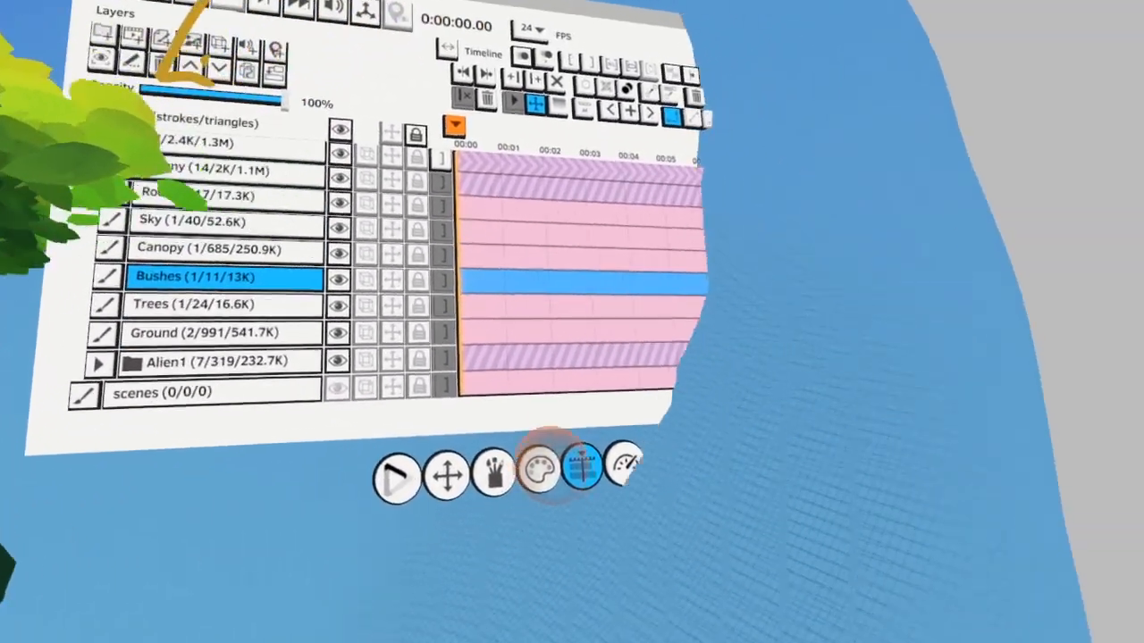
{"action": "left_click", "coordinate": [539, 468]}
{"action": "left_click", "coordinate": [644, 312]}
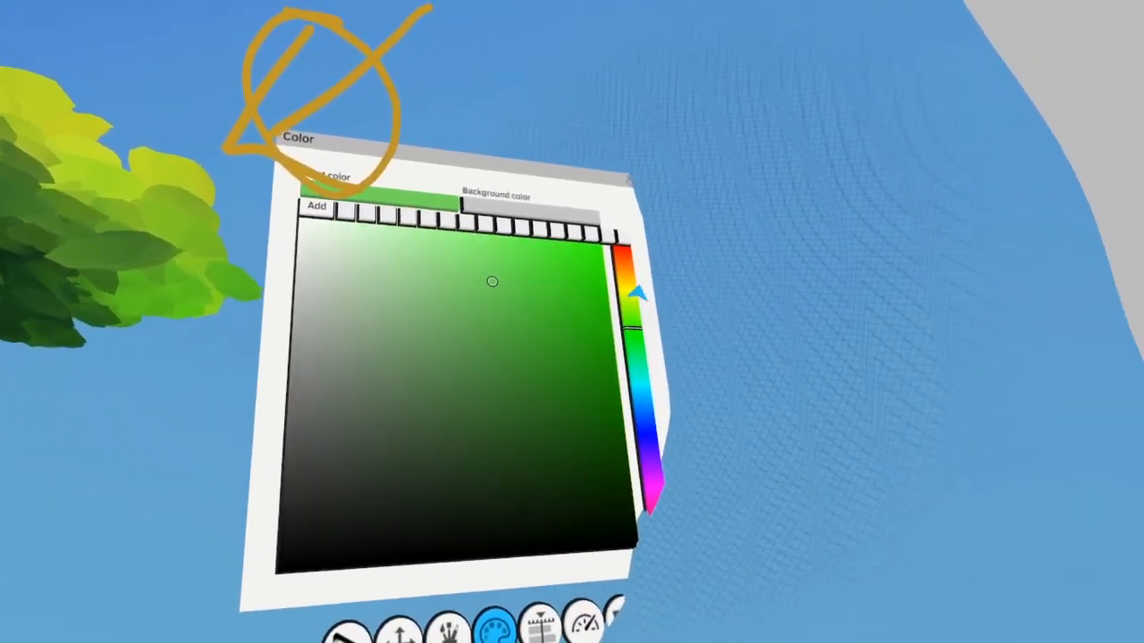
{"action": "left_click", "coordinate": [642, 292]}
{"action": "left_click", "coordinate": [646, 305]}
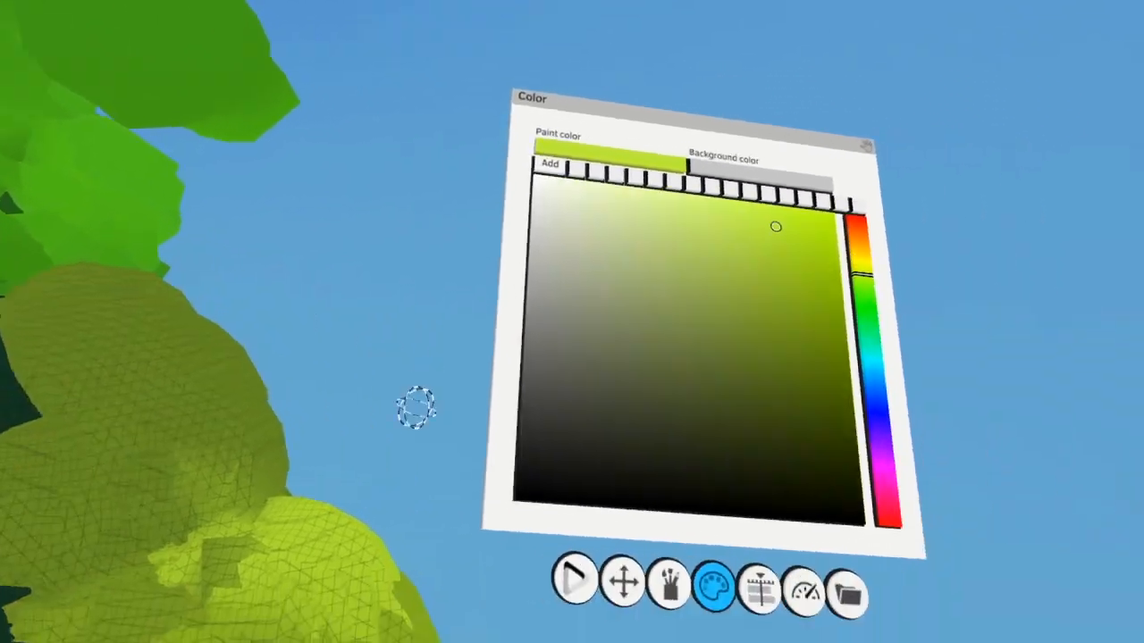
Switch to the Paint tool and add darker olive yellow-green to the bushes behind the trunks
{"action": "left_click", "coordinate": [565, 582]}
{"action": "left_click", "coordinate": [543, 199]}
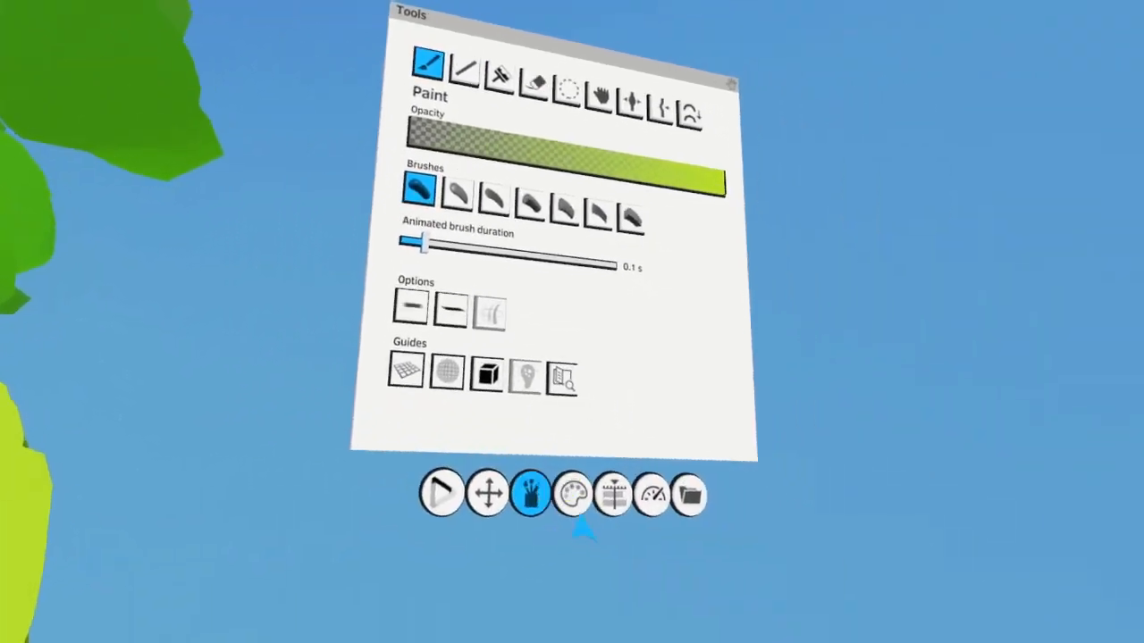
{"action": "left_click", "coordinate": [574, 494]}
{"action": "left_click", "coordinate": [345, 414]}
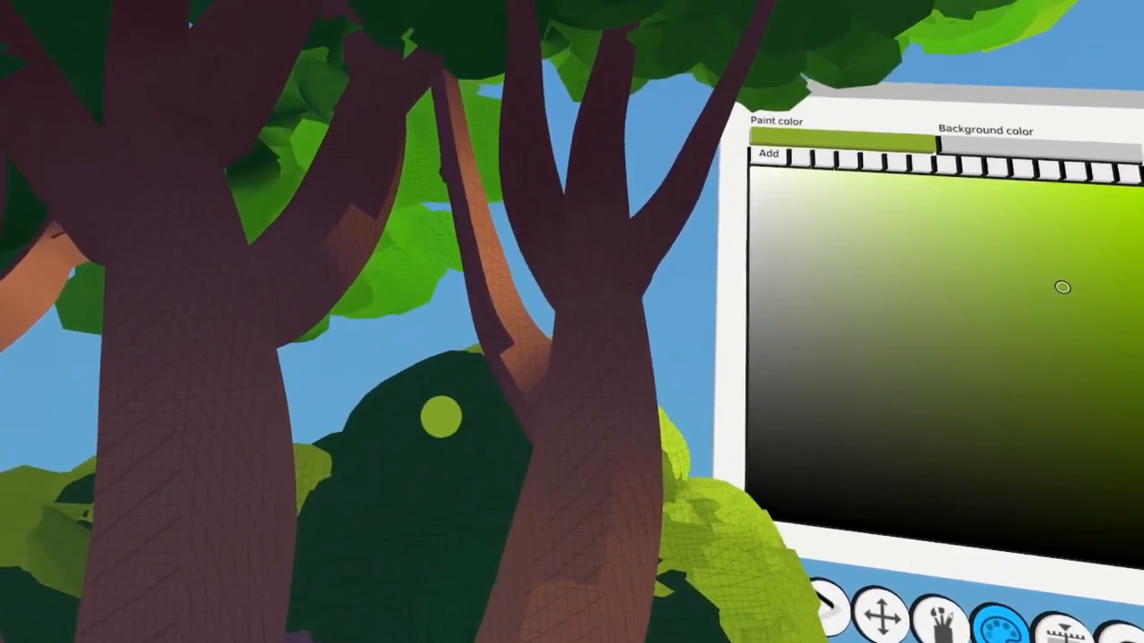
{"action": "left_click", "coordinate": [420, 375]}
Colorize the shaded bushes with dark green in Normal (RGB) mode and select the Canopy layer
{"action": "left_click", "coordinate": [582, 357]}
{"action": "left_click", "coordinate": [511, 554]}
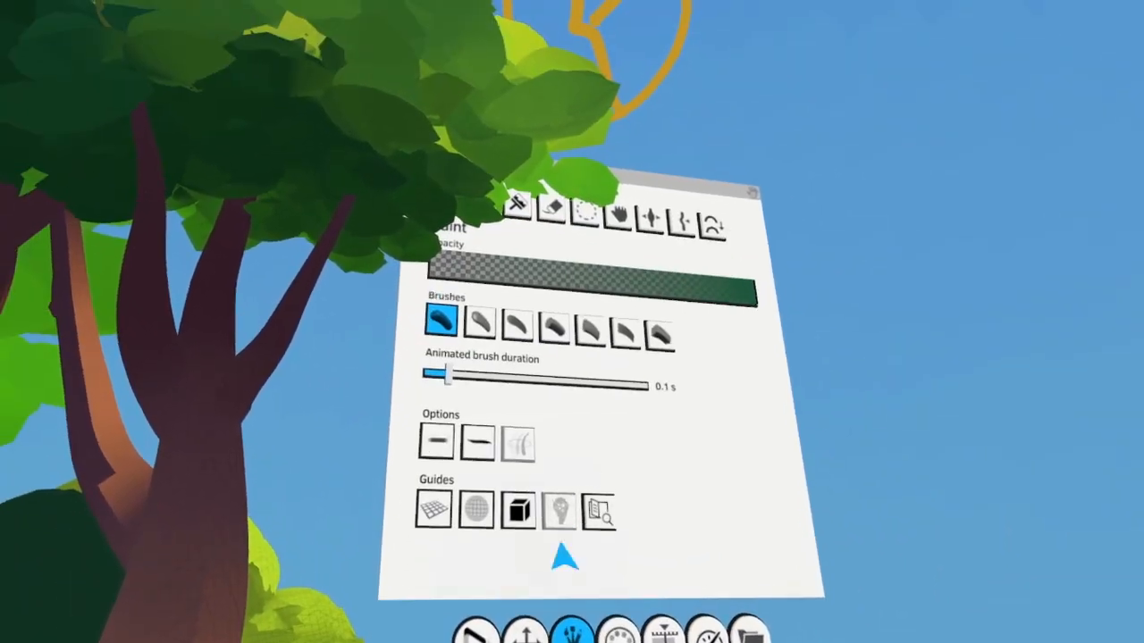
{"action": "left_click", "coordinate": [513, 204]}
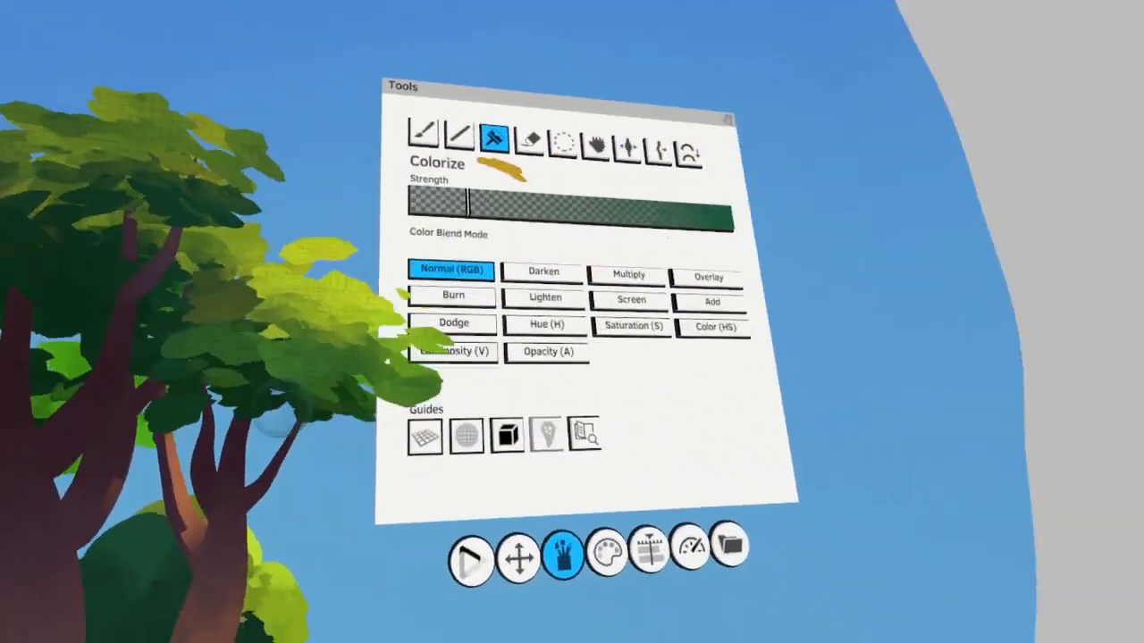
{"action": "left_click", "coordinate": [665, 525]}
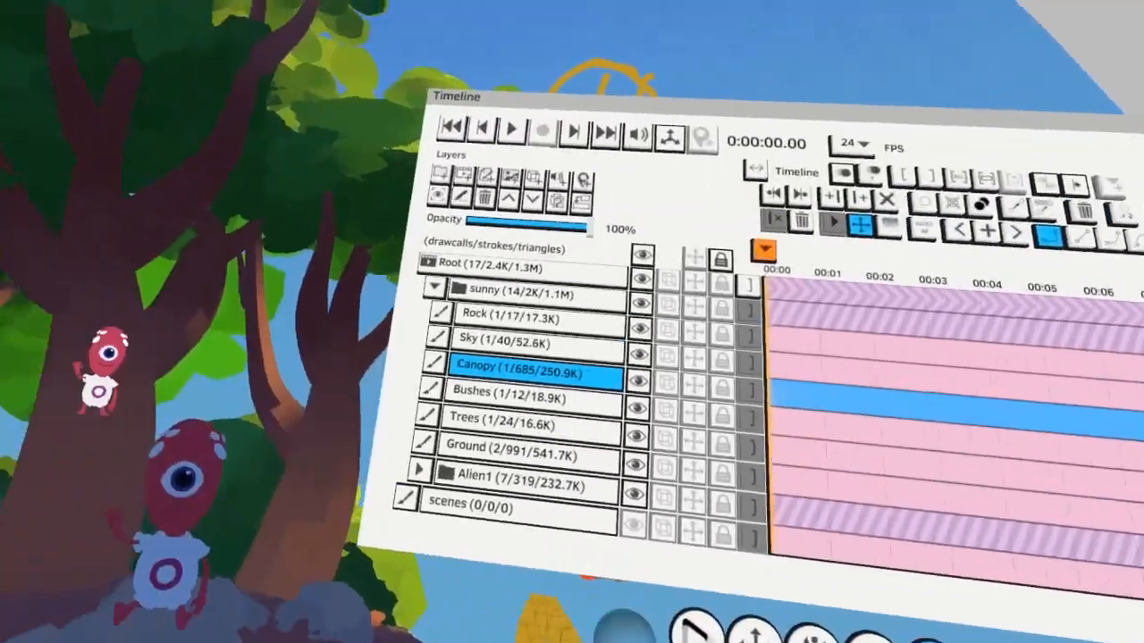
Select the Rock layer and paint the light-facing side of the large rock with light beige
{"action": "left_click", "coordinate": [511, 317]}
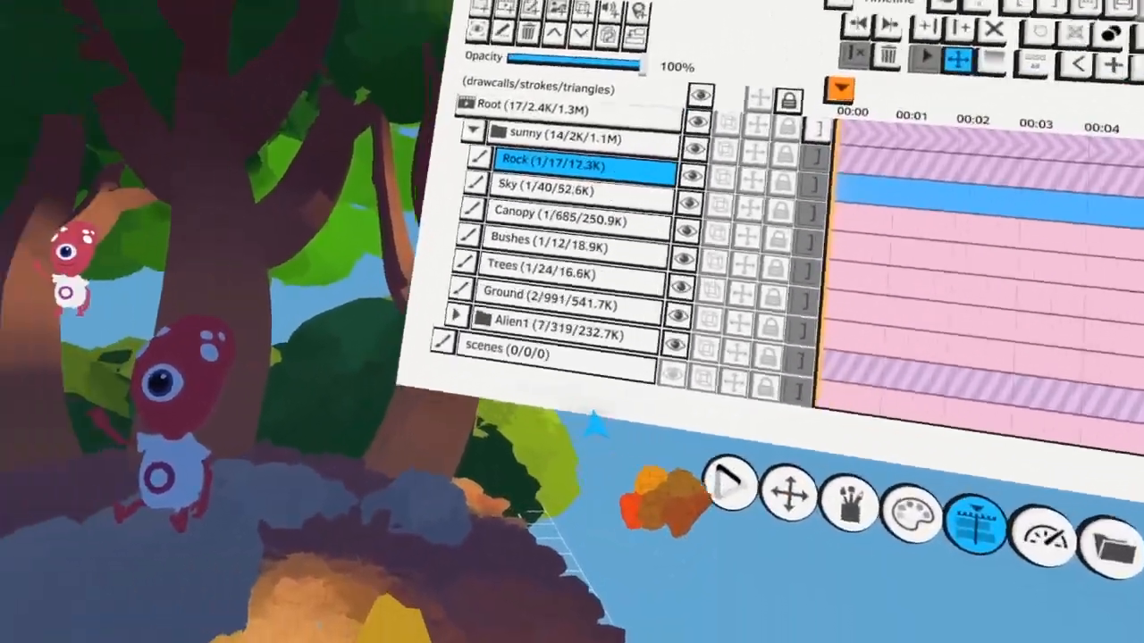
{"action": "scroll", "coordinate": [507, 448], "scroll_direction": "up", "scroll_amount": 1}
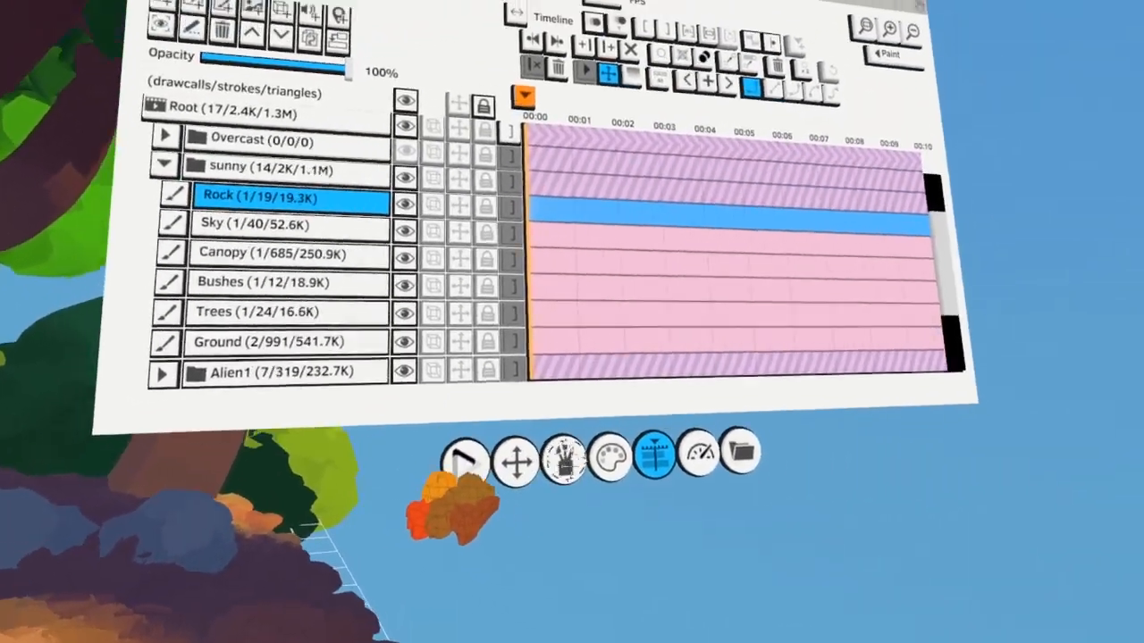
{"action": "left_click", "coordinate": [562, 462]}
{"action": "left_click", "coordinate": [447, 83]}
{"action": "left_click", "coordinate": [545, 527]}
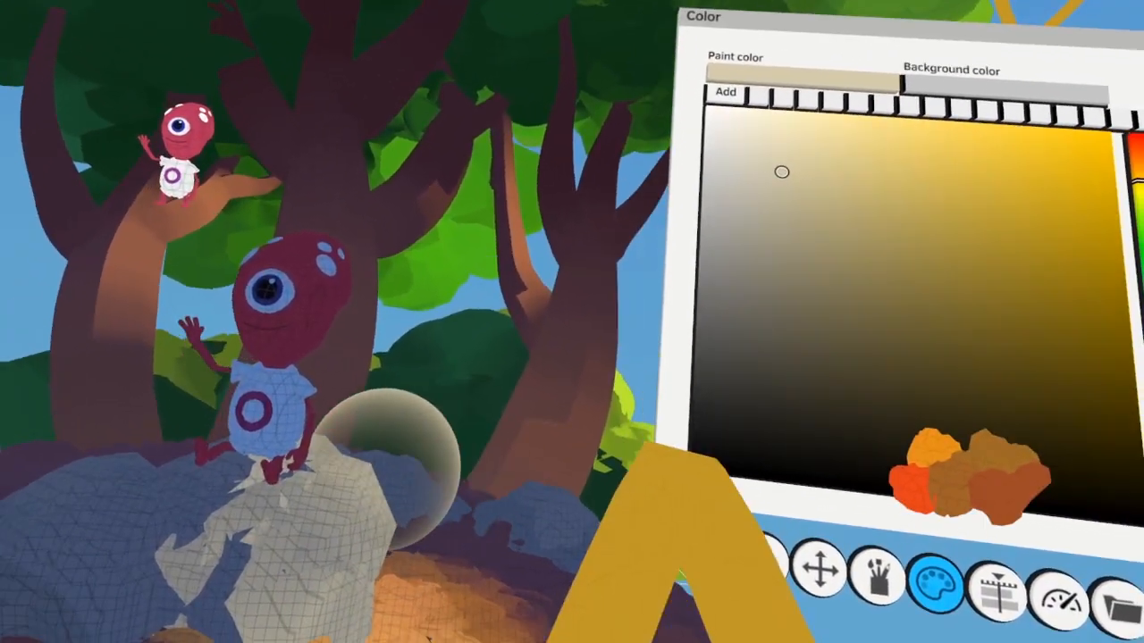
{"action": "left_click_drag", "start_coordinate": [389, 469], "coordinate": [215, 545]}
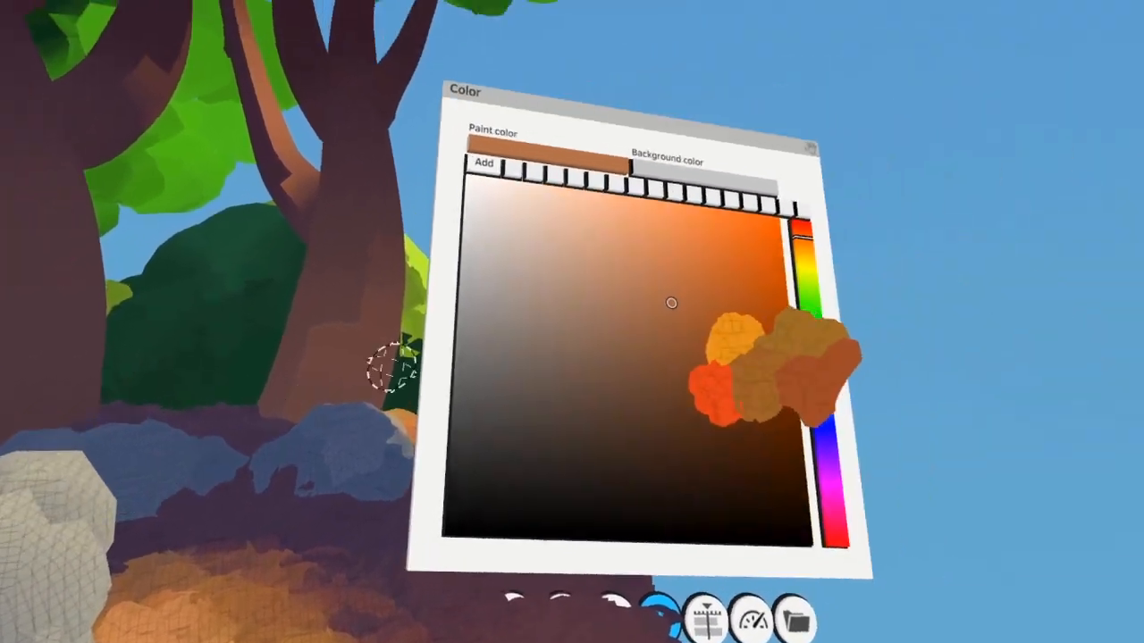
Mix a pale cream color and add brighter highlight strokes to the sunlit side of the large rock
{"action": "left_click_drag", "start_coordinate": [552, 266], "coordinate": [520, 234]}
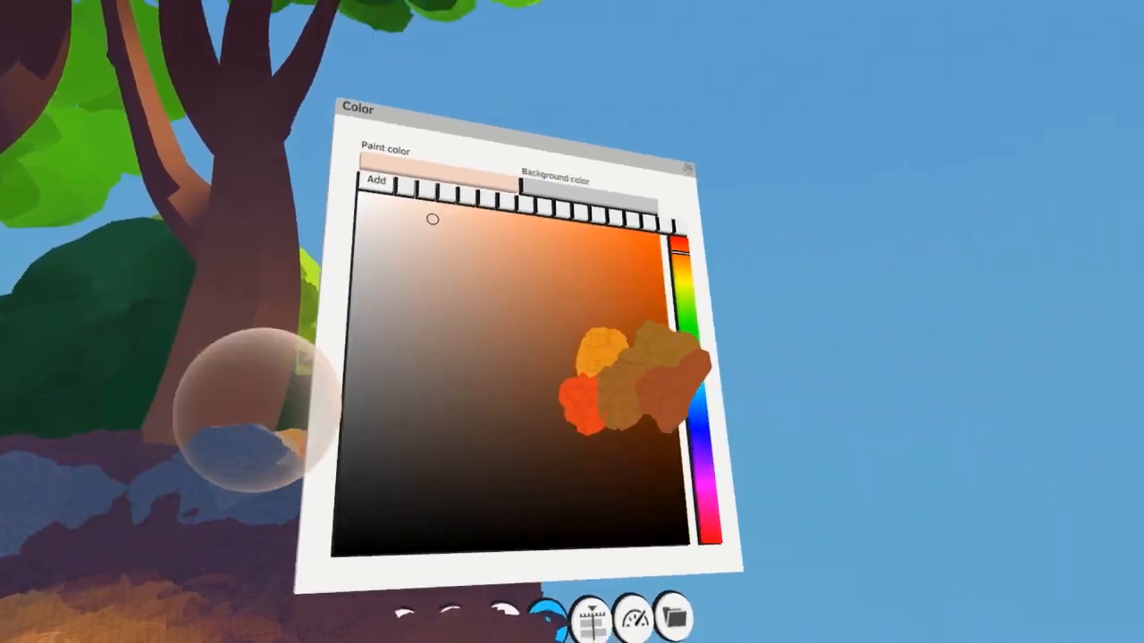
{"action": "left_click", "coordinate": [566, 312]}
{"action": "left_click", "coordinate": [473, 266]}
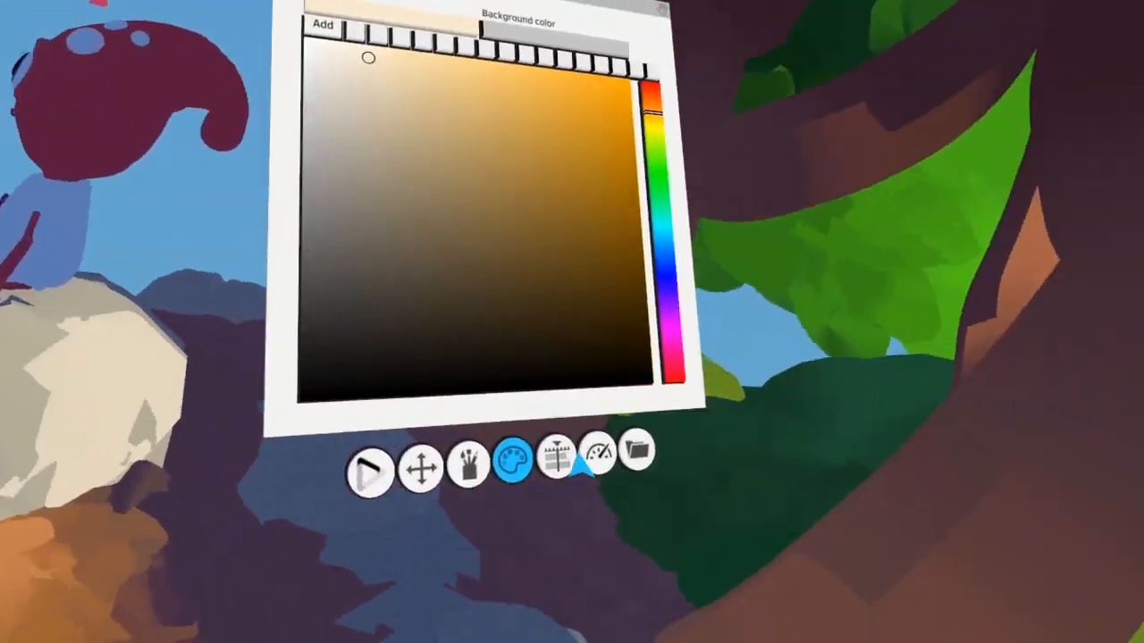
Select the Ground layer and paint orange-brown strokes around the base of the large rock
{"action": "left_click", "coordinate": [561, 459]}
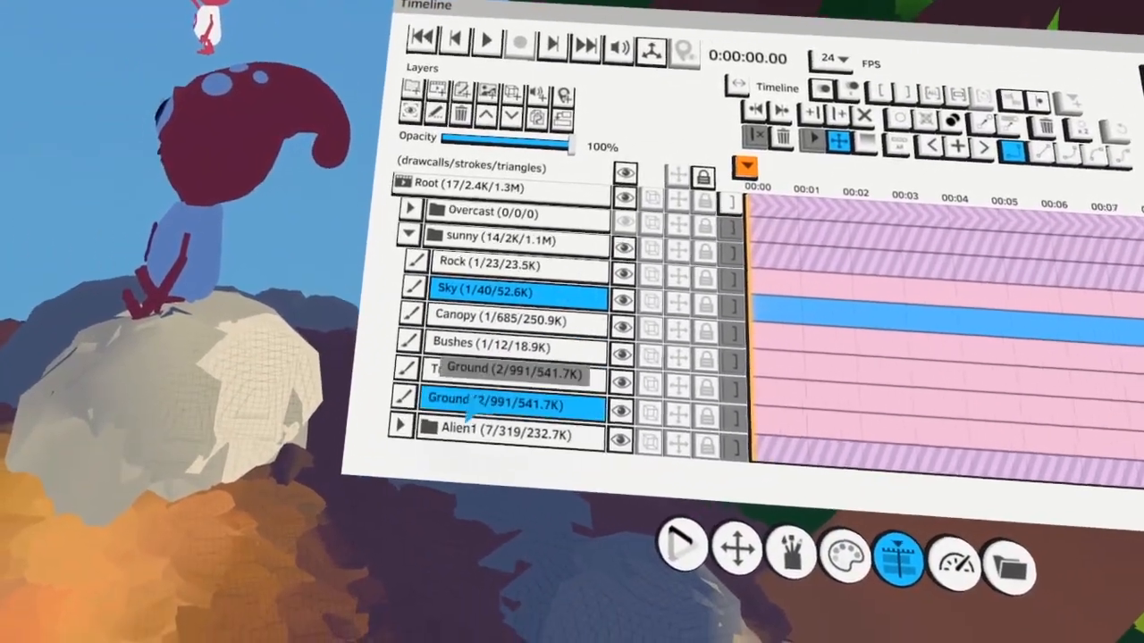
{"action": "left_click", "coordinate": [476, 404]}
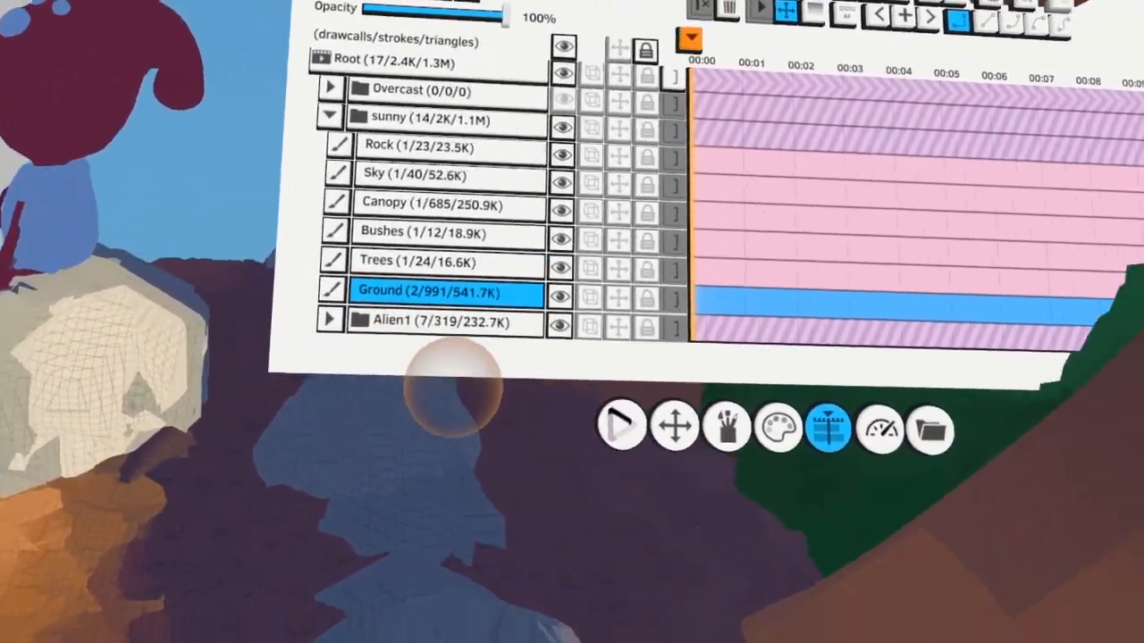
{"action": "left_click", "coordinate": [647, 303]}
{"action": "left_click", "coordinate": [647, 304]}
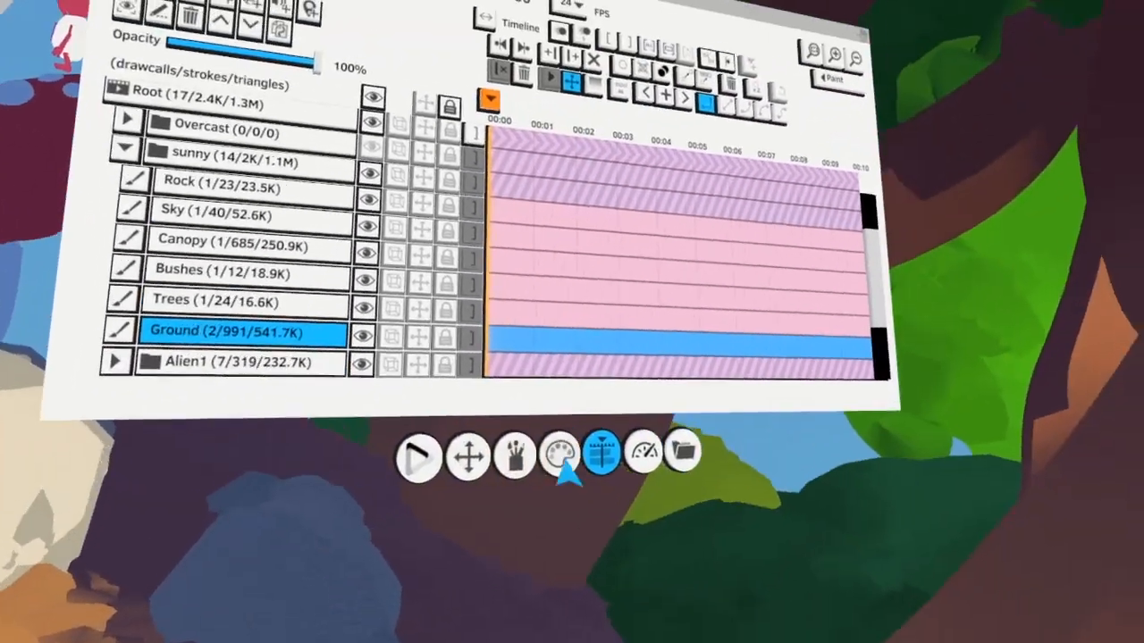
Paint light orange sunlight and dark reddish strokes on the ground in front of the large rock
{"action": "left_click", "coordinate": [563, 459]}
{"action": "left_click", "coordinate": [695, 155]}
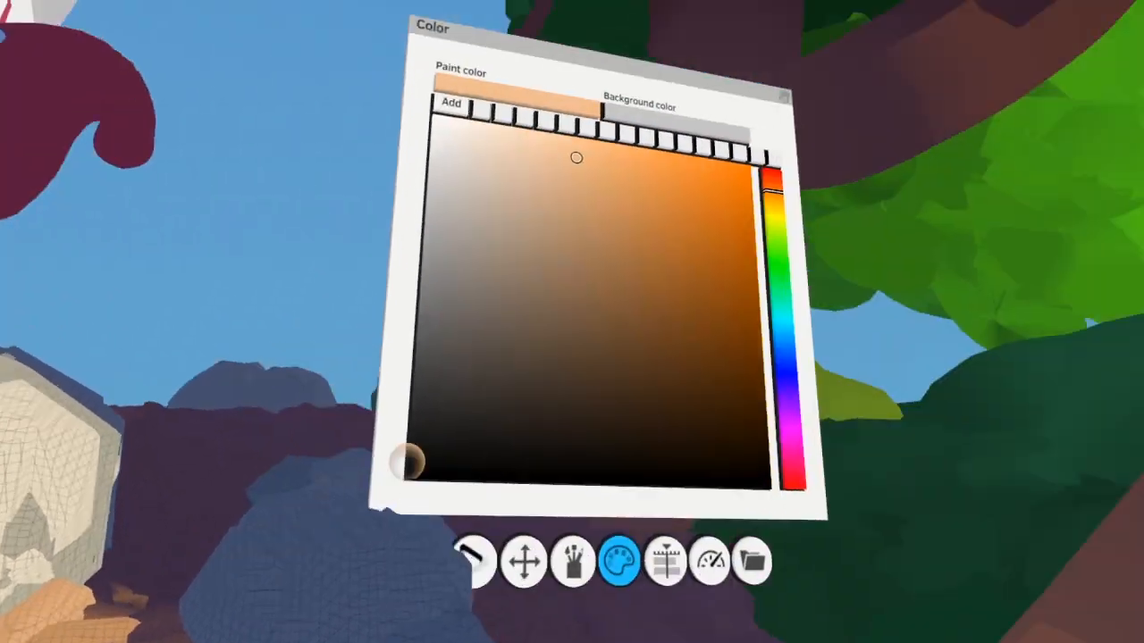
{"action": "left_click", "coordinate": [543, 229]}
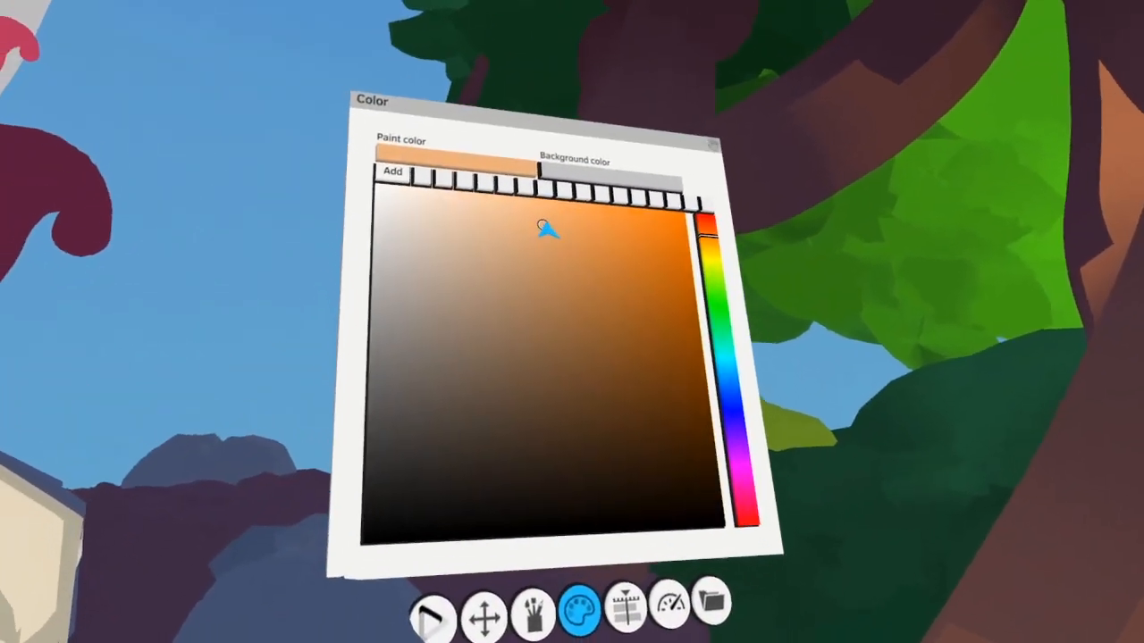
{"action": "left_click", "coordinate": [669, 260]}
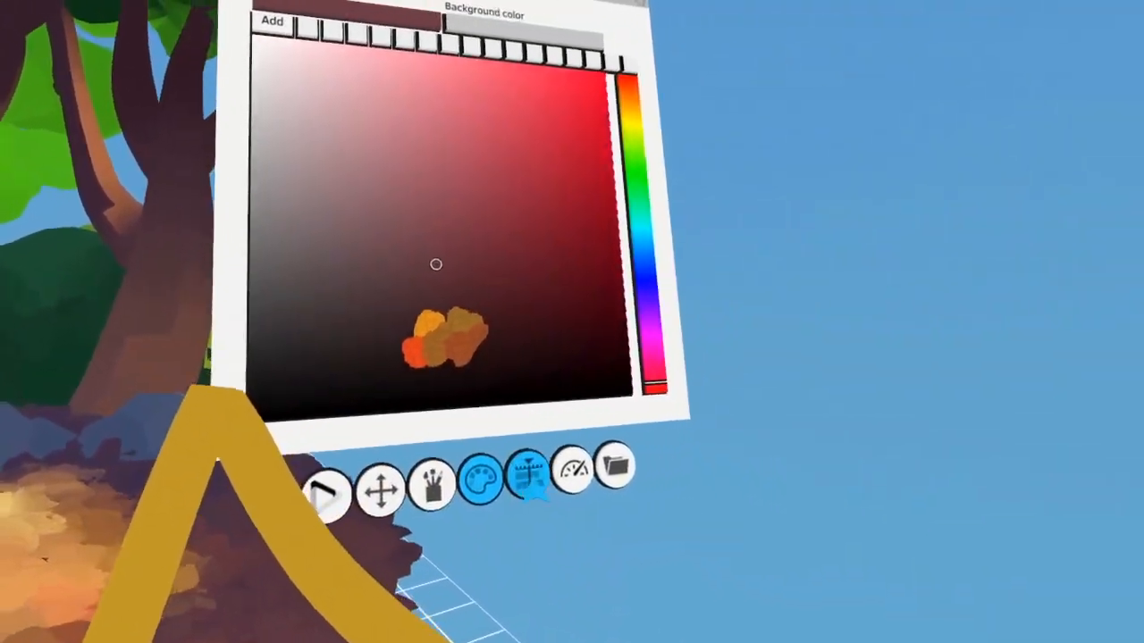
Select the Rock layer and colorize the large rock's shaded side with a muted blue in Normal (RGB) mode
{"action": "left_click", "coordinate": [1097, 509]}
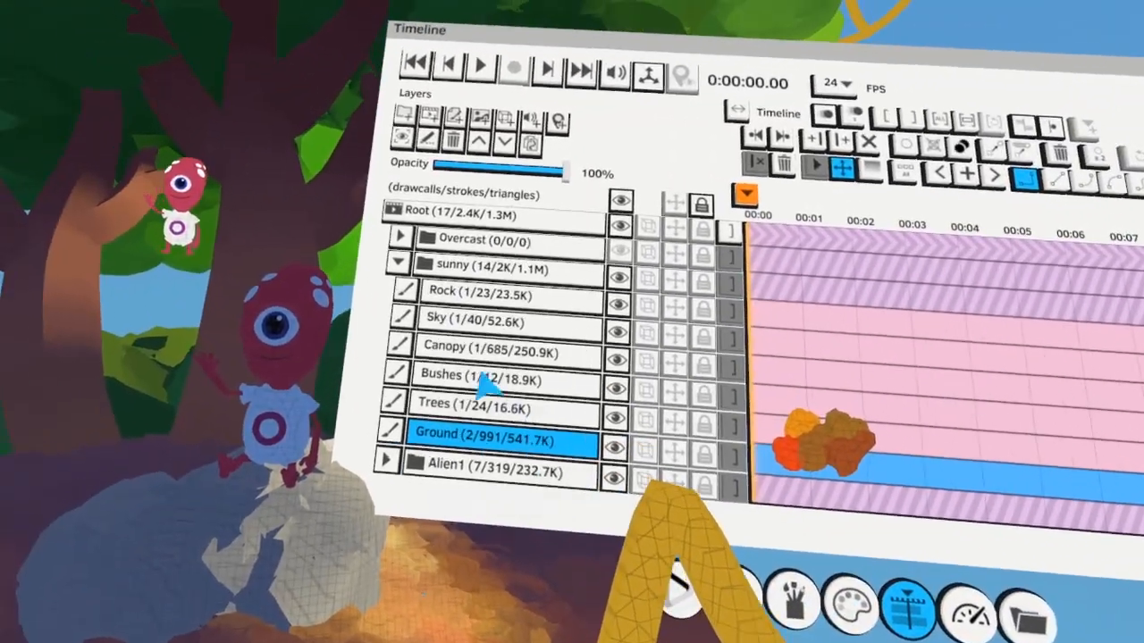
{"action": "left_click", "coordinate": [321, 275]}
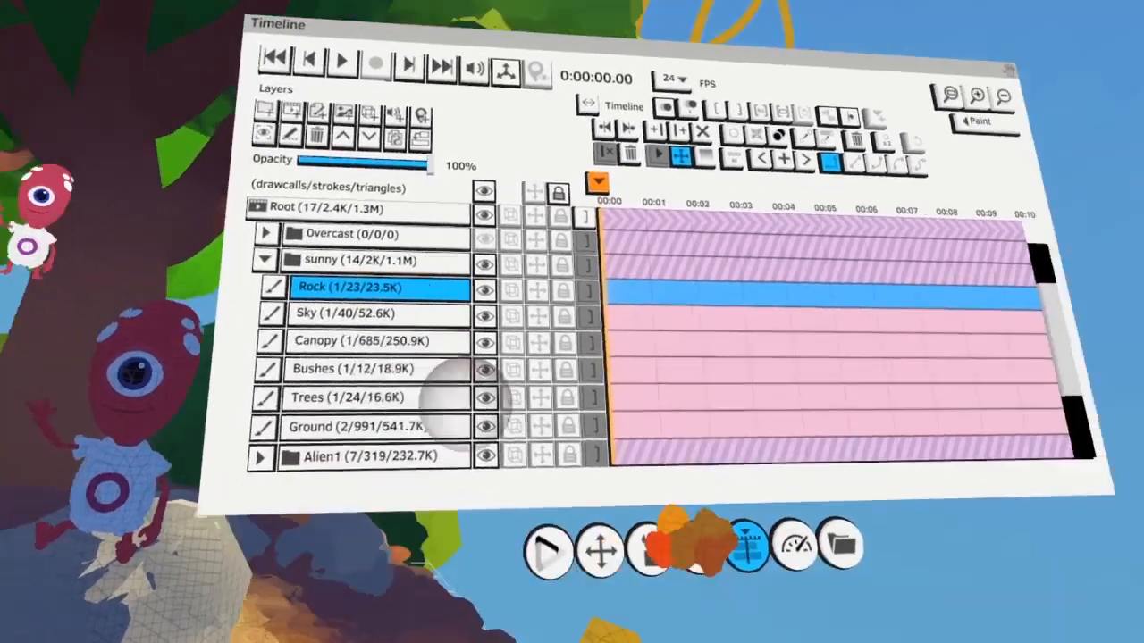
{"action": "left_click", "coordinate": [688, 540]}
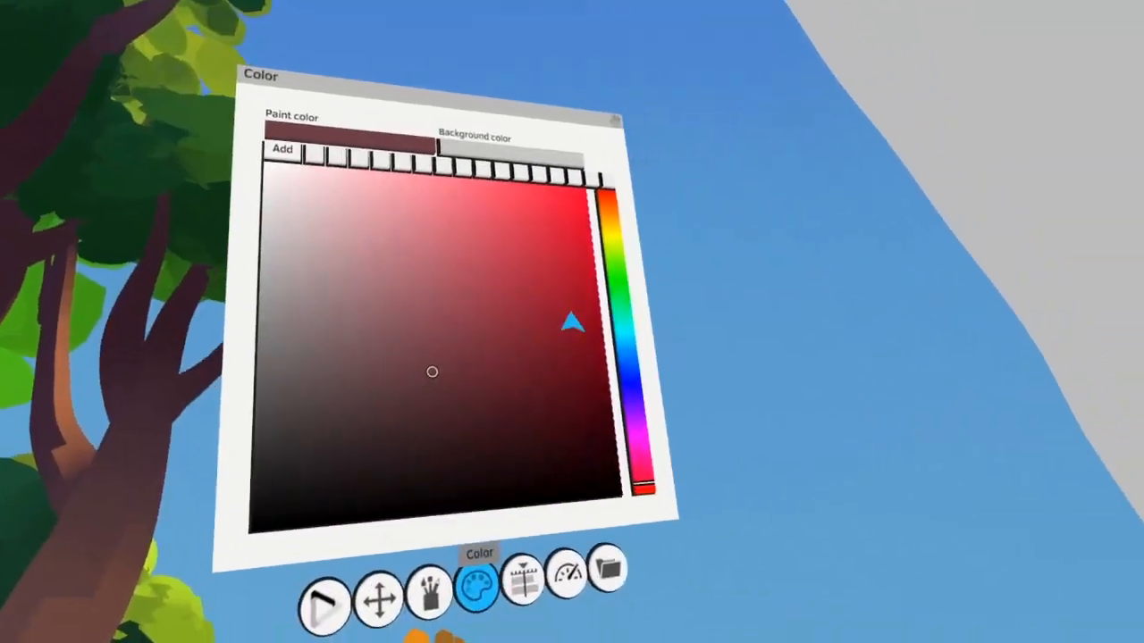
{"action": "left_click", "coordinate": [661, 369]}
{"action": "left_click", "coordinate": [496, 302]}
{"action": "left_click", "coordinate": [538, 552]}
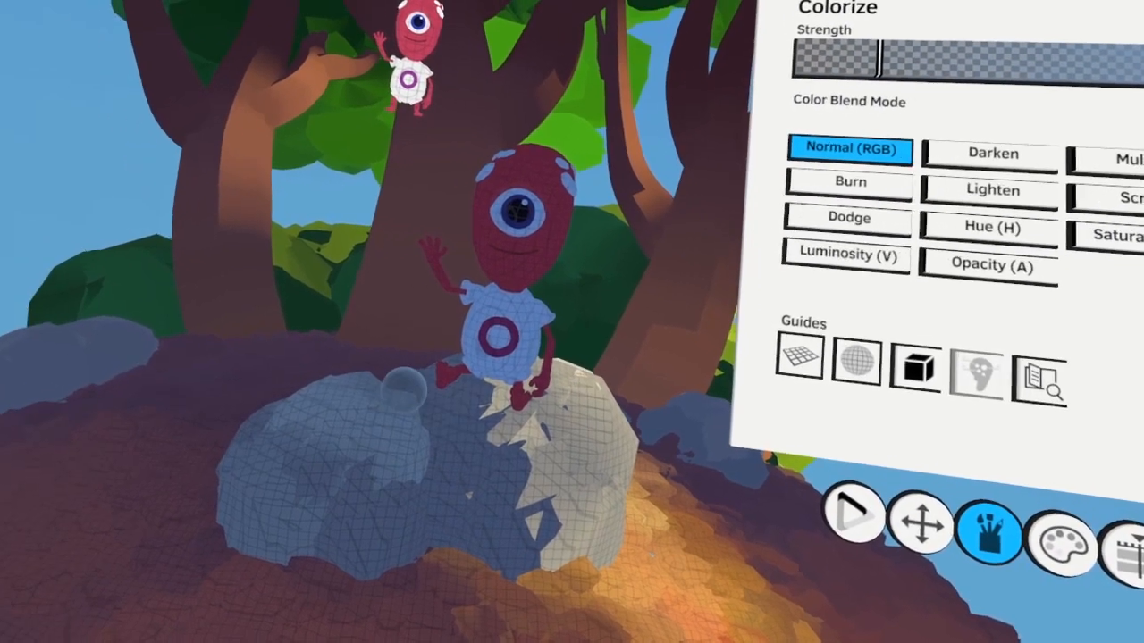
Select individual strokes on the large rock's shaded side, colorize them with lighter blue, and clear the selection
{"action": "left_click", "coordinate": [384, 410]}
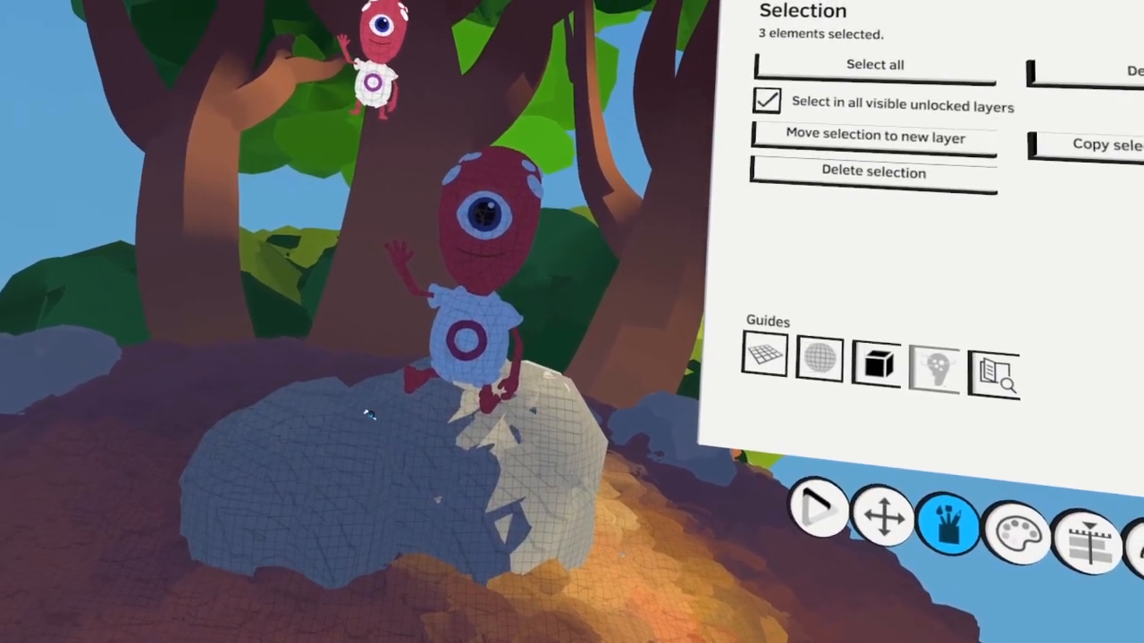
{"action": "key", "text": "c"}
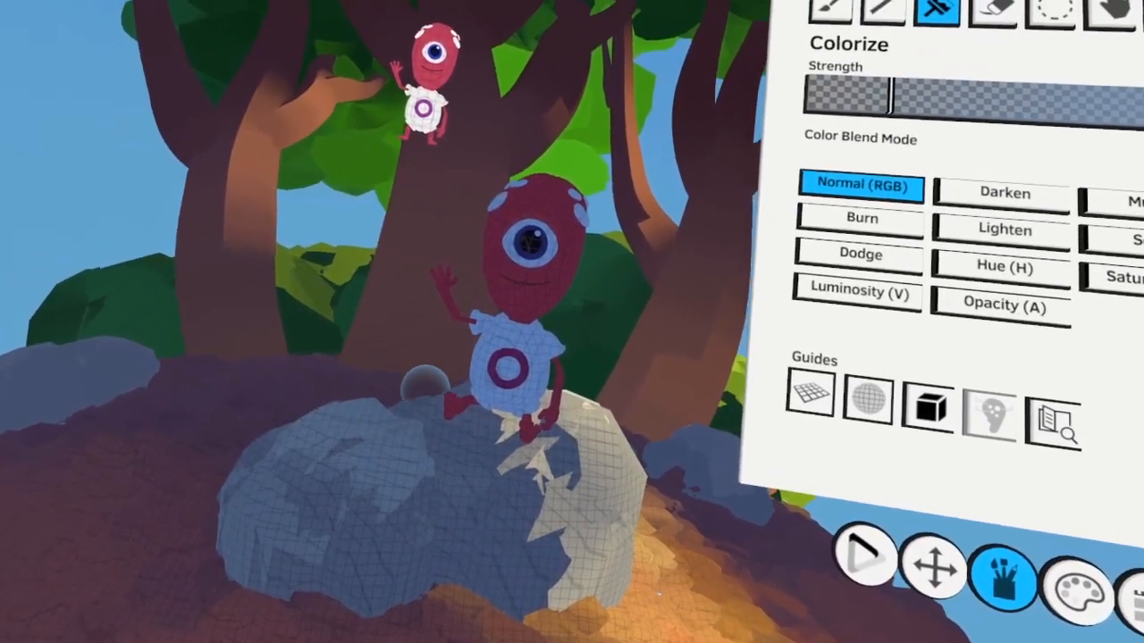
{"action": "key", "text": "s"}
{"action": "key", "text": "Escape"}
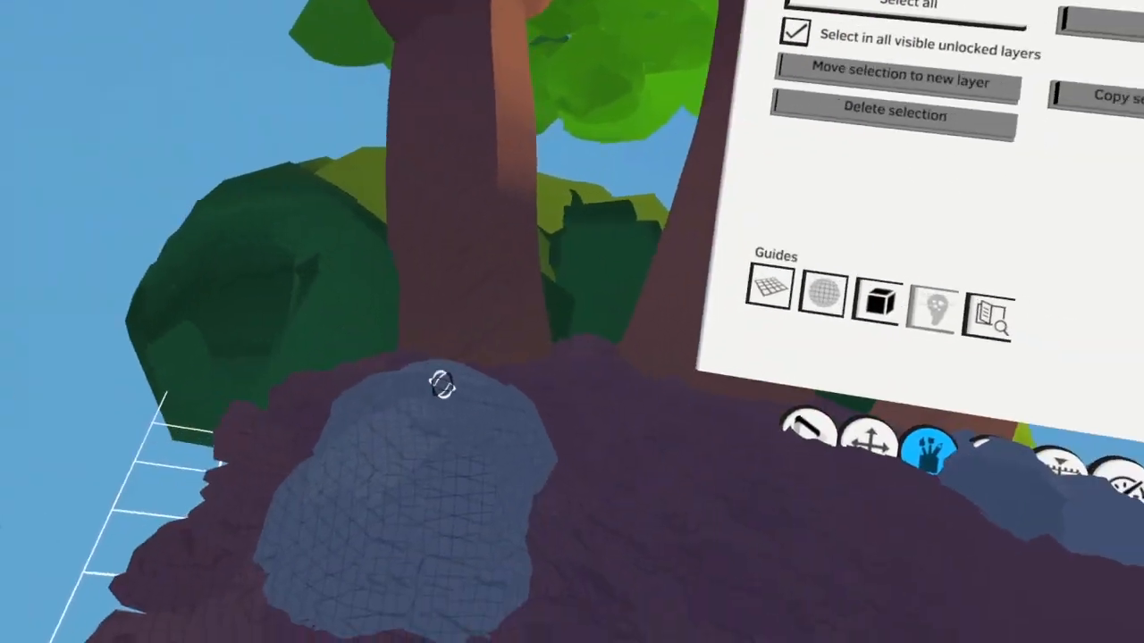
Select strokes of the rock beside the left bushes and colorize them with muted blue variations
{"action": "left_click", "coordinate": [442, 385]}
{"action": "key", "text": "c"}
{"action": "key", "text": "s"}
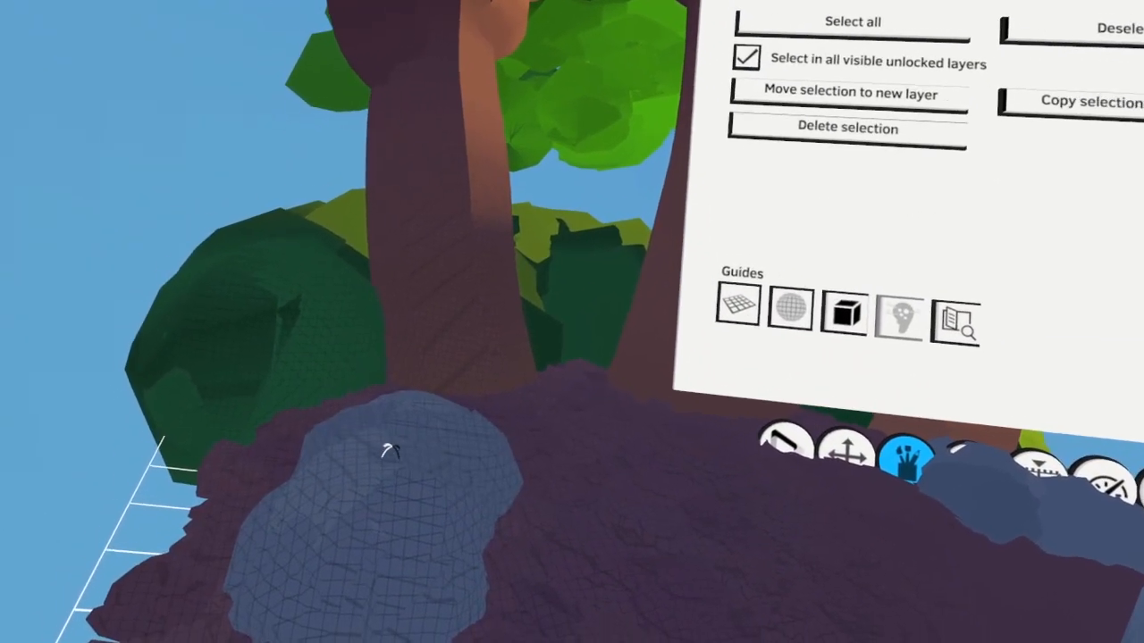
{"action": "key", "text": "c"}
Select strokes of the rocks behind the alien and colorize them with muted blue
{"action": "key", "text": "s"}
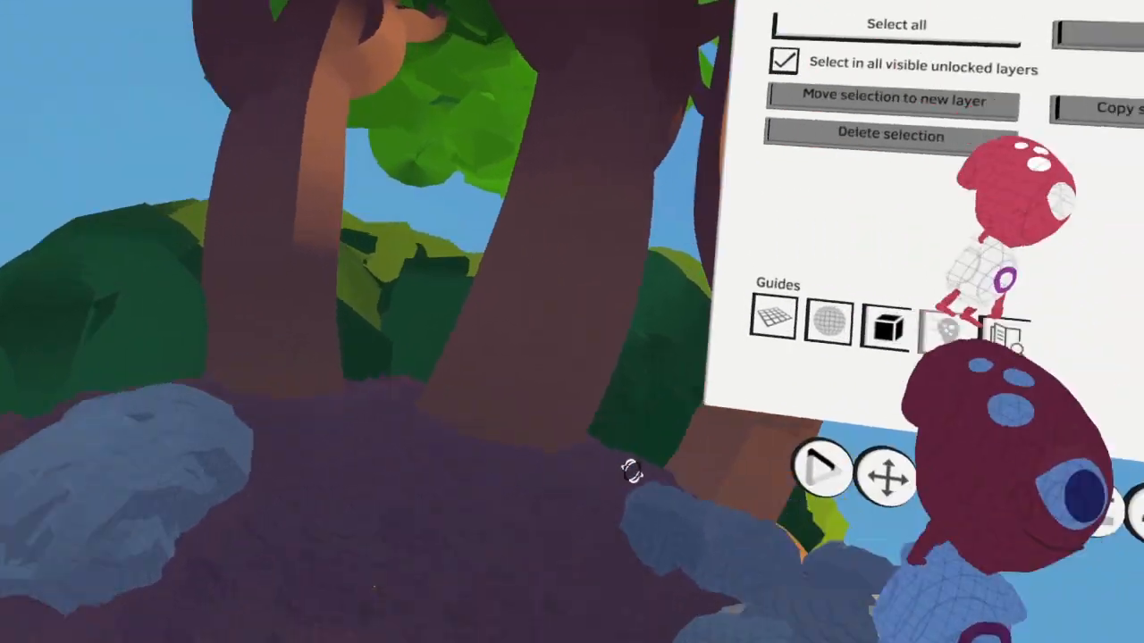
{"action": "key", "text": "c"}
{"action": "key", "text": "s"}
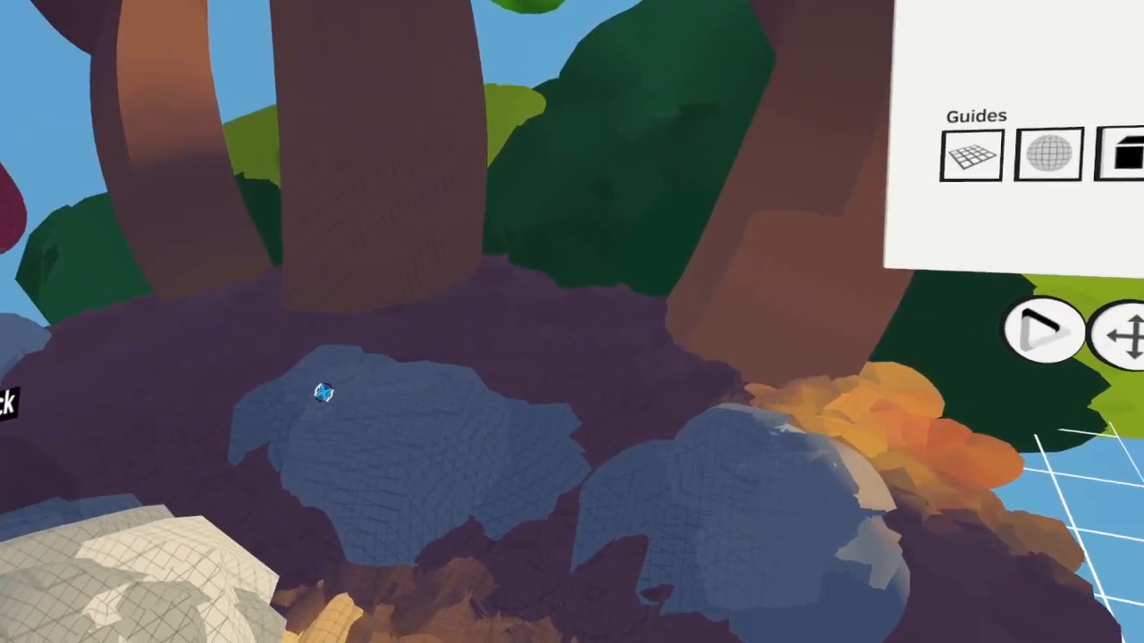
{"action": "key", "text": "c"}
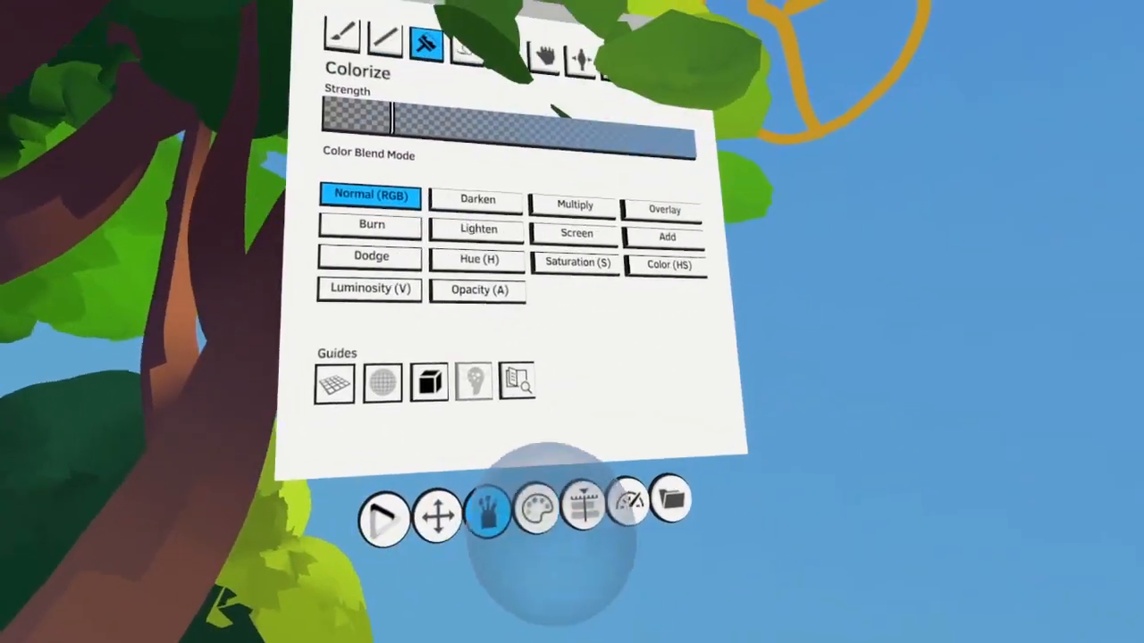
Choose a muted teal green paint color and tint the shaded rocks with it
{"action": "left_click", "coordinate": [534, 518]}
{"action": "left_click", "coordinate": [653, 385]}
{"action": "left_click", "coordinate": [618, 379]}
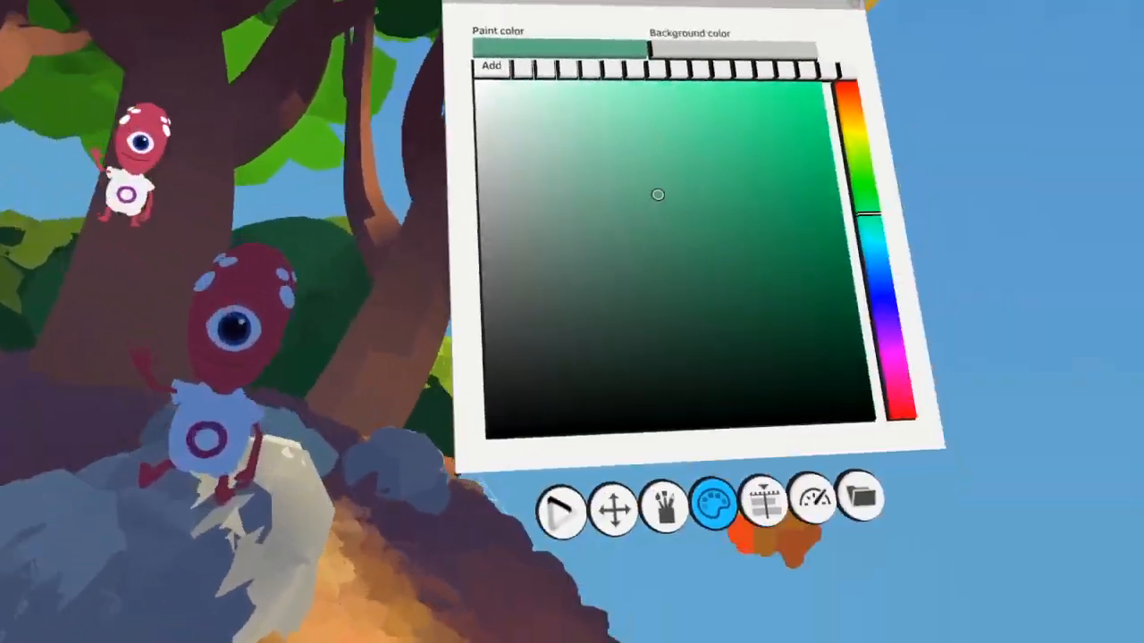
Make Rock the active layer and switch to the Paint tool to refine the rock beneath the alien
{"action": "left_click", "coordinate": [763, 505]}
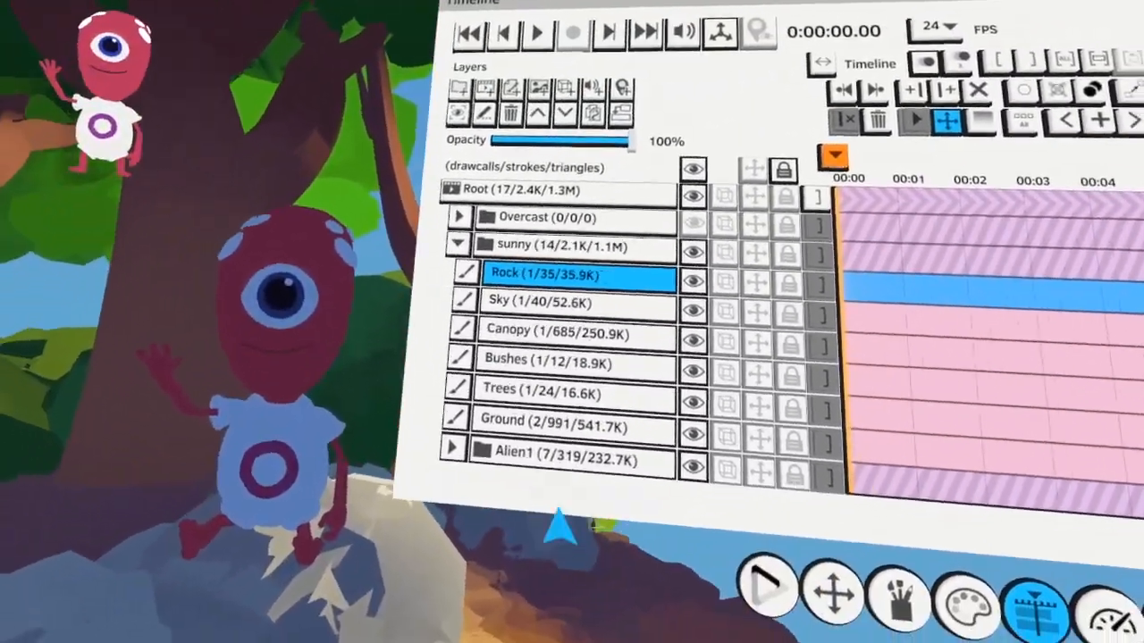
{"action": "left_click", "coordinate": [536, 338]}
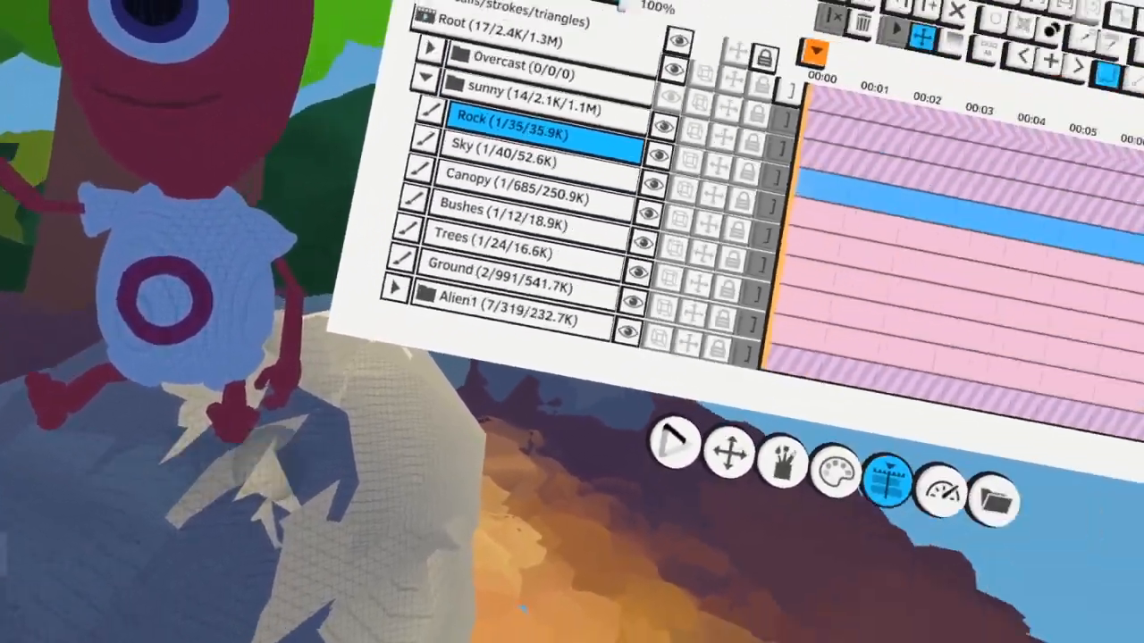
{"action": "left_click", "coordinate": [783, 461]}
{"action": "left_click", "coordinate": [461, 117]}
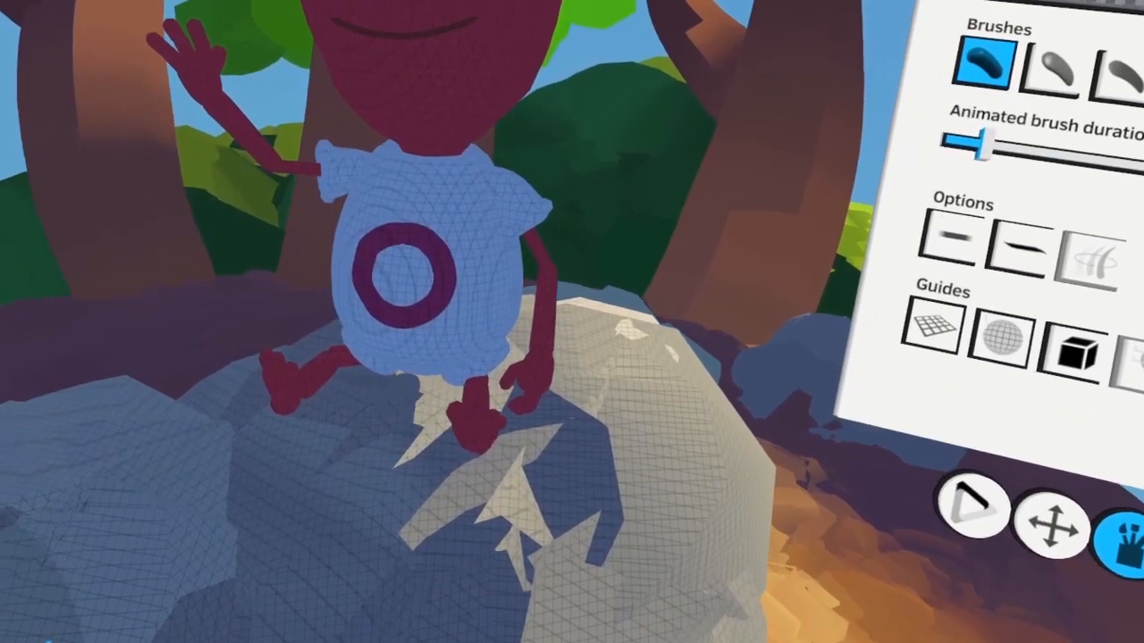
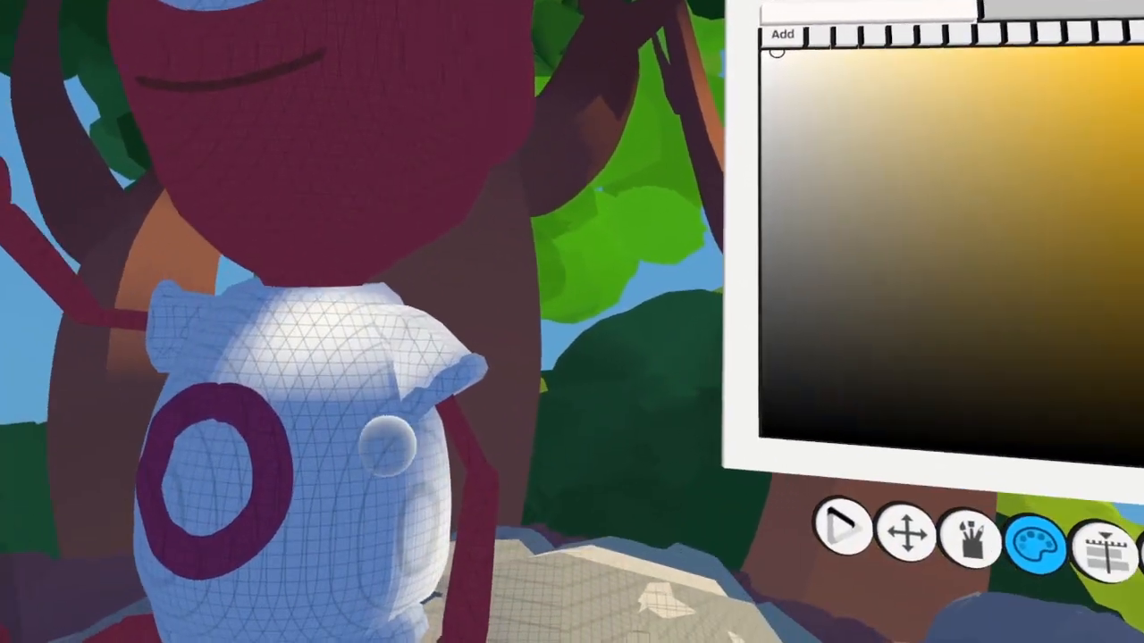
Colorize the alien's white shirt with blue shadows and pale warm cream highlights
{"action": "left_click", "coordinate": [996, 185]}
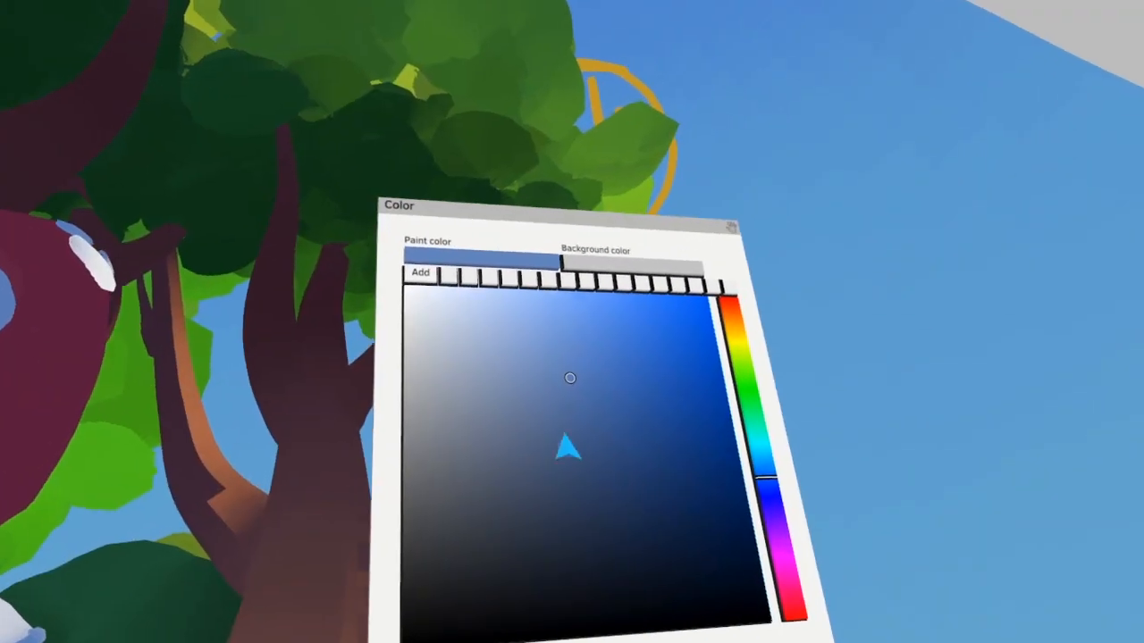
{"action": "left_click", "coordinate": [893, 105]}
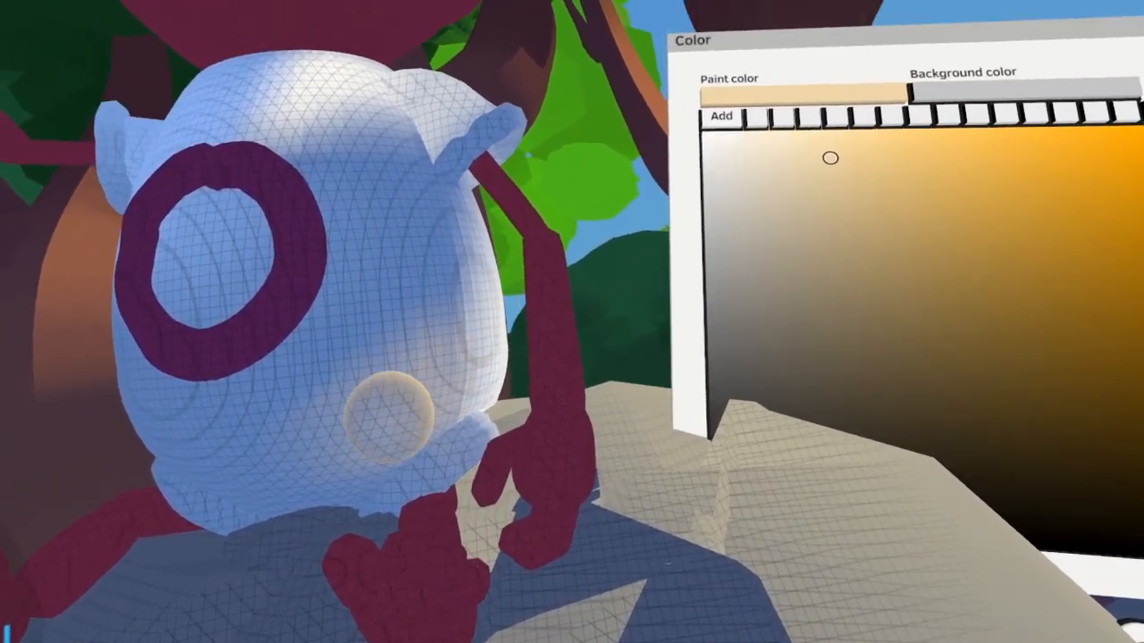
{"action": "left_click", "coordinate": [362, 417]}
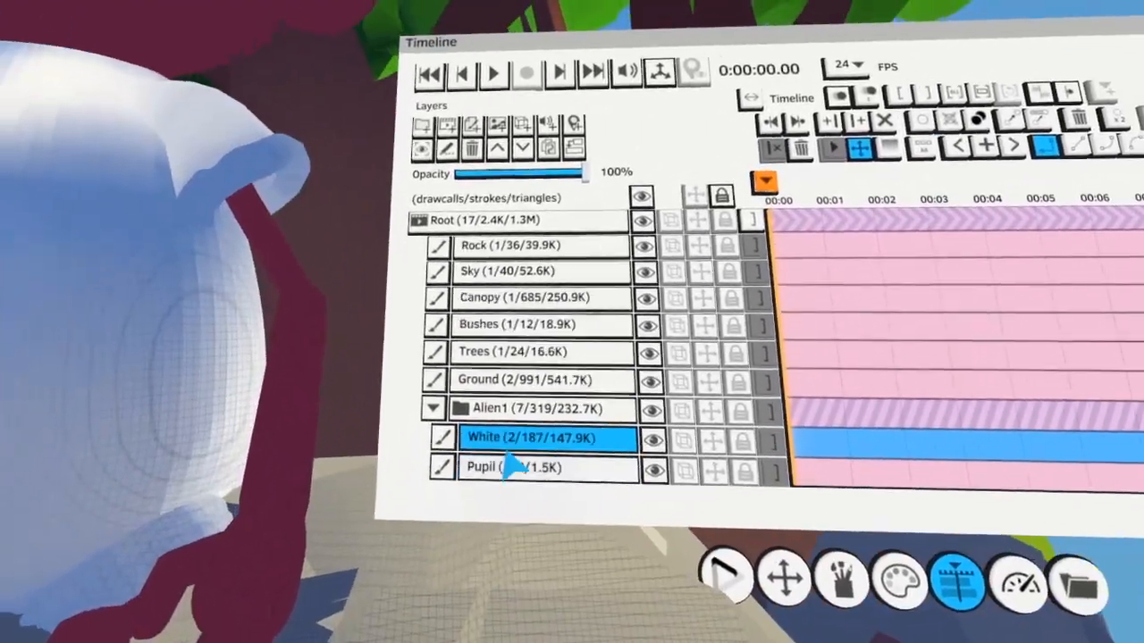
Make Skin the active layer and colorize the alien's arm beside the shirt with pinkish red in Normal (RGB) blend mode
{"action": "left_click_drag", "start_coordinate": [510, 469], "coordinate": [537, 476]}
{"action": "scroll", "coordinate": [543, 463], "scroll_direction": "down", "scroll_amount": 8}
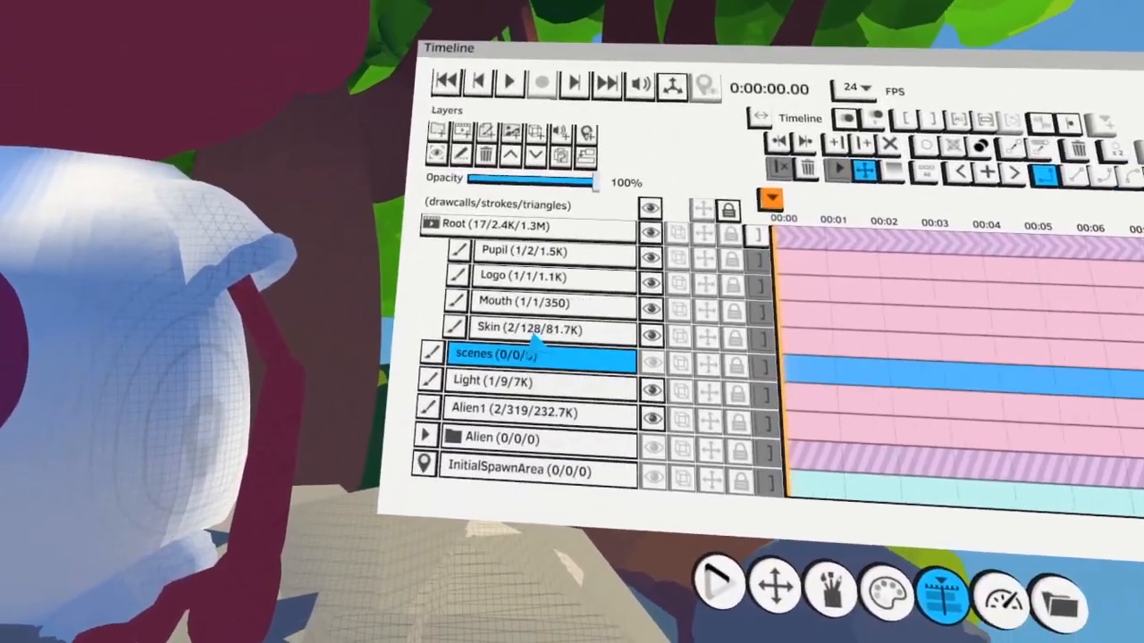
{"action": "left_click", "coordinate": [520, 333]}
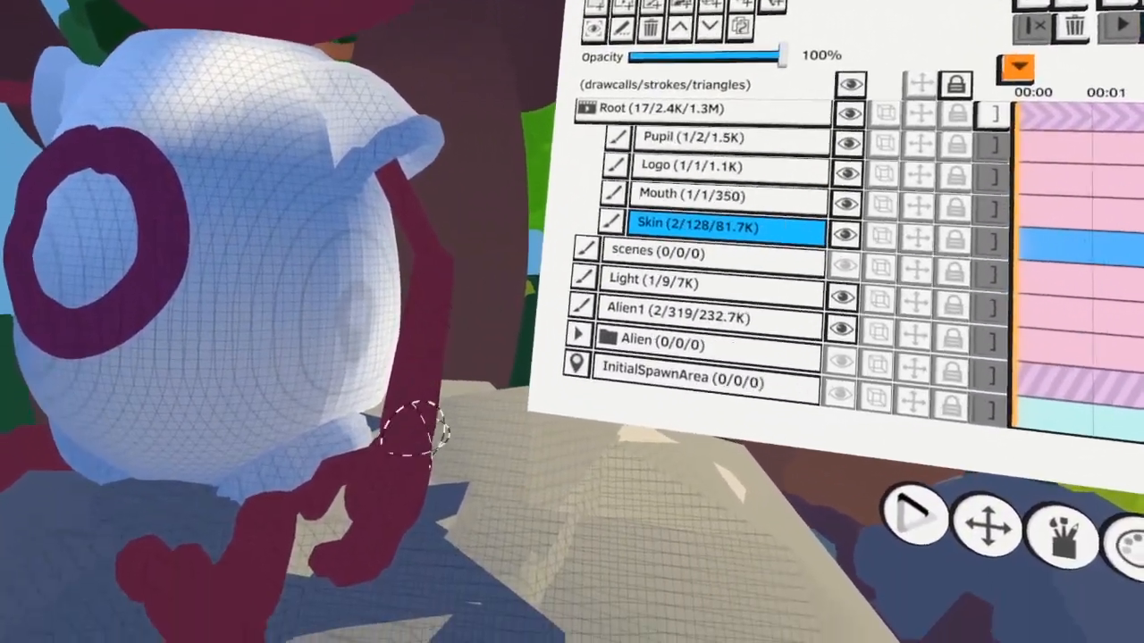
{"action": "key", "text": "ctrl+v"}
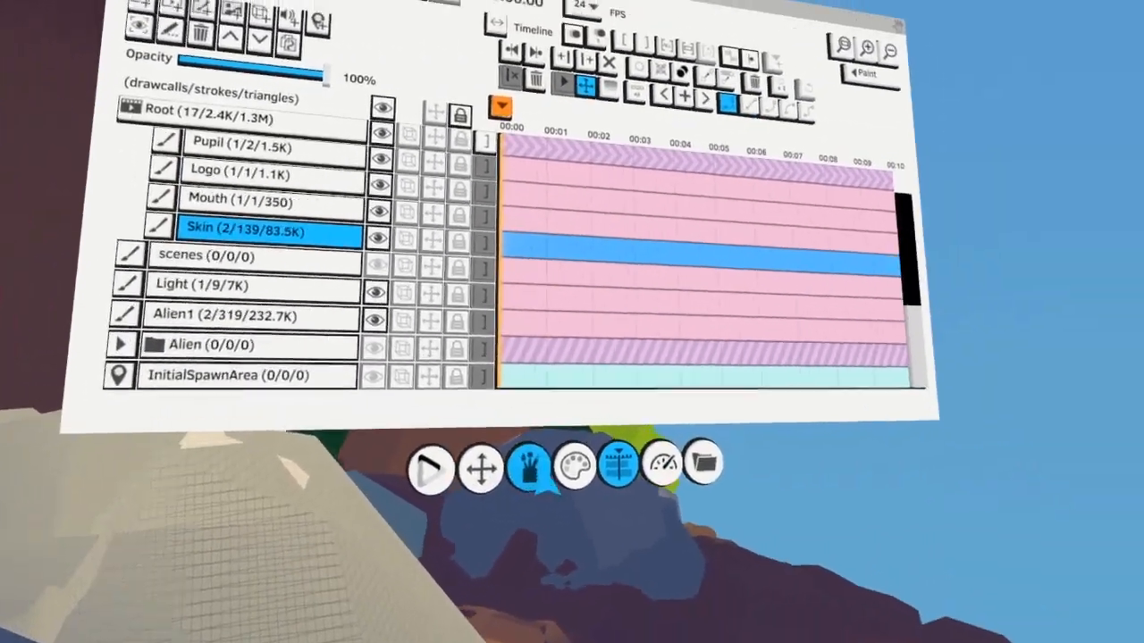
{"action": "left_click", "coordinate": [511, 581]}
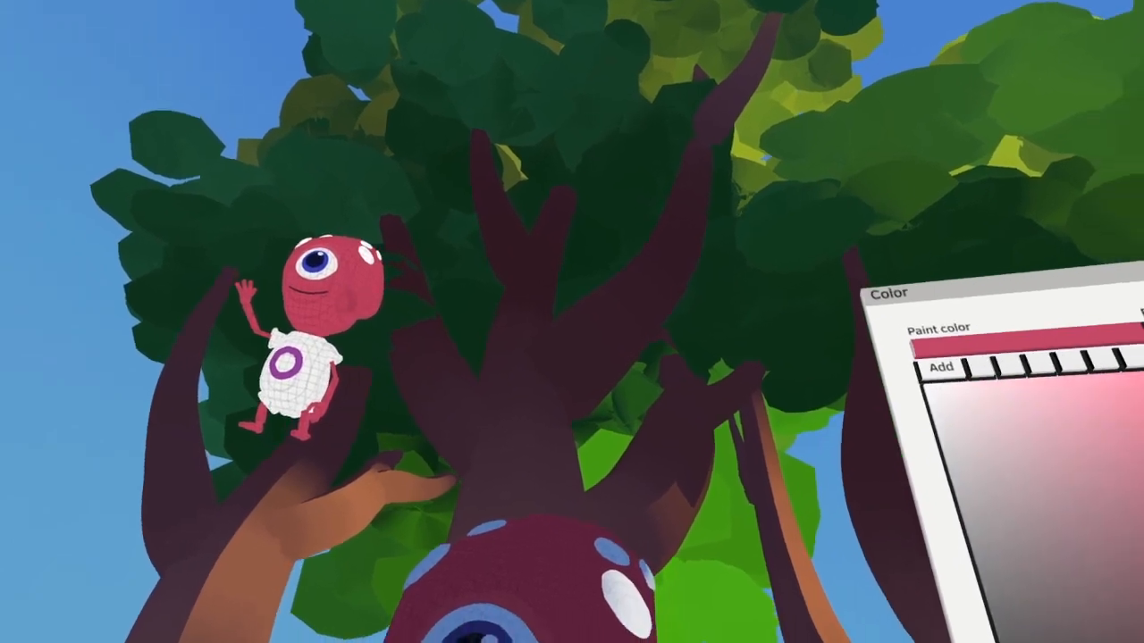
{"action": "left_click", "coordinate": [556, 506]}
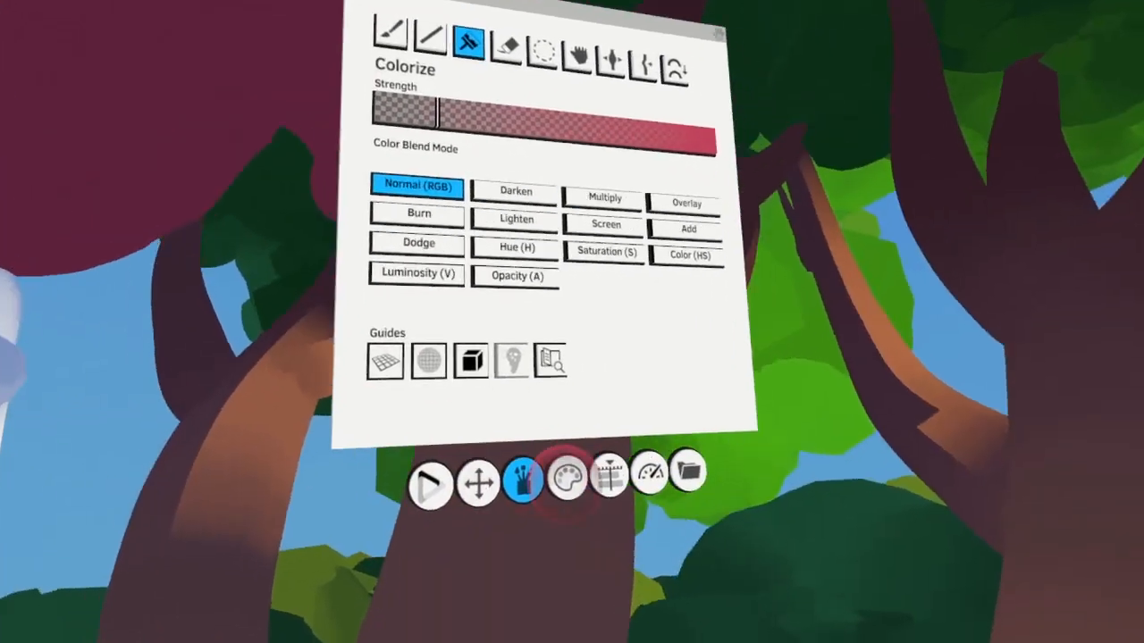
{"action": "left_click", "coordinate": [567, 477]}
{"action": "left_click", "coordinate": [491, 187]}
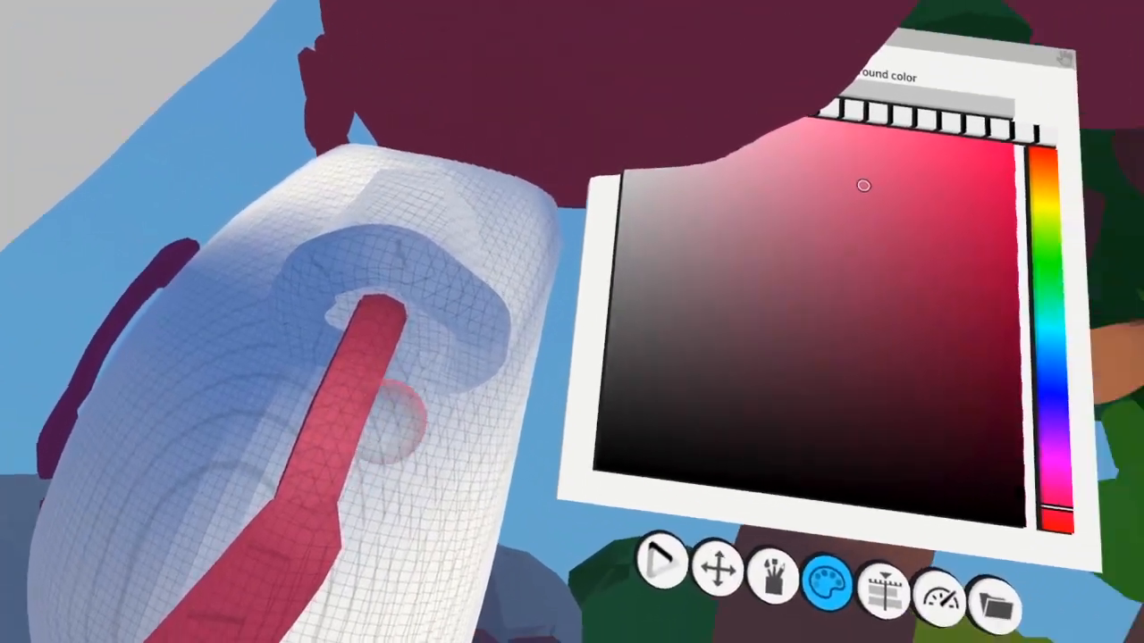
With the Skin layer active, colorize the sunlit side and back of the alien's head with a brighter red
{"action": "left_click", "coordinate": [770, 469]}
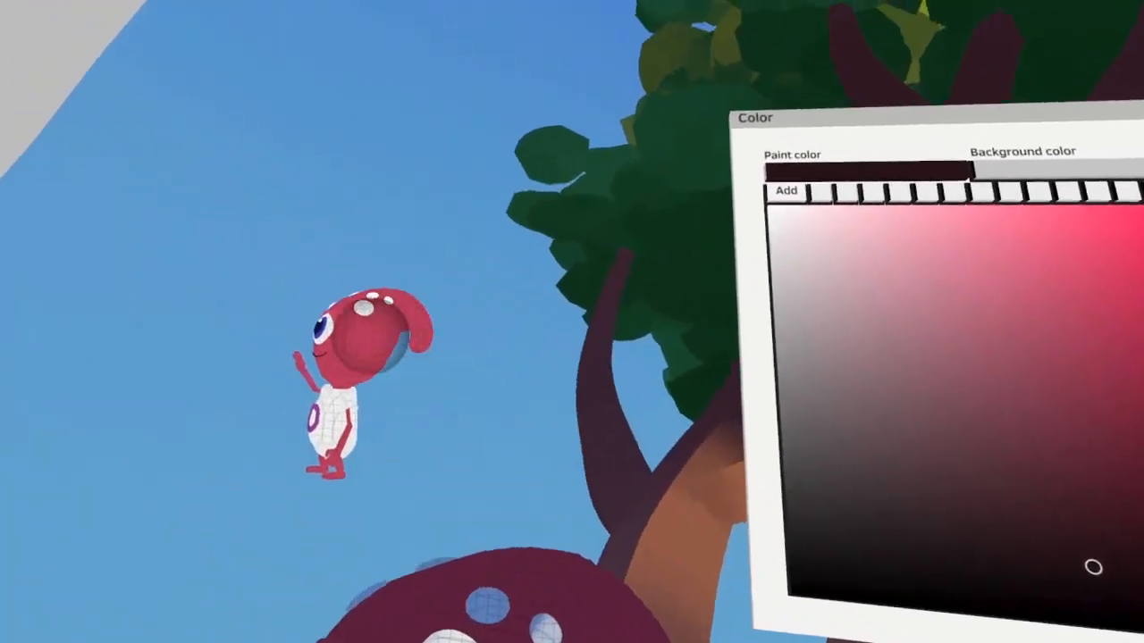
{"action": "left_click", "coordinate": [388, 339]}
{"action": "left_click", "coordinate": [636, 515]}
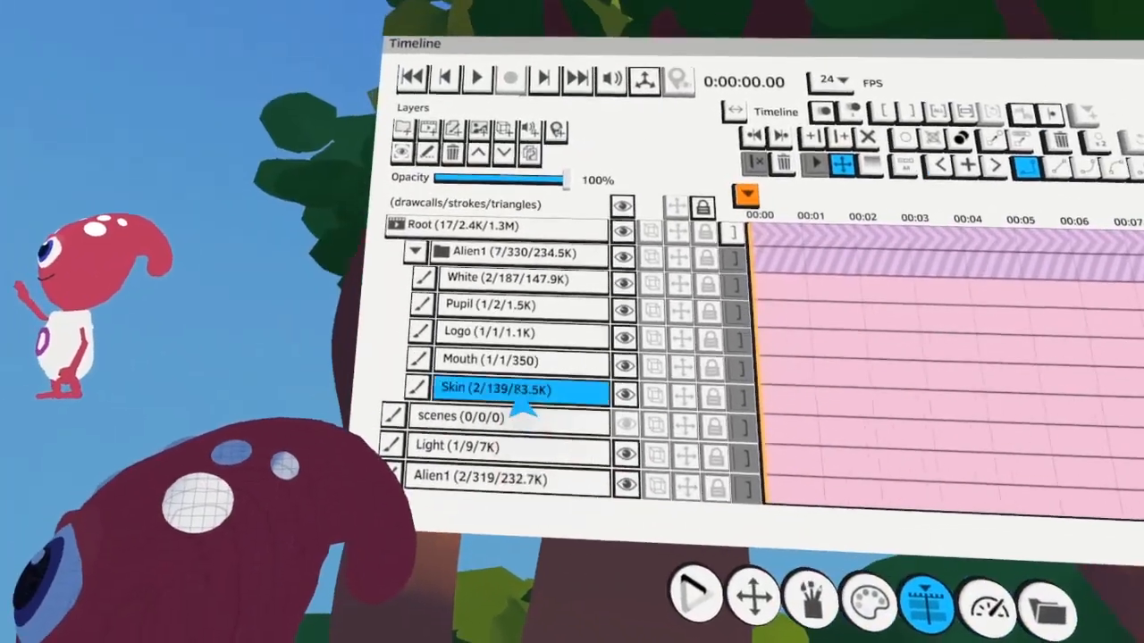
{"action": "left_click", "coordinate": [516, 396]}
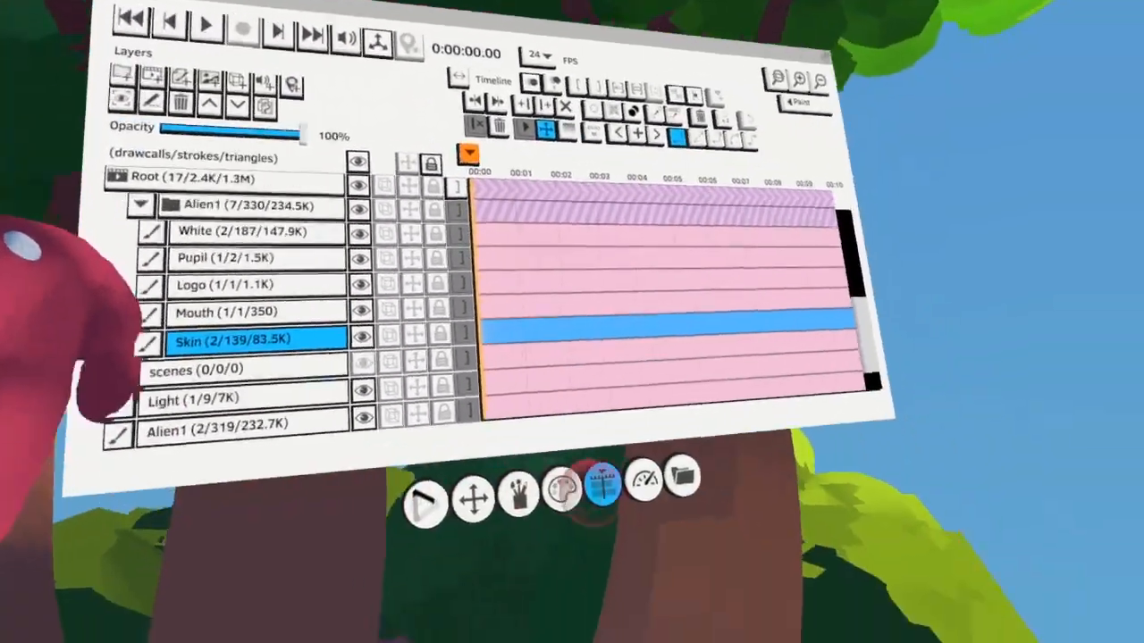
Tint the shaded top of the alien's head with purple and blend crimson tones over the face
{"action": "left_click", "coordinate": [562, 490]}
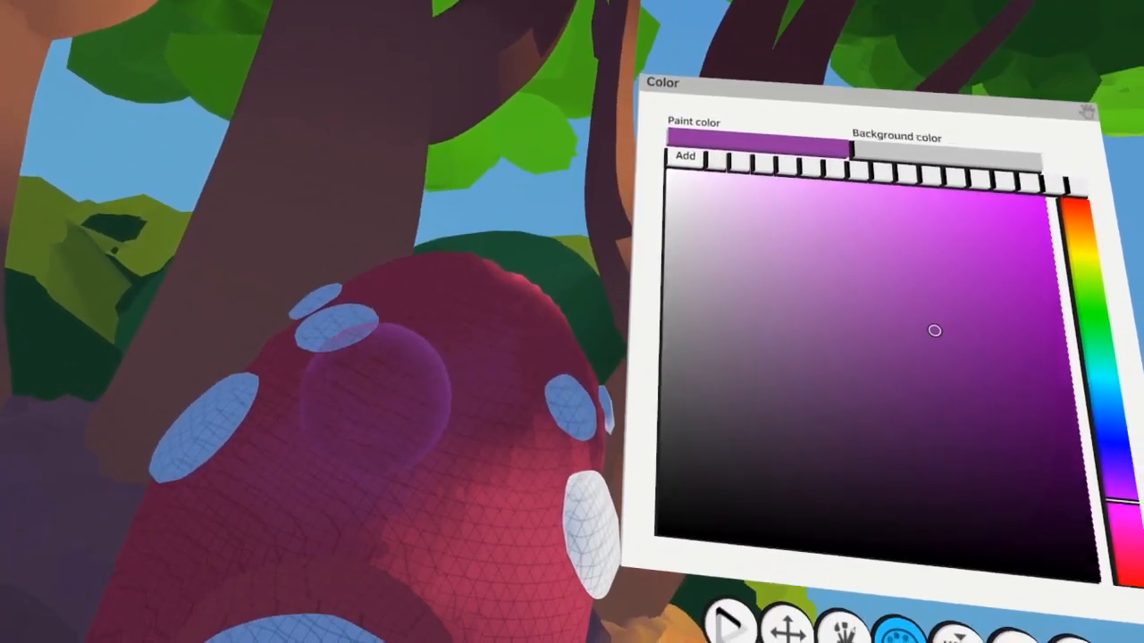
{"action": "left_click", "coordinate": [418, 380]}
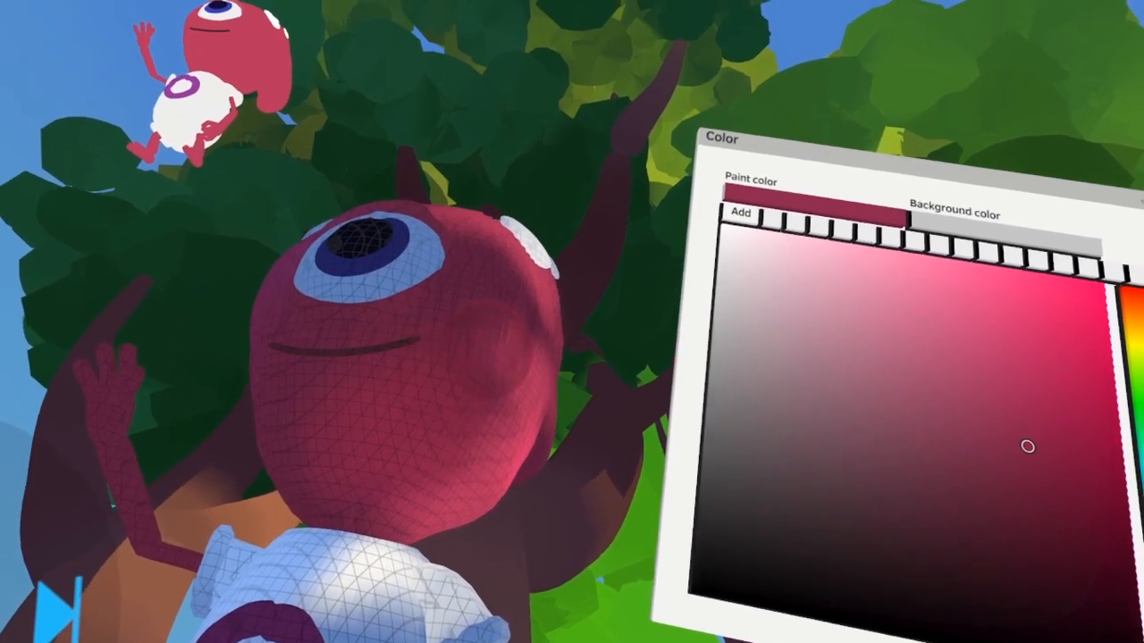
{"action": "scroll", "coordinate": [1052, 517], "scroll_direction": "right", "scroll_amount": 3}
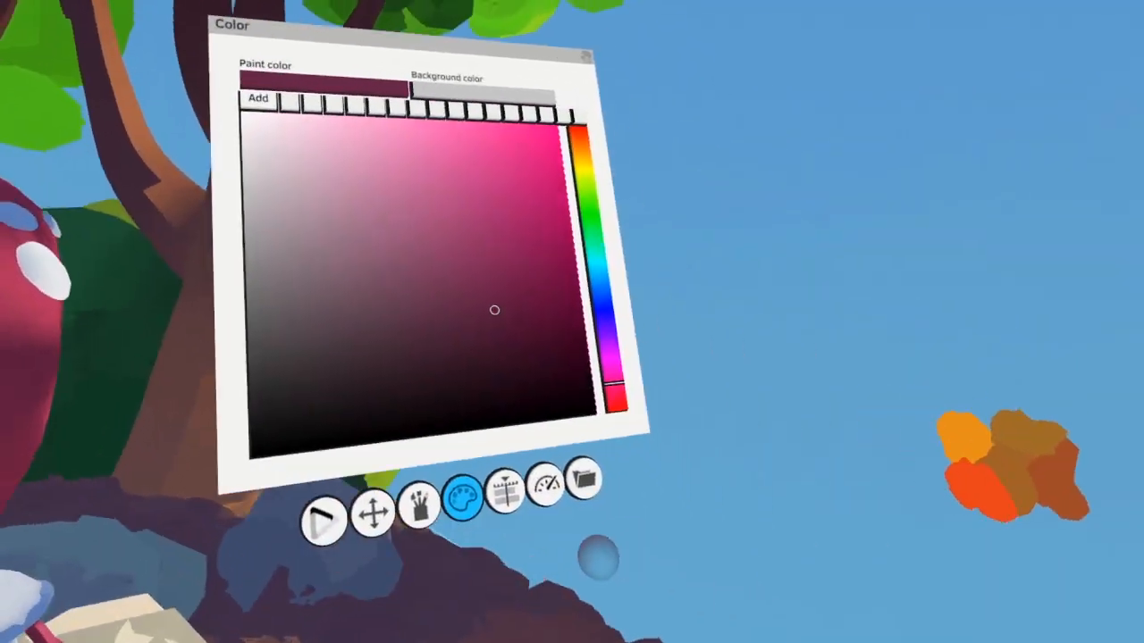
{"action": "left_click", "coordinate": [506, 490]}
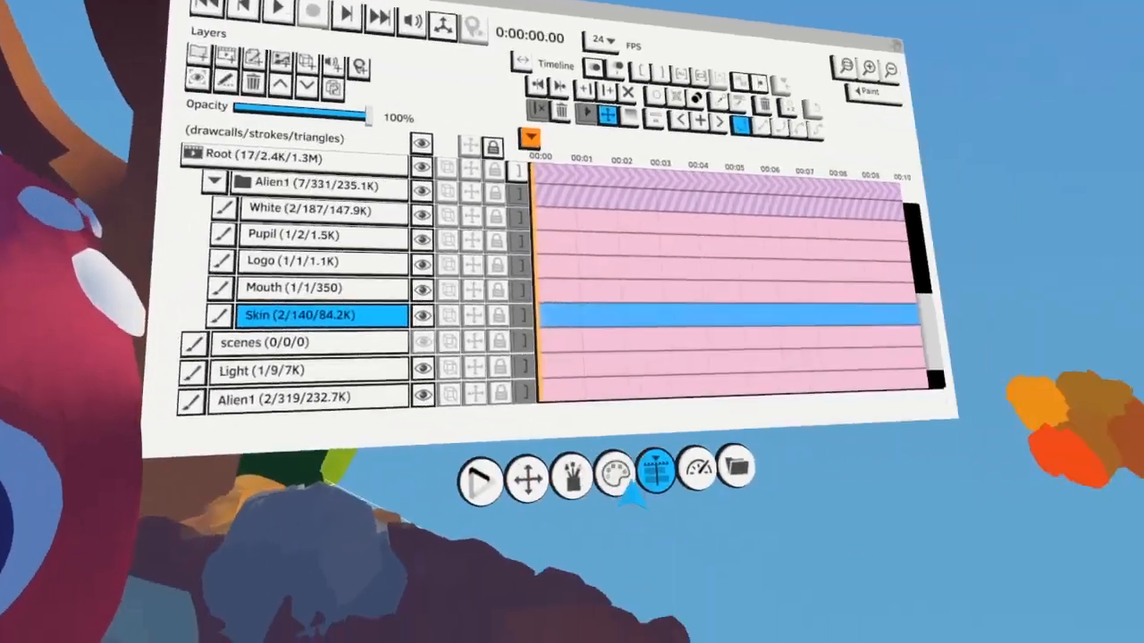
Color the skin rim around the alien's eye with pinkish red light and plum shadow tones
{"action": "left_click", "coordinate": [616, 479]}
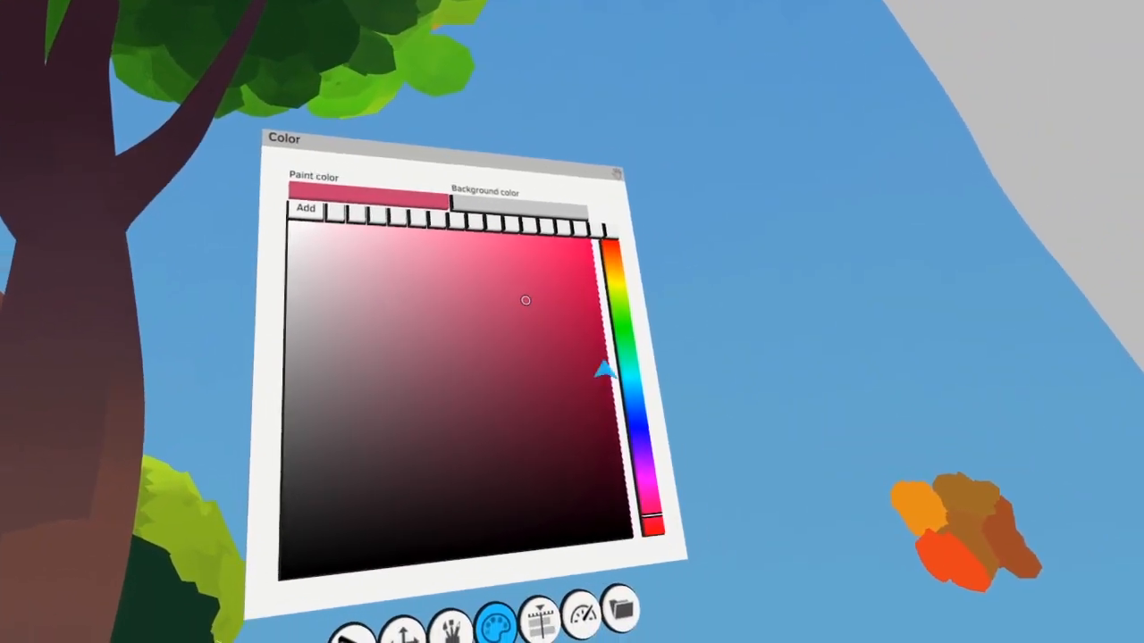
{"action": "left_click", "coordinate": [712, 410]}
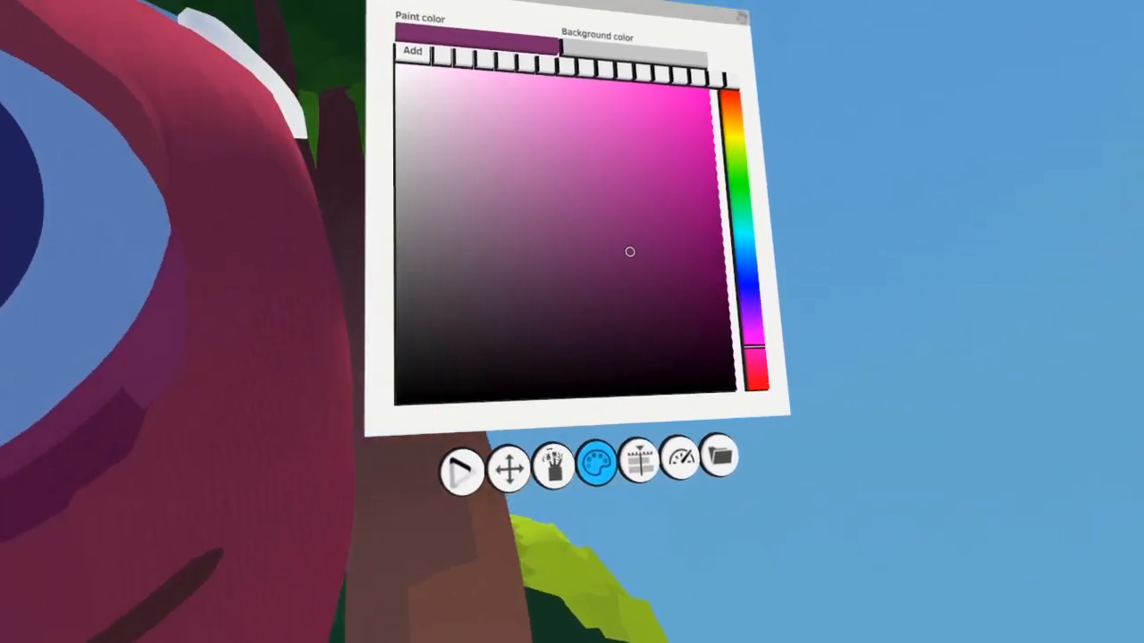
{"action": "left_click", "coordinate": [551, 470]}
{"action": "left_click", "coordinate": [567, 204]}
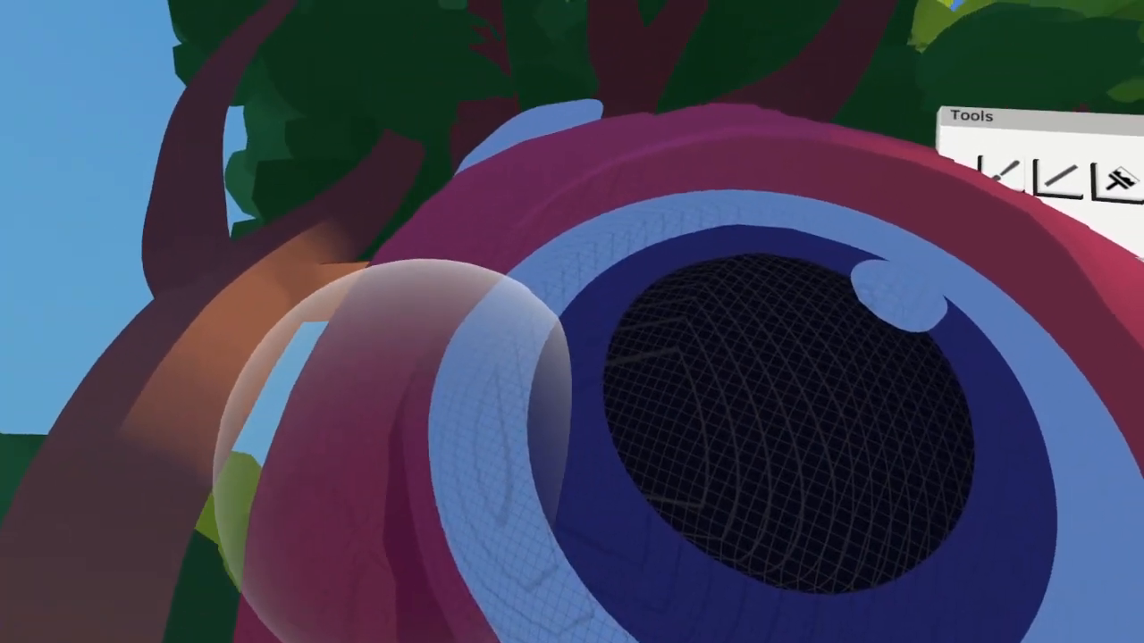
Select the dark skin stroke beneath the eye and colorize it to blend softly into the face
{"action": "left_click", "coordinate": [962, 82]}
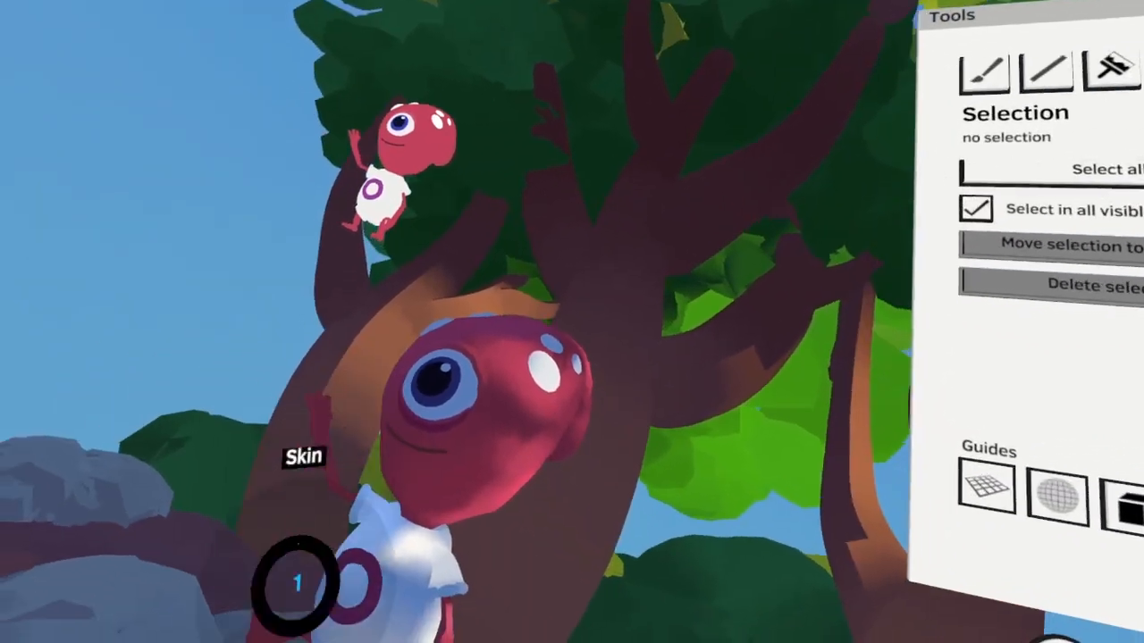
{"action": "left_click", "coordinate": [1134, 89]}
{"action": "left_click", "coordinate": [894, 56]}
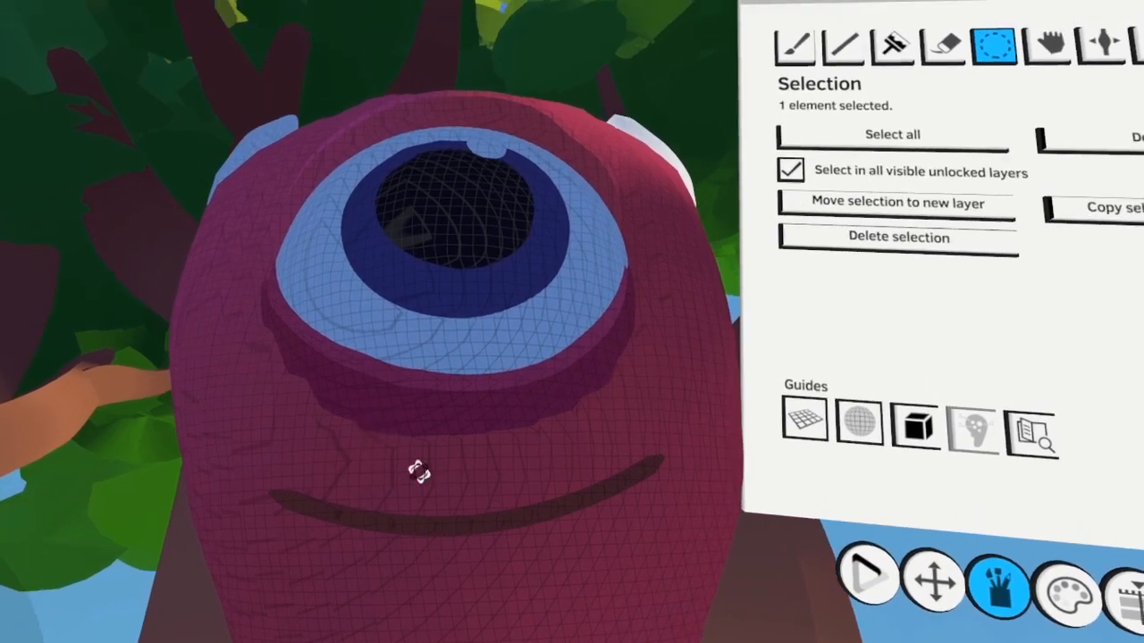
{"action": "left_click", "coordinate": [1008, 38]}
{"action": "left_click", "coordinate": [862, 41]}
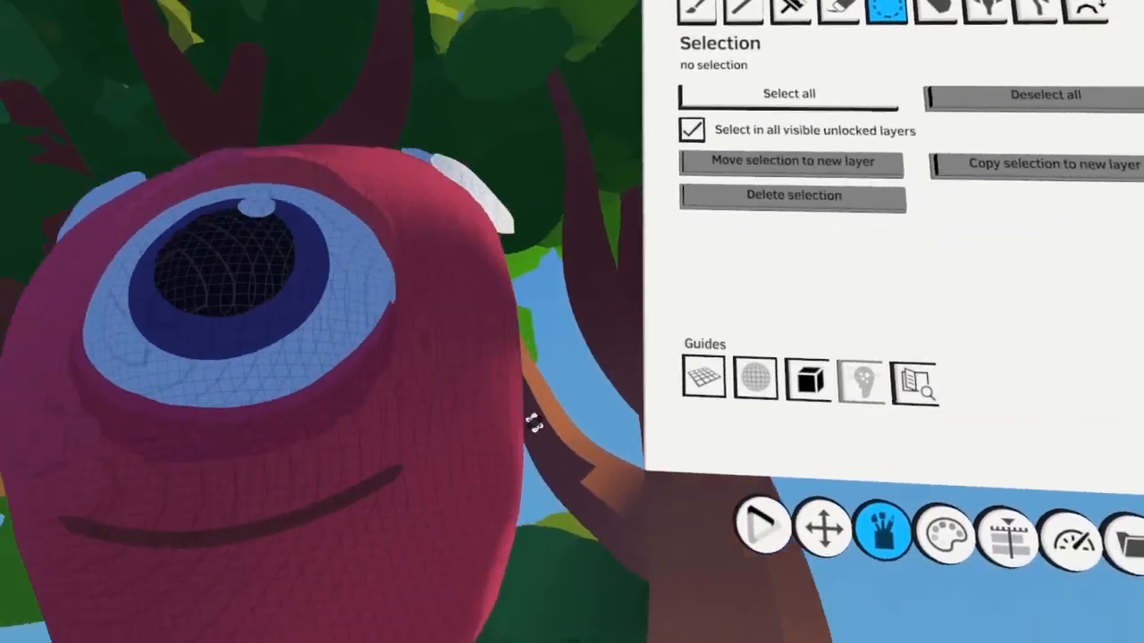
{"action": "left_click", "coordinate": [464, 453]}
{"action": "left_click", "coordinate": [847, 57]}
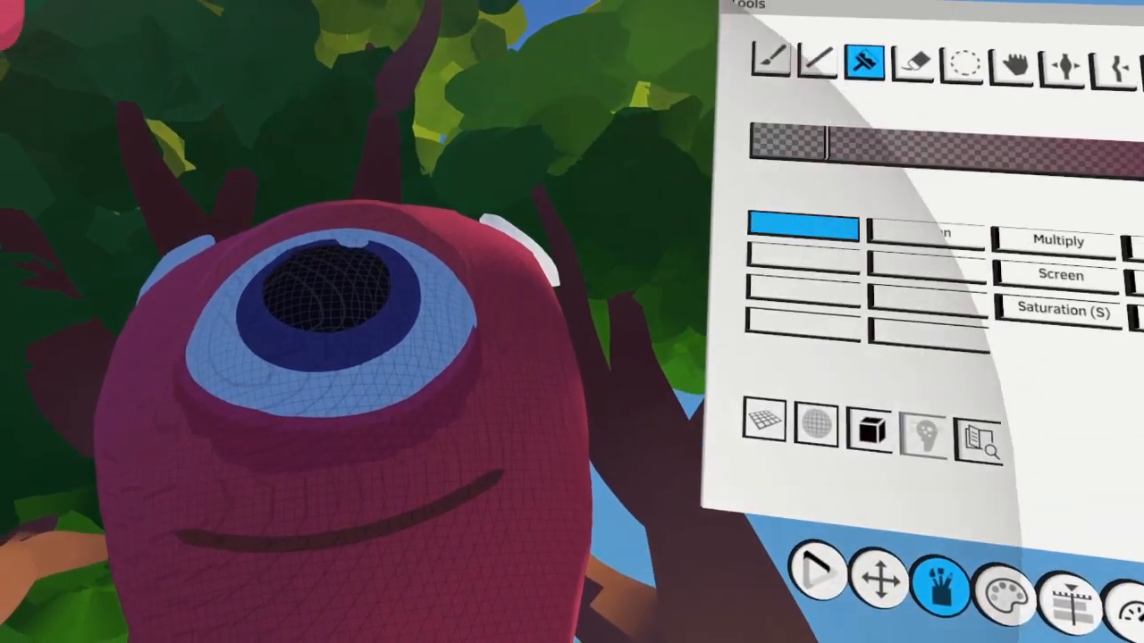
Select the ring logo on the alien's shirt and colorize it with purple
{"action": "left_click", "coordinate": [956, 73]}
{"action": "left_click", "coordinate": [456, 488]}
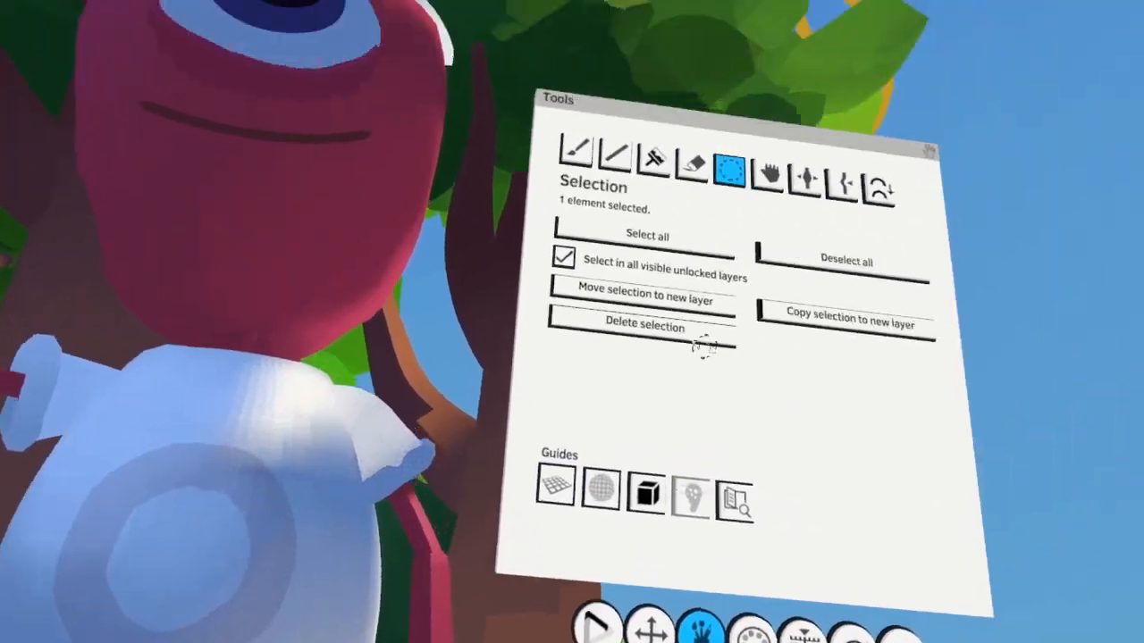
{"action": "left_click", "coordinate": [534, 168]}
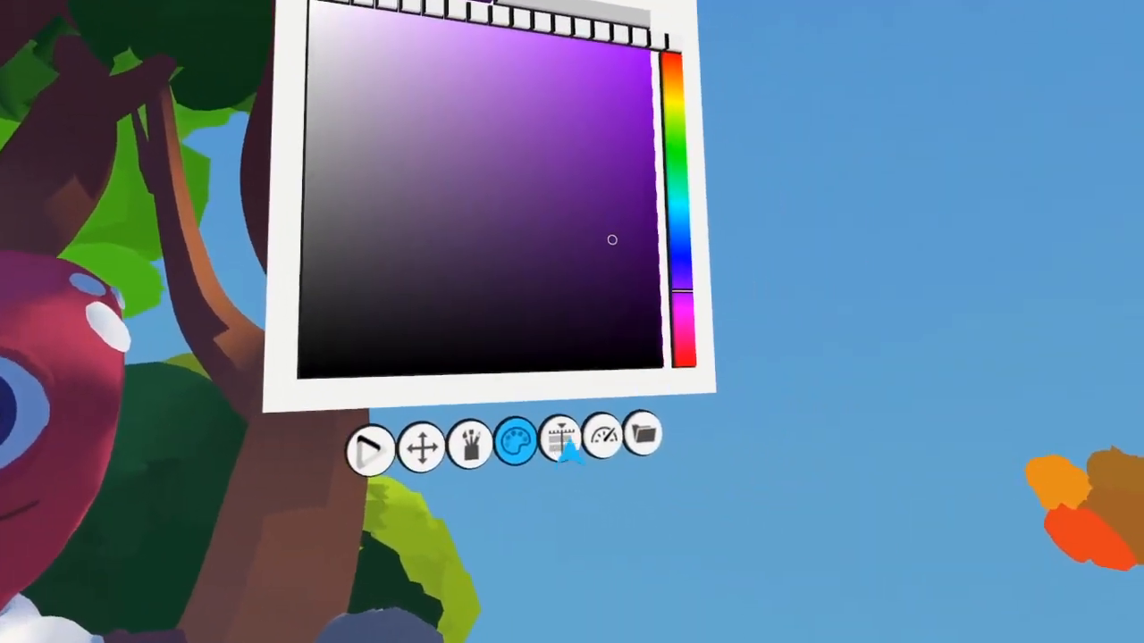
Make White the active layer and tint the alien's shirt and eye white with warm cream
{"action": "left_click", "coordinate": [561, 442]}
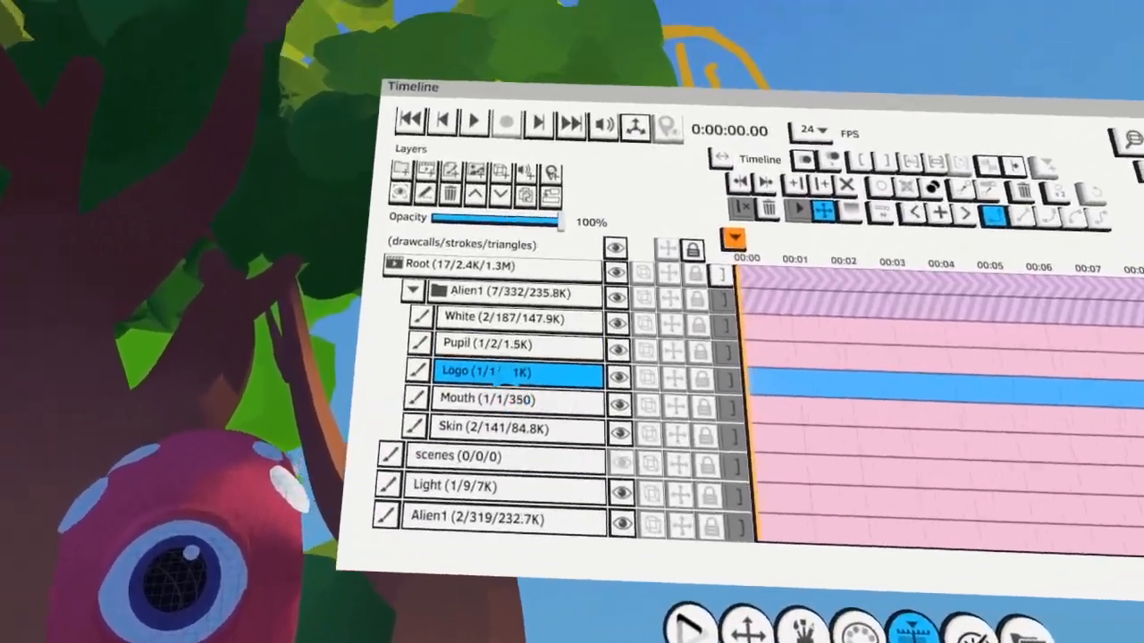
{"action": "left_click", "coordinate": [527, 292]}
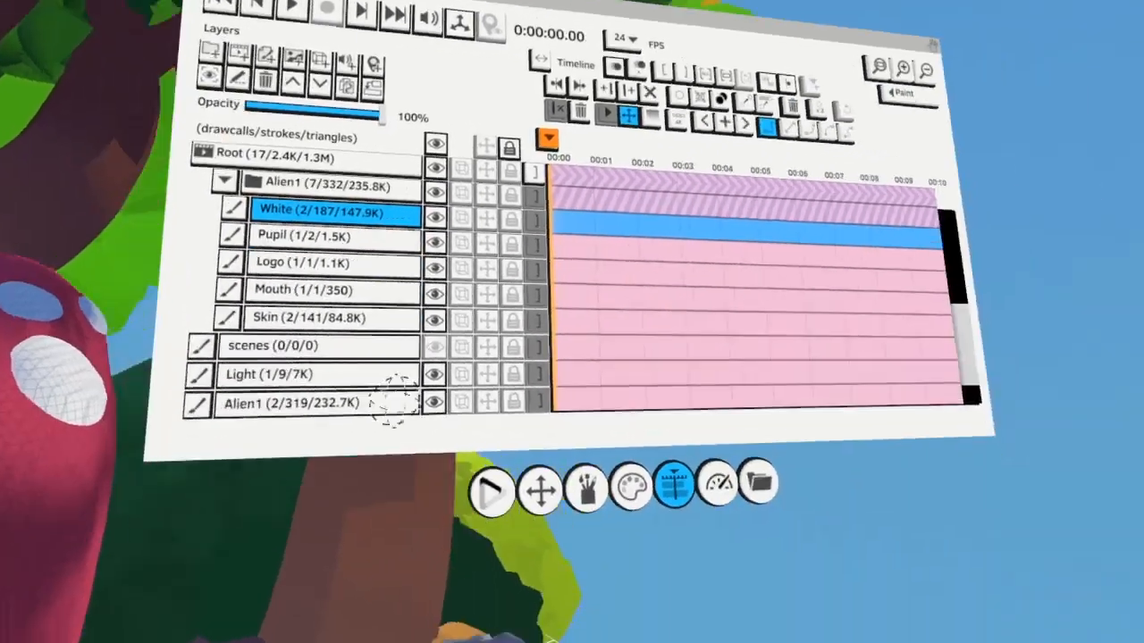
{"action": "left_click", "coordinate": [563, 581]}
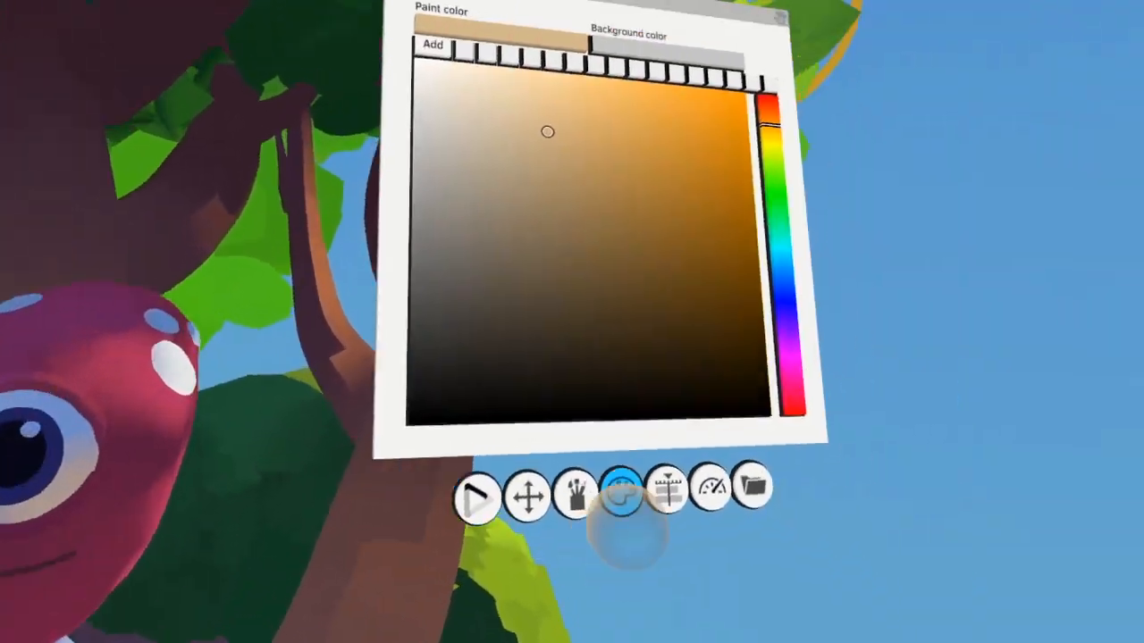
Make Pupil the active layer and colorize the lower part of the iris with a brighter blue
{"action": "left_click", "coordinate": [666, 489]}
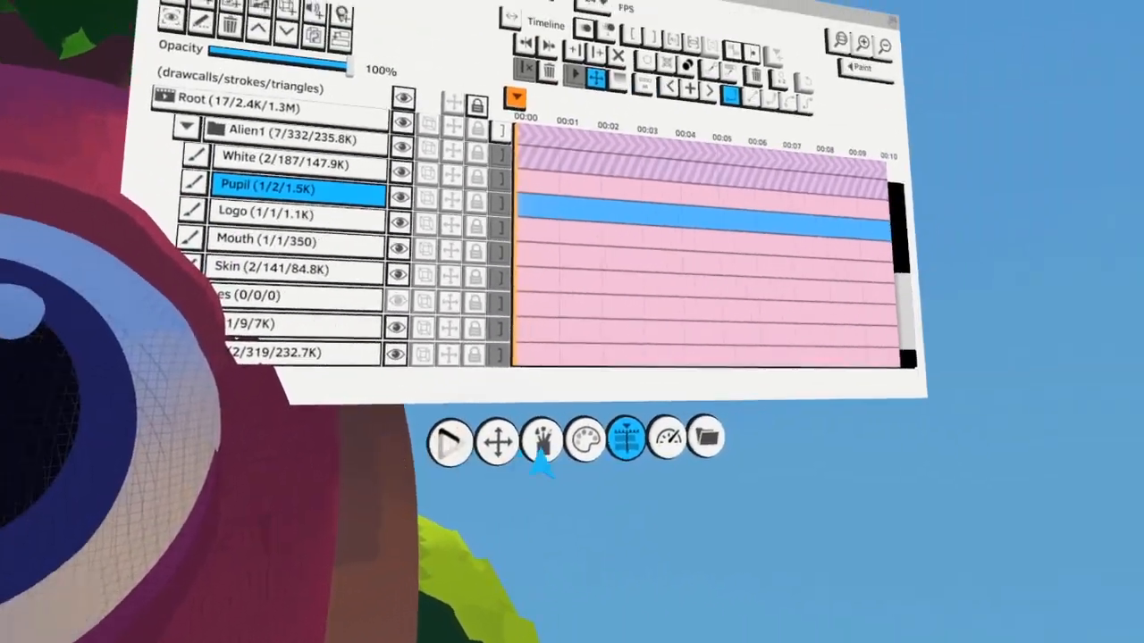
{"action": "left_click", "coordinate": [576, 465]}
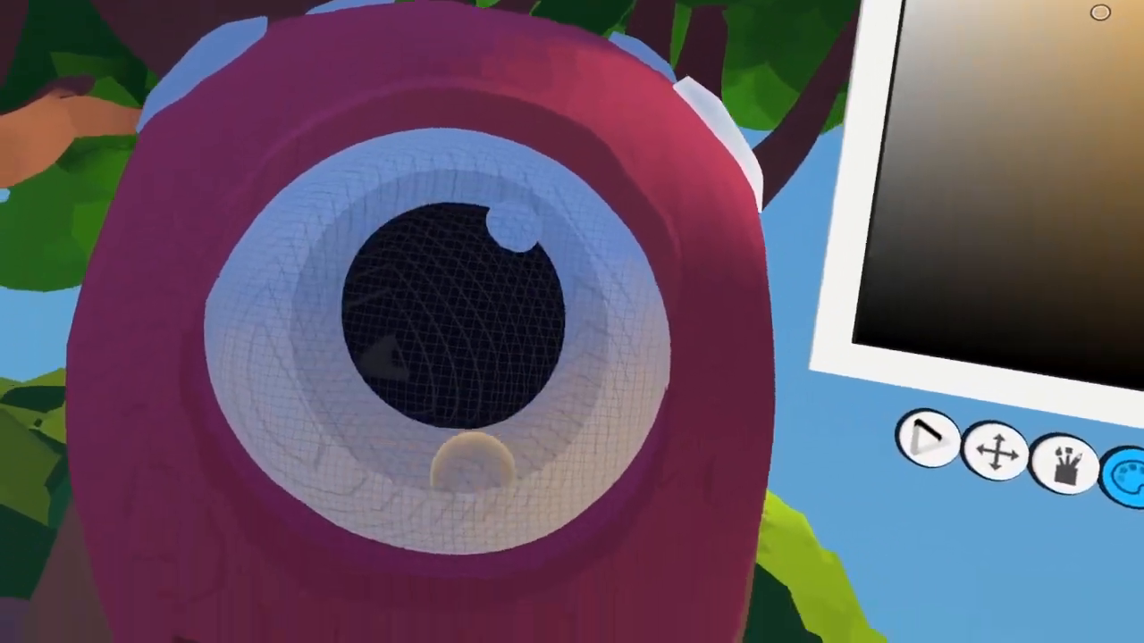
{"action": "left_click", "coordinate": [474, 460]}
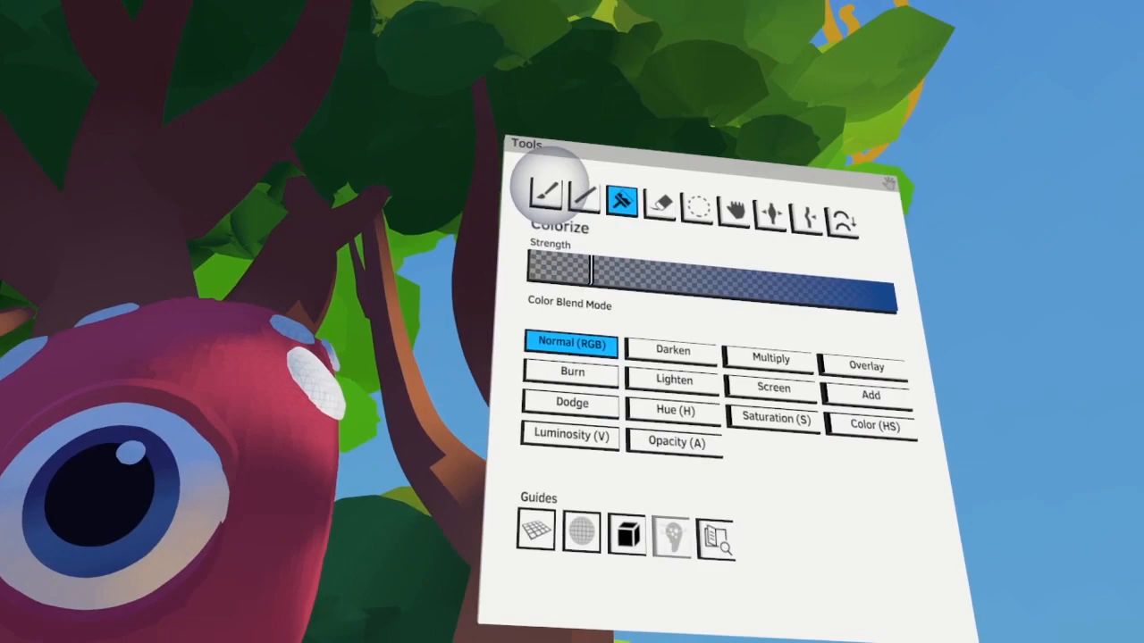
{"action": "left_click", "coordinate": [548, 190]}
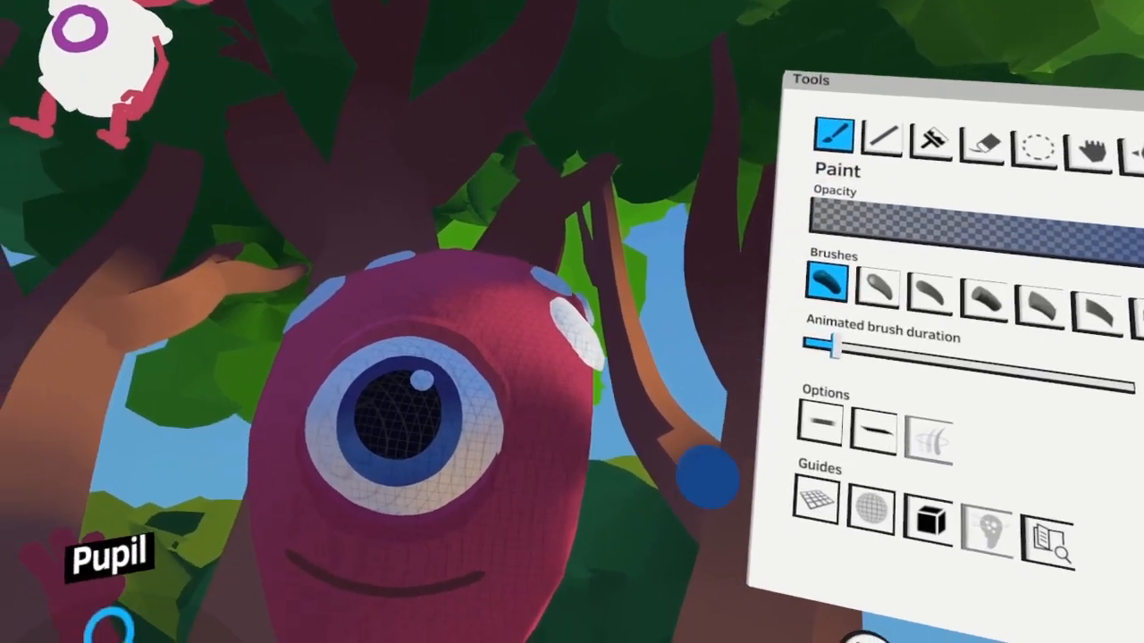
Bring up the save options for the color_n_light project, and make Skin the active layer
{"action": "left_click", "coordinate": [902, 32]}
{"action": "key", "text": "b"}
{"action": "key", "text": "s"}
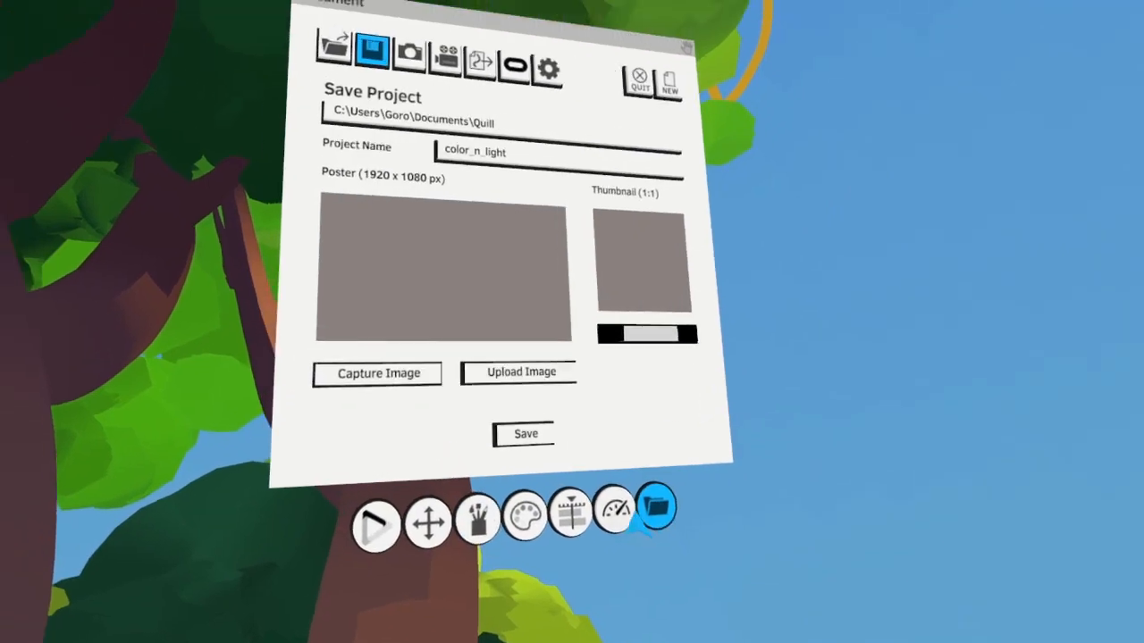
{"action": "left_click", "coordinate": [525, 434]}
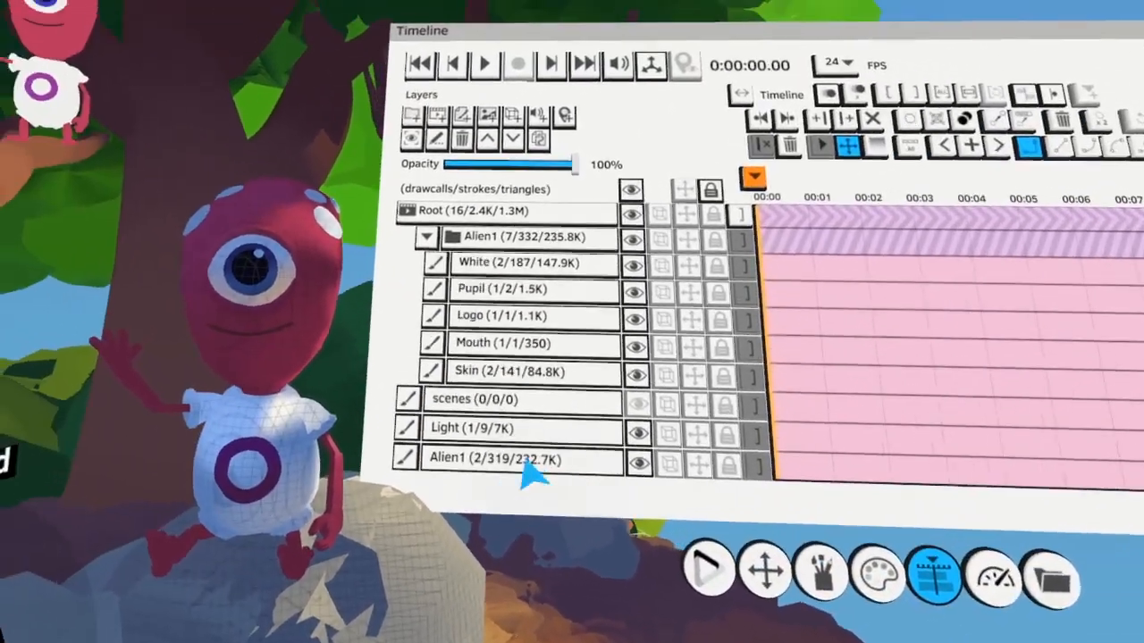
{"action": "left_click", "coordinate": [291, 366]}
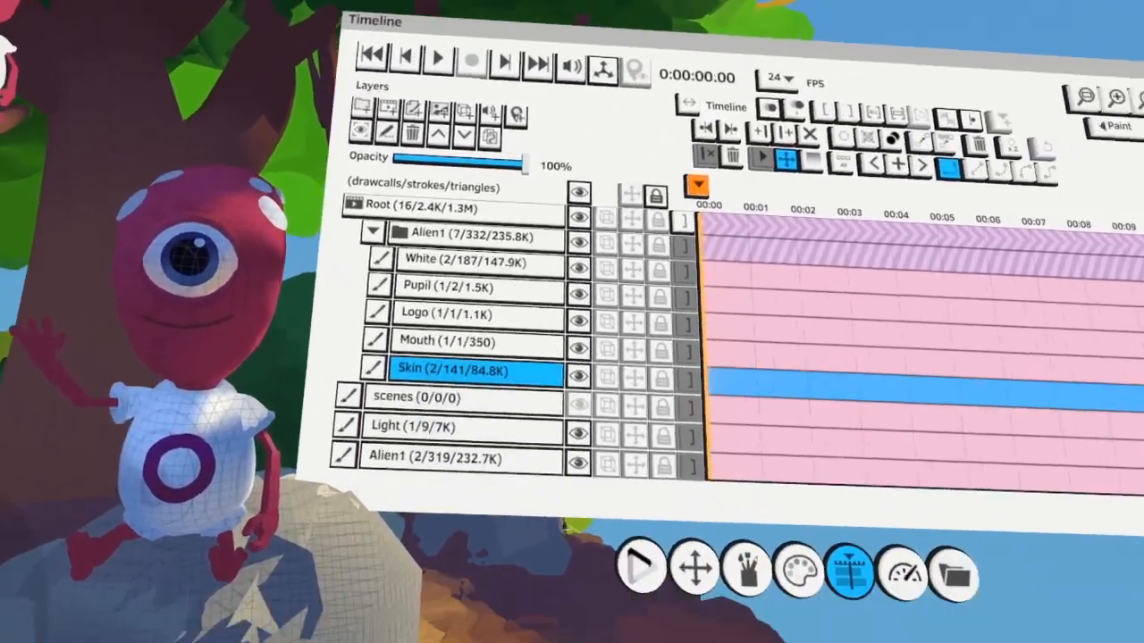
Colorize the alien's skin with dark maroon in Normal (RGB) mode and bring up the project's save options
{"action": "left_click", "coordinate": [628, 527]}
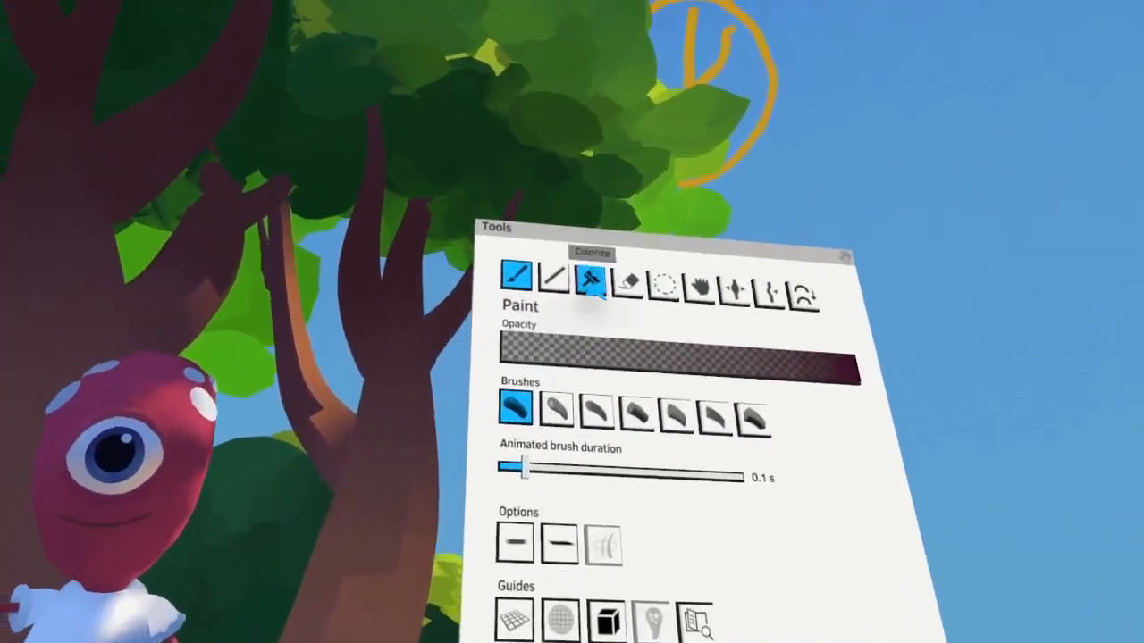
{"action": "left_click", "coordinate": [591, 282]}
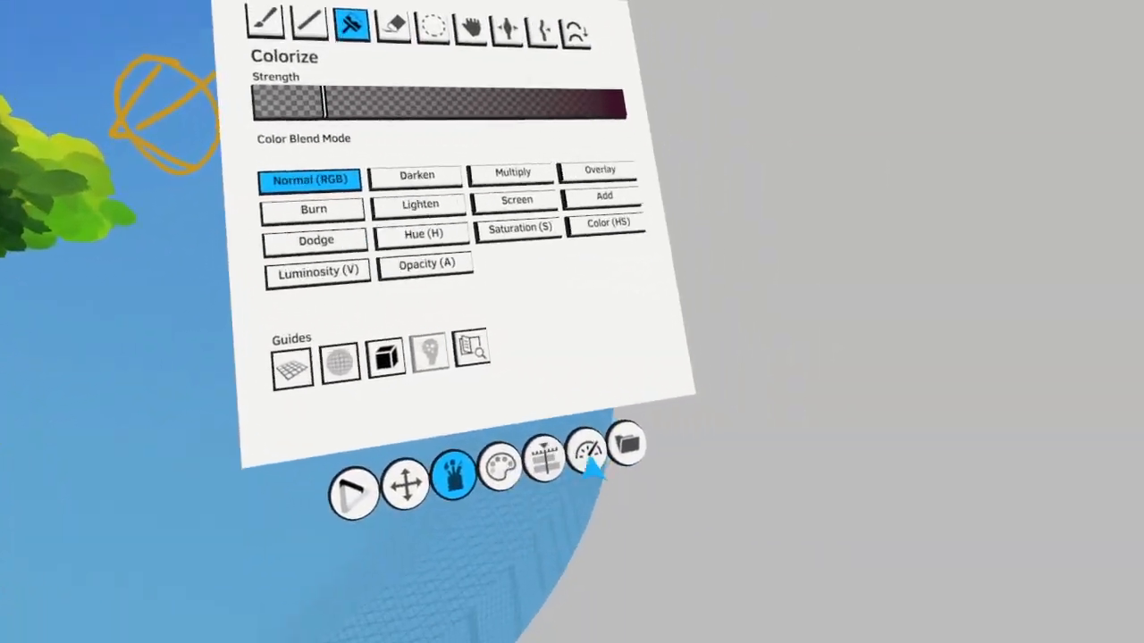
{"action": "left_click", "coordinate": [666, 487]}
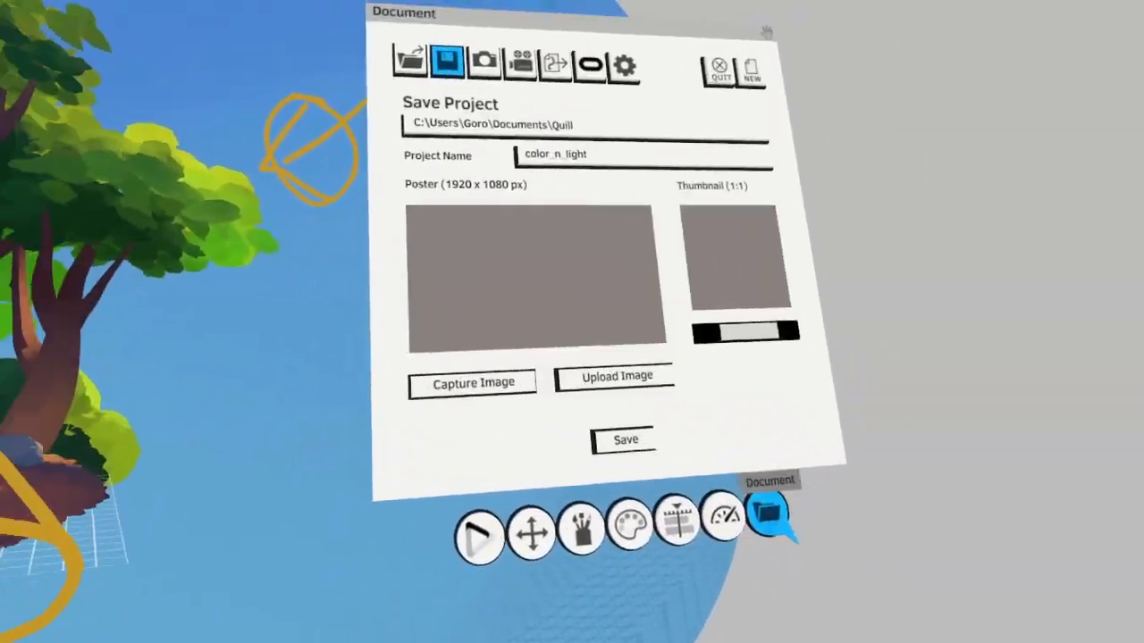
Collapse and hide the sunny layer group, and show the Overcast group instead
{"action": "left_click", "coordinate": [628, 492]}
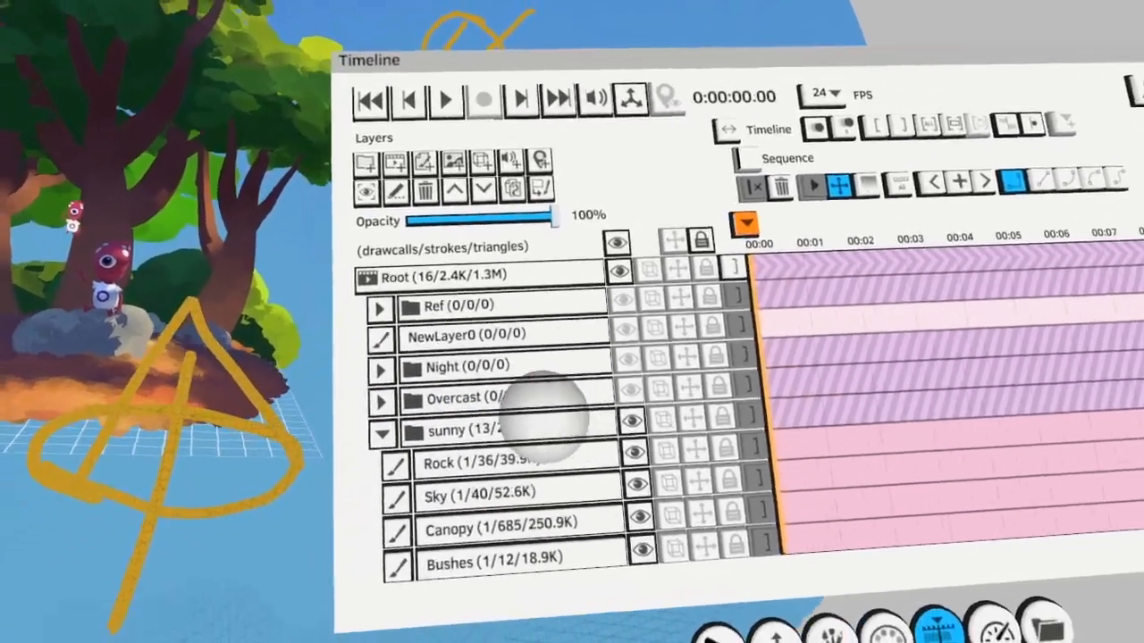
{"action": "left_click", "coordinate": [545, 420]}
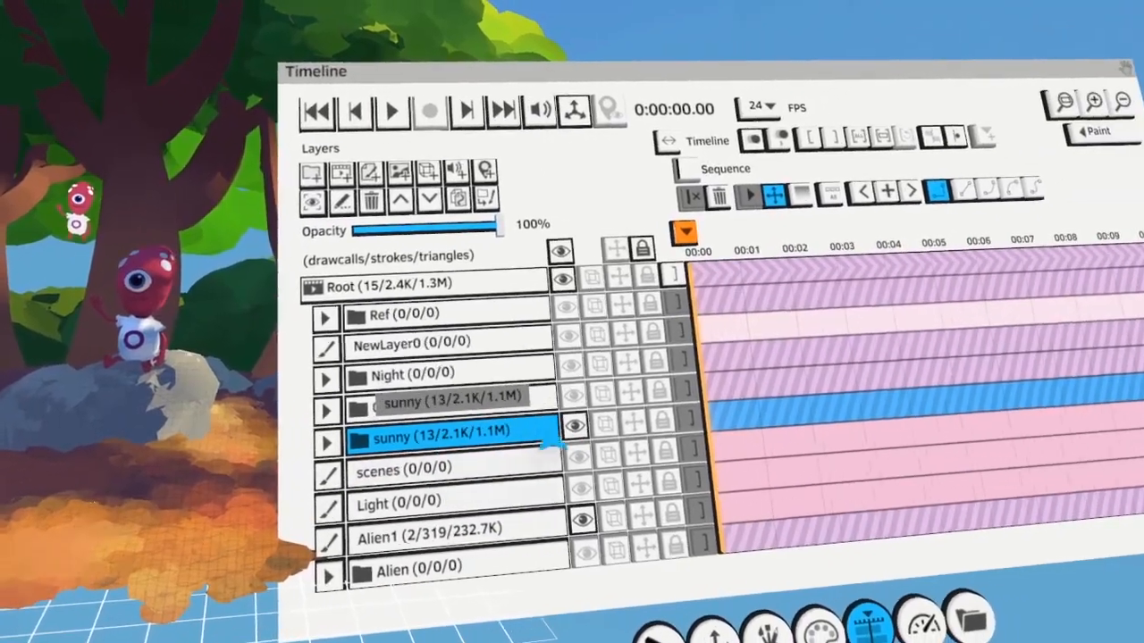
{"action": "left_click", "coordinate": [583, 431]}
{"action": "left_click", "coordinate": [604, 408]}
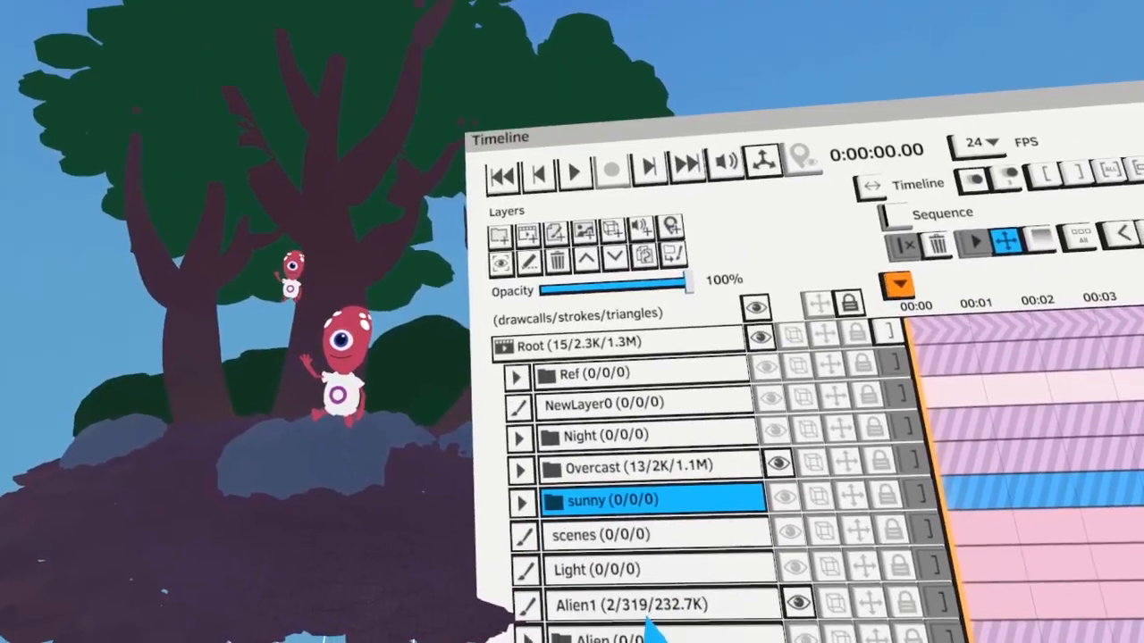
Expand the Overcast group and hide the Alien1 group inside it
{"action": "left_click", "coordinate": [572, 465]}
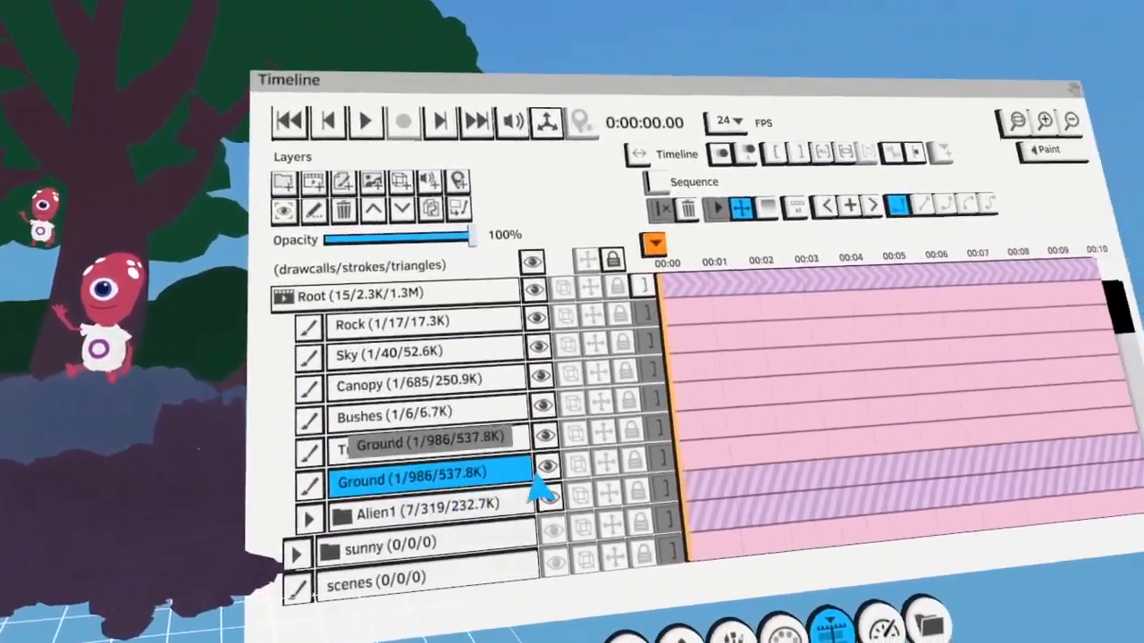
{"action": "left_click", "coordinate": [548, 497]}
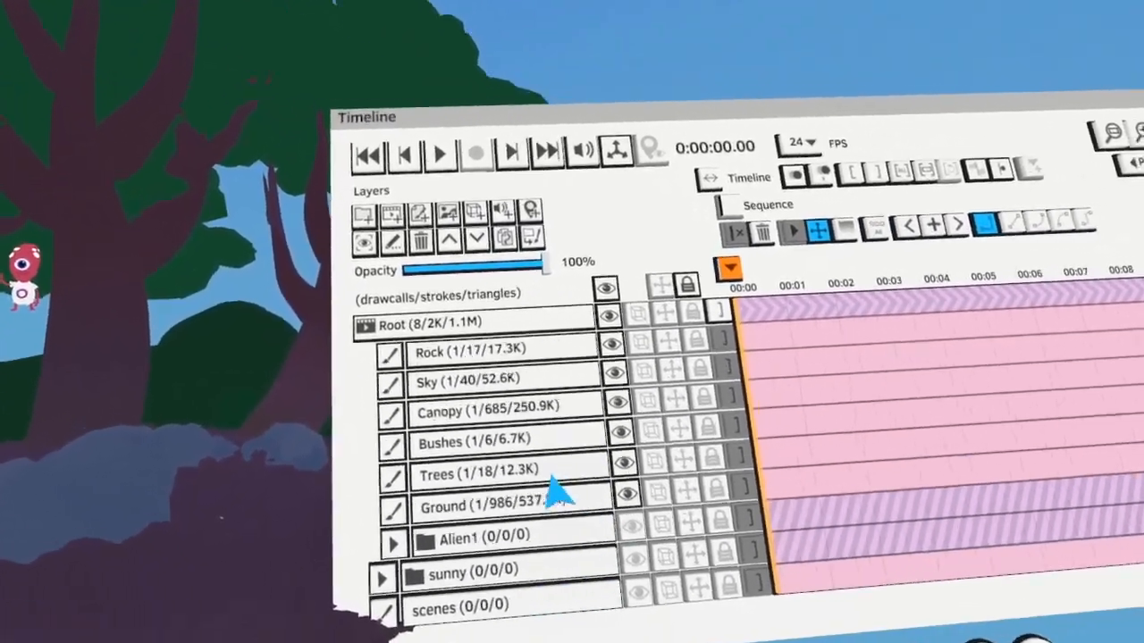
{"action": "scroll", "coordinate": [548, 497], "scroll_direction": "up", "scroll_amount": 3}
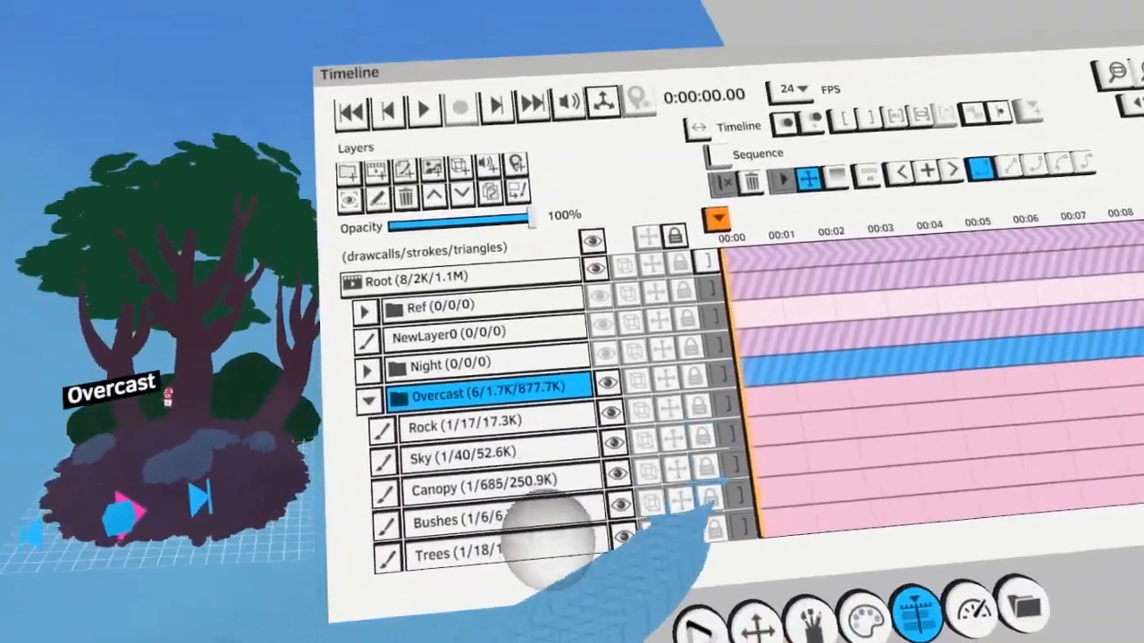
Make the Overcast Sky layer active and colorize the blue sky with muted purplish greys, lighter toward the horizon
{"action": "left_click", "coordinate": [505, 455]}
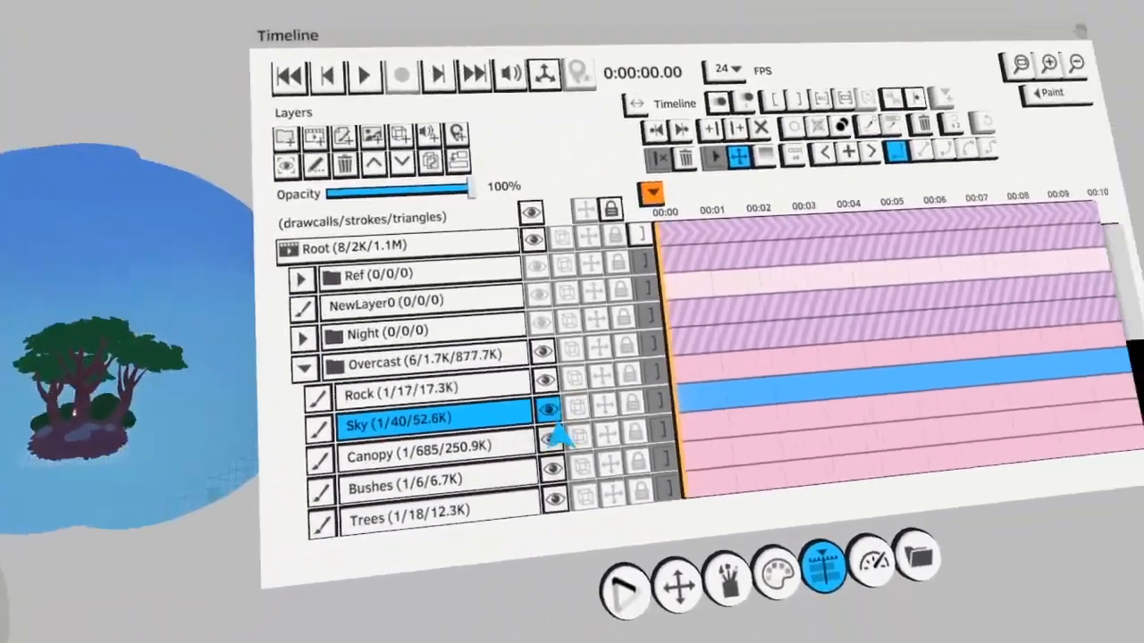
{"action": "left_click", "coordinate": [536, 520]}
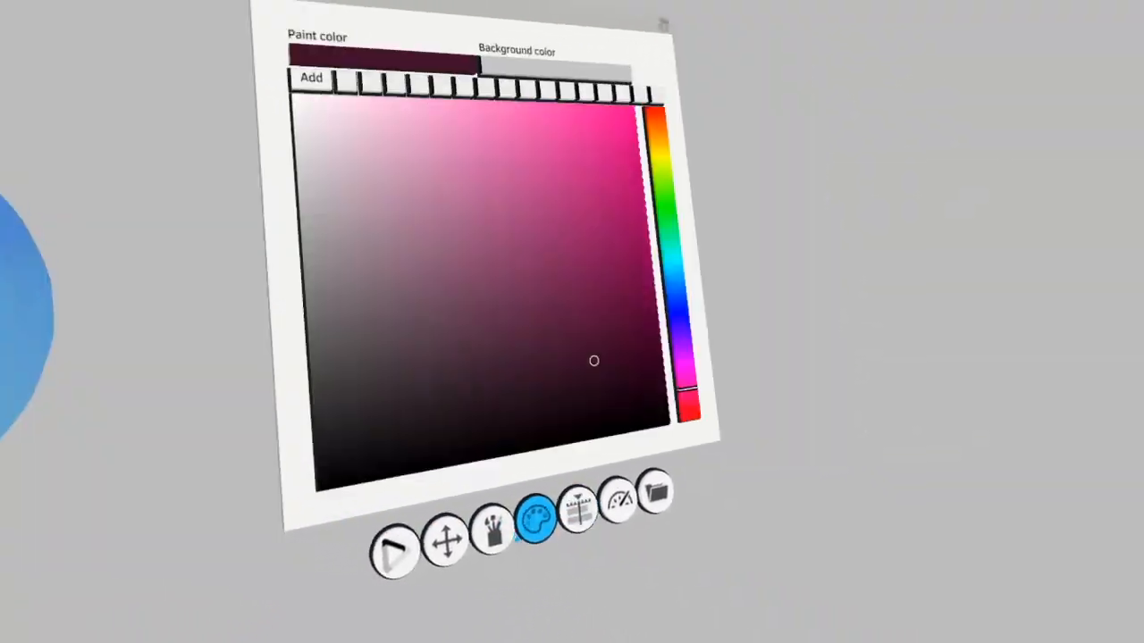
{"action": "left_click", "coordinate": [360, 116]}
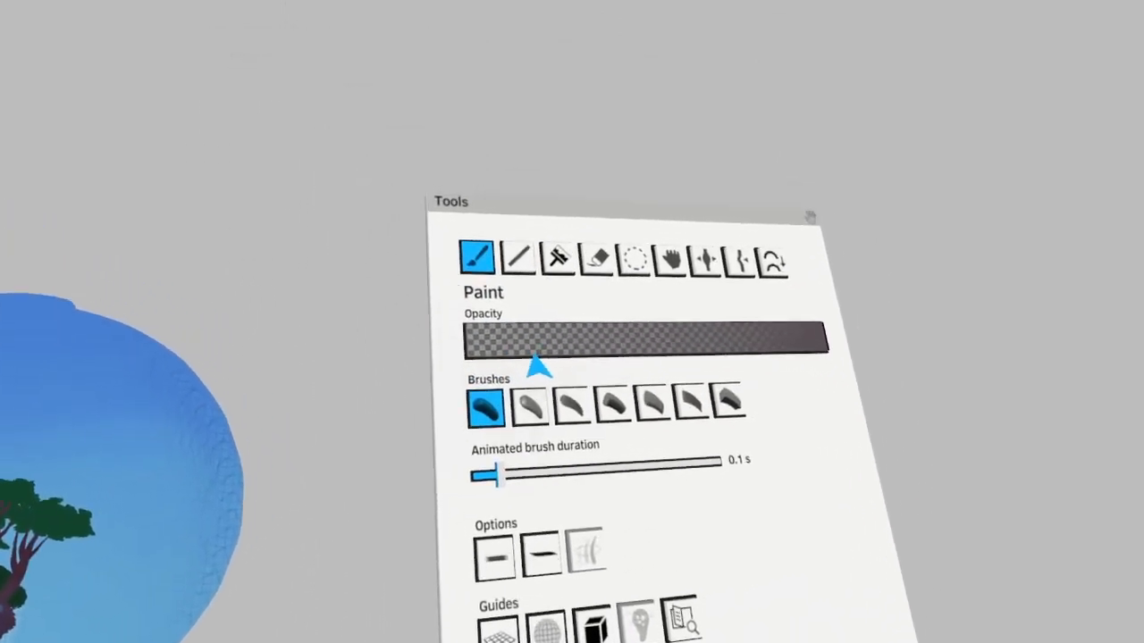
{"action": "left_click", "coordinate": [445, 120]}
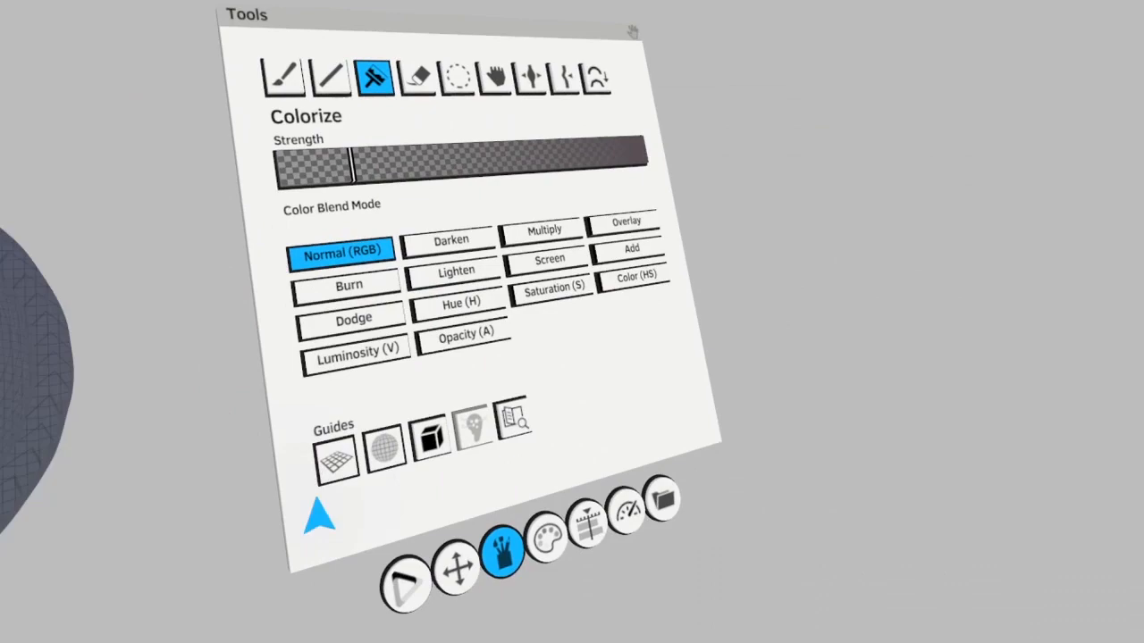
{"action": "left_click", "coordinate": [636, 630]}
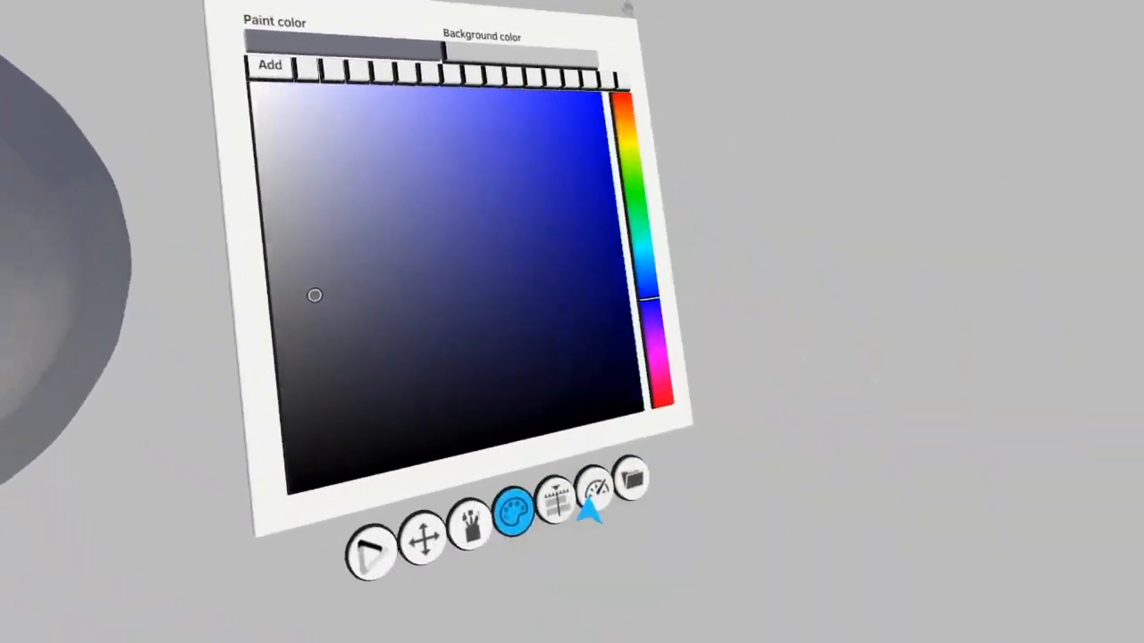
Make the Overcast Canopy layer active and colorize the foliage with a darker, less bluish green in Normal (RGB) mode
{"action": "left_click", "coordinate": [556, 500]}
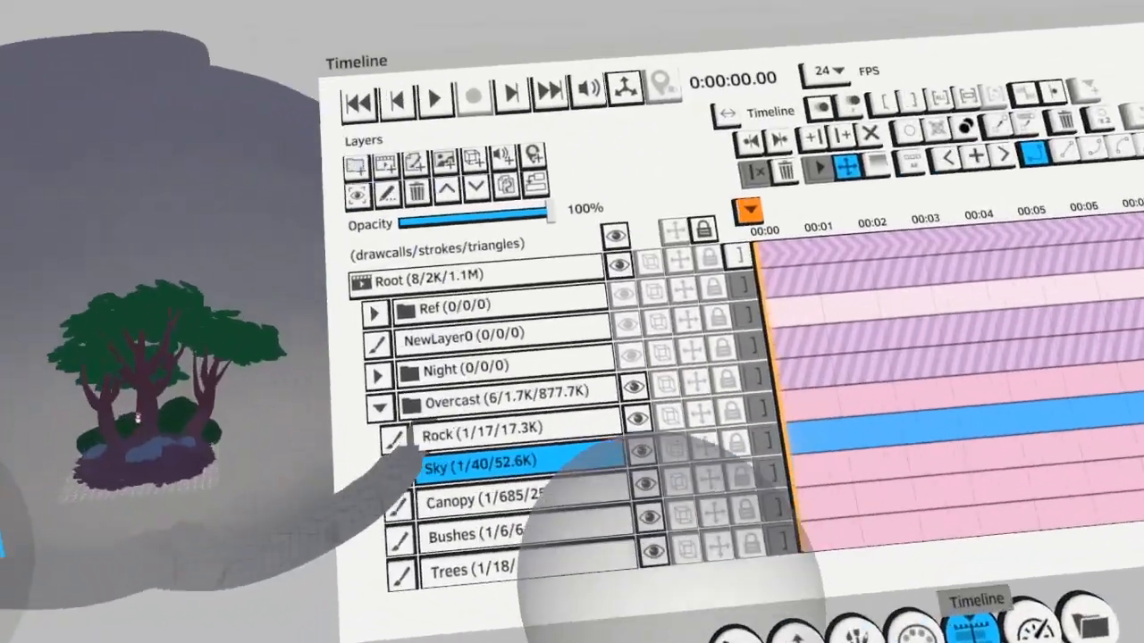
{"action": "scroll", "coordinate": [792, 456], "scroll_direction": "down", "scroll_amount": 1}
{"action": "scroll", "coordinate": [569, 501], "scroll_direction": "down", "scroll_amount": 6}
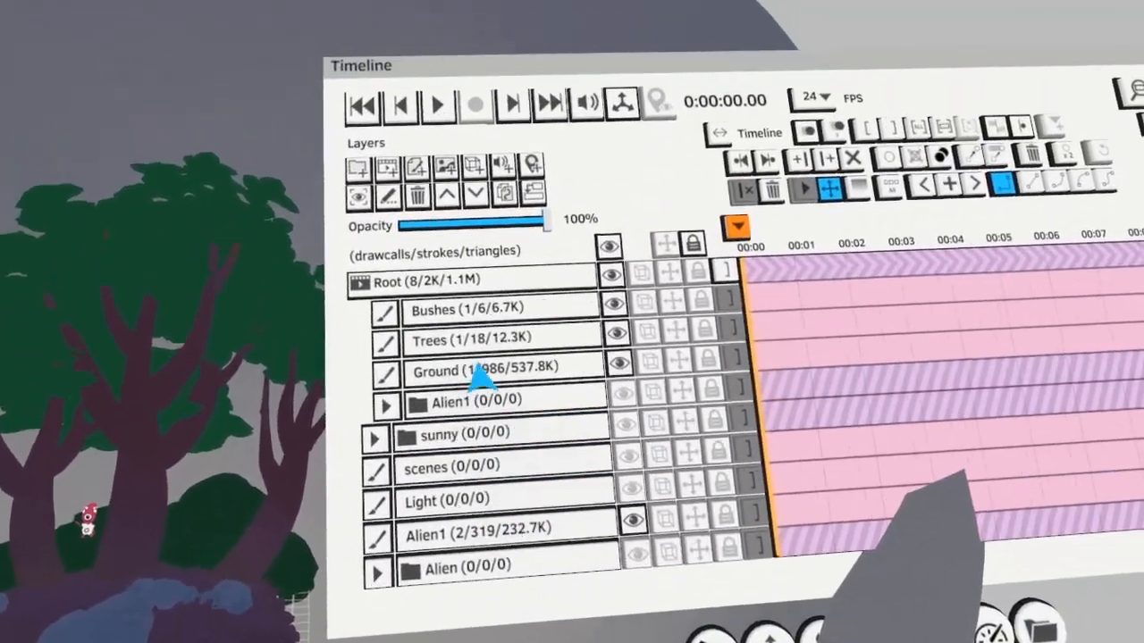
{"action": "scroll", "coordinate": [477, 373], "scroll_direction": "up", "scroll_amount": 7}
{"action": "left_click", "coordinate": [460, 450]}
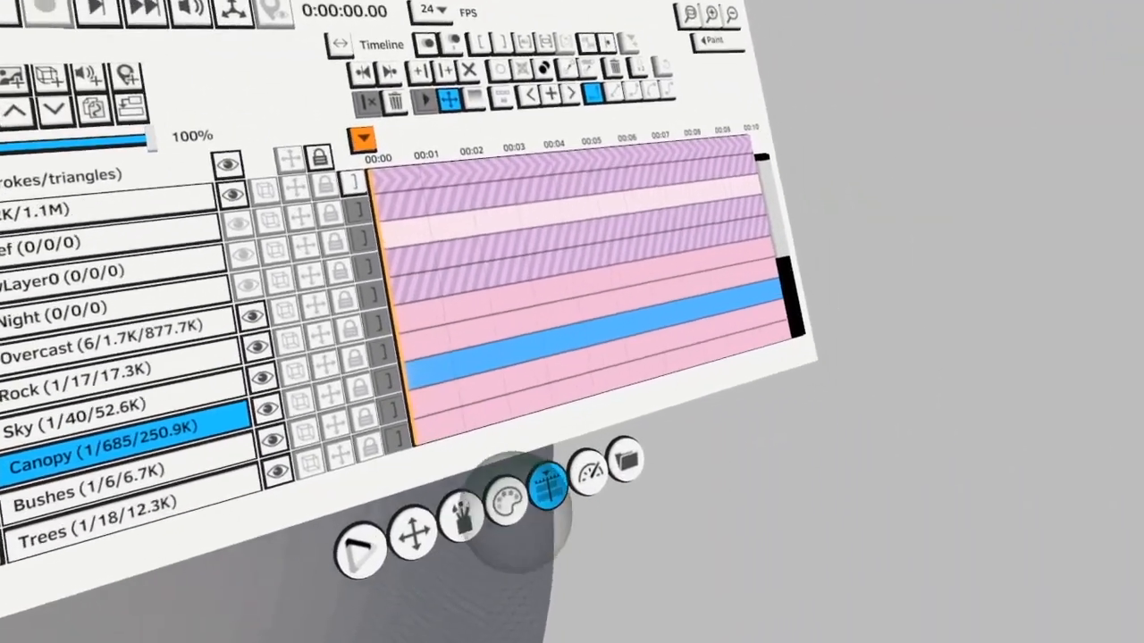
{"action": "left_click", "coordinate": [506, 501]}
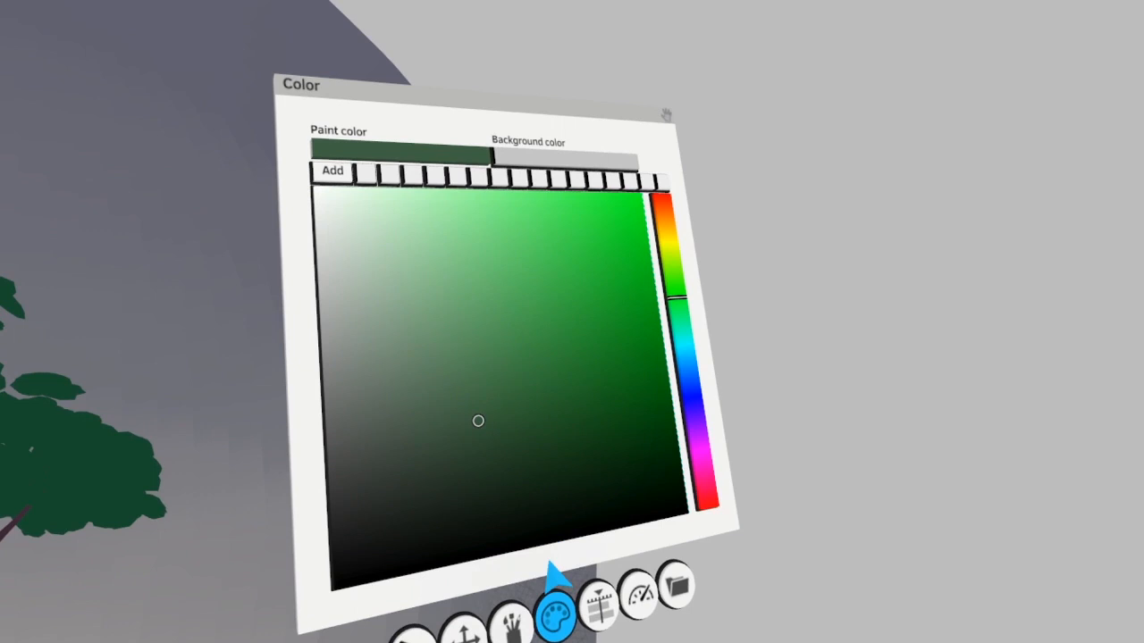
{"action": "left_click", "coordinate": [554, 582]}
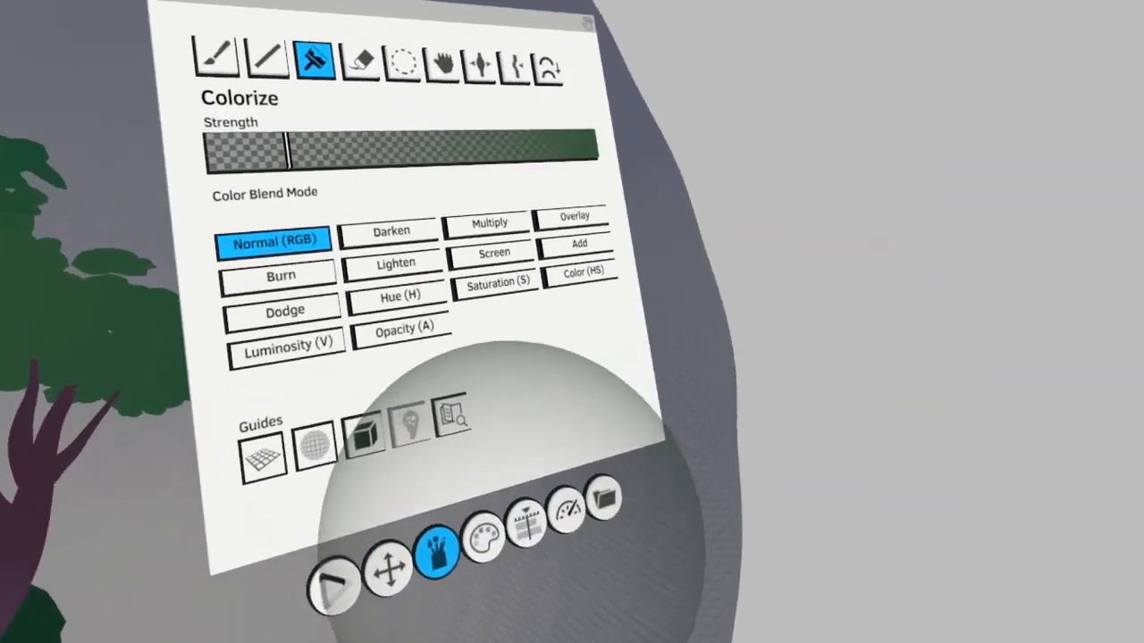
{"action": "left_click", "coordinate": [506, 570]}
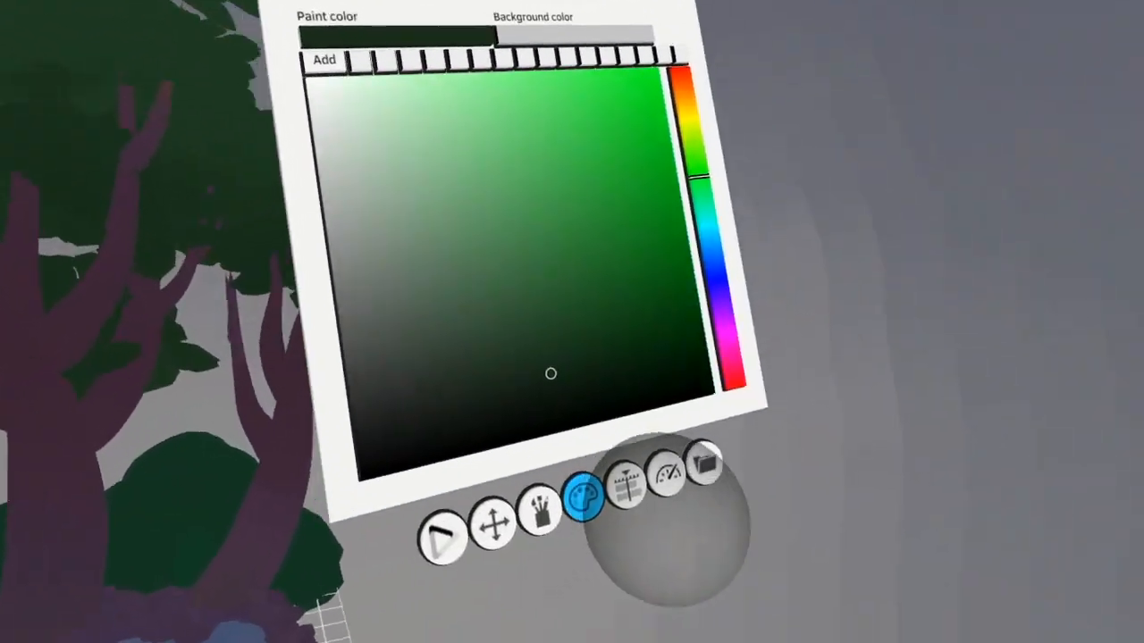
Make the Overcast Trees layer active and colorize the trunks and branches with a very dark, desaturated reddish brown
{"action": "left_click", "coordinate": [610, 494]}
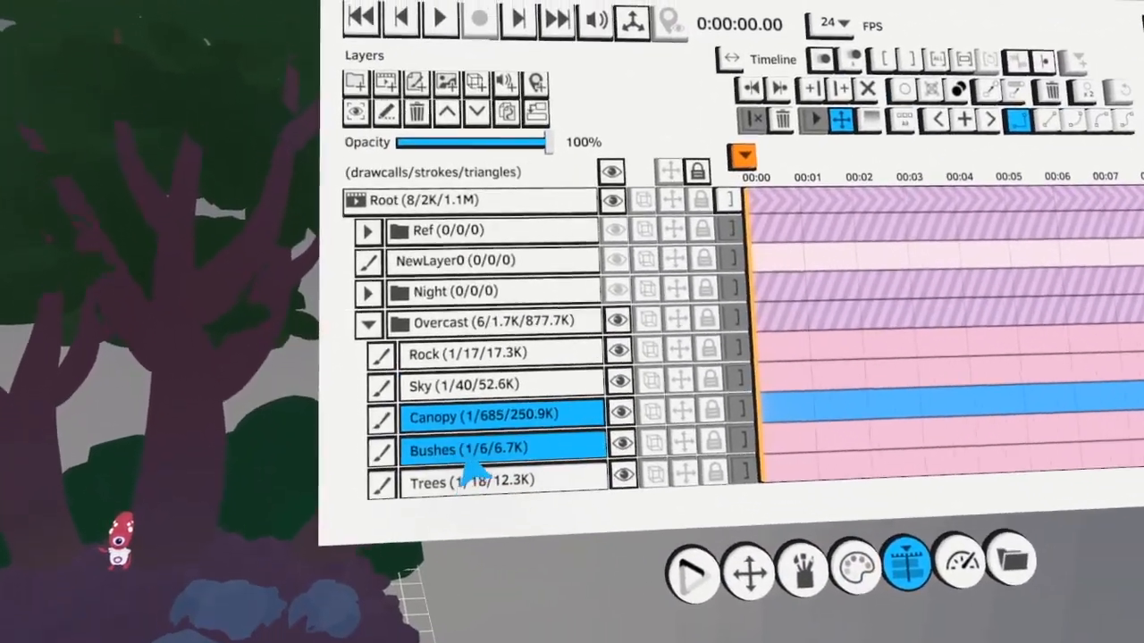
{"action": "left_click", "coordinate": [468, 456]}
{"action": "left_click", "coordinate": [466, 436]}
{"action": "left_click", "coordinate": [454, 405]}
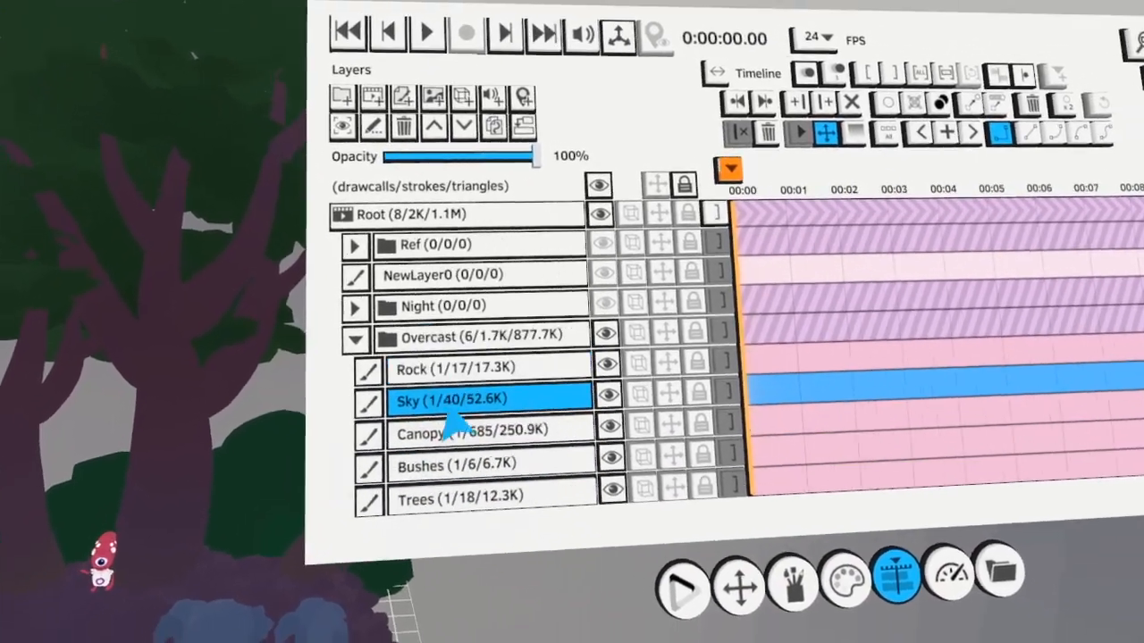
{"action": "left_click", "coordinate": [447, 491]}
{"action": "left_click", "coordinate": [572, 576]}
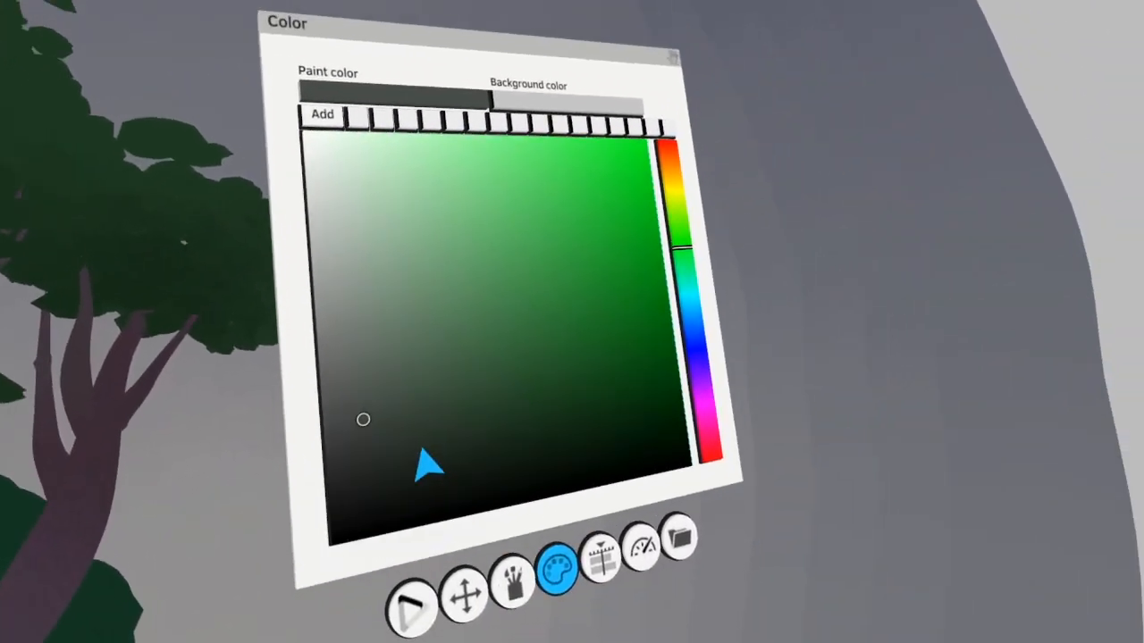
{"action": "left_click_drag", "start_coordinate": [714, 390], "coordinate": [706, 451]}
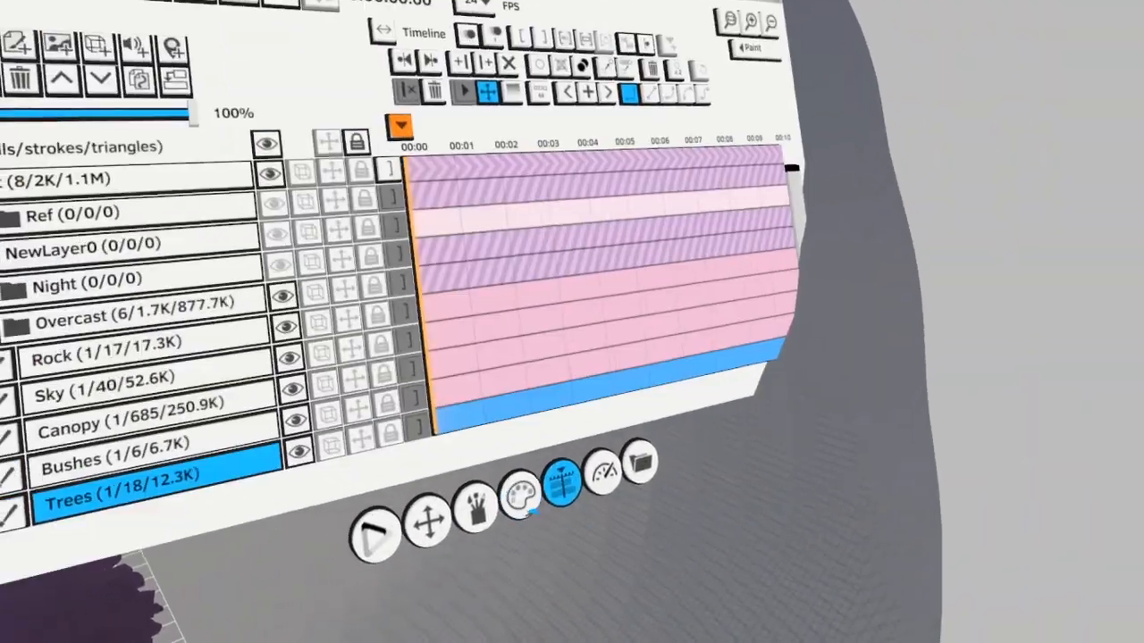
Make the Overcast Bushes layer active and colorize the bushes behind the trees with dark green
{"action": "left_click", "coordinate": [477, 509]}
{"action": "left_click", "coordinate": [638, 510]}
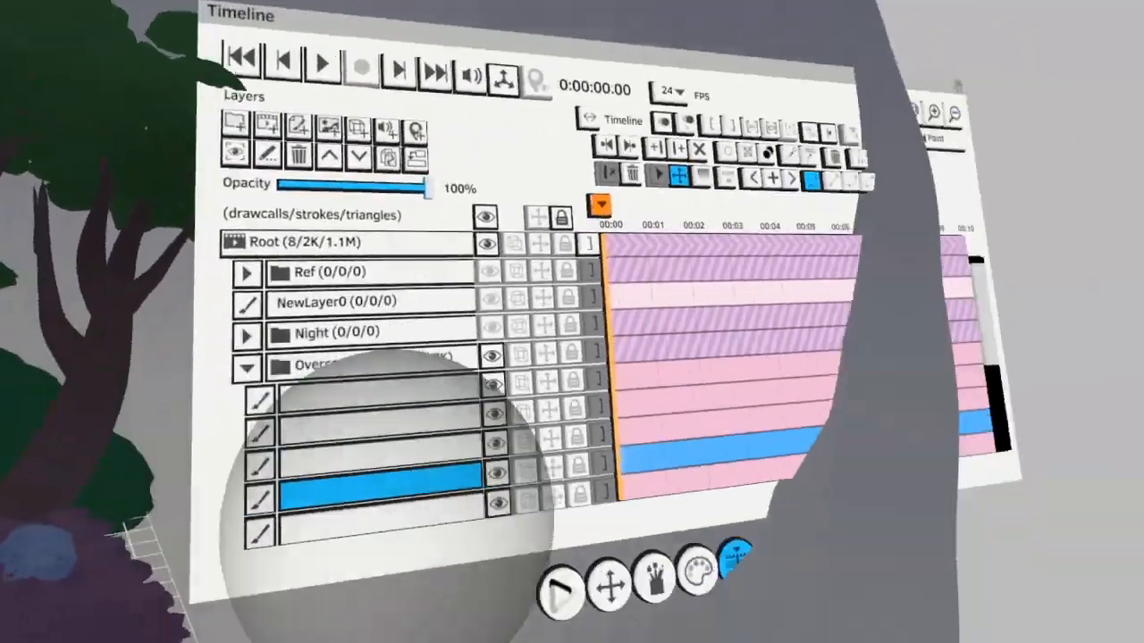
{"action": "left_click", "coordinate": [540, 533]}
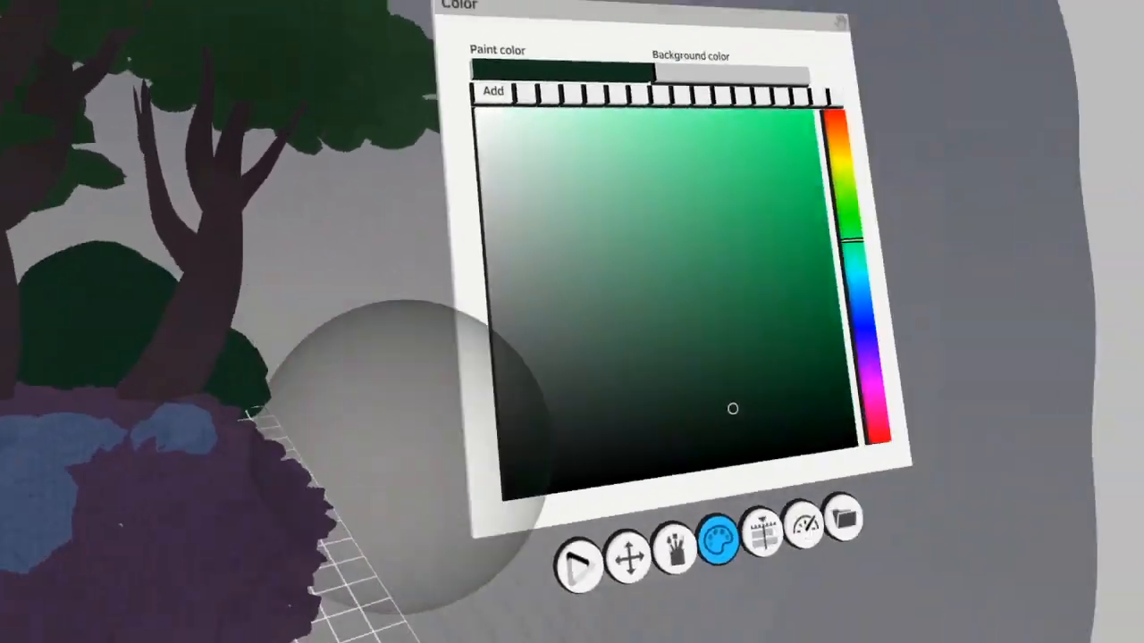
Make the Overcast Ground layer active and colorize the purple ground with a dark, desaturated purplish brown
{"action": "left_click", "coordinate": [763, 533]}
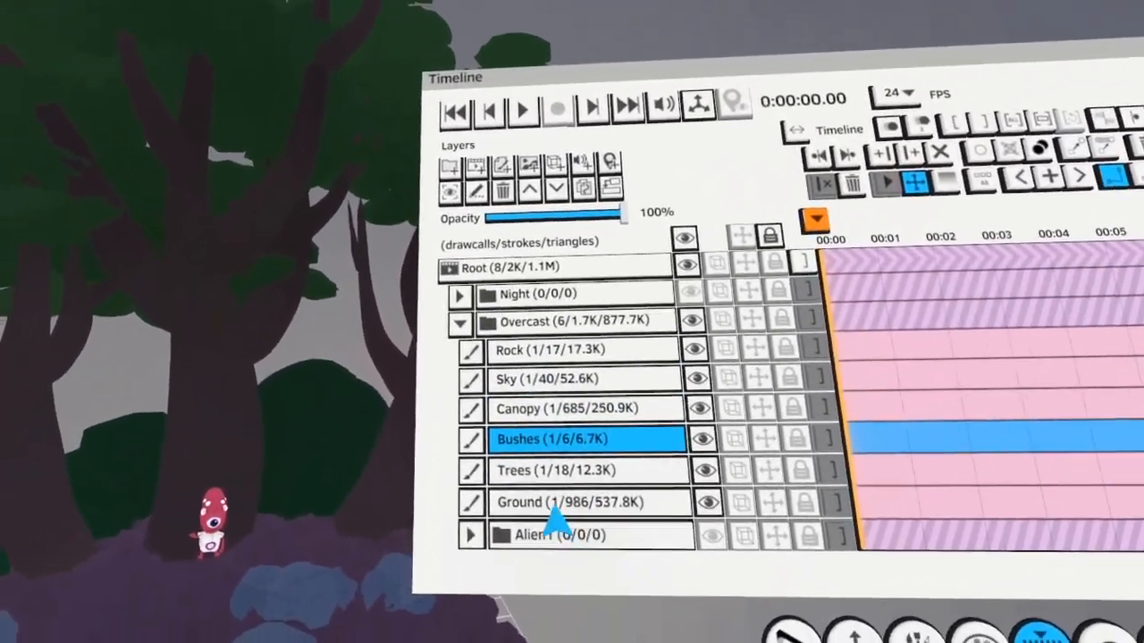
{"action": "left_click", "coordinate": [534, 511]}
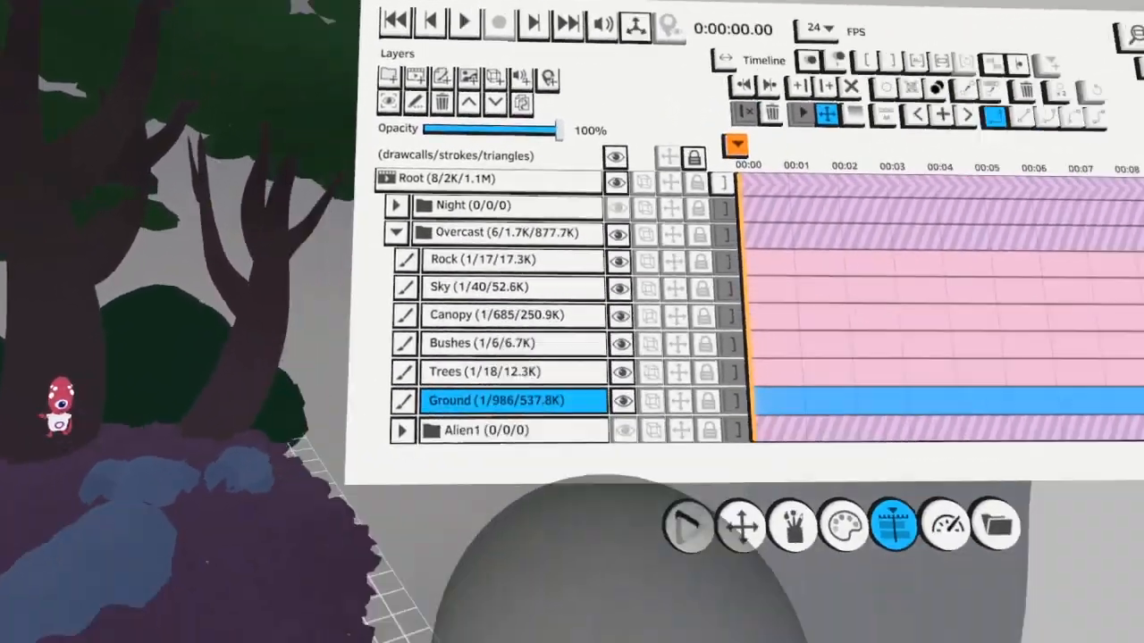
{"action": "left_click", "coordinate": [844, 525]}
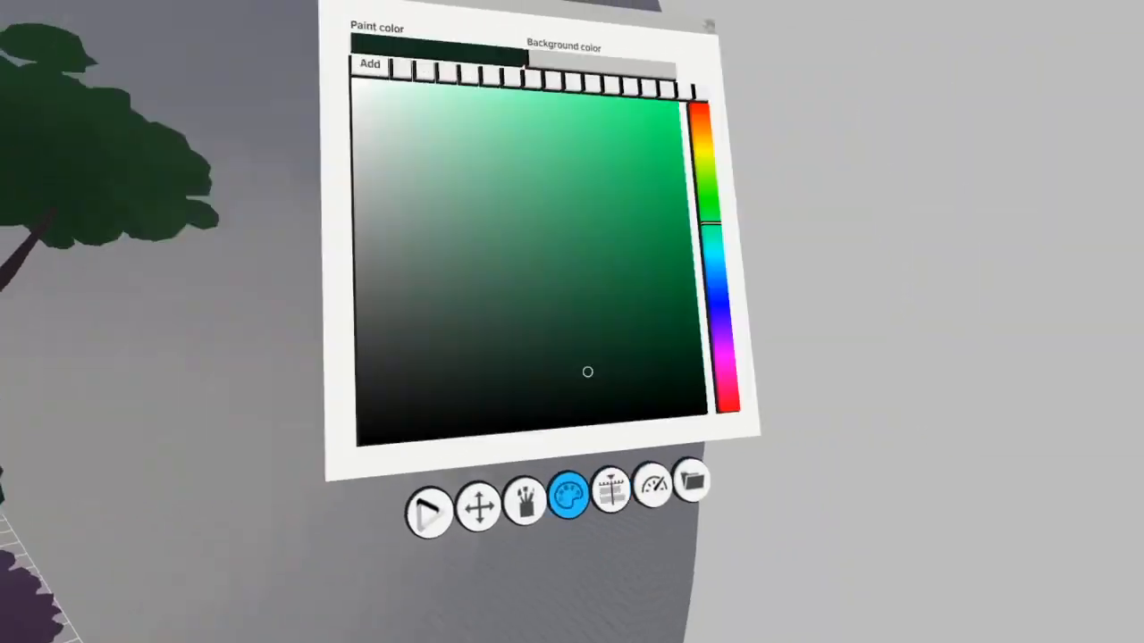
{"action": "left_click", "coordinate": [728, 454]}
{"action": "left_click", "coordinate": [569, 470]}
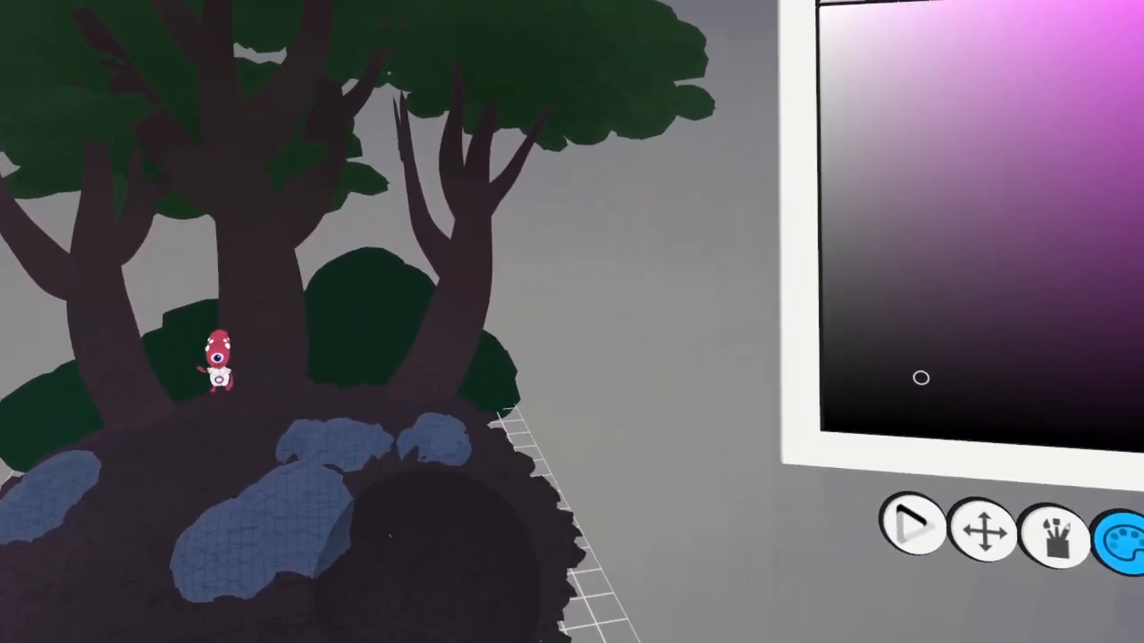
Make the Overcast Rock layer active and colorize the blue rocks with a dark purplish grey
{"action": "left_click", "coordinate": [697, 477]}
{"action": "left_click", "coordinate": [491, 466]}
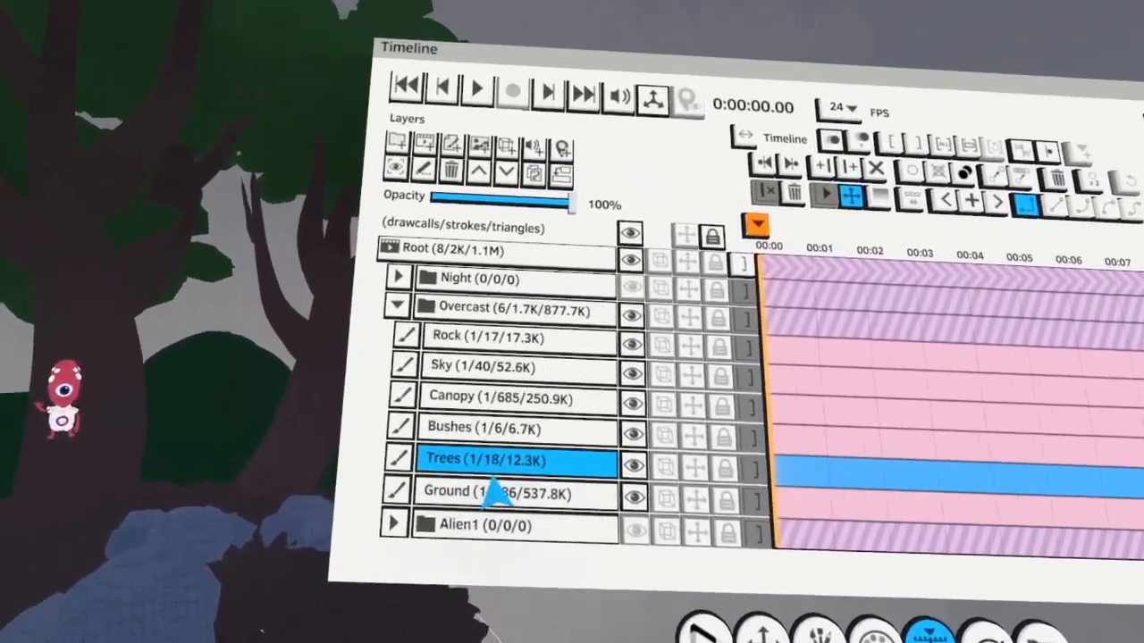
{"action": "left_click", "coordinate": [482, 366]}
{"action": "left_click", "coordinate": [487, 337]}
{"action": "left_click", "coordinate": [872, 630]}
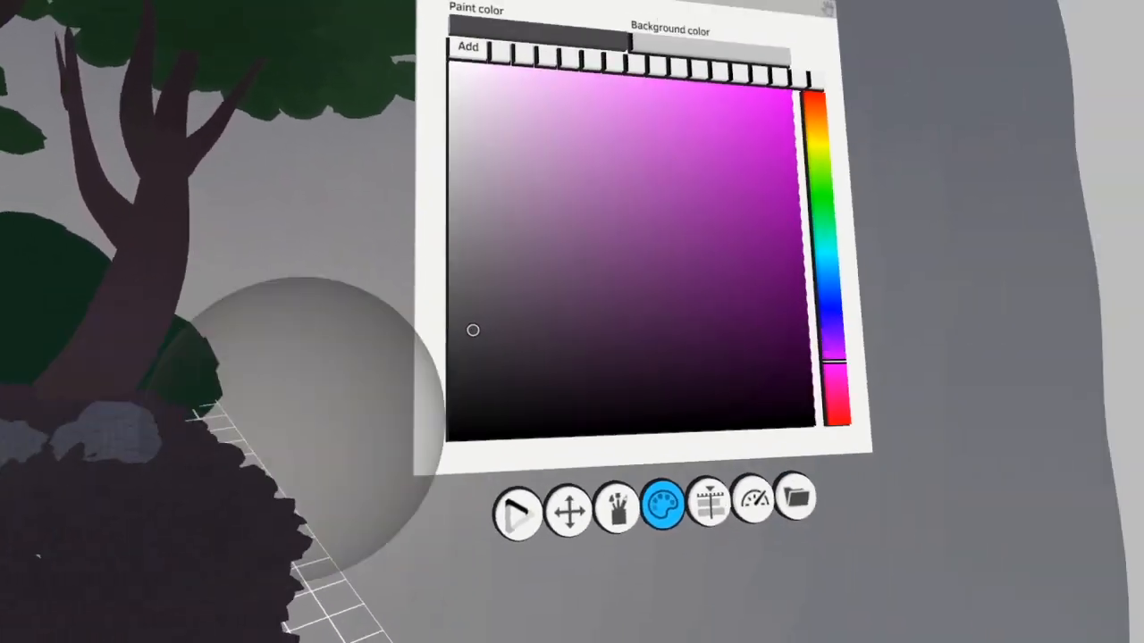
{"action": "left_click", "coordinate": [416, 388]}
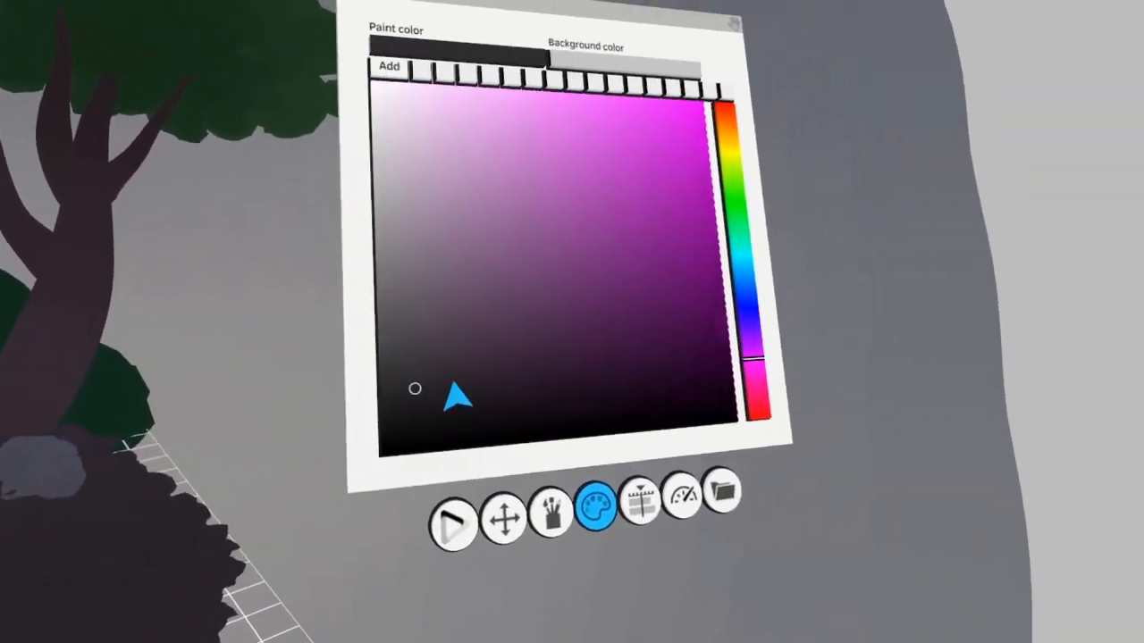
Refine the rocks' color with further dark, low-saturation greys using purple, blue and orange hues
{"action": "left_click", "coordinate": [438, 410]}
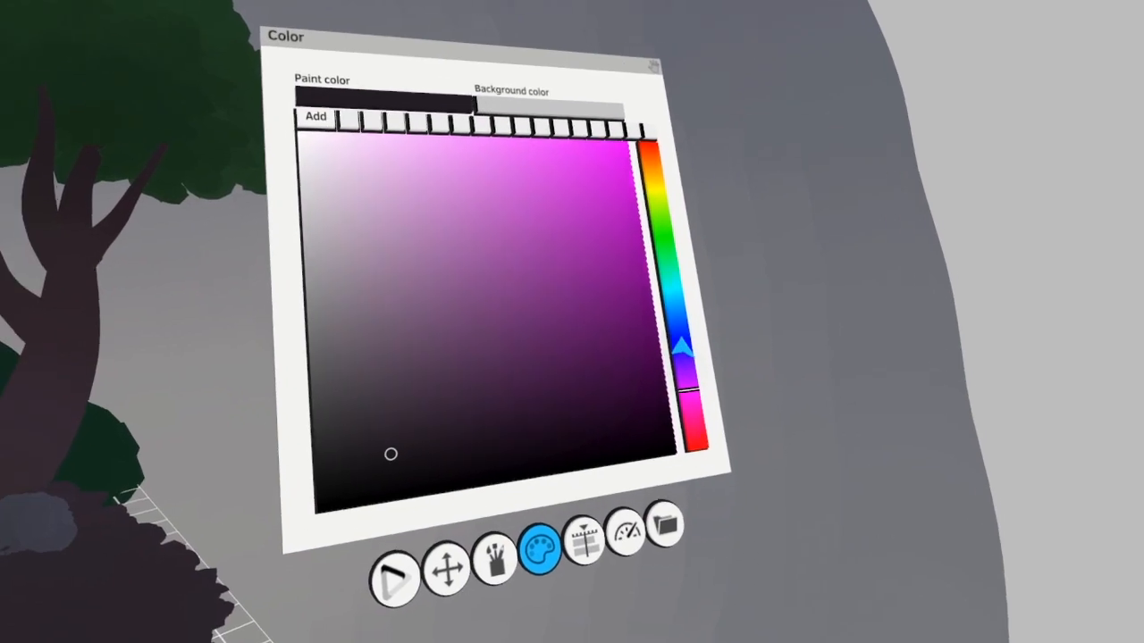
{"action": "left_click", "coordinate": [681, 350]}
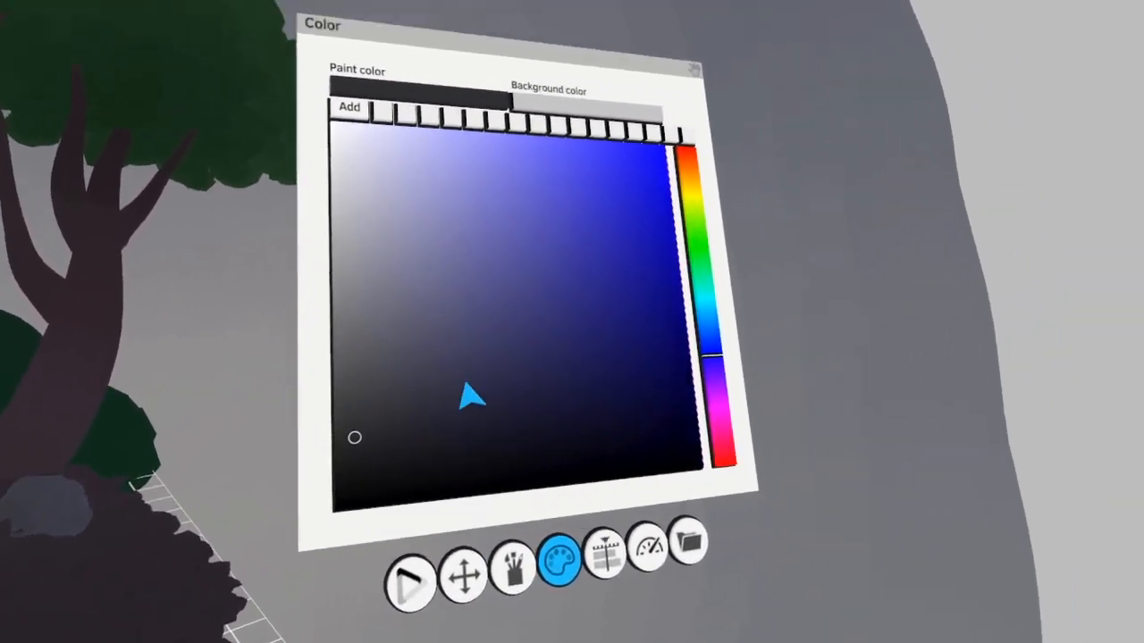
{"action": "left_click", "coordinate": [715, 185]}
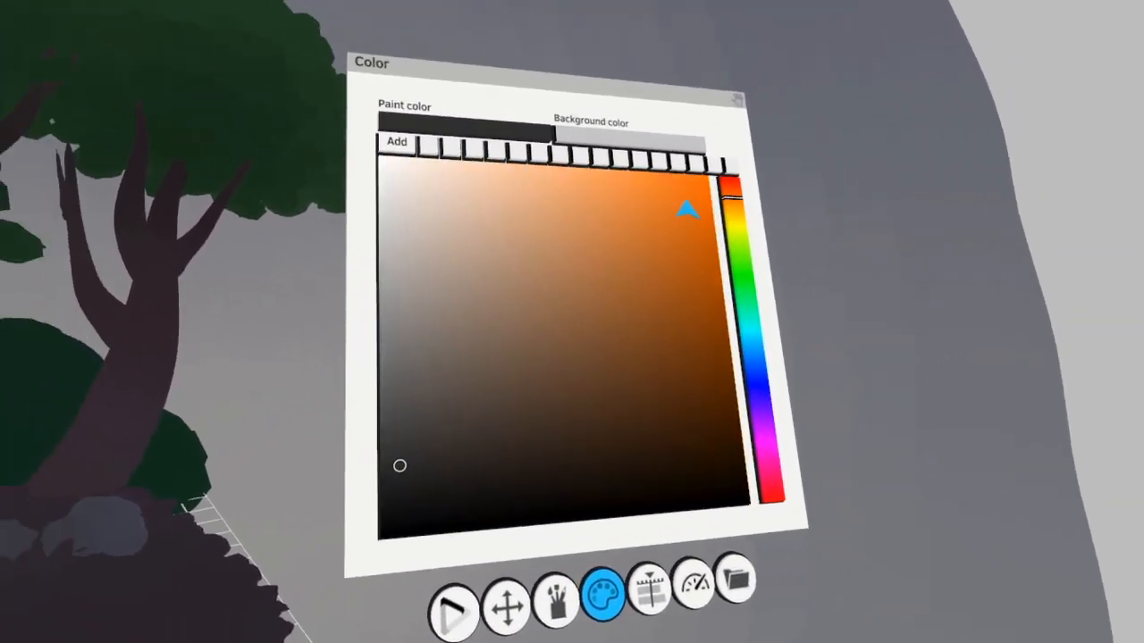
{"action": "left_click", "coordinate": [507, 406]}
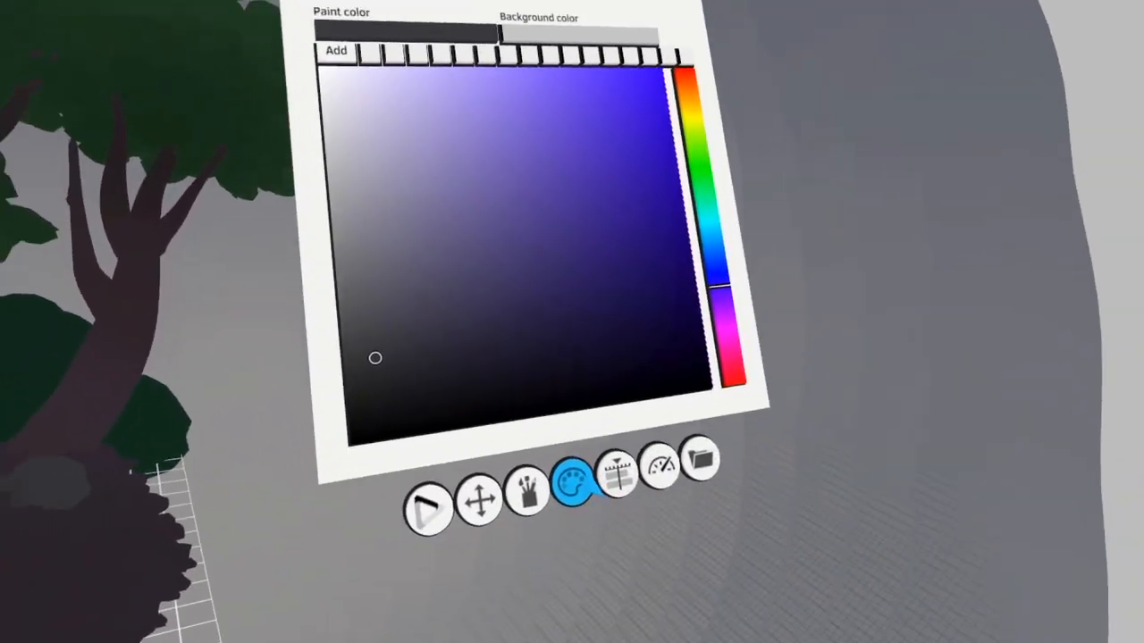
Make the Overcast Trees layer active and shade the trunks with the Colorize tool, fading them lighter toward their bases
{"action": "left_click", "coordinate": [650, 484]}
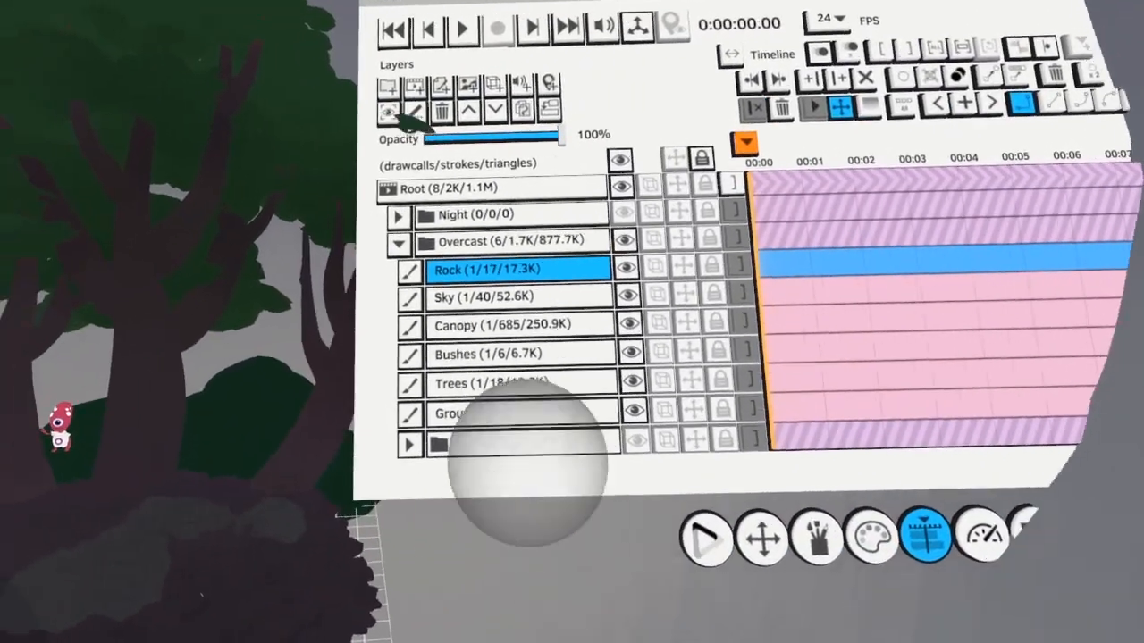
{"action": "left_click", "coordinate": [482, 389]}
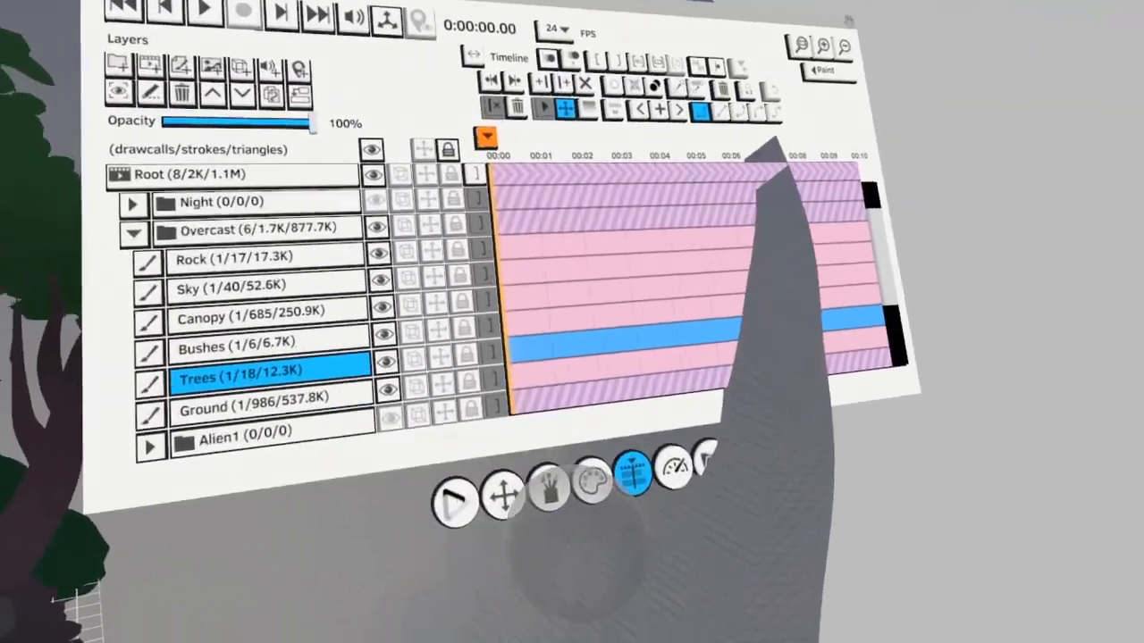
{"action": "left_click", "coordinate": [548, 485]}
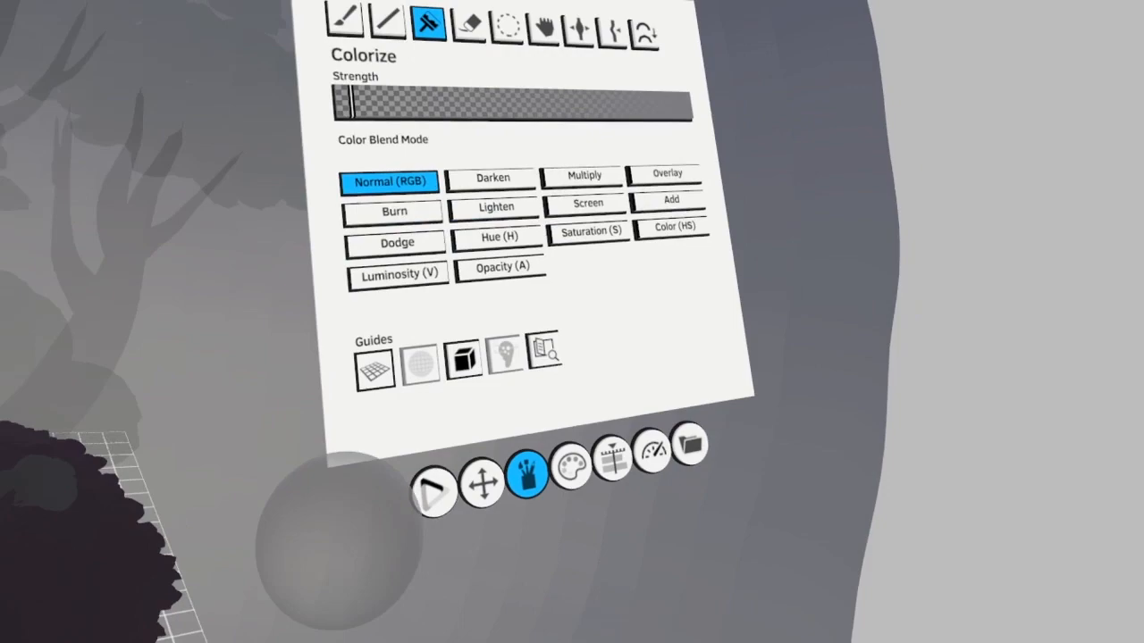
Switch to the Selection tool and make the Overcast Ground layer active
{"action": "left_click", "coordinate": [510, 24]}
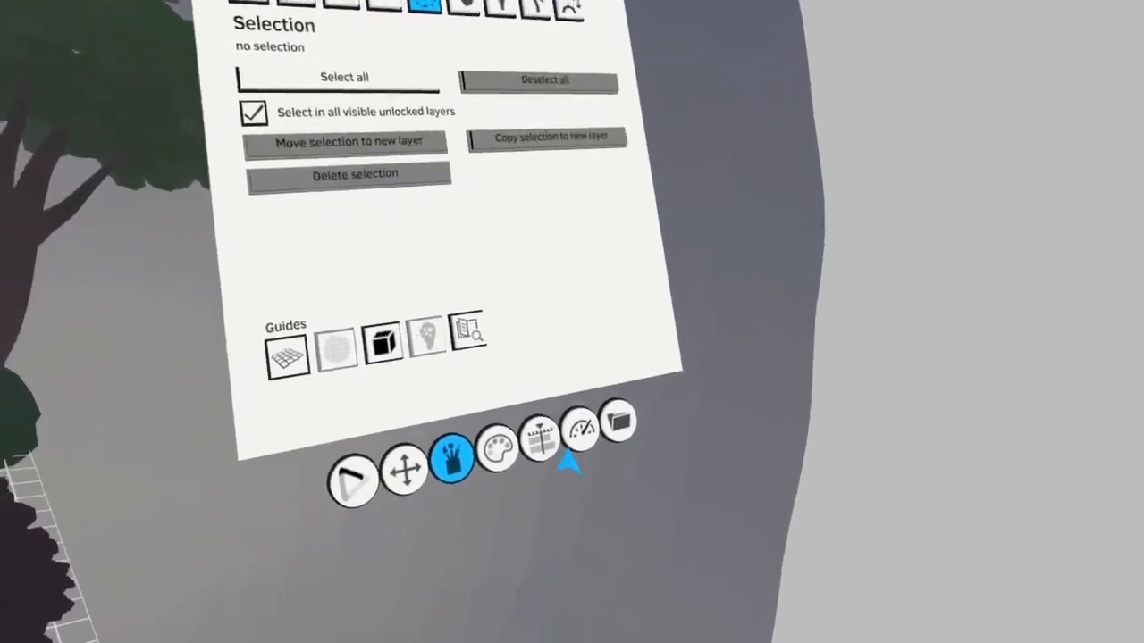
{"action": "left_click", "coordinate": [543, 444]}
{"action": "left_click", "coordinate": [496, 377]}
{"action": "left_click", "coordinate": [696, 480]}
{"action": "left_click", "coordinate": [809, 384]}
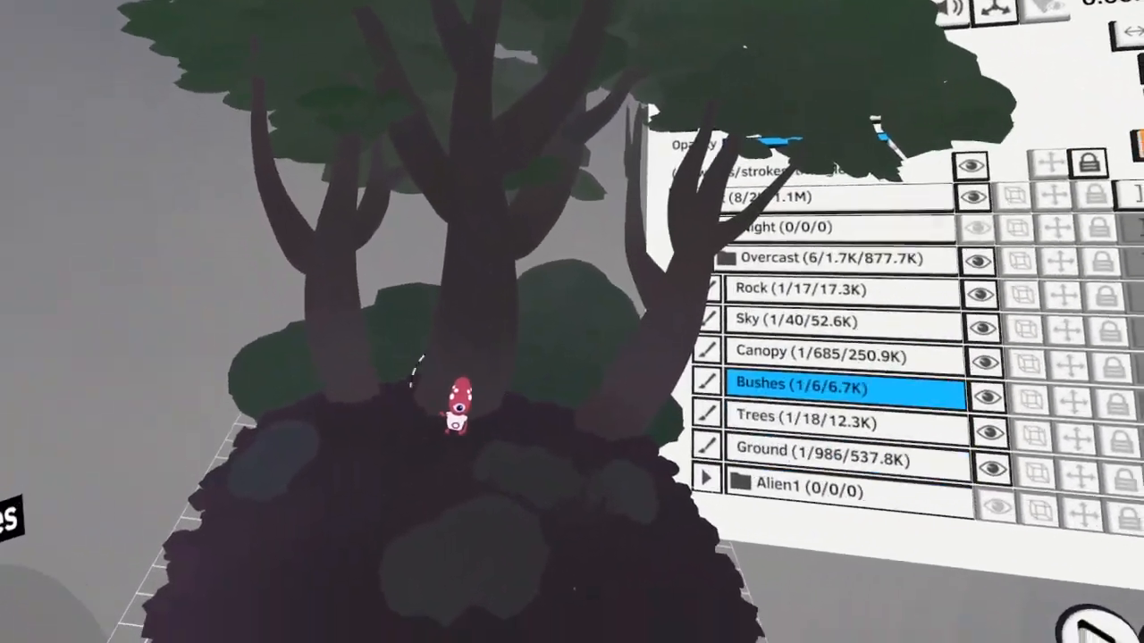
{"action": "scroll", "coordinate": [733, 402], "scroll_direction": "down", "scroll_amount": 6}
{"action": "left_click", "coordinate": [714, 440]}
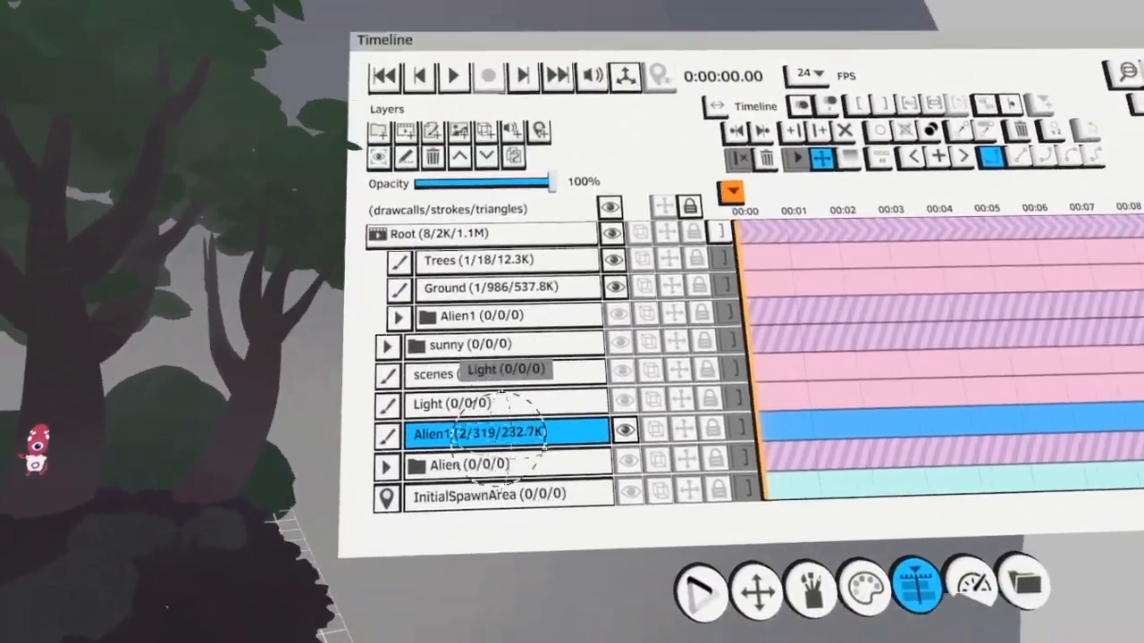
{"action": "scroll", "coordinate": [479, 431], "scroll_direction": "up", "scroll_amount": 6}
{"action": "left_click", "coordinate": [598, 500]}
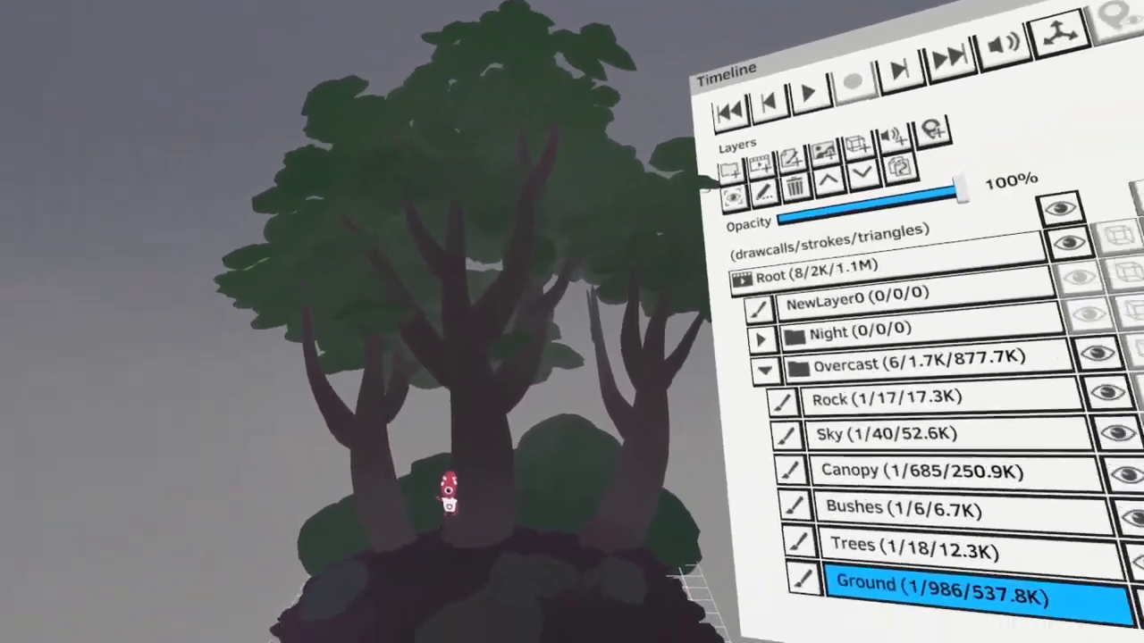
Make the Overcast Rock layer active and colorize the rocks with a very dark neutral grey
{"action": "scroll", "coordinate": [375, 459], "scroll_direction": "down", "scroll_amount": 6}
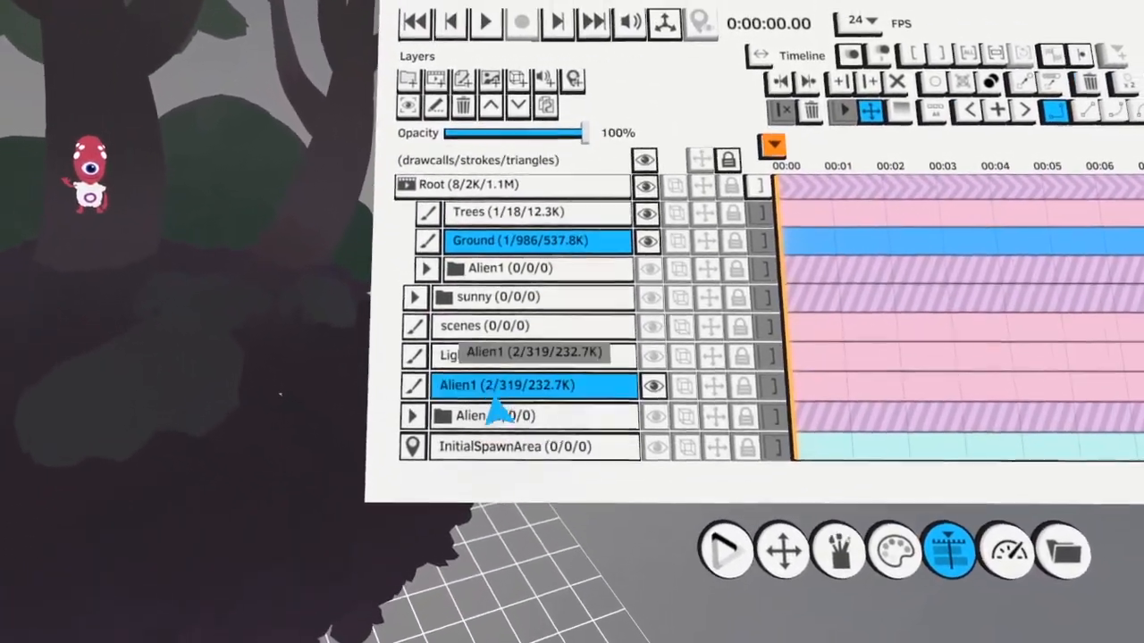
{"action": "scroll", "coordinate": [494, 384], "scroll_direction": "up", "scroll_amount": 5}
{"action": "scroll", "coordinate": [474, 442], "scroll_direction": "down", "scroll_amount": 1}
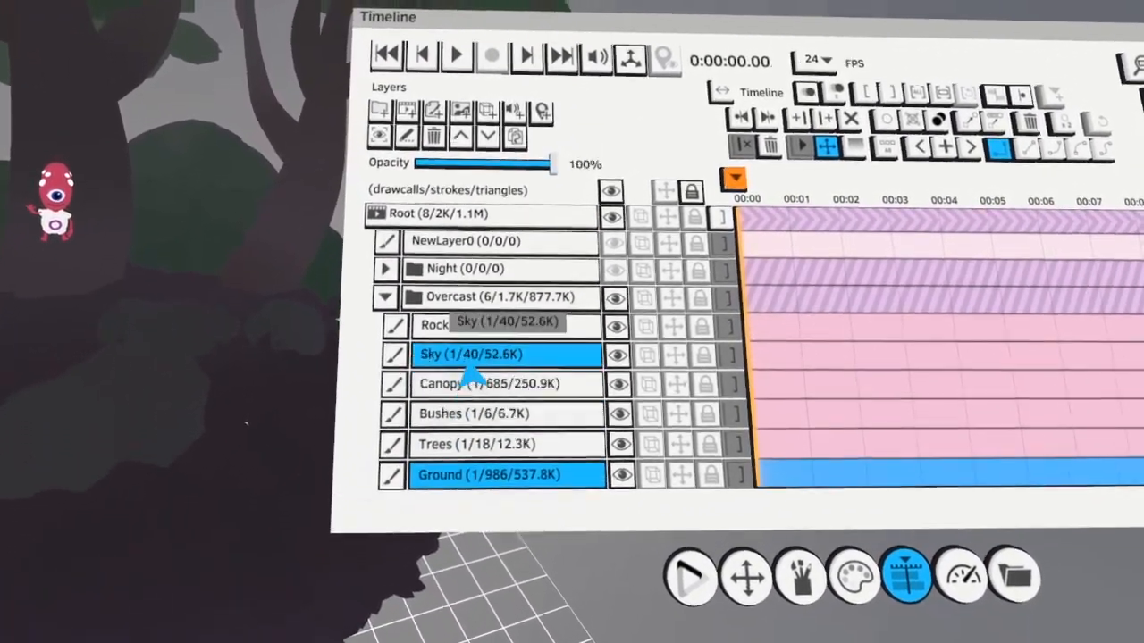
{"action": "left_click", "coordinate": [474, 349]}
{"action": "left_click", "coordinate": [854, 572]}
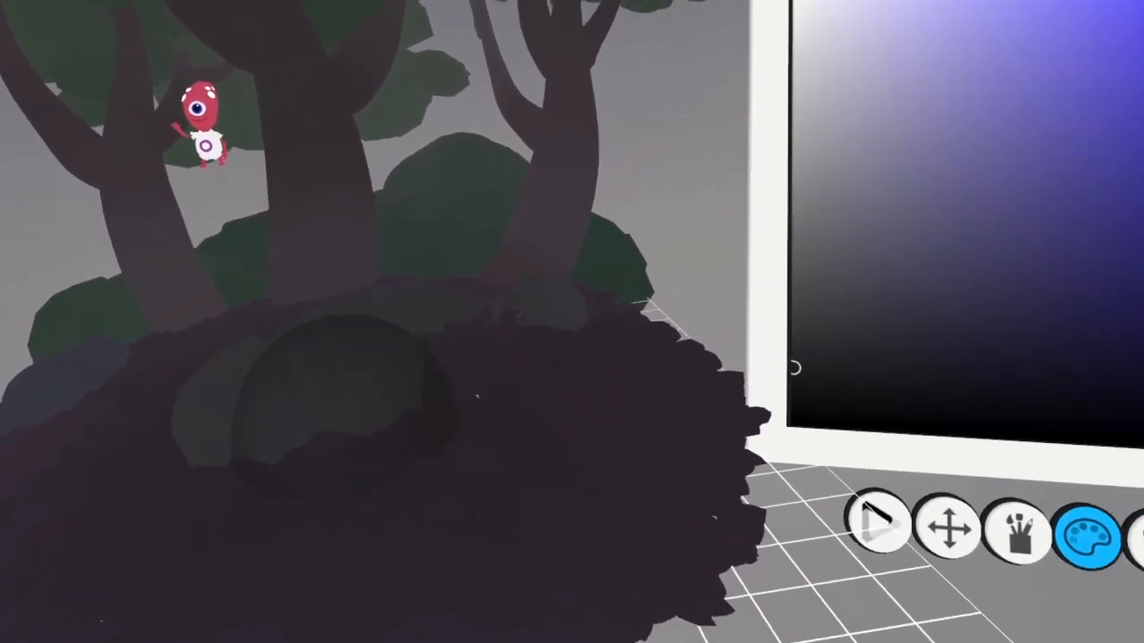
{"action": "left_click", "coordinate": [1017, 531]}
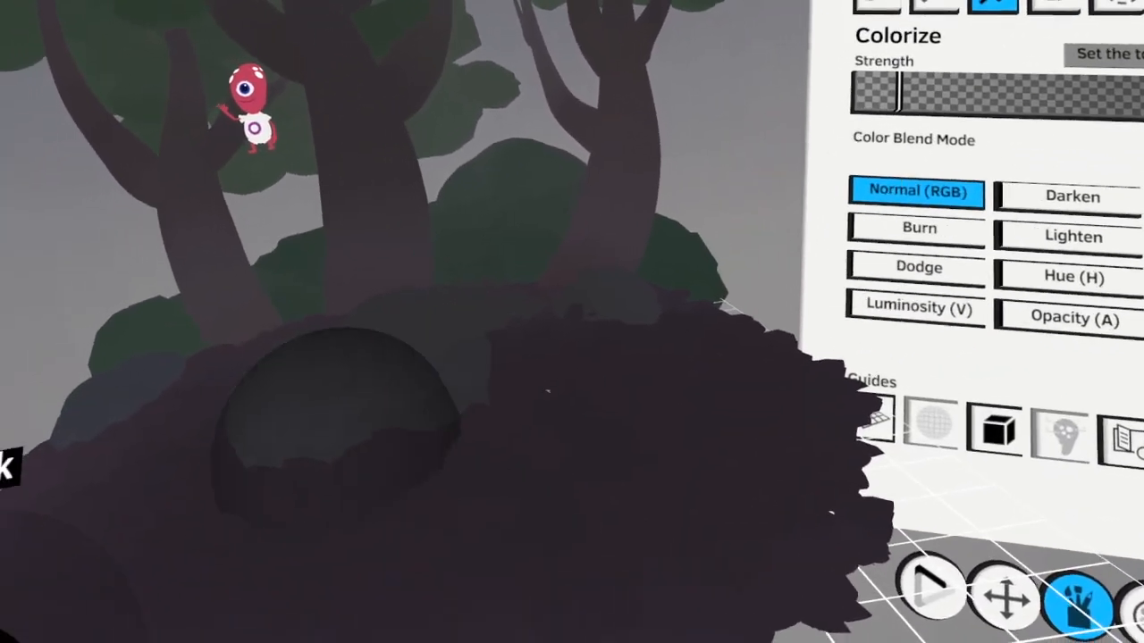
Select the strokes of the middle rock and the small rock beside the right-hand tree, and duplicate them
{"action": "left_click", "coordinate": [1069, 51]}
{"action": "left_click", "coordinate": [565, 474]}
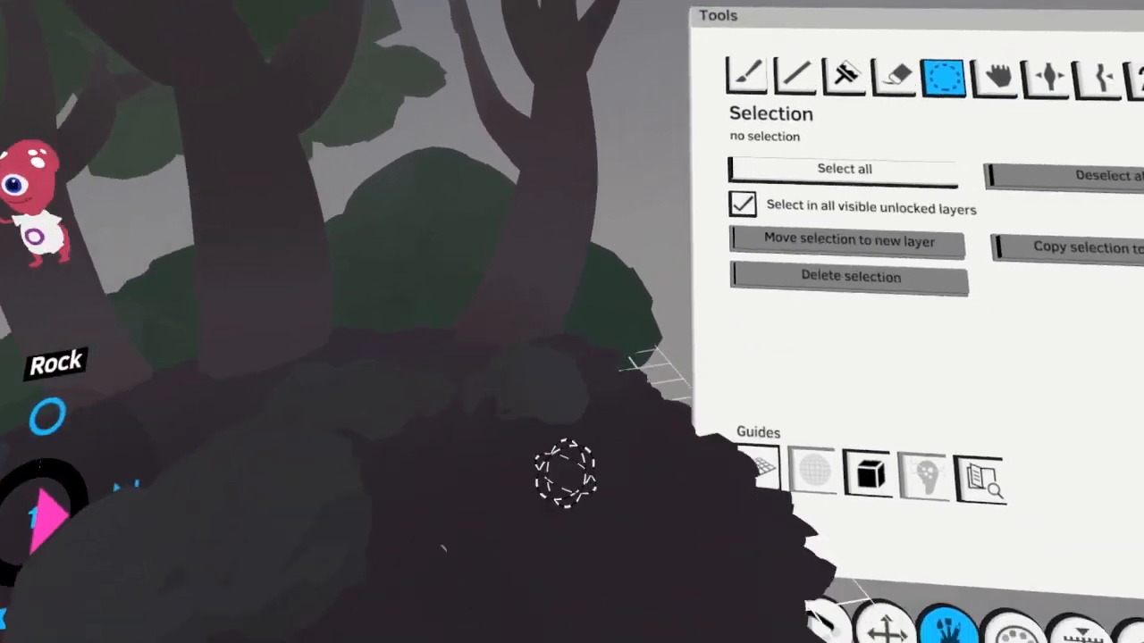
{"action": "mouse_move", "coordinate": [565, 473]}
{"action": "left_mouse_down"}
{"action": "mouse_move", "coordinate": [388, 401]}
{"action": "mouse_move", "coordinate": [452, 409]}
{"action": "mouse_move", "coordinate": [375, 416]}
{"action": "mouse_move", "coordinate": [439, 428]}
{"action": "left_mouse_up"}
{"action": "key", "text": "s"}
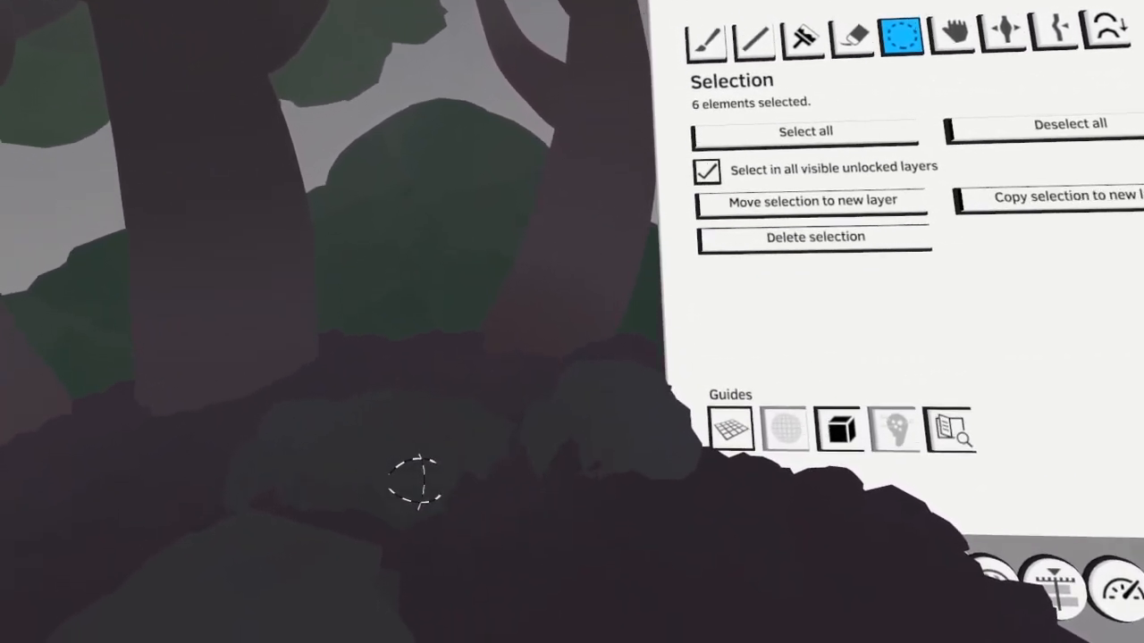
{"action": "key", "text": "c"}
{"action": "key", "text": "s"}
{"action": "left_click_drag", "start_coordinate": [419, 427], "coordinate": [483, 377]}
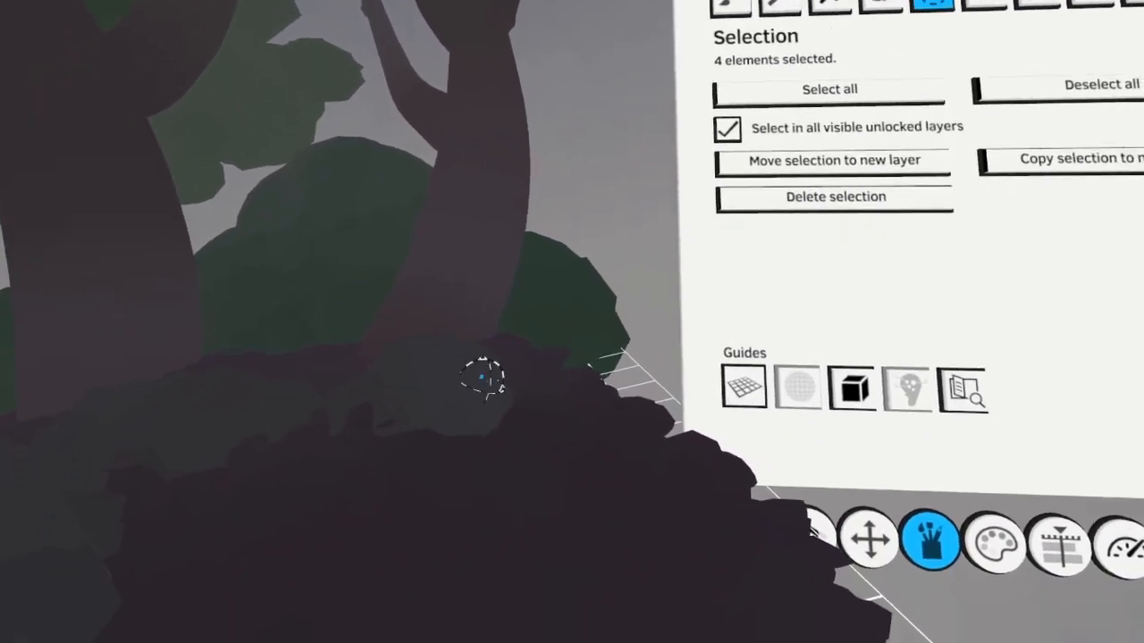
{"action": "key", "text": "c"}
Select the strokes of the bluish rock at the left edge of the mound and duplicate them
{"action": "key", "text": "s"}
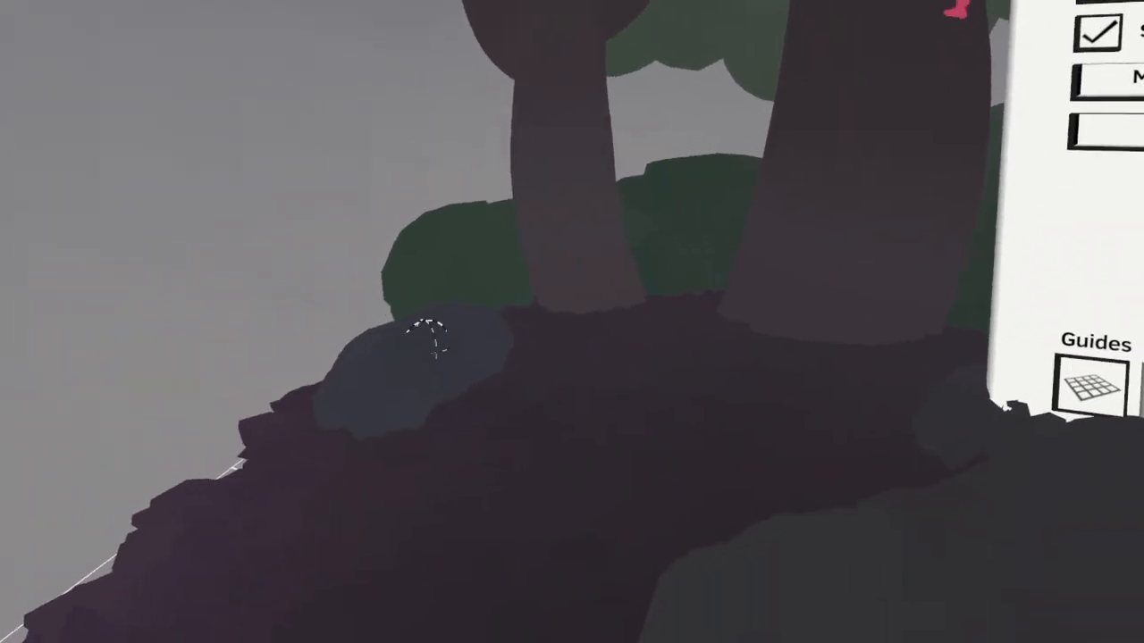
{"action": "key", "text": "c"}
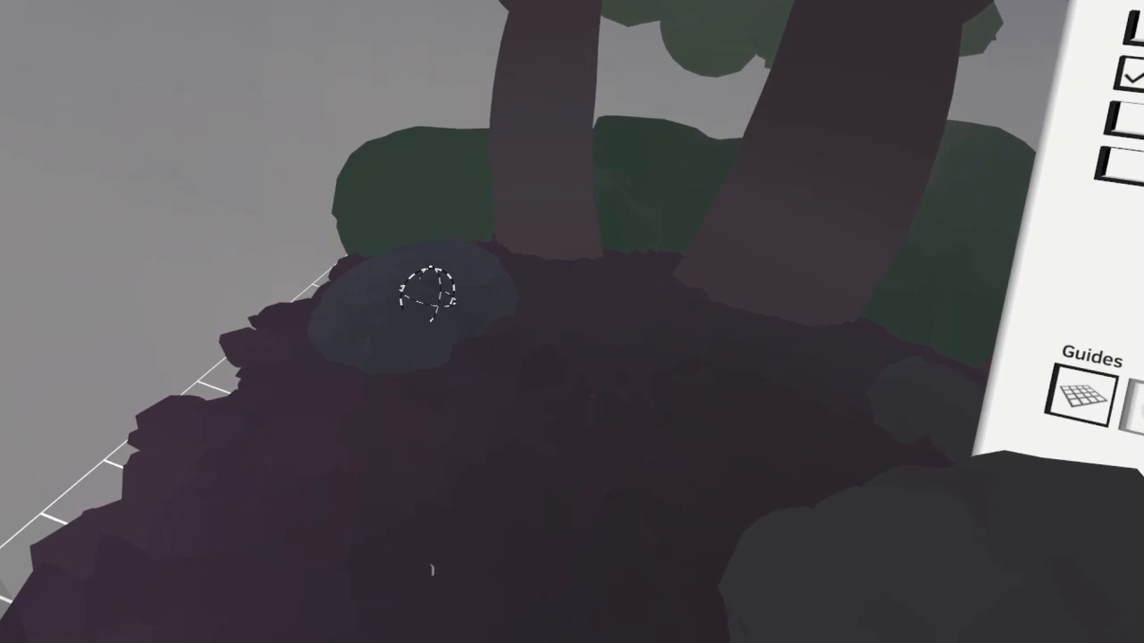
{"action": "key", "text": "c"}
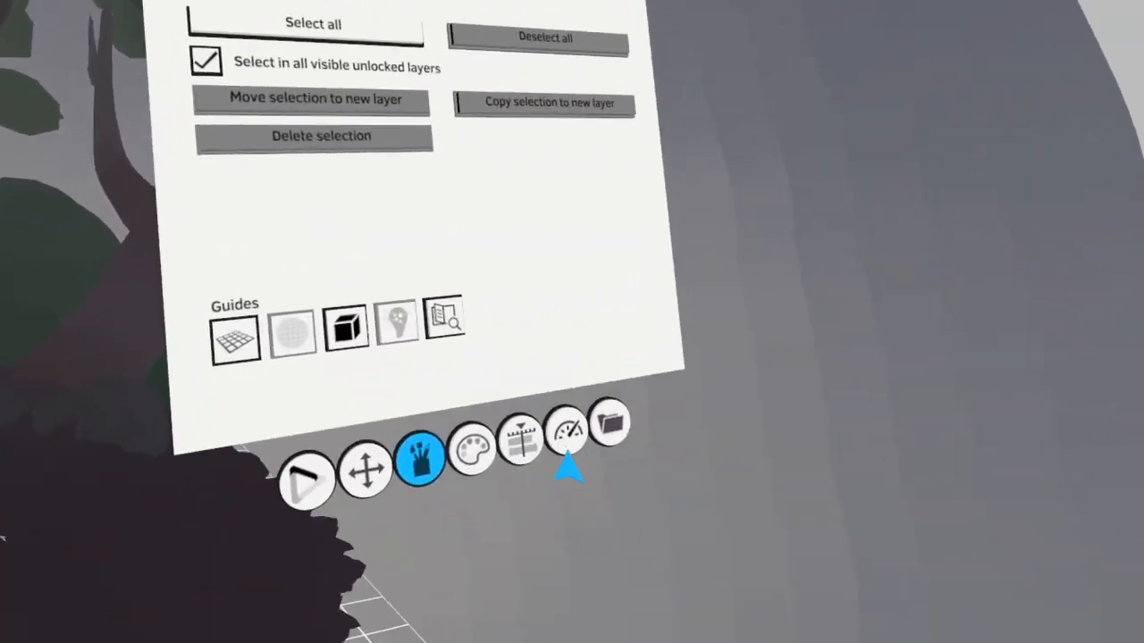
Show and expand the Overcast folder's Alien1 group, and hide the separate Alien1 layer
{"action": "left_click", "coordinate": [1103, 630]}
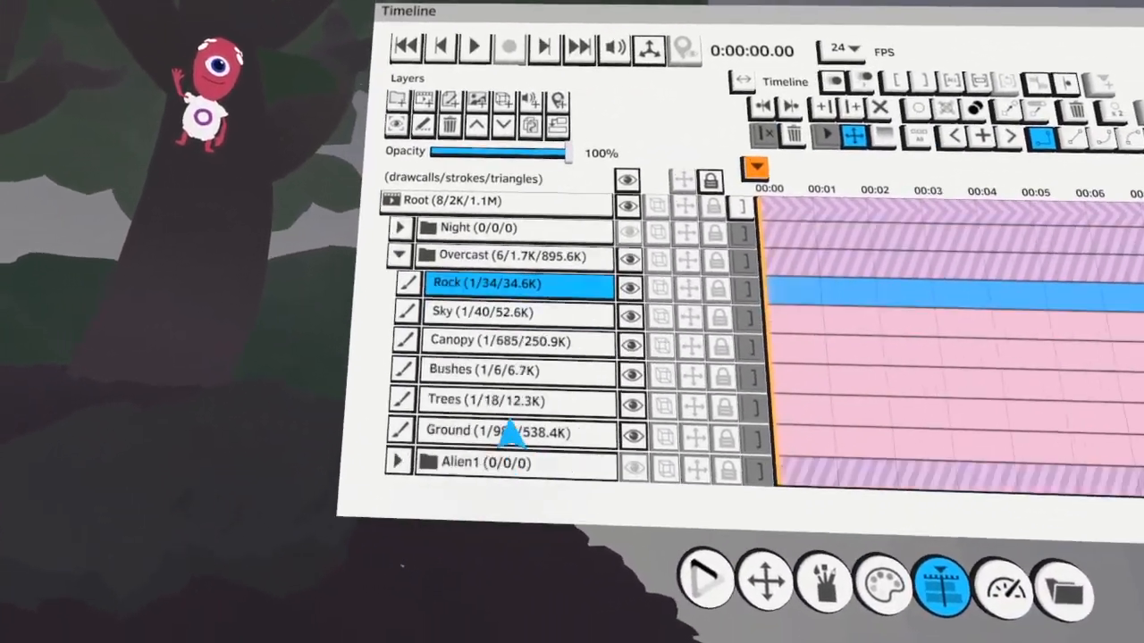
{"action": "scroll", "coordinate": [511, 435], "scroll_direction": "down", "scroll_amount": 5}
{"action": "left_click", "coordinate": [509, 370]}
{"action": "left_click", "coordinate": [536, 366]}
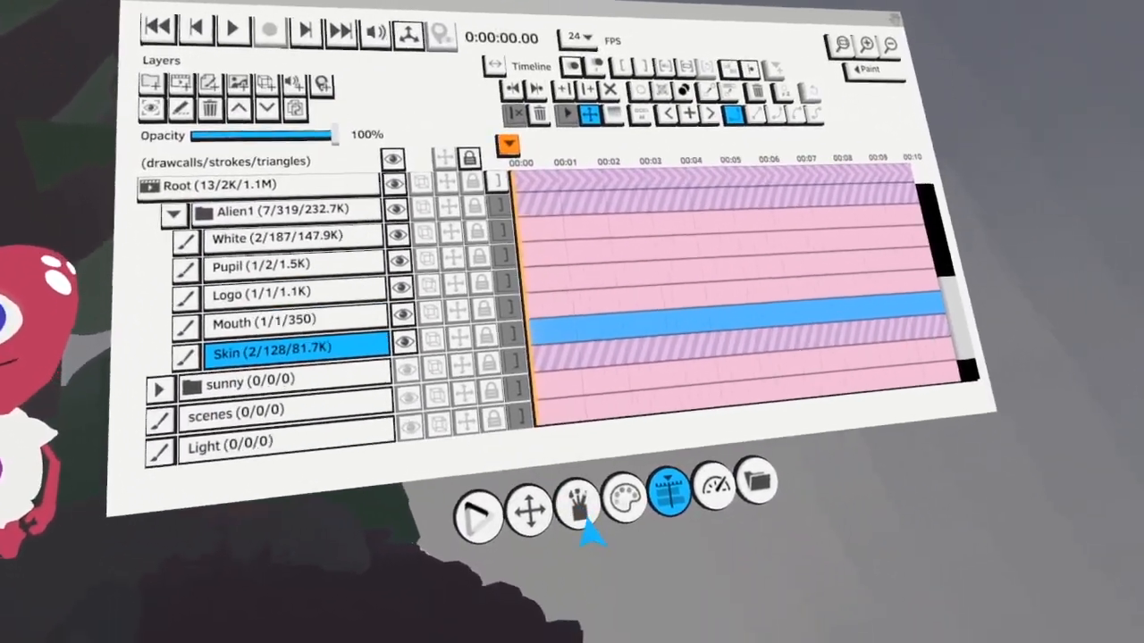
Colorize the alien's red skin with a dark, muted reddish purple
{"action": "left_click", "coordinate": [578, 511]}
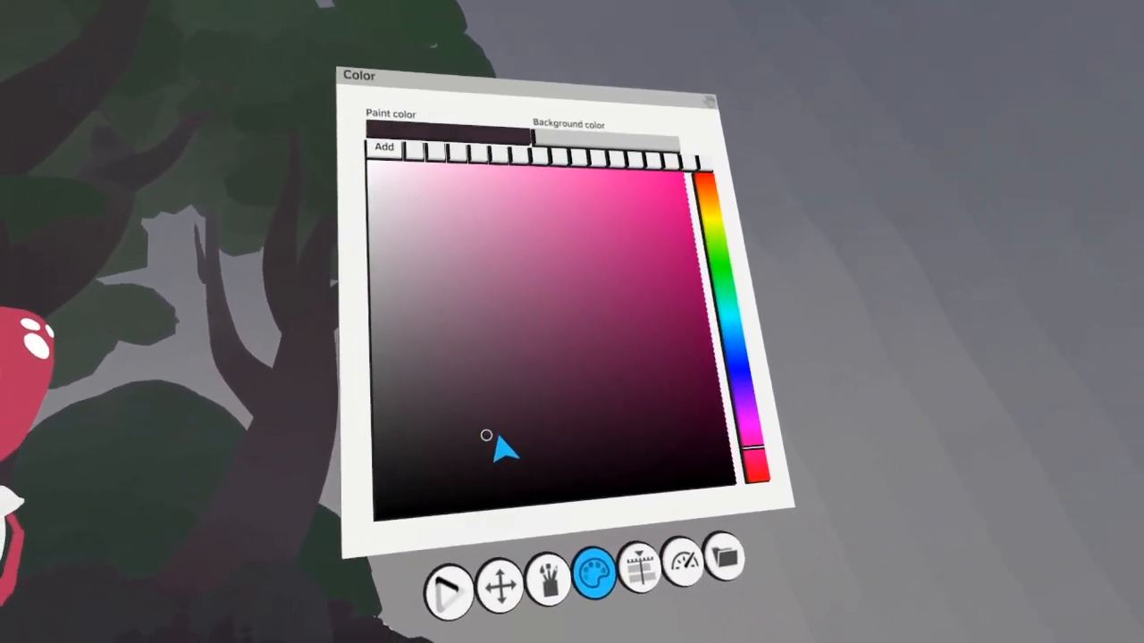
{"action": "left_click", "coordinate": [549, 579]}
{"action": "left_click", "coordinate": [497, 189]}
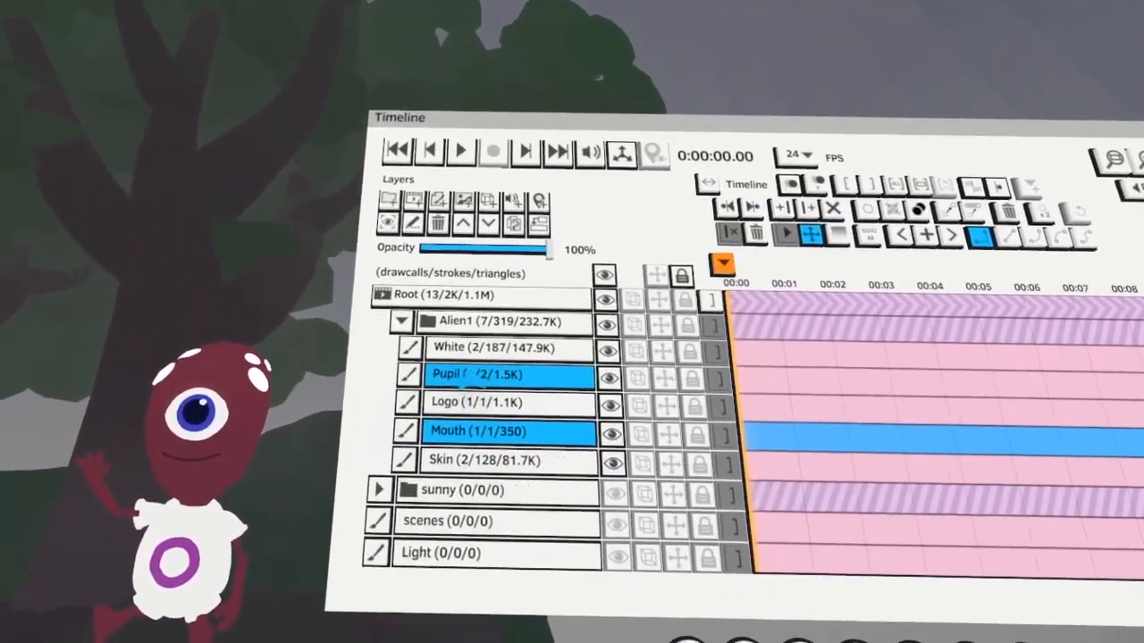
Make the alien's White layer active and colorize the shirt, eye white and head spots with a medium bluish grey
{"action": "left_click", "coordinate": [486, 348]}
{"action": "left_click", "coordinate": [549, 522]}
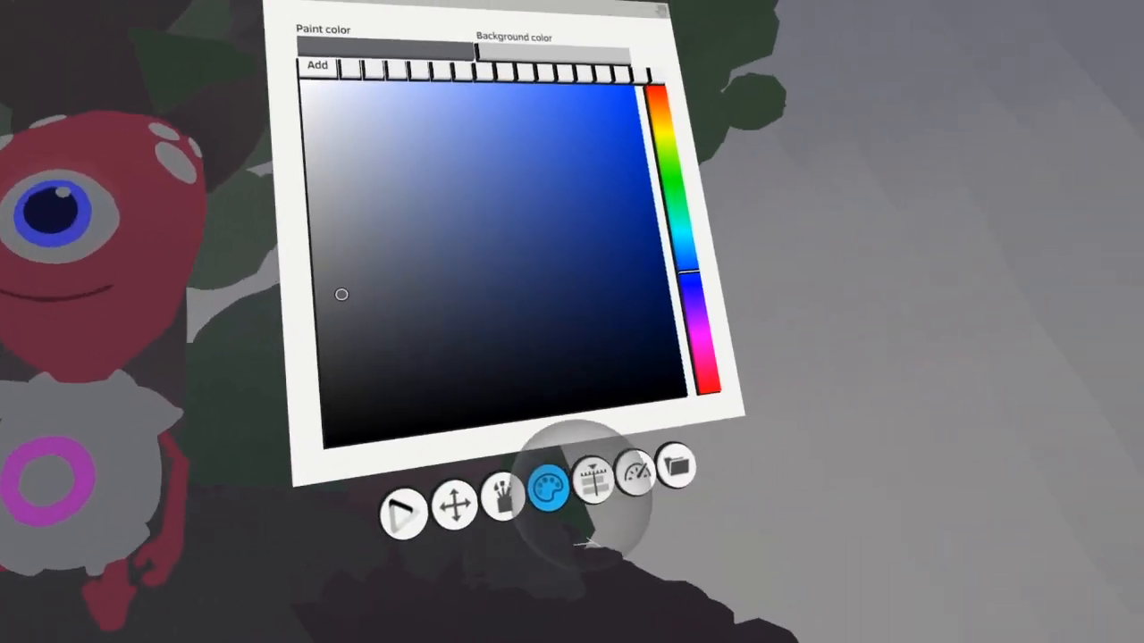
Compare the alien with the separate Alien1 layer and colorize the Logo layer's shirt ring with a dark, muted purple
{"action": "left_click", "coordinate": [594, 480]}
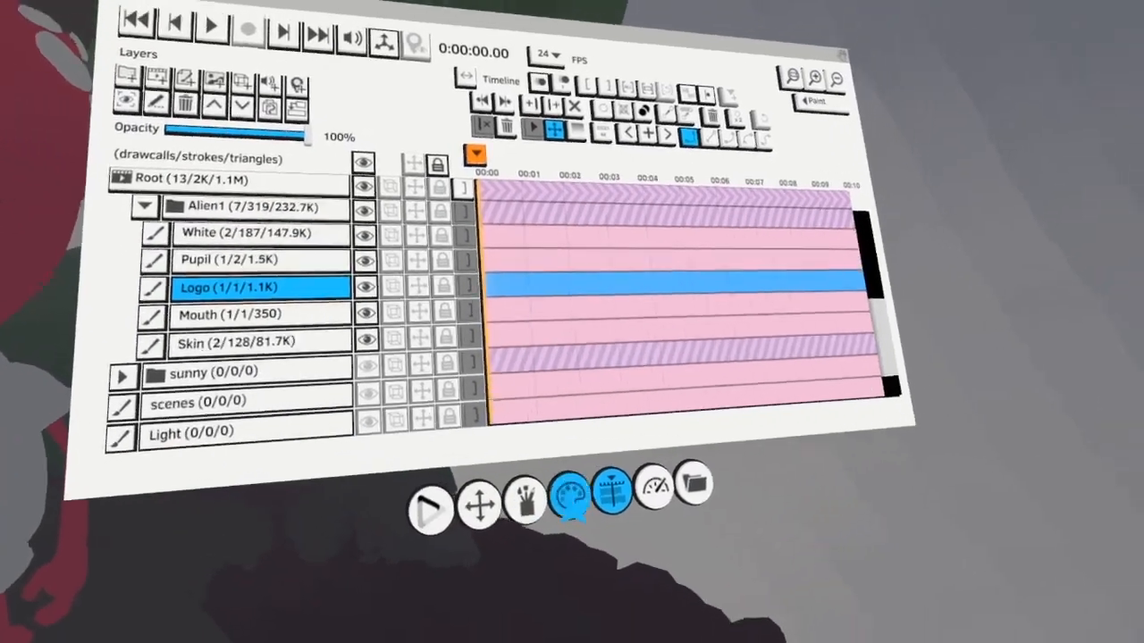
{"action": "left_click", "coordinate": [570, 493]}
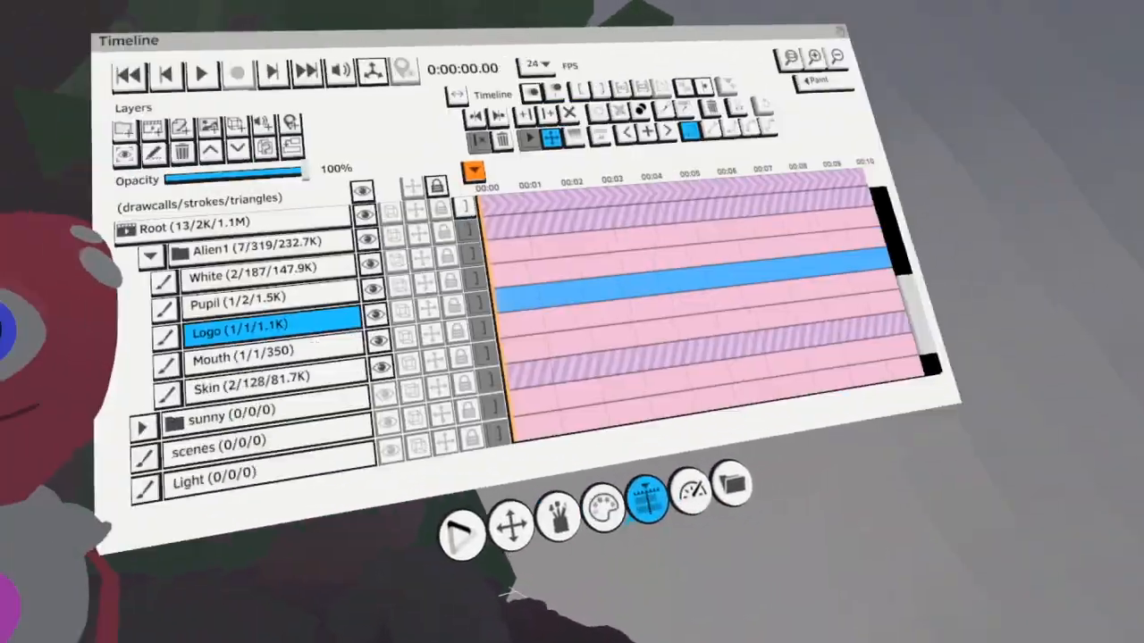
{"action": "scroll", "coordinate": [570, 453], "scroll_direction": "down", "scroll_amount": 2}
{"action": "left_click", "coordinate": [605, 472]}
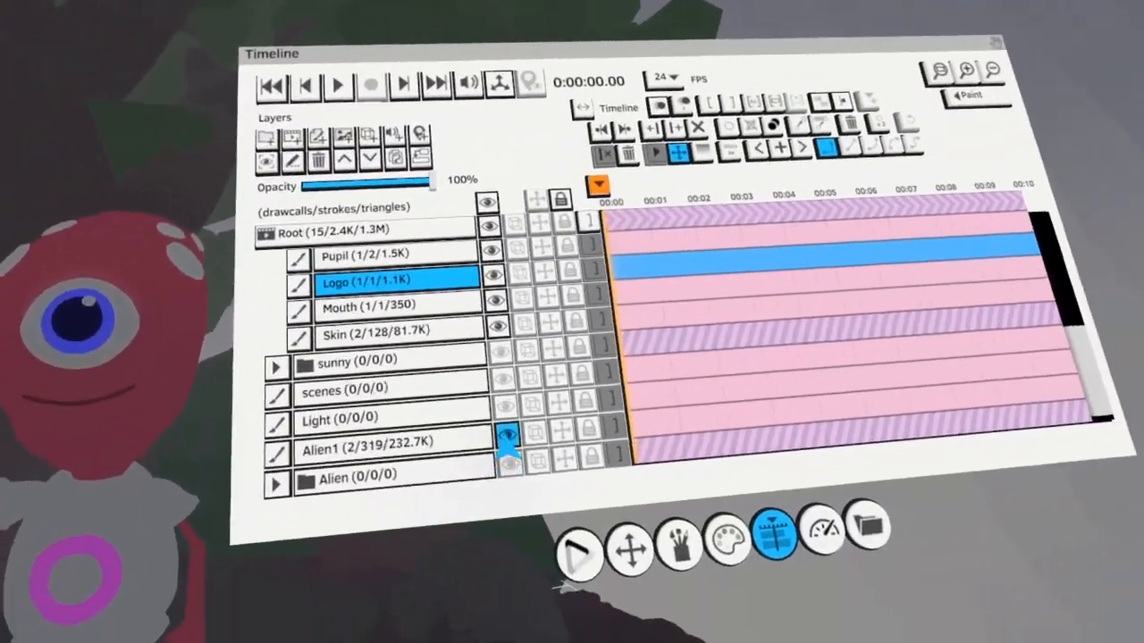
{"action": "left_click", "coordinate": [508, 437]}
{"action": "left_click", "coordinate": [537, 487]}
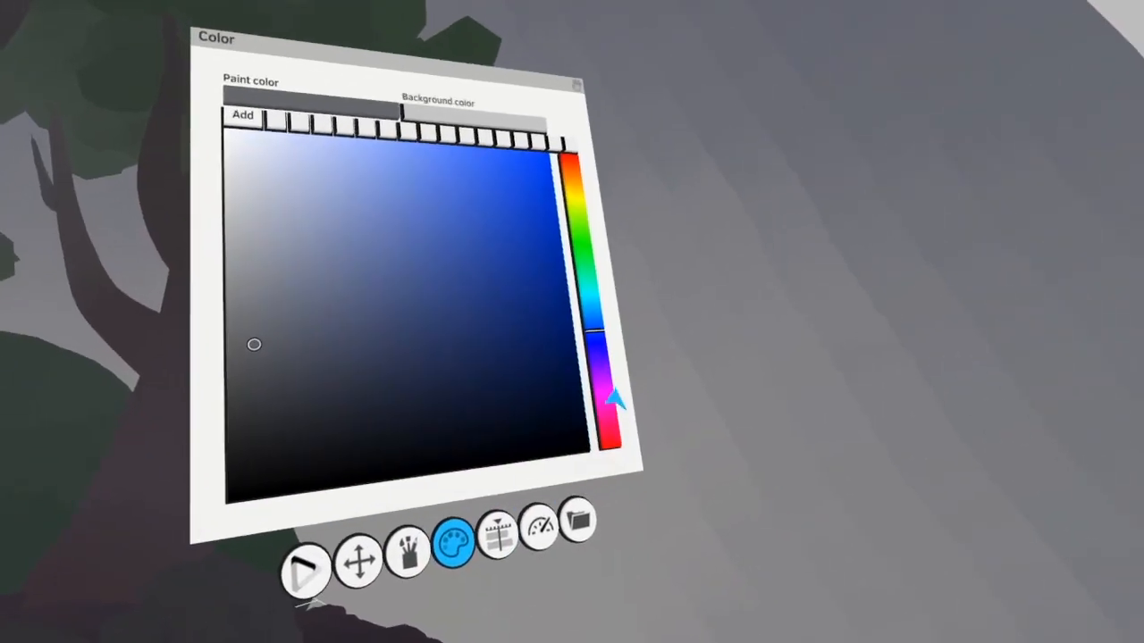
{"action": "left_click", "coordinate": [613, 400]}
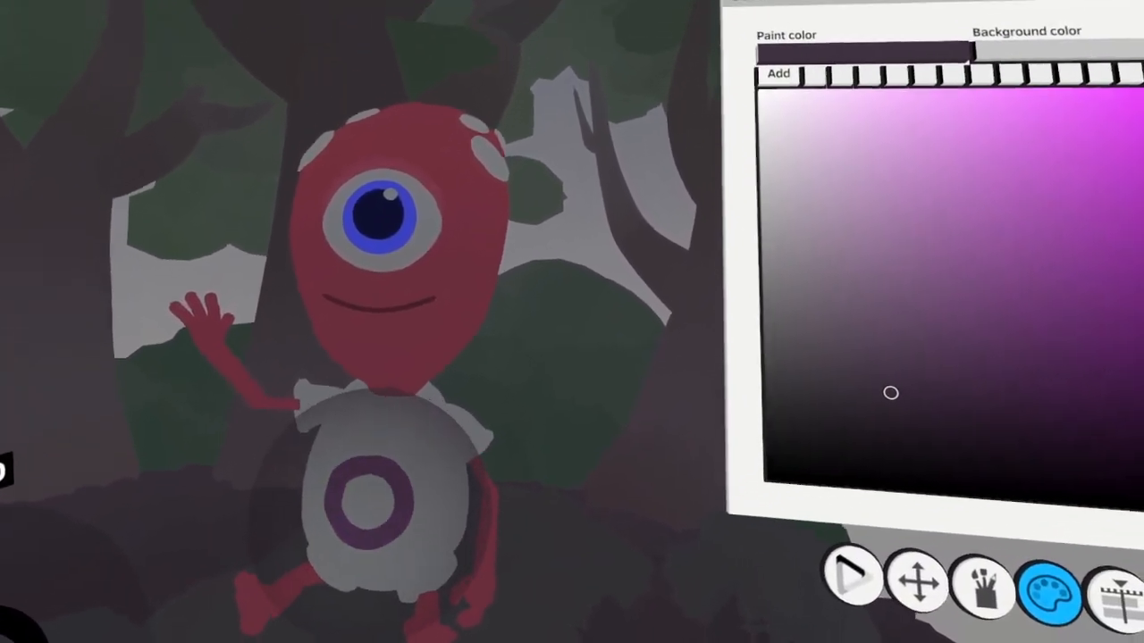
Make the alien's Pupil layer active and colorize the pupil and iris with a dark bluish grey
{"action": "left_click", "coordinate": [616, 478]}
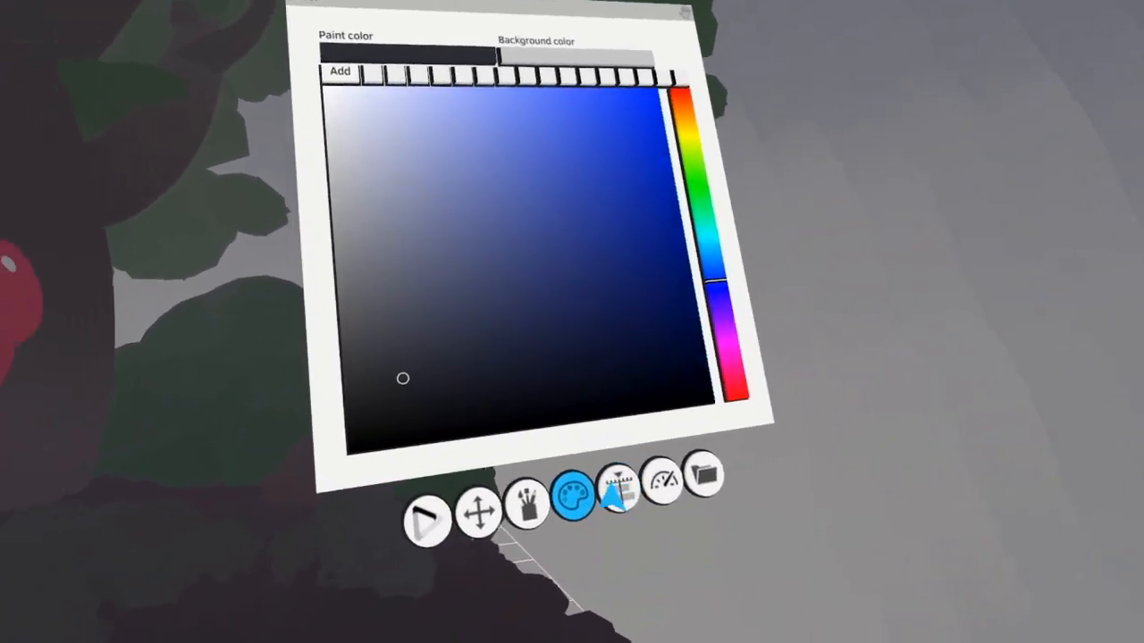
{"action": "left_click", "coordinate": [526, 503]}
Make the alien's Skin layer active and colorize the head around the eye with a muted dark red
{"action": "left_click", "coordinate": [617, 487]}
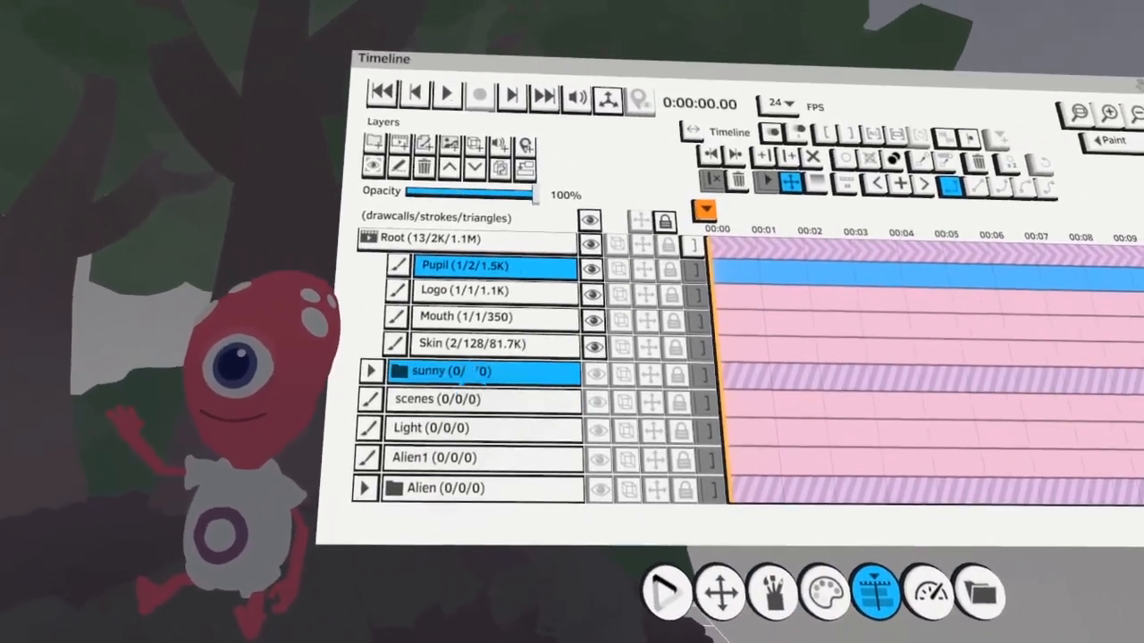
{"action": "left_click", "coordinate": [464, 343]}
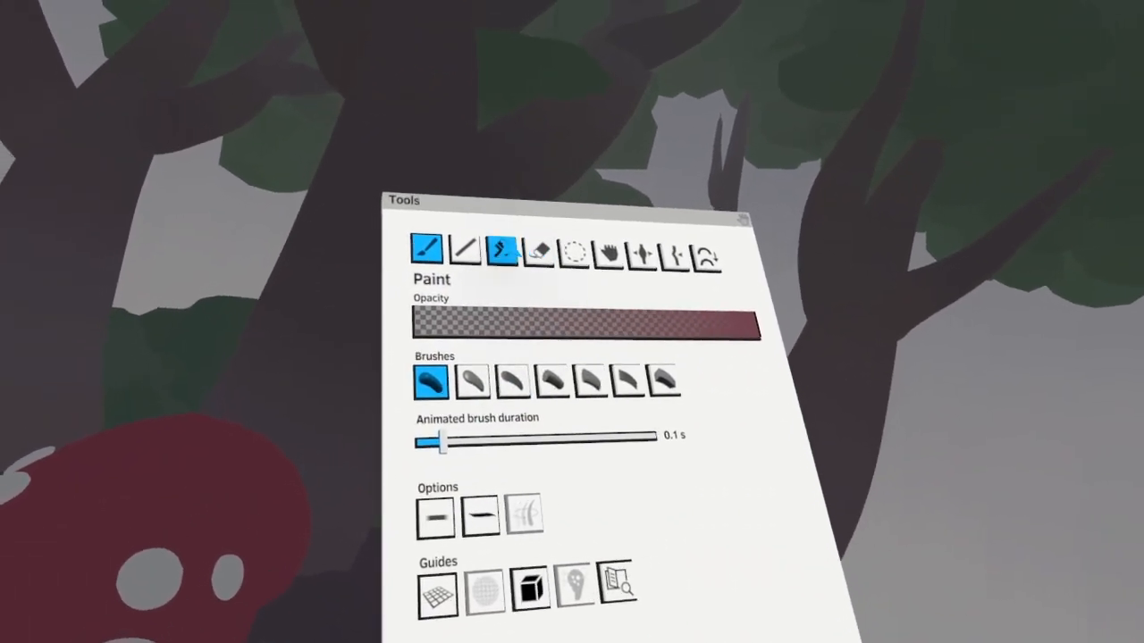
{"action": "left_click", "coordinate": [750, 127]}
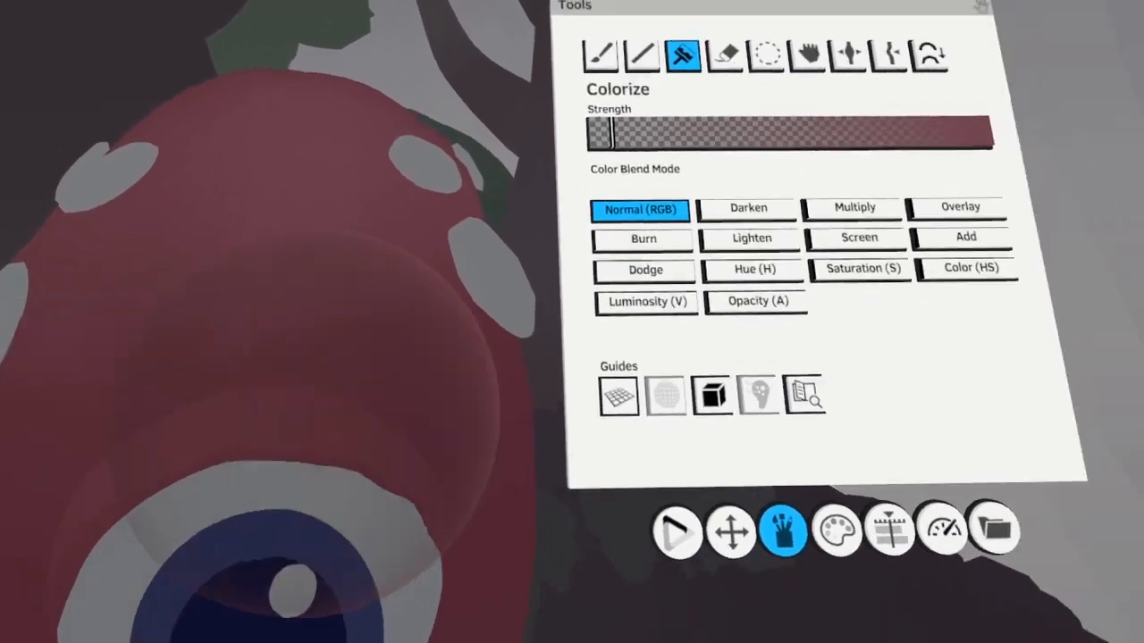
Select the individual skin strokes around and below the alien's eye and rework them with the Colorize and Grab tools
{"action": "left_click", "coordinate": [666, 396]}
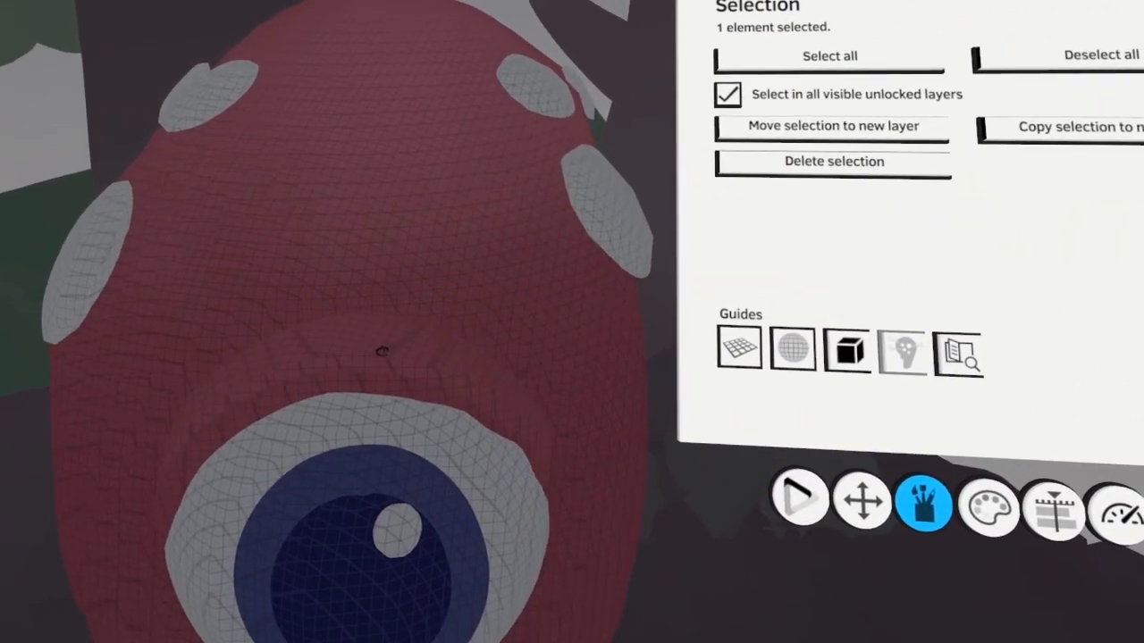
{"action": "left_click", "coordinate": [911, 42]}
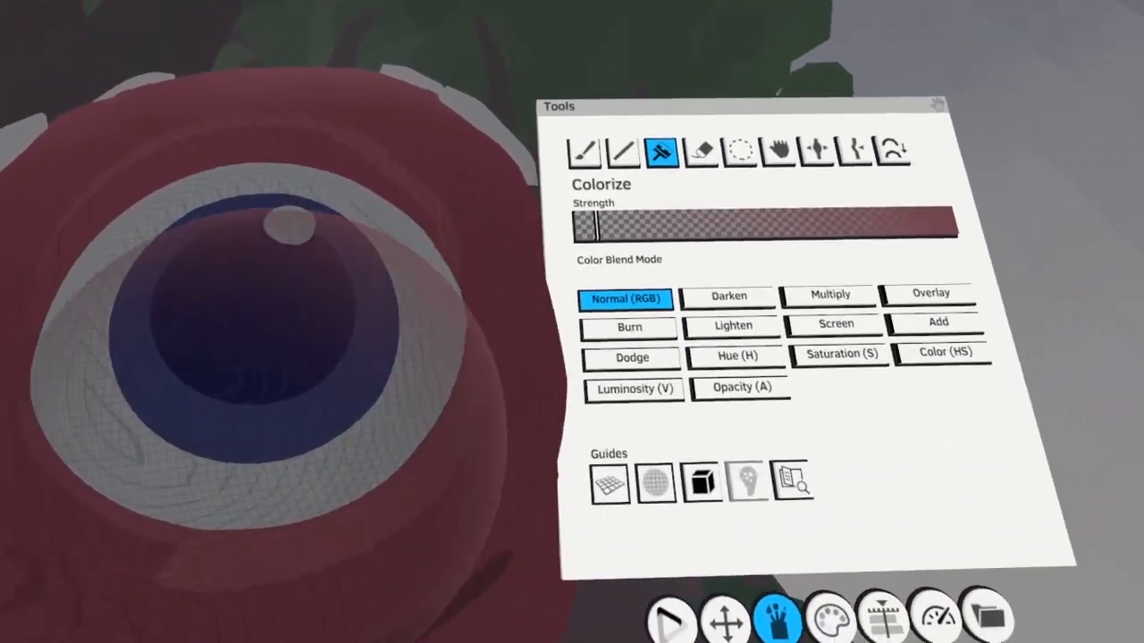
{"action": "left_click", "coordinate": [722, 227]}
{"action": "left_click", "coordinate": [689, 225]}
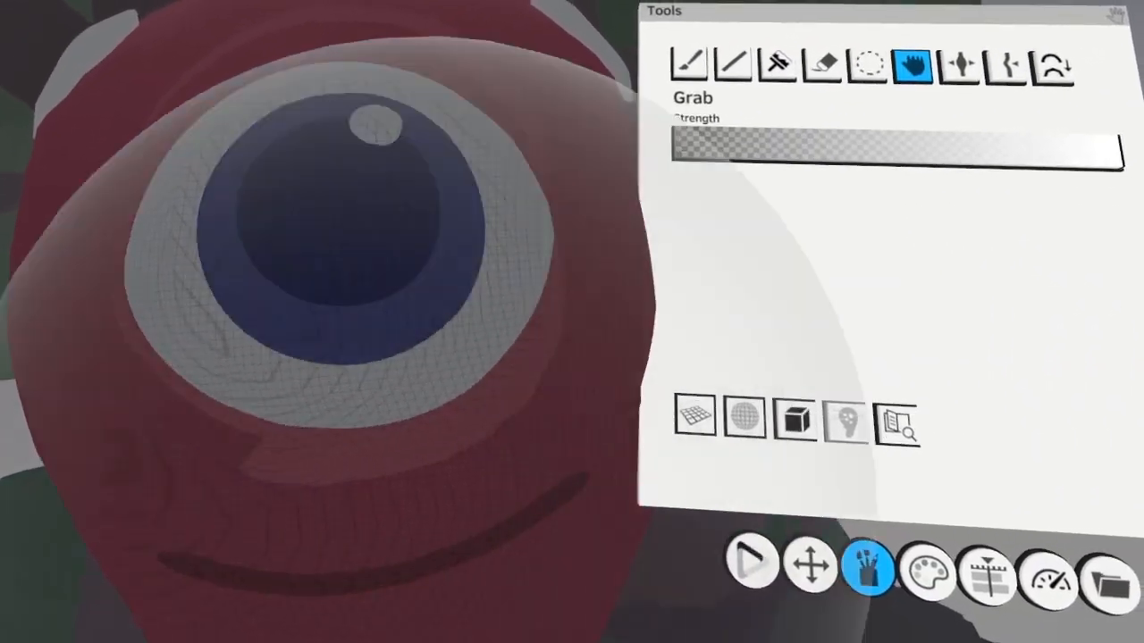
{"action": "left_click", "coordinate": [849, 116]}
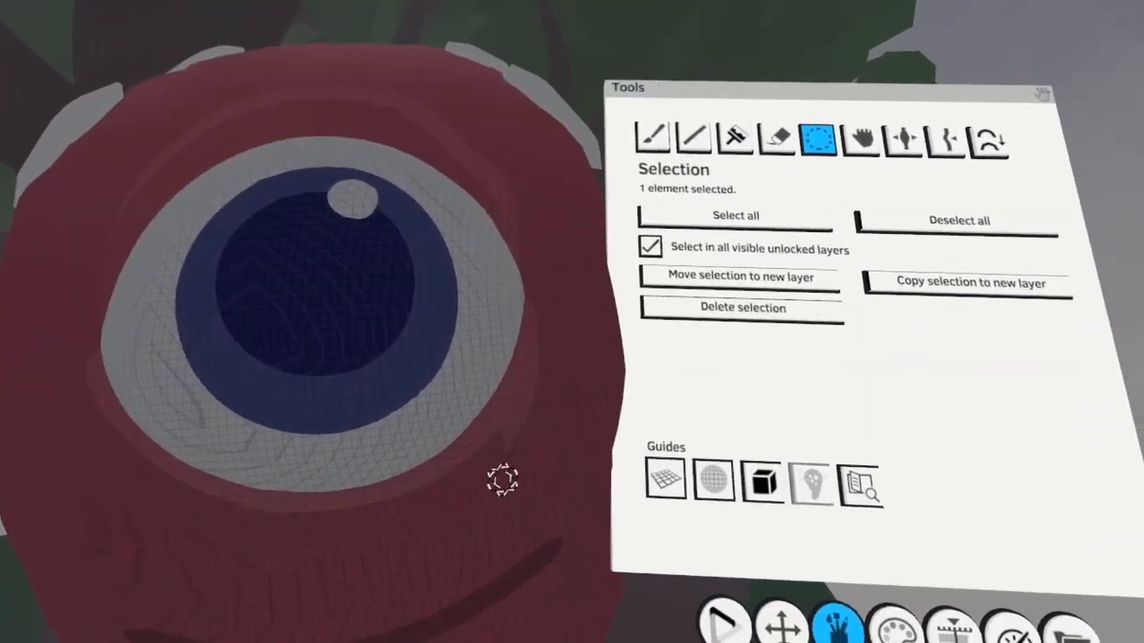
{"action": "left_click", "coordinate": [860, 140]}
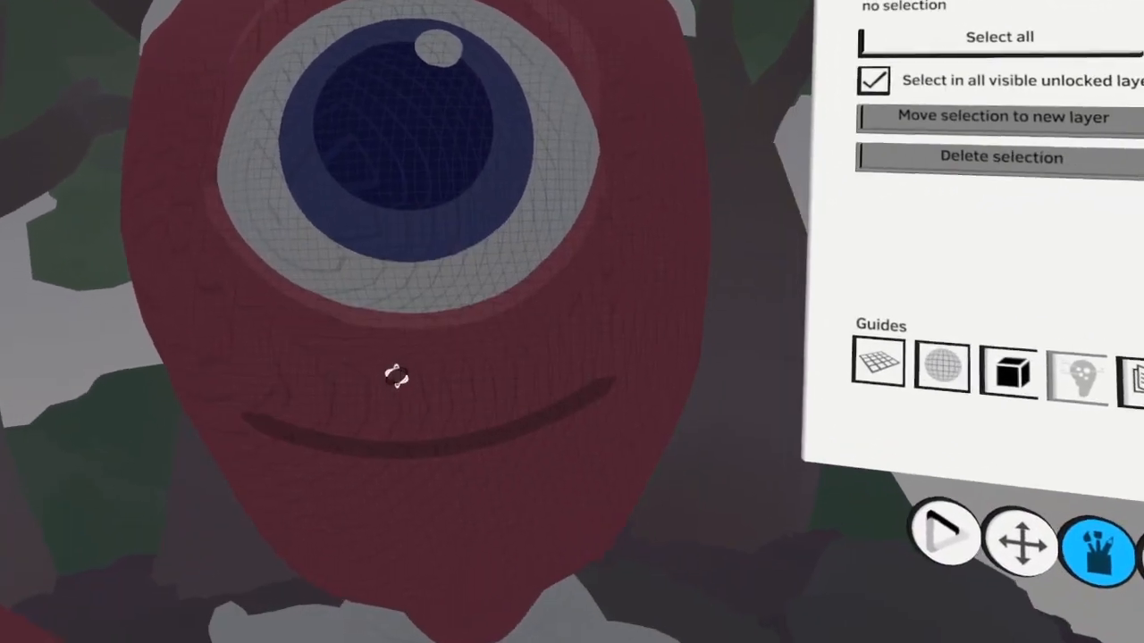
{"action": "left_click", "coordinate": [382, 393]}
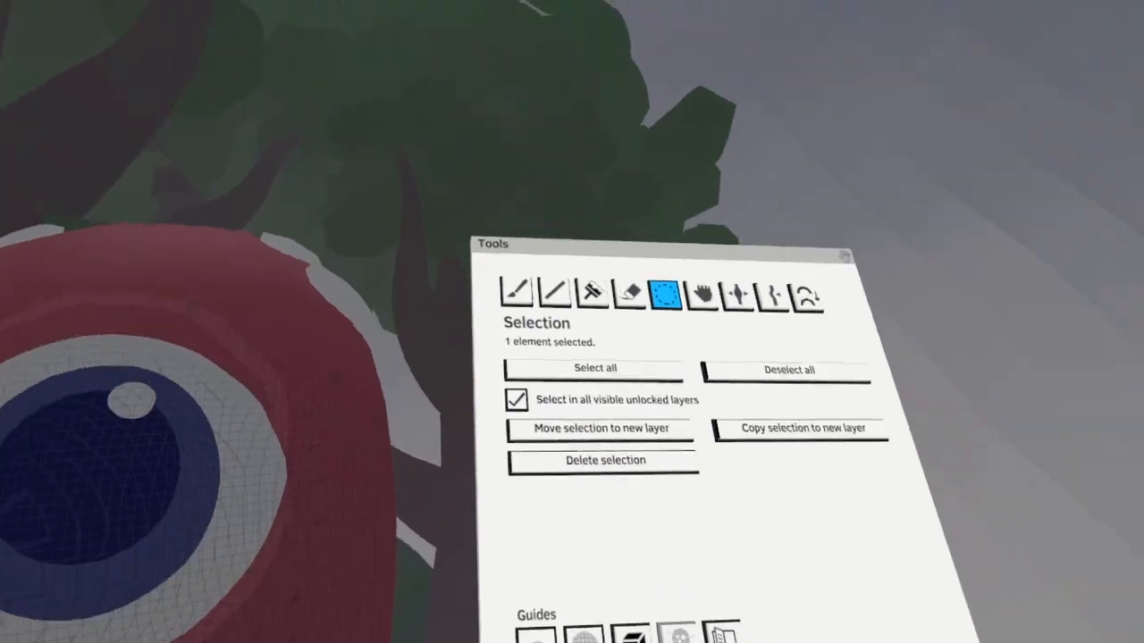
{"action": "left_click", "coordinate": [972, 29]}
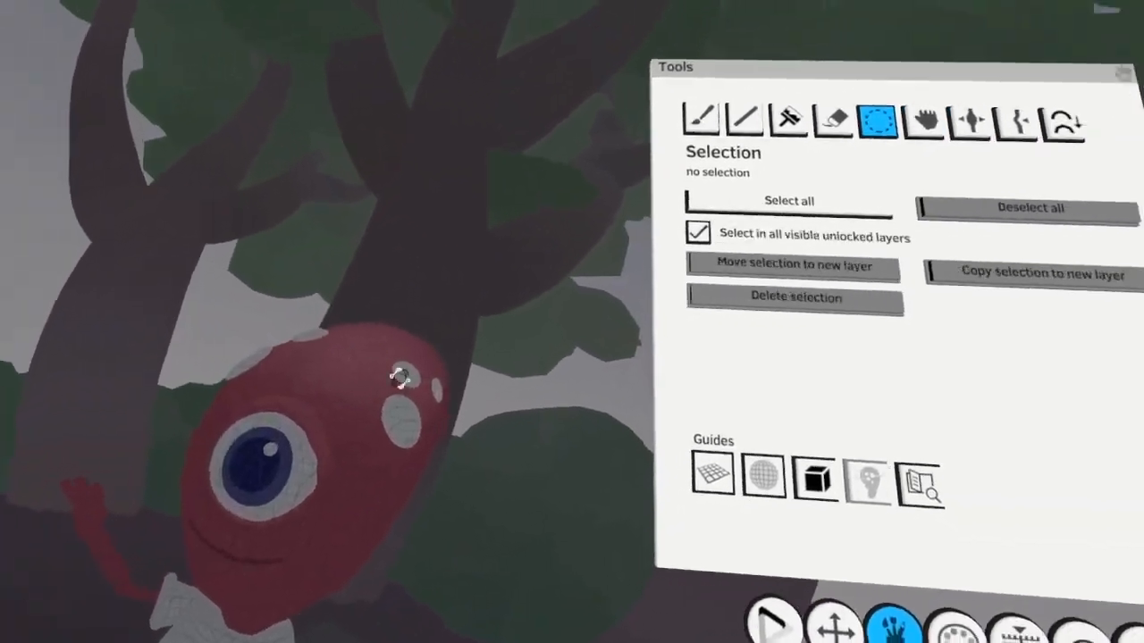
Return to the alien's Skin layer and colorize the raised hand and arm with a near-black shade
{"action": "left_click", "coordinate": [444, 55]}
{"action": "left_click", "coordinate": [618, 489]}
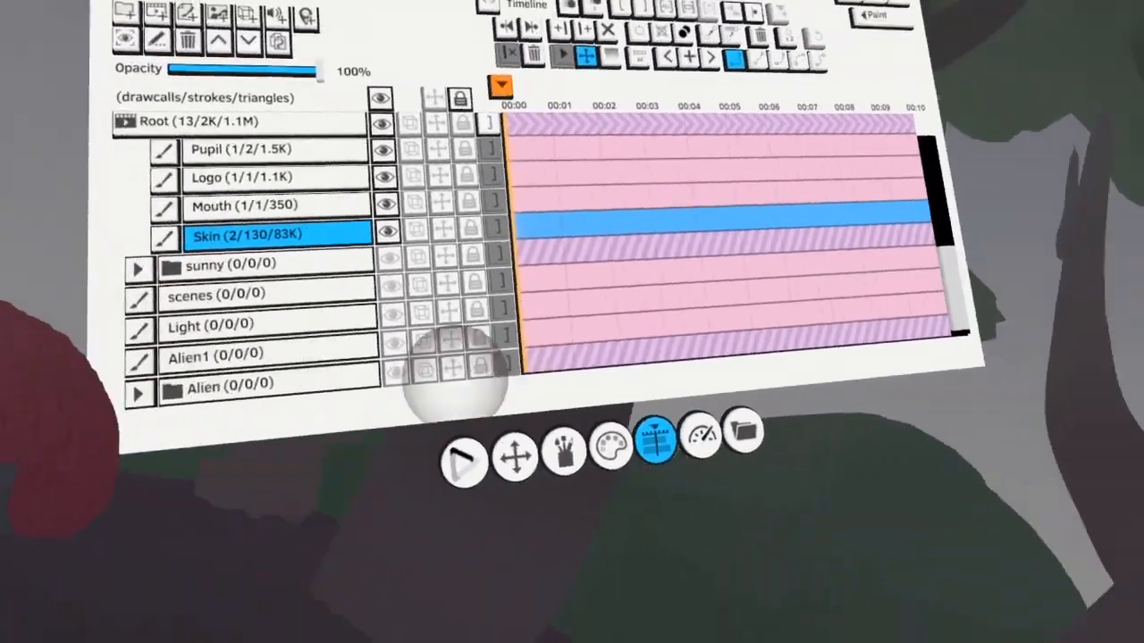
{"action": "left_click", "coordinate": [634, 496]}
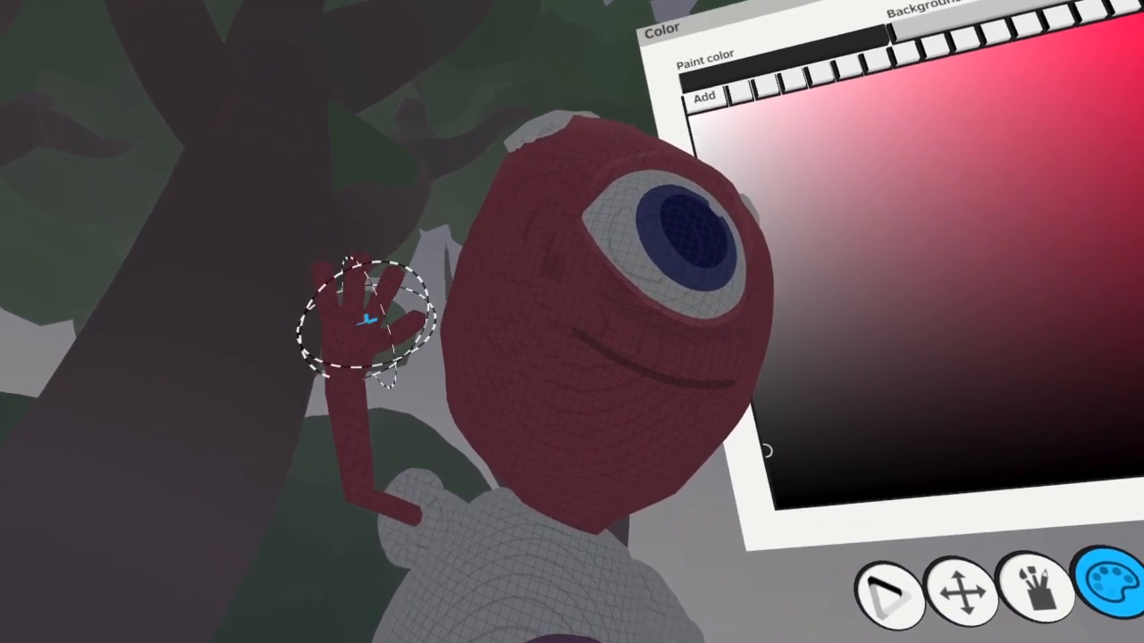
{"action": "left_click_drag", "start_coordinate": [369, 390], "coordinate": [357, 390]}
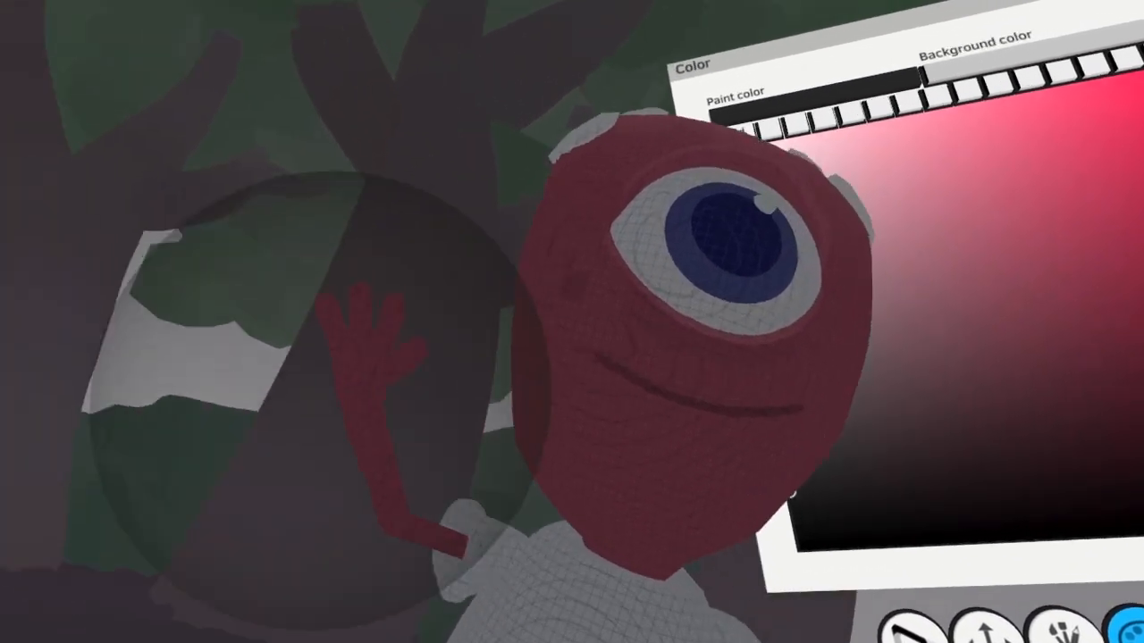
{"action": "middle_click_drag", "start_coordinate": [320, 400], "coordinate": [524, 349]}
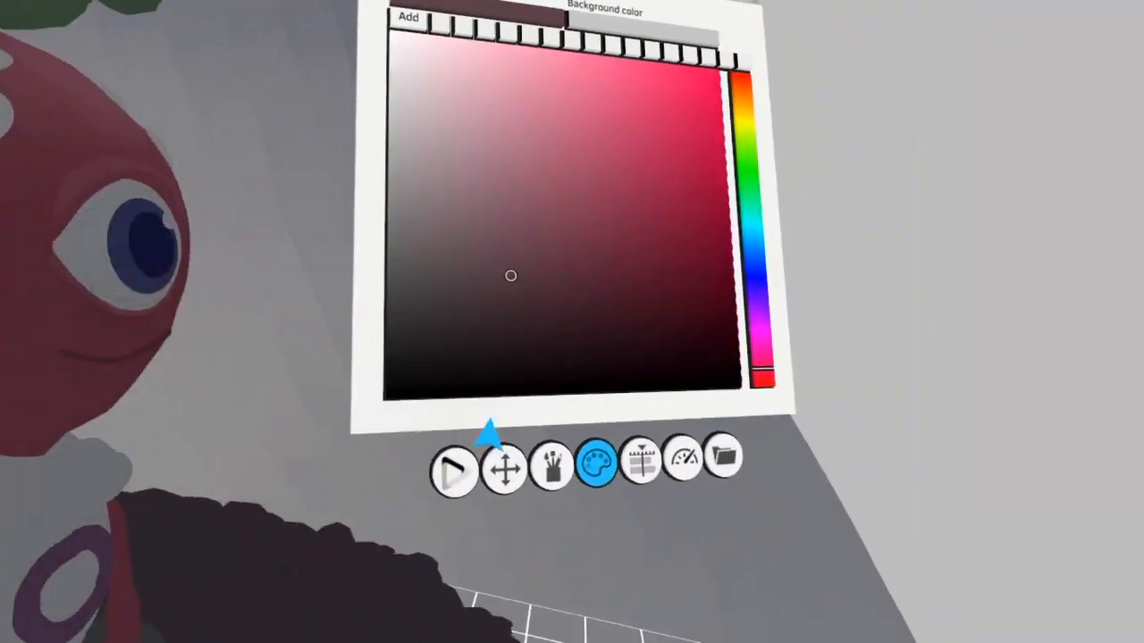
Colorize the alien's lowered arm and legs with a muted reddish brown and a very dark maroon
{"action": "left_click", "coordinate": [553, 478]}
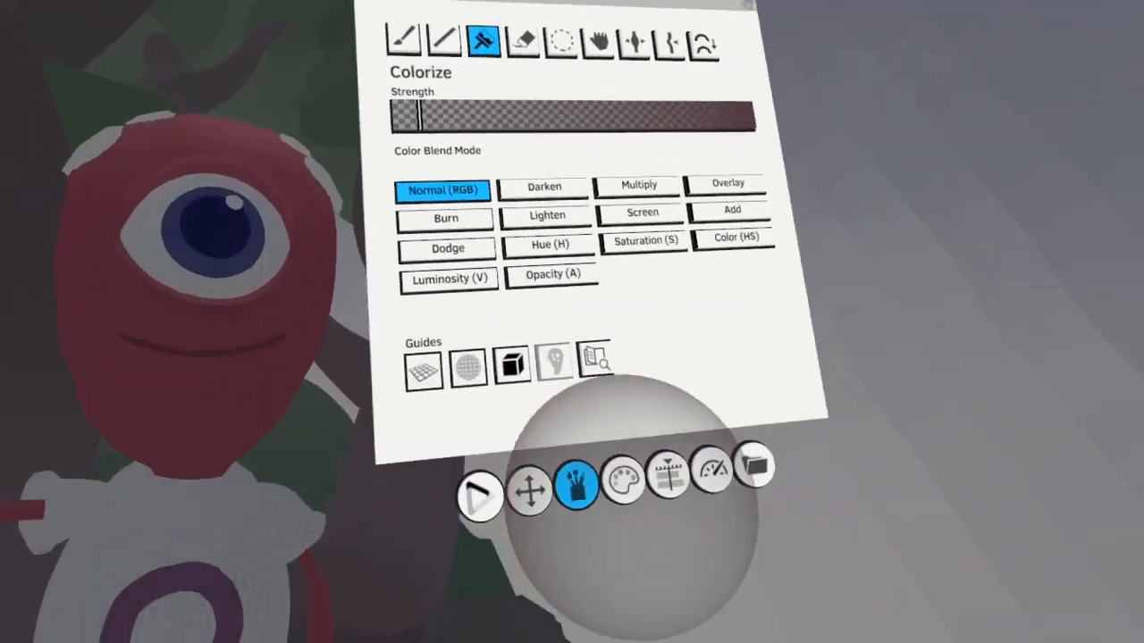
{"action": "left_click", "coordinate": [622, 480]}
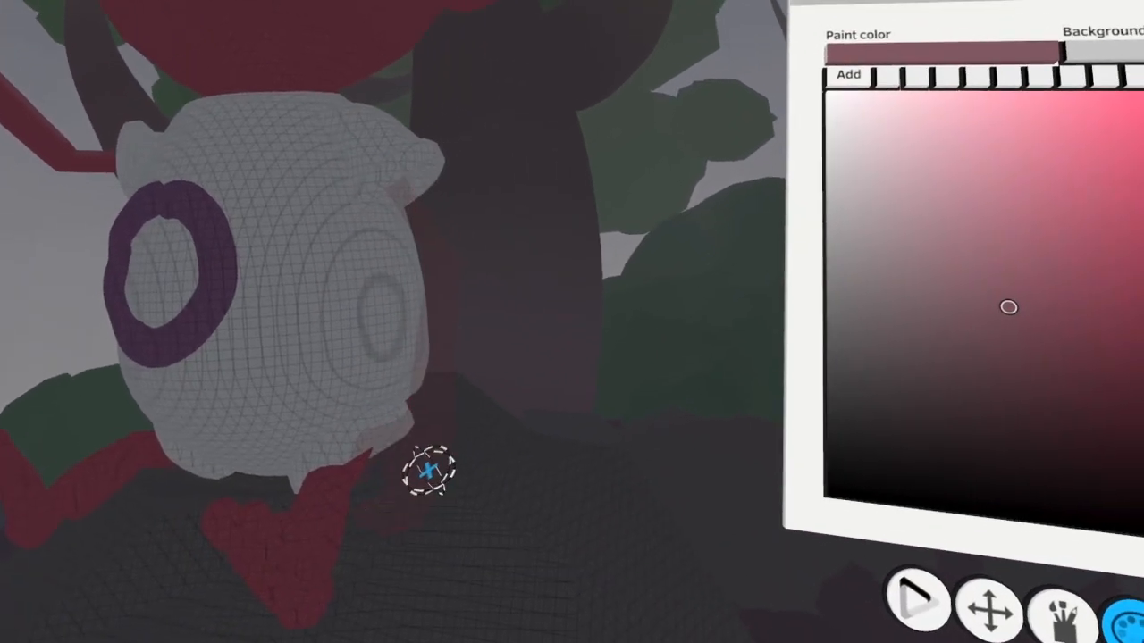
{"action": "left_click", "coordinate": [428, 471]}
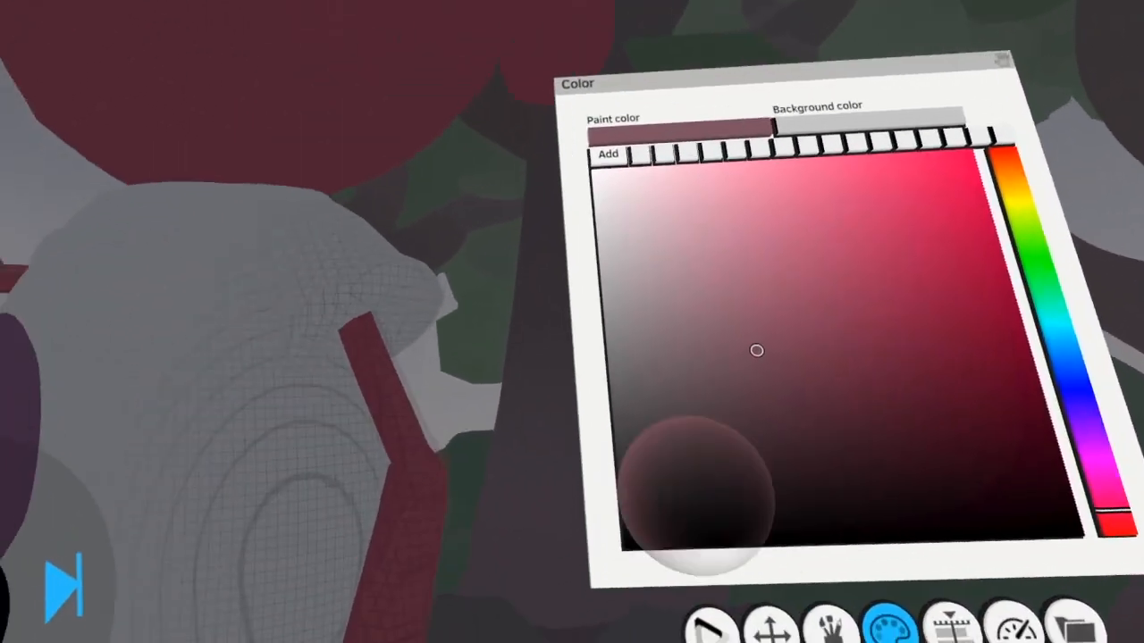
{"action": "left_click", "coordinate": [760, 532]}
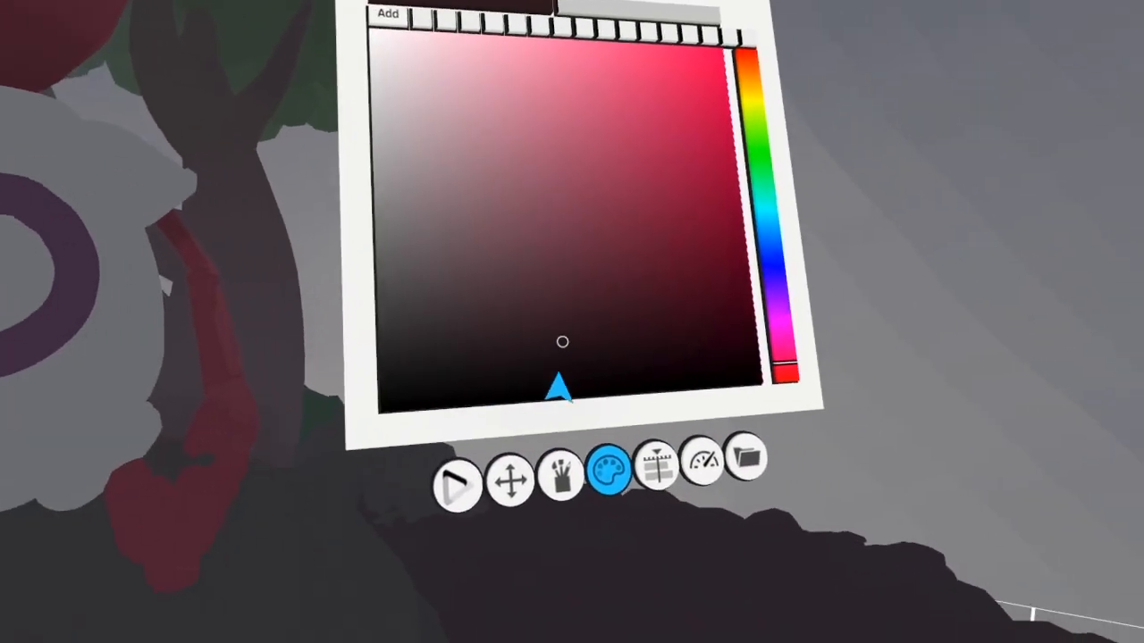
{"action": "left_click", "coordinate": [1007, 438]}
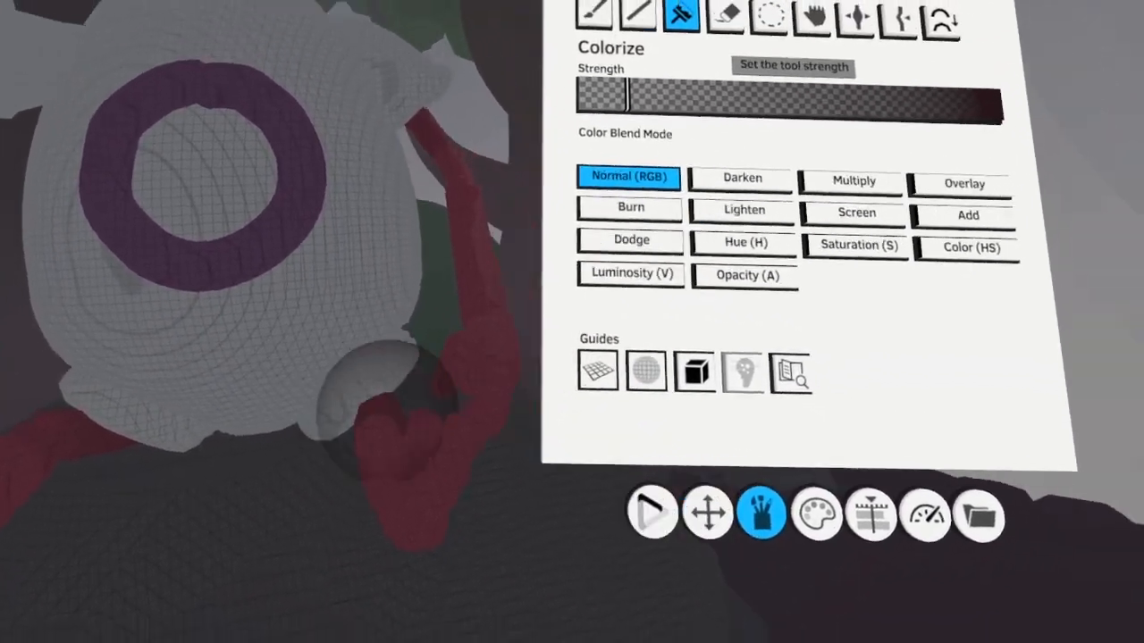
Select the strokes of both alien feet and colorize the legs and feet with a muted reddish brown
{"action": "left_click", "coordinate": [771, 15]}
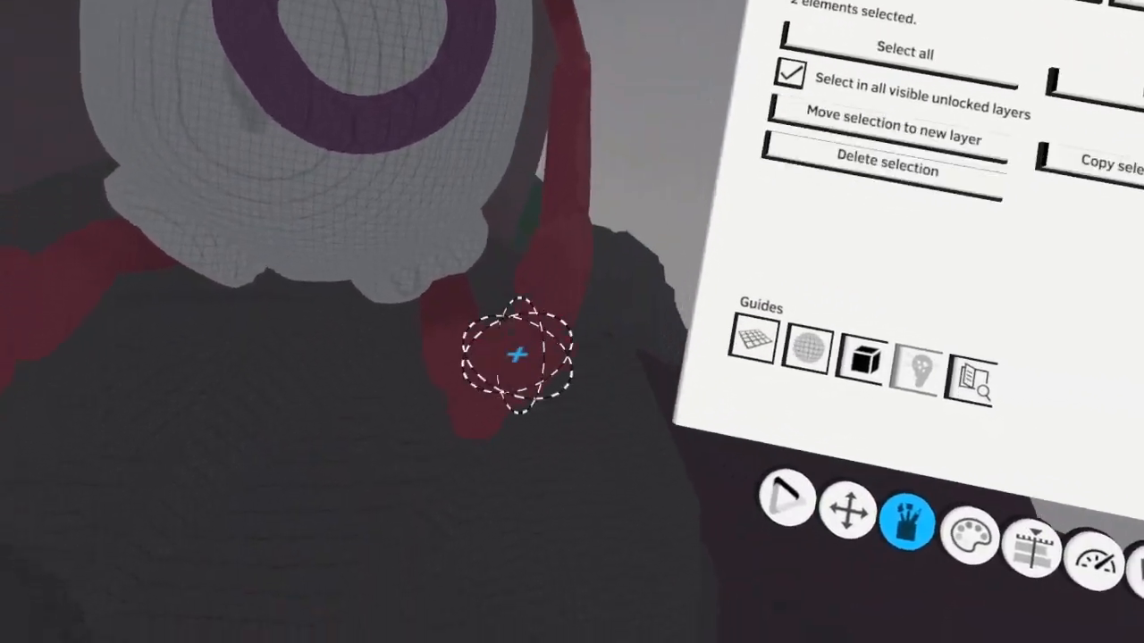
{"action": "left_click_drag", "start_coordinate": [530, 430], "coordinate": [503, 419]}
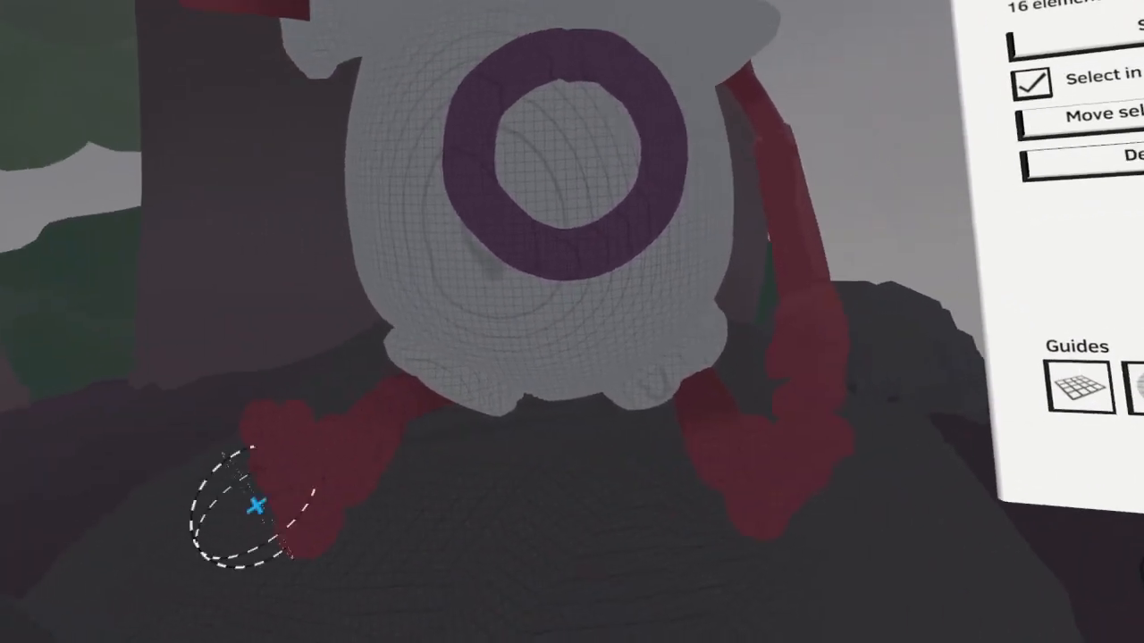
{"action": "left_click_drag", "start_coordinate": [478, 485], "coordinate": [447, 399]}
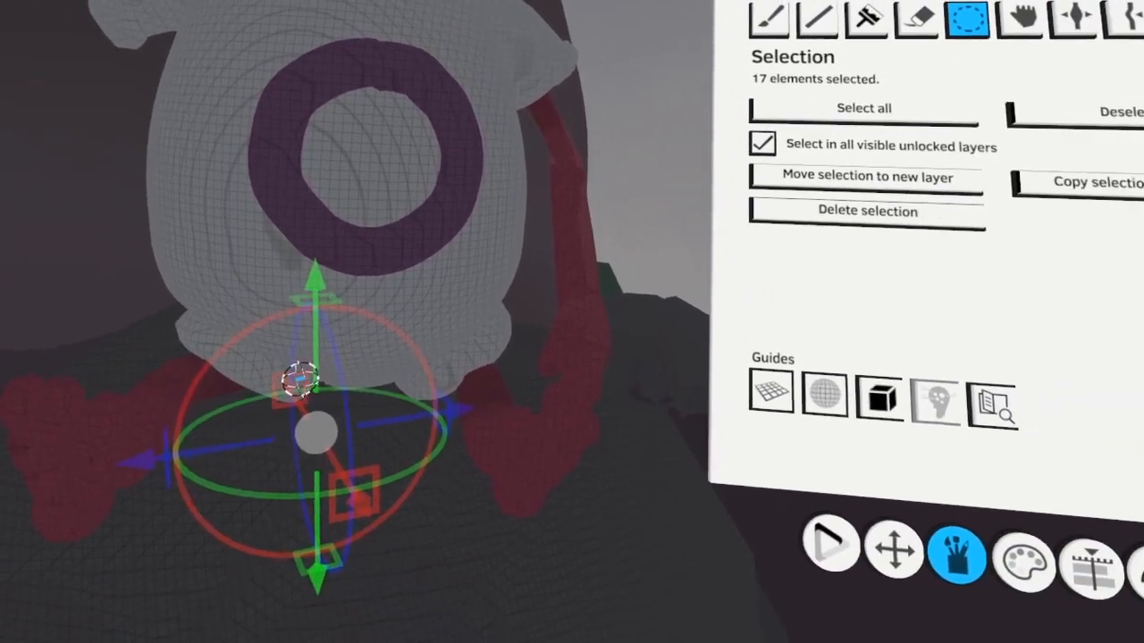
{"action": "left_click", "coordinate": [962, 10]}
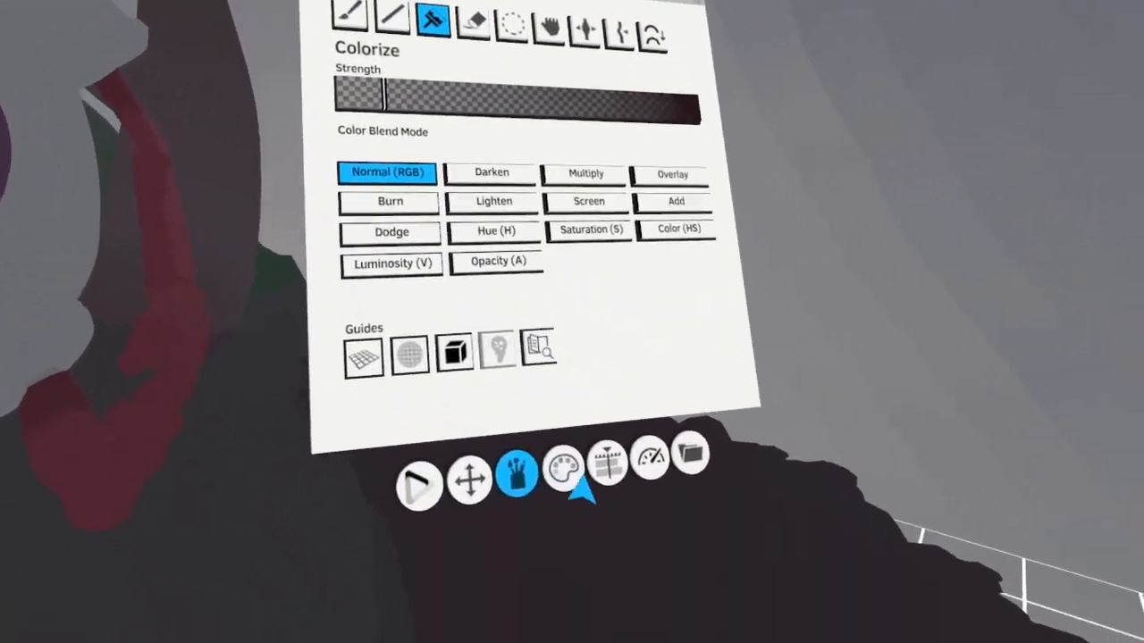
{"action": "left_click", "coordinate": [577, 478]}
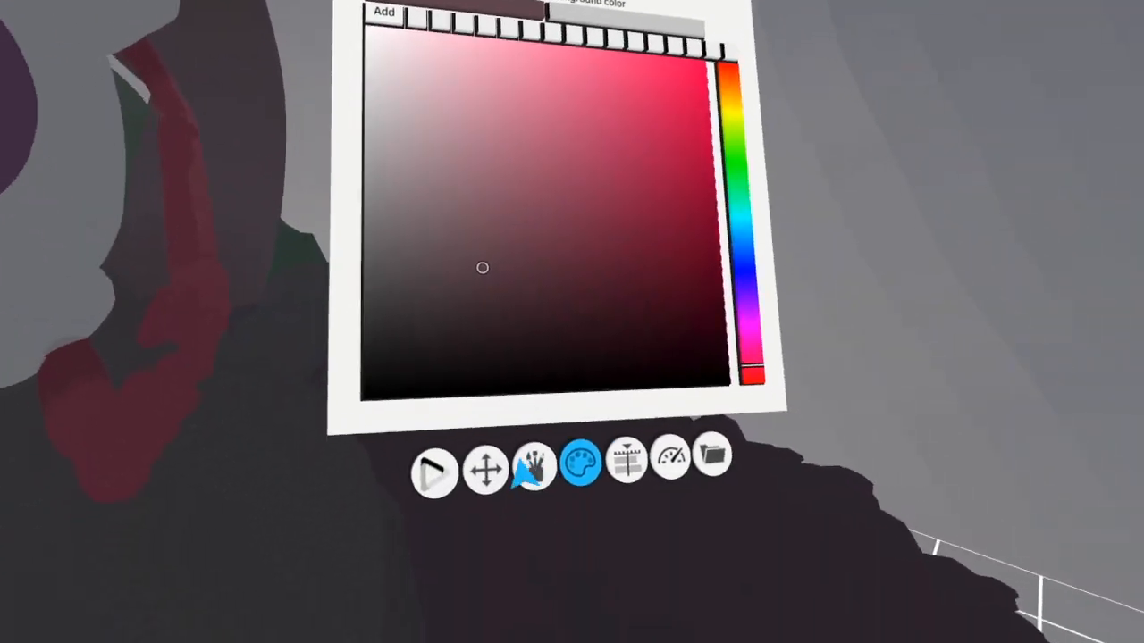
{"action": "left_click", "coordinate": [530, 466]}
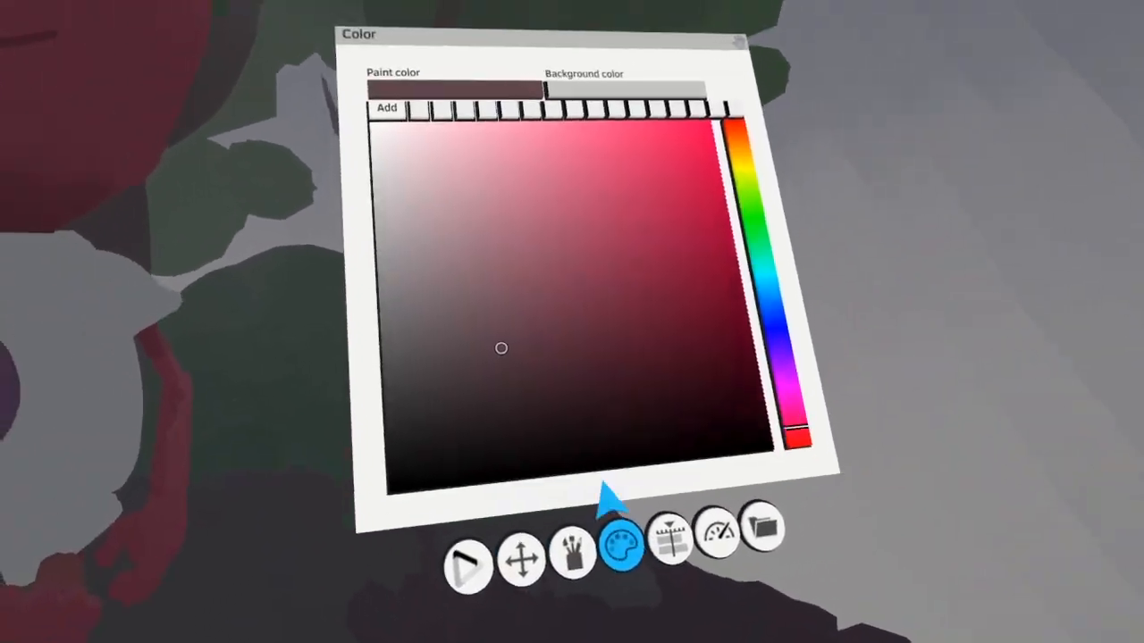
Make the alien's White layer active and shade the shirt with Colorize, using medium to dark greys
{"action": "left_click", "coordinate": [670, 538]}
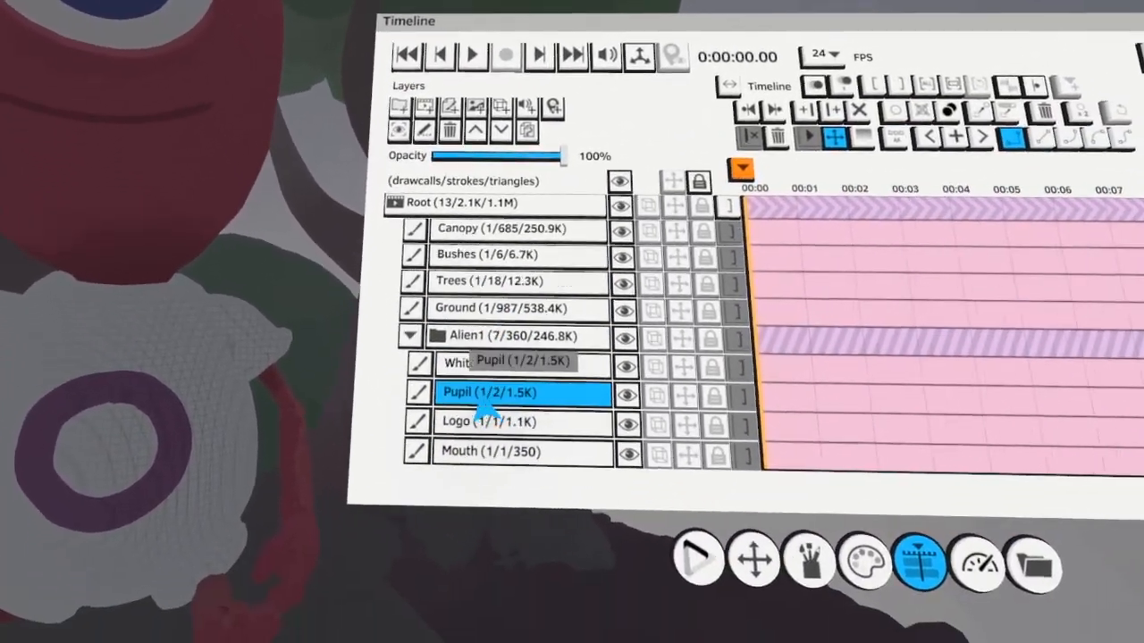
{"action": "left_click", "coordinate": [502, 411]}
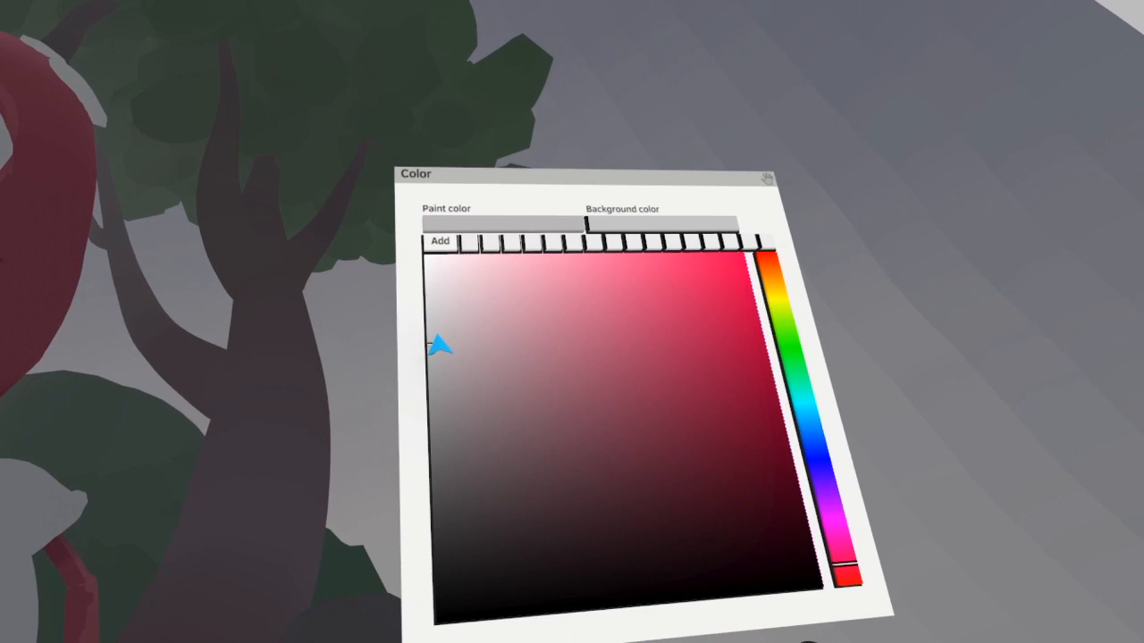
{"action": "left_click_drag", "start_coordinate": [438, 345], "coordinate": [436, 316]}
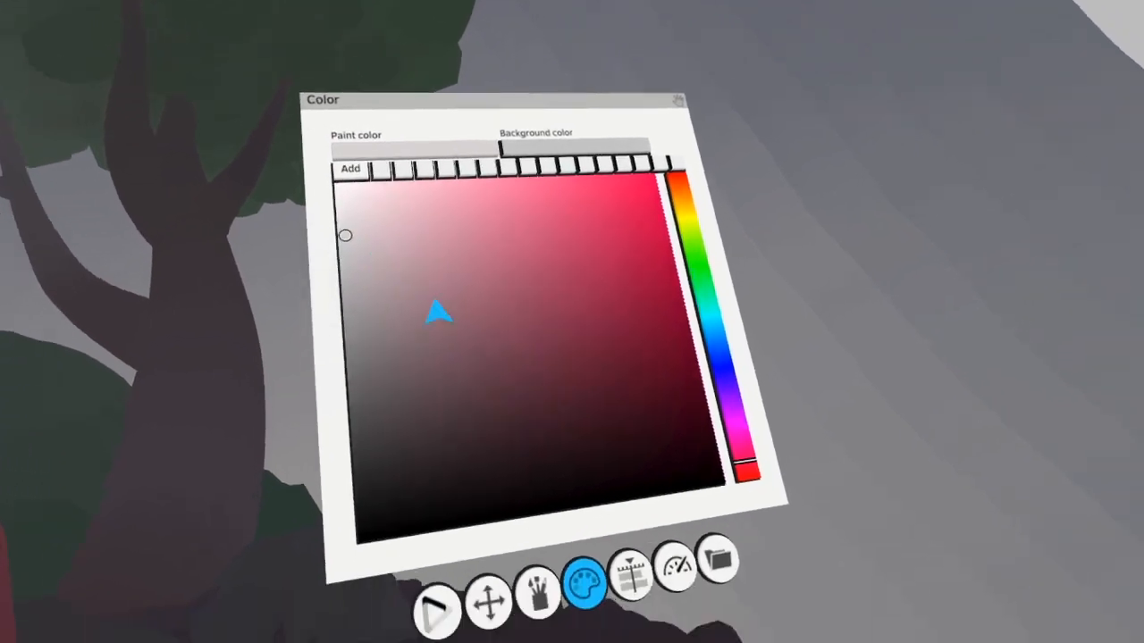
{"action": "left_click", "coordinate": [540, 592]}
{"action": "left_click", "coordinate": [597, 272]}
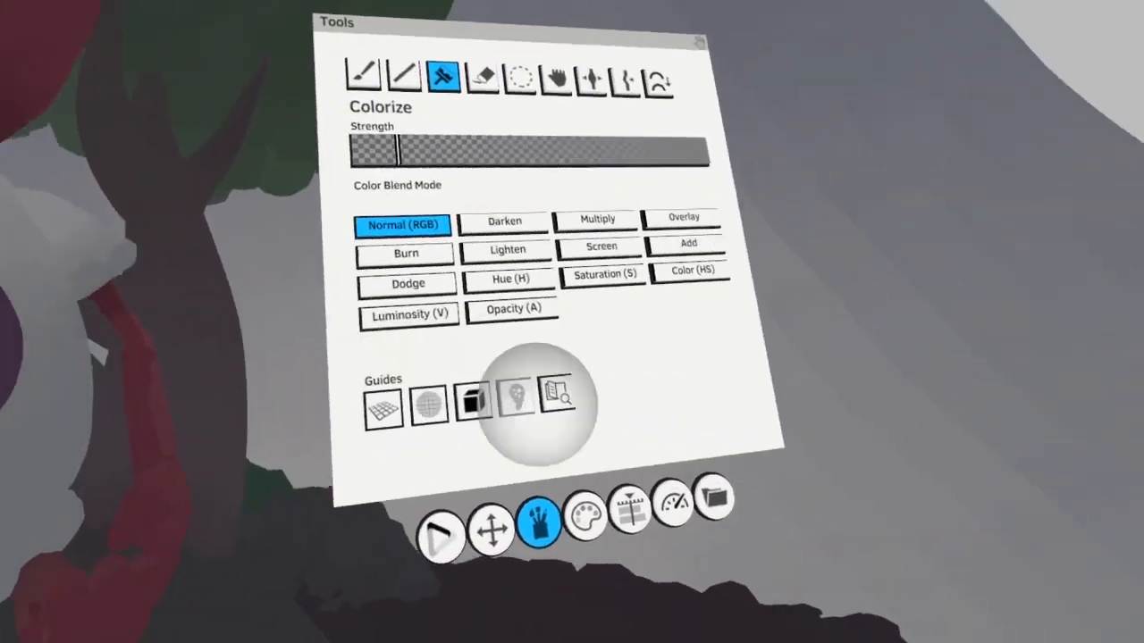
{"action": "left_click", "coordinate": [561, 554]}
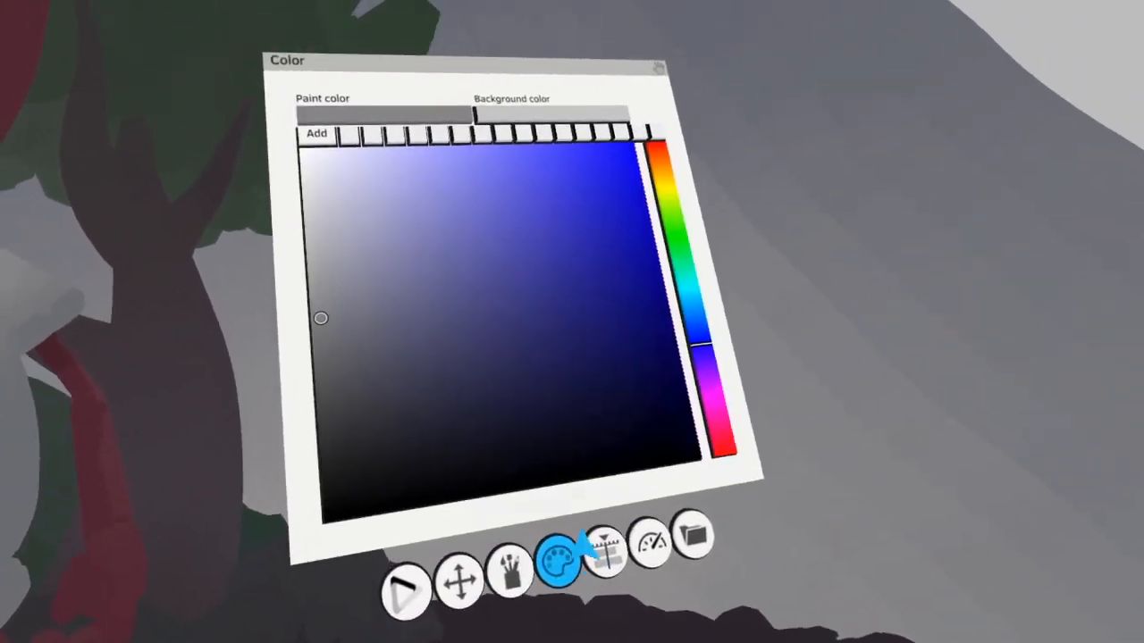
{"action": "left_click", "coordinate": [431, 441]}
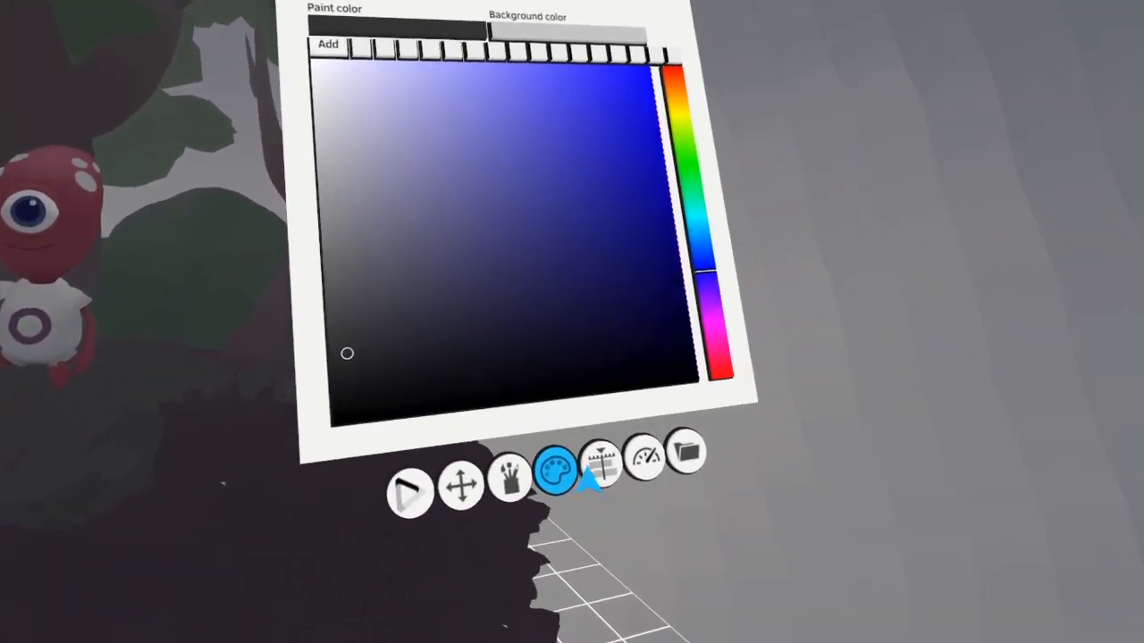
Make the Overcast group's Rock layer active and darken the rock beneath the alien with dark grey Colorize in Multiply mode
{"action": "left_click", "coordinate": [597, 466]}
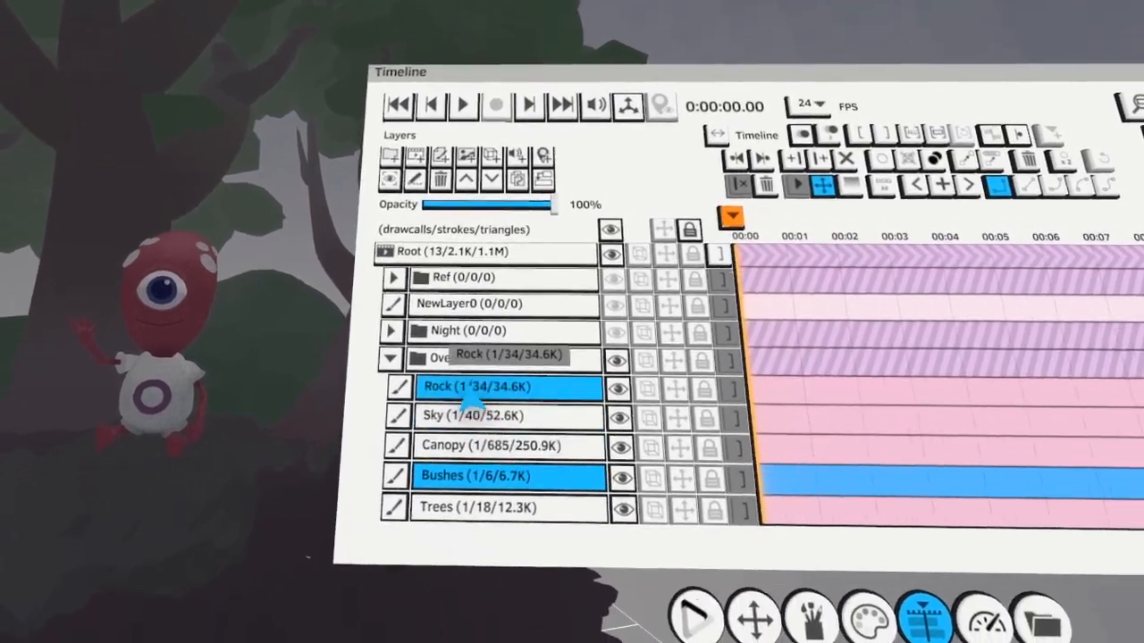
{"action": "left_click", "coordinate": [471, 388]}
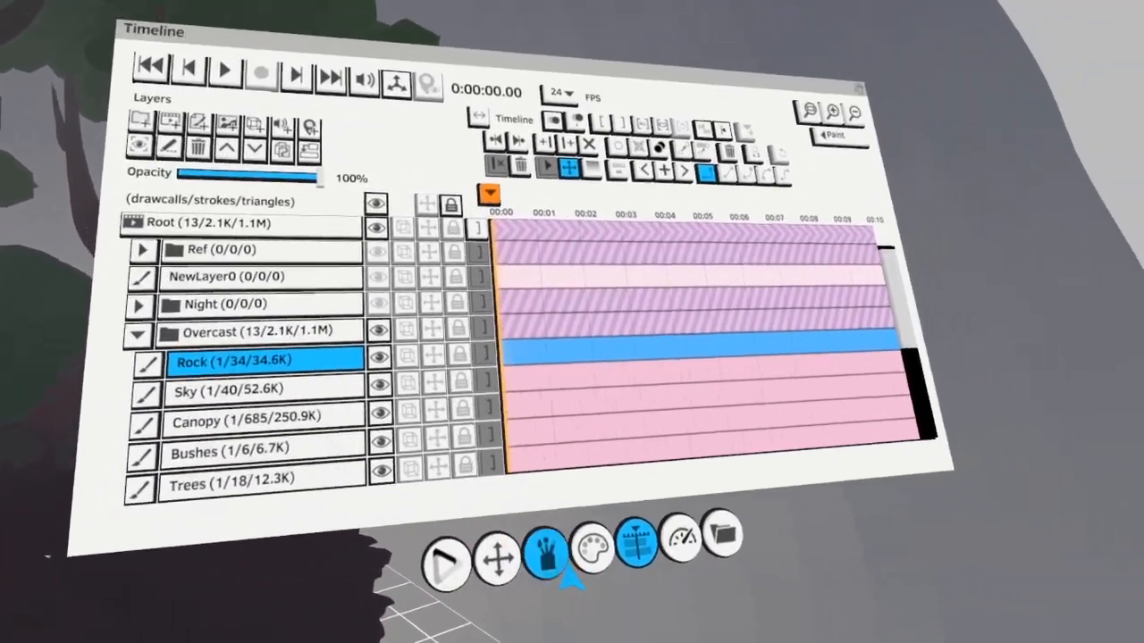
{"action": "left_click", "coordinate": [550, 559]}
{"action": "left_click", "coordinate": [451, 204]}
{"action": "left_click", "coordinate": [577, 321]}
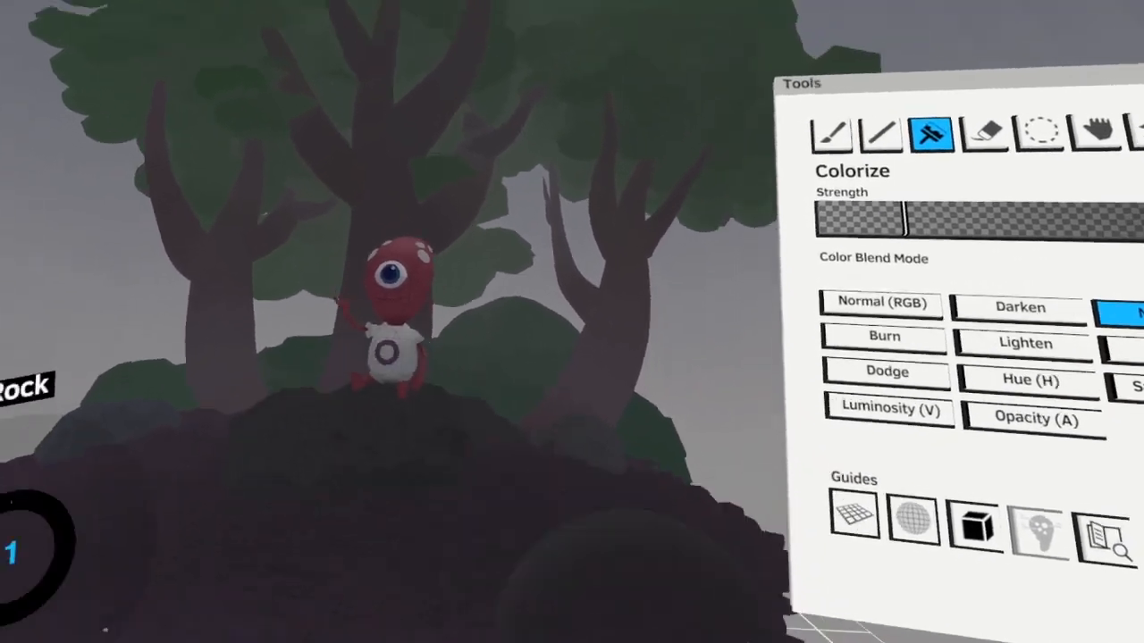
{"action": "left_click", "coordinate": [1041, 131]}
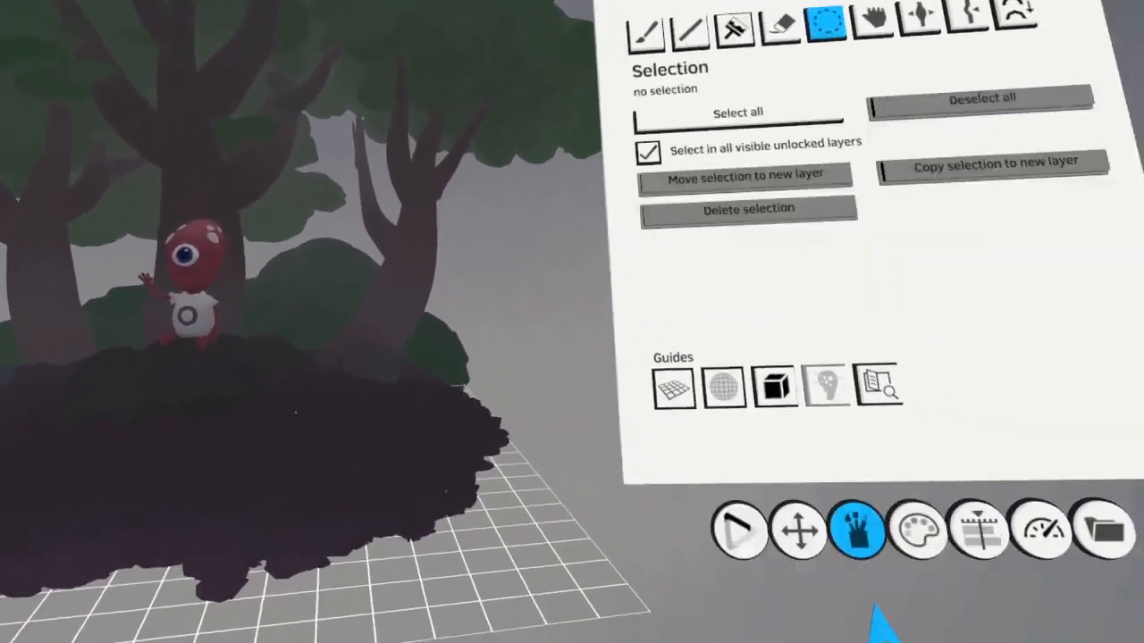
Make the Overcast group's Ground layer active and choose a muted brown paint color
{"action": "left_click", "coordinate": [564, 487]}
{"action": "left_click", "coordinate": [700, 561]}
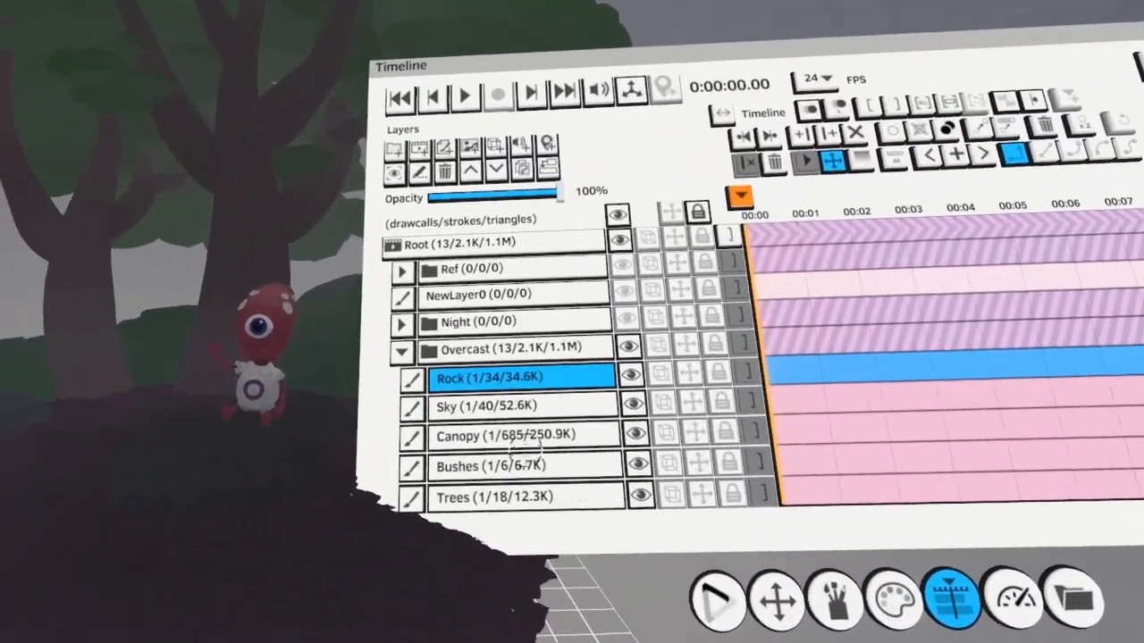
{"action": "scroll", "coordinate": [476, 450], "scroll_direction": "down", "scroll_amount": 5}
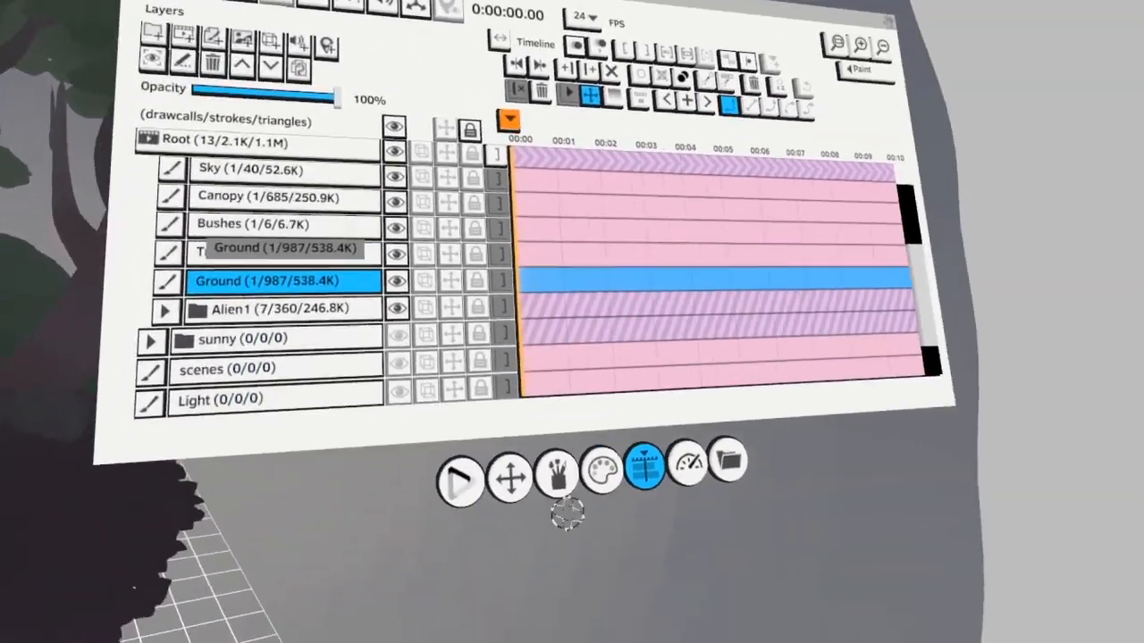
{"action": "left_click", "coordinate": [894, 634]}
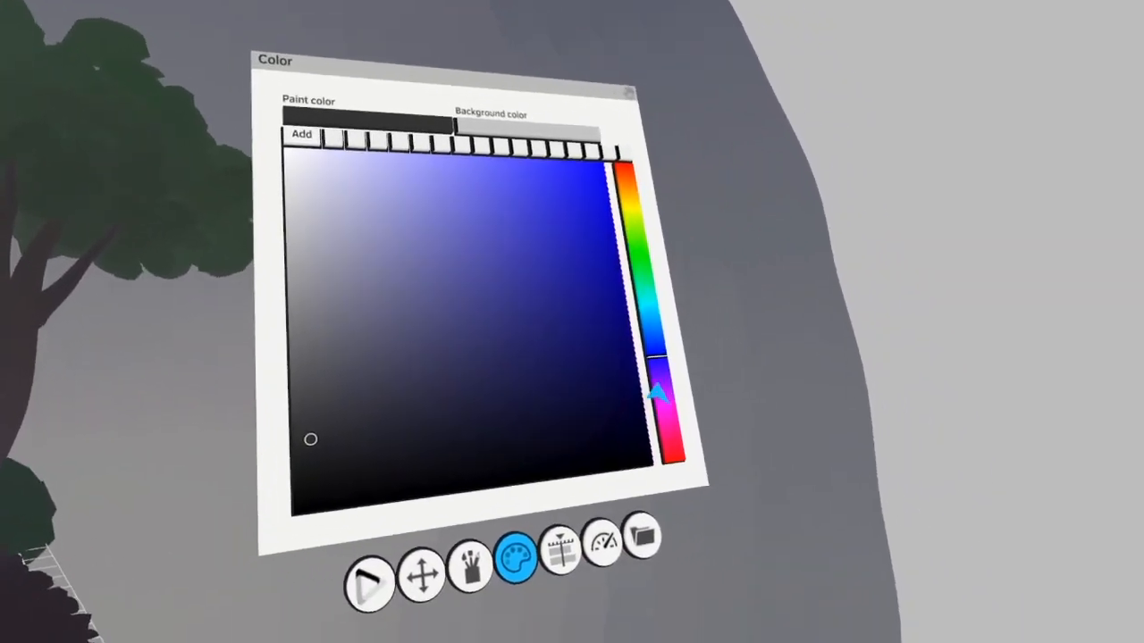
{"action": "left_click", "coordinate": [679, 432]}
{"action": "left_click", "coordinate": [456, 355]}
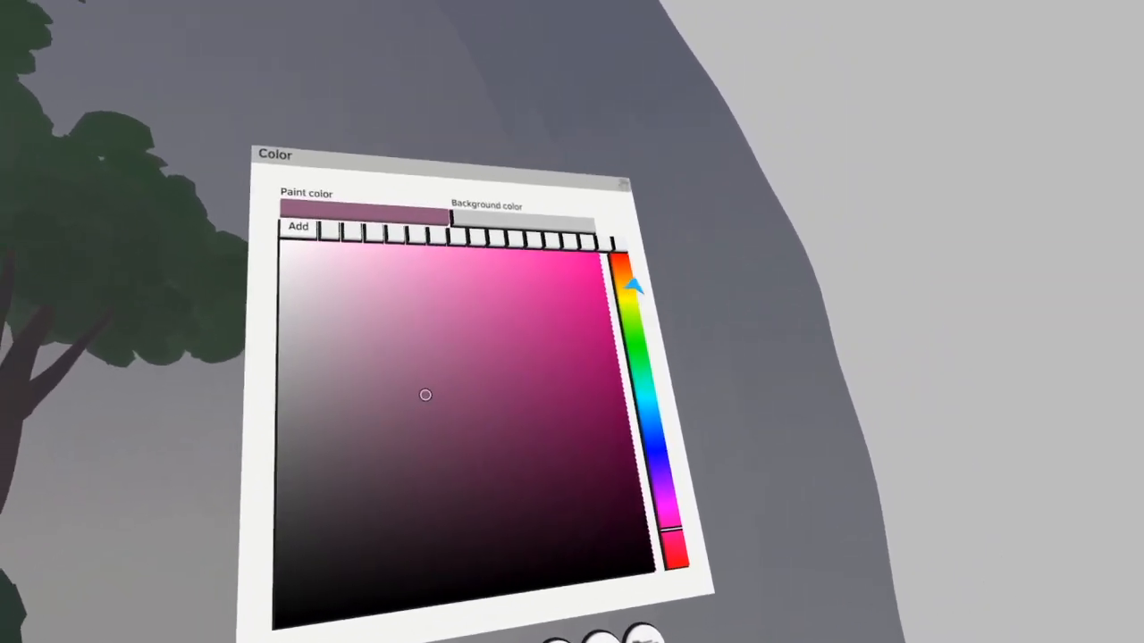
{"action": "left_click", "coordinate": [629, 275]}
{"action": "left_click", "coordinate": [490, 452]}
{"action": "left_click_drag", "start_coordinate": [490, 451], "coordinate": [477, 378]}
Colorize the ground around the rock in Normal (RGB) mode, using muted and darker reddish browns
{"action": "left_click", "coordinate": [551, 598]}
{"action": "left_click", "coordinate": [578, 205]}
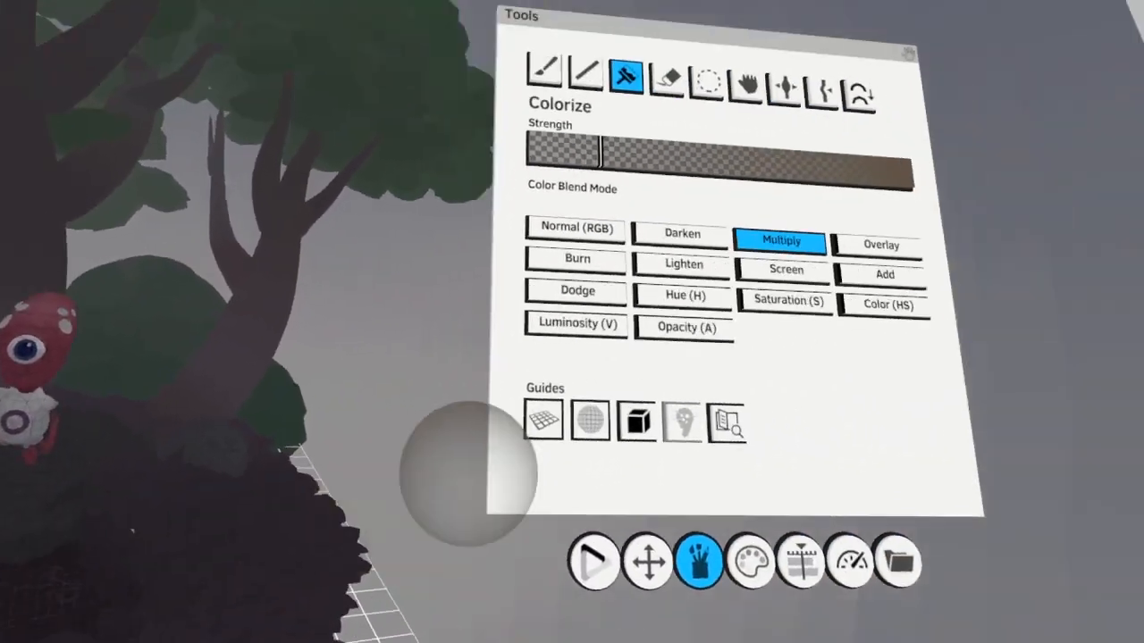
{"action": "left_click", "coordinate": [903, 137]}
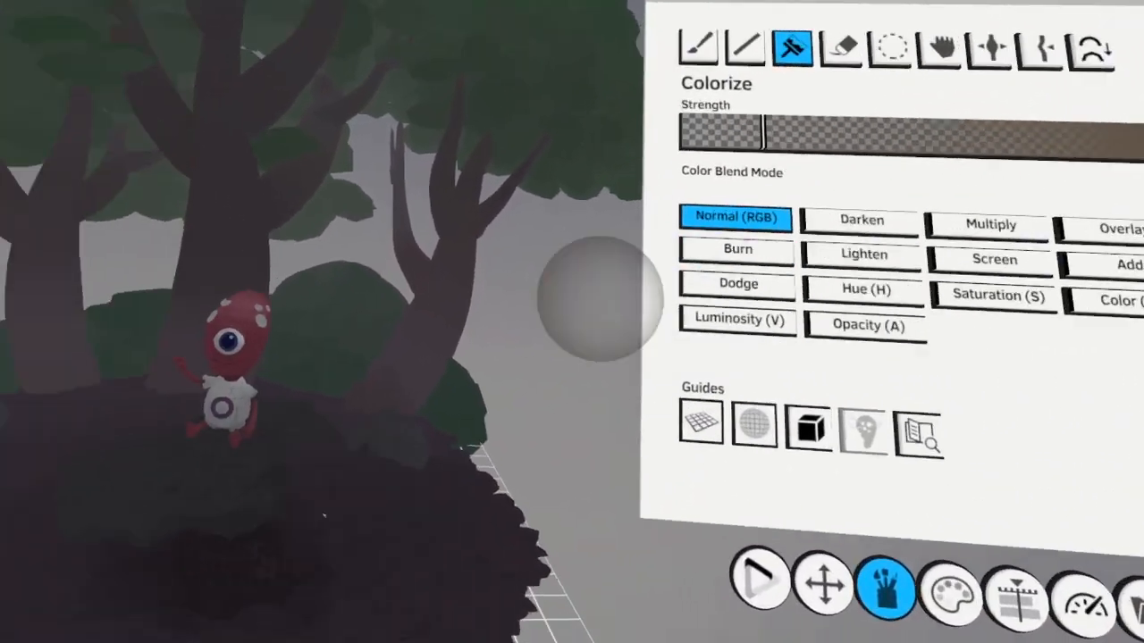
{"action": "left_click_drag", "start_coordinate": [409, 431], "coordinate": [428, 417]}
{"action": "left_click", "coordinate": [536, 567]}
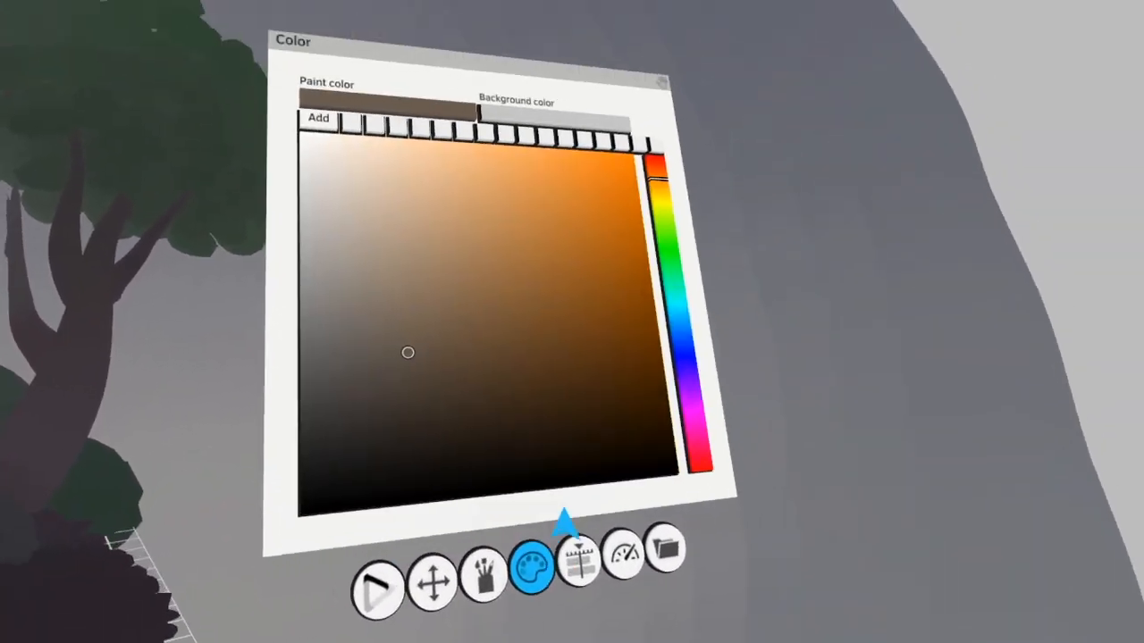
{"action": "left_click", "coordinate": [591, 383]}
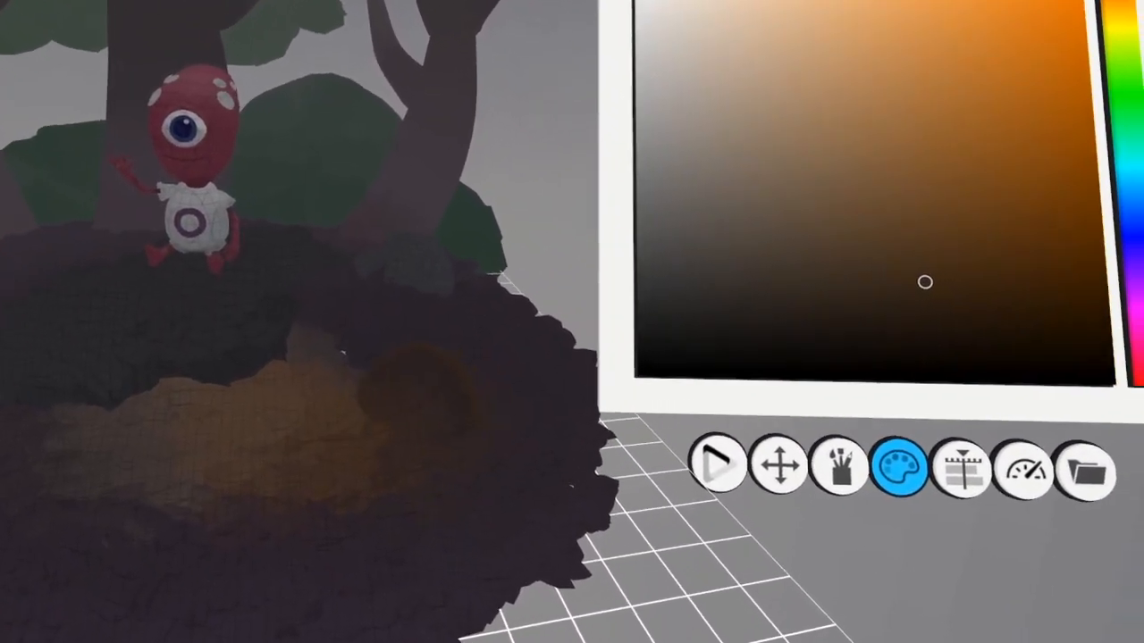
{"action": "left_click", "coordinate": [348, 360]}
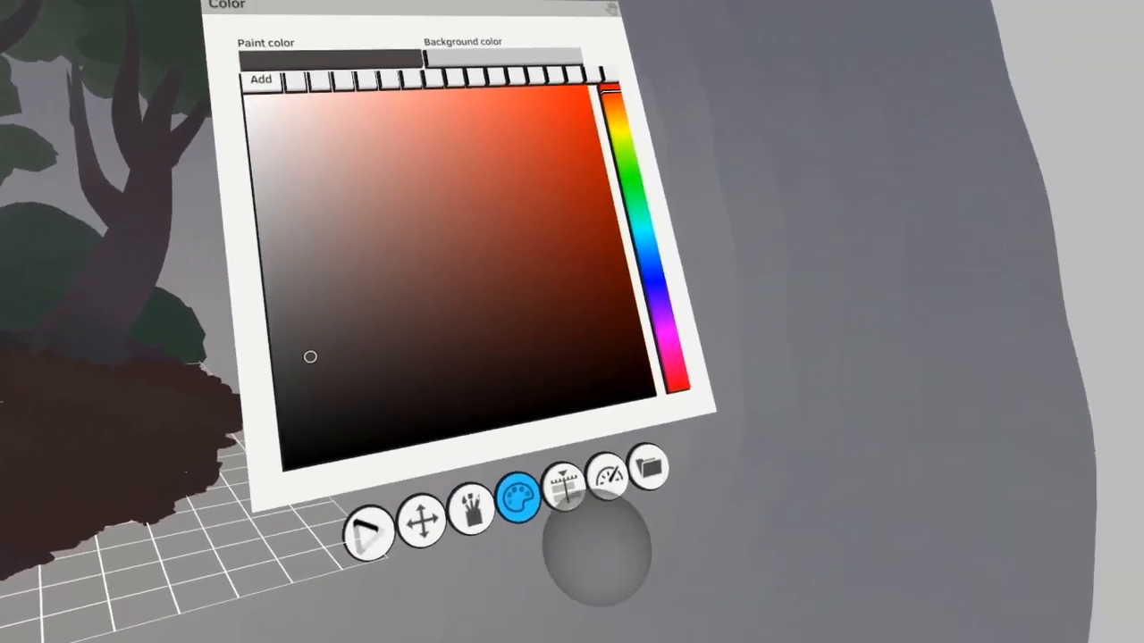
Open the project's save options, collapse and hide the Overcast group, and show the Night group instead
{"action": "left_click", "coordinate": [649, 465]}
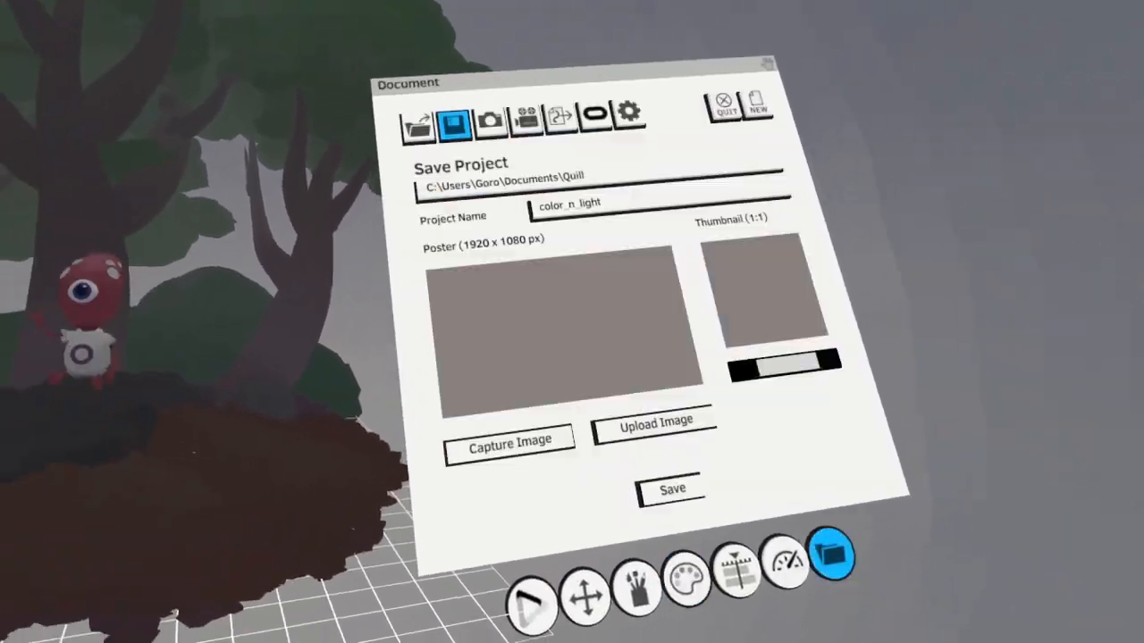
{"action": "left_click", "coordinate": [626, 549]}
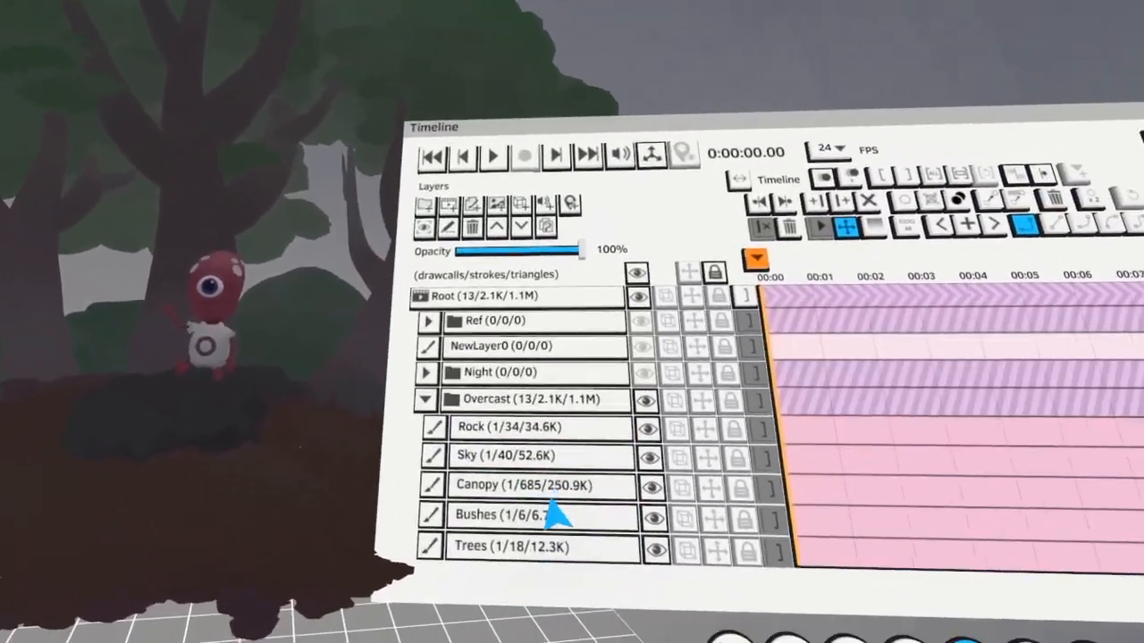
{"action": "left_click", "coordinate": [425, 399]}
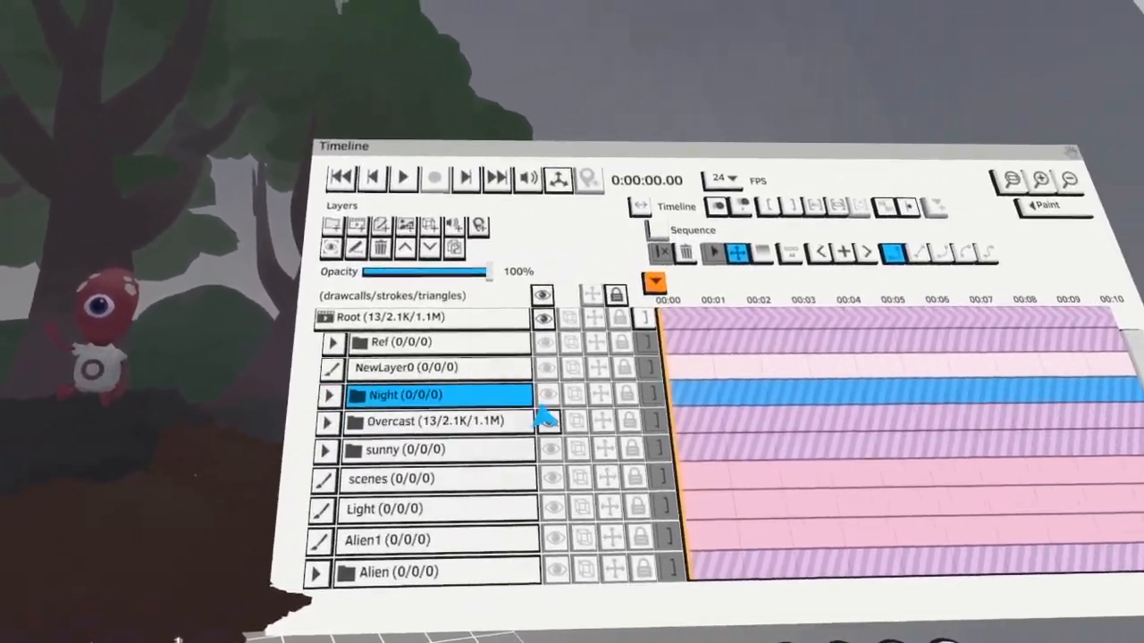
{"action": "left_click", "coordinate": [547, 396]}
{"action": "left_click", "coordinate": [549, 421]}
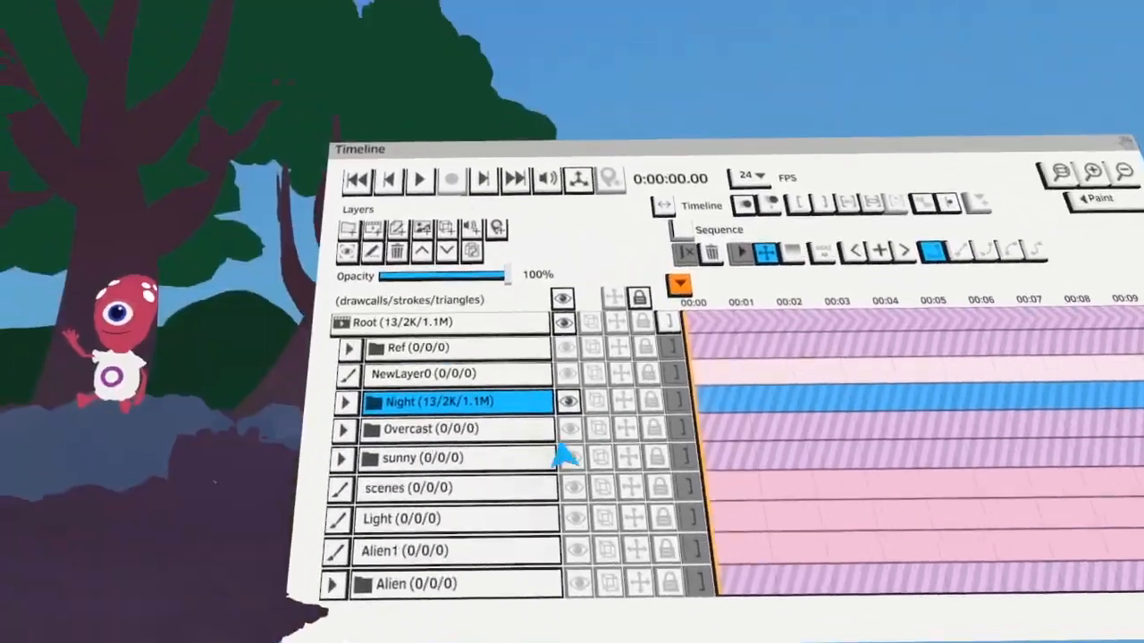
Expand the Night group, make its Sky layer active and colorize the sky dark indigo blue in Normal (RGB) mode
{"action": "left_click", "coordinate": [434, 395]}
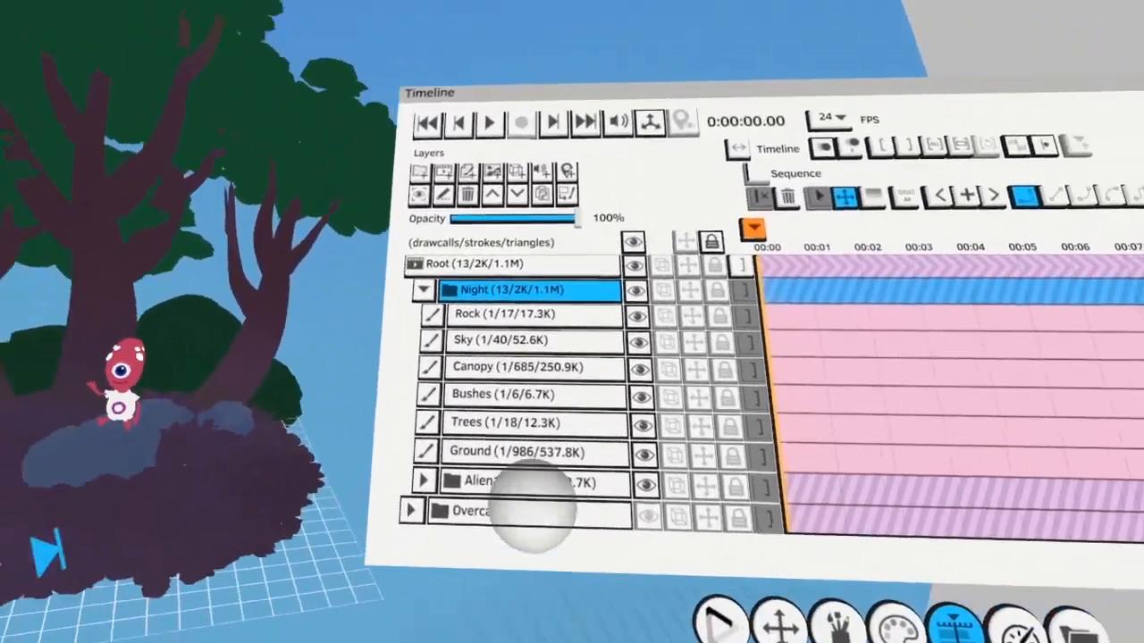
{"action": "left_click", "coordinate": [527, 339]}
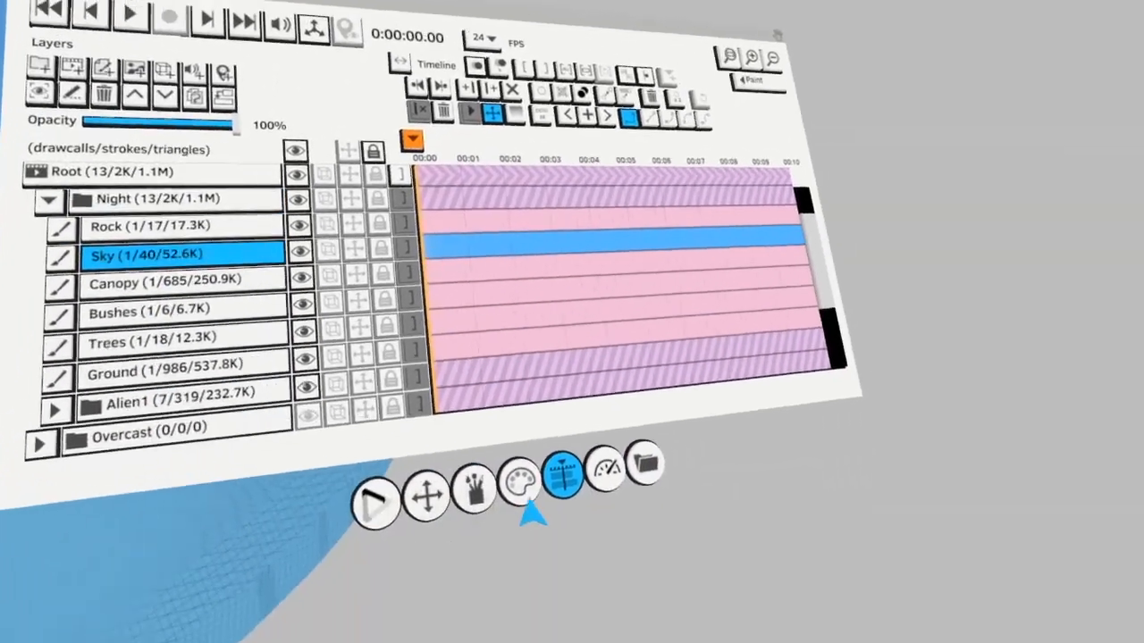
{"action": "left_click", "coordinate": [521, 482]}
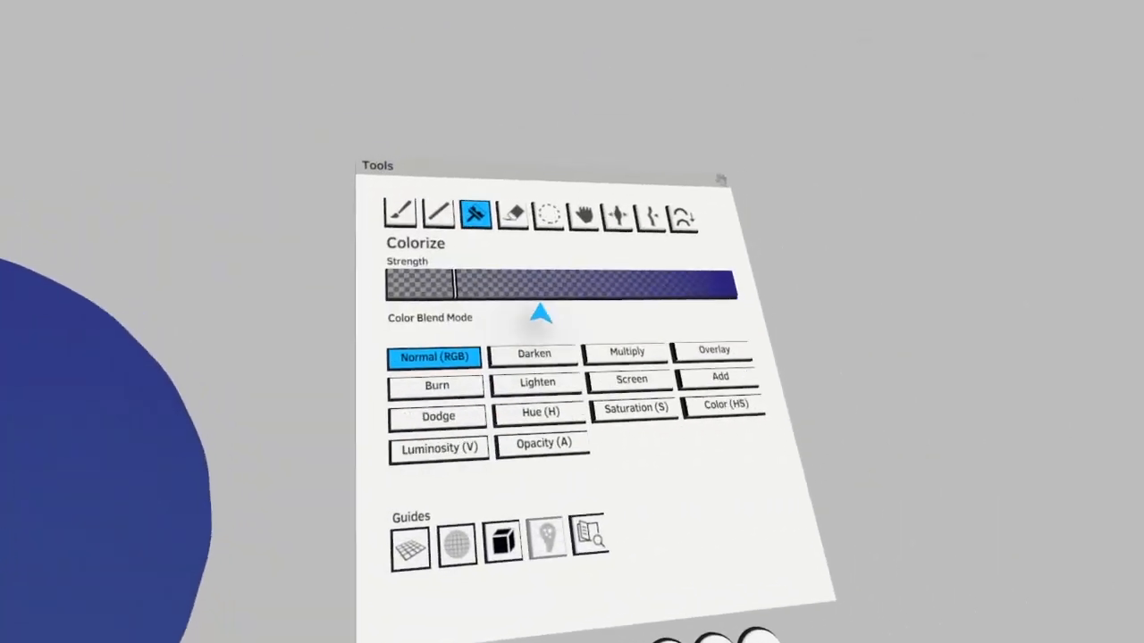
{"action": "left_click", "coordinate": [546, 287]}
{"action": "left_click", "coordinate": [333, 358]}
Deepen the night sky to dark navy with Colorize and blend lighter blue tones toward the horizon
{"action": "left_click", "coordinate": [469, 497]}
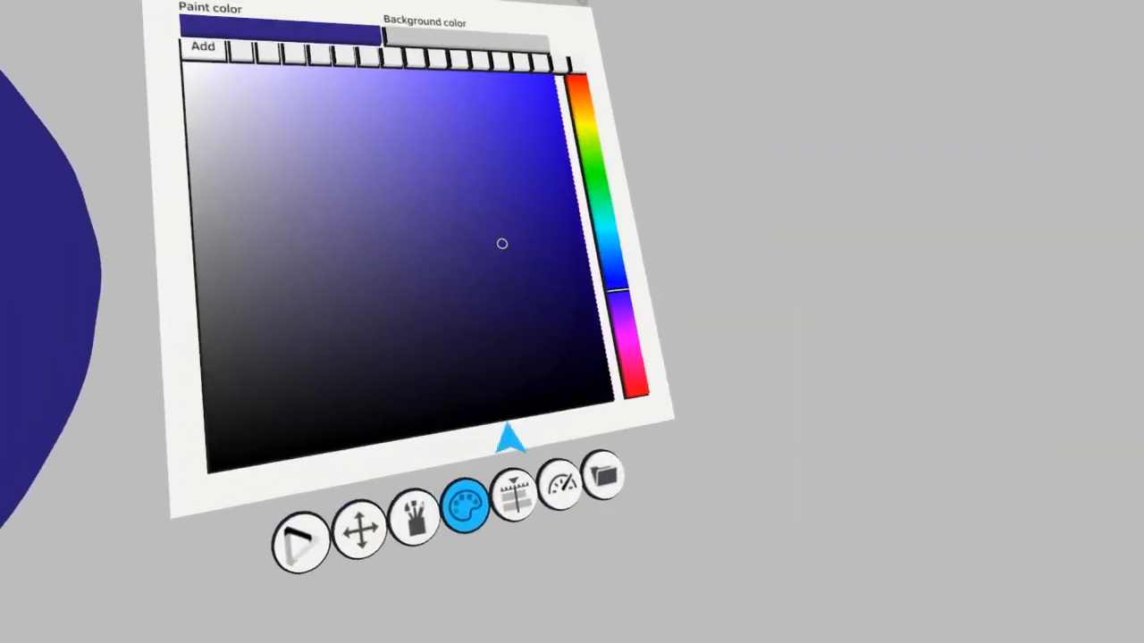
{"action": "left_click", "coordinate": [404, 455]}
{"action": "left_click", "coordinate": [759, 438]}
{"action": "left_click", "coordinate": [459, 384]}
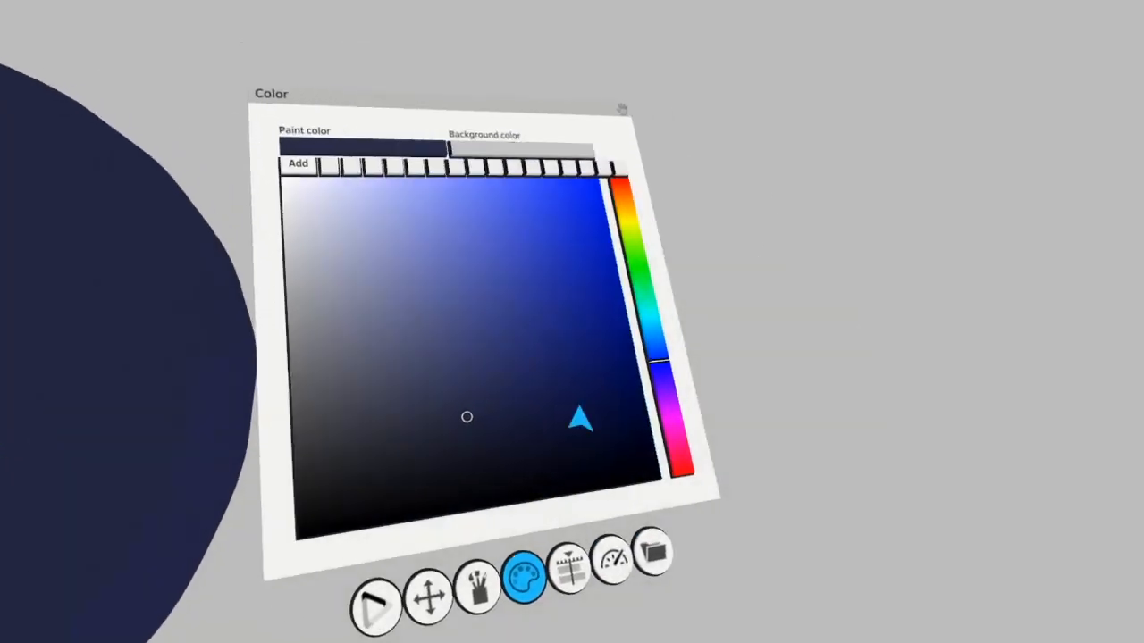
{"action": "left_click", "coordinate": [597, 365]}
{"action": "left_click", "coordinate": [429, 411]}
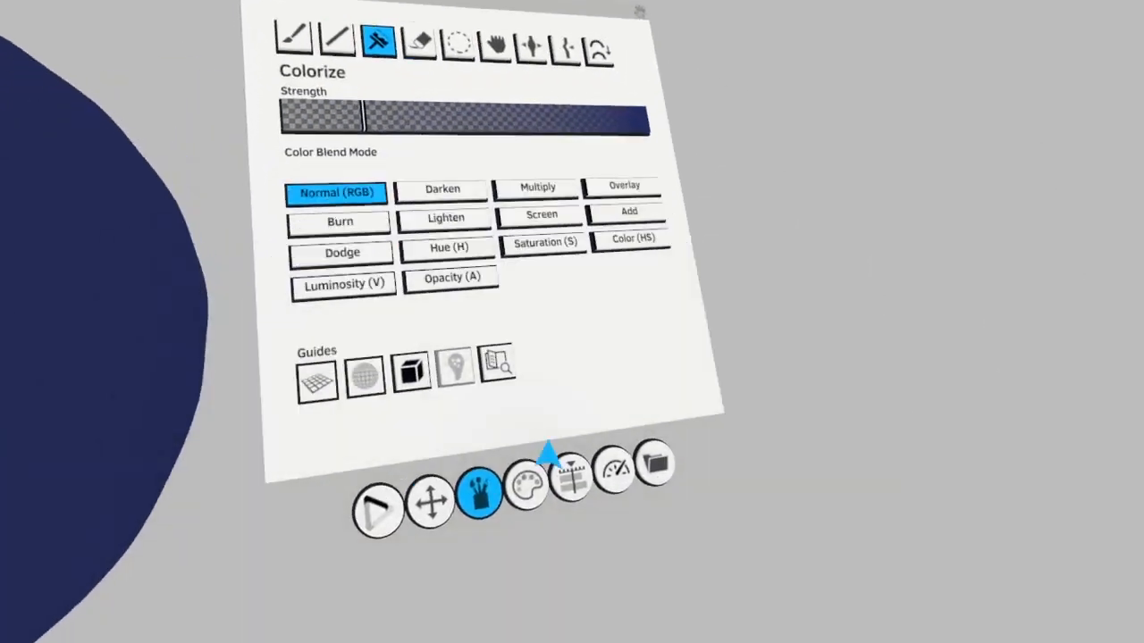
{"action": "left_click", "coordinate": [531, 474]}
{"action": "left_click", "coordinate": [395, 266]}
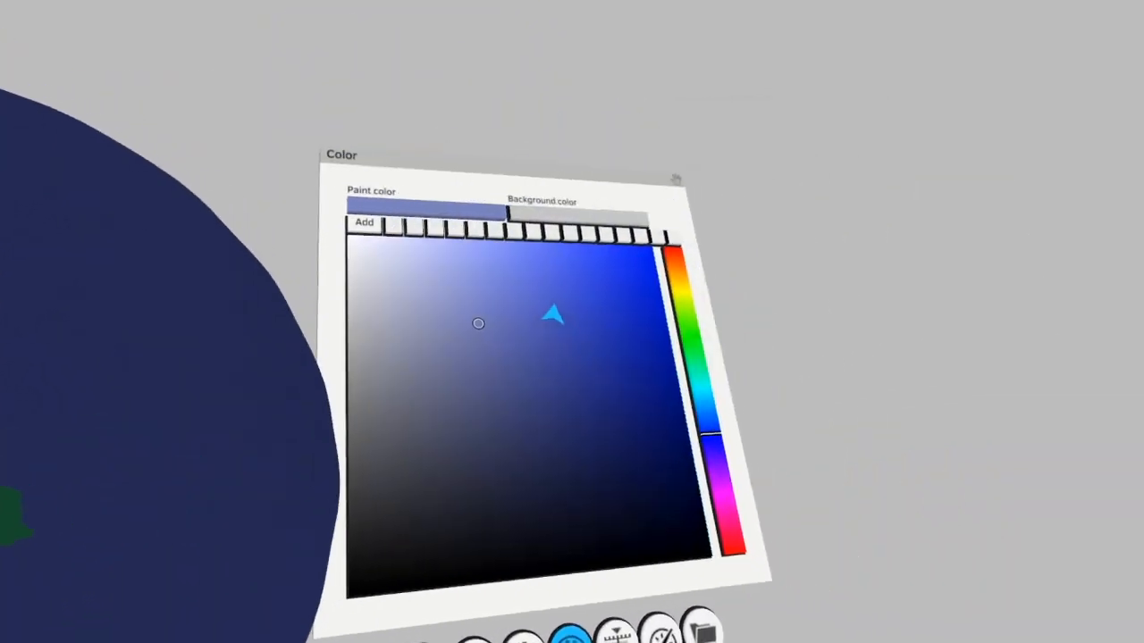
{"action": "left_click_drag", "start_coordinate": [553, 315], "coordinate": [627, 363]}
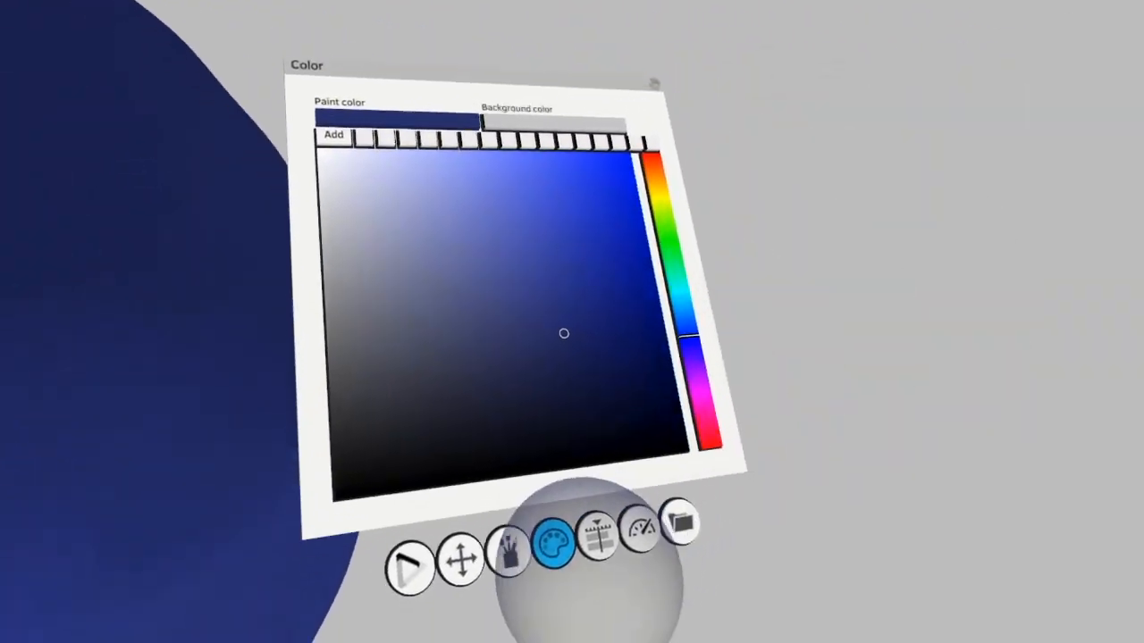
Make the Night group's Trees layer active and colorize the trunks and branches with a very dark blue-grey
{"action": "left_click", "coordinate": [597, 536]}
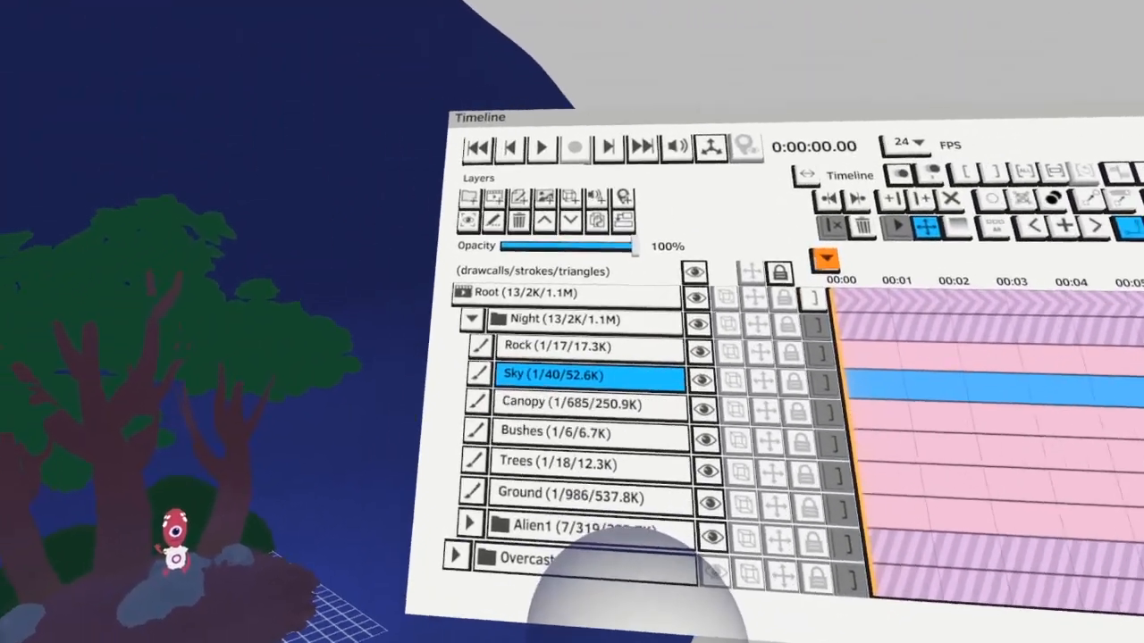
{"action": "left_click", "coordinate": [548, 462]}
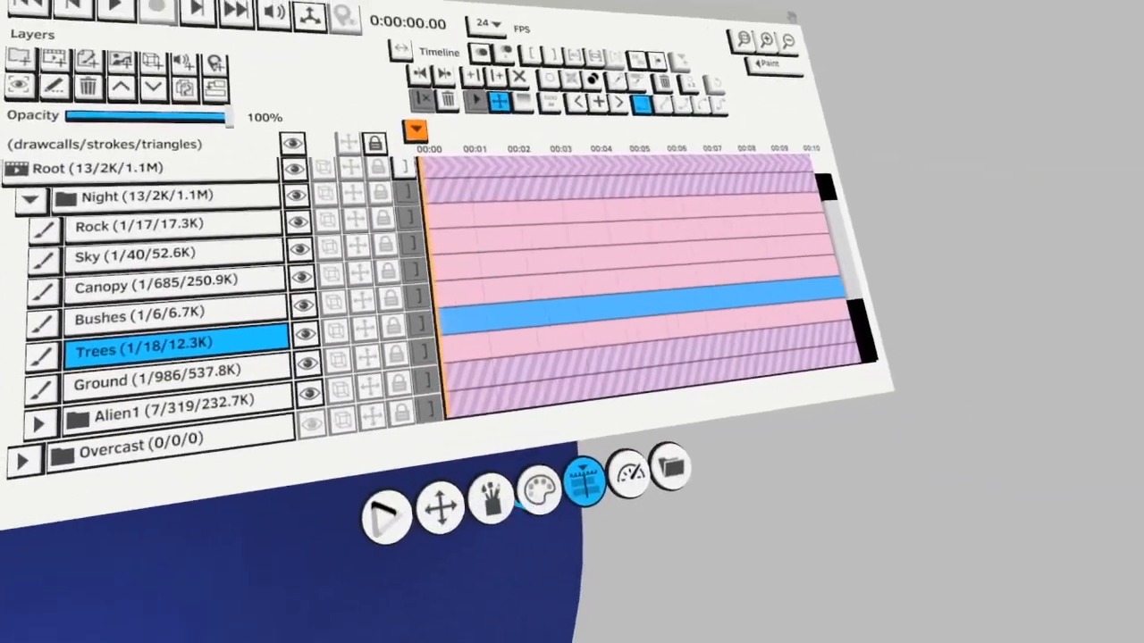
{"action": "left_click", "coordinate": [887, 625]}
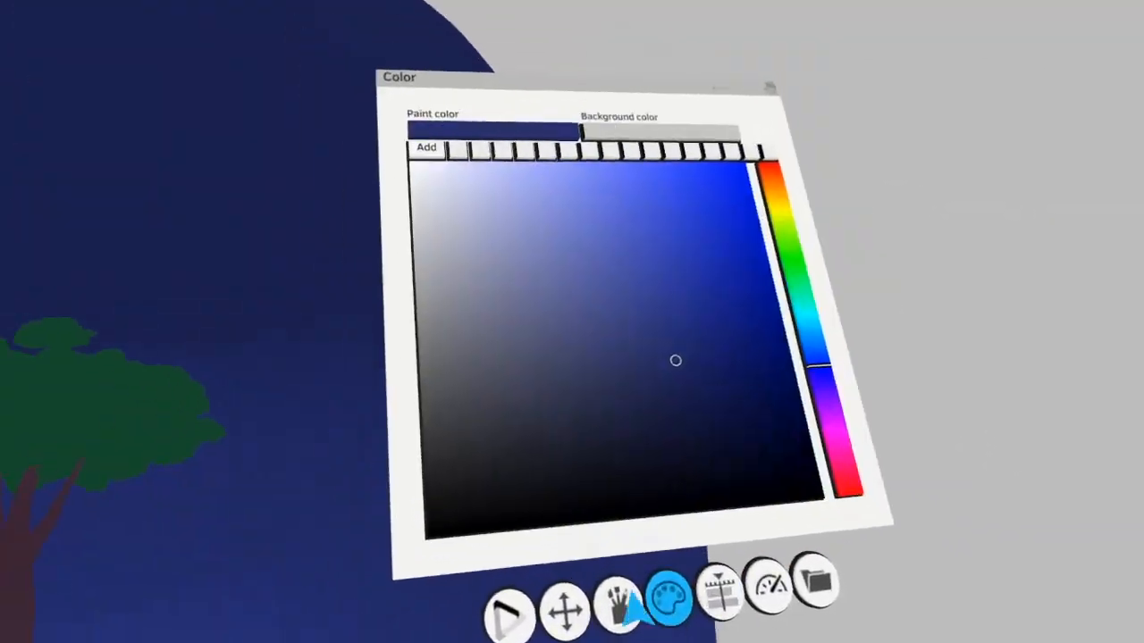
{"action": "left_click", "coordinate": [647, 380]}
{"action": "left_click", "coordinate": [604, 463]}
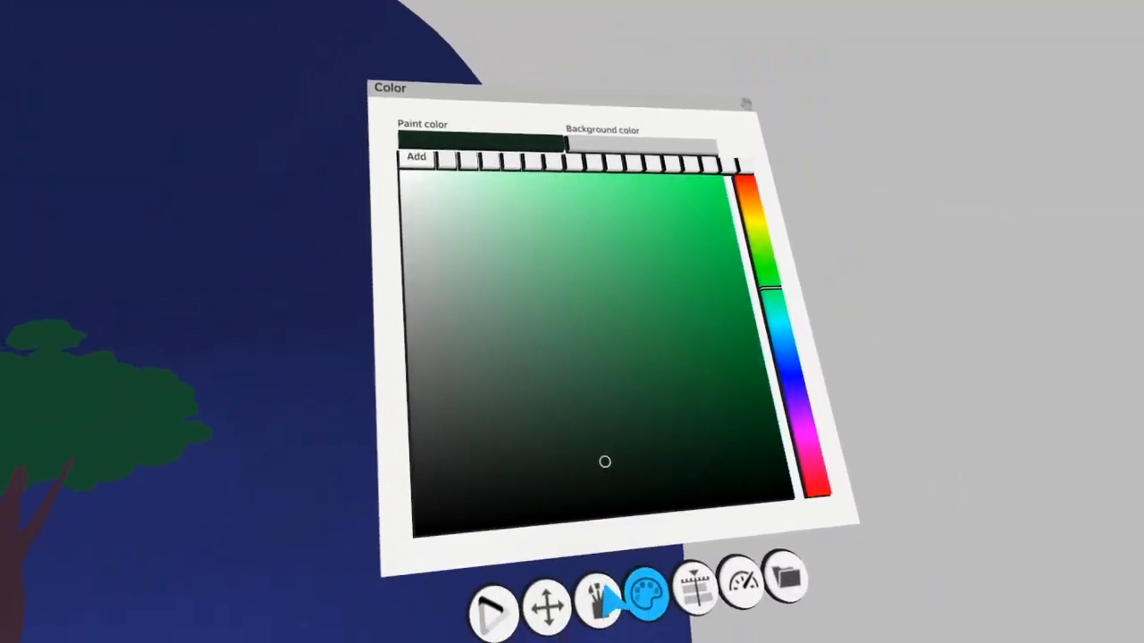
{"action": "left_click", "coordinate": [599, 603]}
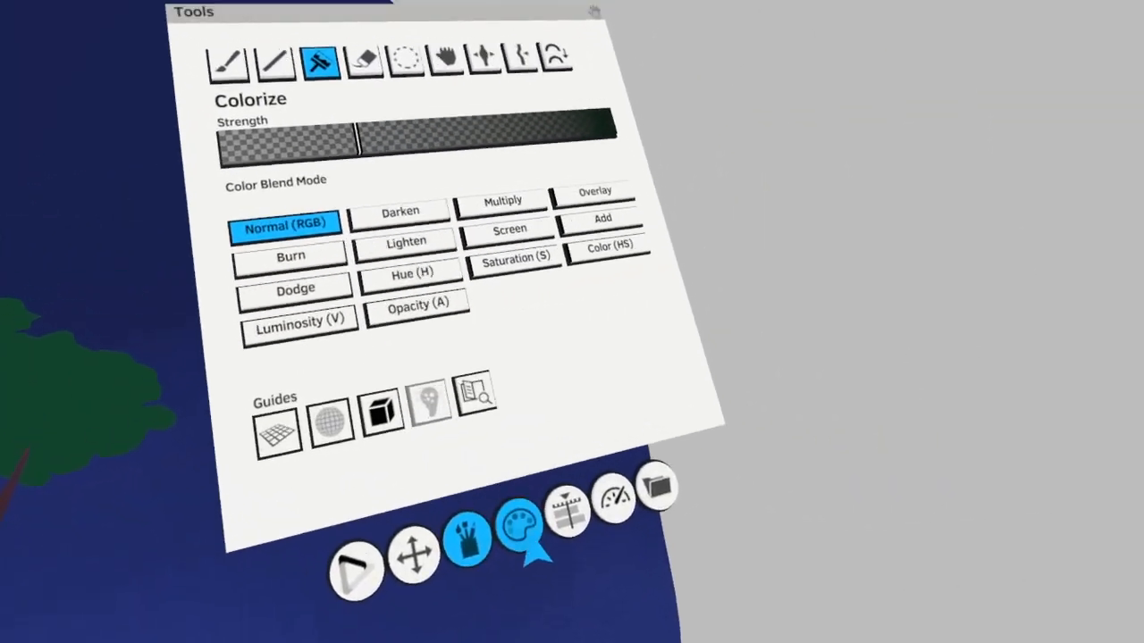
{"action": "left_click", "coordinate": [508, 589]}
{"action": "left_click", "coordinate": [648, 380]}
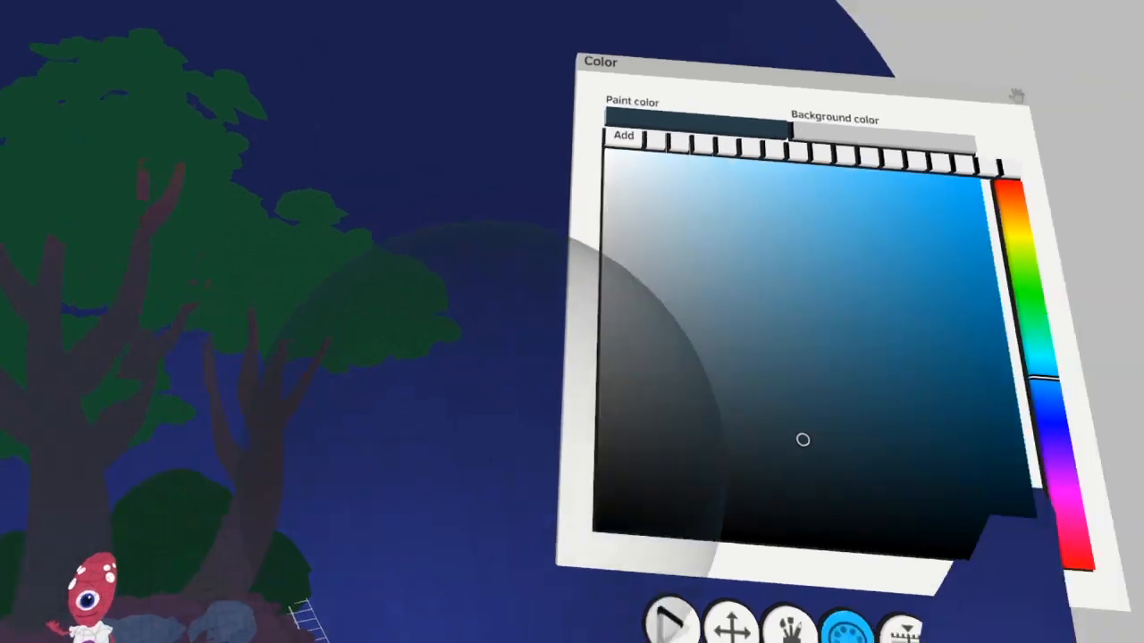
{"action": "left_click", "coordinate": [732, 482]}
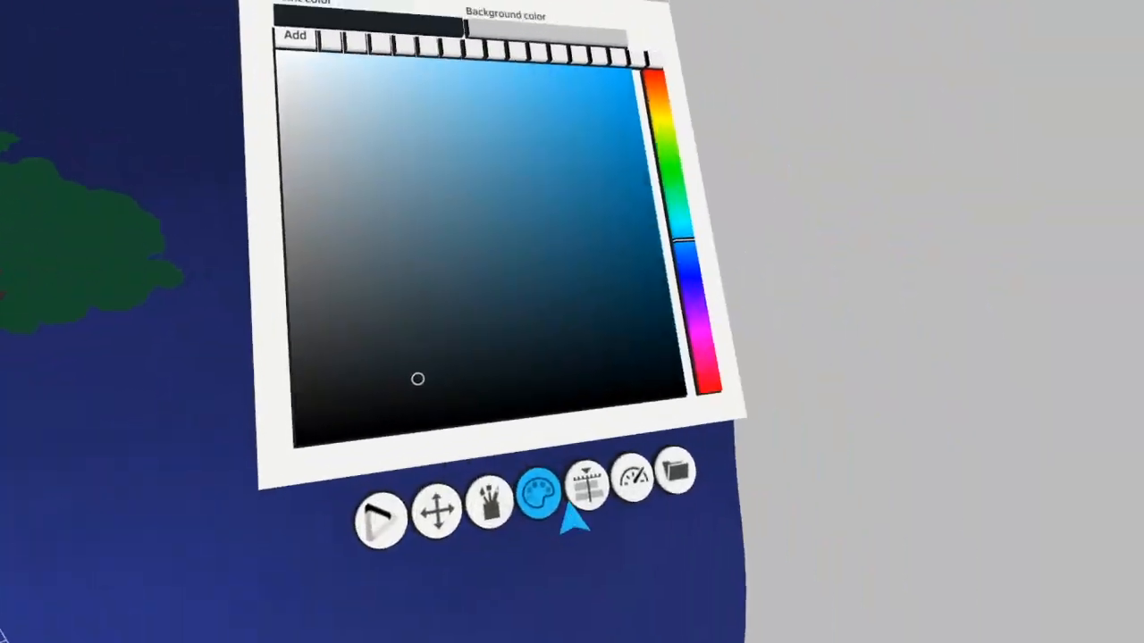
Make the Night group's Canopy layer active and colorize the foliage to a near-black green
{"action": "left_click", "coordinate": [582, 487]}
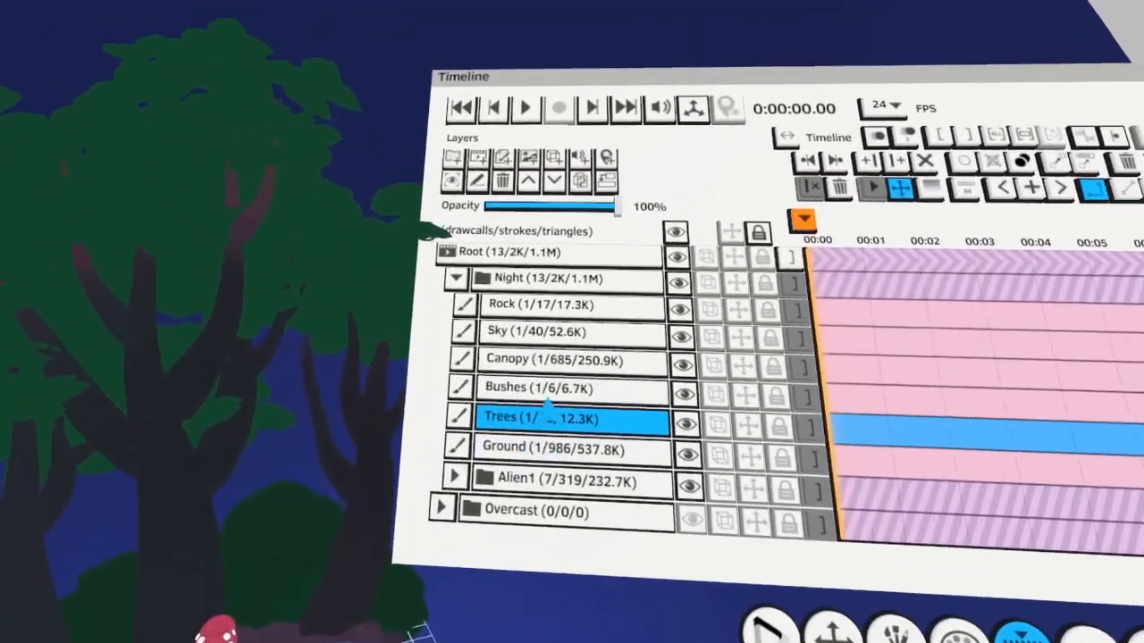
{"action": "left_click", "coordinate": [547, 395]}
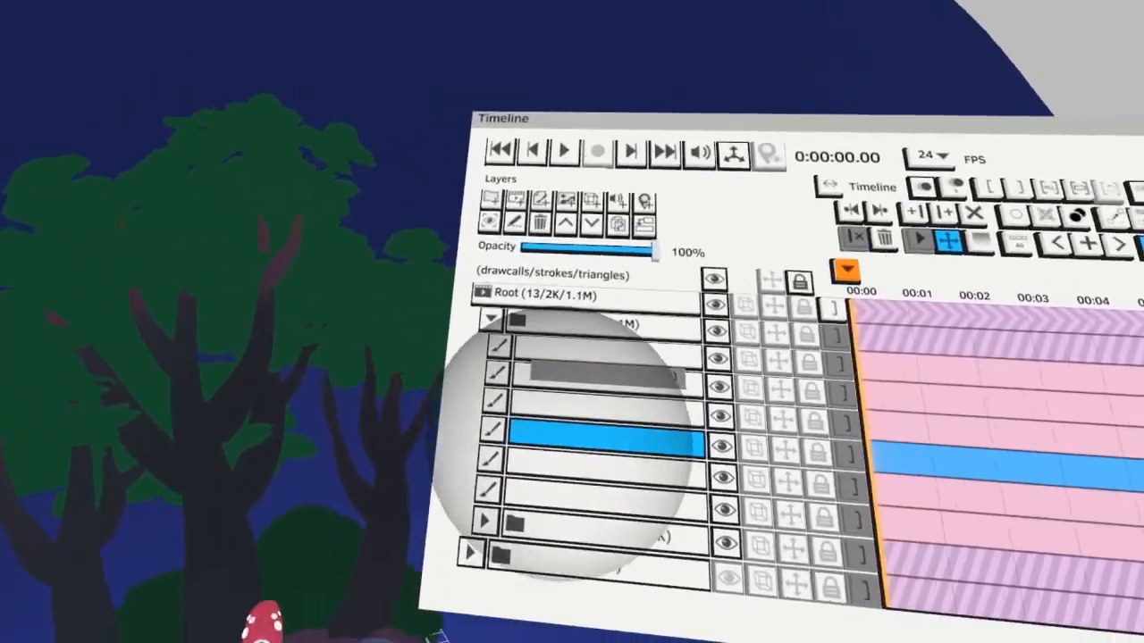
{"action": "left_click", "coordinate": [589, 402]}
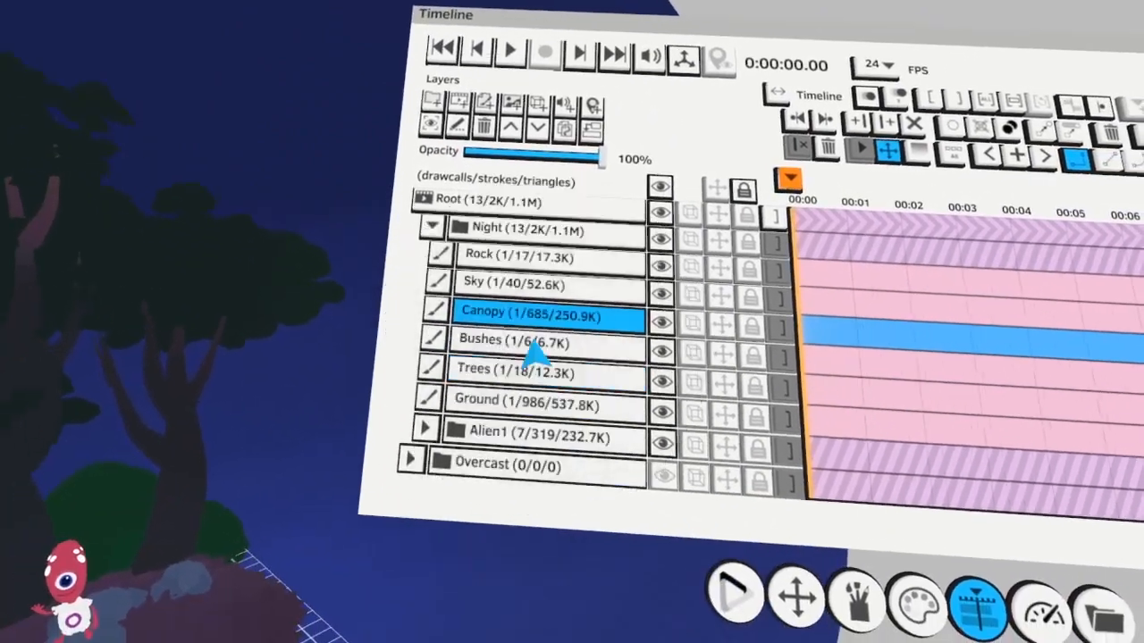
{"action": "left_click", "coordinate": [786, 430]}
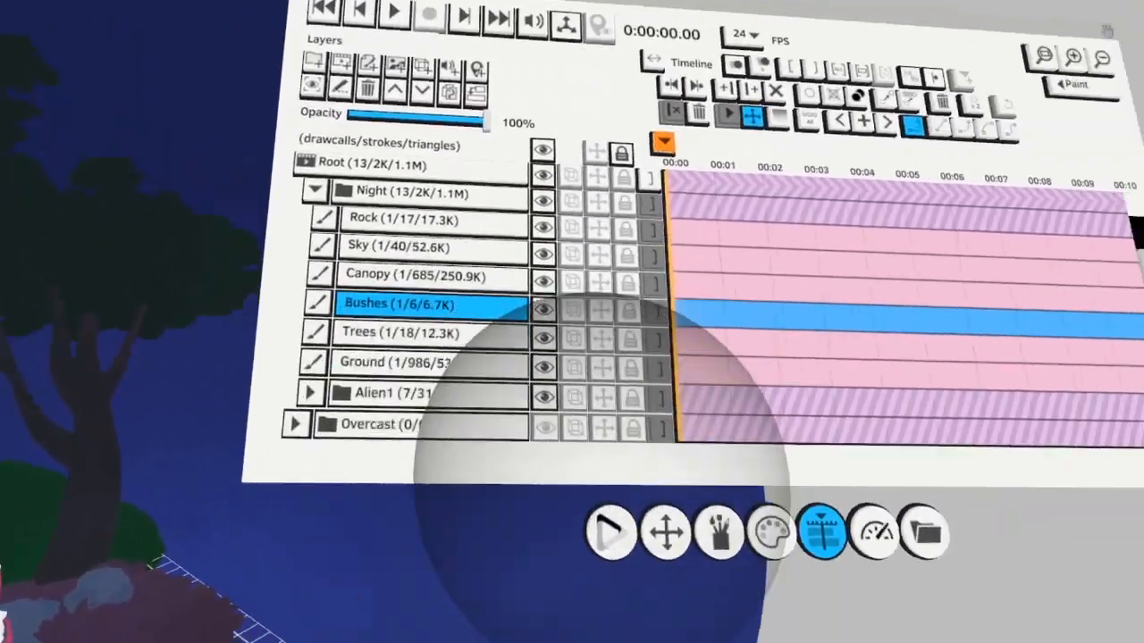
{"action": "left_click", "coordinate": [825, 600]}
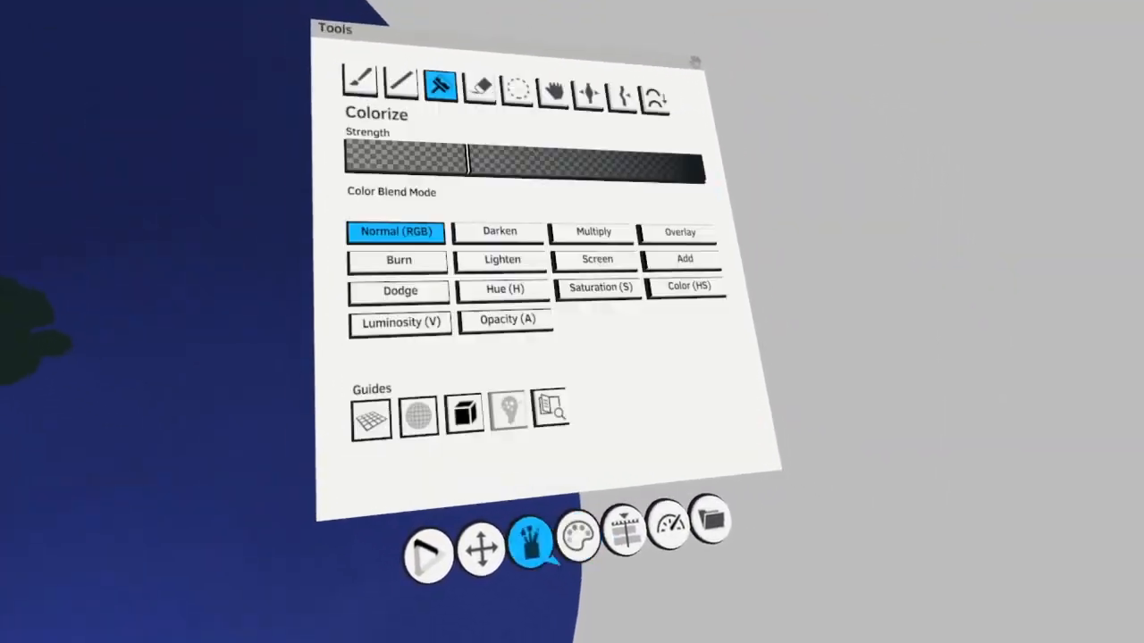
{"action": "left_click", "coordinate": [581, 504]}
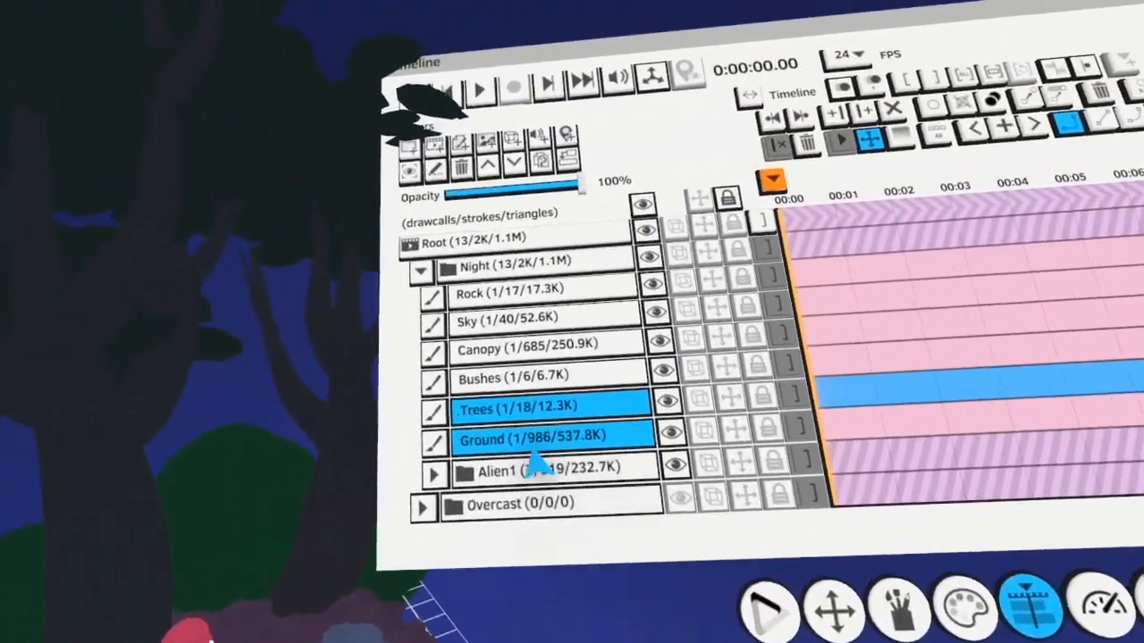
Make the Night group's Bushes layer active and colorize the bushes behind the alien with dark teal
{"action": "left_click", "coordinate": [533, 449]}
{"action": "left_click_drag", "start_coordinate": [538, 436], "coordinate": [565, 393]}
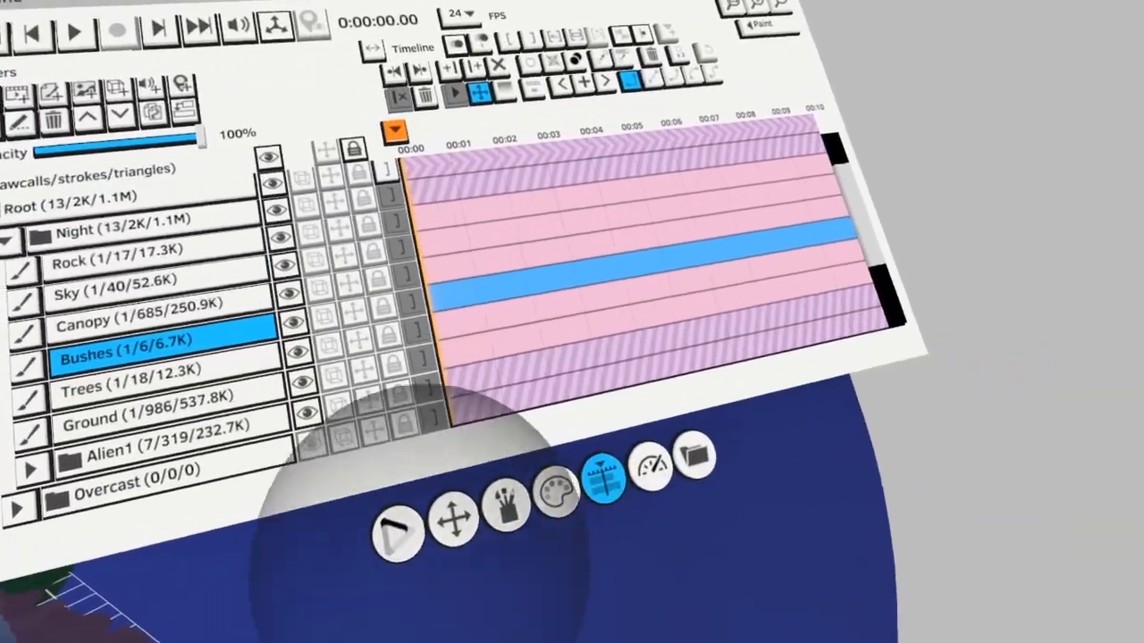
{"action": "left_click", "coordinate": [556, 491]}
{"action": "left_click", "coordinate": [615, 360]}
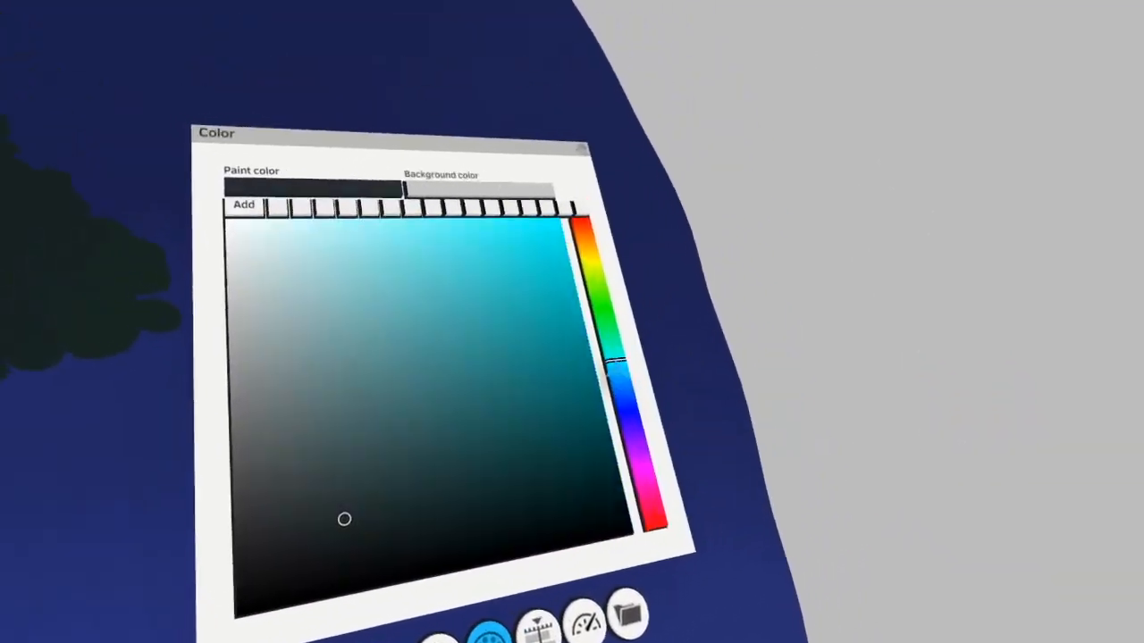
{"action": "left_click", "coordinate": [602, 481]}
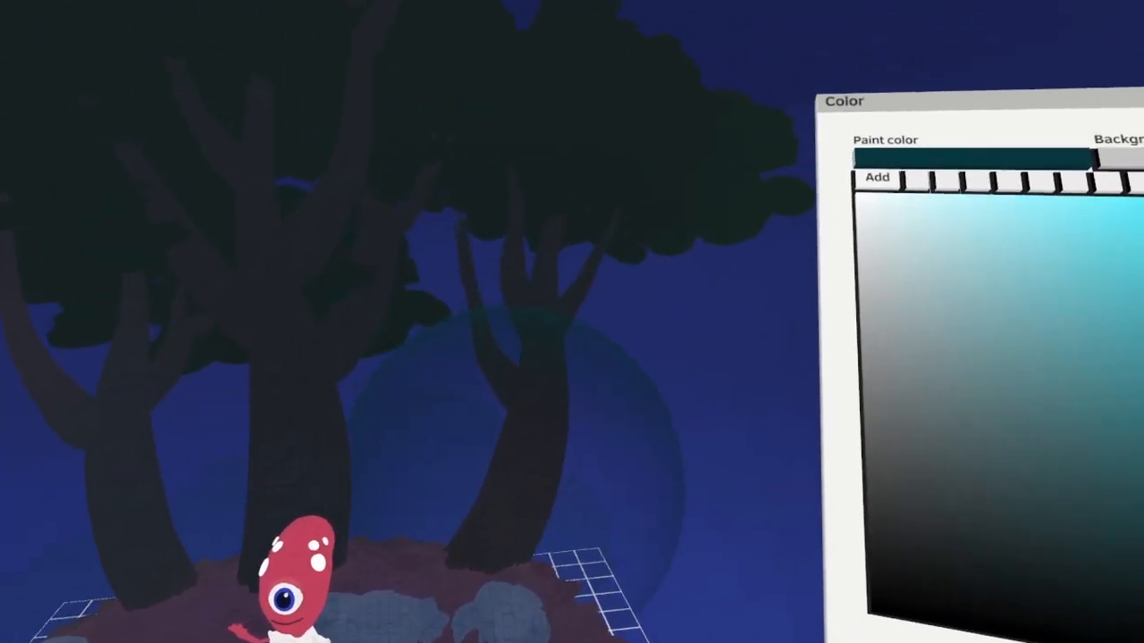
Make the Night group's Trees layer active and tint the trunks and branches with dark blue using Colorize
{"action": "left_click_drag", "start_coordinate": [517, 475], "coordinate": [206, 501]}
{"action": "left_click", "coordinate": [609, 451]}
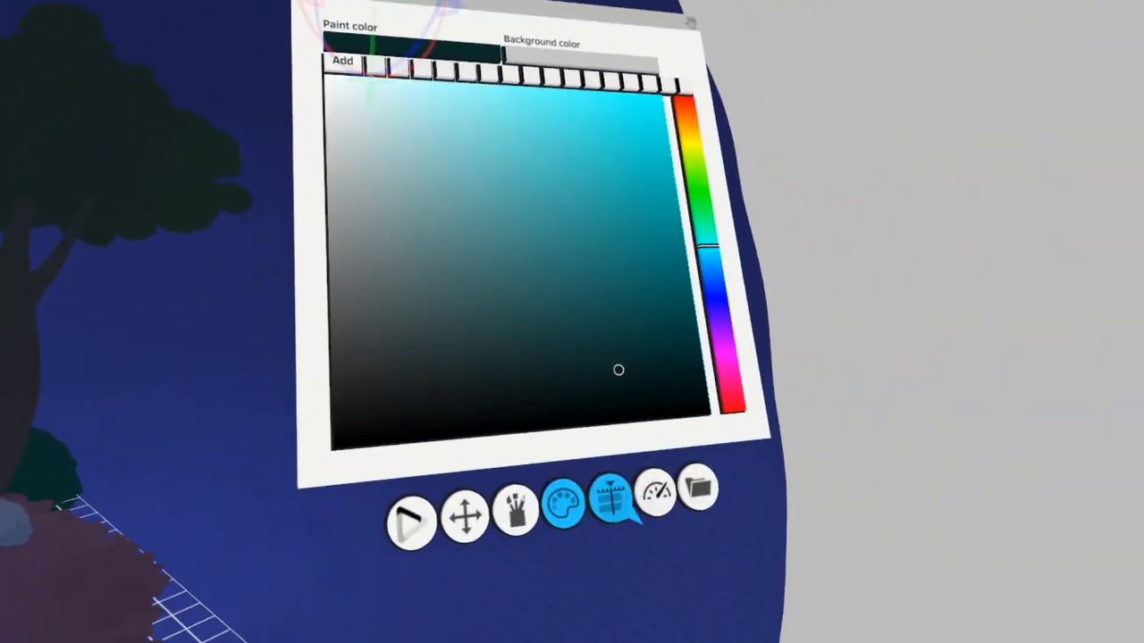
{"action": "left_click", "coordinate": [615, 504]}
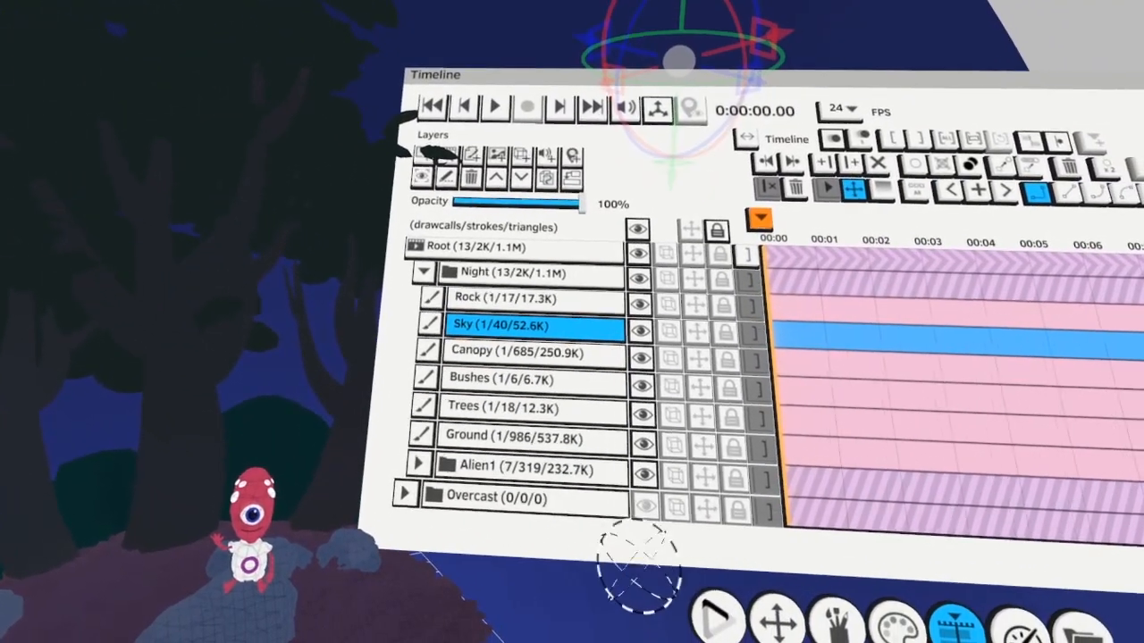
{"action": "left_click", "coordinate": [536, 423]}
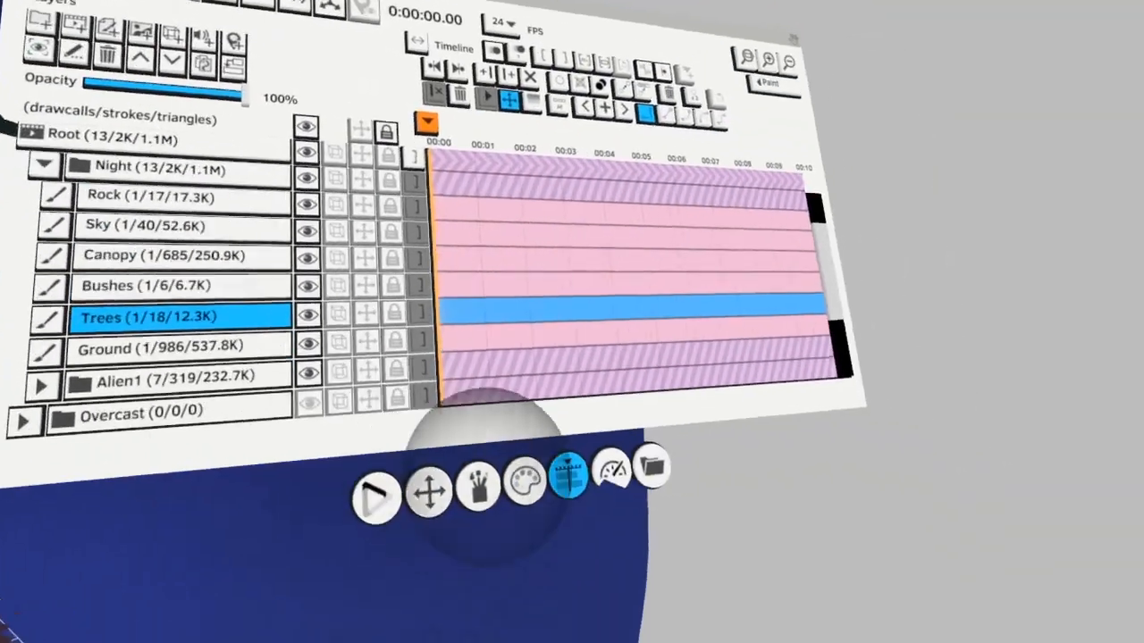
{"action": "left_click", "coordinate": [522, 483]}
{"action": "left_click", "coordinate": [660, 299]}
{"action": "left_click", "coordinate": [541, 383]}
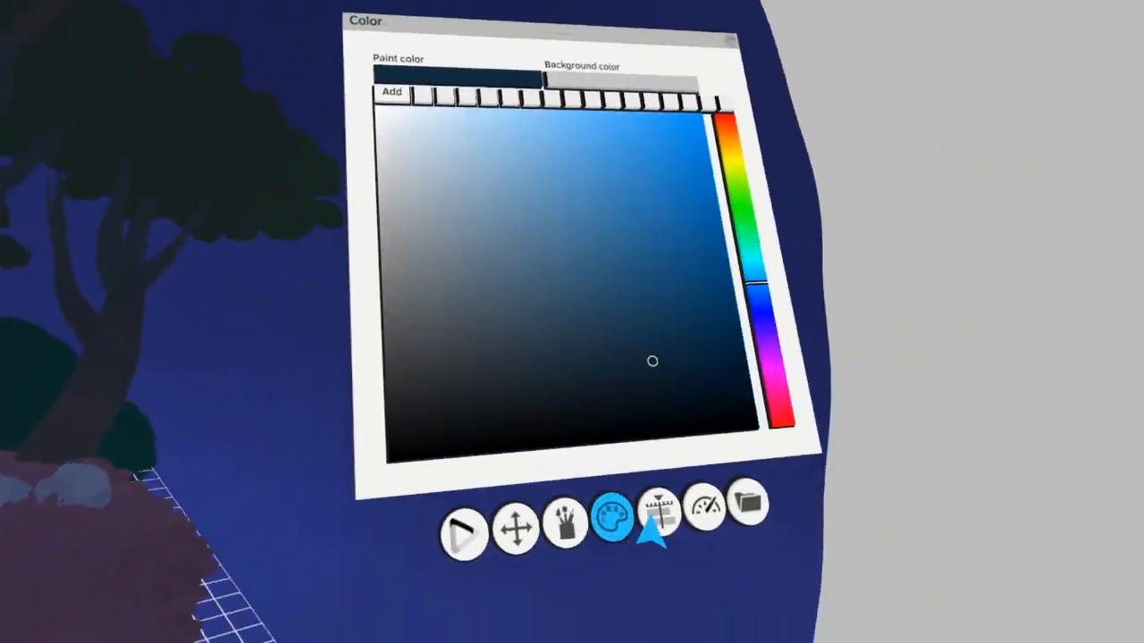
Make the Night group's Ground layer active and colorize the ground around the alien with a very dark purple
{"action": "left_click", "coordinate": [658, 515]}
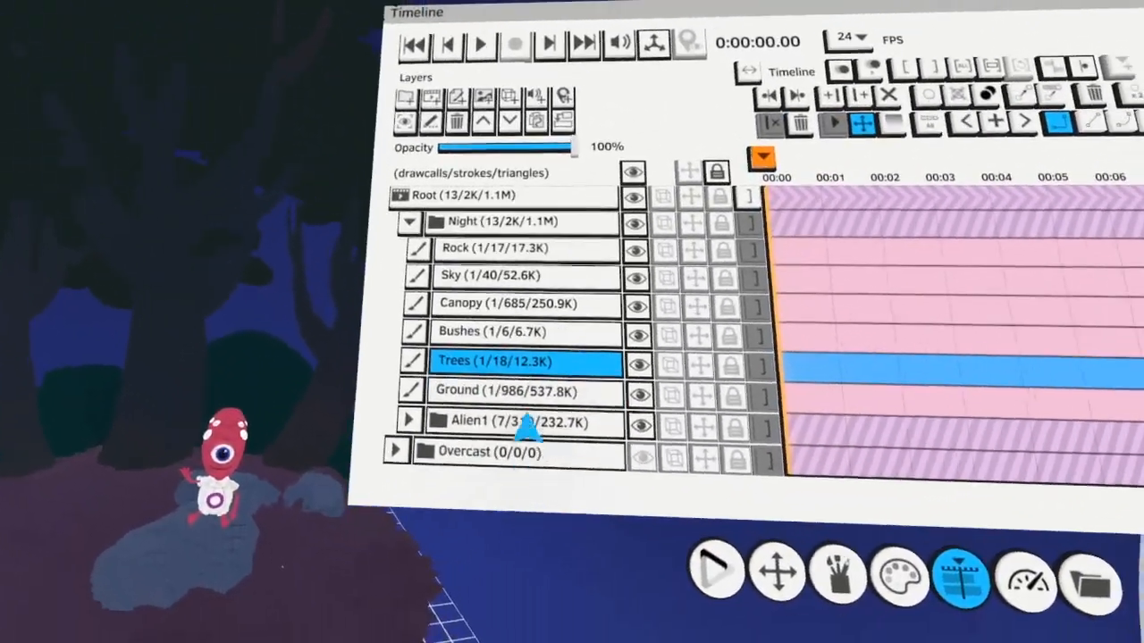
{"action": "left_click", "coordinate": [500, 391]}
{"action": "left_click", "coordinate": [516, 433]}
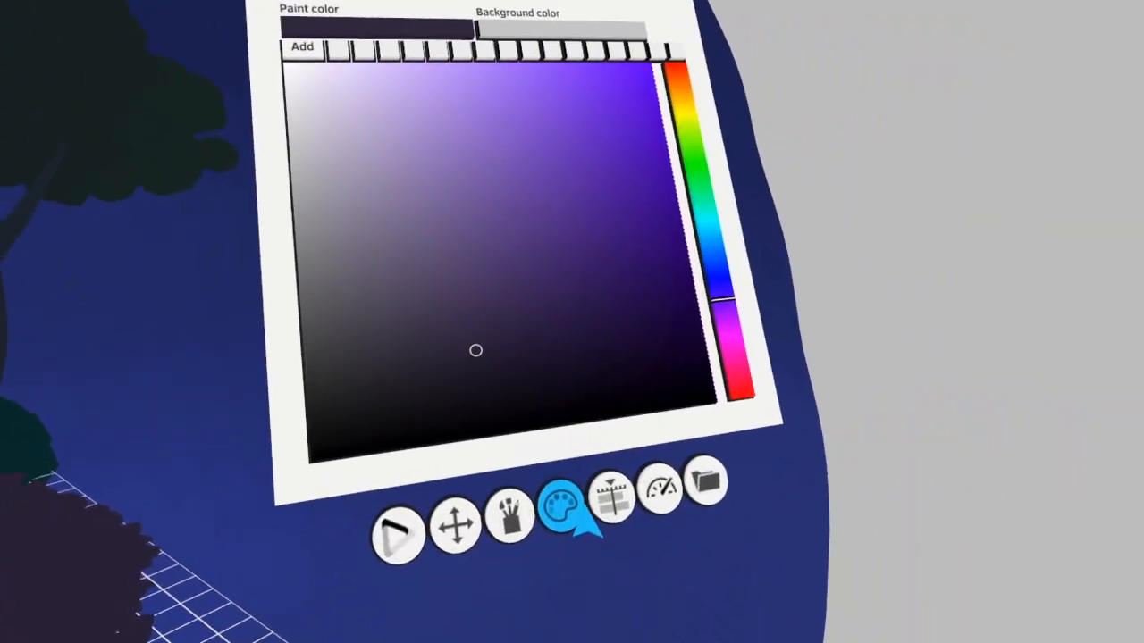
{"action": "left_click", "coordinate": [506, 509]}
Select the rock layer in the Night group and colorize the rocks with a dark slate blue
{"action": "left_click", "coordinate": [611, 549]}
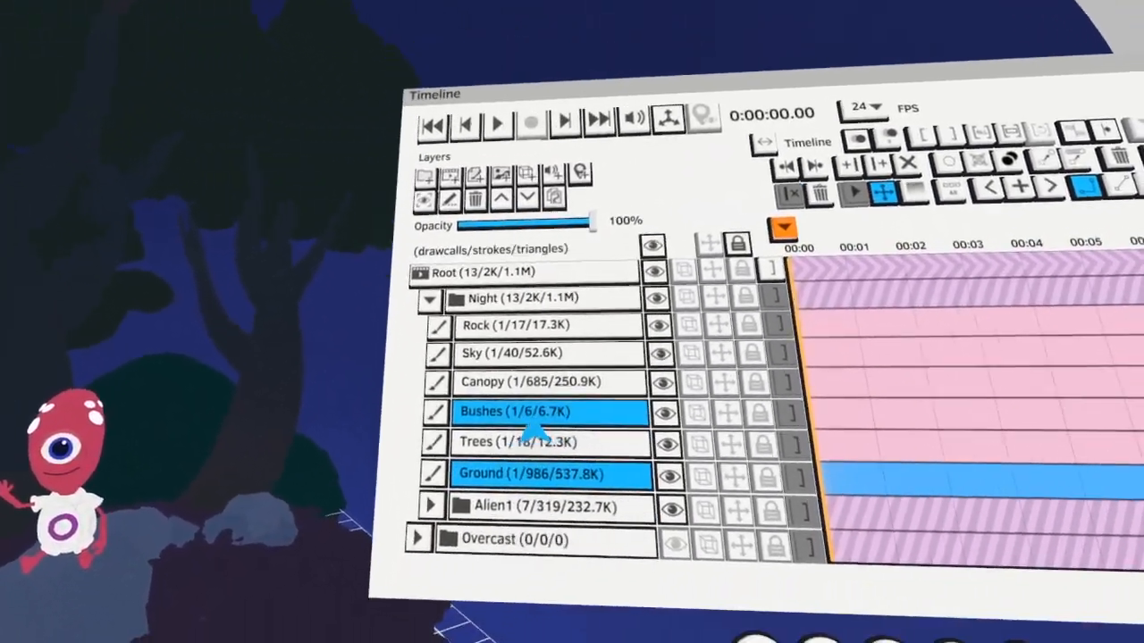
{"action": "left_click", "coordinate": [532, 417]}
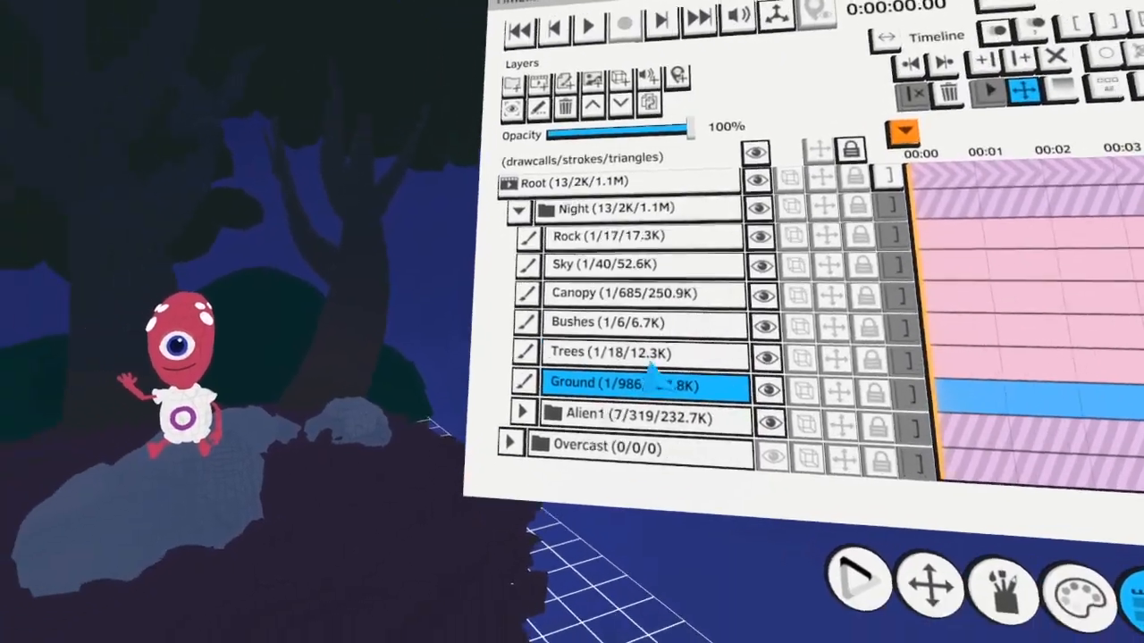
{"action": "left_click", "coordinate": [527, 413]}
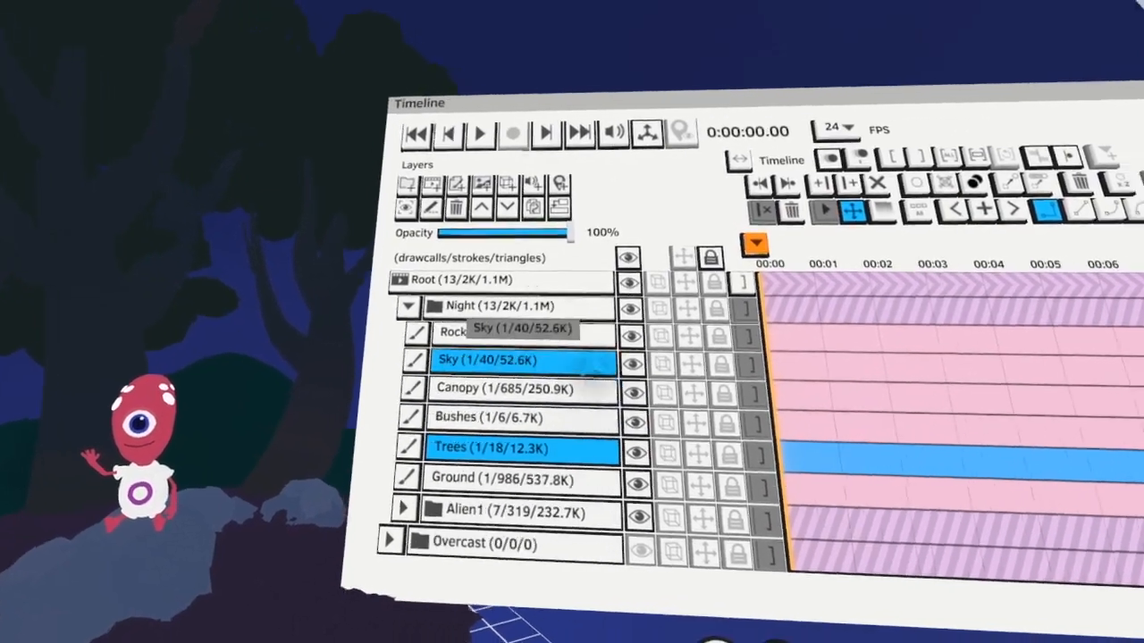
{"action": "left_click", "coordinate": [562, 368]}
{"action": "left_click", "coordinate": [556, 375]}
{"action": "left_click", "coordinate": [487, 402]}
{"action": "left_click", "coordinate": [582, 549]}
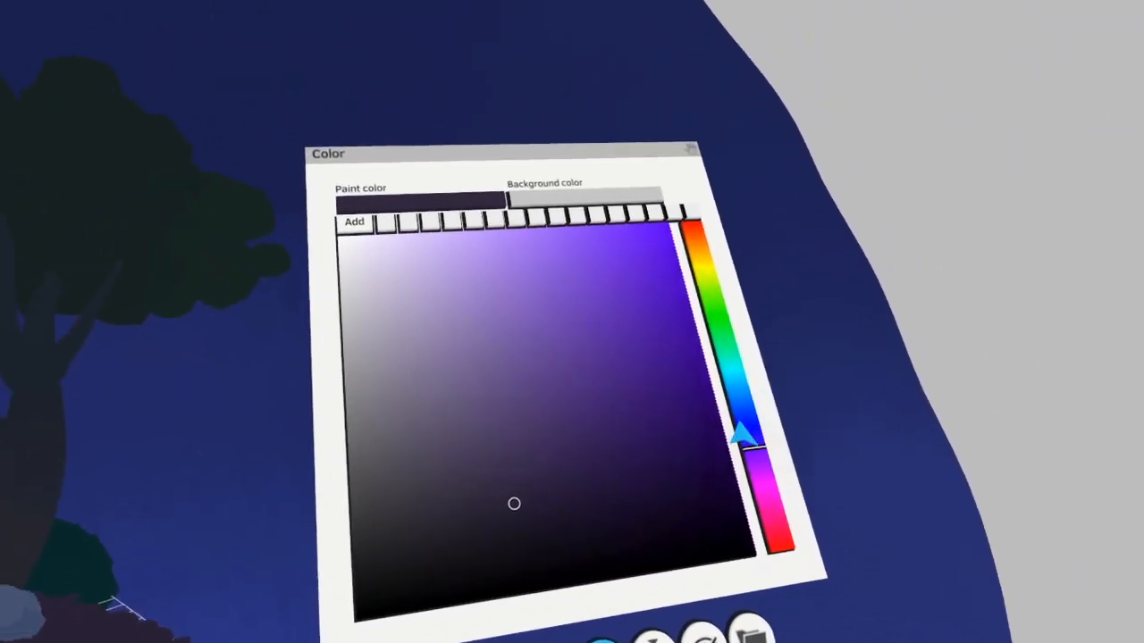
{"action": "left_click", "coordinate": [741, 438]}
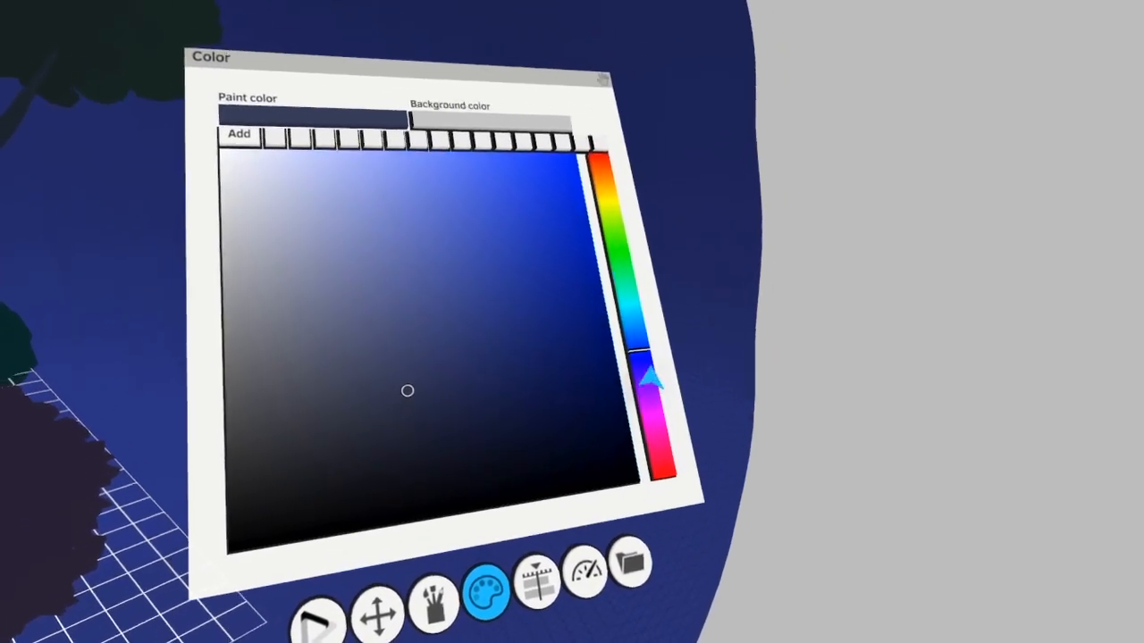
{"action": "left_click", "coordinate": [651, 372]}
{"action": "left_click", "coordinate": [545, 355]}
Make the Night group's Ground layer active again and touch up the ground around the rocks with dark purple
{"action": "left_click", "coordinate": [556, 611]}
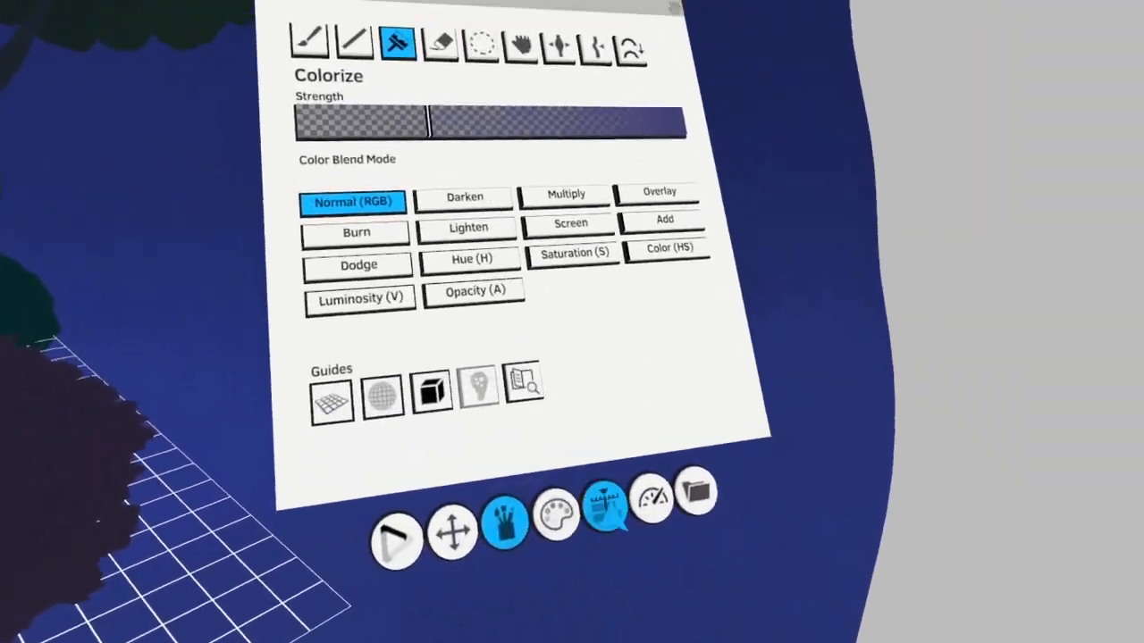
{"action": "left_click", "coordinate": [604, 507]}
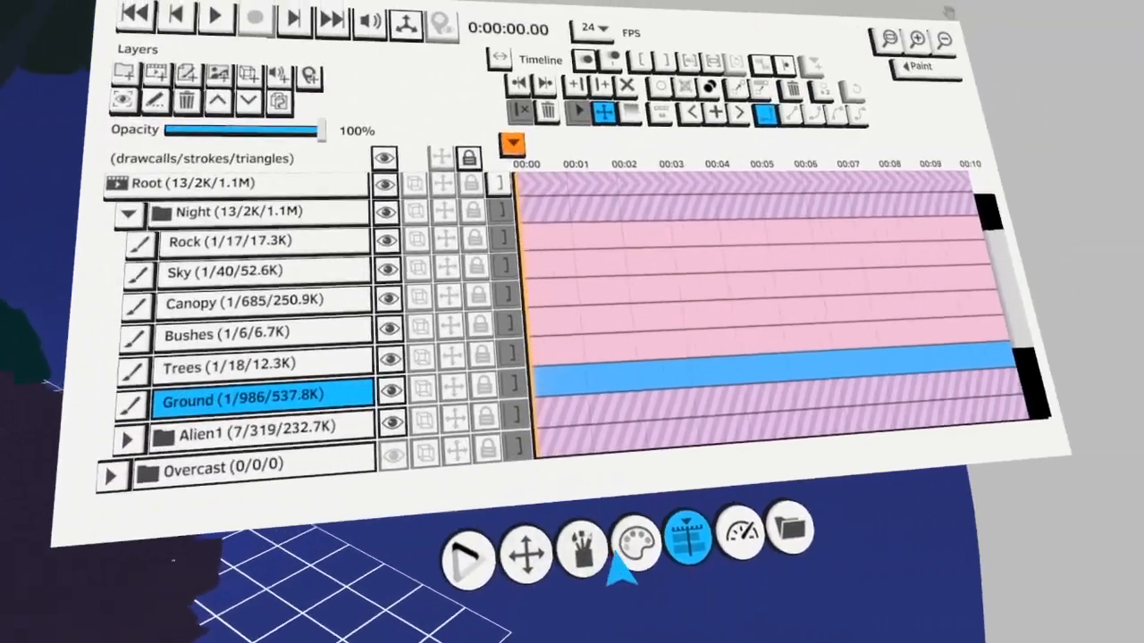
{"action": "left_click", "coordinate": [983, 605]}
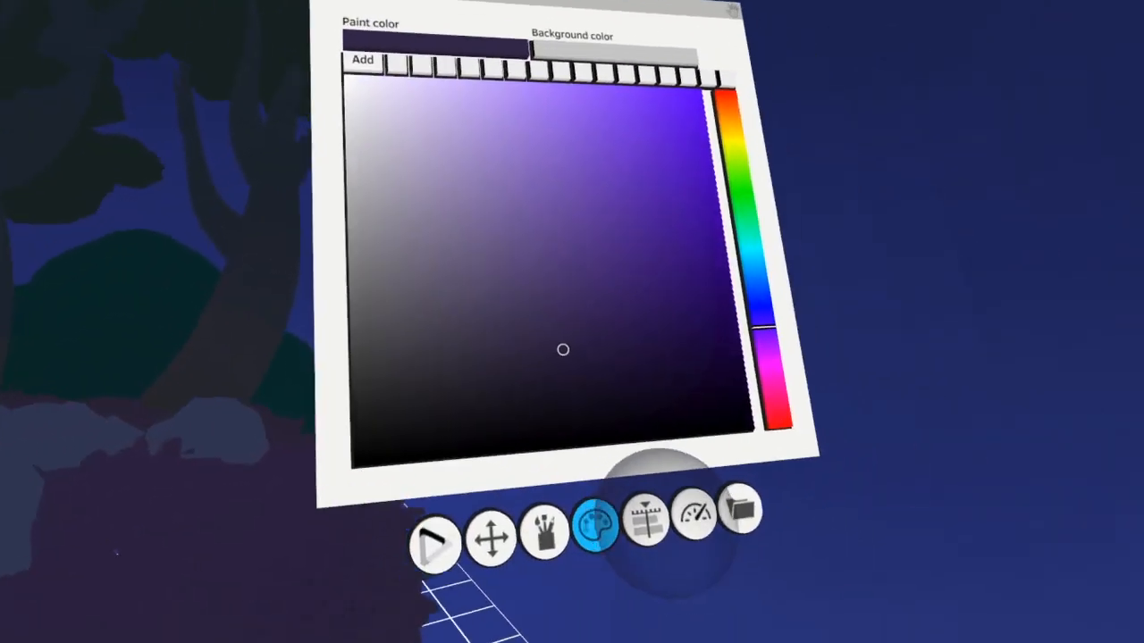
Make the Night group's Sky layer active and blend a more saturated blue into the lower sky with Colorize at reduced strength
{"action": "left_click", "coordinate": [628, 531]}
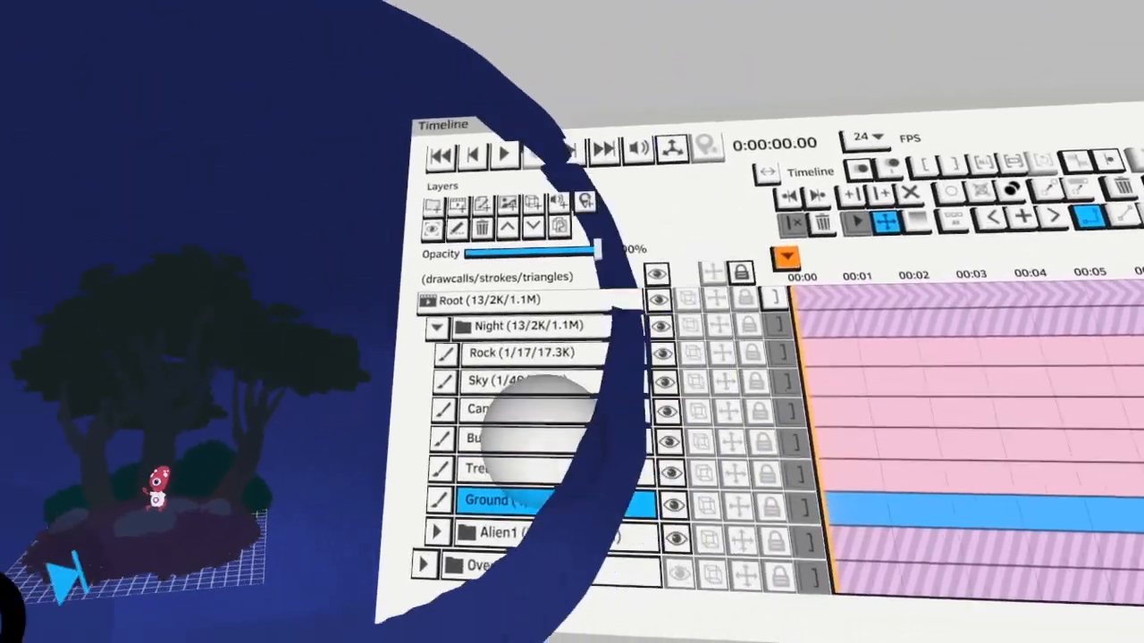
{"action": "left_click", "coordinate": [500, 318]}
{"action": "left_click", "coordinate": [877, 613]}
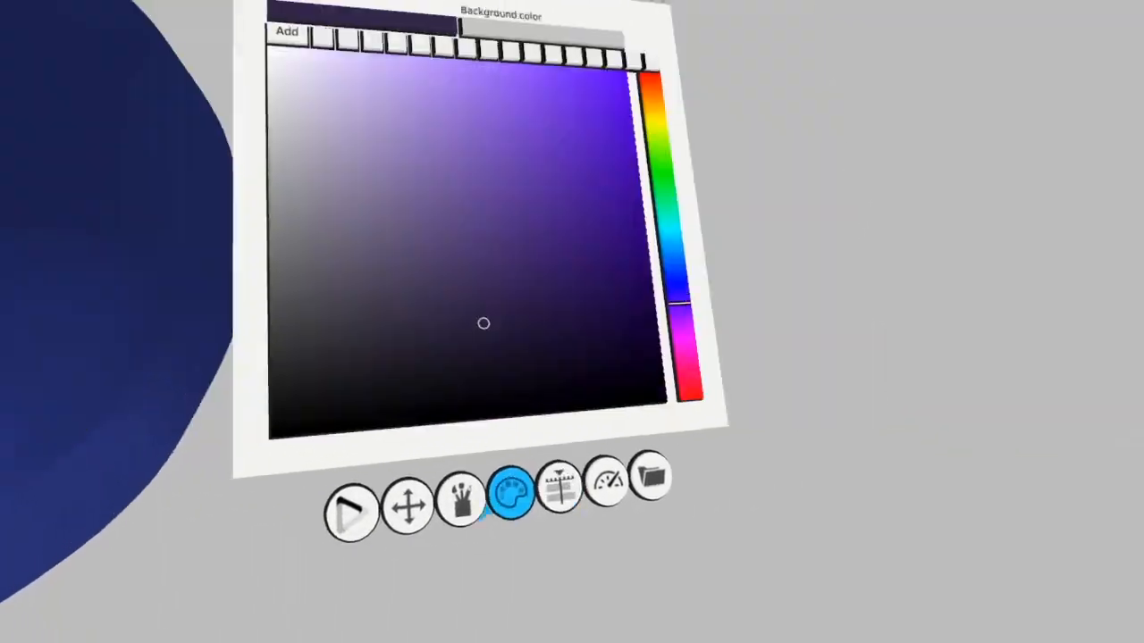
{"action": "left_click", "coordinate": [730, 388]}
{"action": "left_click", "coordinate": [558, 390]}
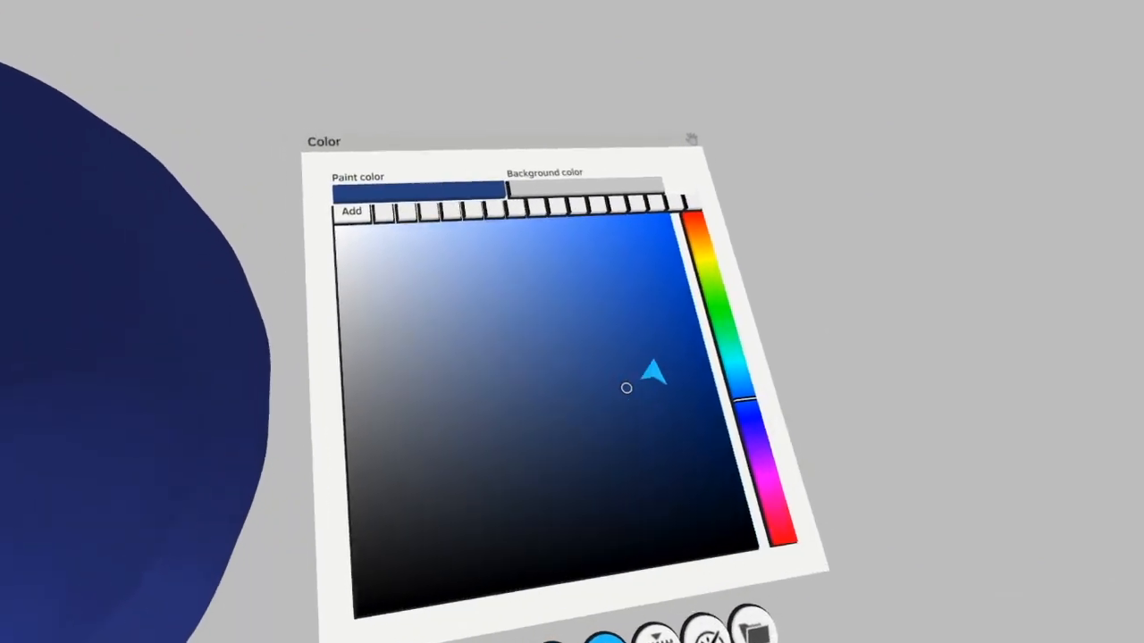
{"action": "left_click", "coordinate": [654, 362]}
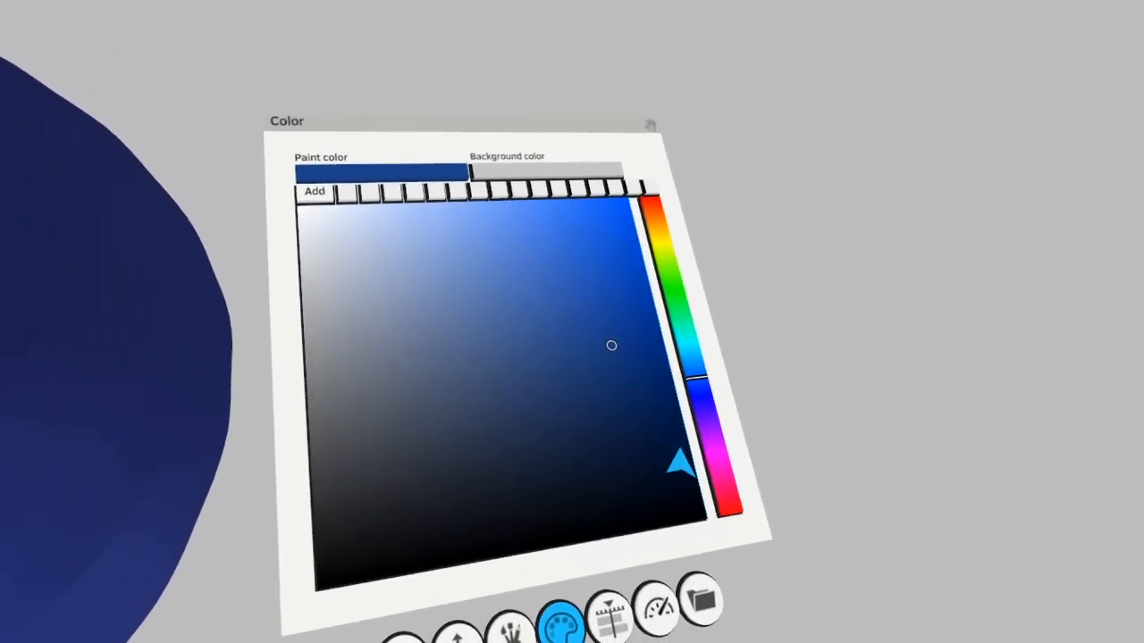
{"action": "left_click", "coordinate": [684, 392]}
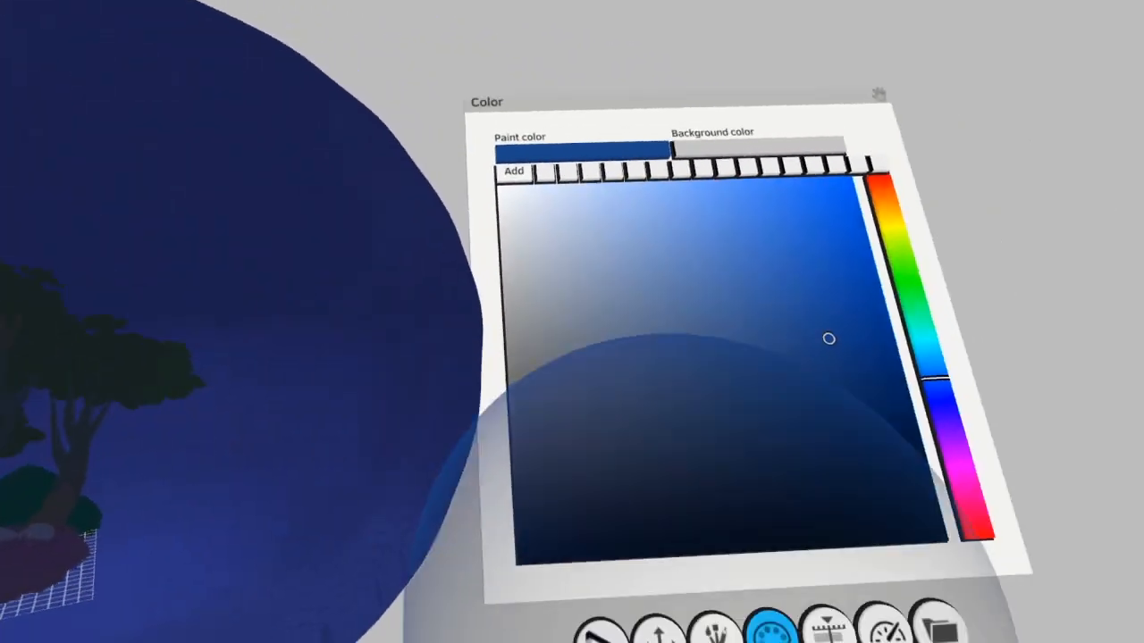
{"action": "left_click", "coordinate": [715, 629]}
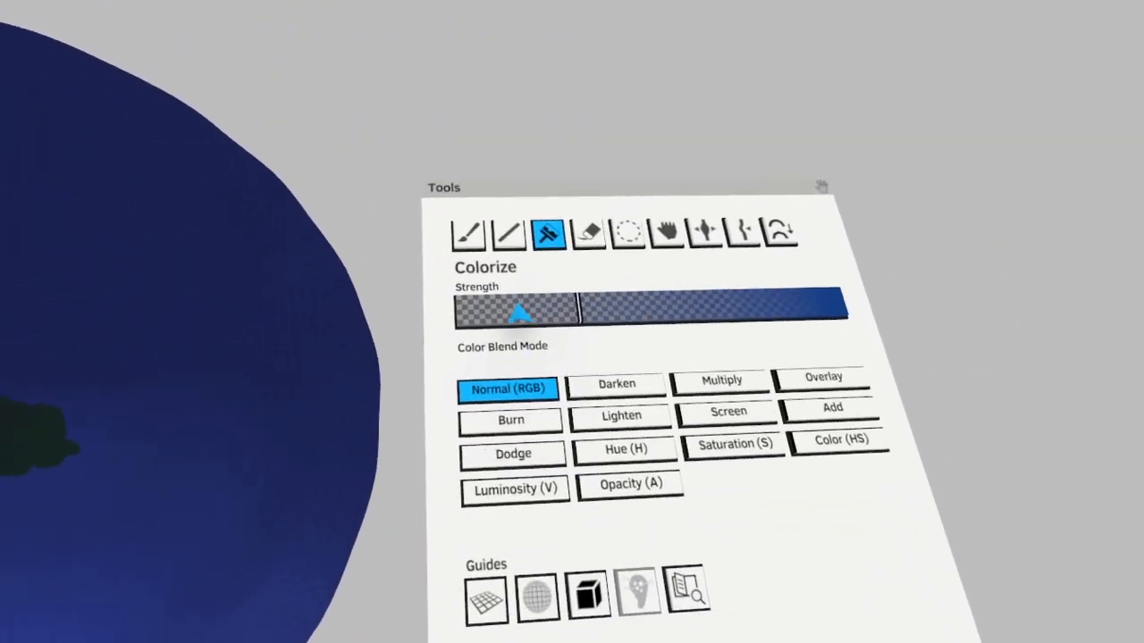
{"action": "left_click", "coordinate": [515, 310]}
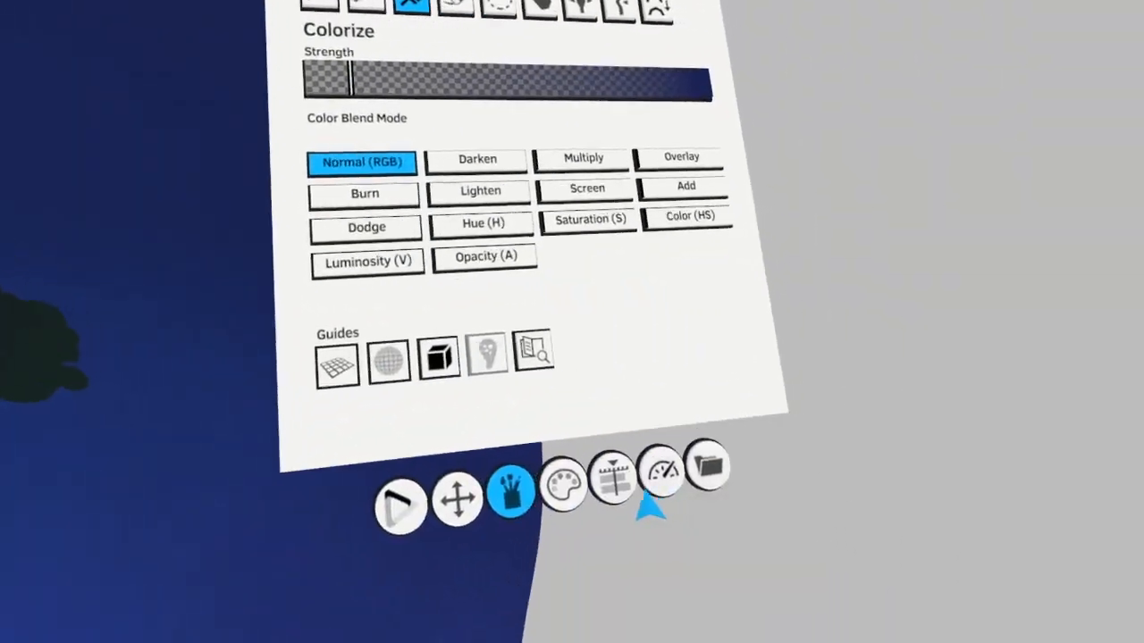
Make the Night group's Trees layer active and colorize the trunks and branches with a very dark indigo
{"action": "left_click", "coordinate": [645, 517]}
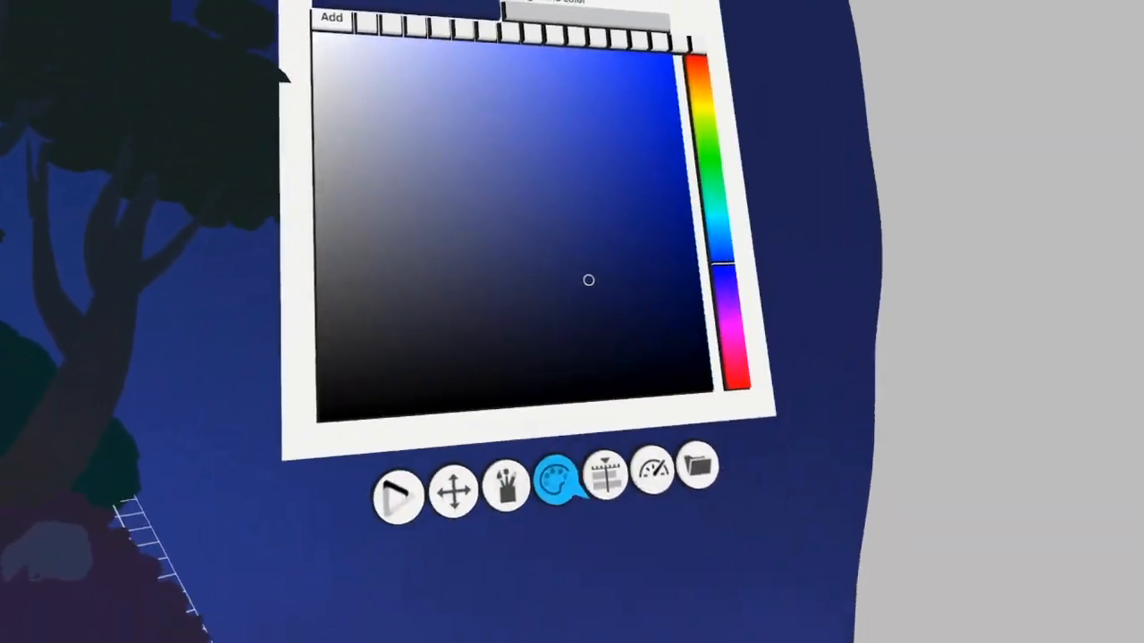
{"action": "left_click", "coordinate": [592, 520]}
{"action": "left_click", "coordinate": [695, 511]}
{"action": "left_click", "coordinate": [527, 424]}
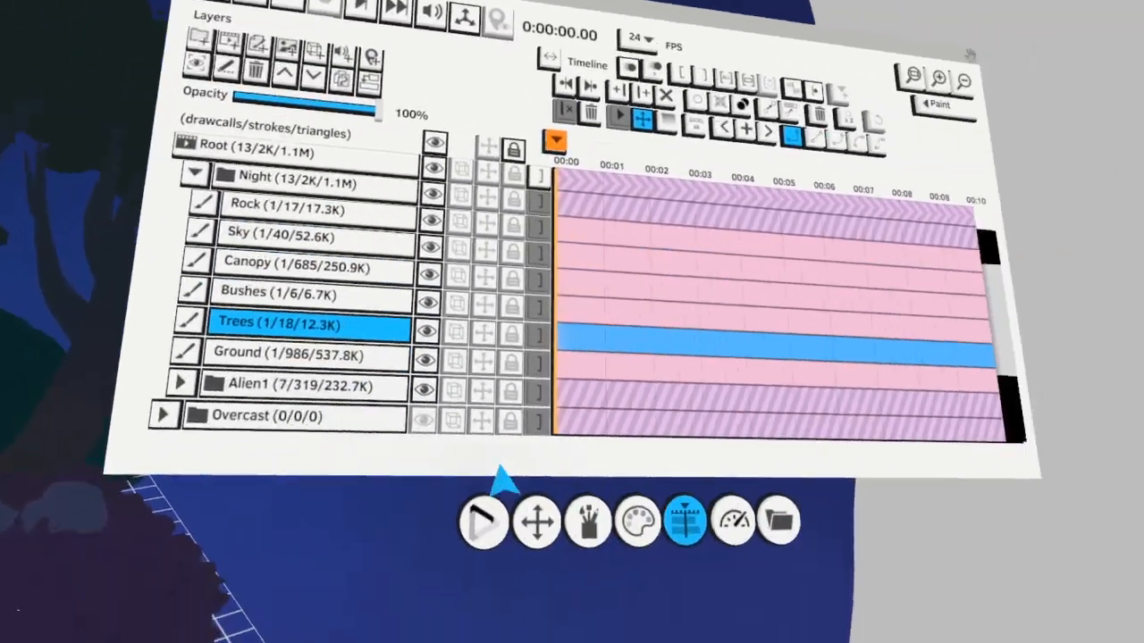
{"action": "left_click", "coordinate": [547, 549]}
{"action": "left_click", "coordinate": [657, 398]}
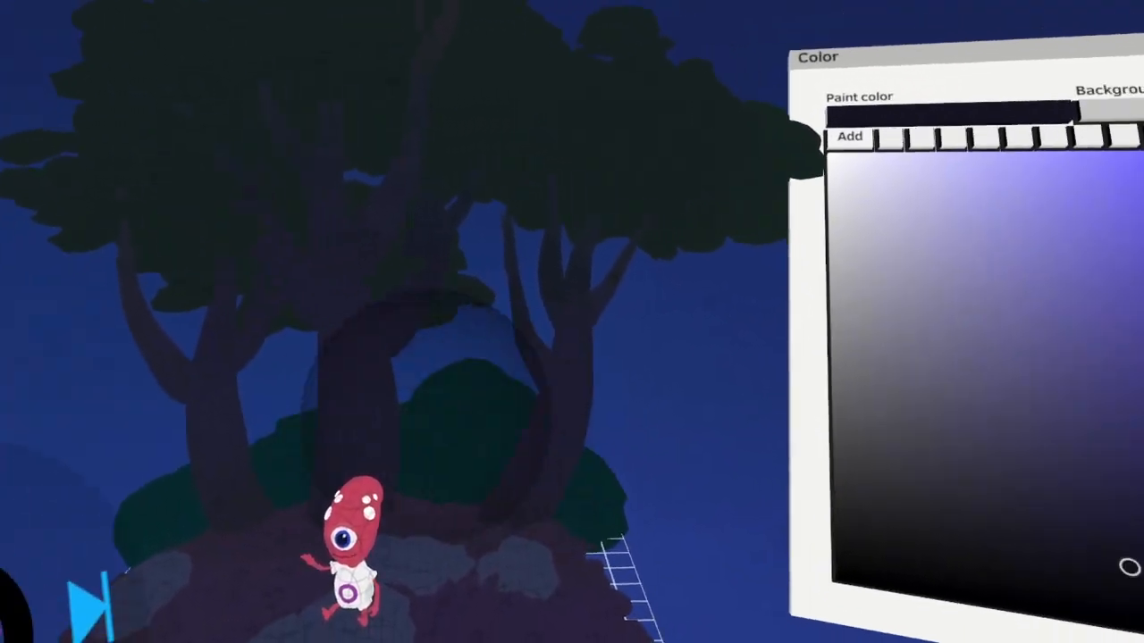
Make the Night group's Canopy layer active and set the paint color to a near-black teal
{"action": "left_click", "coordinate": [639, 506]}
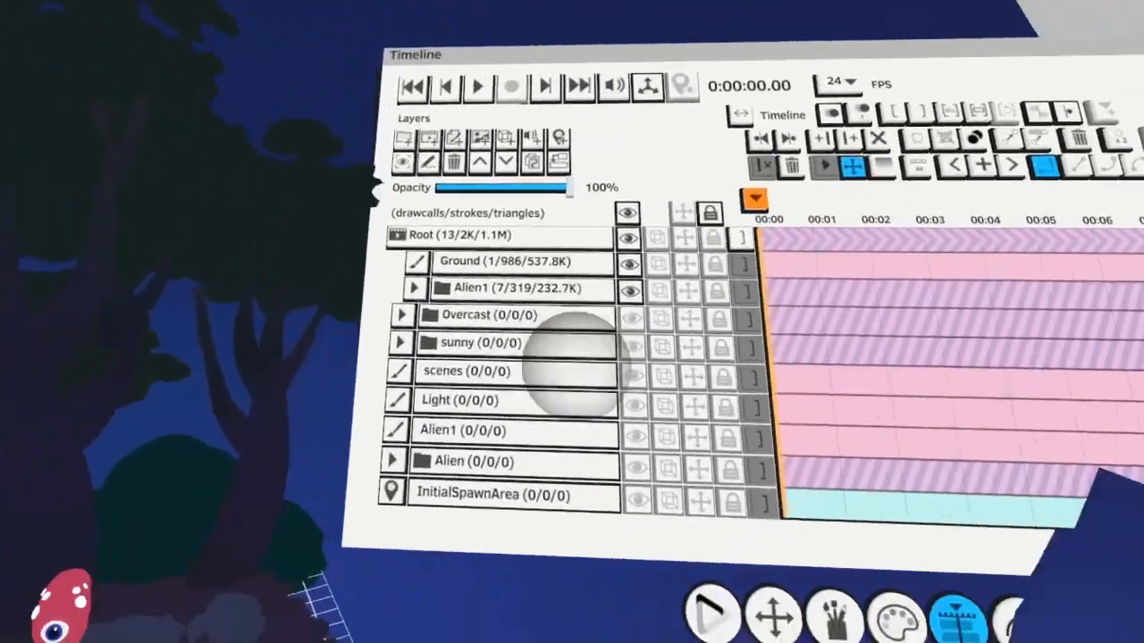
{"action": "left_click", "coordinate": [518, 418]}
{"action": "left_click", "coordinate": [505, 408]}
{"action": "scroll", "coordinate": [507, 416], "scroll_direction": "up", "scroll_amount": 8}
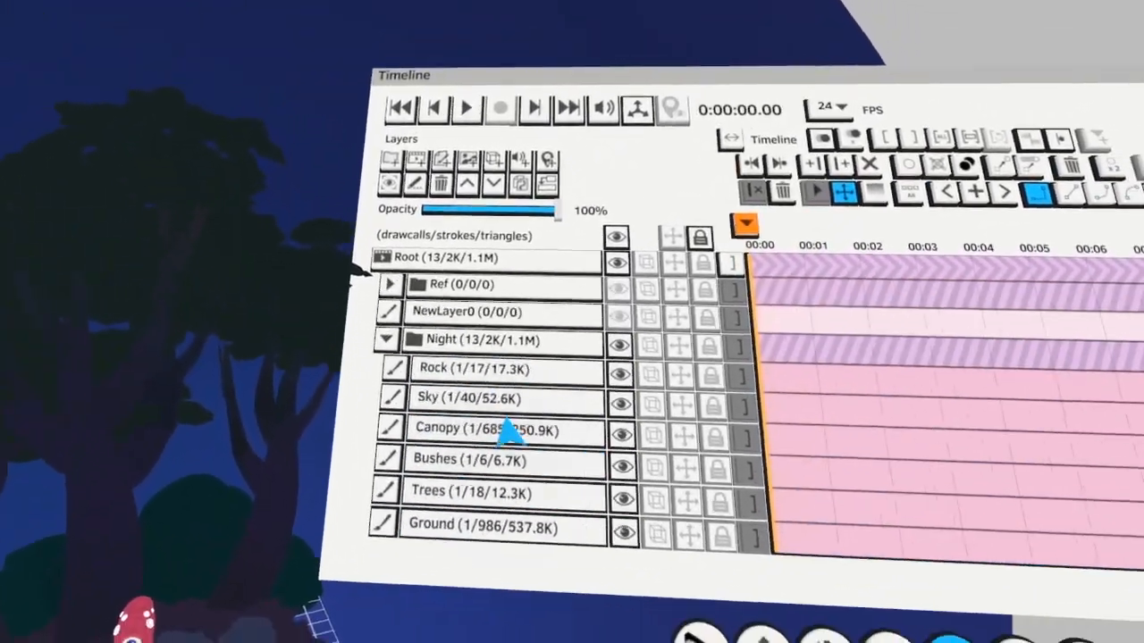
{"action": "left_click", "coordinate": [515, 398]}
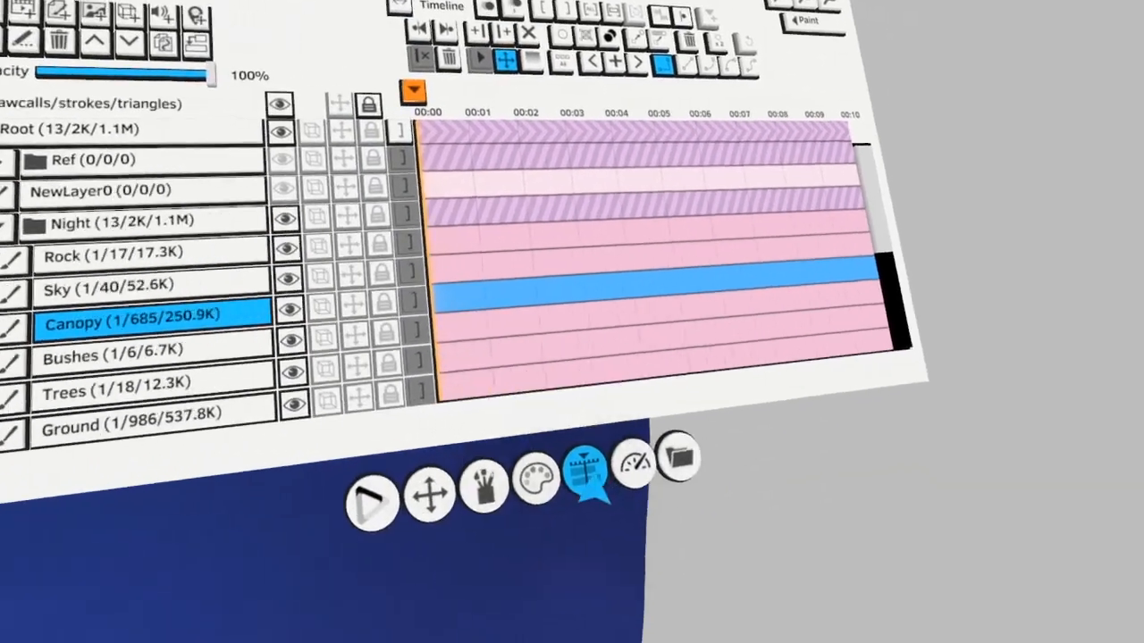
{"action": "left_click", "coordinate": [497, 509]}
{"action": "left_click", "coordinate": [652, 299]}
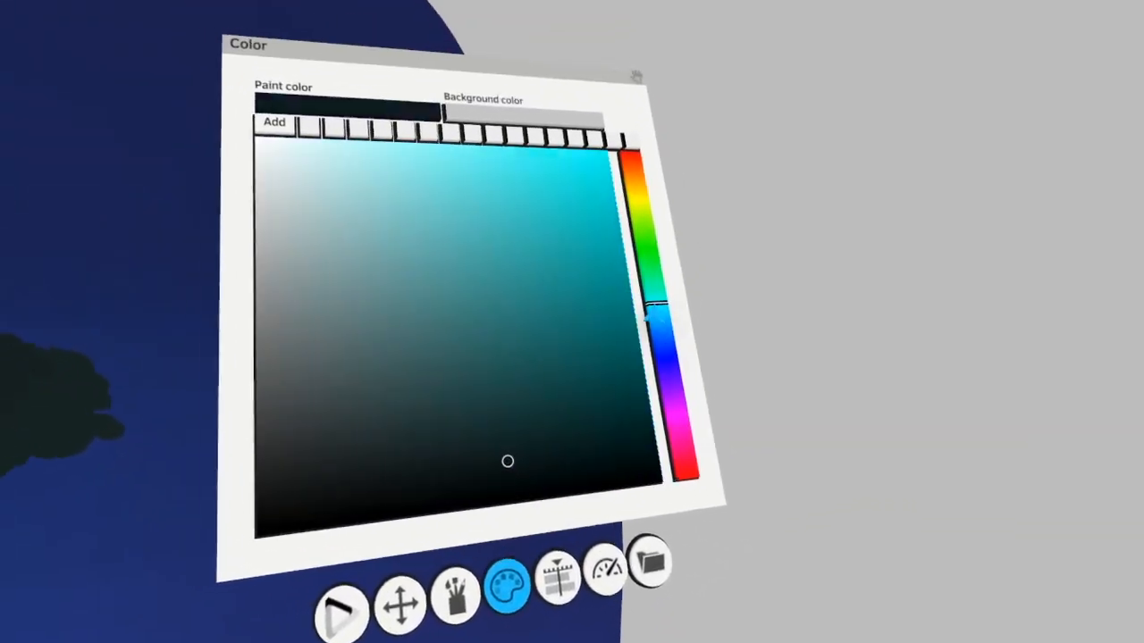
Set the paint color to near-white and paint a solid round moon in the sky above the trees with the Paint tool
{"action": "left_click", "coordinate": [698, 504]}
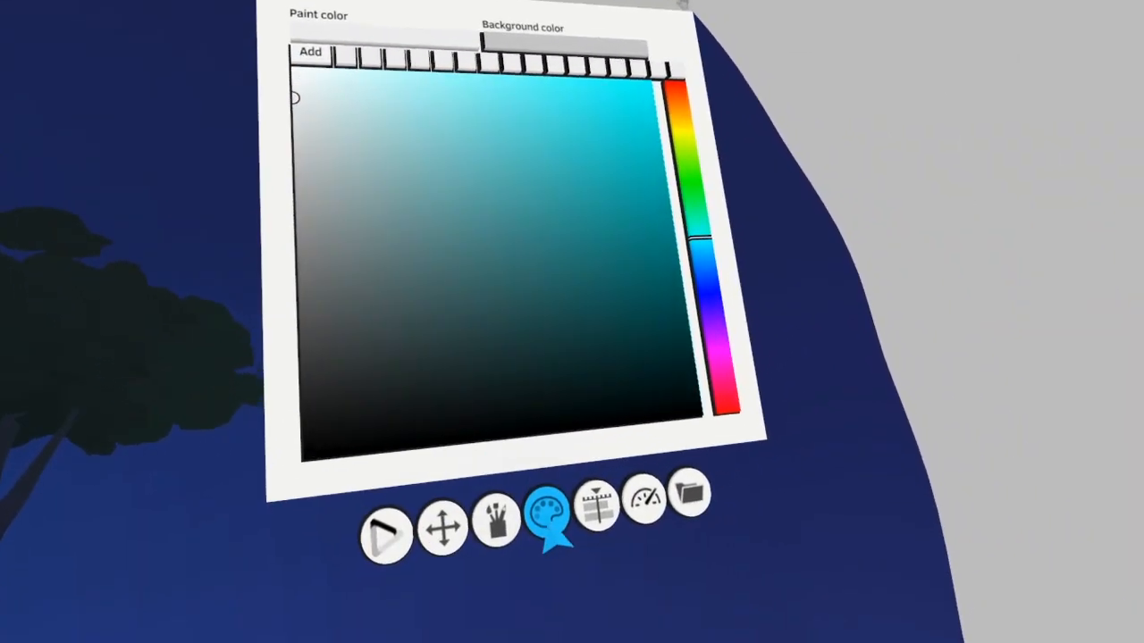
{"action": "left_click", "coordinate": [543, 585]}
{"action": "left_click", "coordinate": [464, 293]}
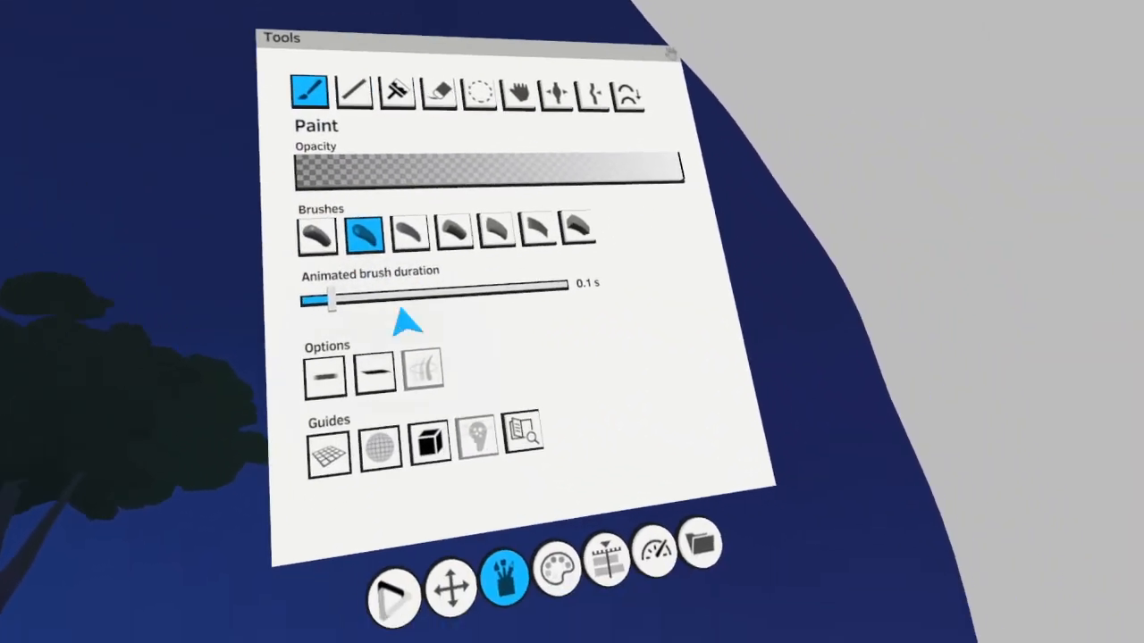
{"action": "left_click", "coordinate": [576, 585]}
{"action": "left_click", "coordinate": [394, 234]}
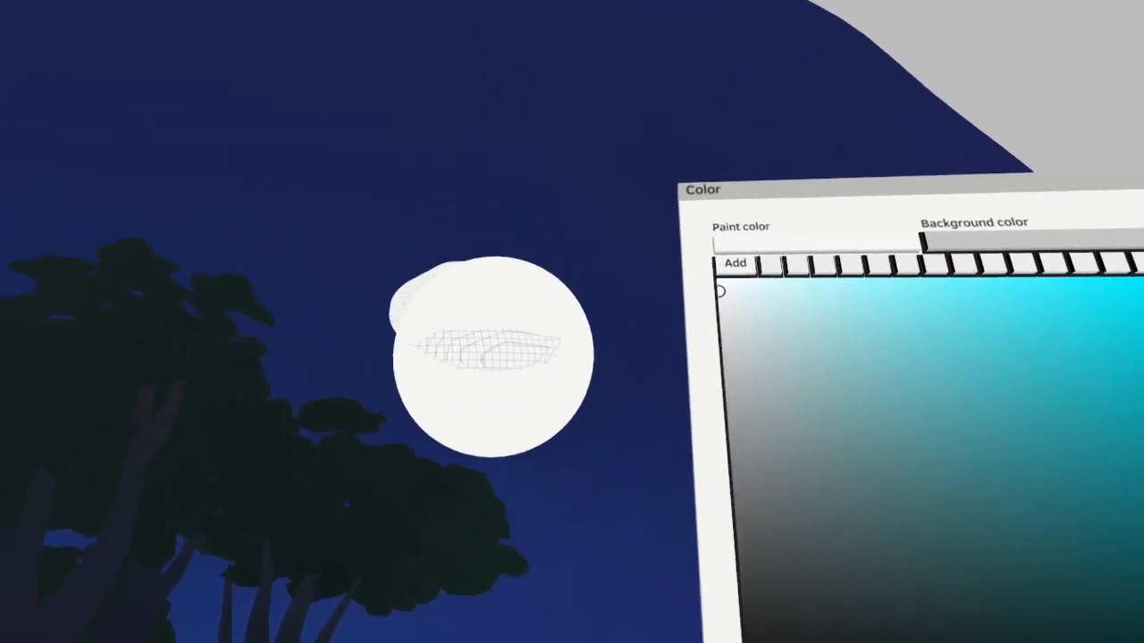
{"action": "mouse_move", "coordinate": [493, 357]}
{"action": "left_mouse_down"}
{"action": "mouse_move", "coordinate": [536, 363]}
{"action": "mouse_move", "coordinate": [470, 352]}
{"action": "mouse_move", "coordinate": [510, 322]}
{"action": "left_mouse_up"}
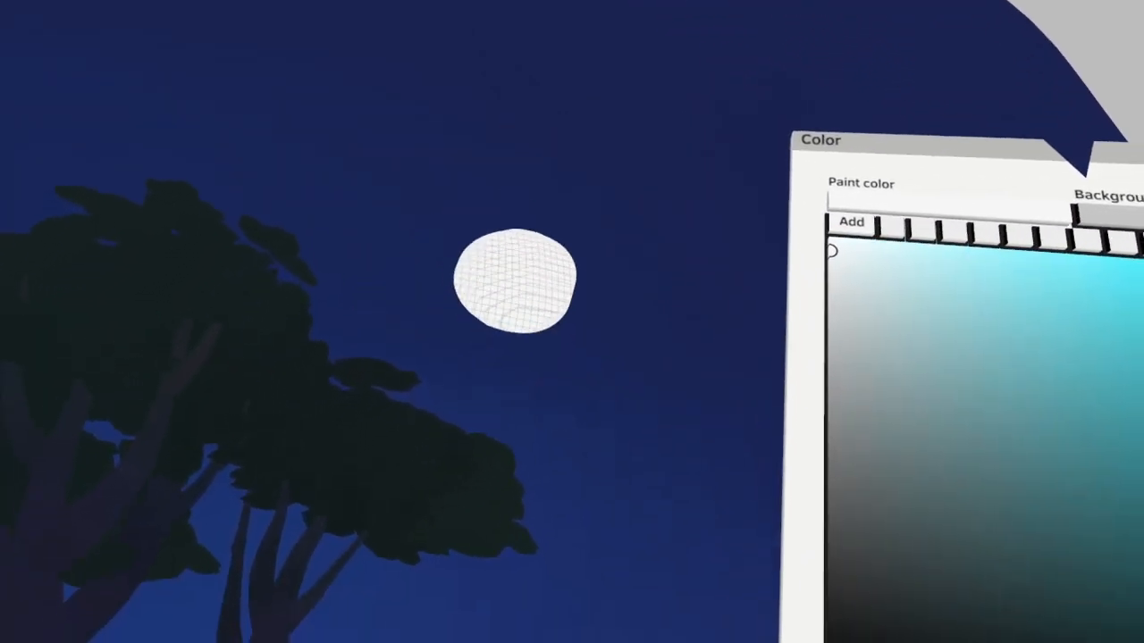
{"action": "left_click_drag", "start_coordinate": [515, 282], "coordinate": [480, 403]}
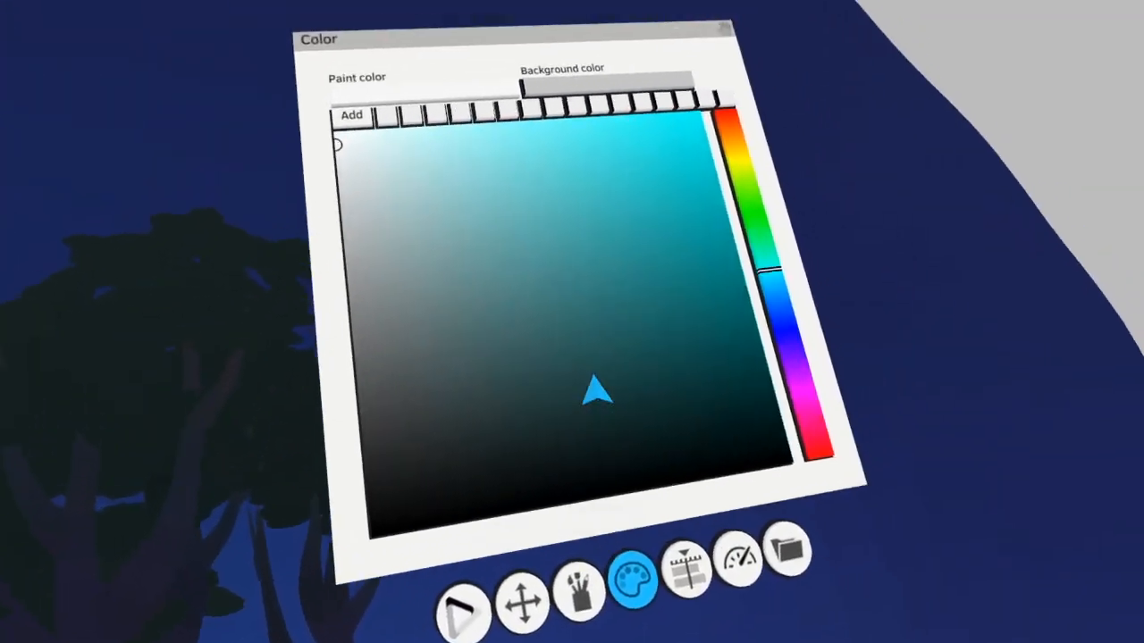
Set the paint color to a muted teal-blue and colorize moonlit highlights onto the upper leaves of the canopy
{"action": "mouse_move", "coordinate": [608, 386]}
{"action": "left_mouse_down"}
{"action": "mouse_move", "coordinate": [655, 375]}
{"action": "mouse_move", "coordinate": [642, 375]}
{"action": "left_mouse_up"}
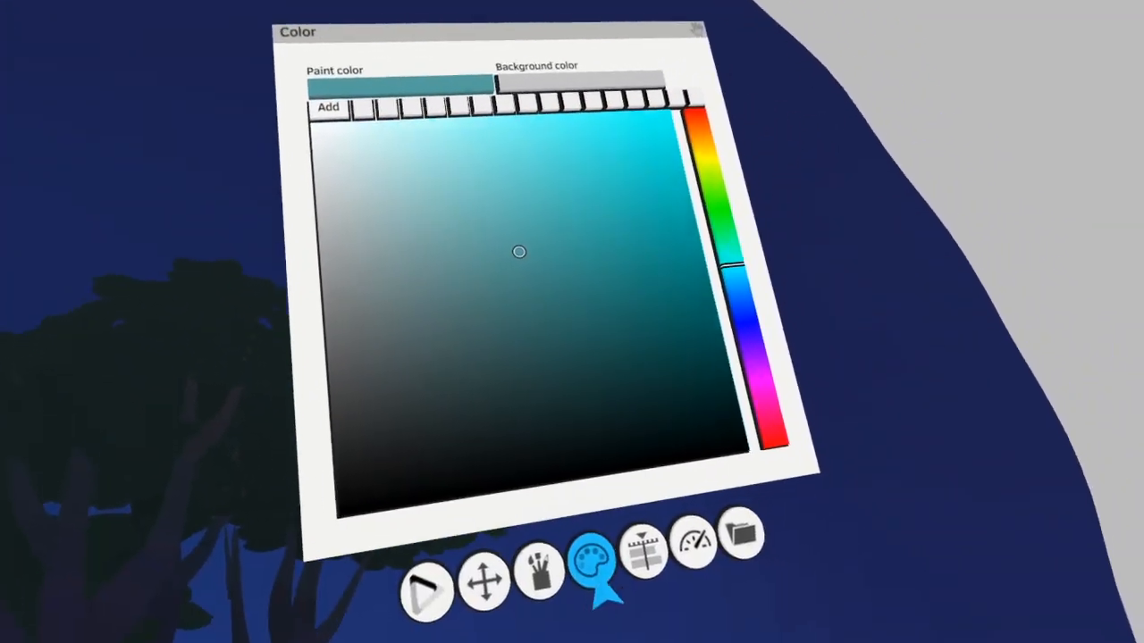
{"action": "left_click", "coordinate": [541, 570]}
{"action": "left_click", "coordinate": [488, 160]}
{"action": "mouse_move", "coordinate": [441, 278]}
{"action": "left_mouse_down"}
{"action": "mouse_move", "coordinate": [326, 357]}
{"action": "mouse_move", "coordinate": [265, 292]}
{"action": "left_mouse_up"}
{"action": "left_click", "coordinate": [551, 508]}
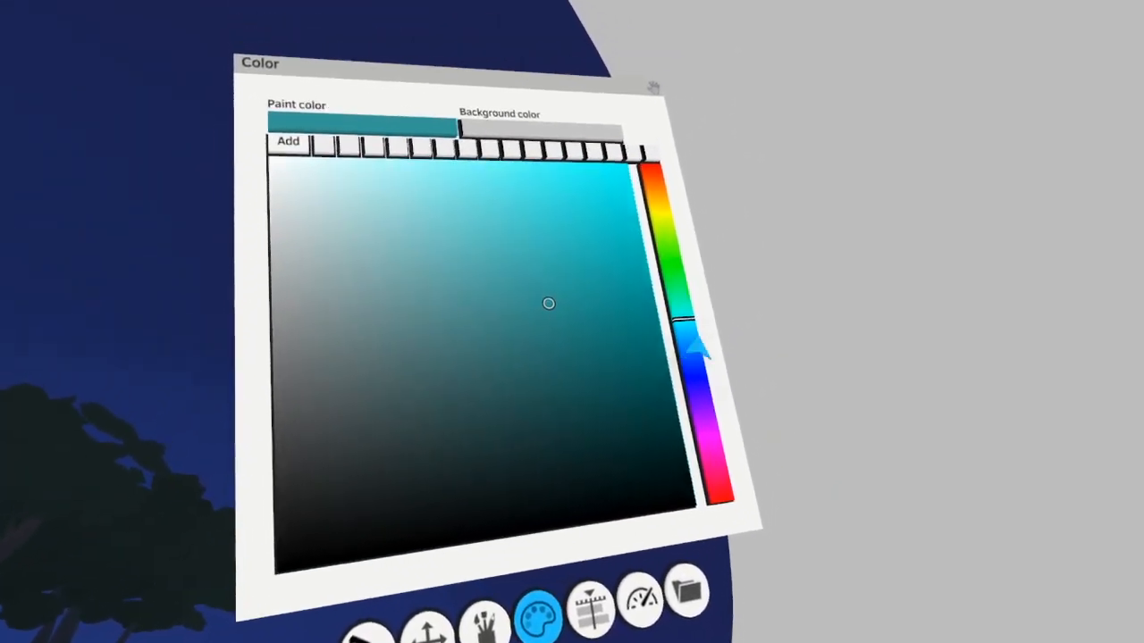
{"action": "left_click", "coordinate": [695, 340]}
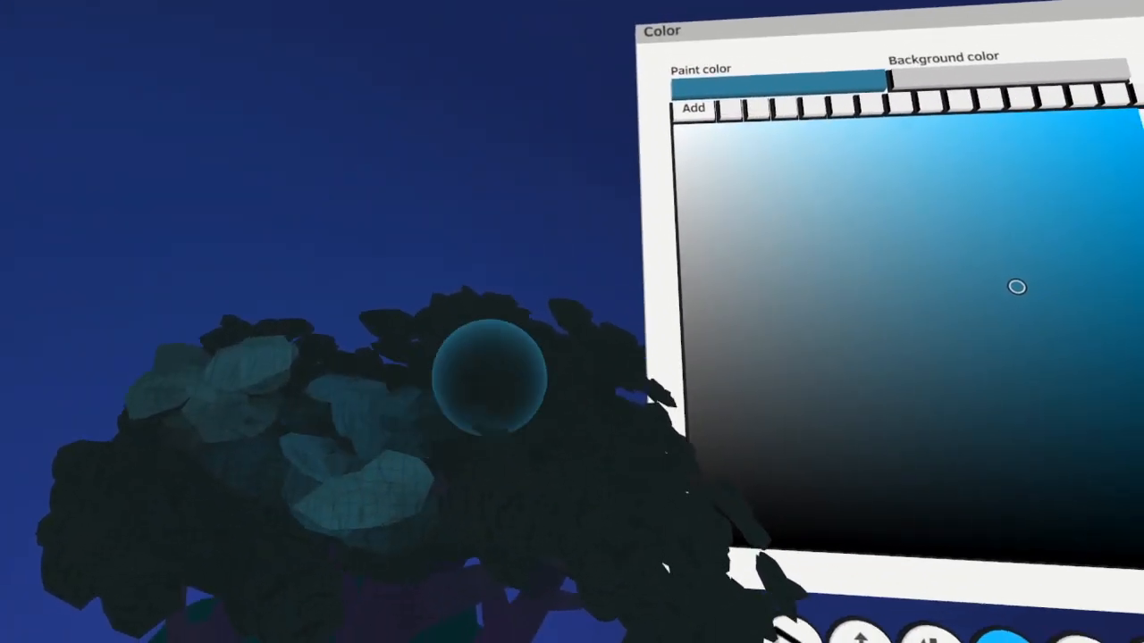
{"action": "mouse_move", "coordinate": [503, 378]}
{"action": "left_mouse_down"}
{"action": "mouse_move", "coordinate": [363, 474]}
{"action": "mouse_move", "coordinate": [349, 378]}
{"action": "mouse_move", "coordinate": [452, 385]}
{"action": "left_mouse_up"}
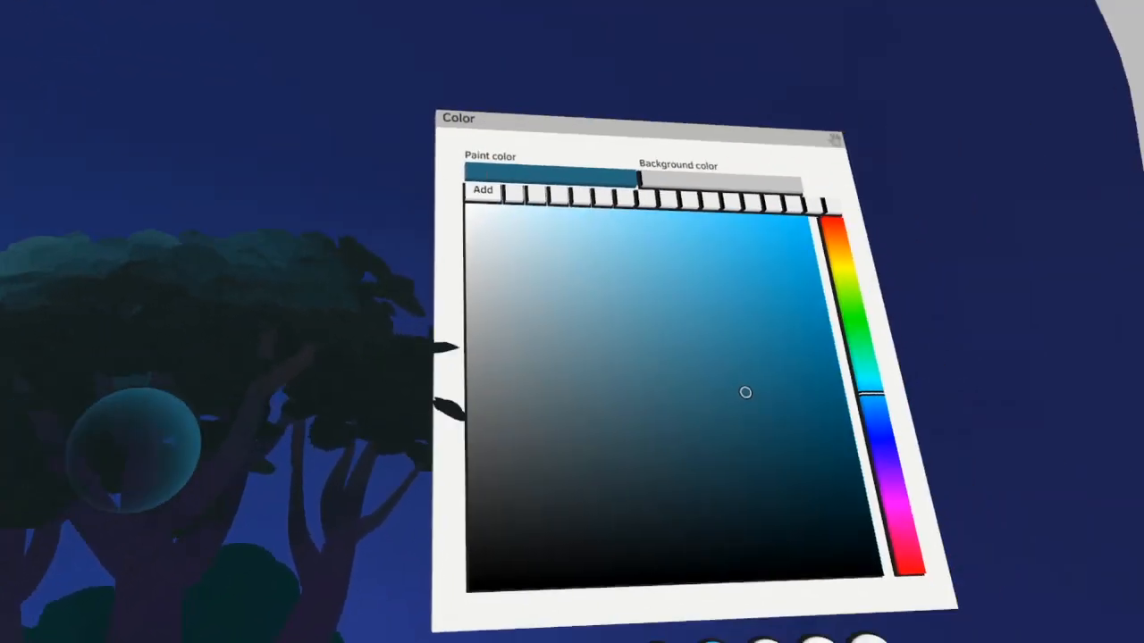
Set the paint color to a muted grey-blue and colorize moonlight along the moon-facing edges of the tree trunks
{"action": "left_click_drag", "start_coordinate": [746, 392], "coordinate": [547, 381]}
{"action": "left_click", "coordinate": [640, 369]}
{"action": "left_click", "coordinate": [672, 396]}
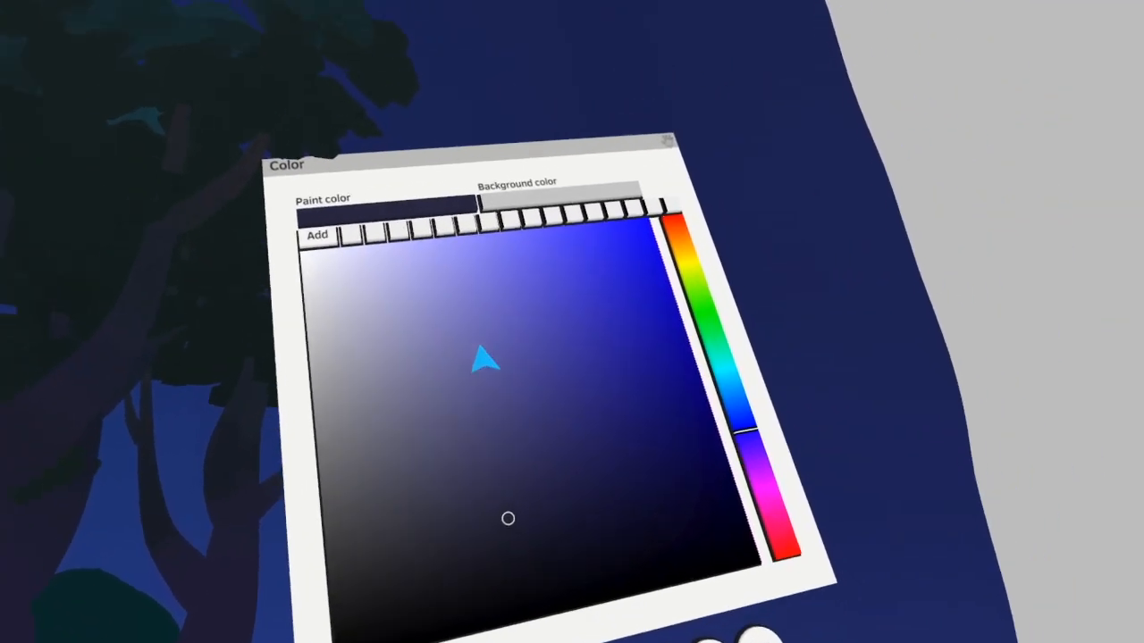
{"action": "left_click", "coordinate": [487, 383]}
{"action": "left_click", "coordinate": [561, 388]}
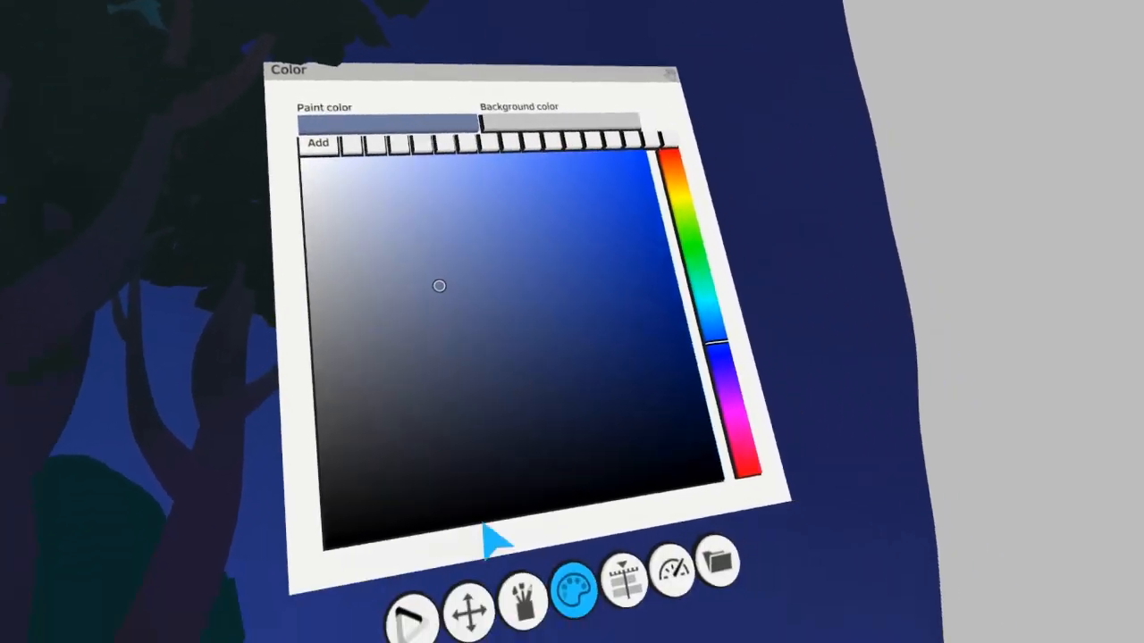
{"action": "left_click", "coordinate": [522, 602]}
{"action": "mouse_move", "coordinate": [472, 390]}
{"action": "left_mouse_down"}
{"action": "mouse_move", "coordinate": [428, 419]}
{"action": "mouse_move", "coordinate": [427, 313]}
{"action": "left_mouse_up"}
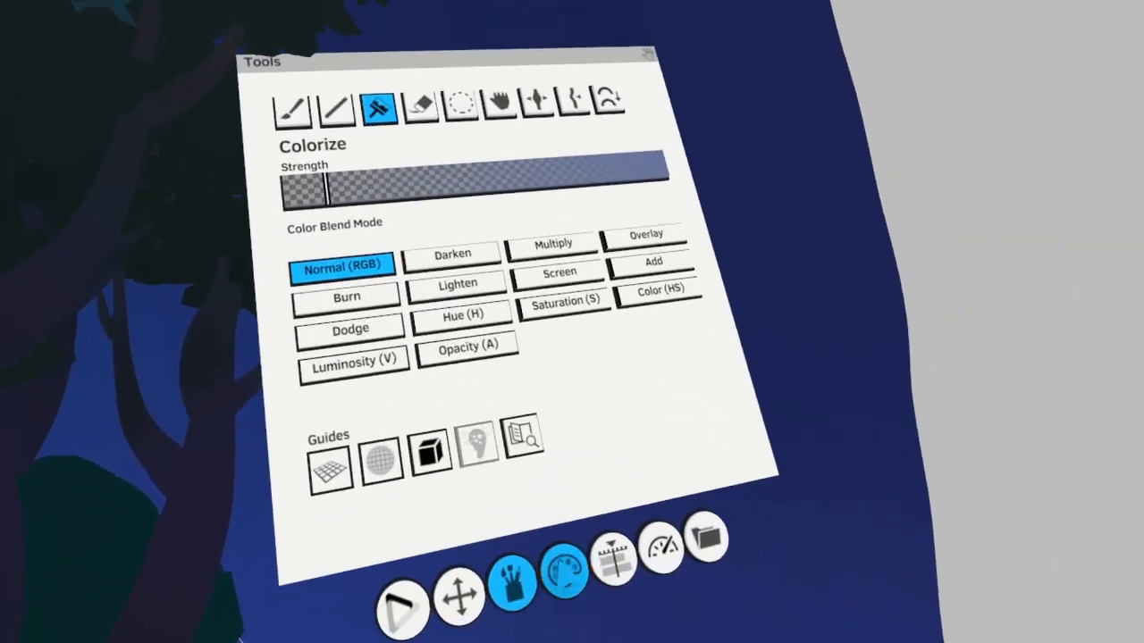
Shade the trunks around the moonlit edges with very dark navy and indigo so the highlights fade toward the ground
{"action": "left_click", "coordinate": [564, 575]}
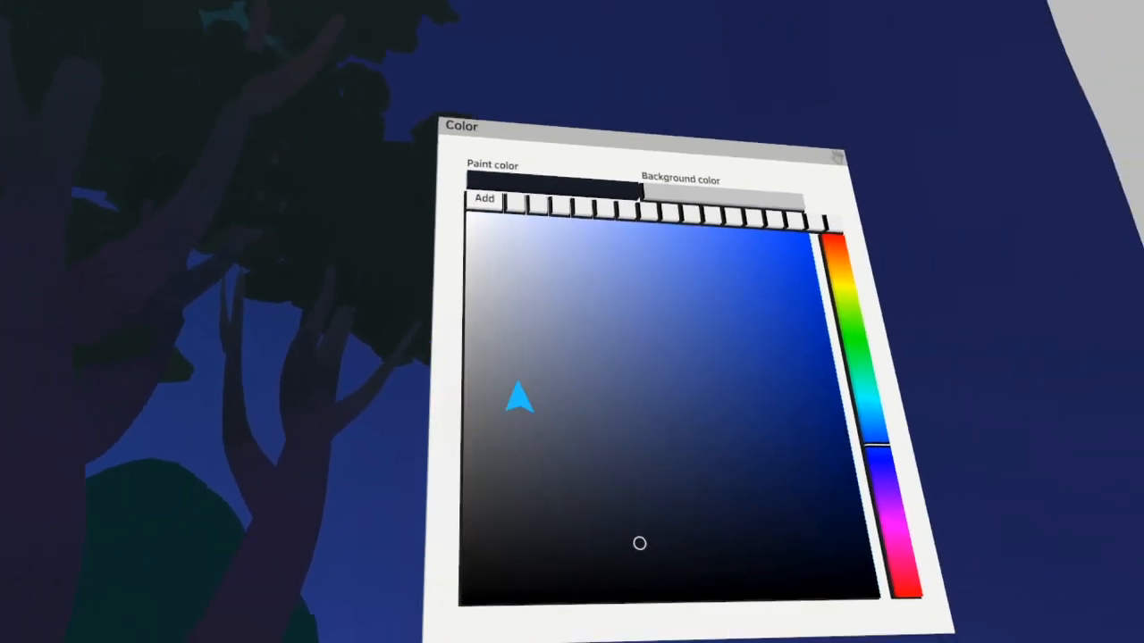
{"action": "left_click", "coordinate": [574, 301]}
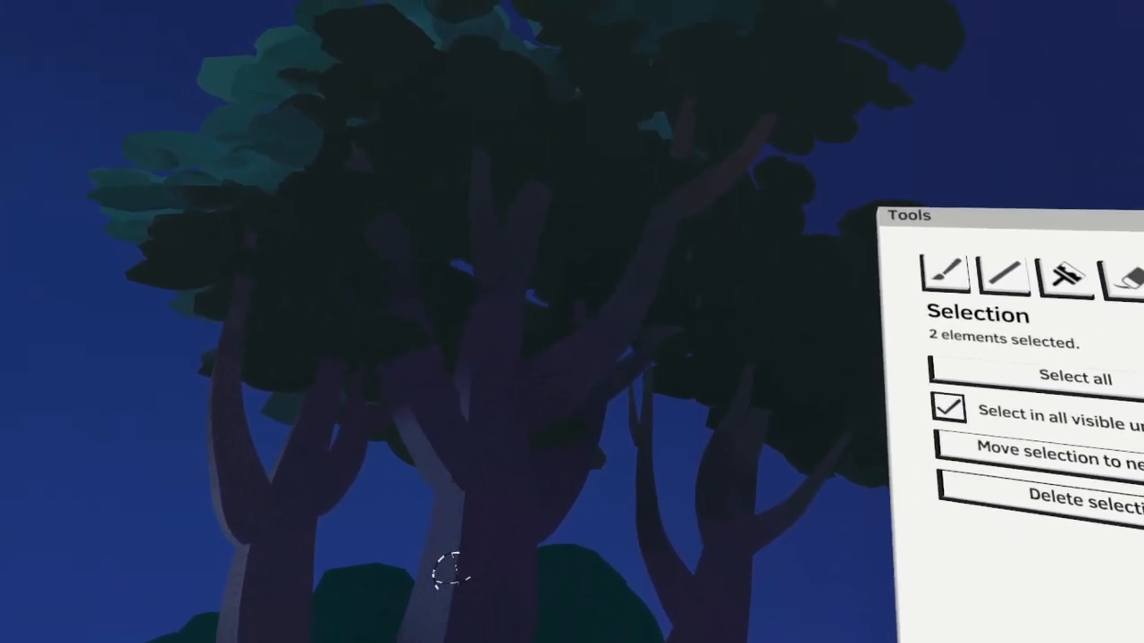
{"action": "left_click", "coordinate": [404, 624]}
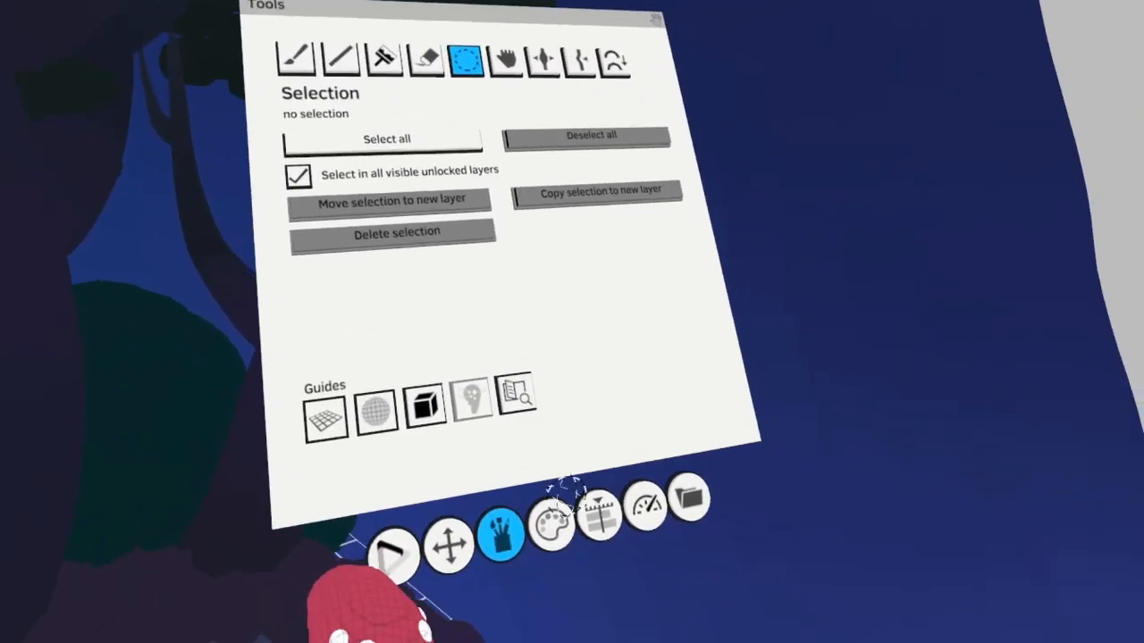
{"action": "left_click", "coordinate": [570, 570]}
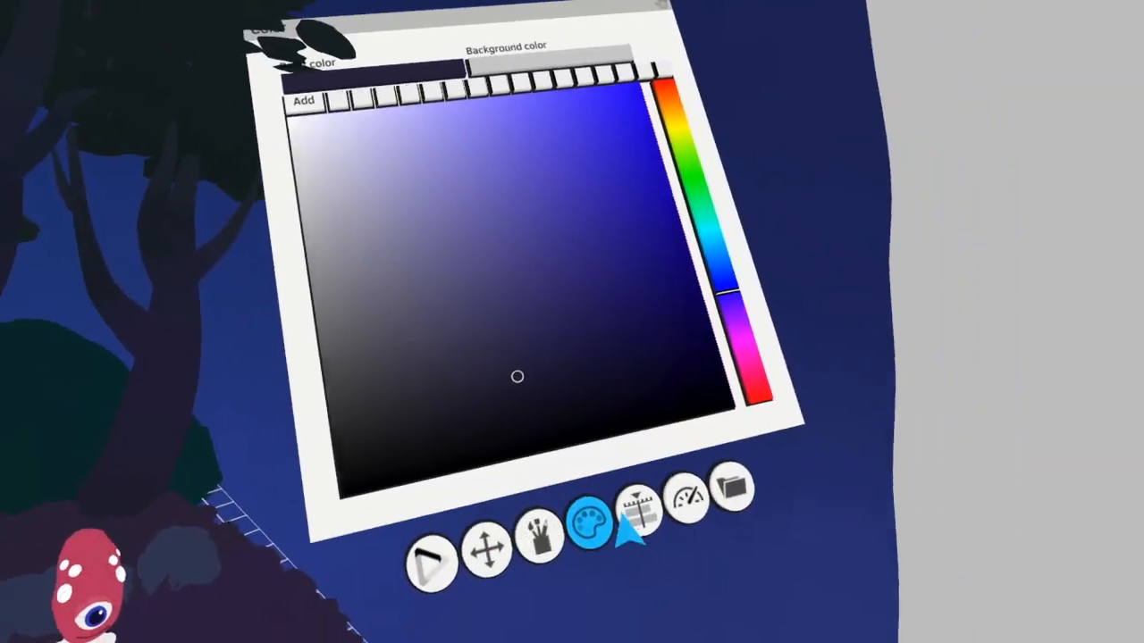
Make the Night group's Bushes layer active and duplicate bush strokes behind the trees
{"action": "left_click", "coordinate": [635, 513]}
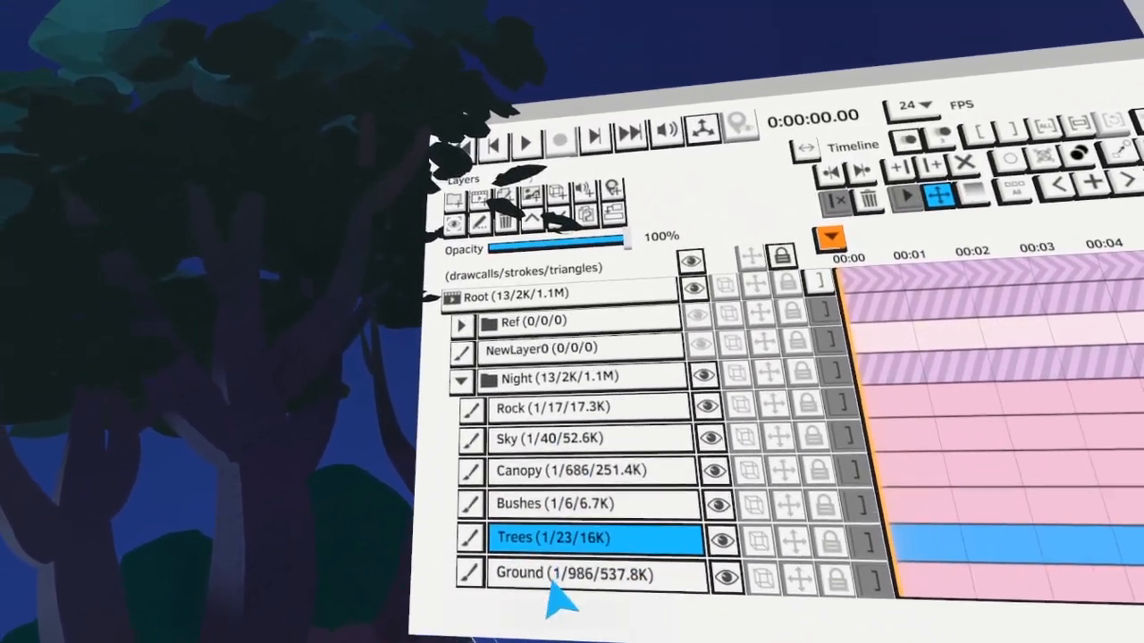
{"action": "left_click", "coordinate": [563, 574]}
{"action": "left_click", "coordinate": [571, 503]}
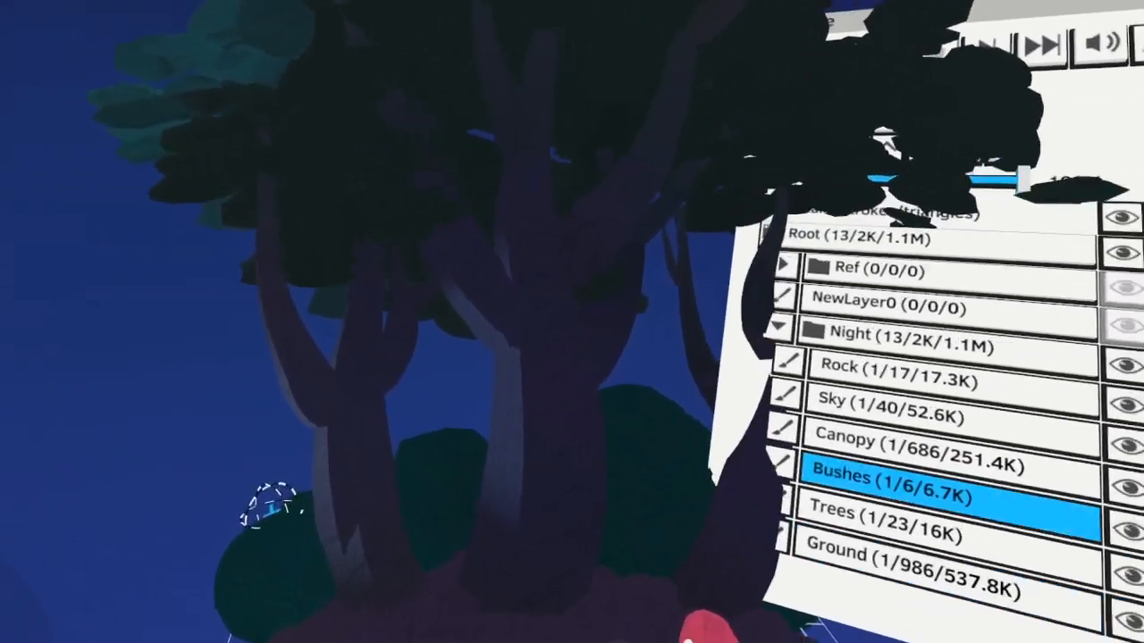
{"action": "key", "text": "ctrl+v"}
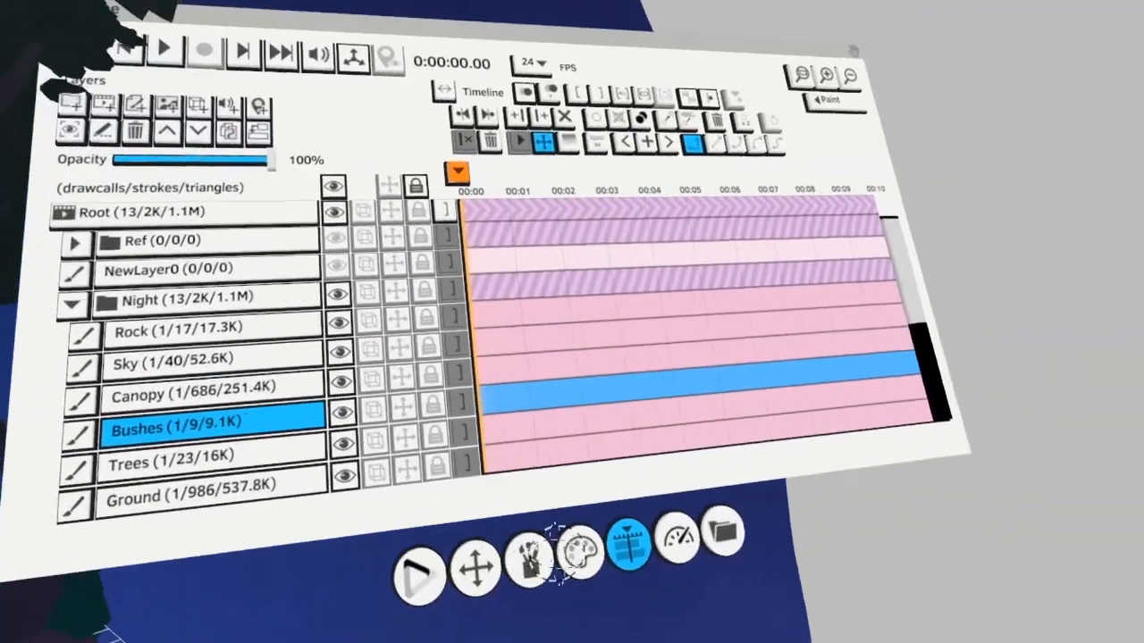
Set the paint color to a muted teal and add soft moonlit highlights to the bushes behind the trees
{"action": "left_click", "coordinate": [422, 582]}
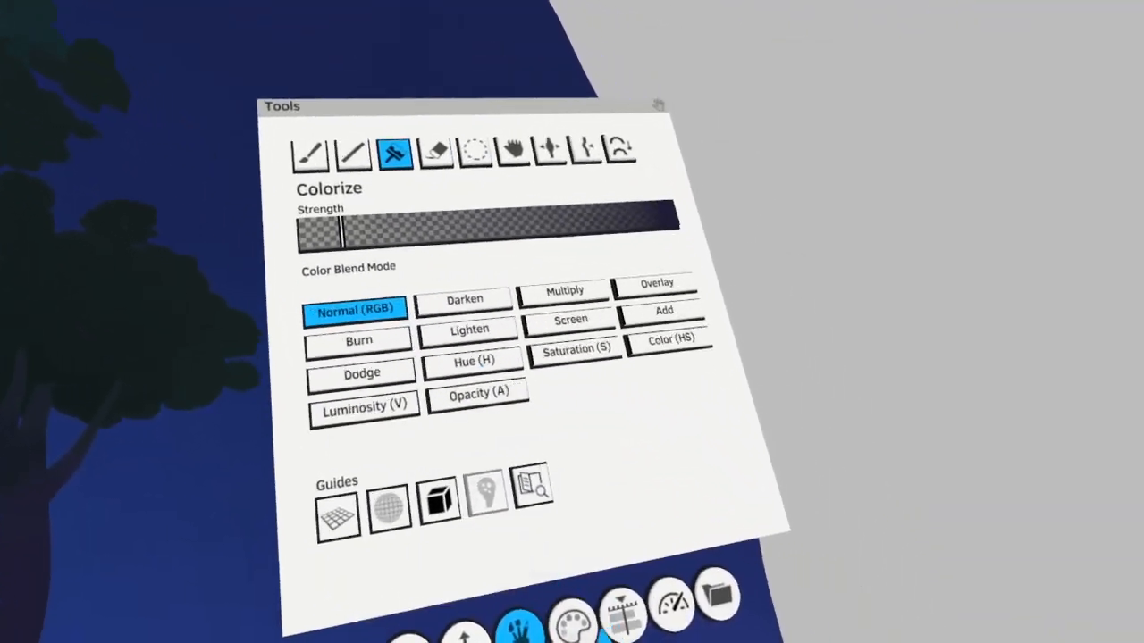
{"action": "left_click", "coordinate": [570, 628]}
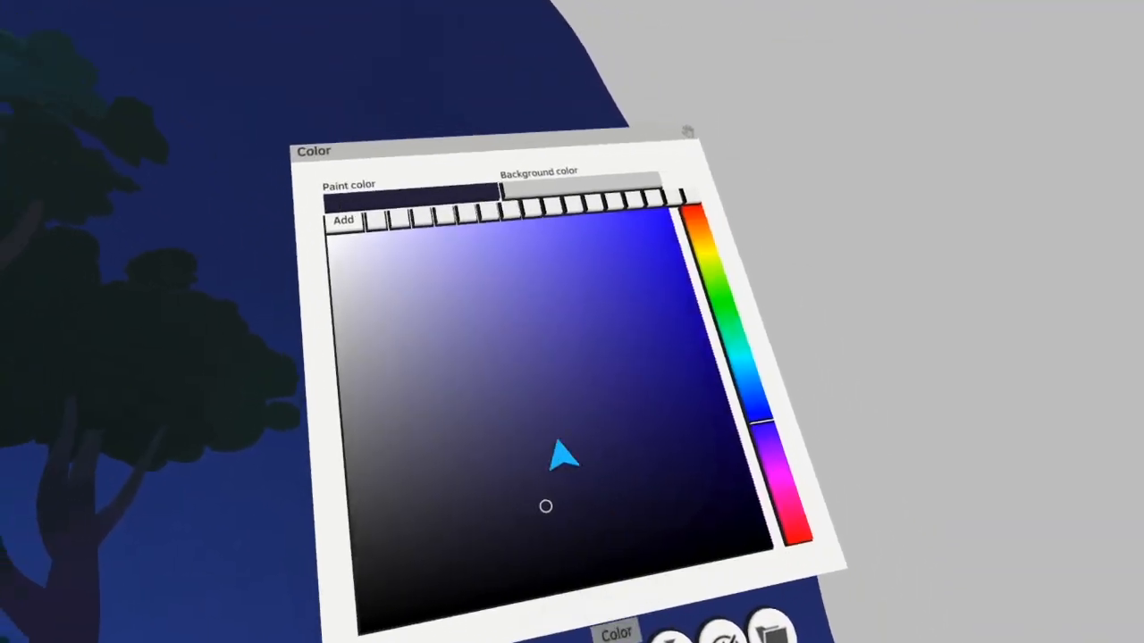
{"action": "left_click", "coordinate": [527, 401]}
{"action": "left_click_drag", "start_coordinate": [682, 435], "coordinate": [660, 359]}
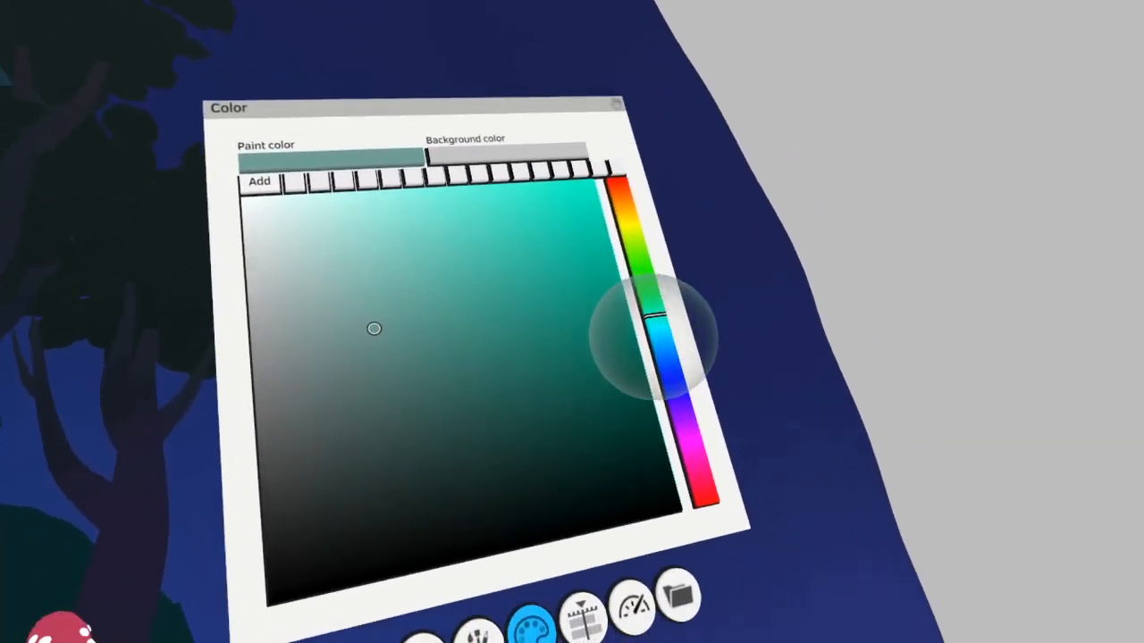
{"action": "left_click", "coordinate": [658, 340]}
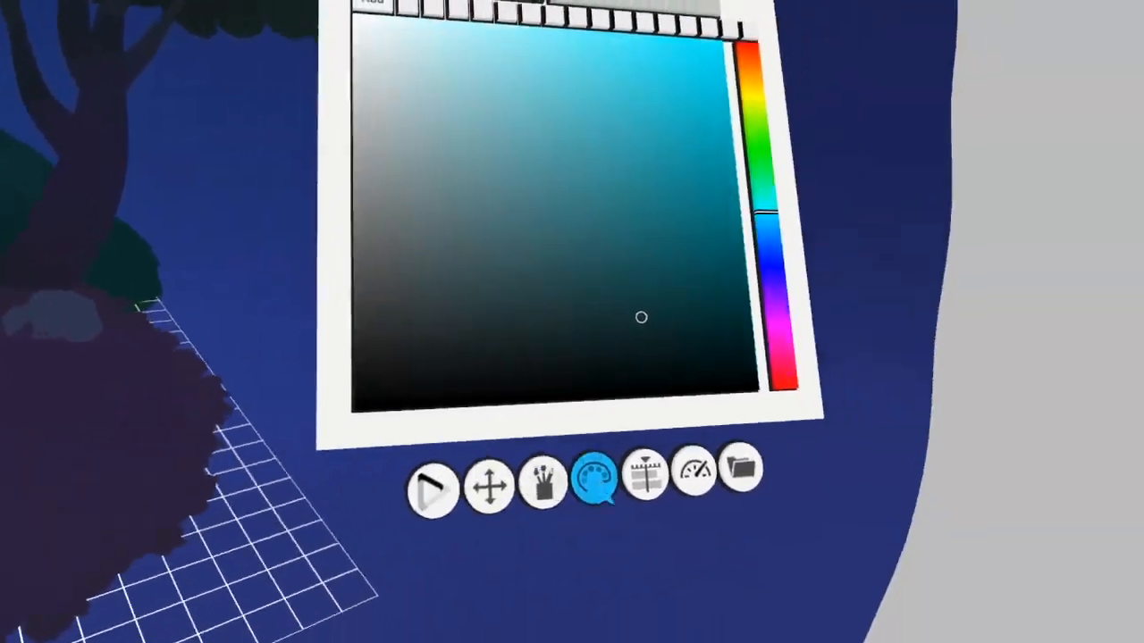
Make the Night group's Ground layer active and save the color_n_light project
{"action": "left_click", "coordinate": [645, 474]}
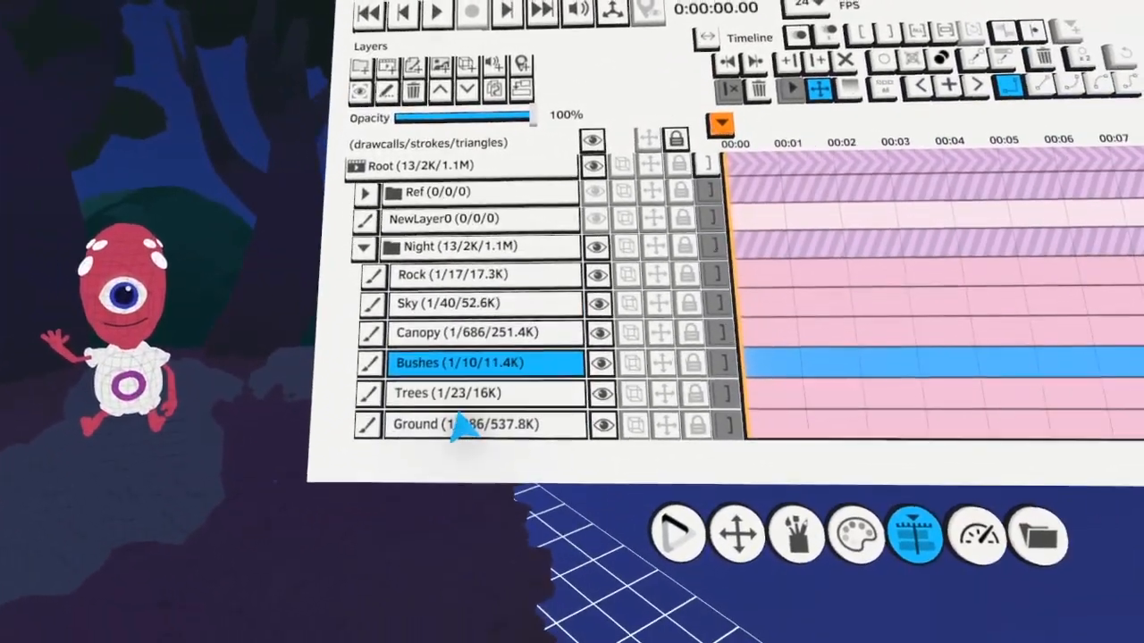
{"action": "left_click", "coordinate": [536, 465]}
{"action": "left_click", "coordinate": [811, 526]}
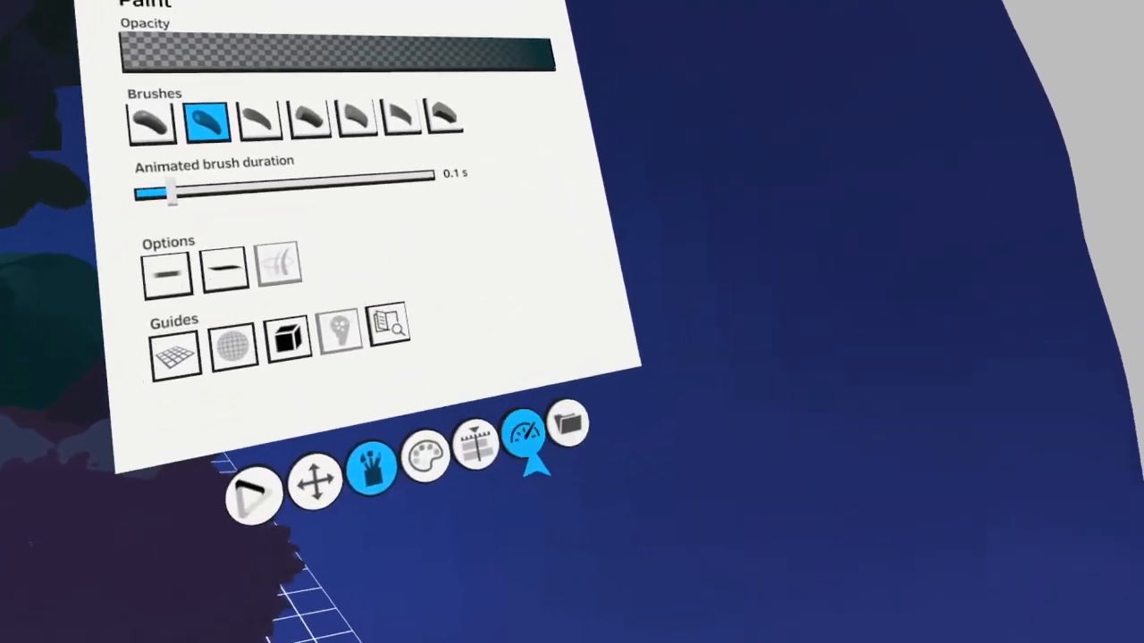
{"action": "left_click", "coordinate": [569, 424]}
{"action": "left_click", "coordinate": [487, 402]}
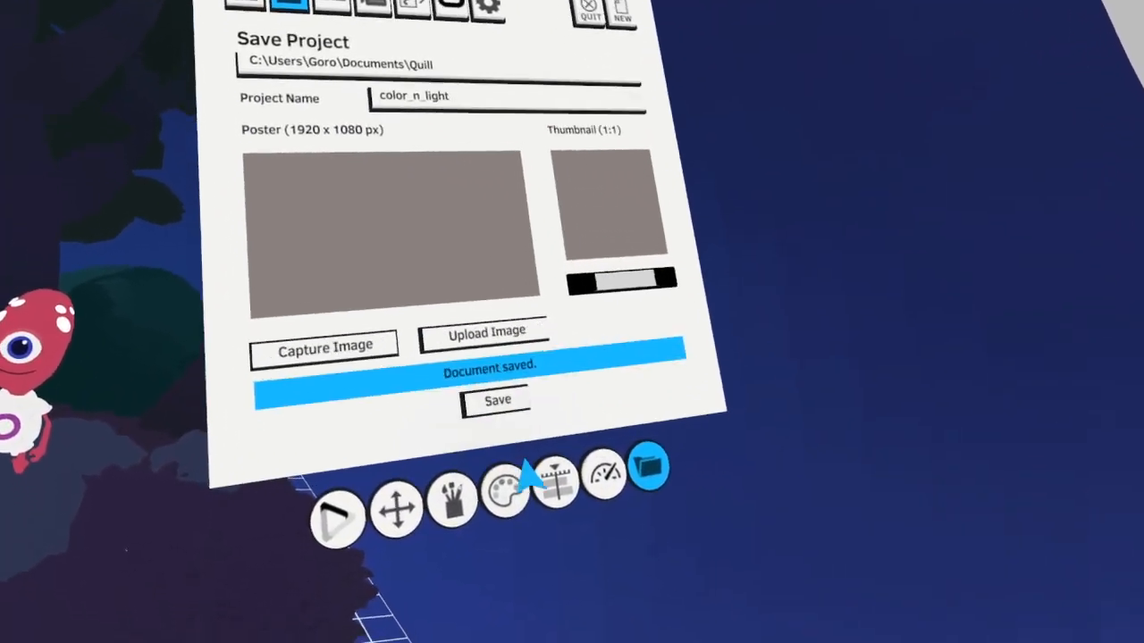
Add a new paint layer to the Night group and paint a stack of brown campfire logs in front of the large rock
{"action": "left_click", "coordinate": [451, 492]}
{"action": "left_click", "coordinate": [538, 481]}
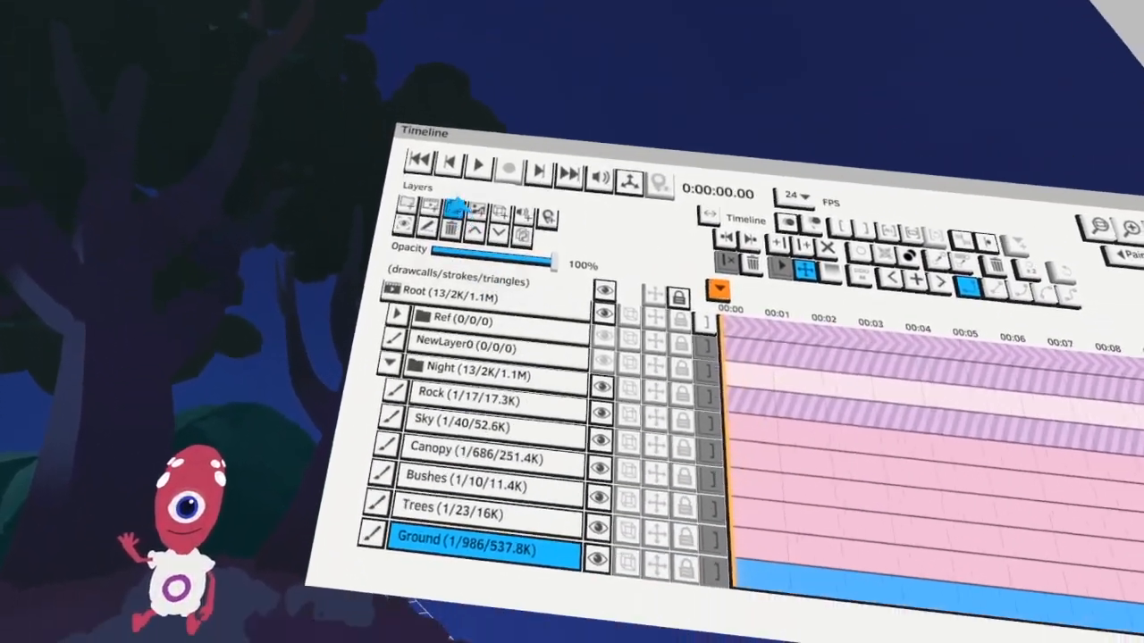
{"action": "left_click", "coordinate": [457, 206]}
{"action": "left_click", "coordinate": [569, 525]}
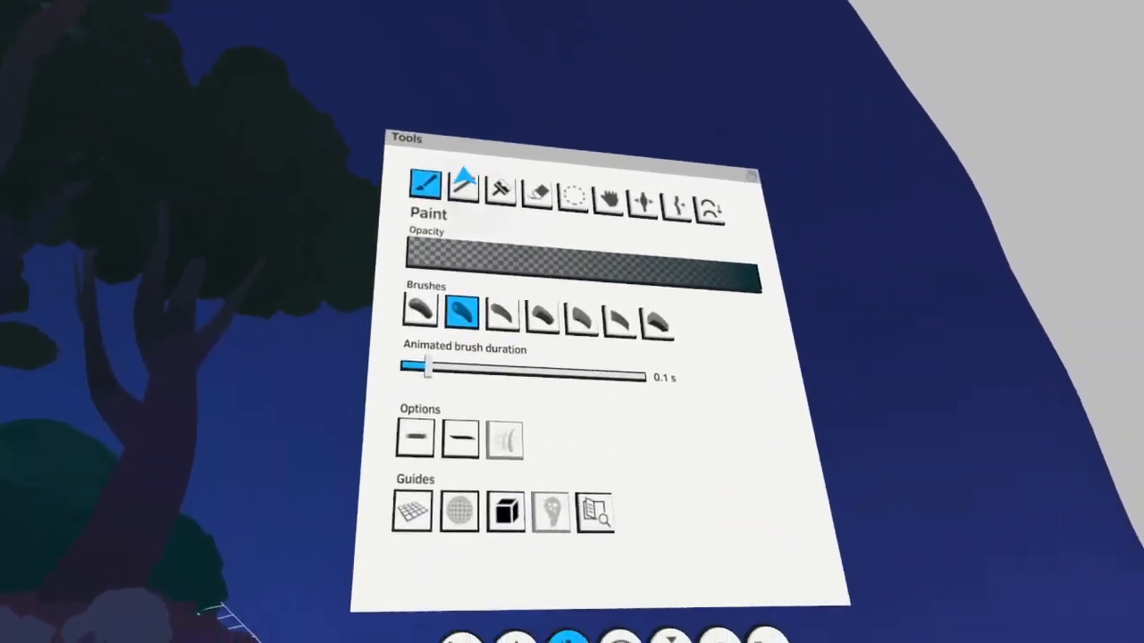
{"action": "left_click", "coordinate": [419, 310]}
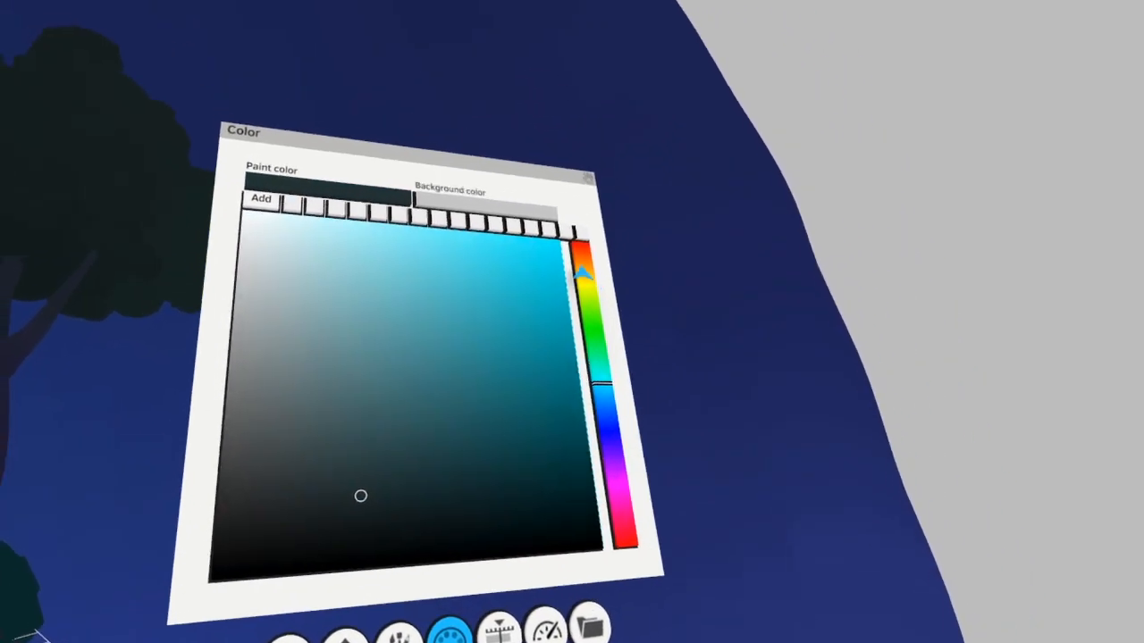
{"action": "left_click", "coordinate": [587, 261]}
{"action": "mouse_move", "coordinate": [521, 466]}
{"action": "left_mouse_down"}
{"action": "mouse_move", "coordinate": [514, 473]}
{"action": "mouse_move", "coordinate": [519, 460]}
{"action": "left_mouse_up"}
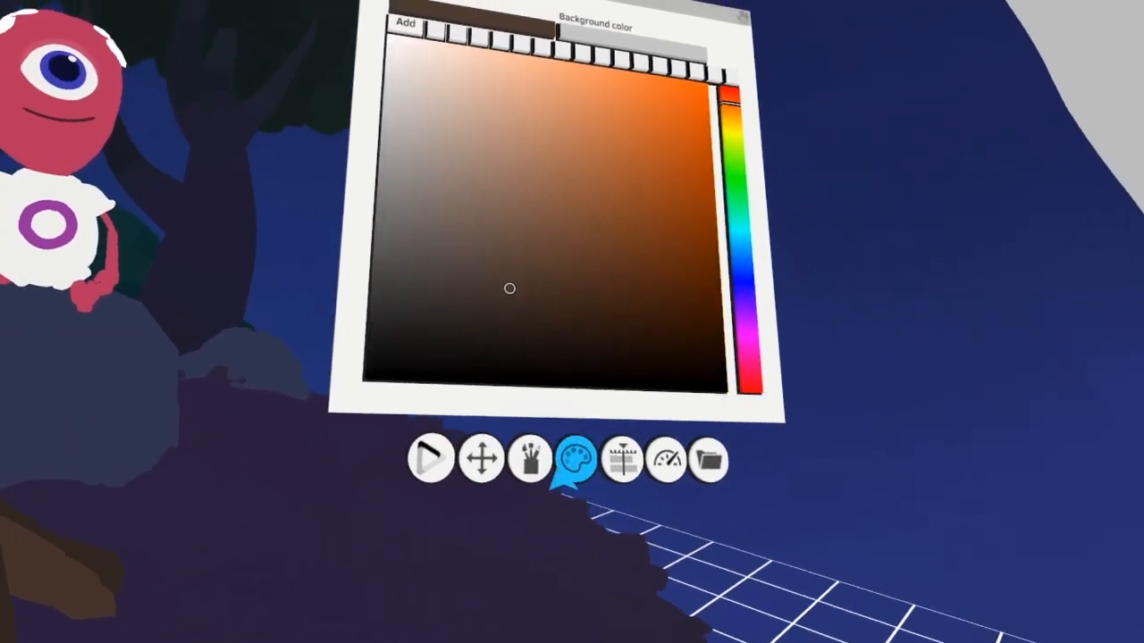
Colorize the campfire logs with very dark brown and dark navy at low strength to fit the night lighting
{"action": "left_click", "coordinate": [530, 460]}
{"action": "left_click", "coordinate": [497, 85]}
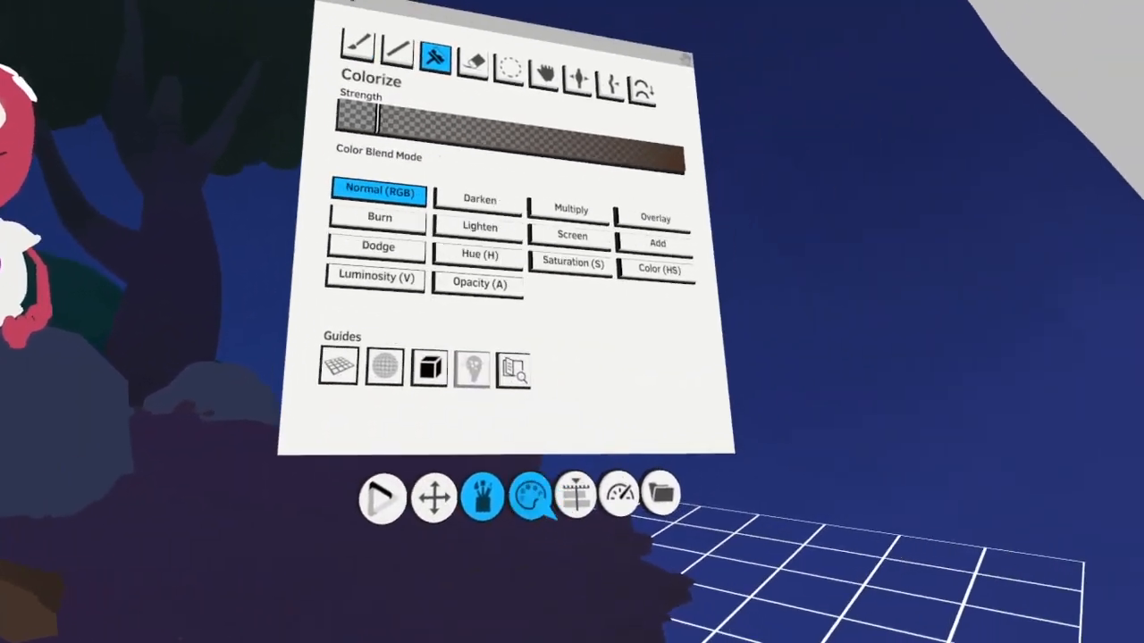
{"action": "left_click", "coordinate": [978, 491]}
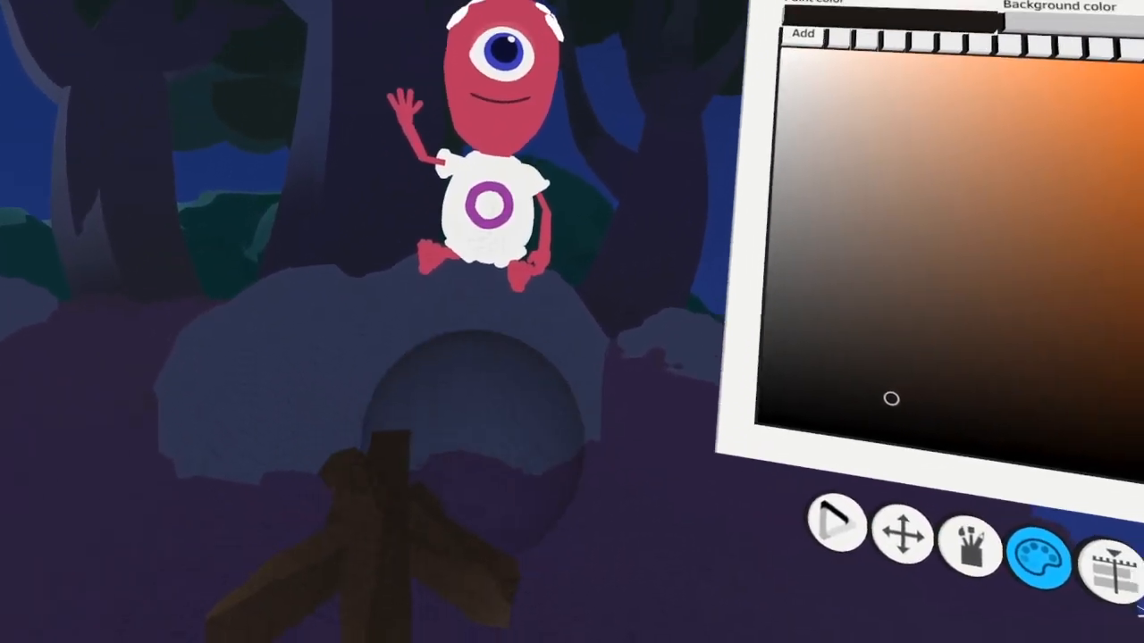
{"action": "left_click", "coordinate": [667, 349]}
{"action": "left_click", "coordinate": [552, 399]}
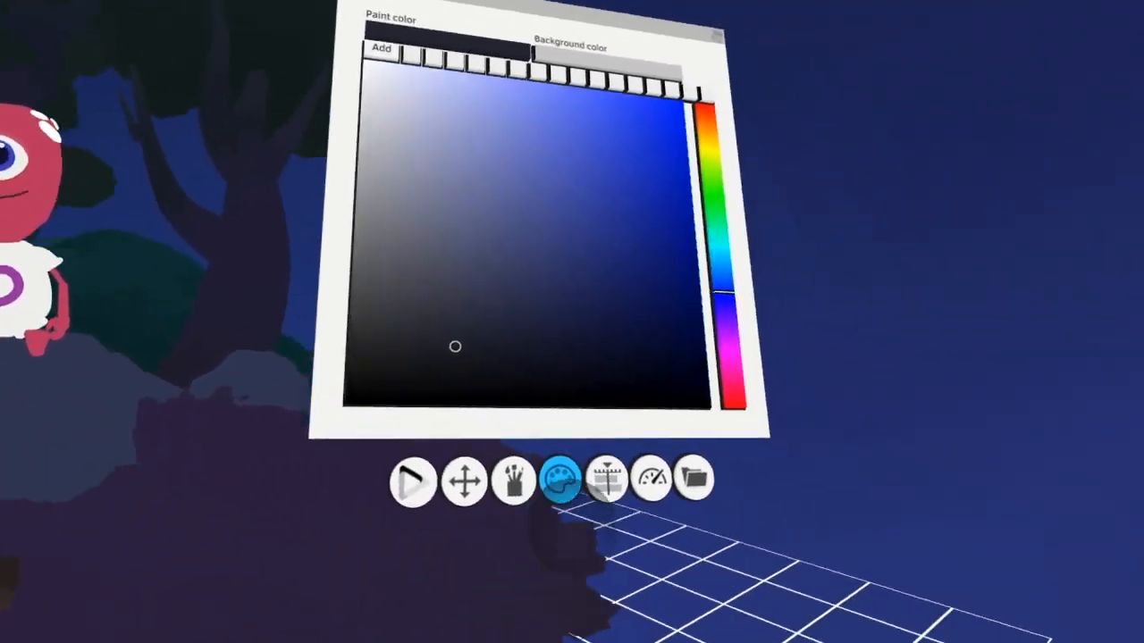
Add a new frame-by-frame animation layer to the Night group for the campfire flames
{"action": "left_click", "coordinate": [608, 481]}
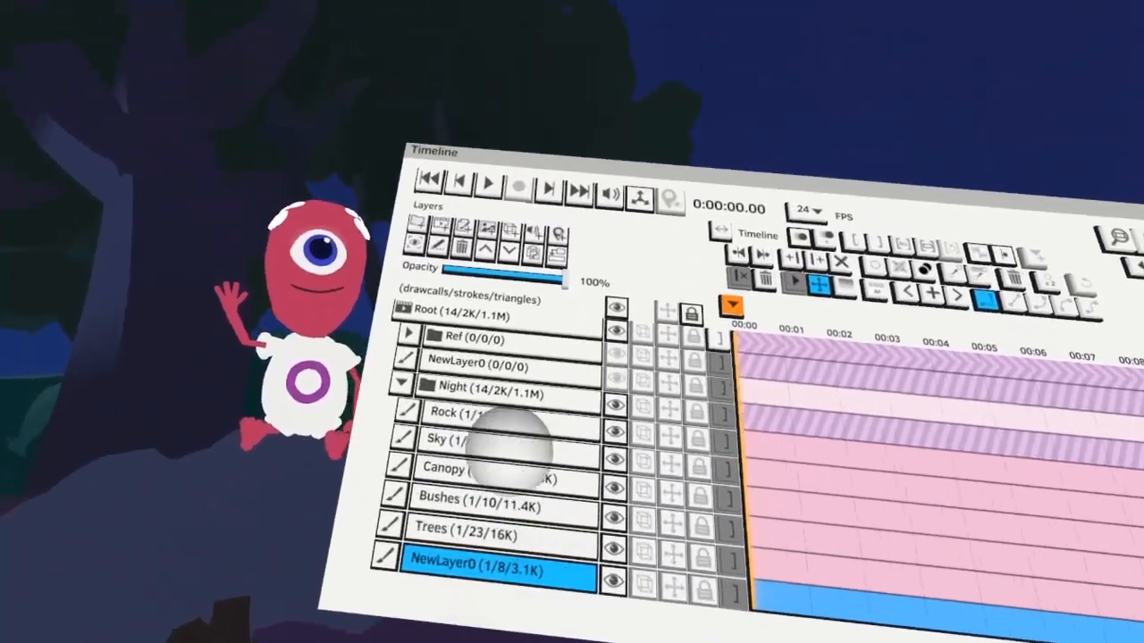
{"action": "left_click", "coordinate": [471, 198]}
{"action": "left_click", "coordinate": [690, 121]}
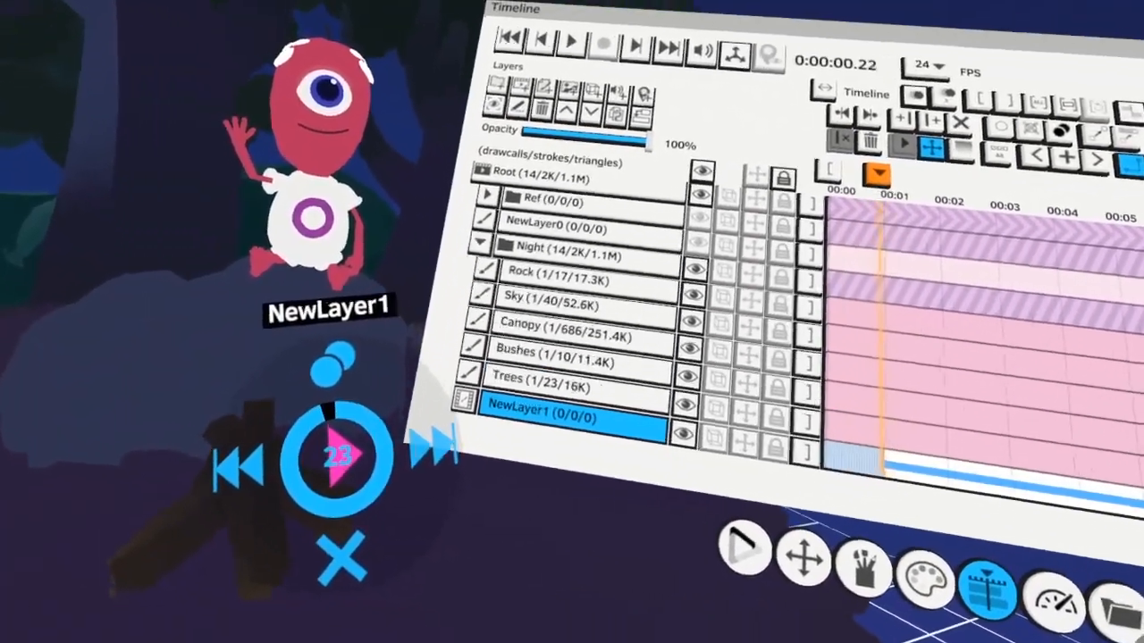
Set the paint color to a deep orange and paint flame shapes around the campfire logs with the first Paint brush
{"action": "left_click", "coordinate": [533, 513]}
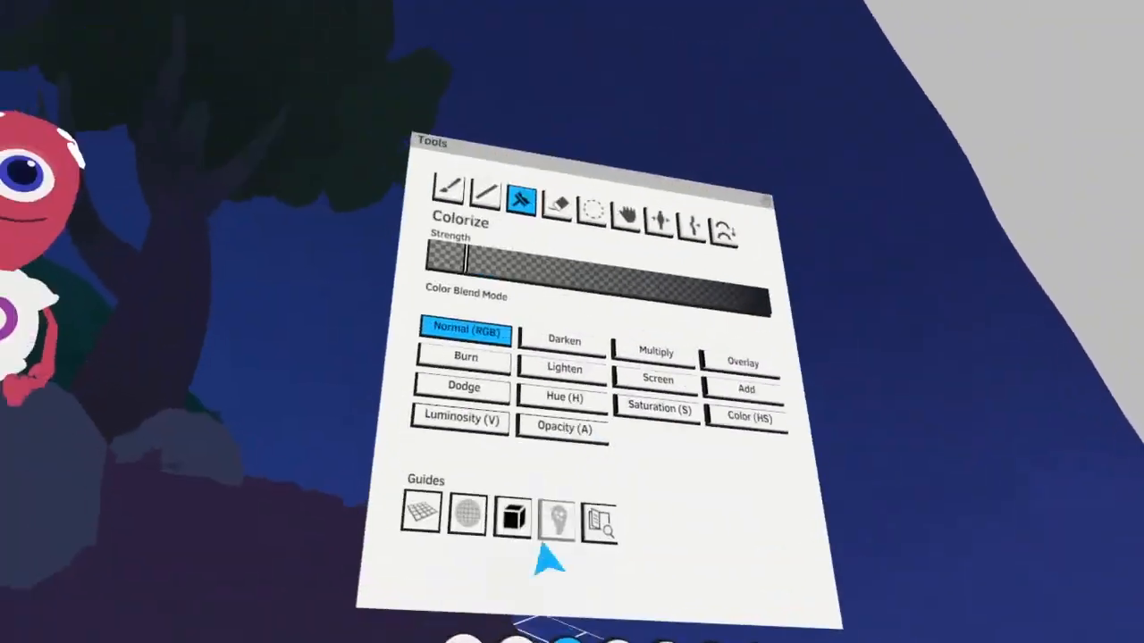
{"action": "left_click", "coordinate": [448, 189]}
{"action": "left_click", "coordinate": [560, 525]}
{"action": "left_click", "coordinate": [733, 217]}
{"action": "left_click", "coordinate": [680, 327]}
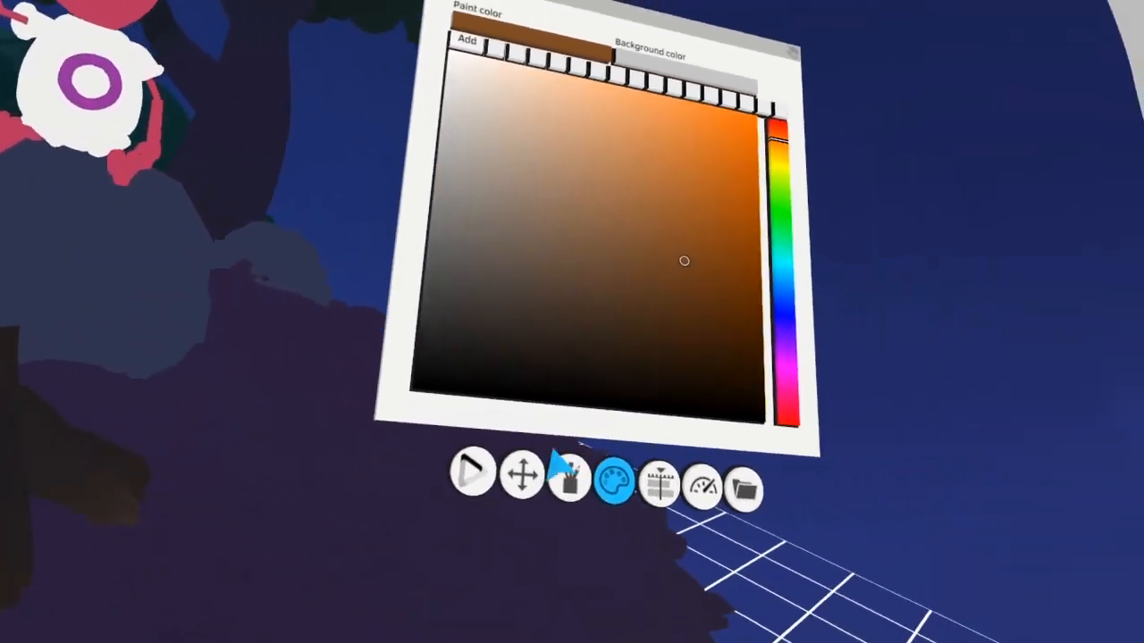
{"action": "left_click", "coordinate": [569, 476]}
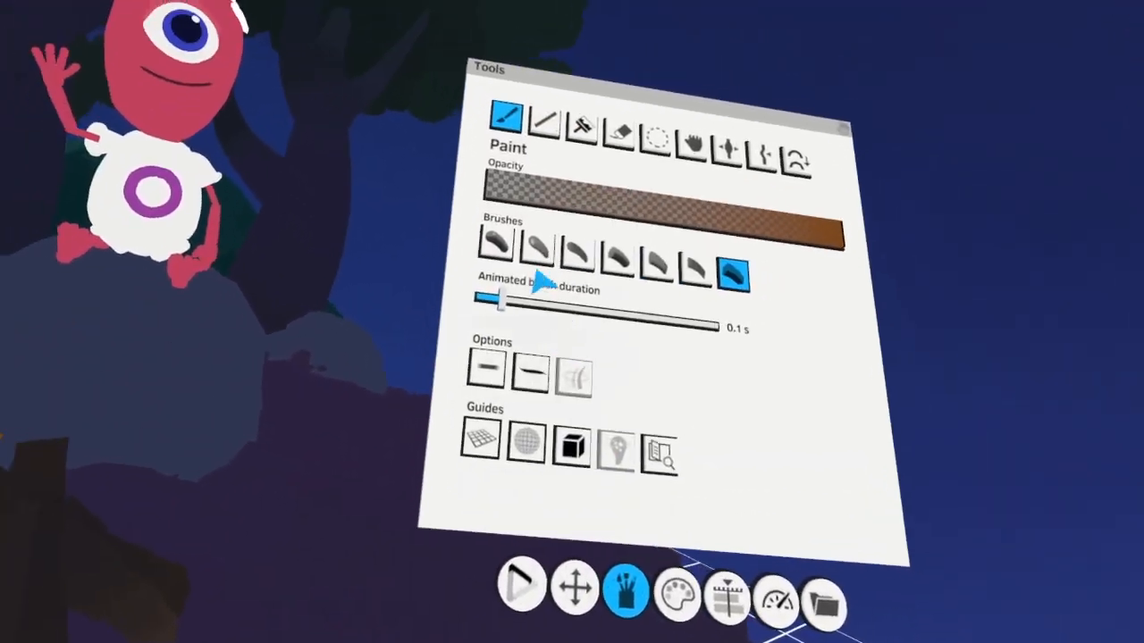
{"action": "left_click", "coordinate": [496, 248]}
{"action": "left_click_drag", "start_coordinate": [379, 411], "coordinate": [458, 375]}
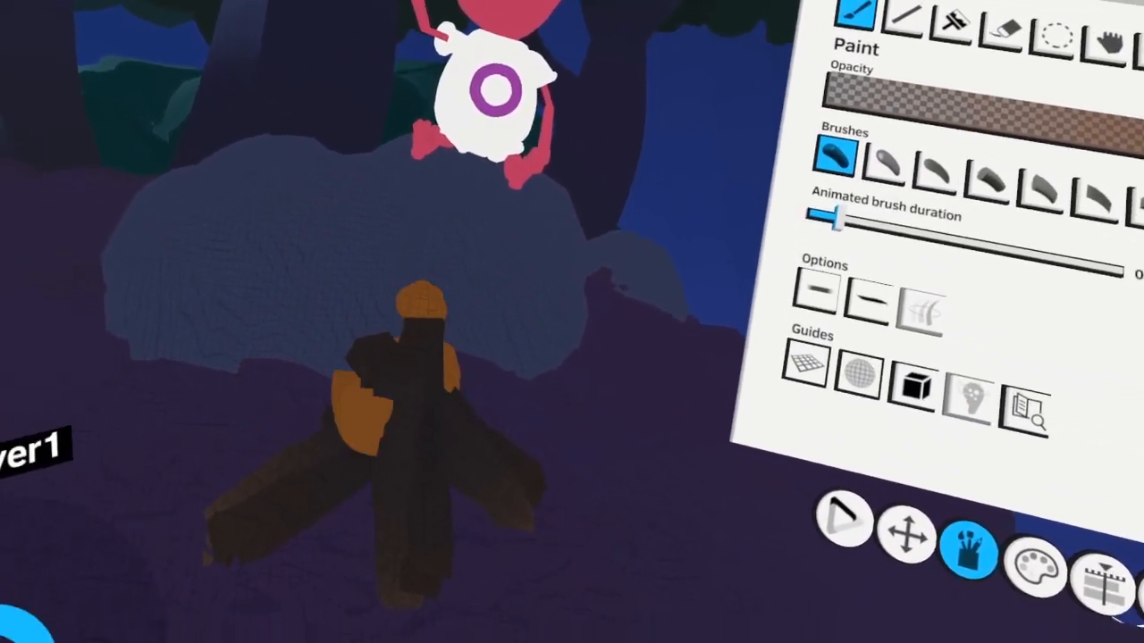
{"action": "left_click_drag", "start_coordinate": [421, 300], "coordinate": [390, 427]}
{"action": "left_click_drag", "start_coordinate": [402, 356], "coordinate": [393, 304]}
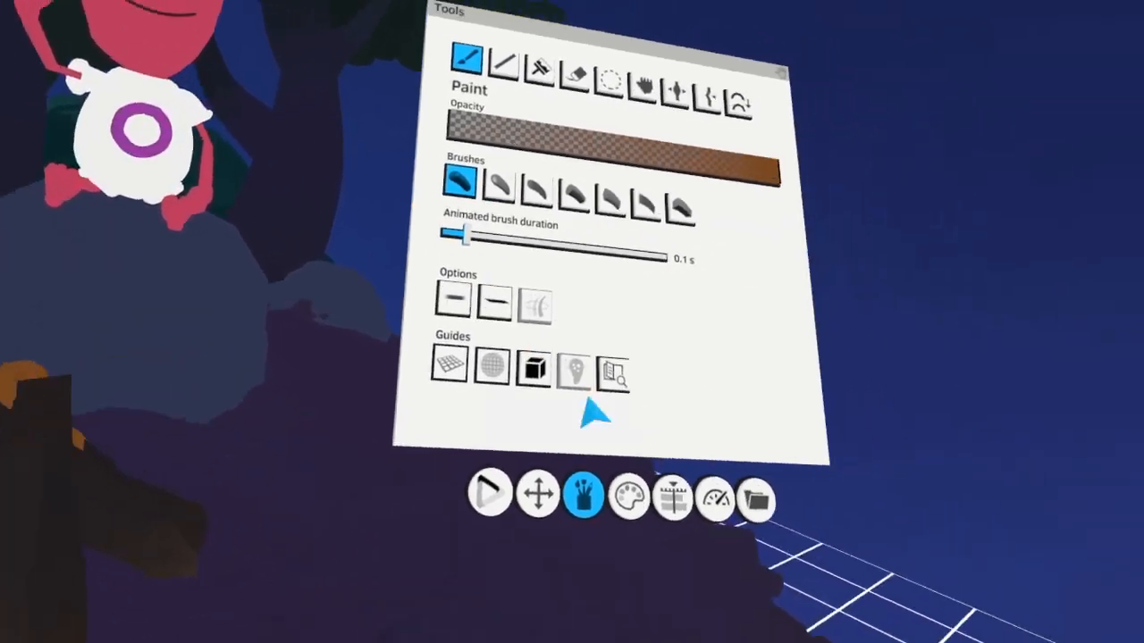
Set the paint color to a bright yellow and paint small flame shapes above the campfire logs
{"action": "left_click", "coordinate": [629, 496]}
{"action": "left_click", "coordinate": [648, 309]}
{"action": "left_click", "coordinate": [586, 288]}
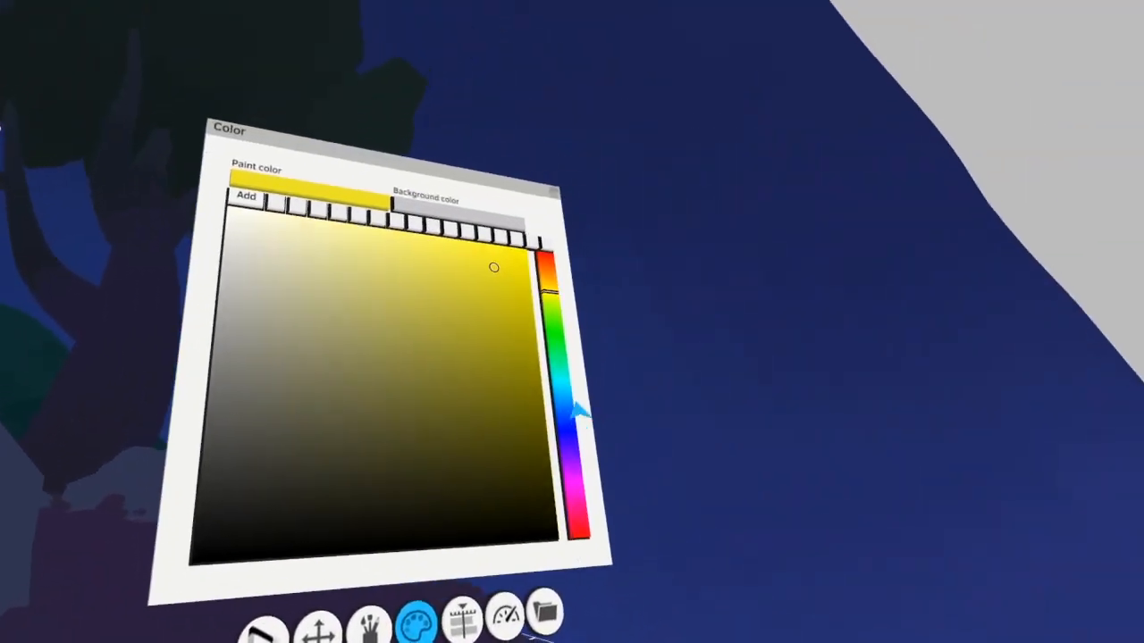
Set the paint color to a bright red-orange and paint a small flame at the base of the campfire logs
{"action": "left_click", "coordinate": [611, 300]}
{"action": "left_click", "coordinate": [529, 295]}
{"action": "mouse_move", "coordinate": [474, 332]}
{"action": "left_mouse_down"}
{"action": "mouse_move", "coordinate": [448, 324]}
{"action": "mouse_move", "coordinate": [404, 501]}
{"action": "mouse_move", "coordinate": [460, 384]}
{"action": "left_mouse_up"}
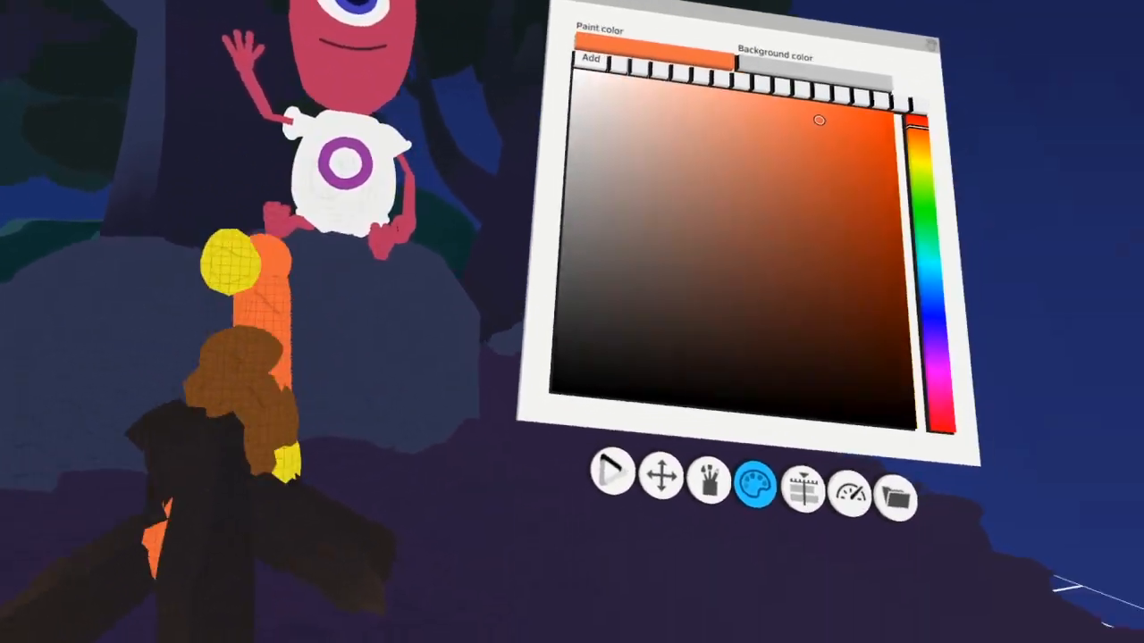
Colorize the lower campfire flames with the bright orange in Normal (RGB) mode at an increased strength
{"action": "left_click", "coordinate": [549, 559]}
{"action": "left_click", "coordinate": [533, 217]}
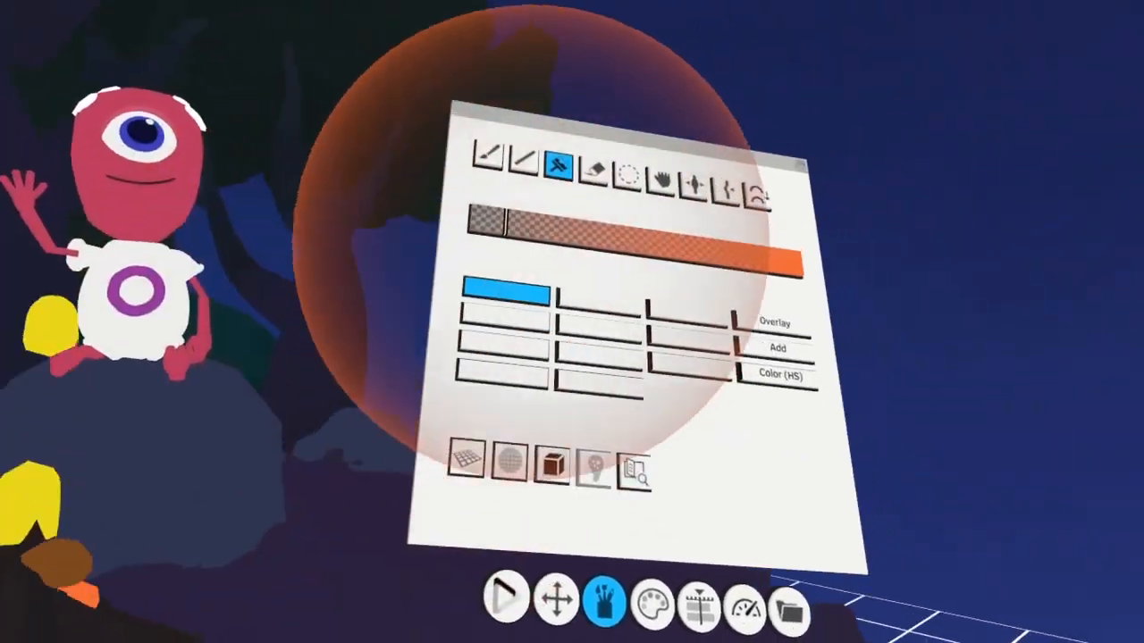
{"action": "left_click", "coordinate": [538, 232]}
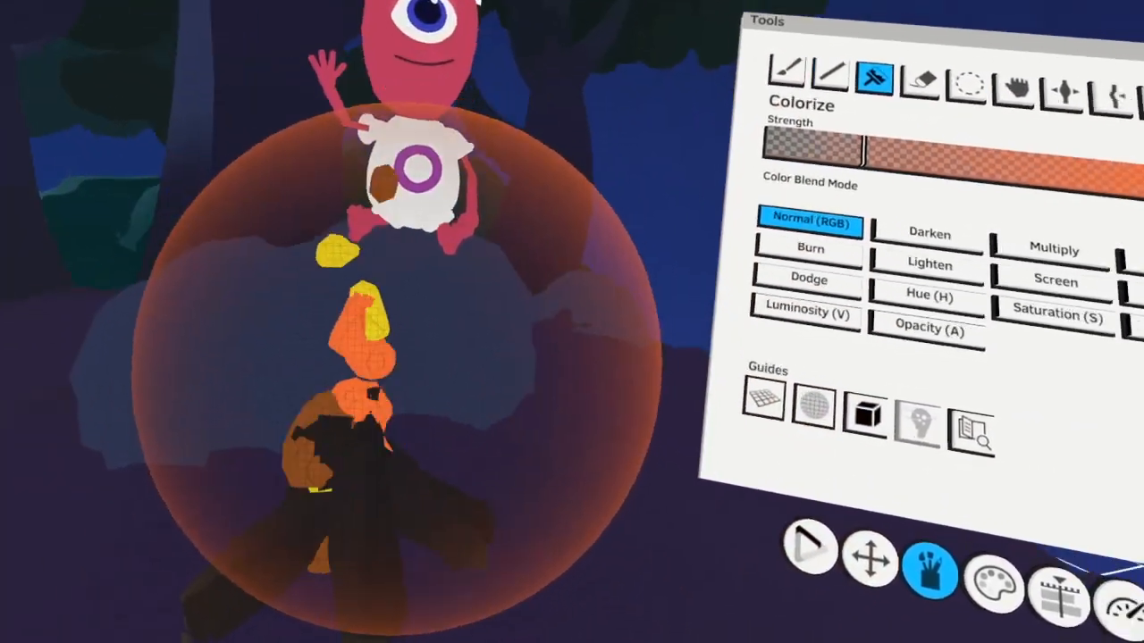
{"action": "left_click_drag", "start_coordinate": [909, 128], "coordinate": [1019, 137]}
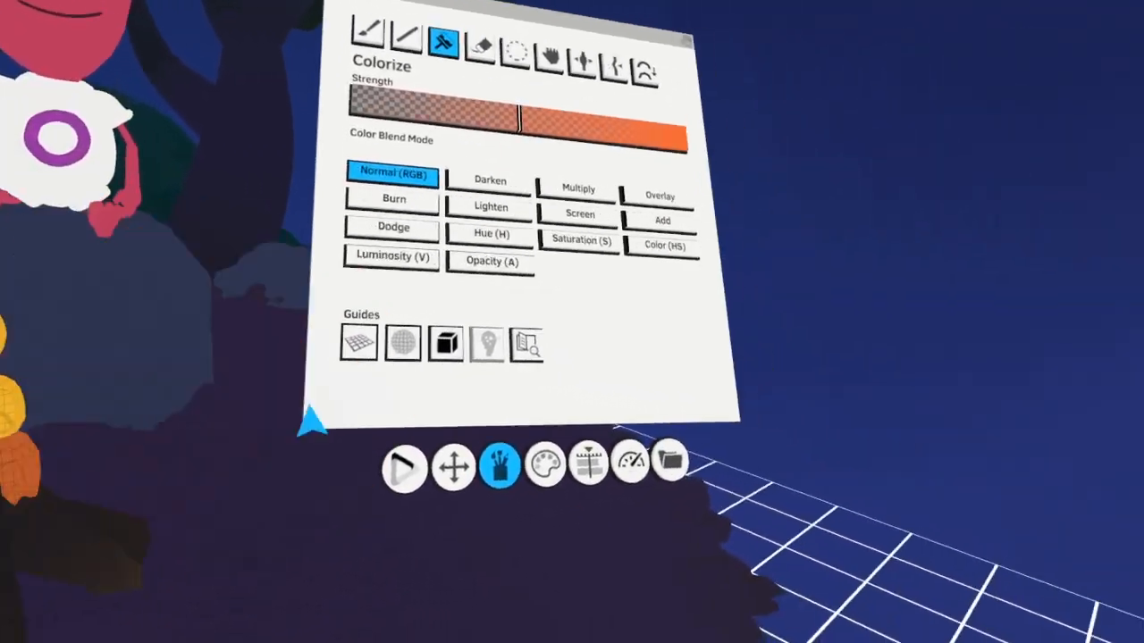
Set the paint color to a light amber yellow and colorize the upper flames, switching the color blend mode to Dodge
{"action": "left_click", "coordinate": [506, 611]}
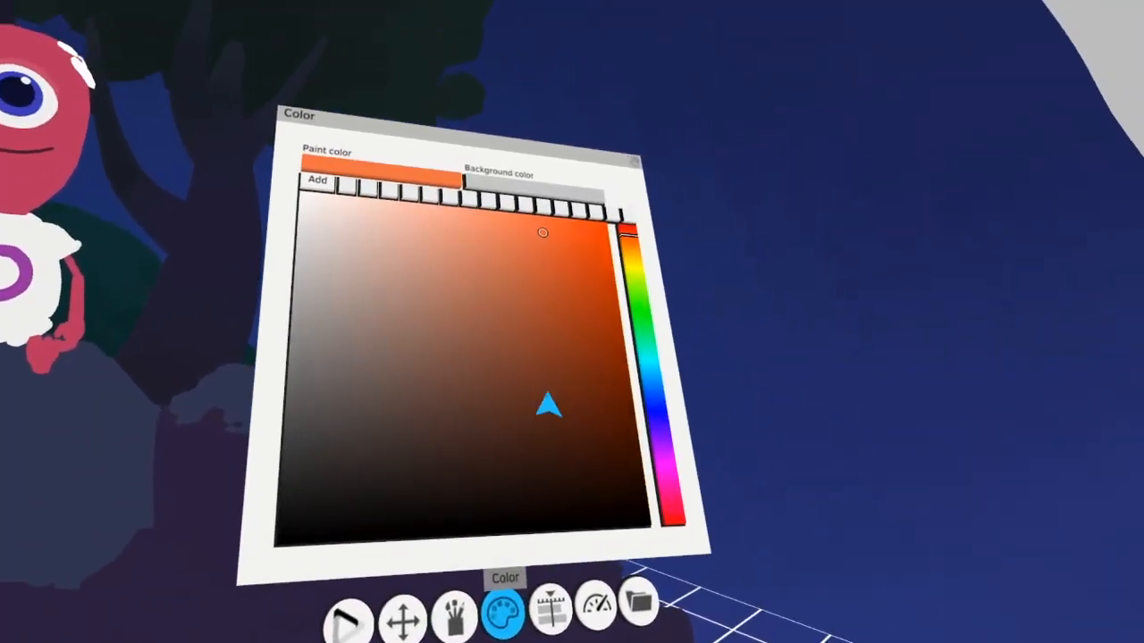
{"action": "left_click", "coordinate": [577, 271]}
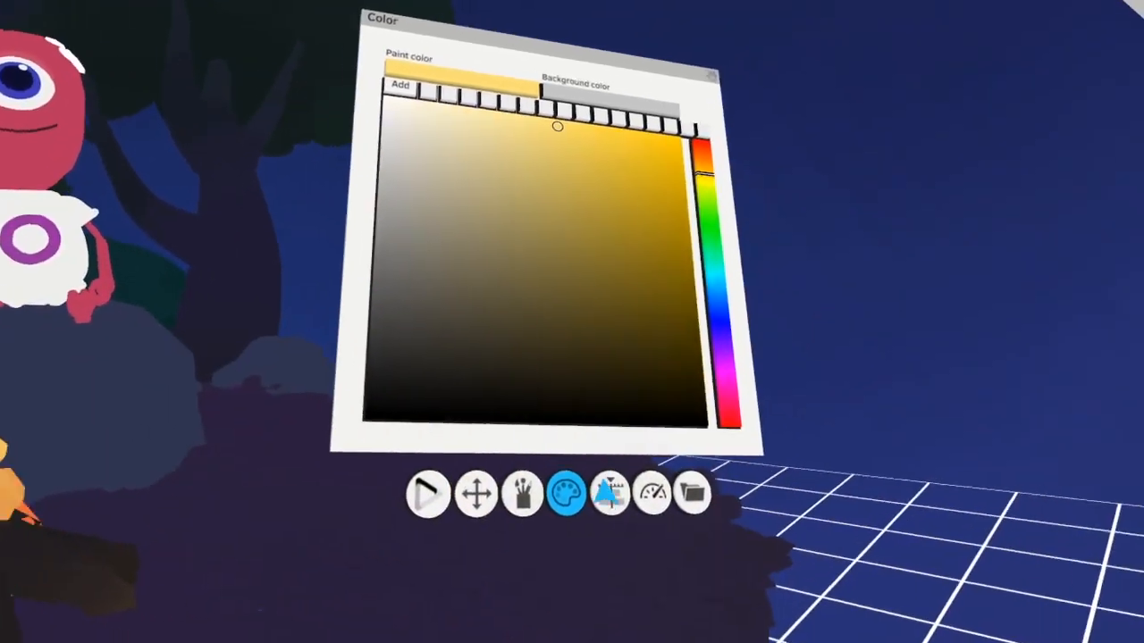
{"action": "left_click", "coordinate": [610, 597]}
{"action": "left_click", "coordinate": [603, 363]}
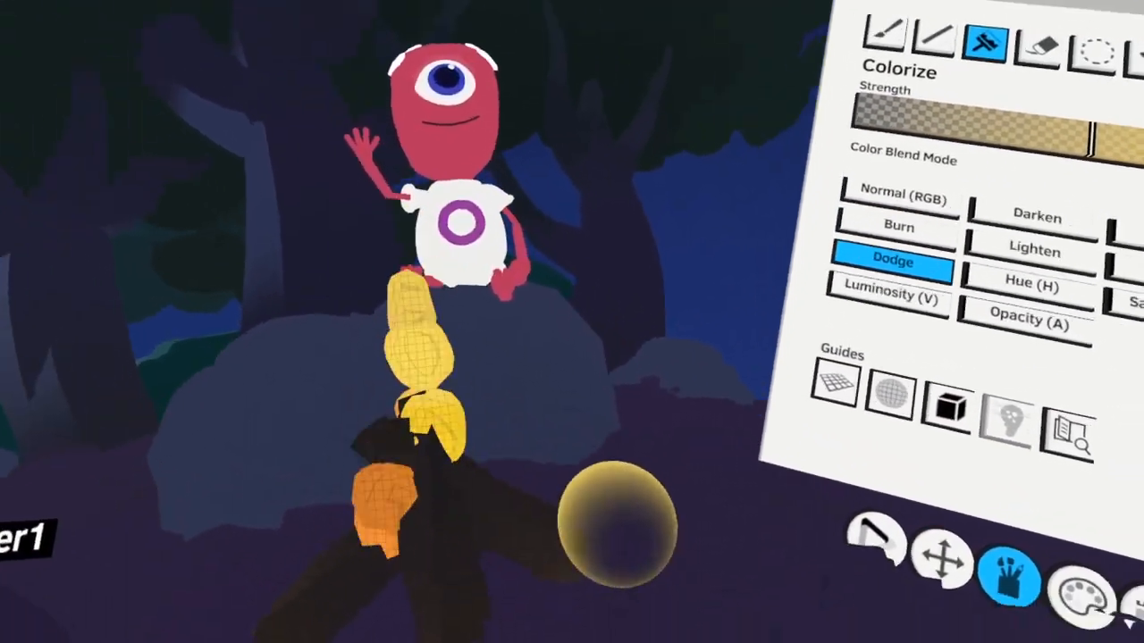
Select the flame strokes with the Selection tool, with selecting in all visible unlocked layers turned off
{"action": "left_click", "coordinate": [1063, 60]}
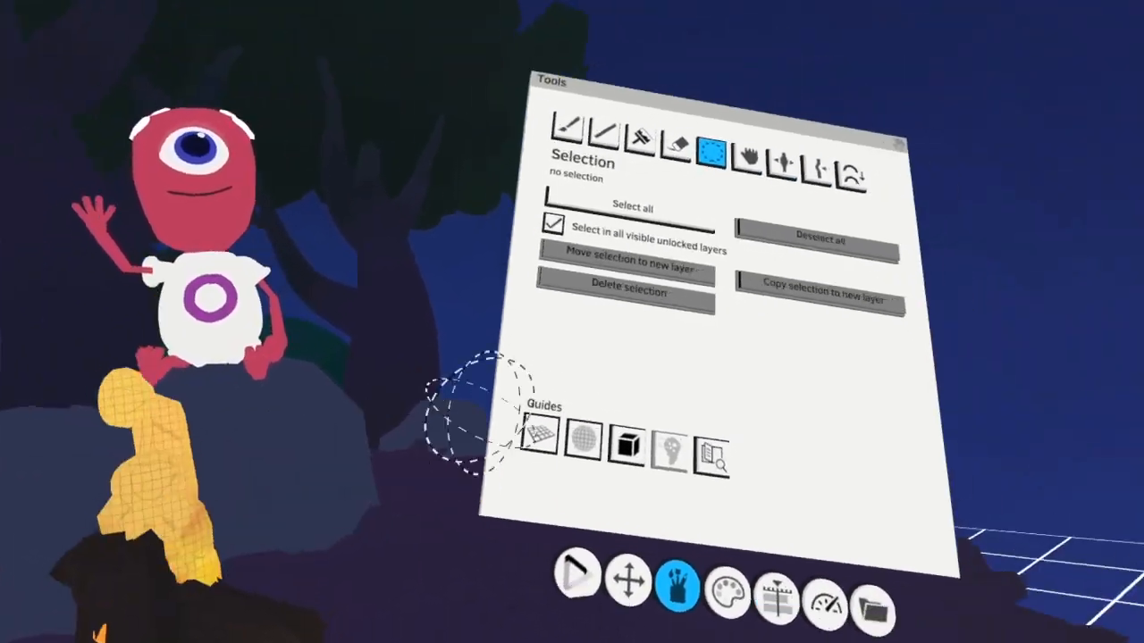
{"action": "left_click", "coordinate": [643, 199]}
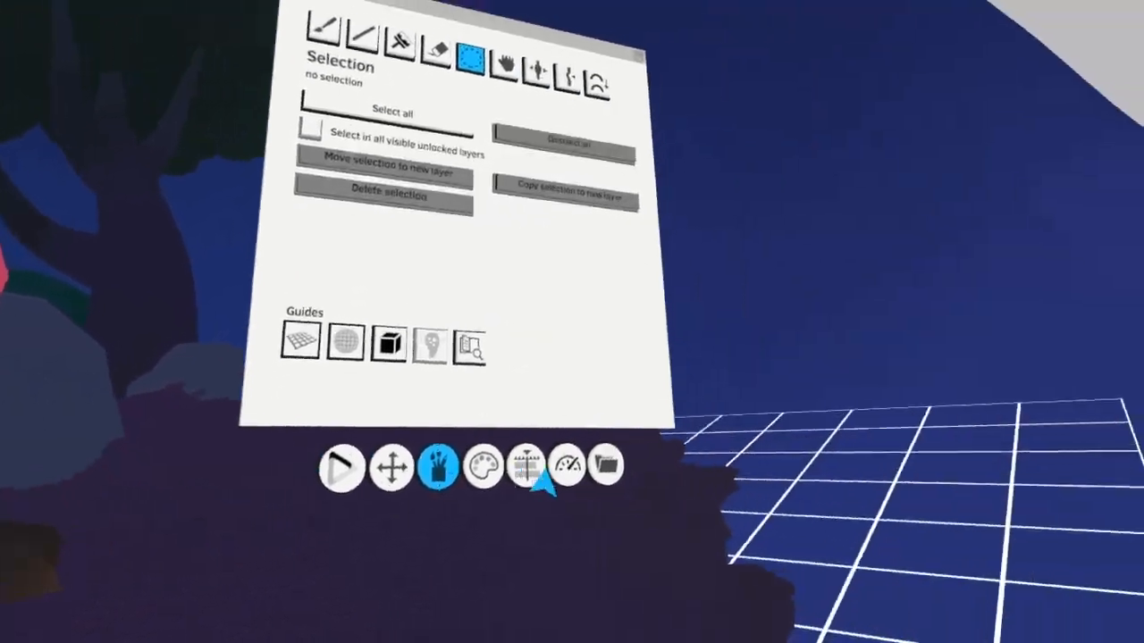
Make the campfire log layer active and colorize the logs around the flames with a warm glow in Dodge mode
{"action": "left_click", "coordinate": [527, 467]}
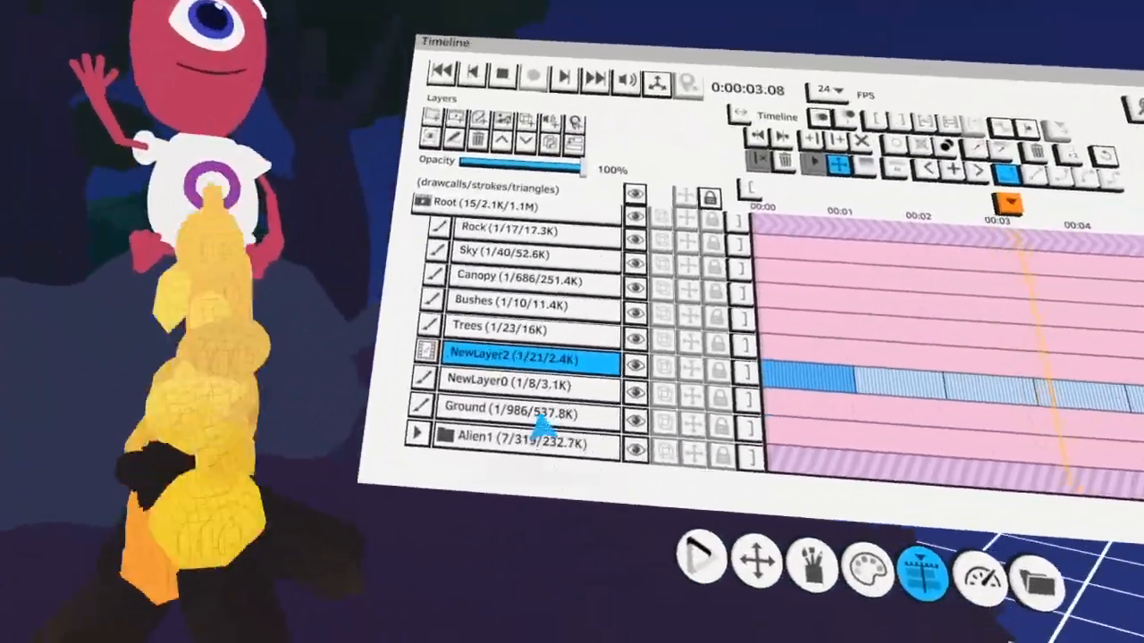
{"action": "left_click", "coordinate": [571, 385]}
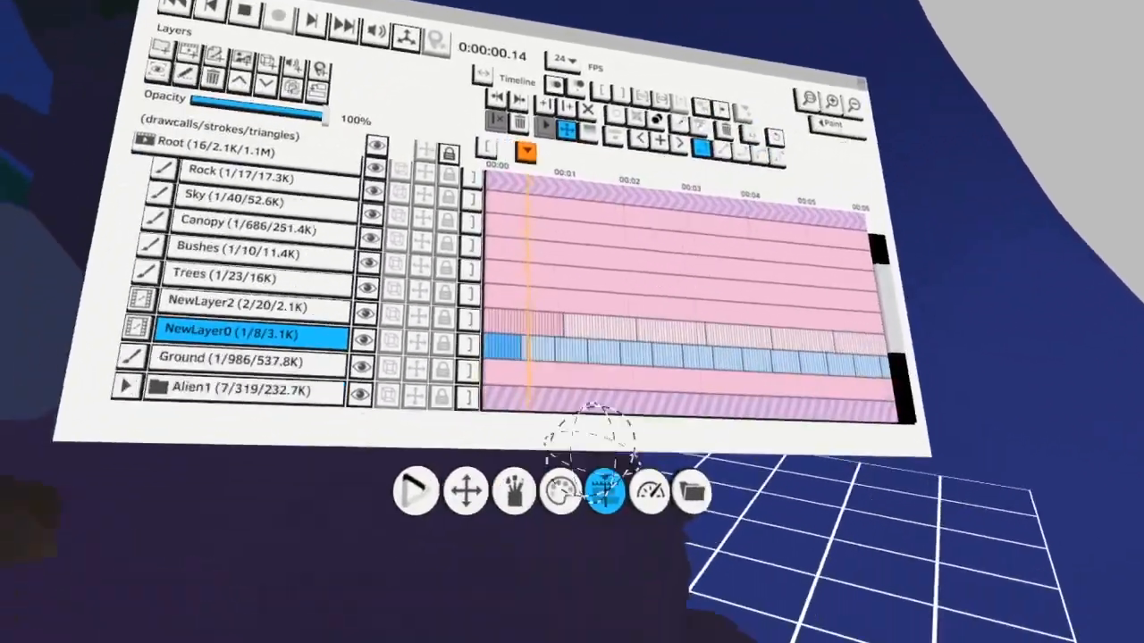
{"action": "left_click", "coordinate": [557, 536]}
{"action": "left_click", "coordinate": [621, 180]}
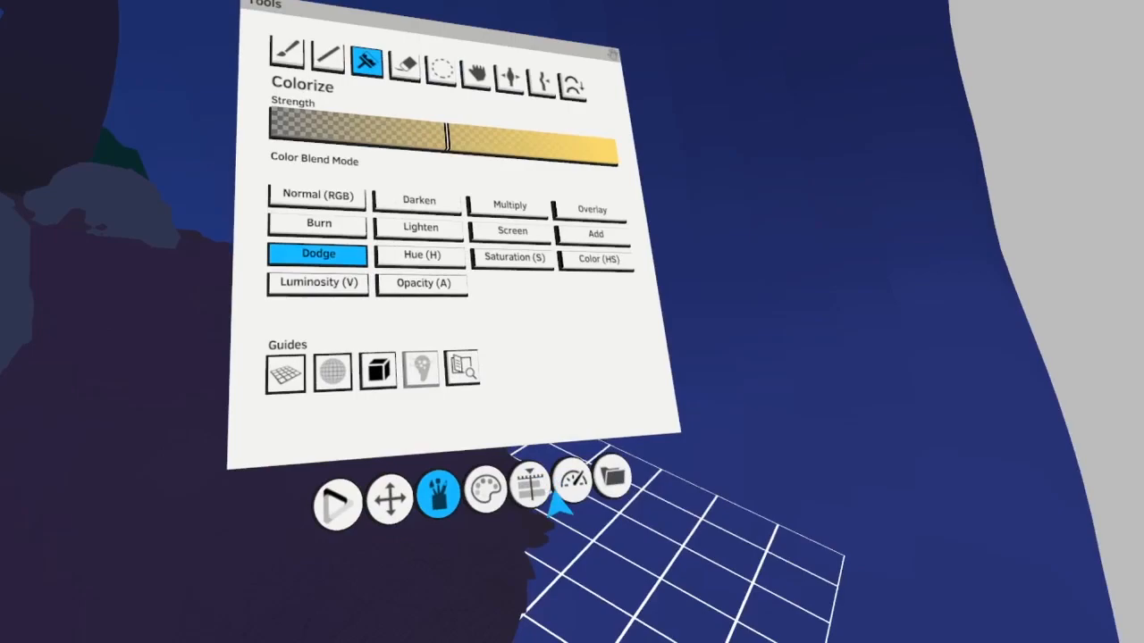
Separate the Ground strokes around the campfire into a new layer, loop its short run of frames, and play the animation
{"action": "left_click", "coordinate": [539, 490]}
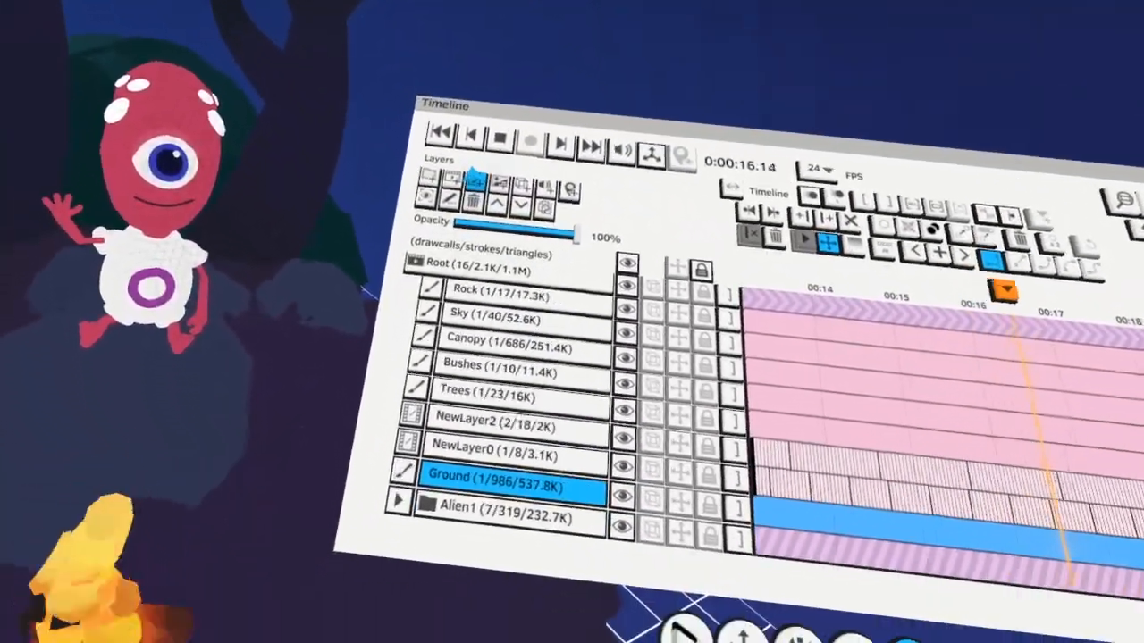
{"action": "left_click", "coordinate": [476, 179]}
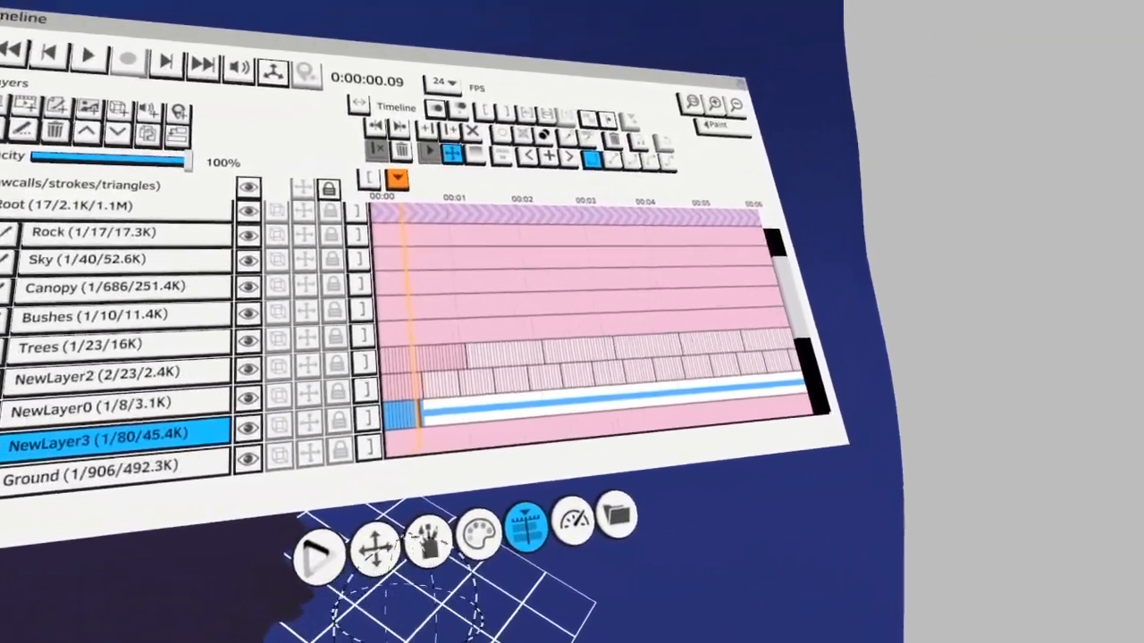
{"action": "left_click", "coordinate": [663, 142]}
{"action": "key", "text": "space"}
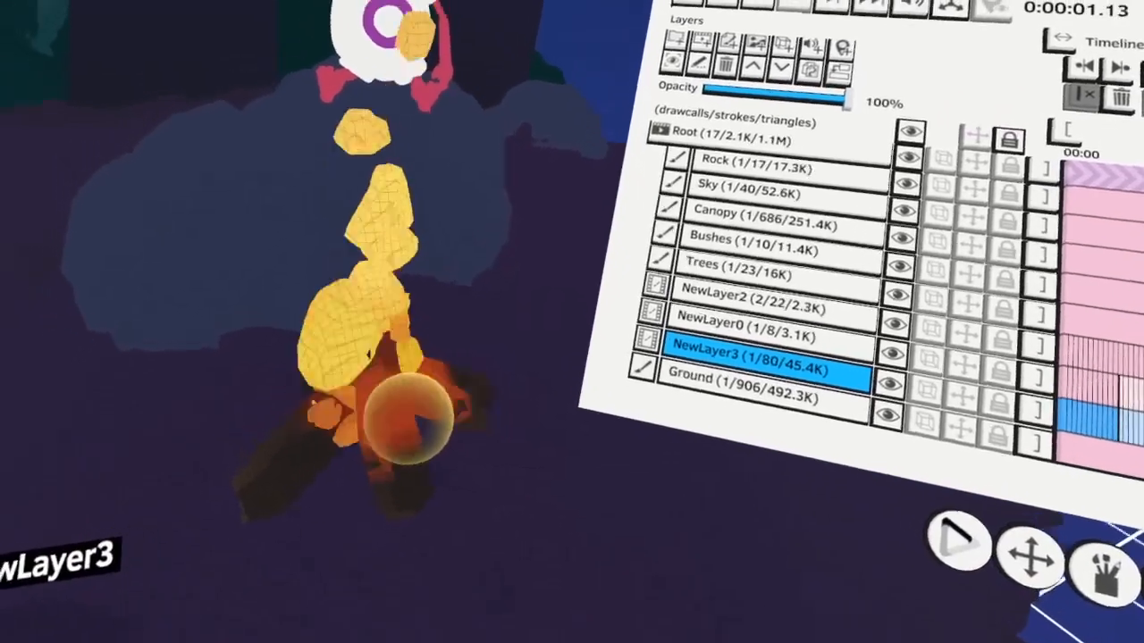
Colorize the ground around the campfire with a soft peach orange in Dodge mode at low strength
{"action": "left_click", "coordinate": [725, 474]}
{"action": "left_click_drag", "start_coordinate": [569, 178], "coordinate": [499, 182]}
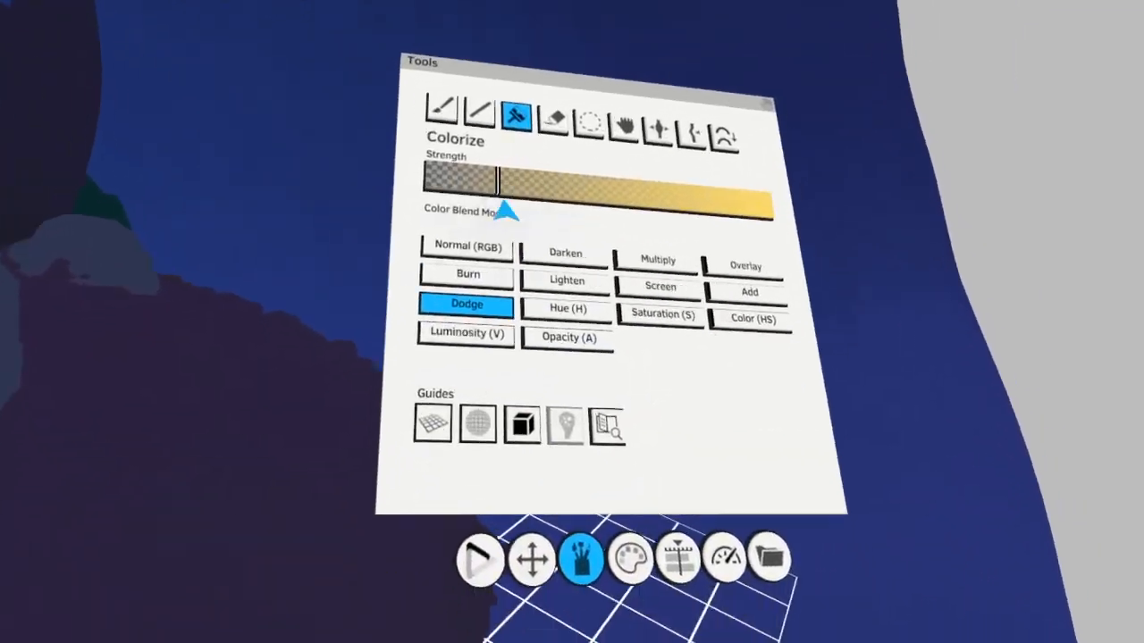
{"action": "left_click", "coordinate": [538, 550]}
{"action": "left_click", "coordinate": [624, 240]}
{"action": "left_click", "coordinate": [488, 284]}
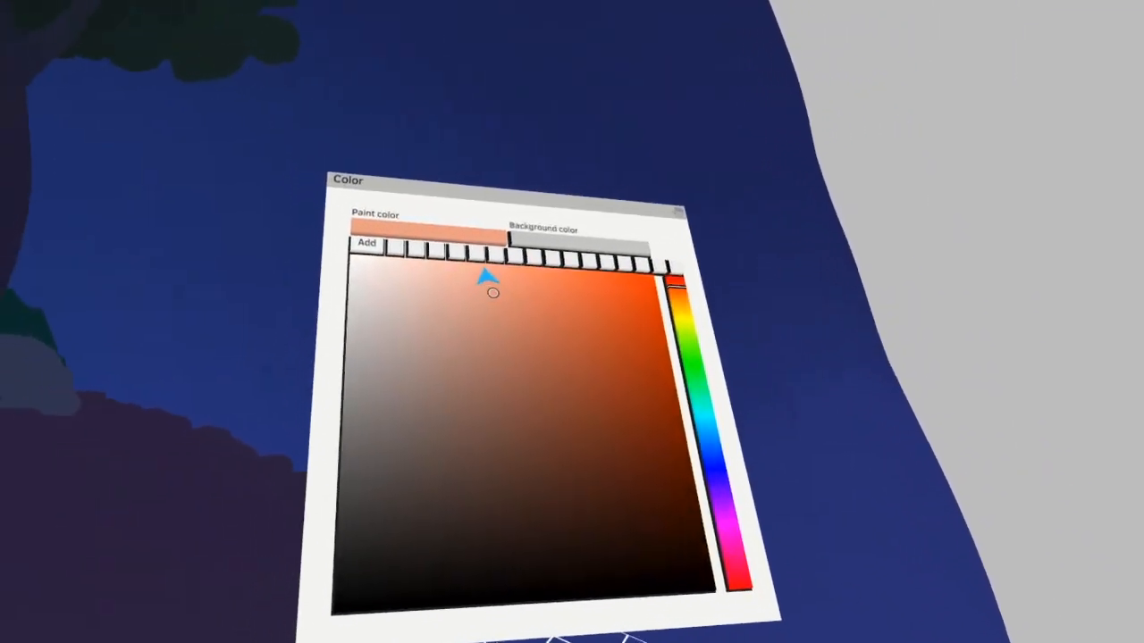
{"action": "left_click", "coordinate": [524, 592]}
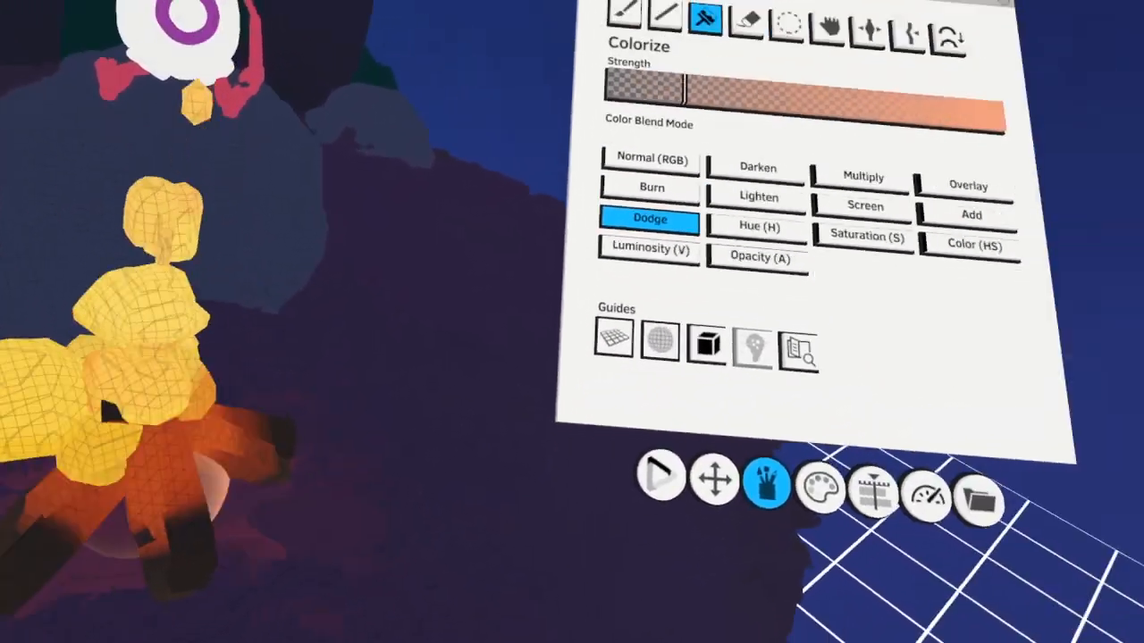
Set the paint color to a warm amber and colorize the ground near the logs in Normal (RGB) mode
{"action": "left_click", "coordinate": [1047, 462]}
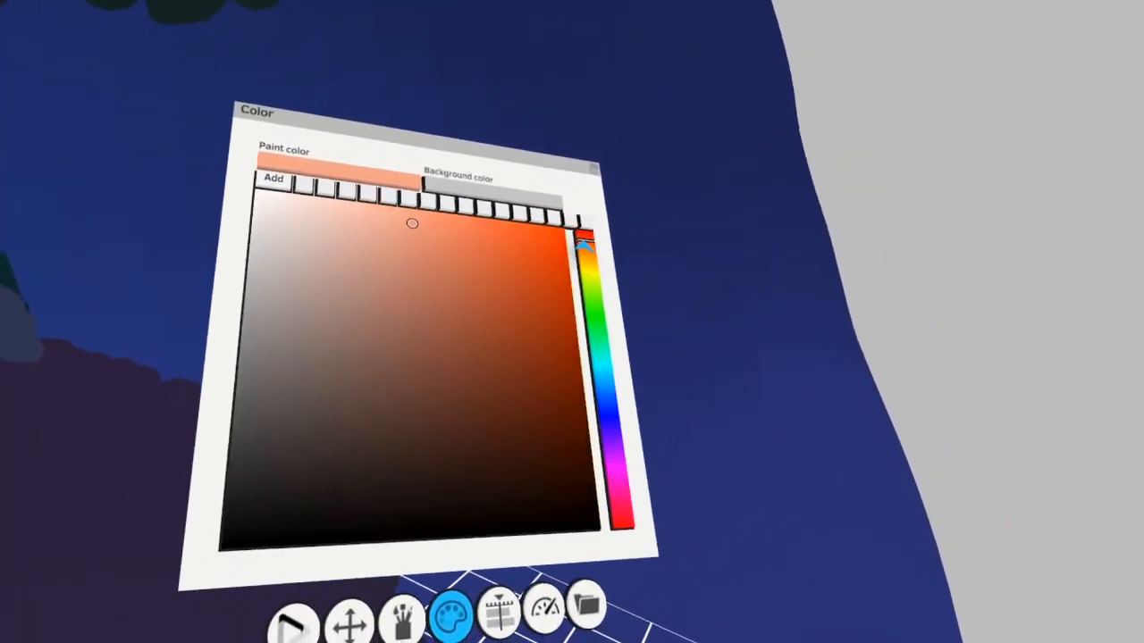
{"action": "left_click_drag", "start_coordinate": [584, 243], "coordinate": [586, 265]}
{"action": "left_click", "coordinate": [458, 253]}
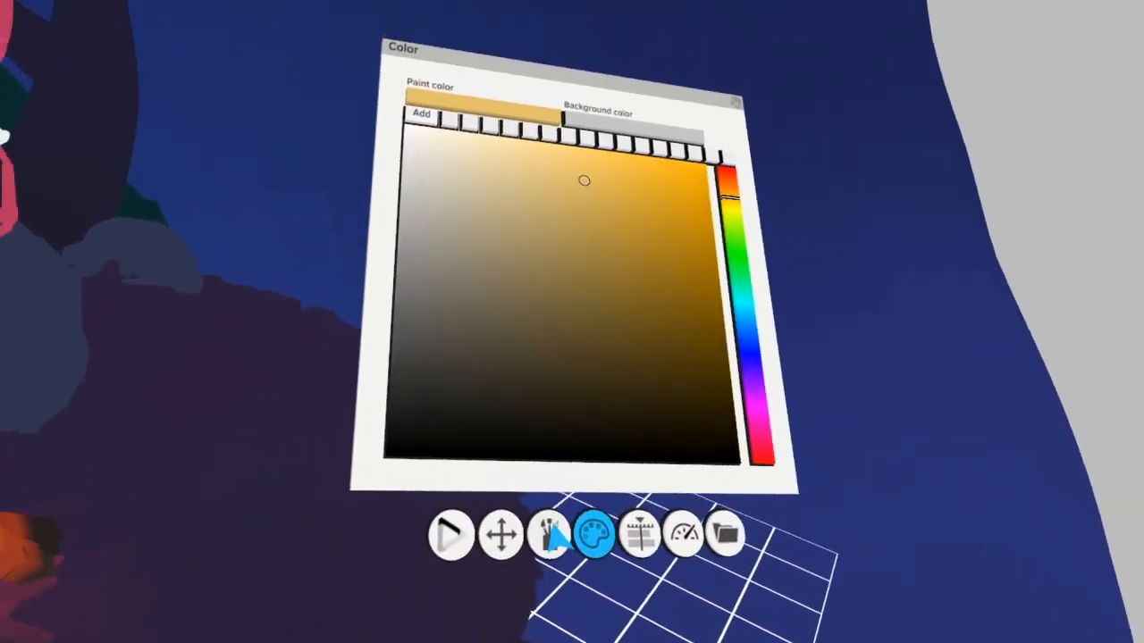
{"action": "left_click", "coordinate": [597, 243]}
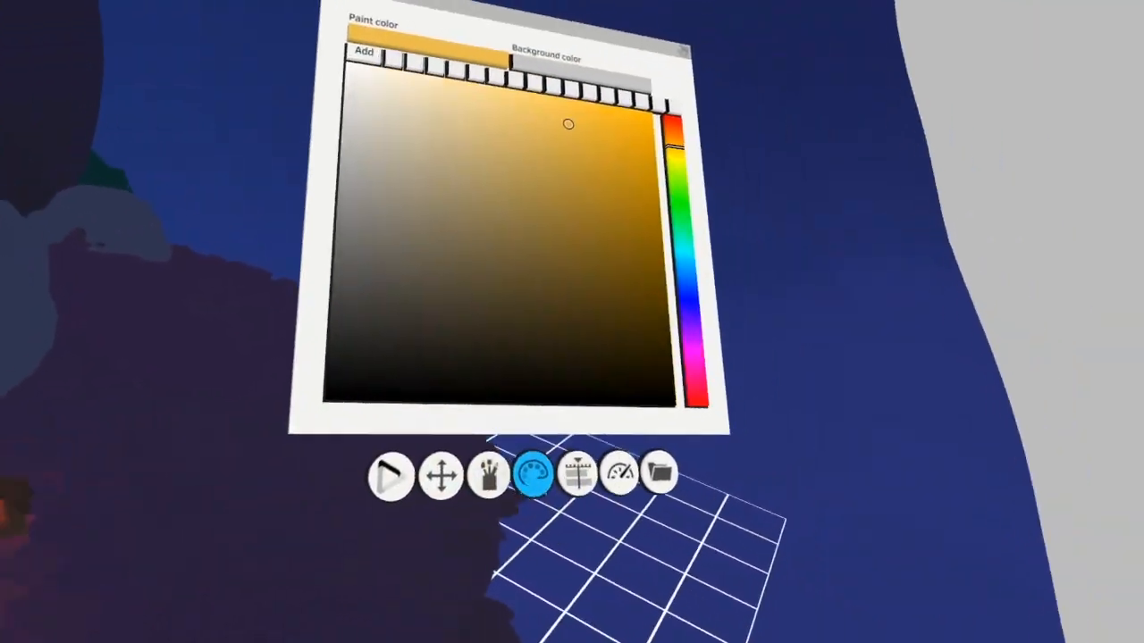
{"action": "left_click", "coordinate": [488, 474]}
{"action": "left_click", "coordinate": [456, 258]}
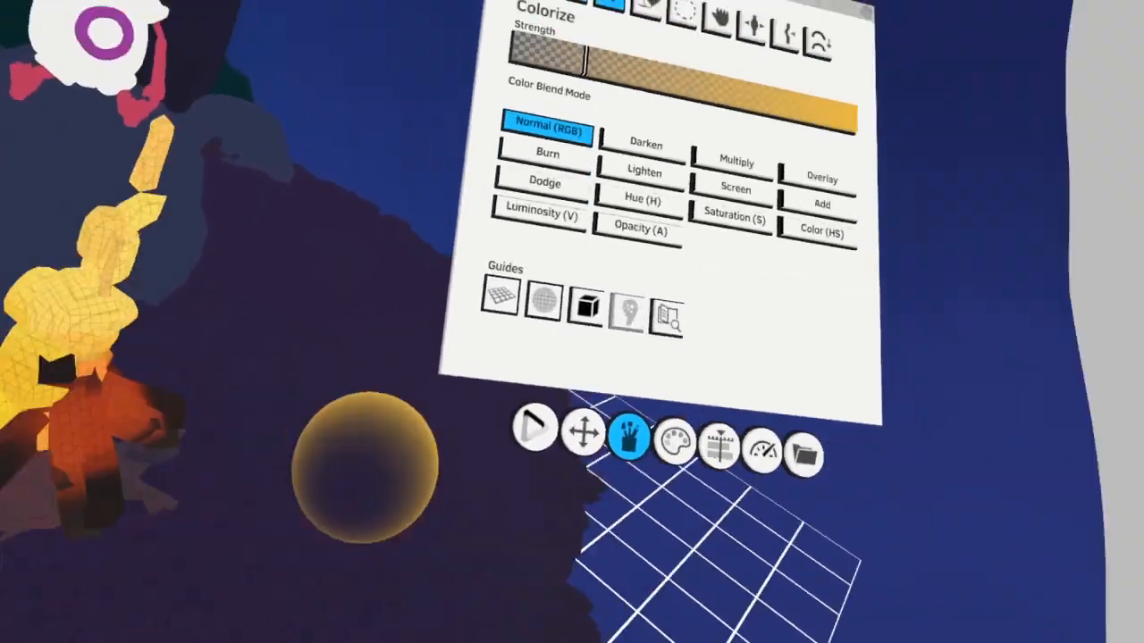
Vary the firelight on the ground across the frames with red-orange and soft orange, and play back the glow
{"action": "left_click", "coordinate": [482, 587]}
{"action": "left_click", "coordinate": [598, 261]}
{"action": "left_click", "coordinate": [543, 268]}
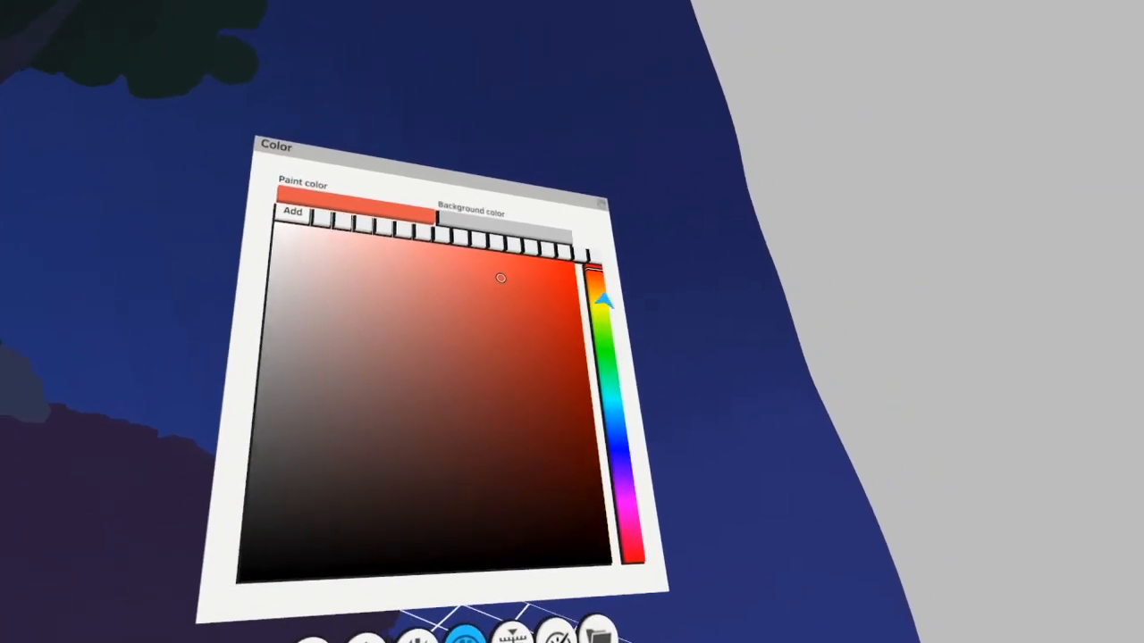
{"action": "left_click", "coordinate": [605, 299]}
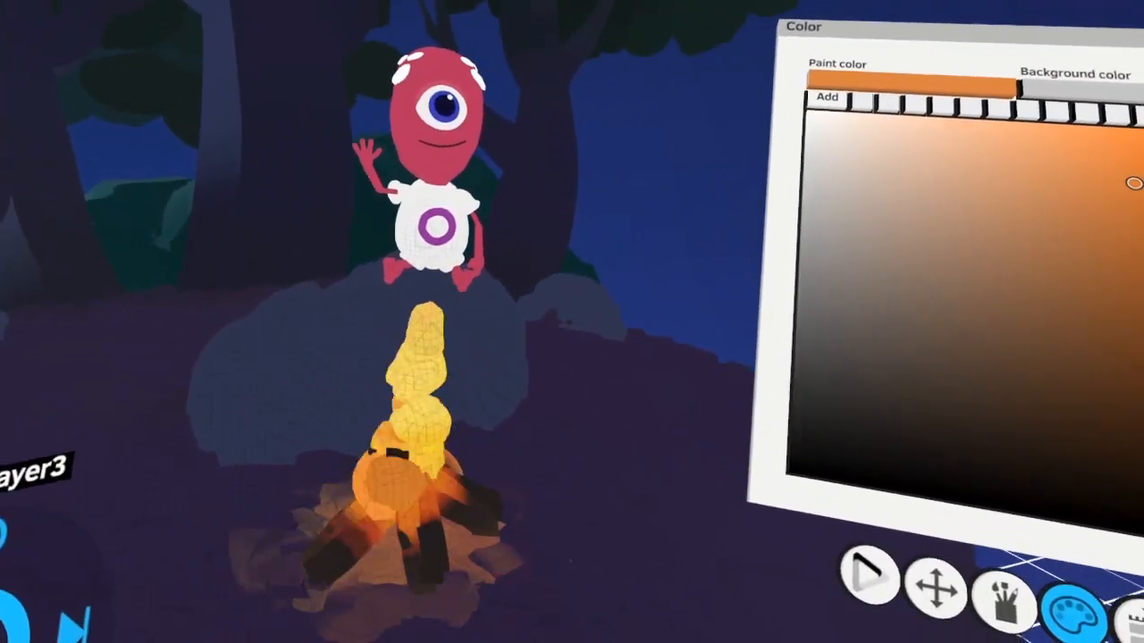
{"action": "left_click", "coordinate": [101, 579]}
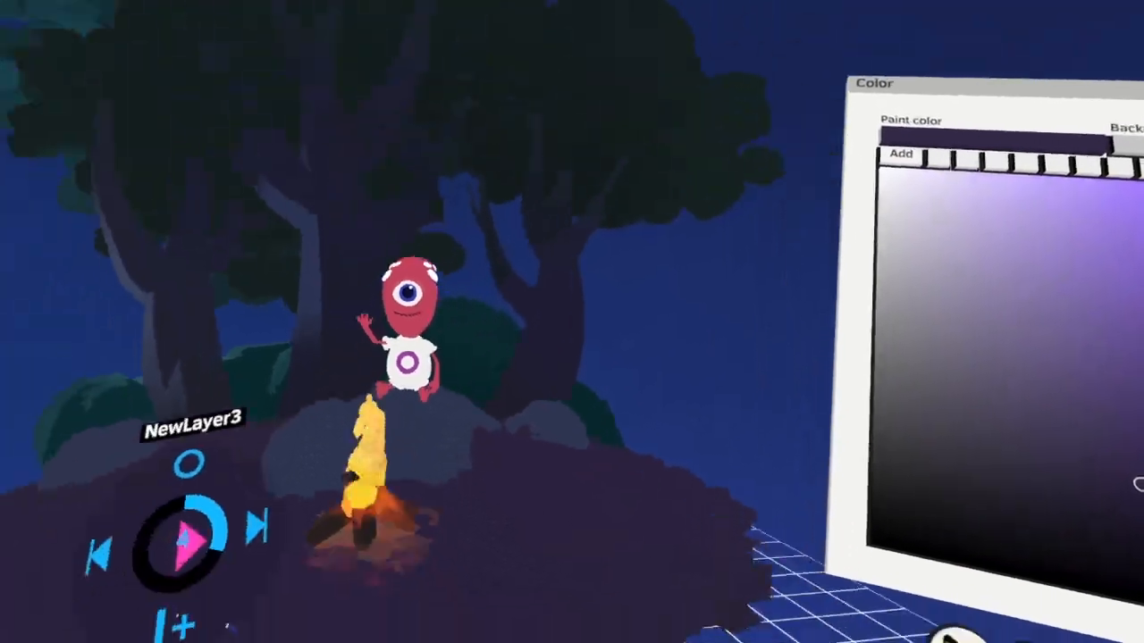
Duplicate the rock strokes on the Rock layer and place the copy behind the alien
{"action": "left_click", "coordinate": [665, 466]}
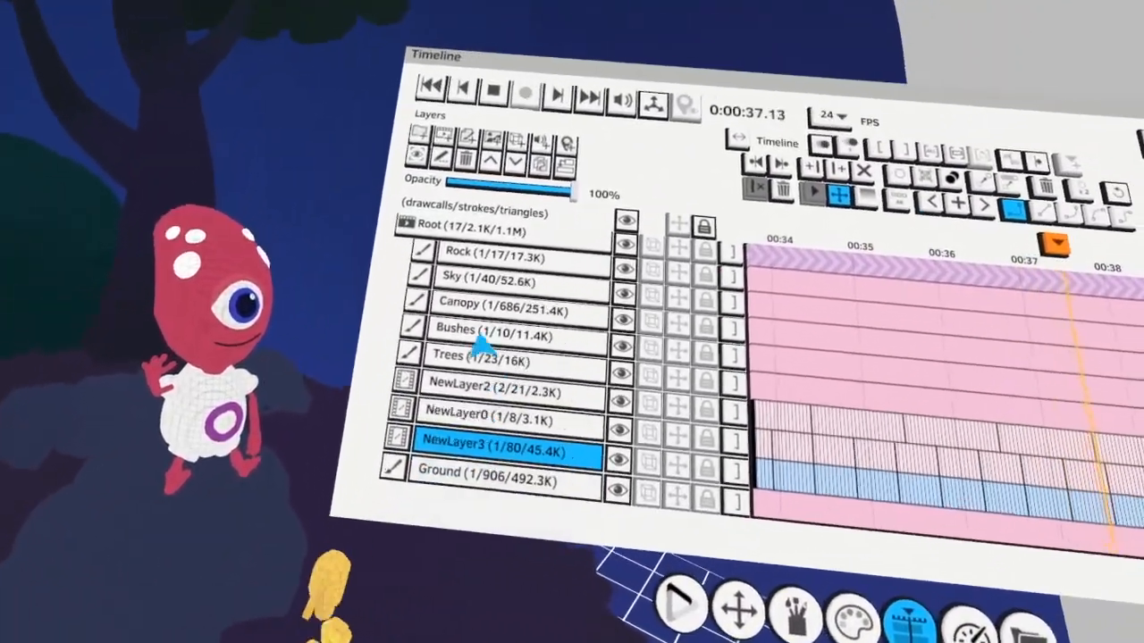
{"action": "left_click", "coordinate": [491, 257]}
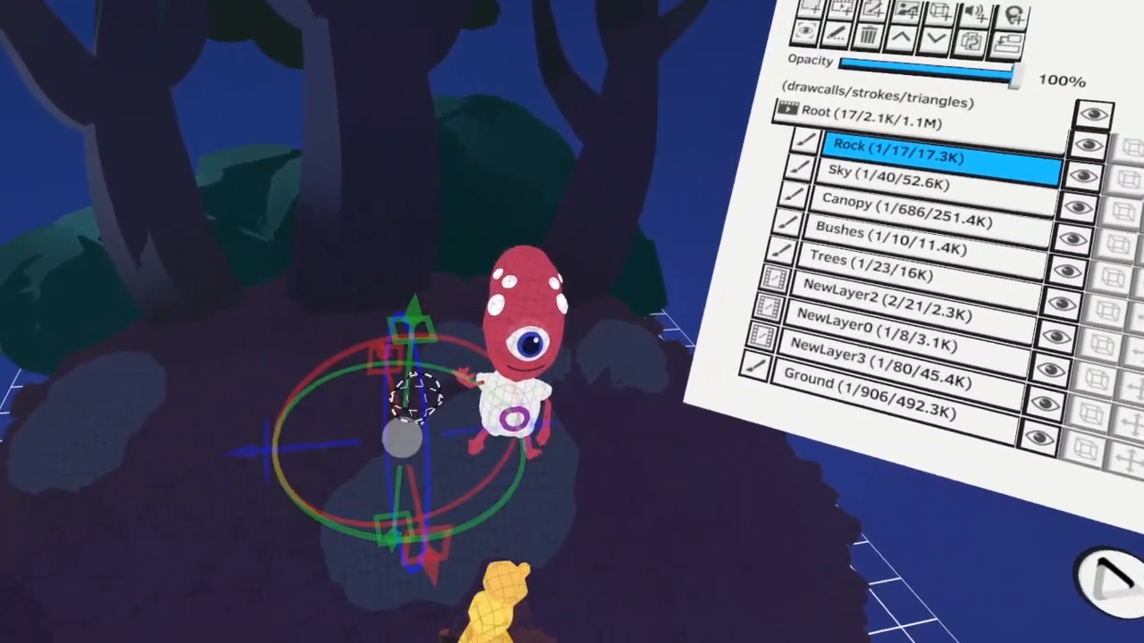
{"action": "key", "text": "ctrl+d"}
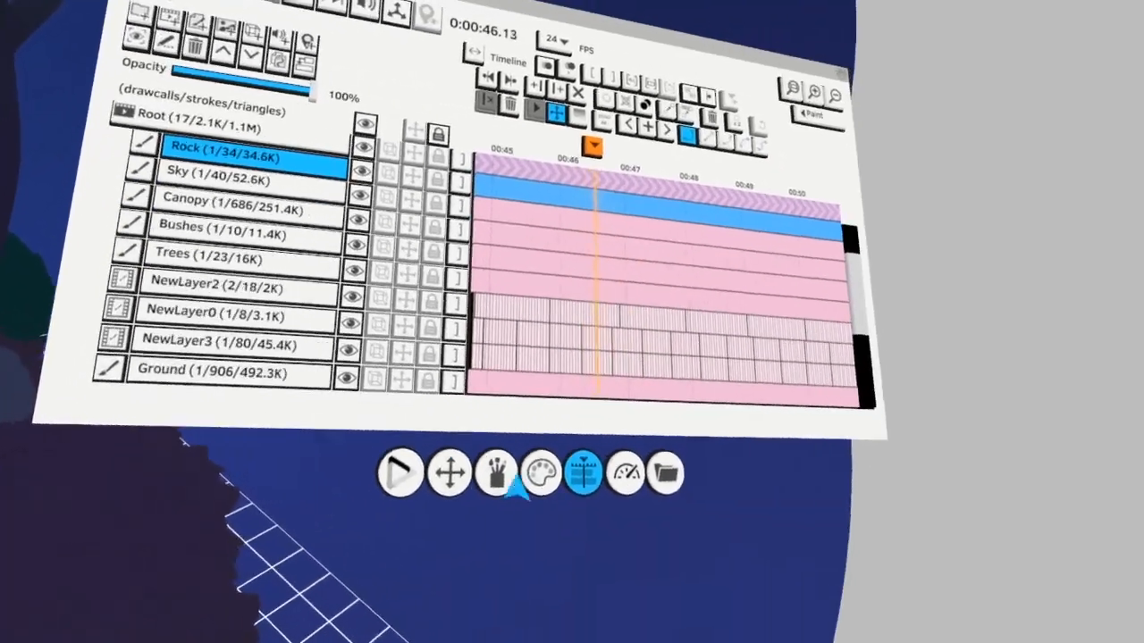
Set the paint color to a moonlight blue and colorize highlights onto the upper faces of the rocks
{"action": "left_click", "coordinate": [532, 606]}
{"action": "left_click", "coordinate": [474, 215]}
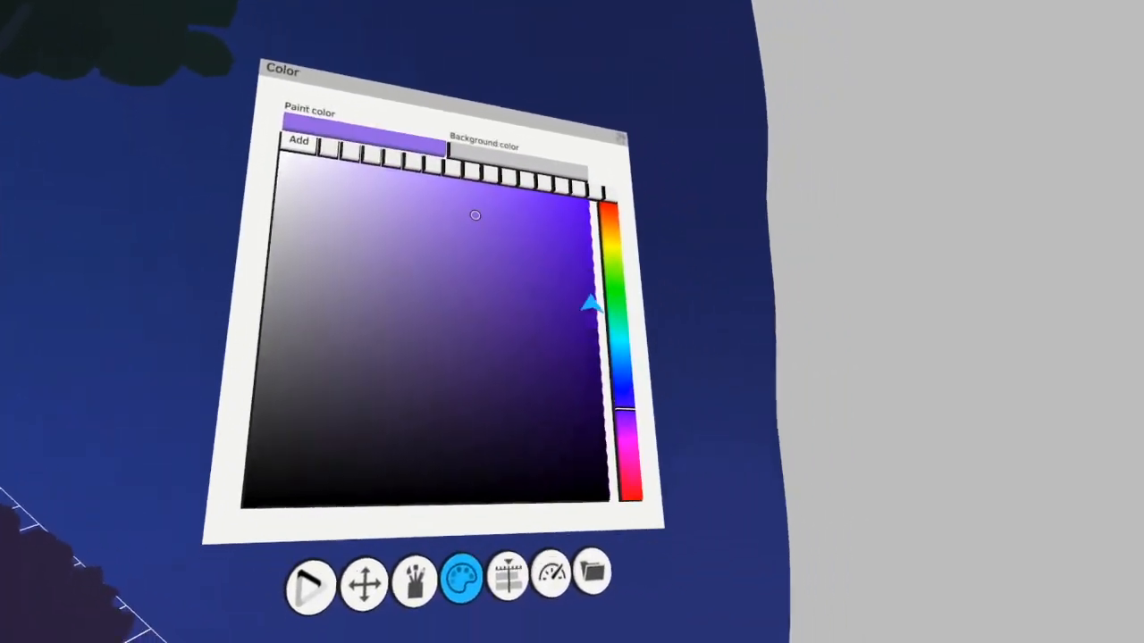
{"action": "left_click", "coordinate": [631, 365]}
{"action": "left_click", "coordinate": [566, 600]}
{"action": "left_click", "coordinate": [556, 183]}
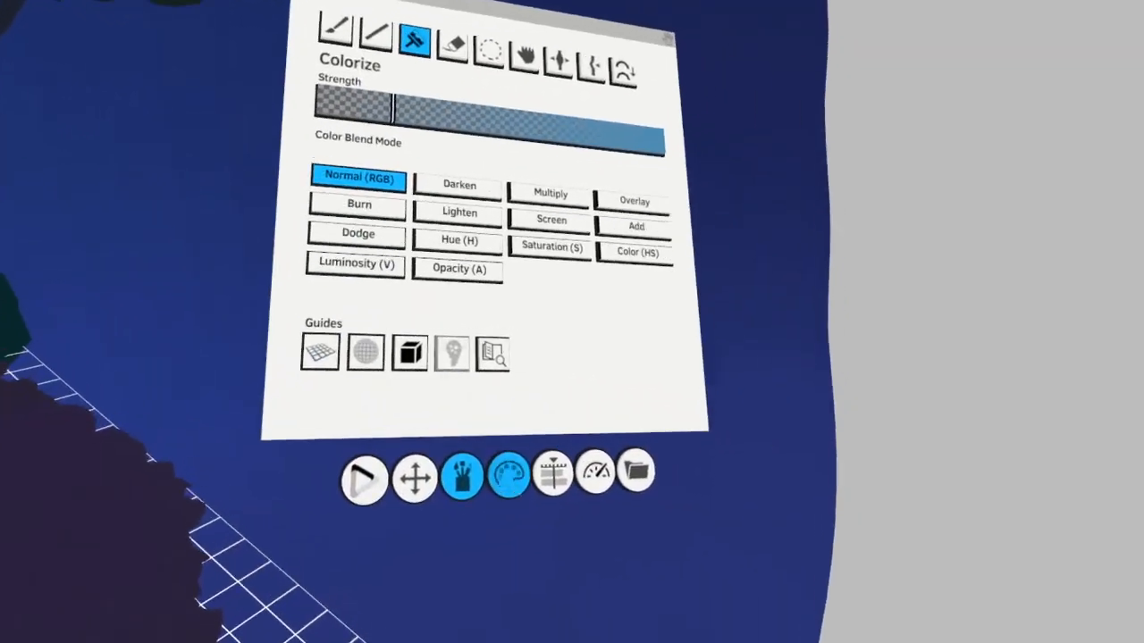
{"action": "left_click", "coordinate": [435, 518]}
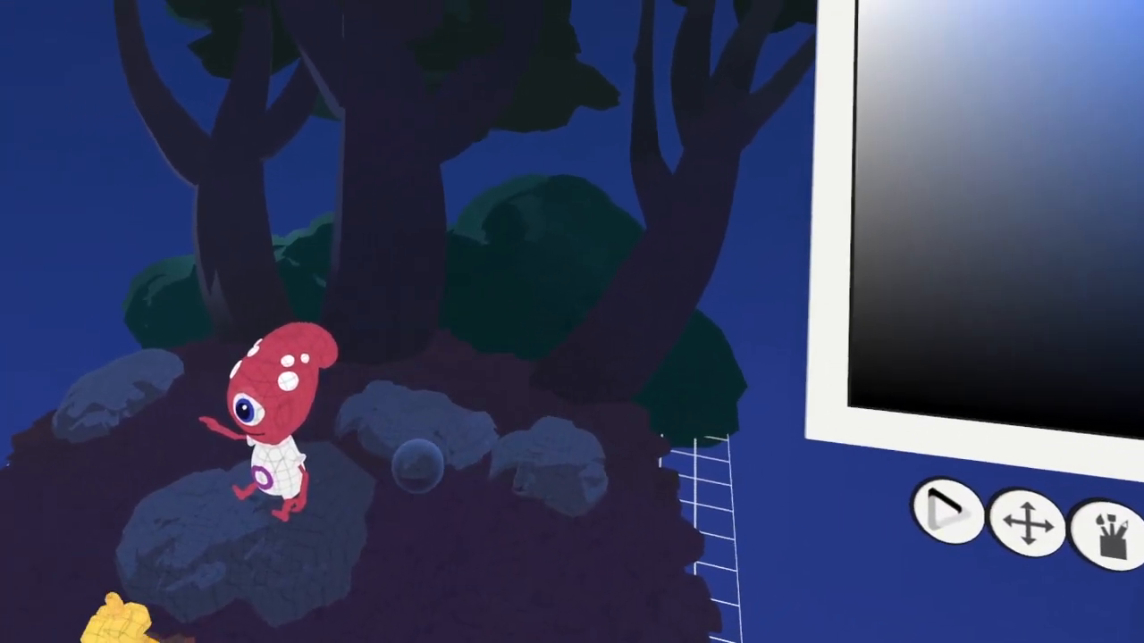
{"action": "left_click", "coordinate": [408, 426]}
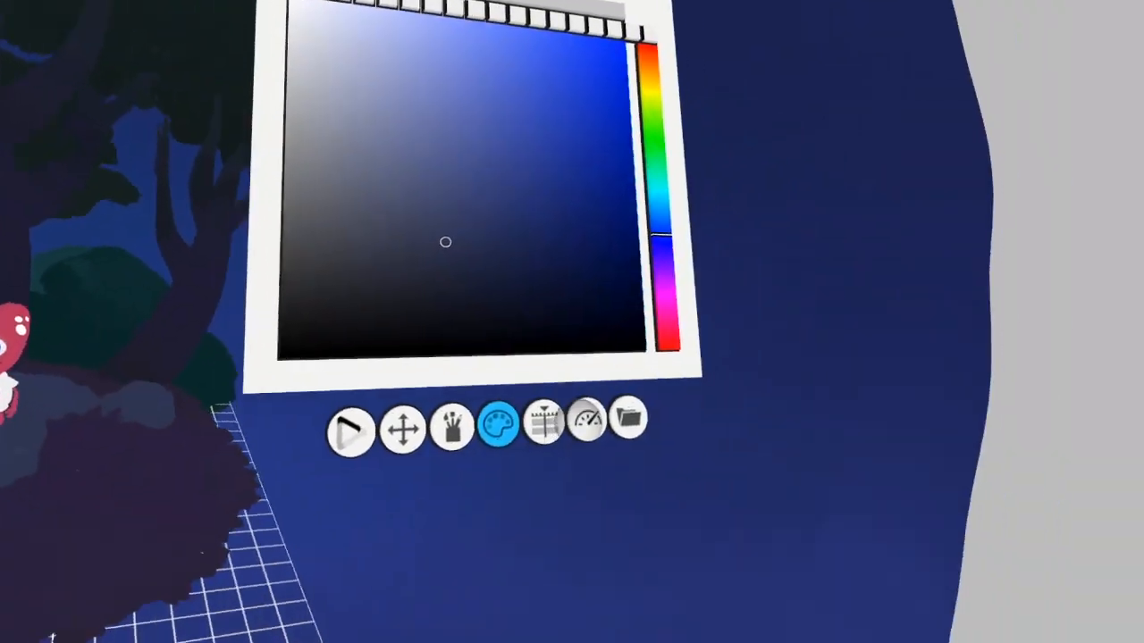
Make the Ground layer active and set the paint color to a muted purple
{"action": "left_click", "coordinate": [543, 423]}
{"action": "left_click", "coordinate": [548, 434]}
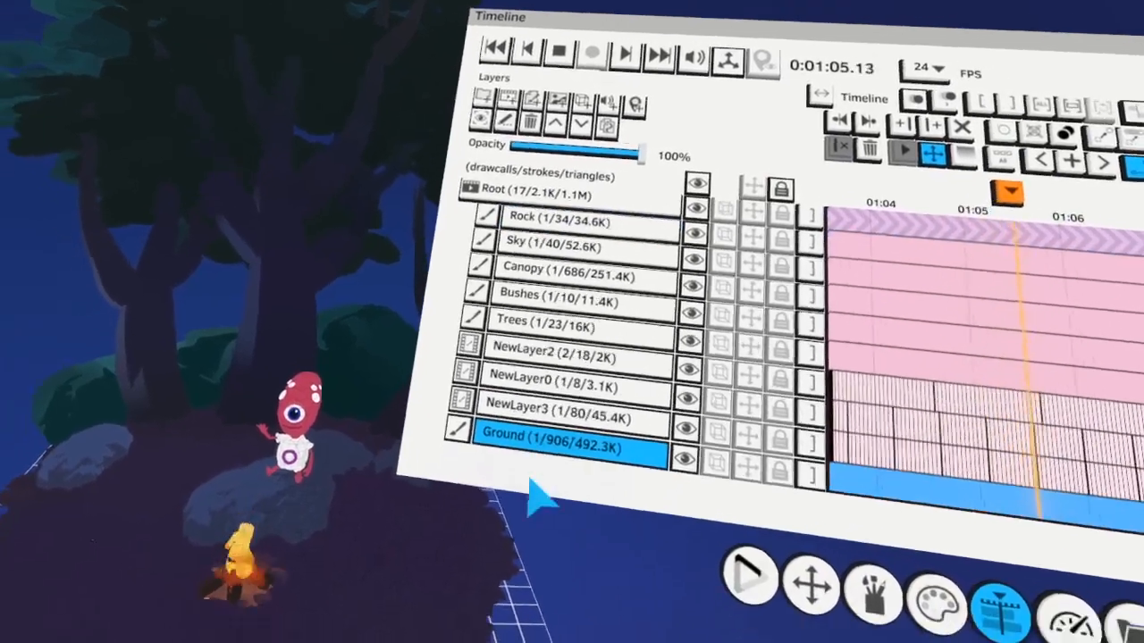
{"action": "left_click", "coordinate": [575, 488]}
{"action": "left_click_drag", "start_coordinate": [635, 348], "coordinate": [656, 418]}
{"action": "left_click", "coordinate": [589, 326]}
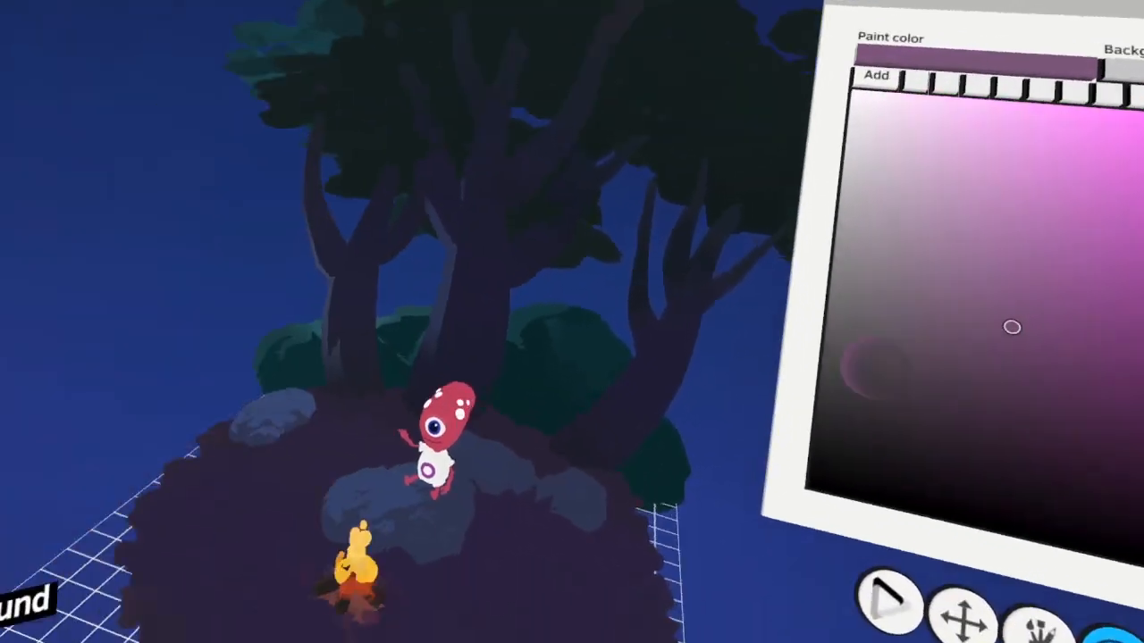
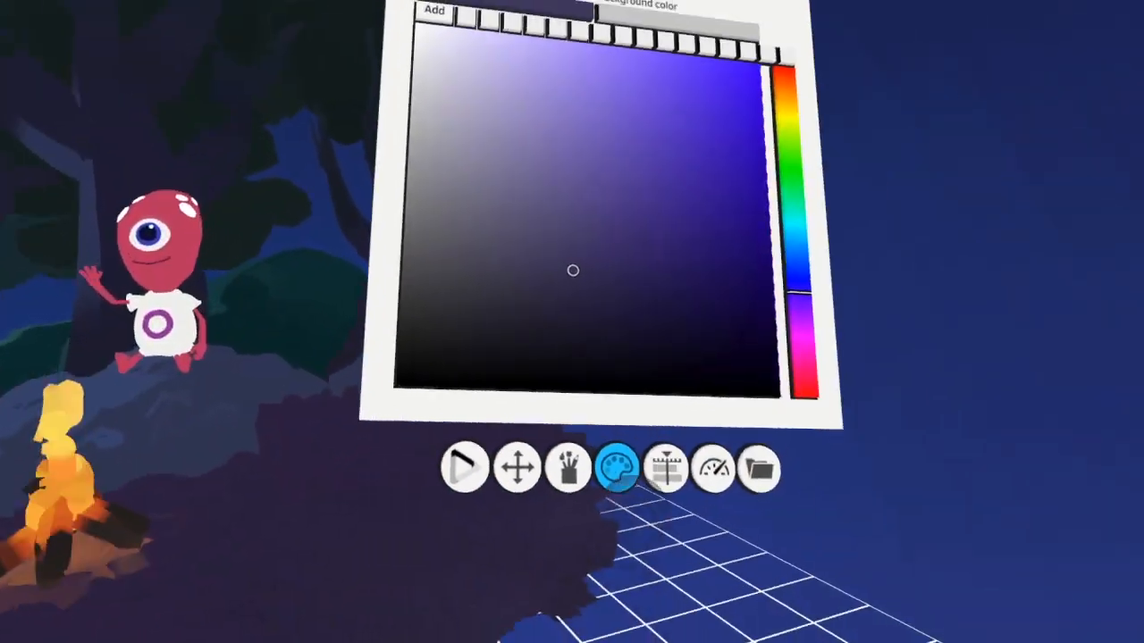
Put the strokes of the large rock beneath the alien from the Rock layer onto a new frame-by-frame layer
{"action": "left_click", "coordinate": [666, 466]}
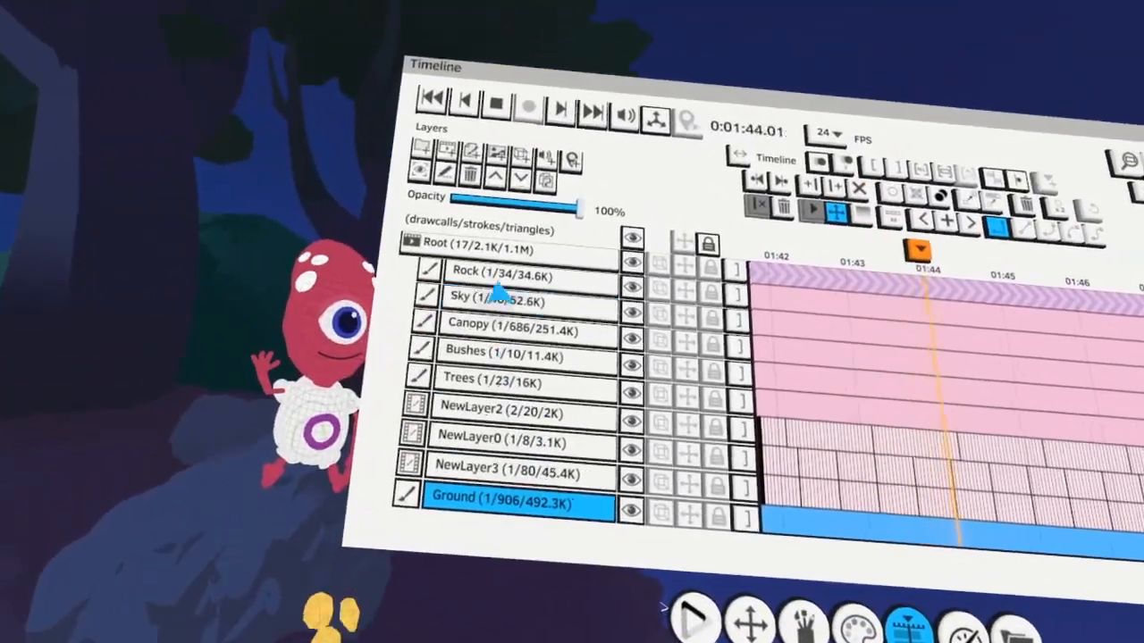
{"action": "left_click", "coordinate": [493, 278]}
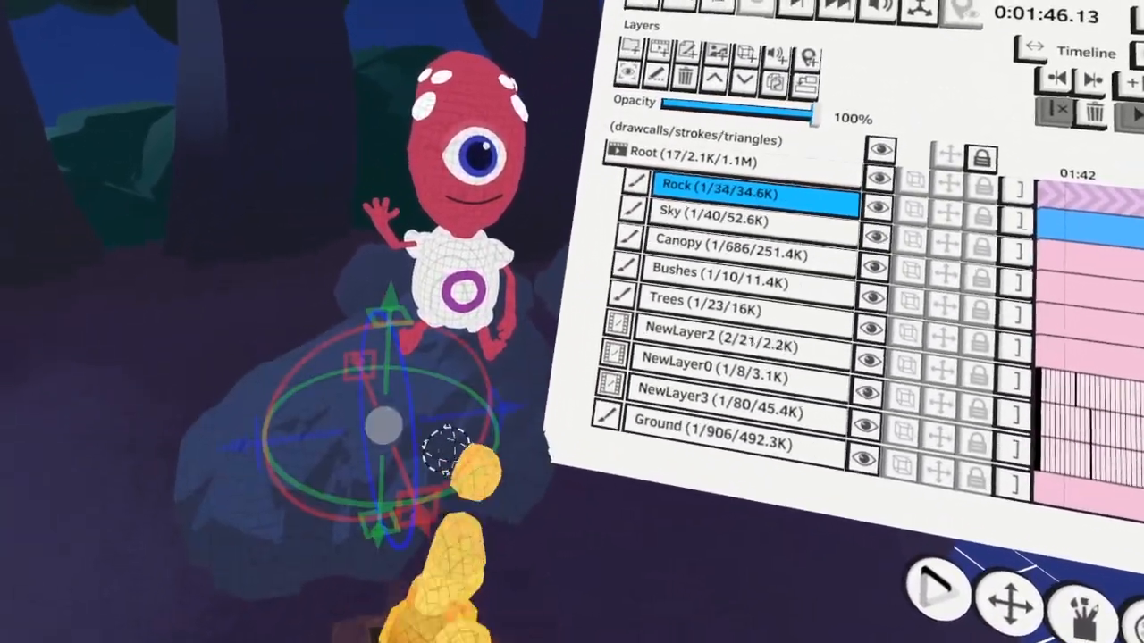
{"action": "left_click_drag", "start_coordinate": [444, 452], "coordinate": [431, 441]}
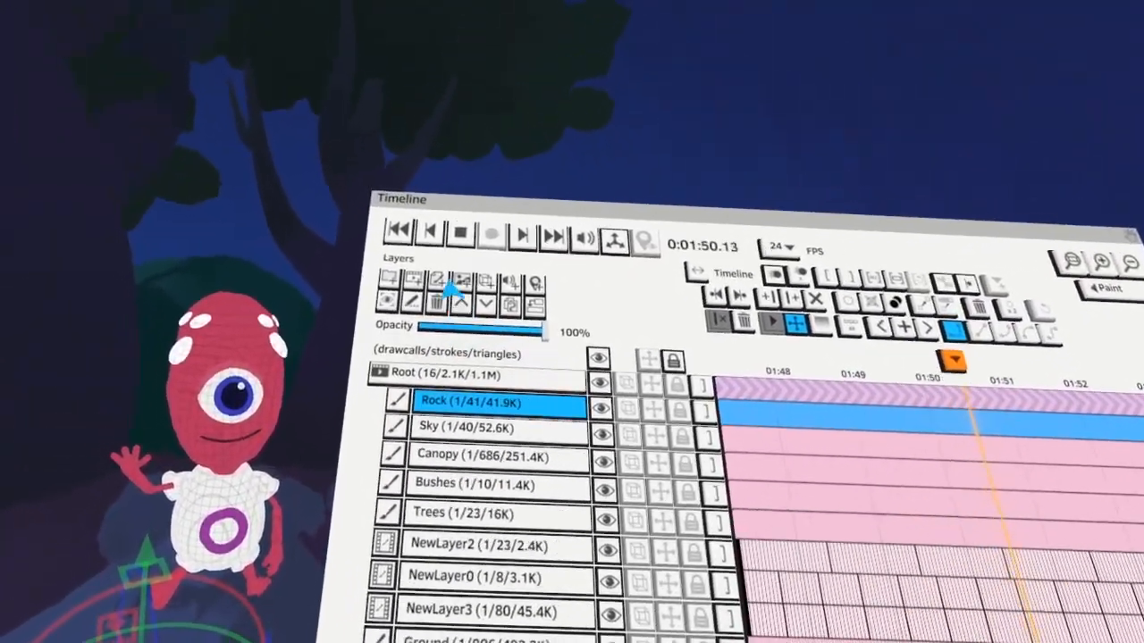
{"action": "left_click", "coordinate": [443, 281]}
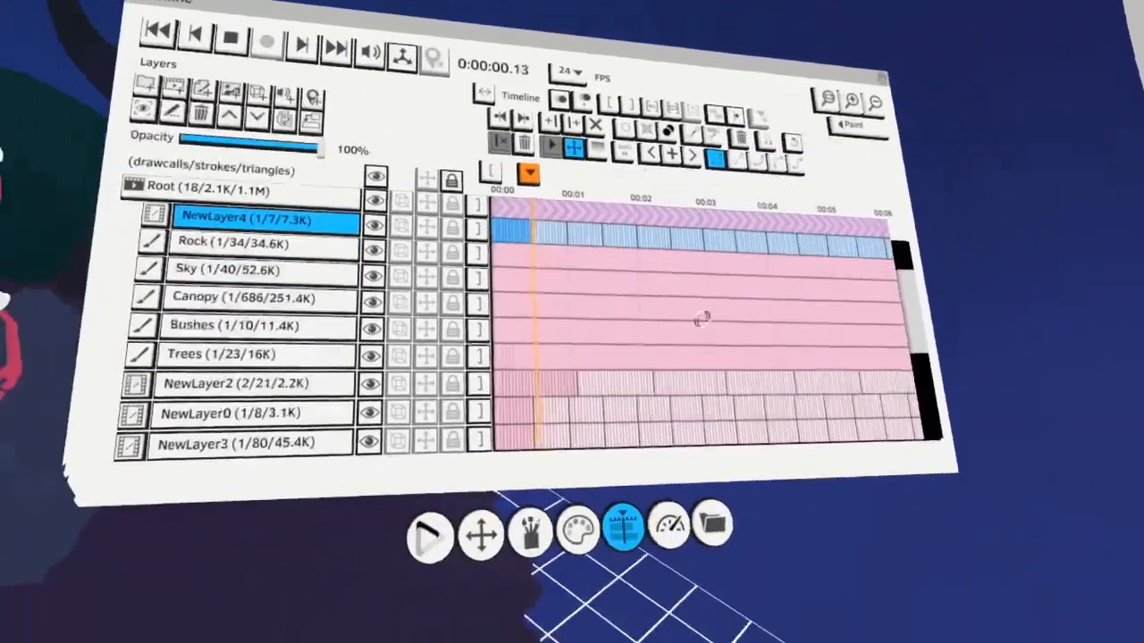
Set the paint color to pale warm yellow, colorize firelight onto the rock beneath the alien, and add salmon red tones
{"action": "left_click", "coordinate": [553, 560]}
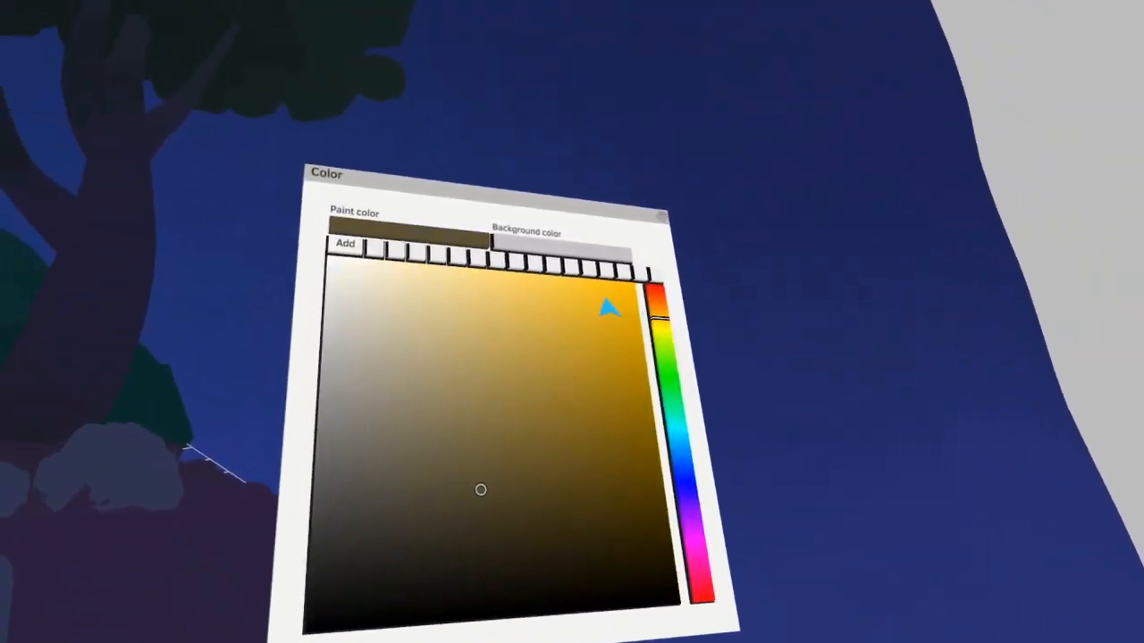
{"action": "left_click", "coordinate": [419, 319]}
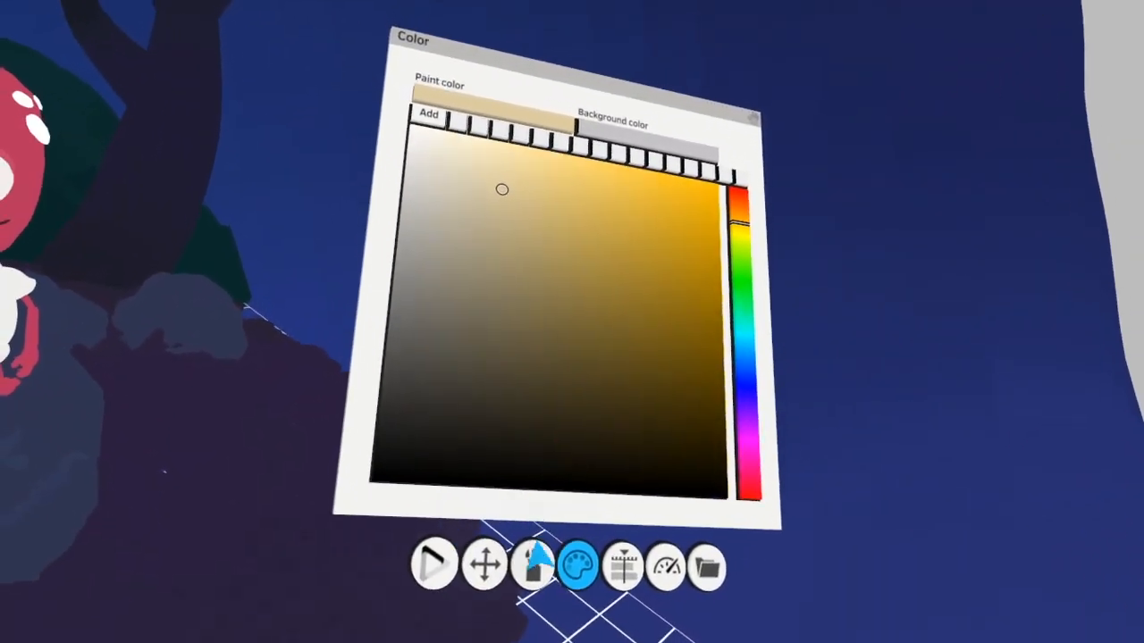
{"action": "left_click", "coordinate": [536, 561]}
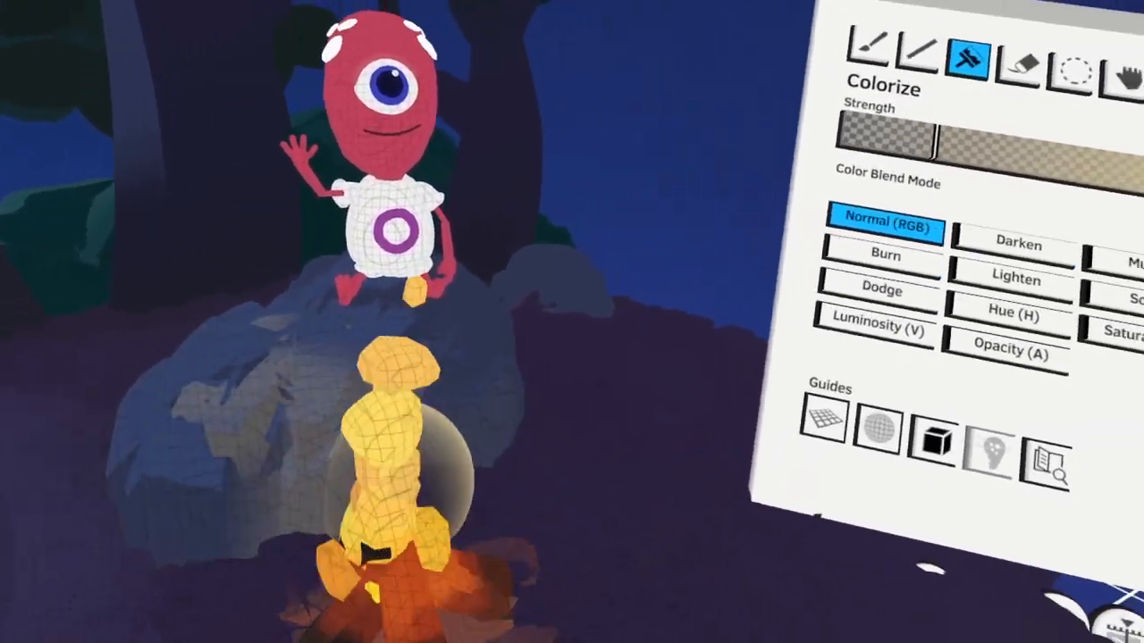
{"action": "left_click_drag", "start_coordinate": [400, 477], "coordinate": [472, 460]}
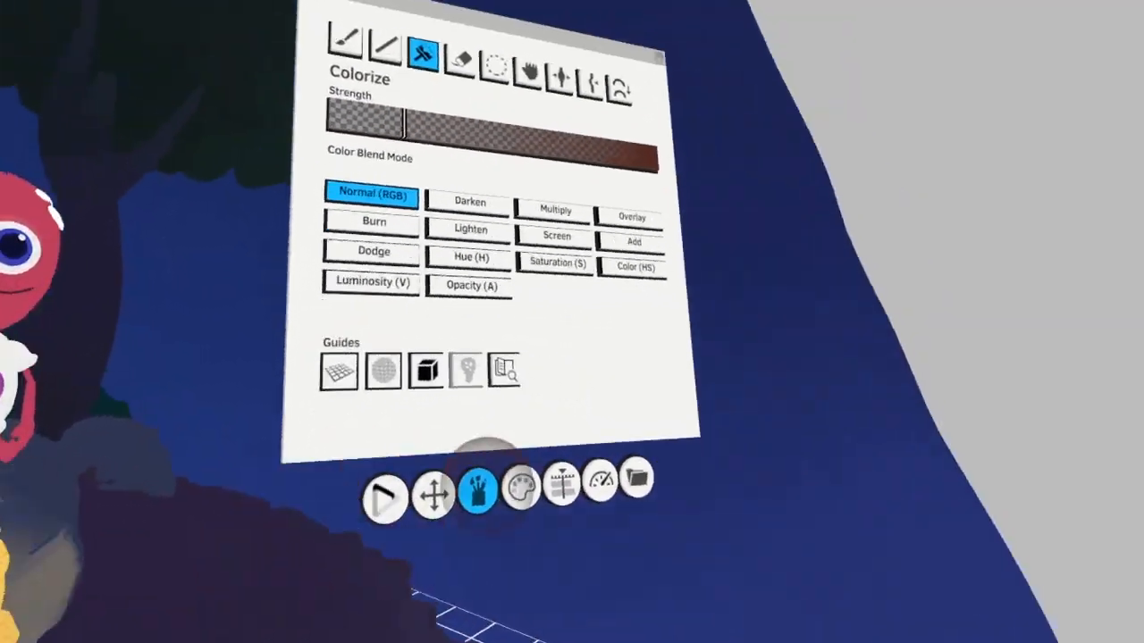
{"action": "left_click", "coordinate": [516, 511]}
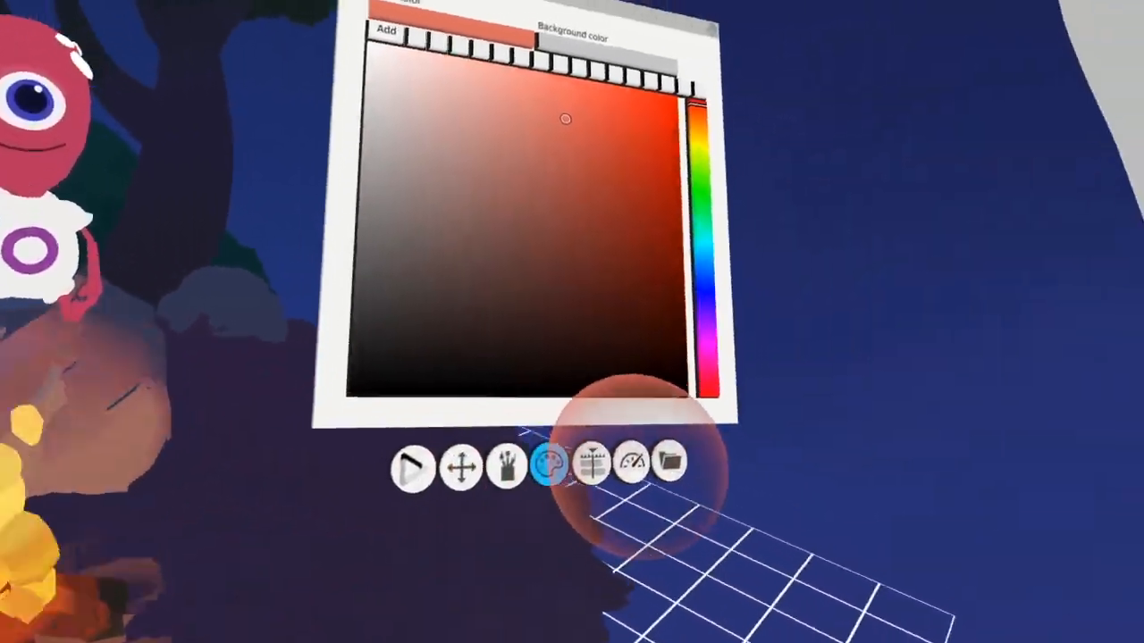
Make the White layer in the Alien1 group active and colorize the shirt, eye white and head spots a muted blue-purple
{"action": "left_click", "coordinate": [952, 525]}
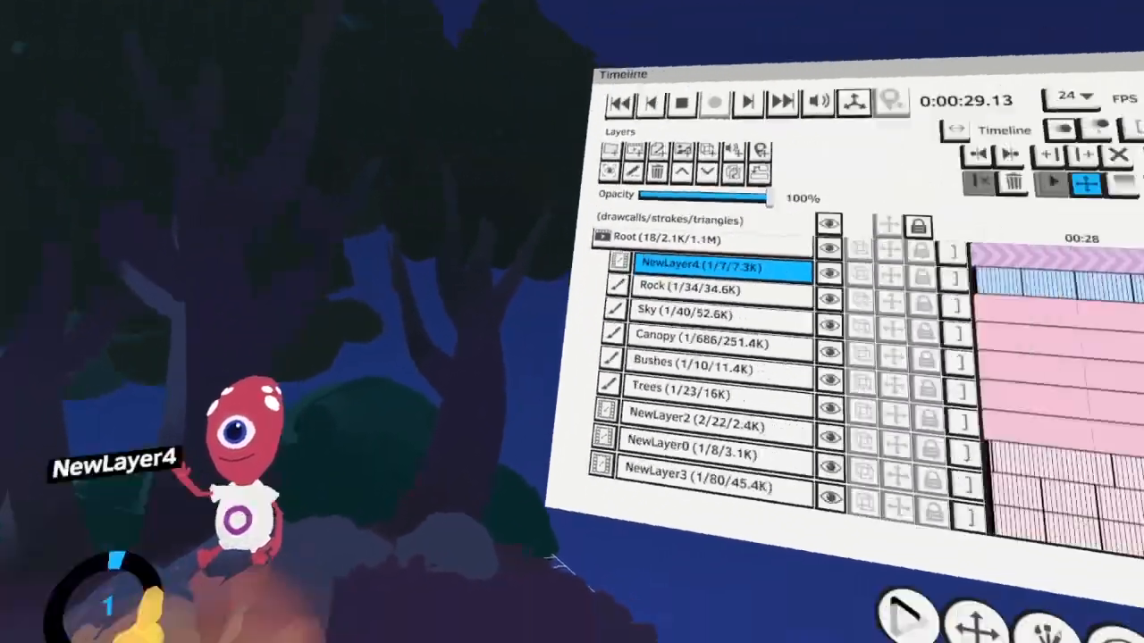
{"action": "scroll", "coordinate": [554, 357], "scroll_direction": "down", "scroll_amount": 5}
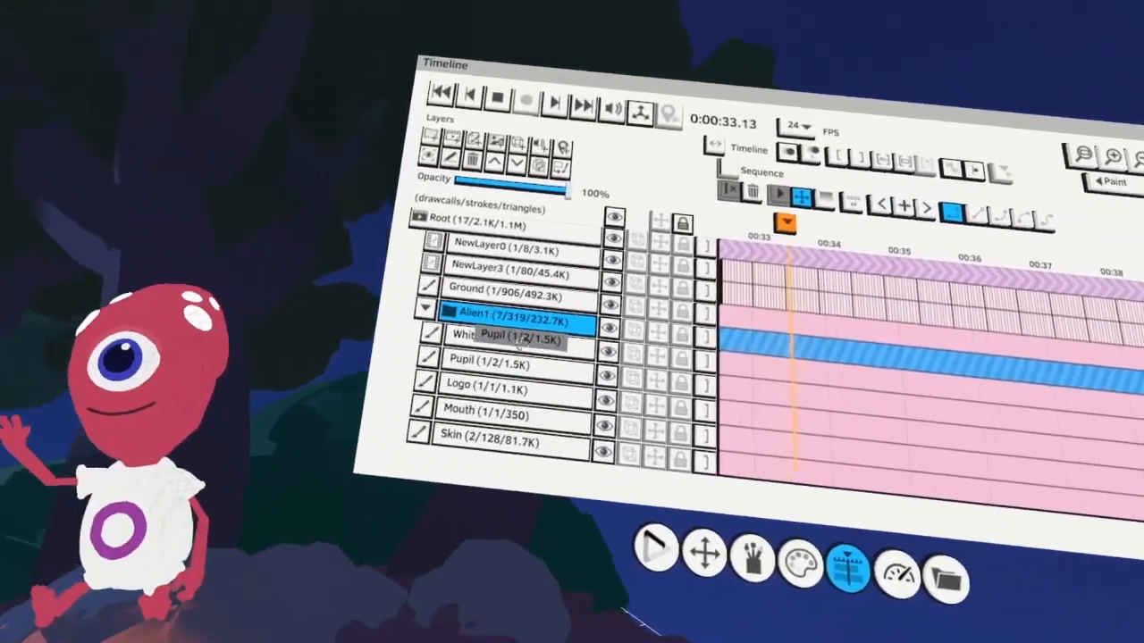
{"action": "left_click", "coordinate": [474, 340]}
{"action": "left_click", "coordinate": [548, 524]}
{"action": "left_click", "coordinate": [676, 384]}
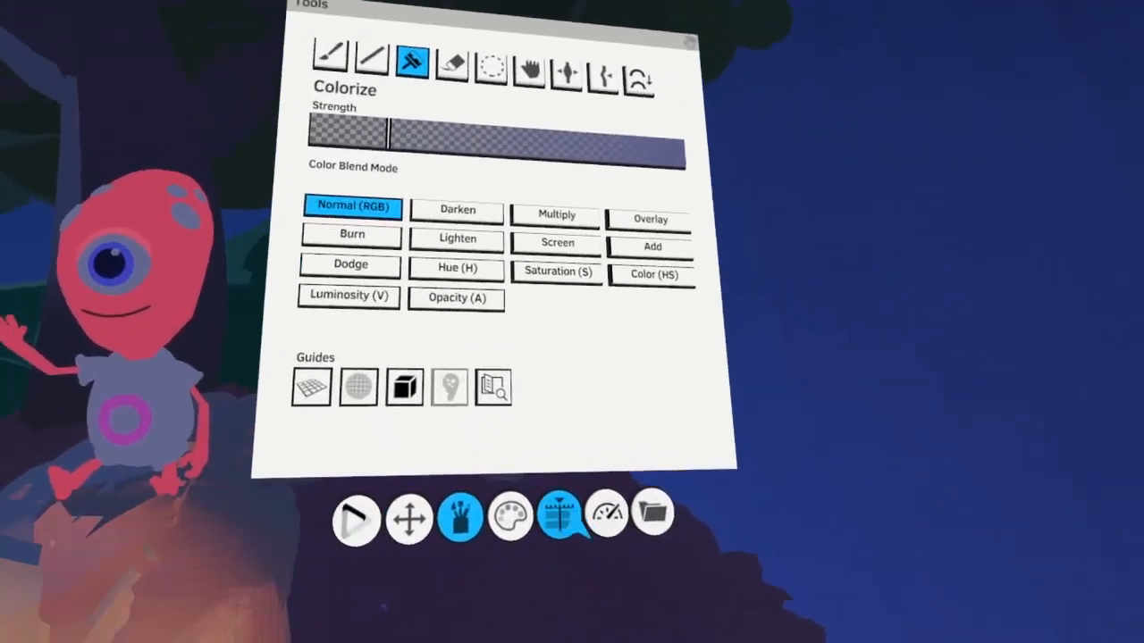
Make the alien's Skin layer active and darken the whole body by colorizing with dark plum and deep violet
{"action": "left_click", "coordinate": [777, 588]}
{"action": "left_click", "coordinate": [725, 585]}
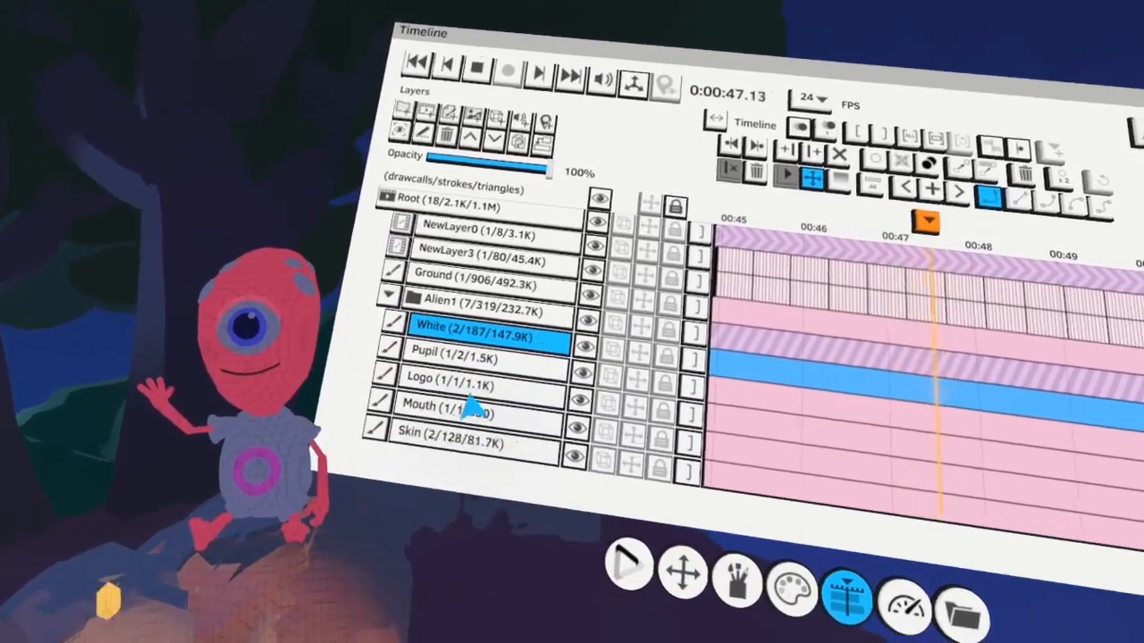
{"action": "scroll", "coordinate": [518, 438], "scroll_direction": "down", "scroll_amount": 4}
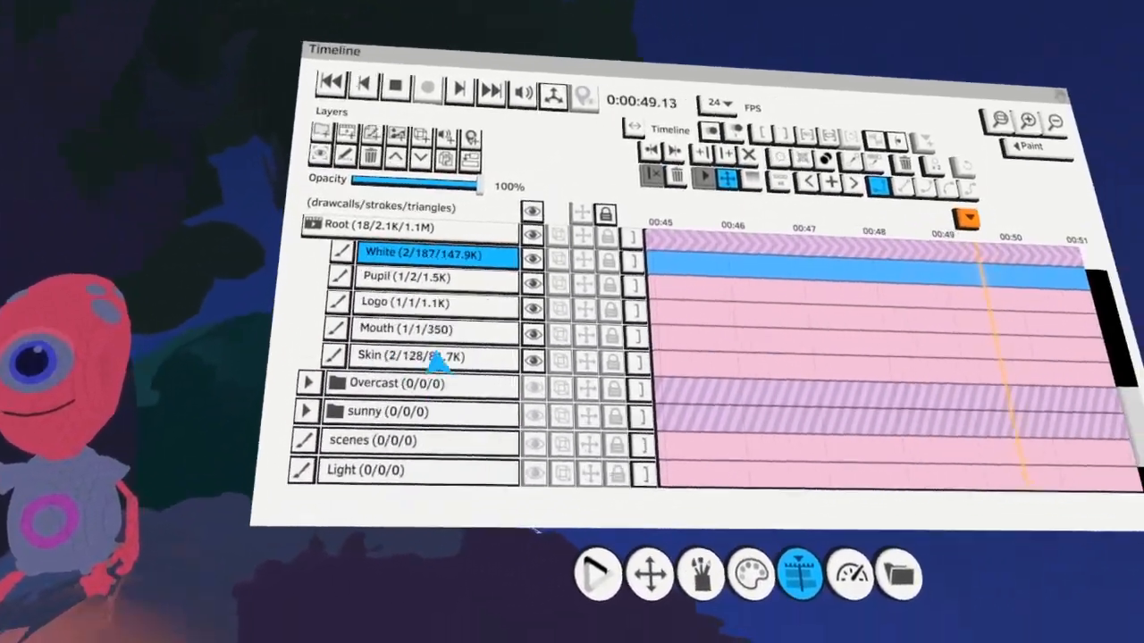
{"action": "left_click", "coordinate": [431, 357]}
{"action": "left_click", "coordinate": [705, 538]}
{"action": "left_click", "coordinate": [586, 404]}
{"action": "left_click", "coordinate": [544, 436]}
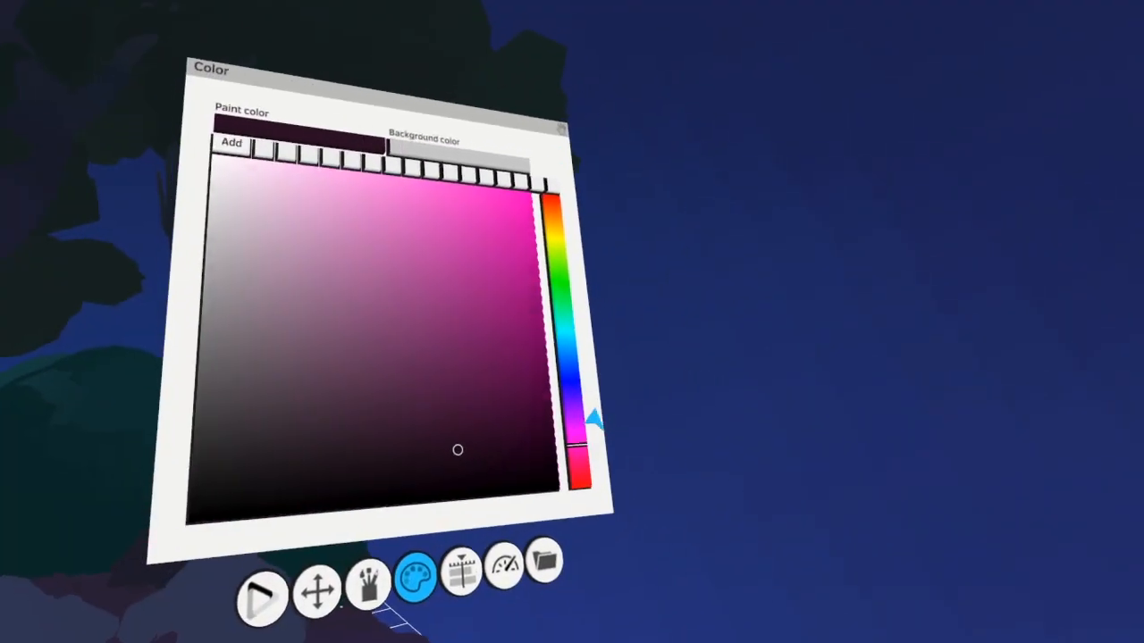
{"action": "left_click", "coordinate": [652, 396]}
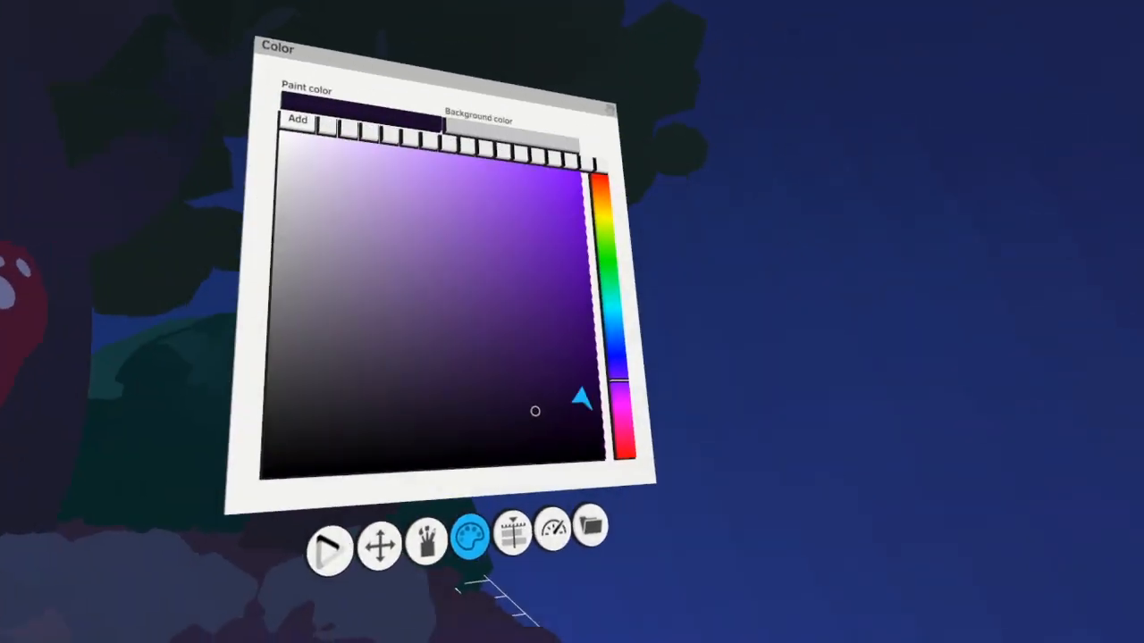
{"action": "left_click", "coordinate": [608, 388]}
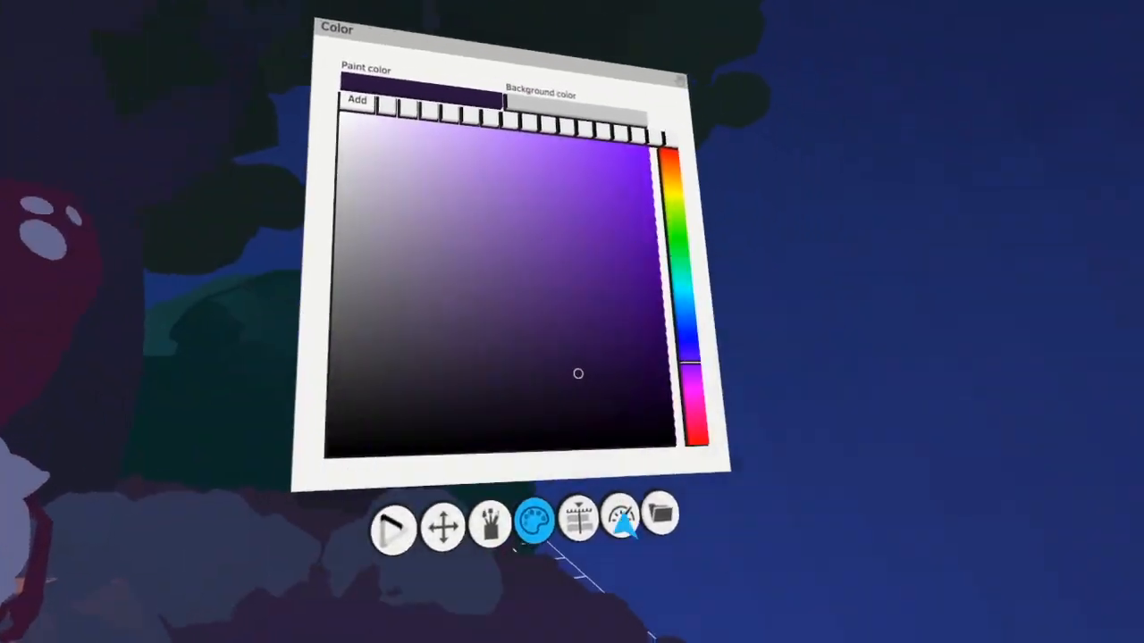
Make the alien's Mouth layer active and colorize the mouth line darker
{"action": "left_click", "coordinate": [578, 518]}
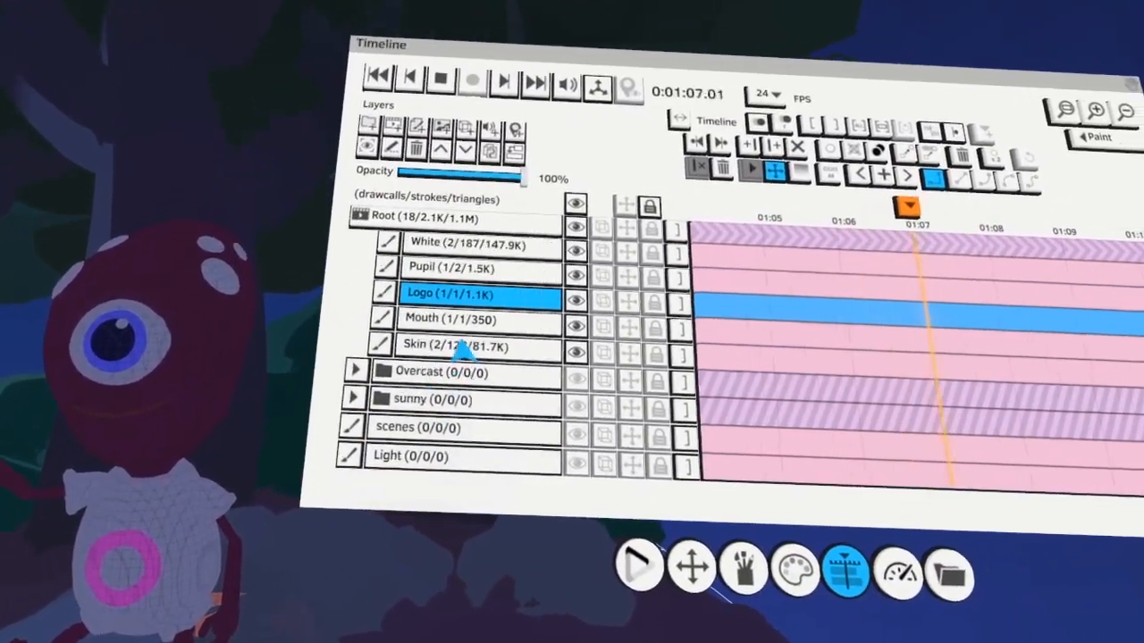
{"action": "left_click", "coordinate": [444, 409]}
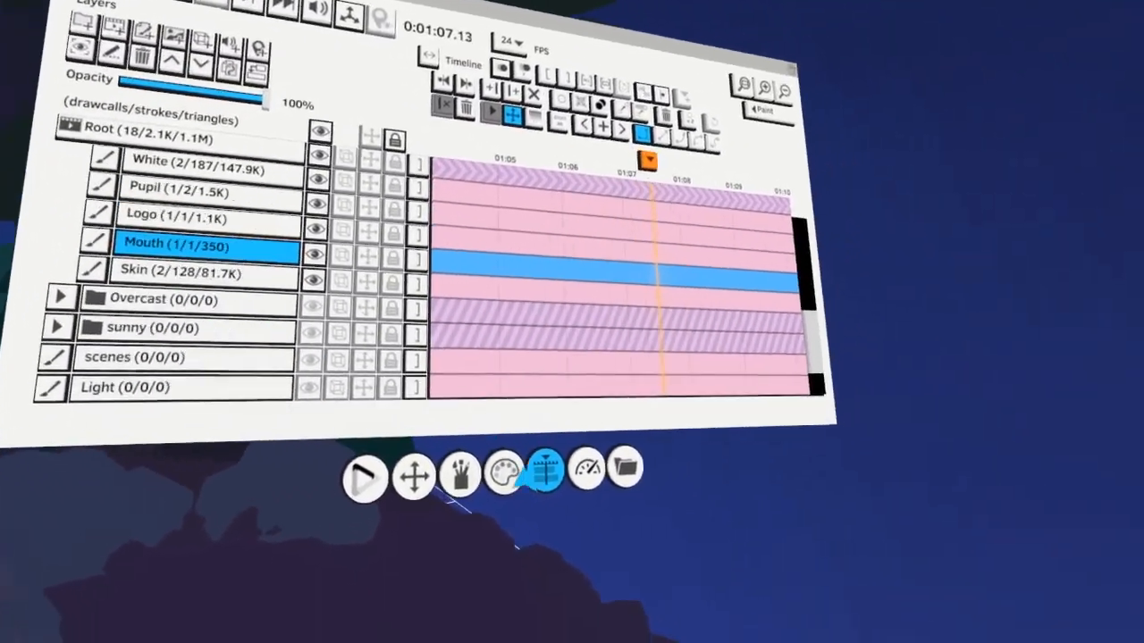
{"action": "left_click", "coordinate": [794, 554]}
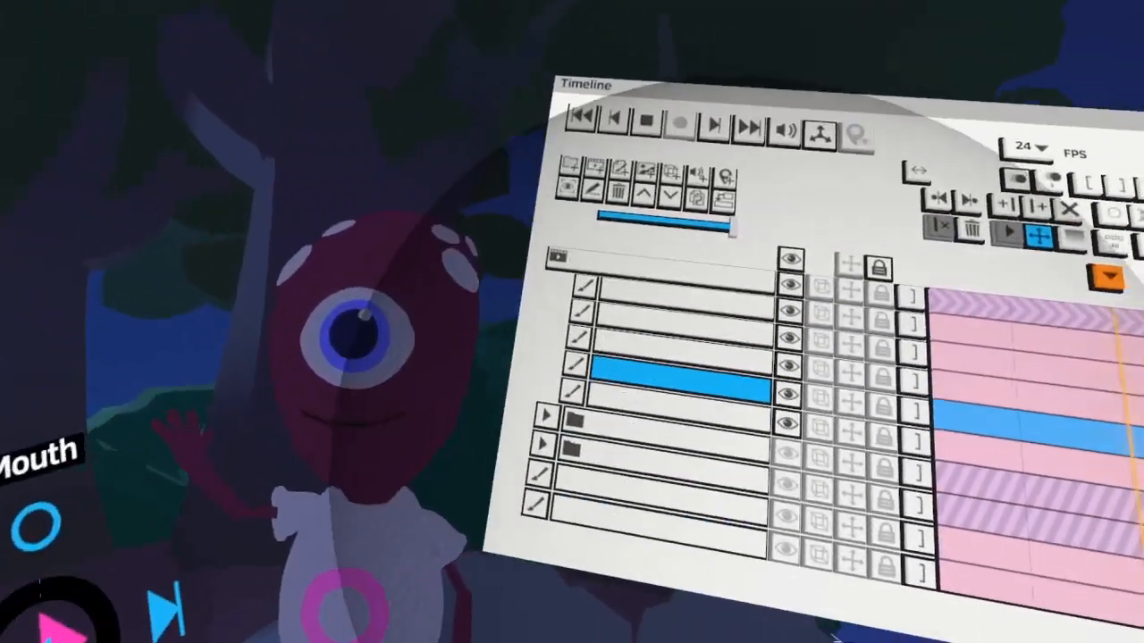
Make the alien's Logo layer active and colorize the shirt ring with dark magenta and dark violet
{"action": "scroll", "coordinate": [582, 370], "scroll_direction": "down", "scroll_amount": 3}
{"action": "scroll", "coordinate": [515, 429], "scroll_direction": "up", "scroll_amount": 5}
{"action": "left_click", "coordinate": [524, 349]}
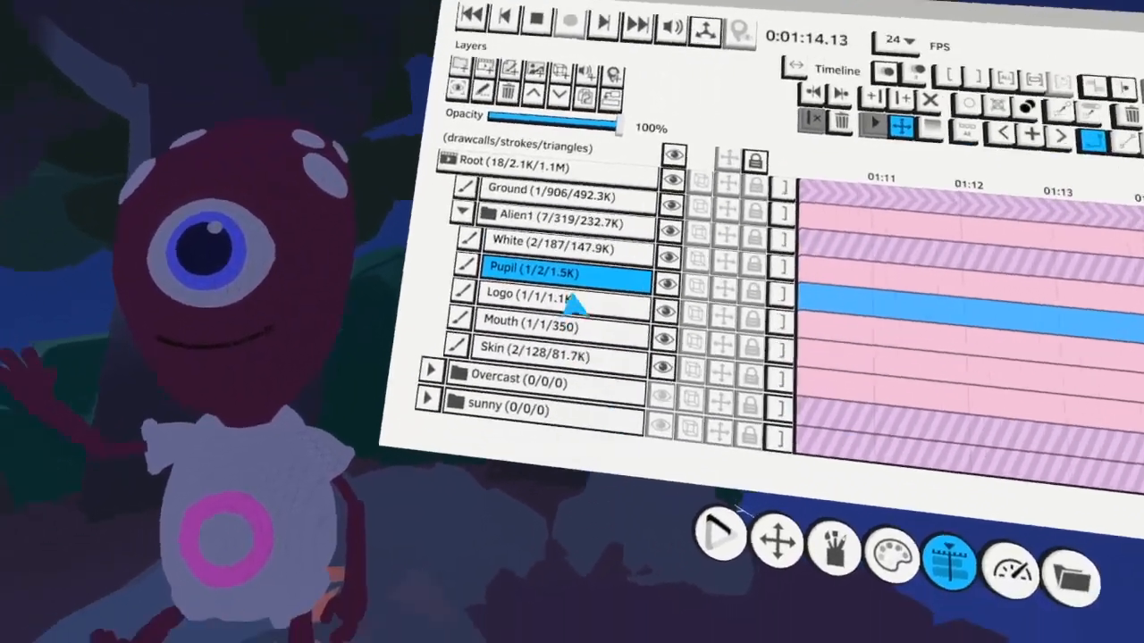
{"action": "left_click", "coordinate": [570, 302]}
{"action": "left_click_drag", "start_coordinate": [517, 268], "coordinate": [510, 225]}
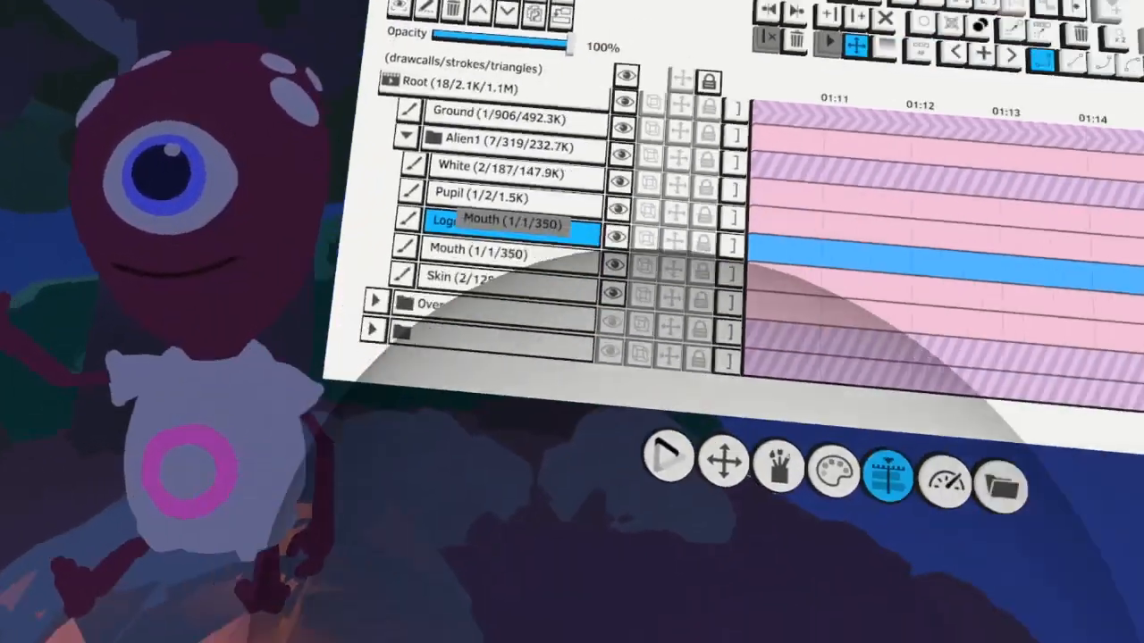
{"action": "left_click", "coordinate": [505, 428]}
{"action": "left_click_drag", "start_coordinate": [613, 378], "coordinate": [685, 396]}
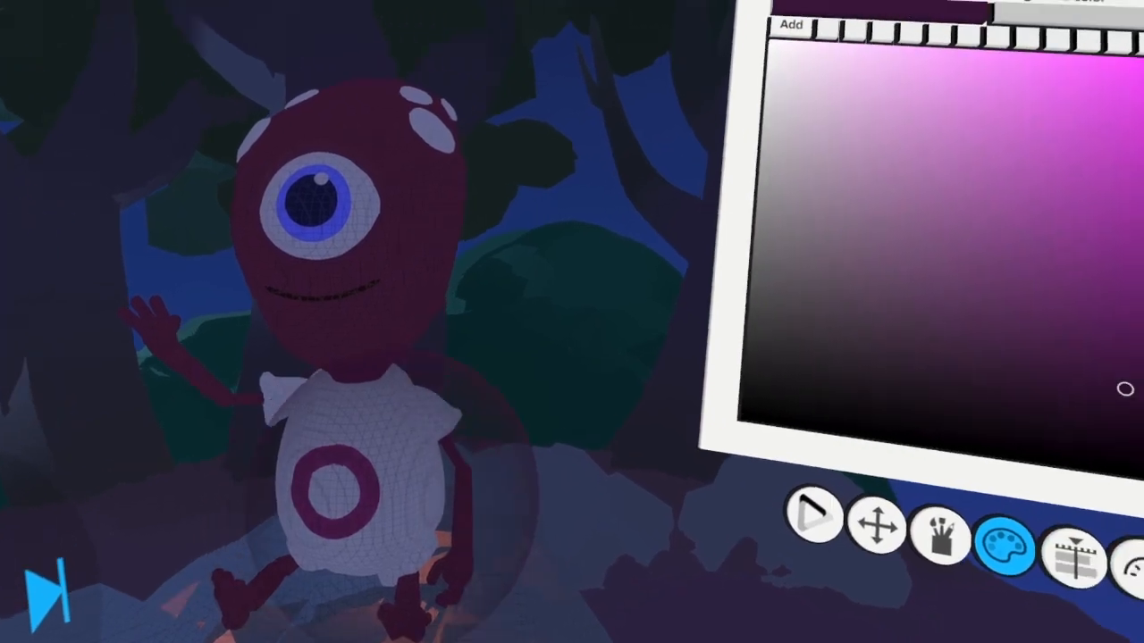
{"action": "left_click", "coordinate": [653, 393]}
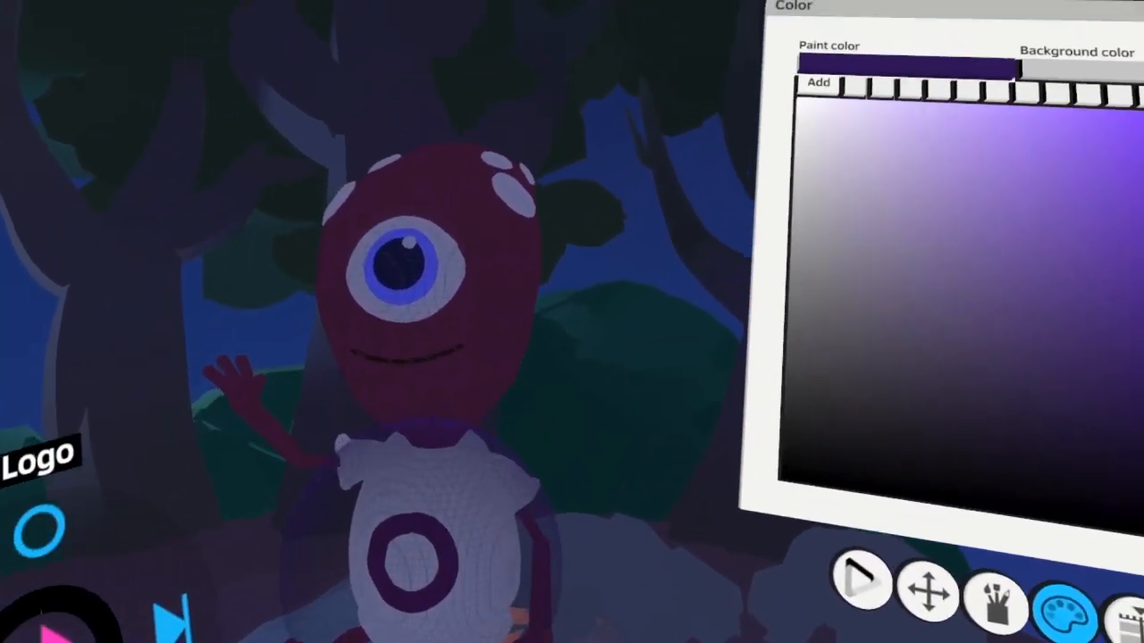
Make the Pupil layer active, then colorize the iris dark navy blue and the pupil black
{"action": "left_click", "coordinate": [590, 483]}
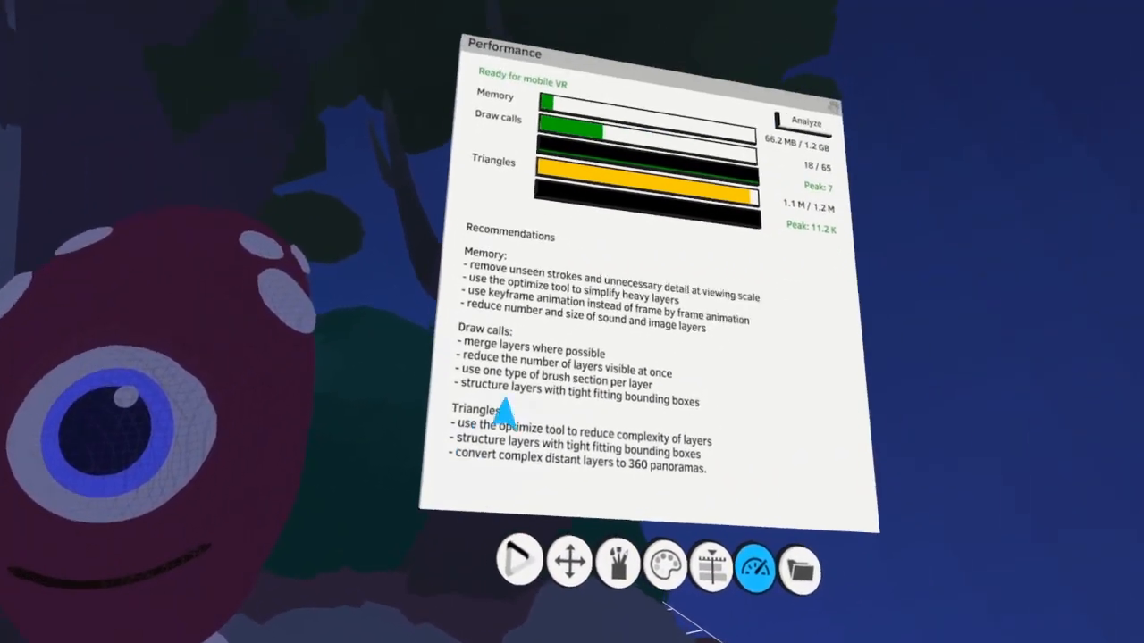
{"action": "left_click", "coordinate": [606, 565]}
{"action": "left_click", "coordinate": [471, 246]}
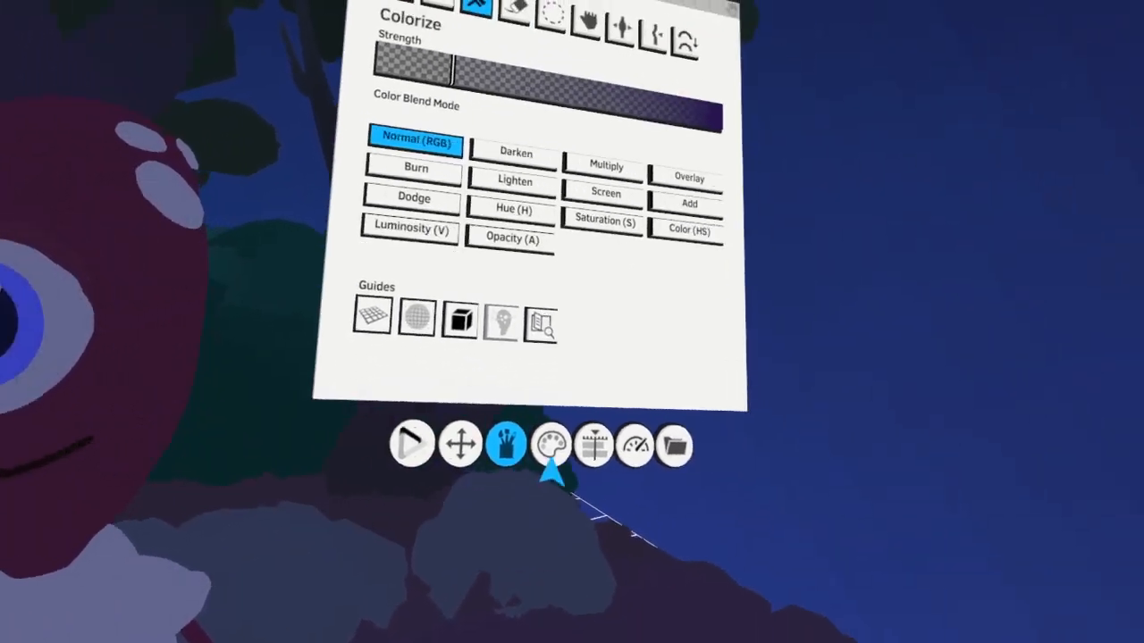
{"action": "left_click", "coordinate": [552, 453]}
{"action": "left_click", "coordinate": [586, 414]}
{"action": "left_click", "coordinate": [644, 385]}
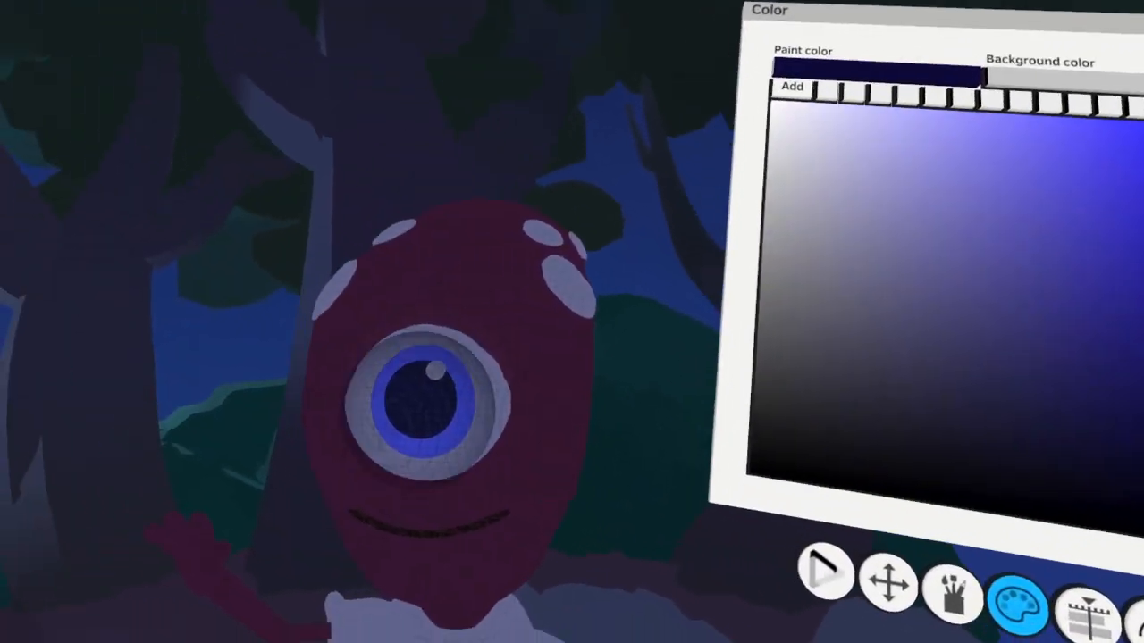
{"action": "left_click", "coordinate": [413, 391]}
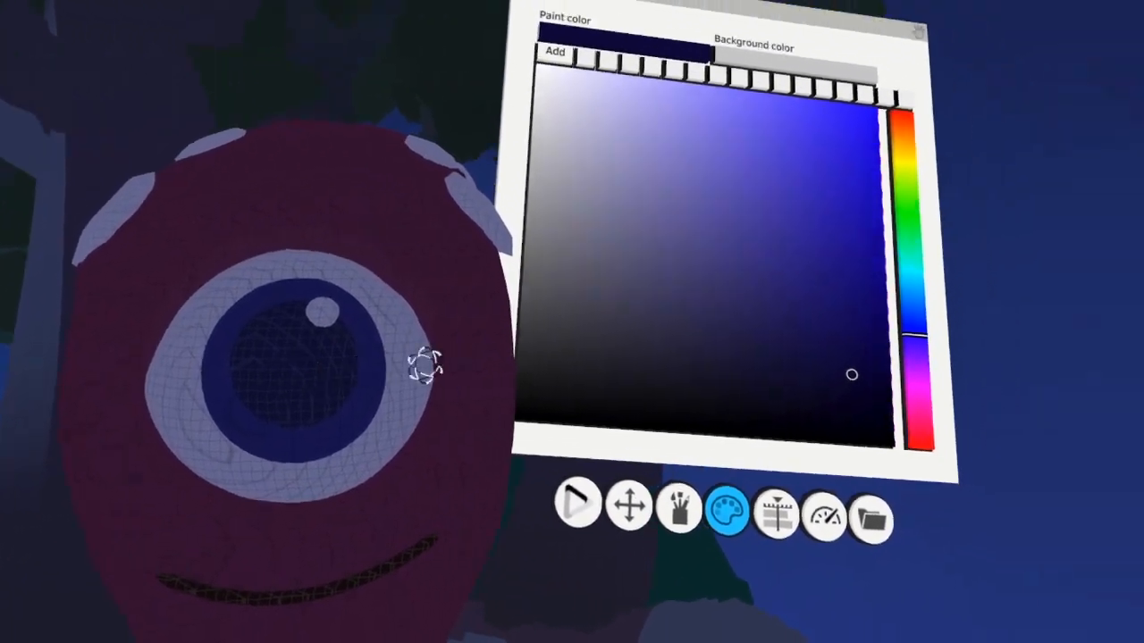
{"action": "left_click", "coordinate": [636, 411]}
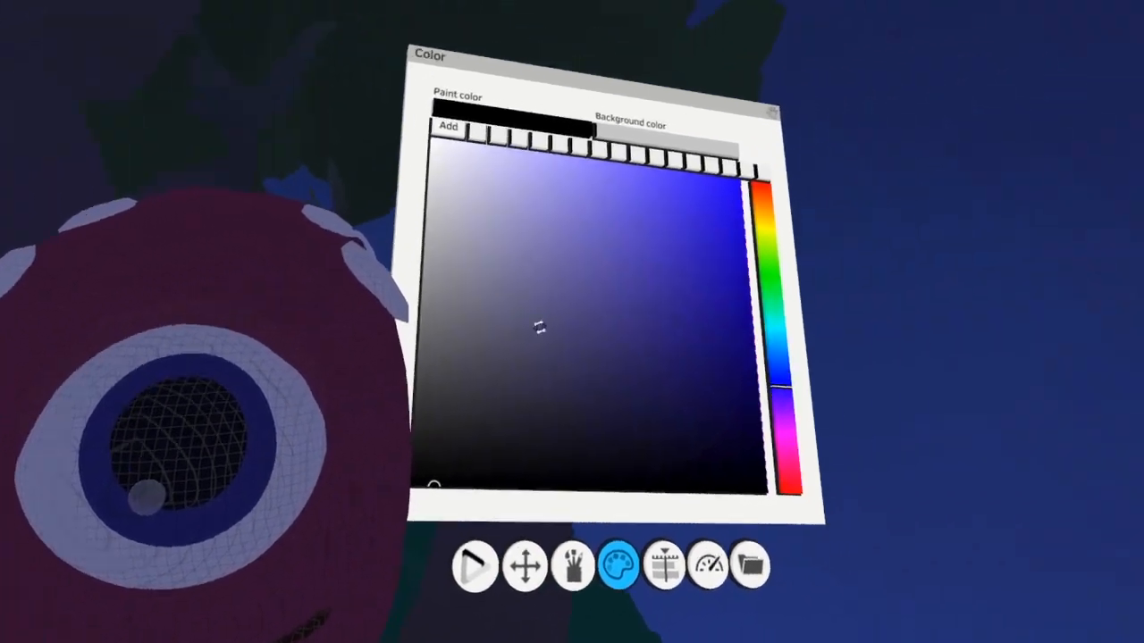
Set the paint color to a pale warm orange and colorize the glint in the alien's eye
{"action": "left_click", "coordinate": [761, 217]}
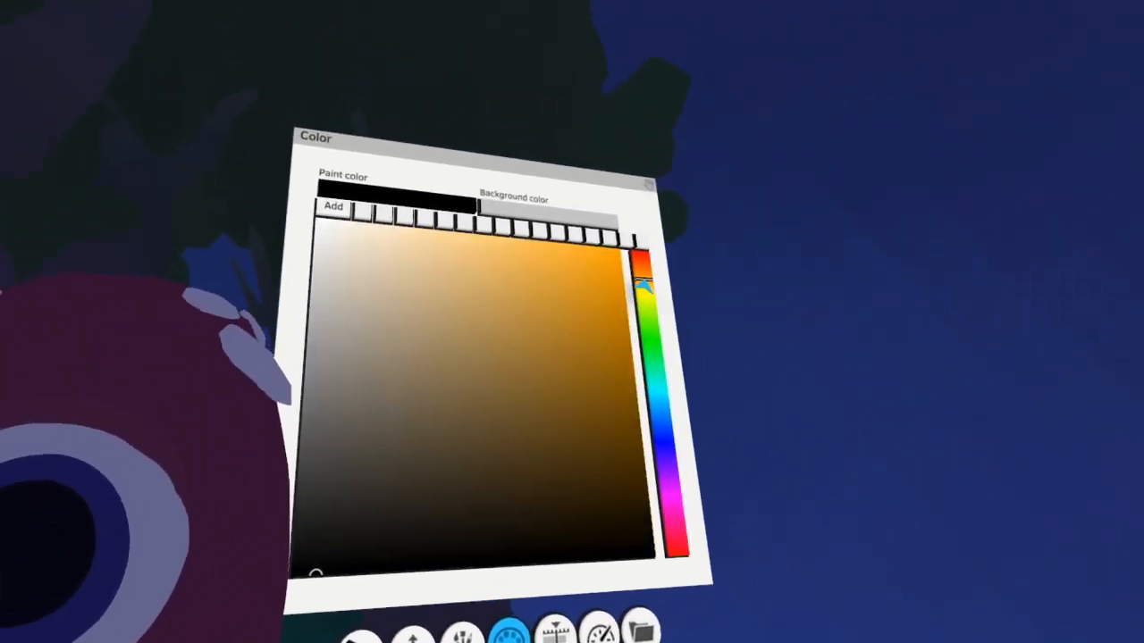
{"action": "left_click", "coordinate": [550, 596]}
{"action": "left_click", "coordinate": [551, 203]}
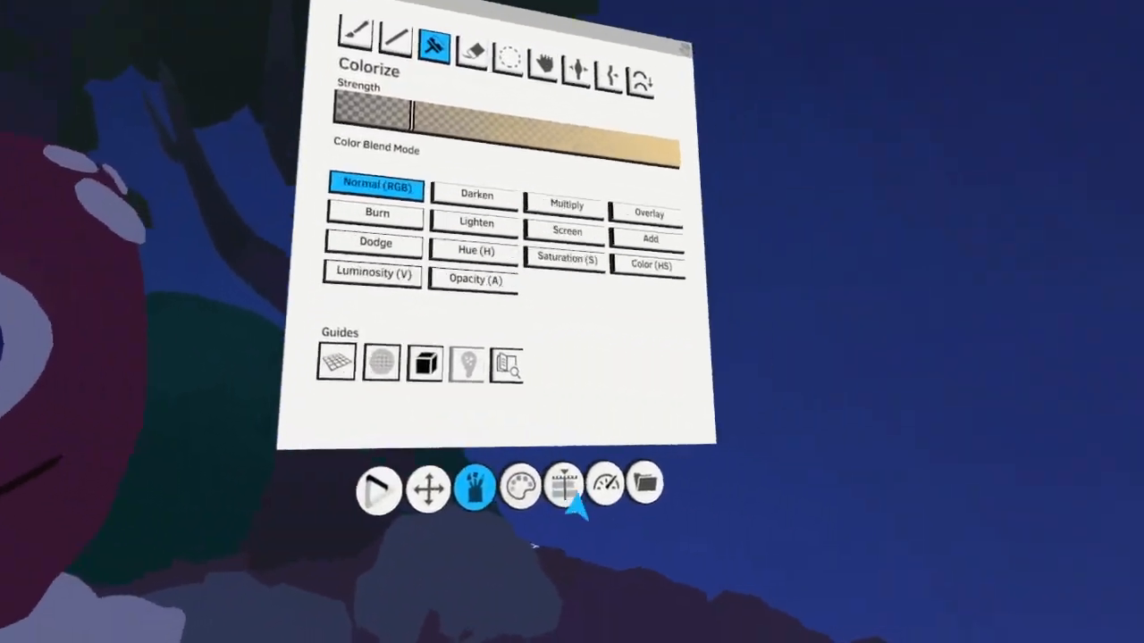
Make the alien's White layer active, set the paint color to pale blue and colorize the head spots and eye white with moonlight
{"action": "left_click", "coordinate": [569, 492]}
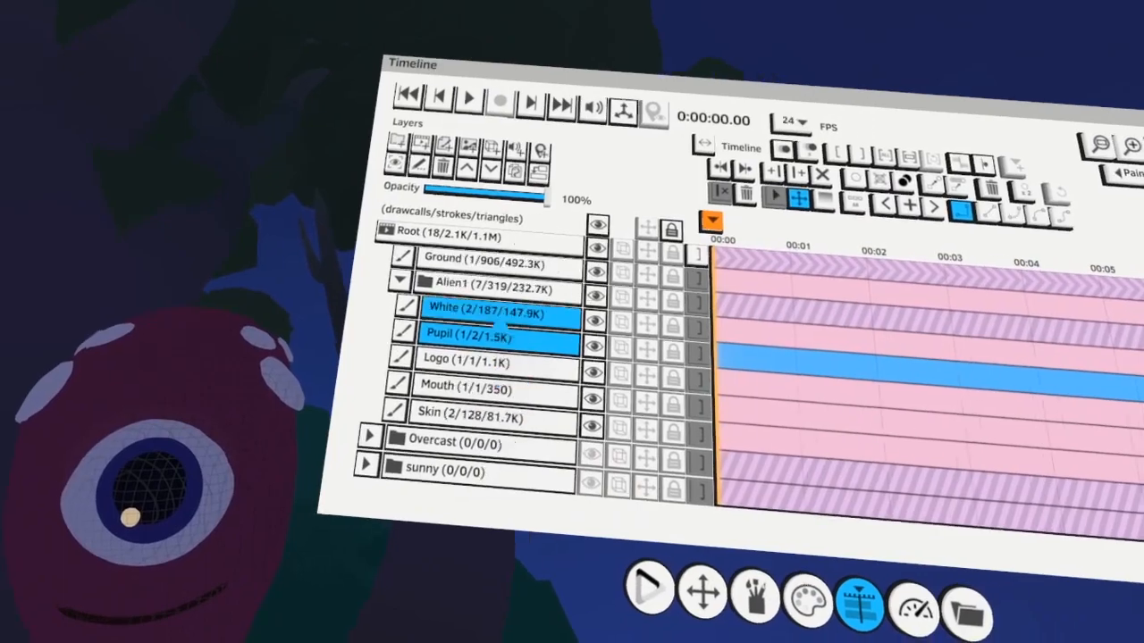
{"action": "left_click", "coordinate": [505, 315]}
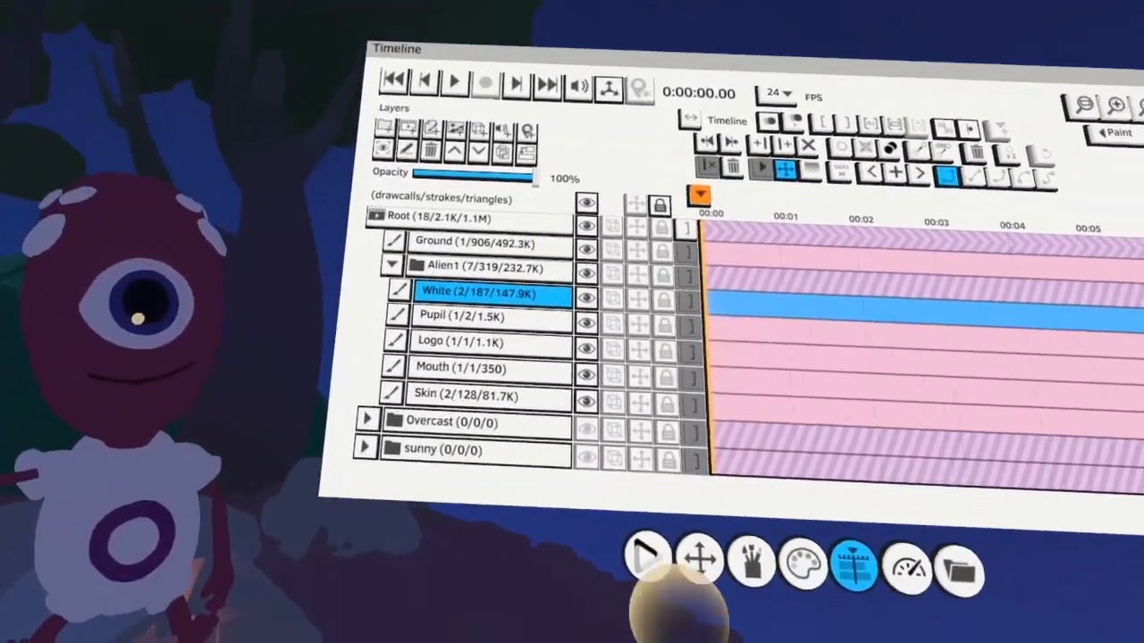
{"action": "left_click", "coordinate": [572, 505]}
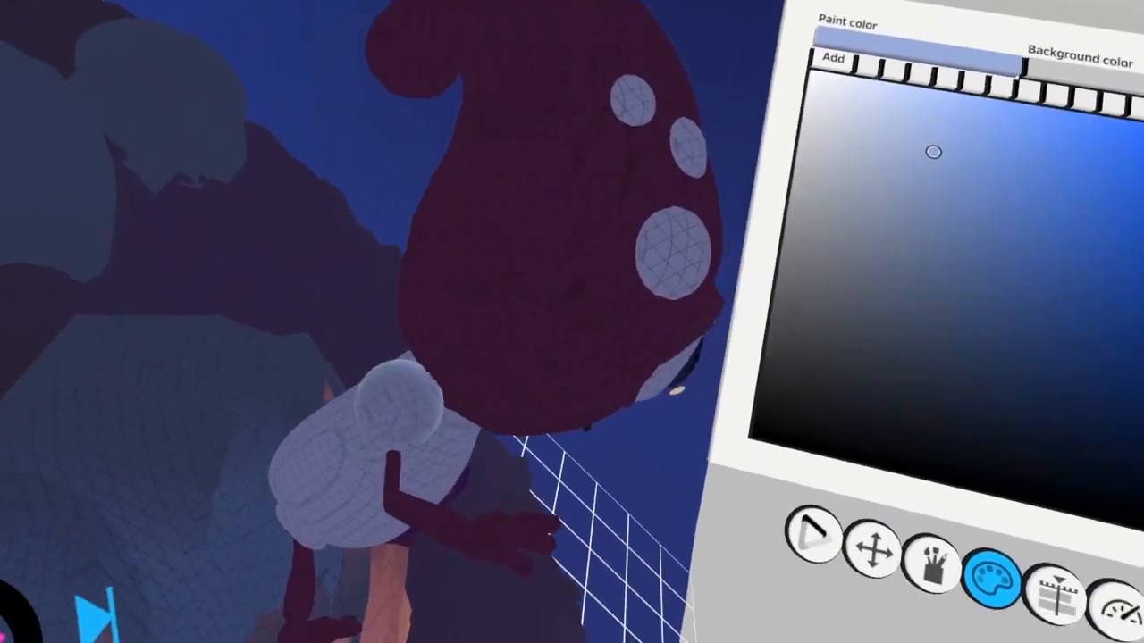
{"action": "left_click", "coordinate": [1054, 592]}
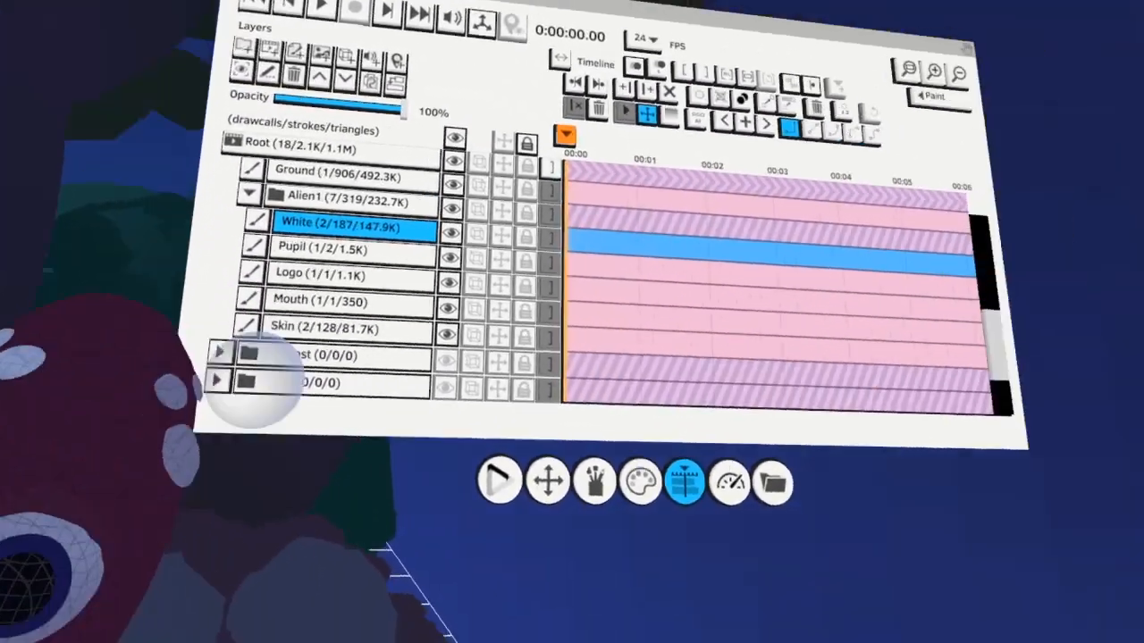
{"action": "left_click", "coordinate": [640, 483]}
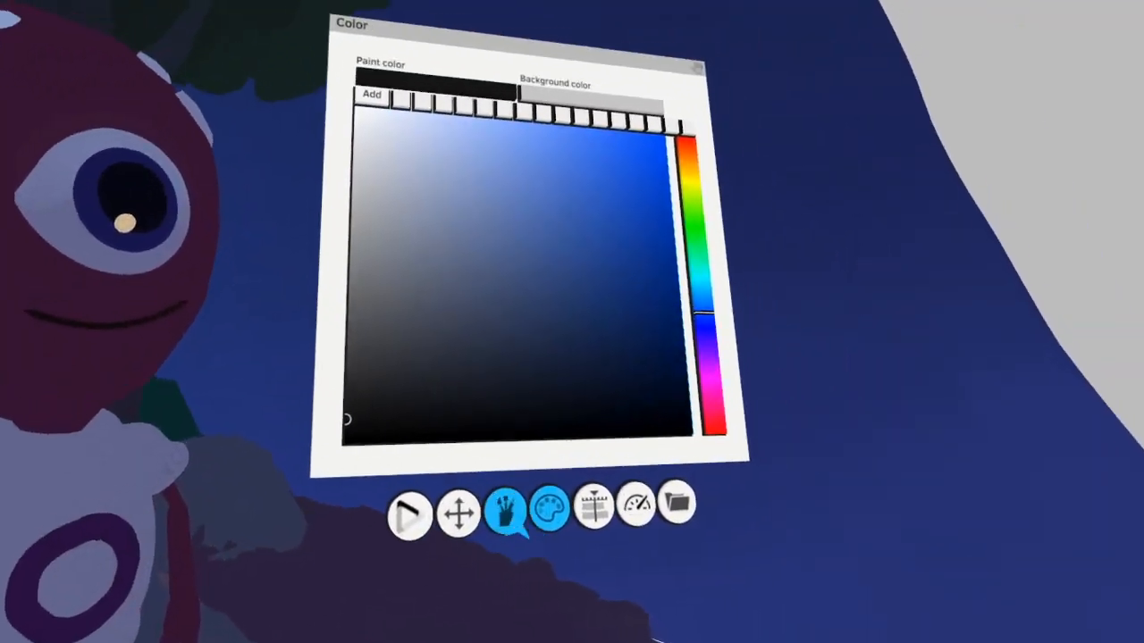
Colorize the lower part of the alien's shirt with warm orange firelight and the lower eye white with pale yellow
{"action": "left_click", "coordinate": [497, 536]}
{"action": "left_click", "coordinate": [525, 532]}
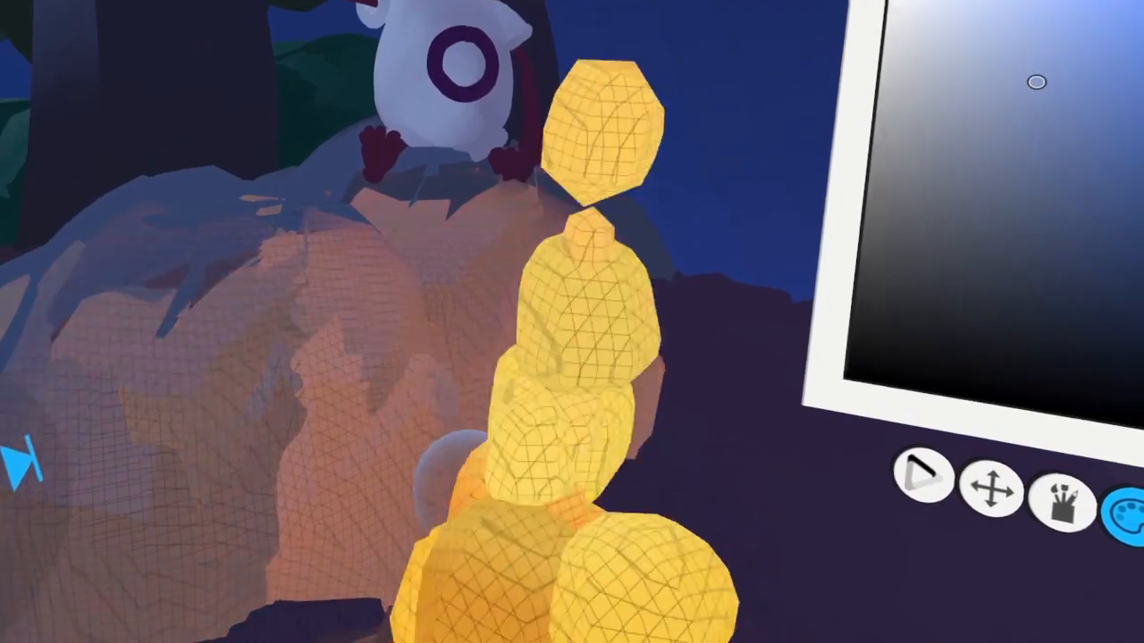
{"action": "left_click", "coordinate": [402, 510]}
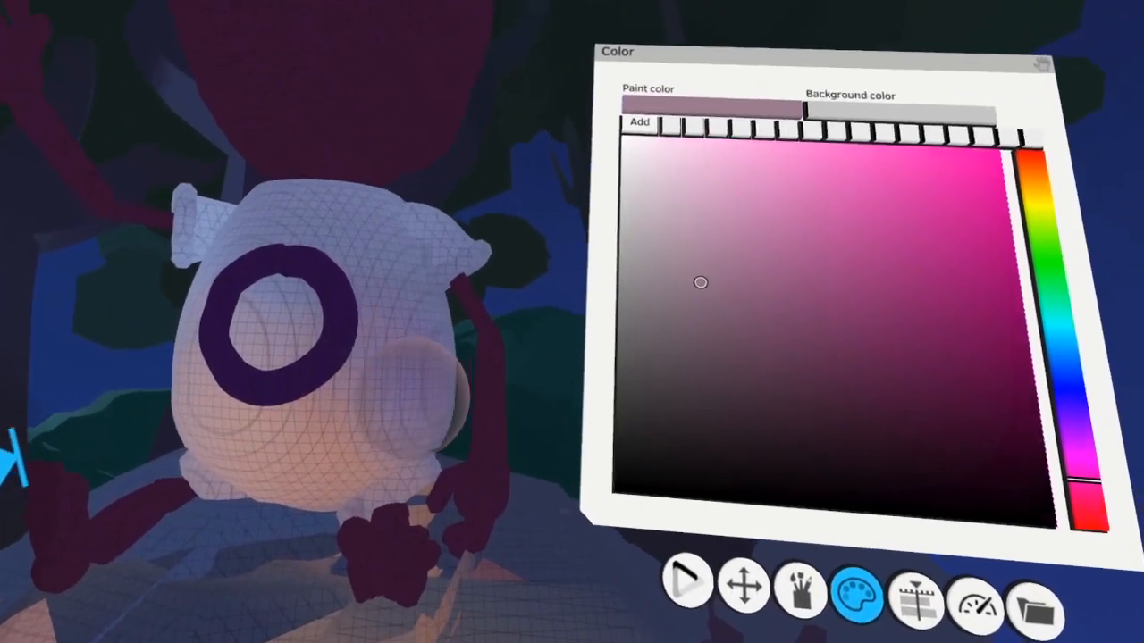
{"action": "left_click", "coordinate": [340, 301]}
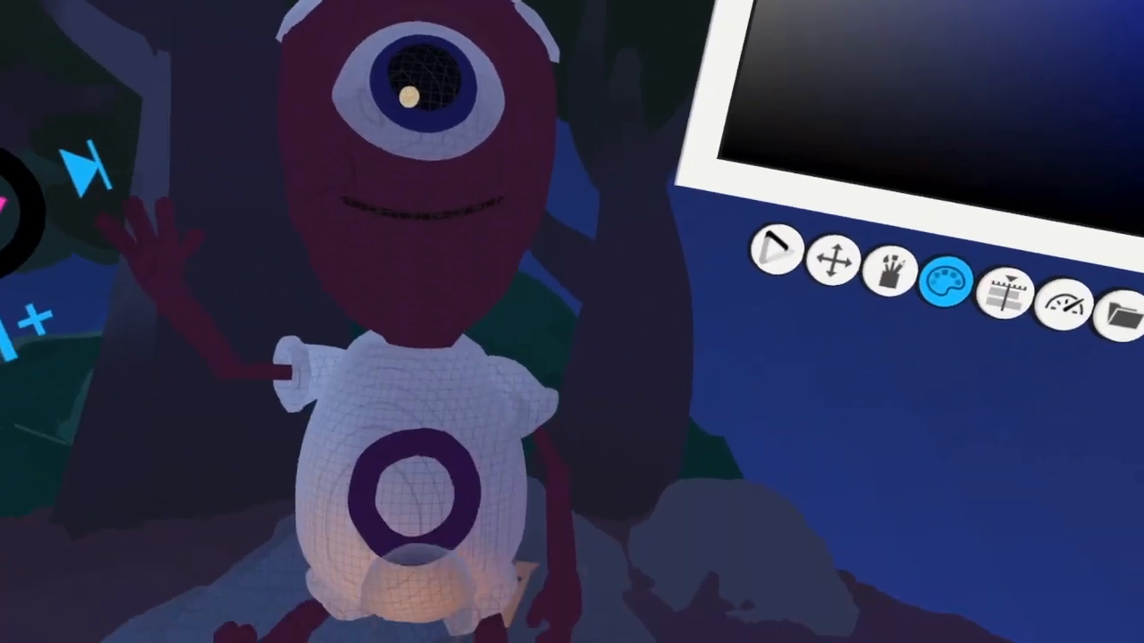
{"action": "left_click", "coordinate": [459, 587]}
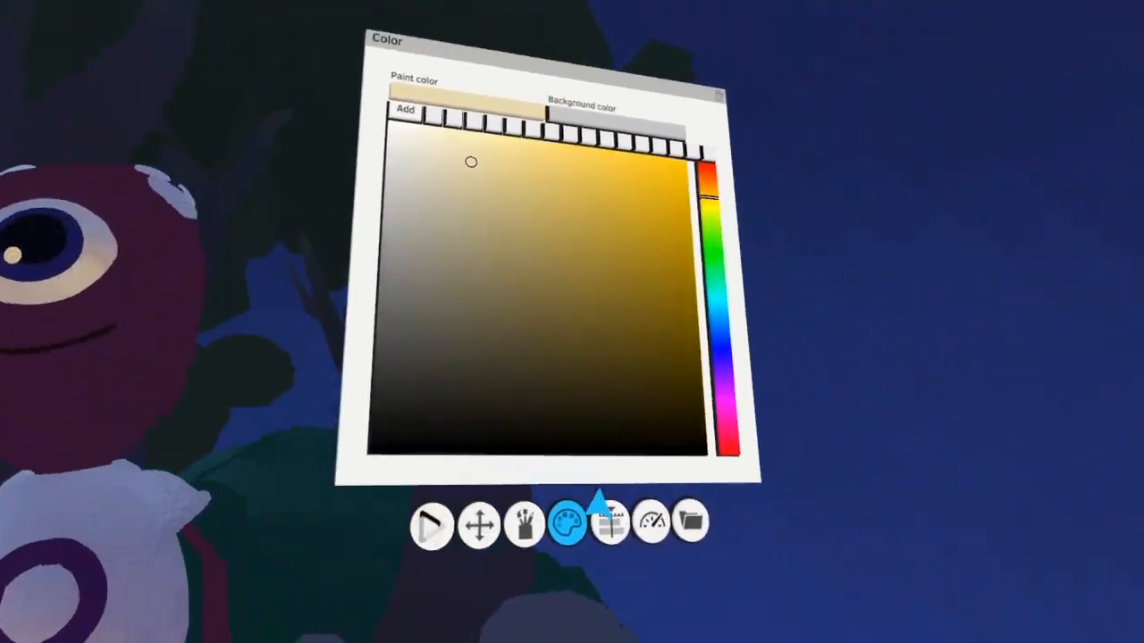
Make the alien's Skin layer active, set the paint color to muted pink and colorize the raised hand and forearm
{"action": "left_click", "coordinate": [634, 496]}
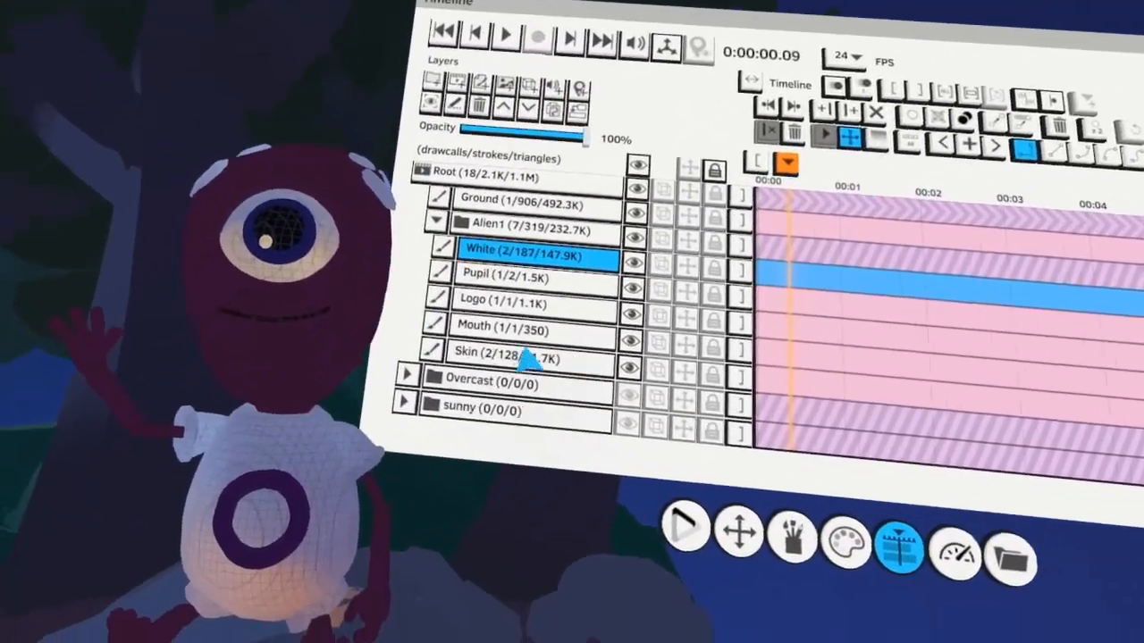
{"action": "left_click", "coordinate": [528, 356]}
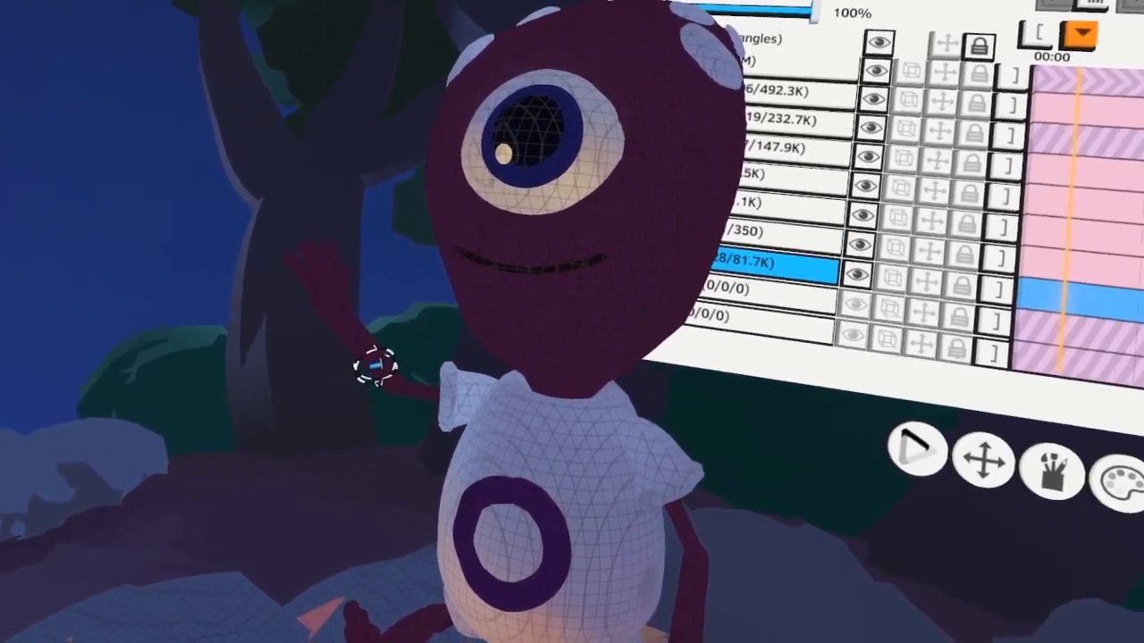
{"action": "left_click", "coordinate": [375, 367]}
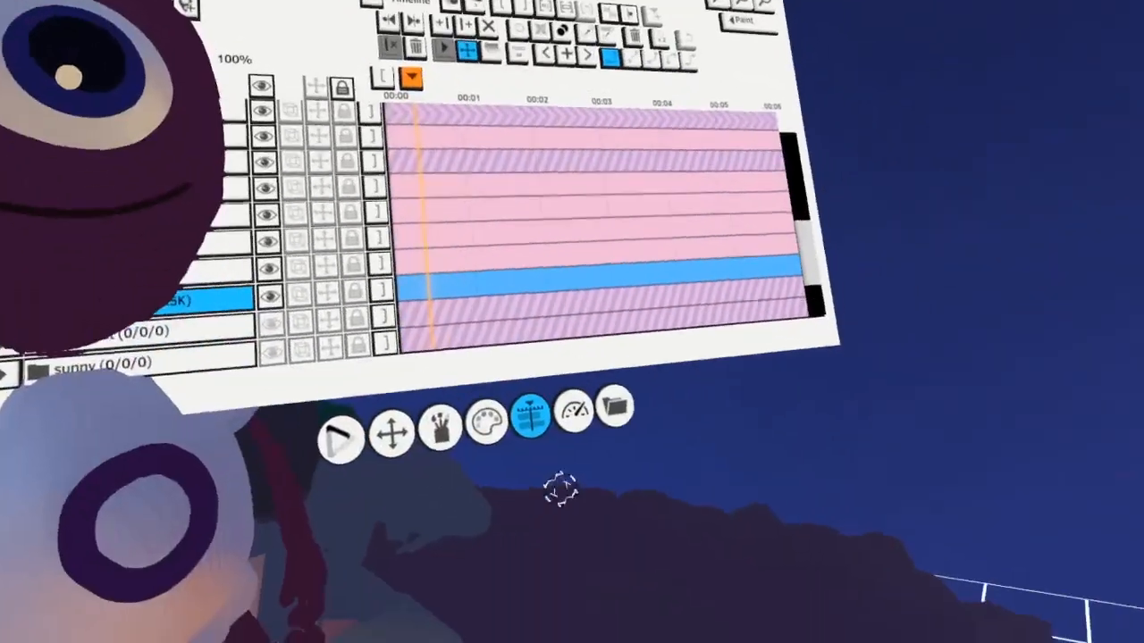
{"action": "left_click", "coordinate": [488, 423]}
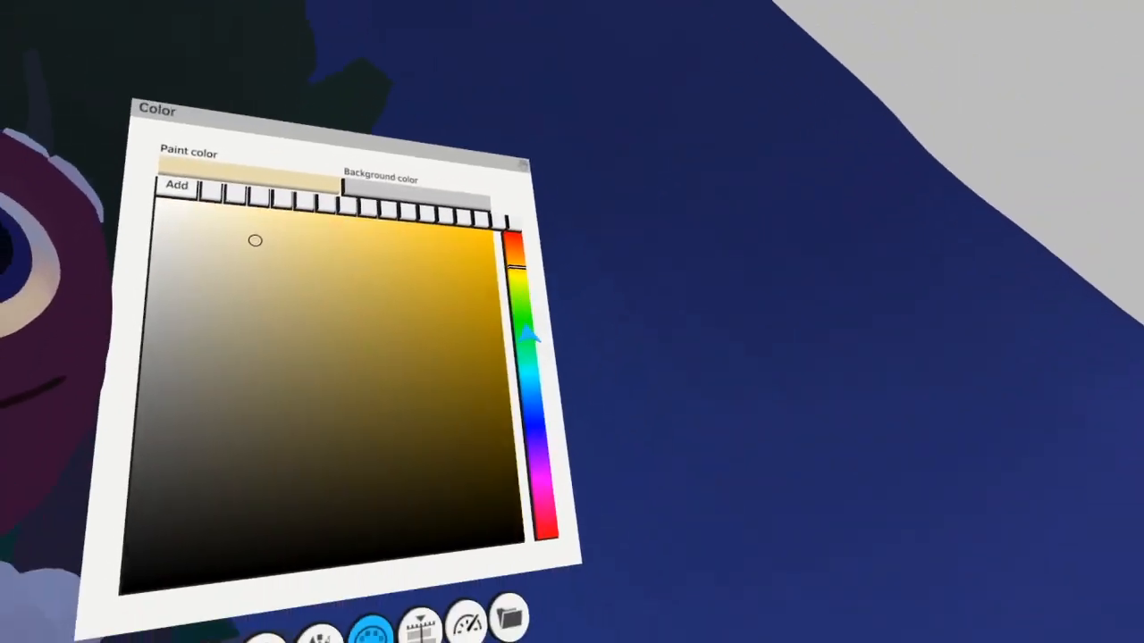
{"action": "left_click", "coordinate": [571, 499]}
{"action": "left_click", "coordinate": [500, 332]}
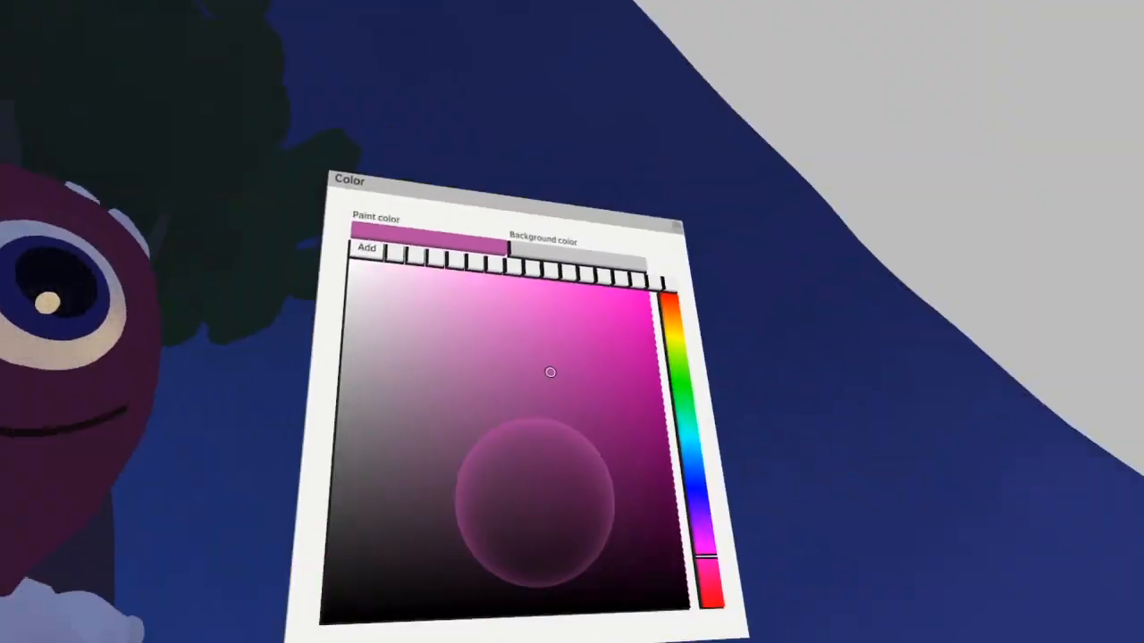
{"action": "left_click_drag", "start_coordinate": [526, 234], "coordinate": [569, 452]}
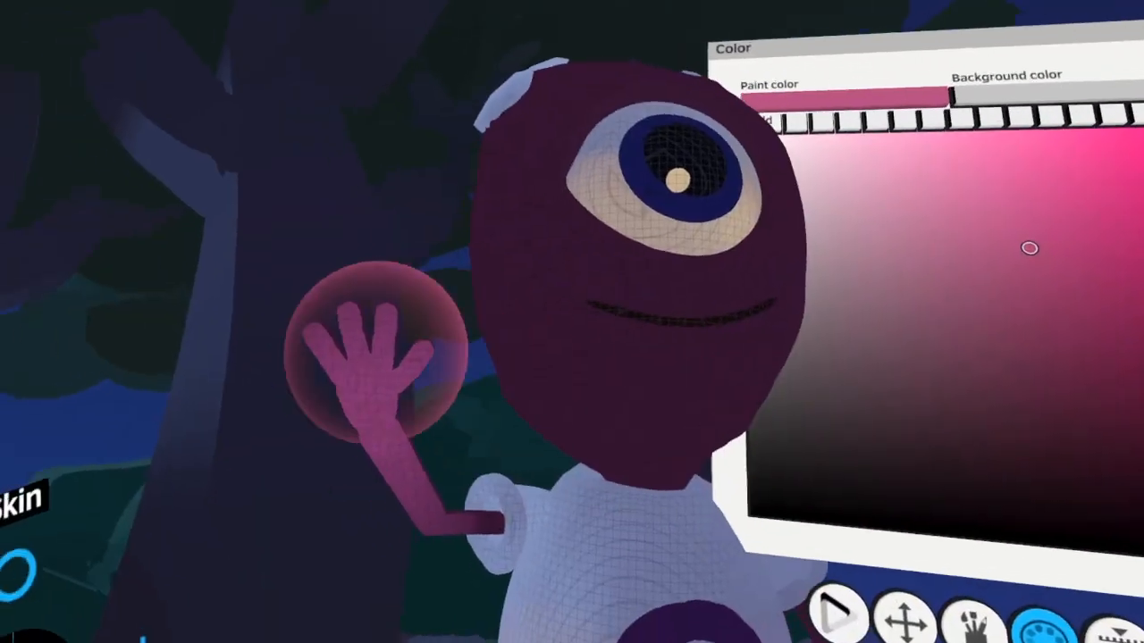
Colorize the alien's lowered arm, hand and feet with the muted pink firelight color
{"action": "mouse_move", "coordinate": [365, 352]}
{"action": "left_mouse_down"}
{"action": "mouse_move", "coordinate": [449, 274]}
{"action": "mouse_move", "coordinate": [342, 377]}
{"action": "left_mouse_up"}
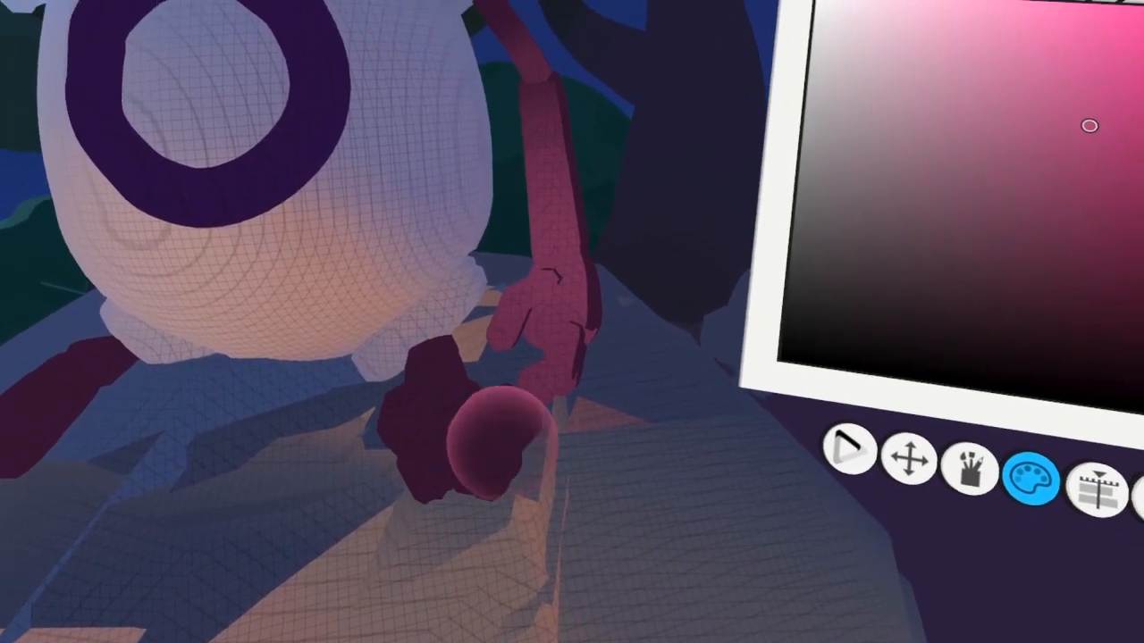
{"action": "left_click_drag", "start_coordinate": [492, 441], "coordinate": [413, 438]}
{"action": "left_click_drag", "start_coordinate": [327, 373], "coordinate": [378, 464]}
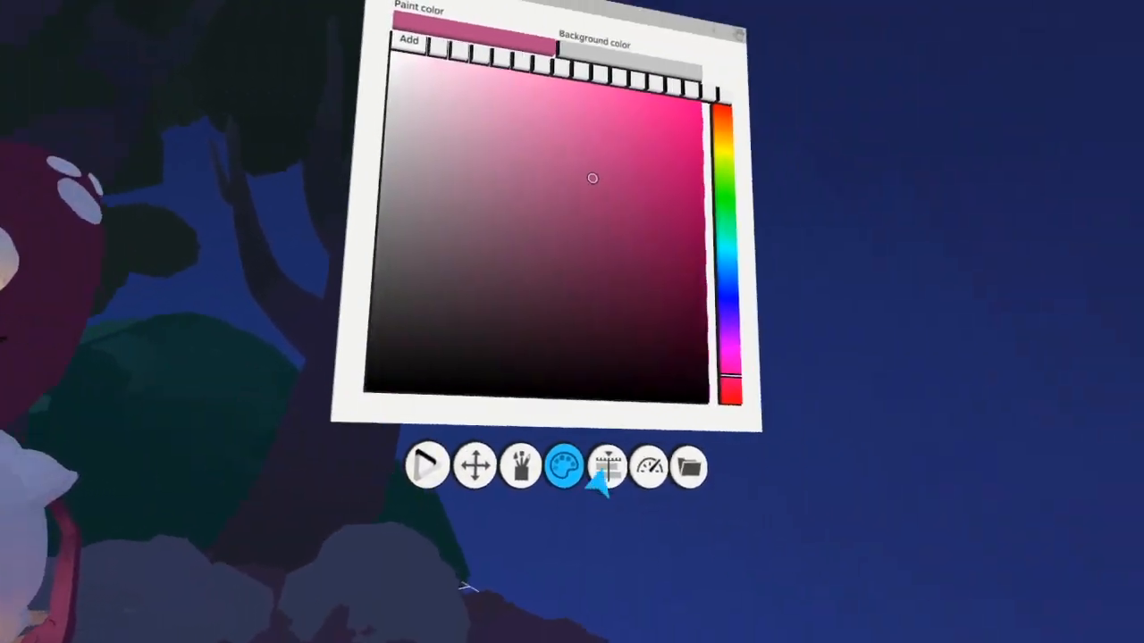
Make only the Skin layer active, then colorize the alien's lower face pink and its chin red
{"action": "left_click", "coordinate": [605, 469]}
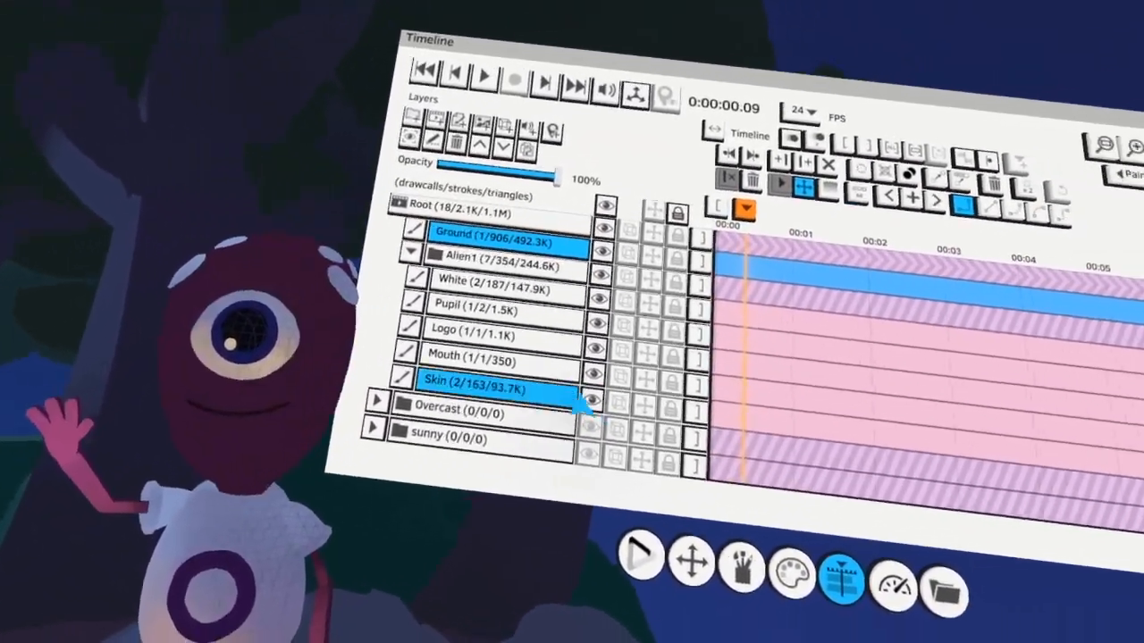
{"action": "left_click", "coordinate": [582, 401]}
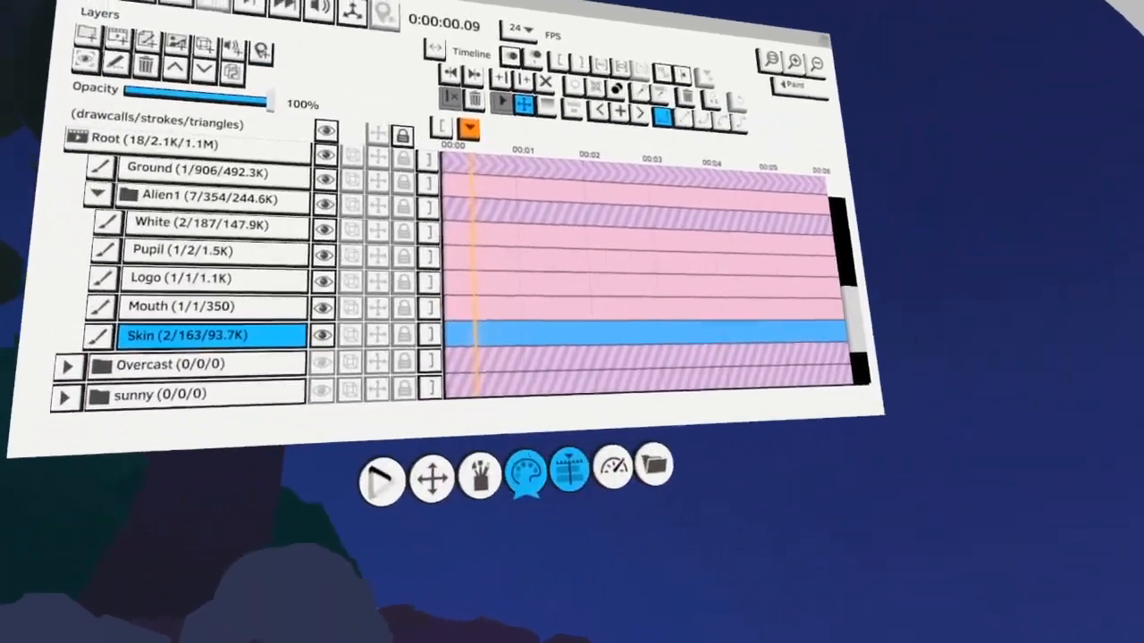
{"action": "left_click", "coordinate": [526, 470]}
{"action": "left_click", "coordinate": [527, 257]}
{"action": "left_click", "coordinate": [574, 253]}
{"action": "left_click", "coordinate": [600, 464]}
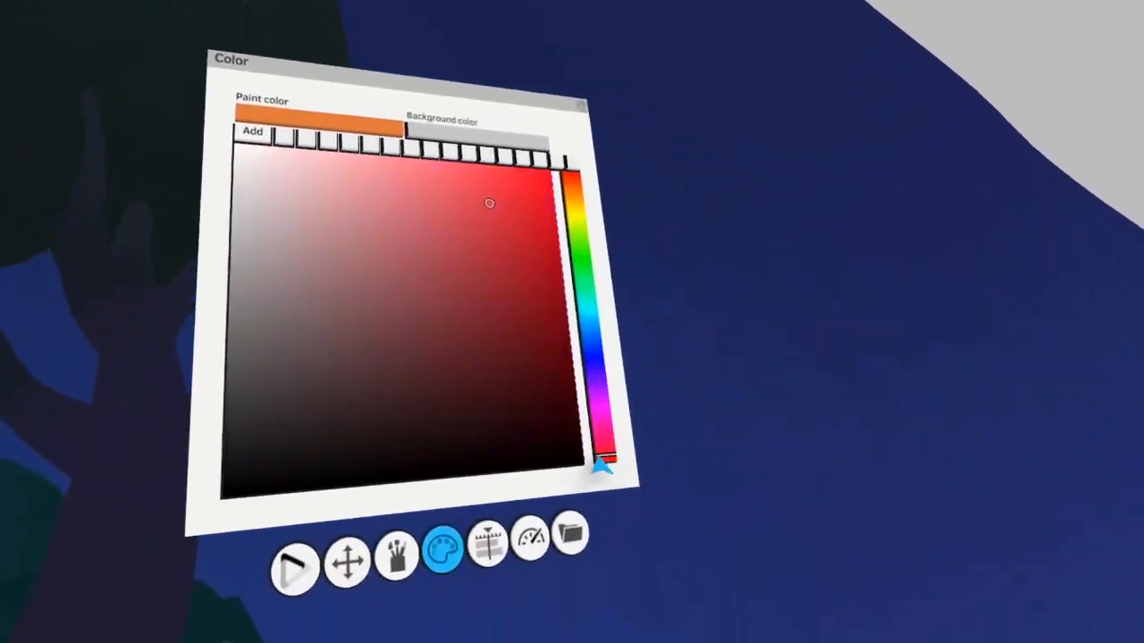
{"action": "left_click", "coordinate": [657, 327]}
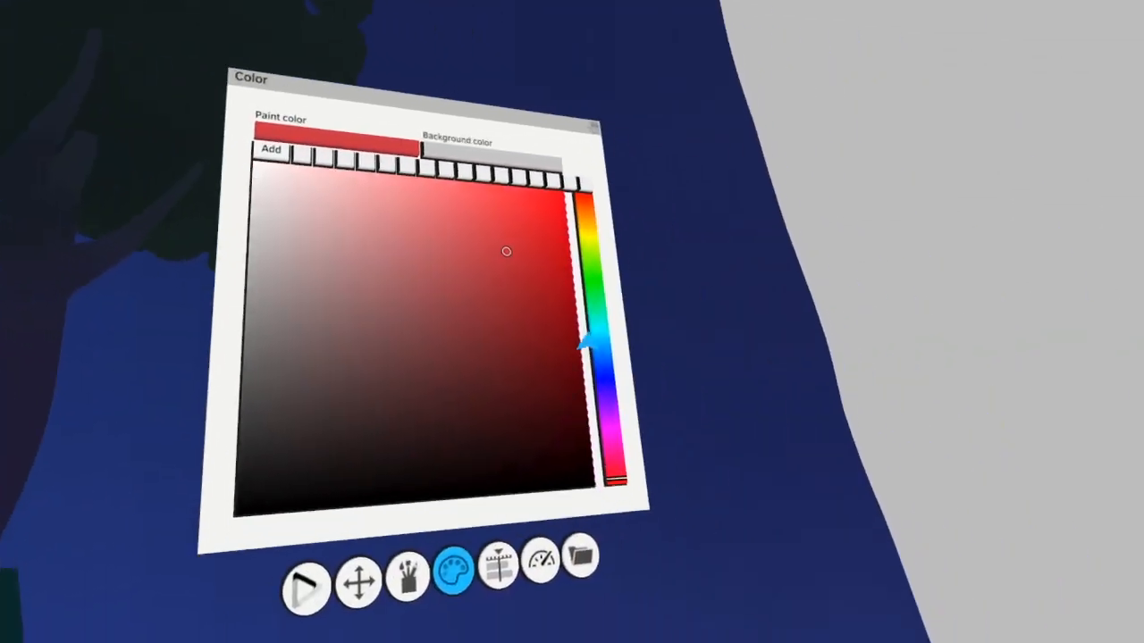
Set the paint color to muted blue and colorize the top and back of the alien's head with moonlight
{"action": "left_click", "coordinate": [609, 377]}
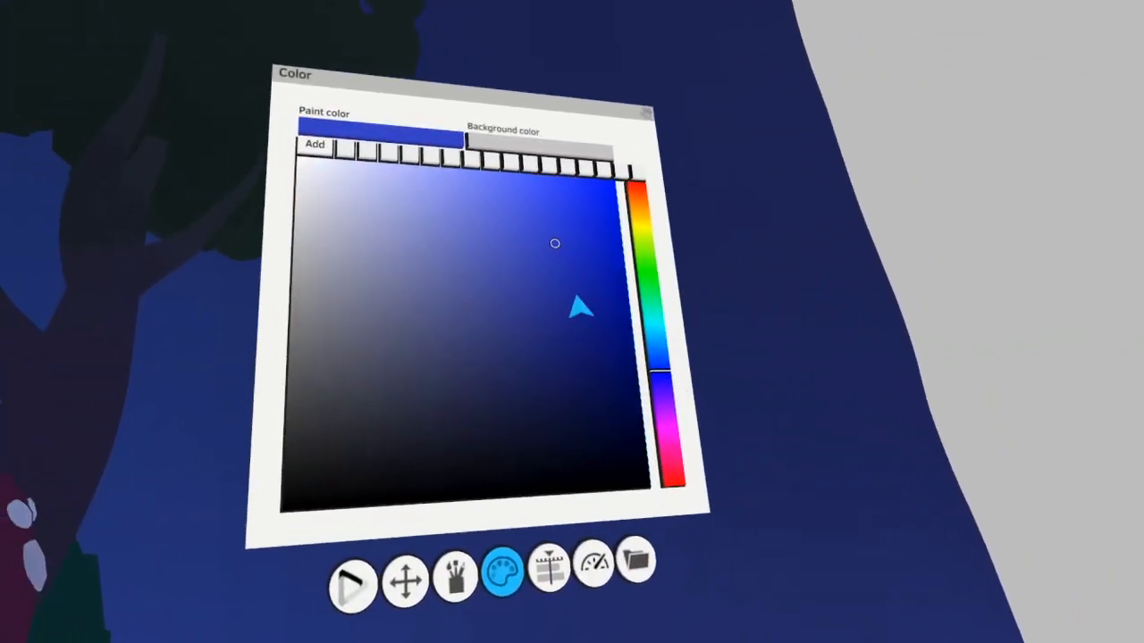
{"action": "left_click", "coordinate": [534, 292]}
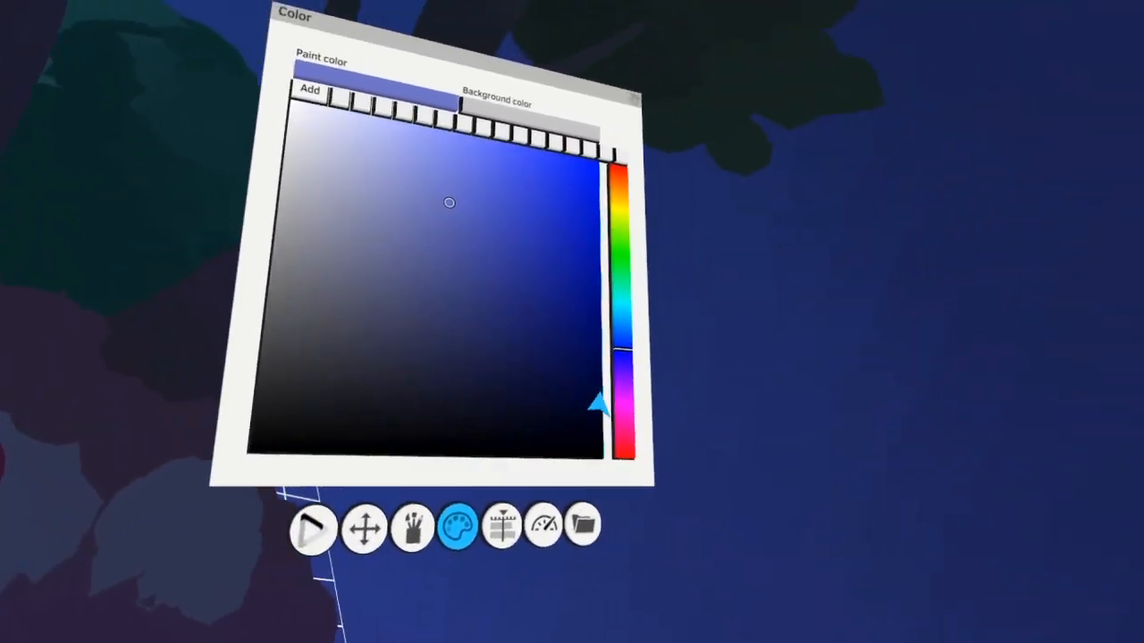
{"action": "left_click", "coordinate": [611, 404]}
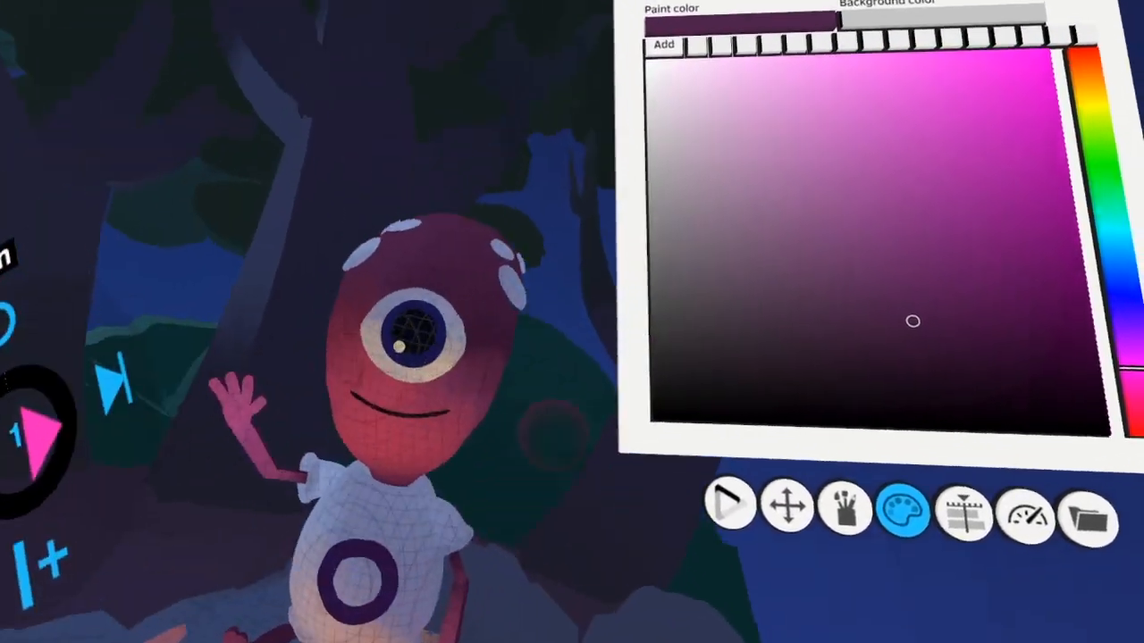
Colorize the alien's forehead and the skin around the eye with crimson and muted purple
{"action": "left_click", "coordinate": [367, 337]}
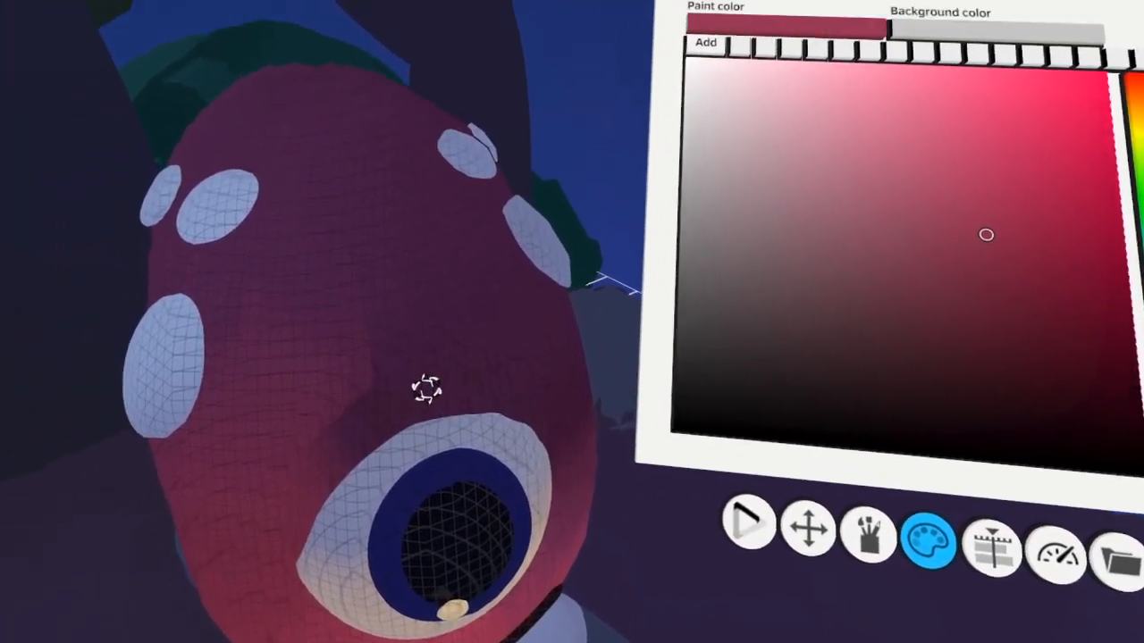
{"action": "left_click", "coordinate": [426, 391]}
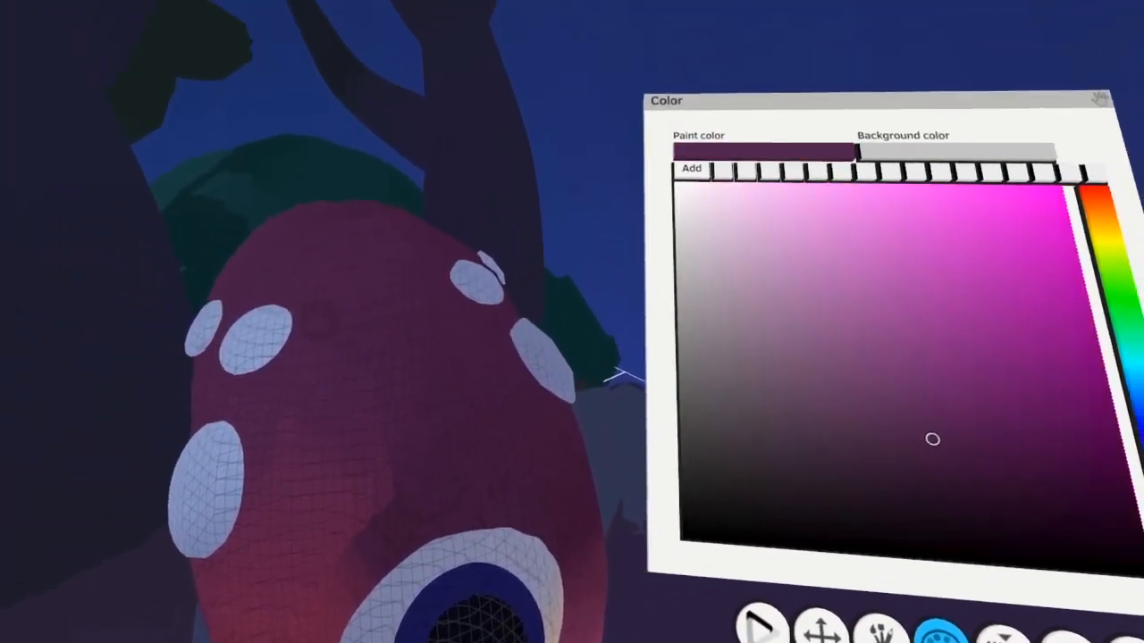
{"action": "left_click", "coordinate": [555, 368]}
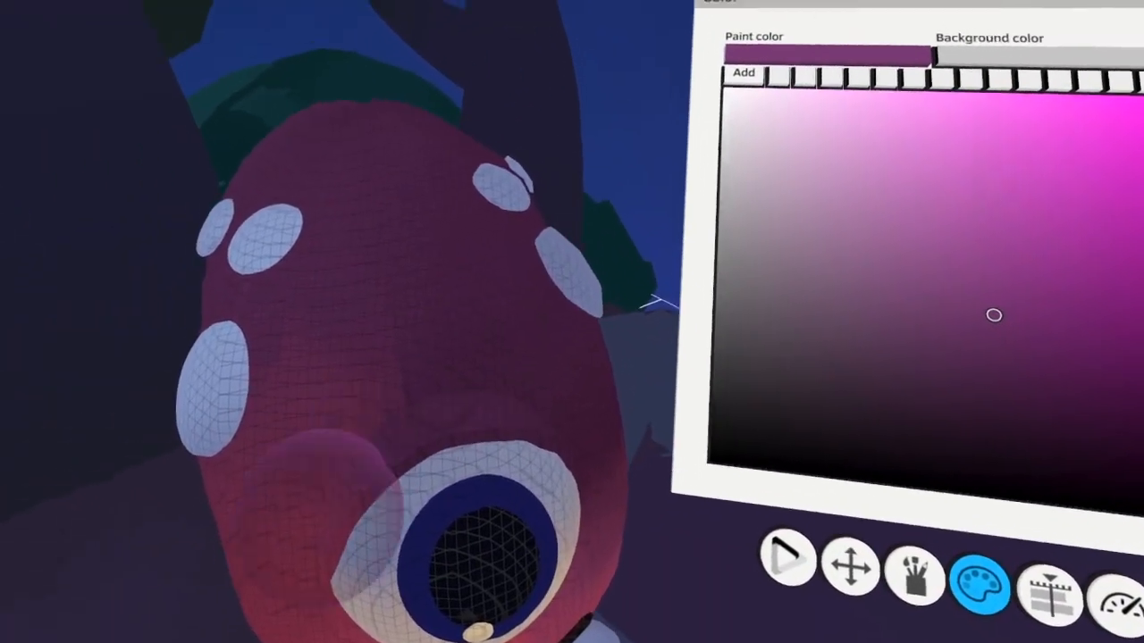
{"action": "left_click_drag", "start_coordinate": [333, 498], "coordinate": [478, 478]}
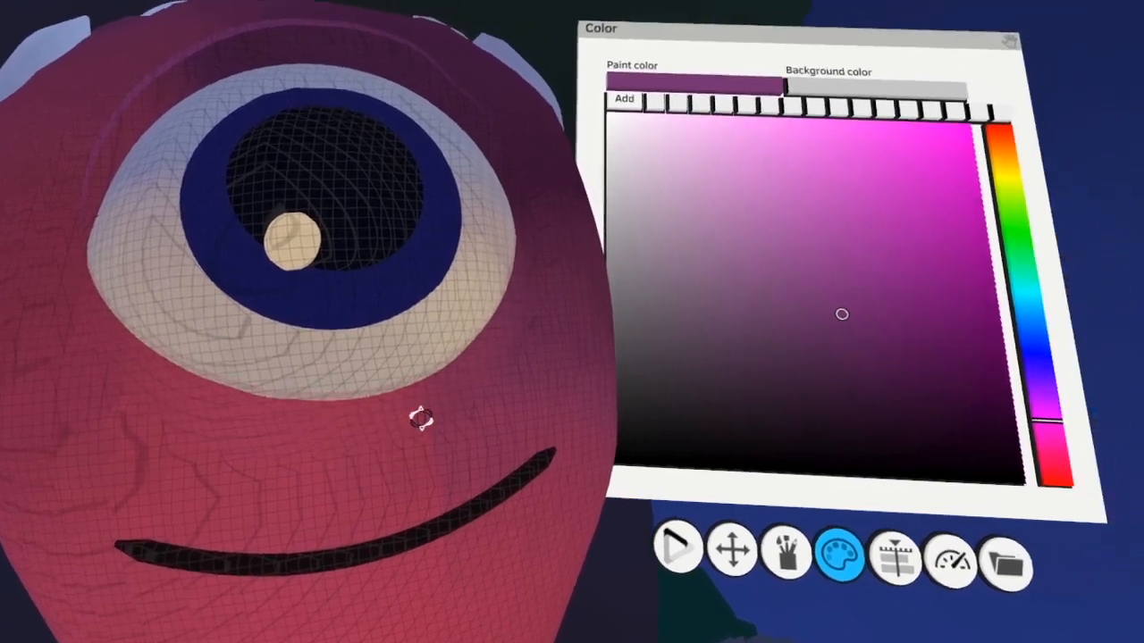
Set the paint color to dark maroon and shade the skin around the alien's eye, forming a darker rim below it
{"action": "left_click", "coordinate": [421, 418]}
{"action": "left_click", "coordinate": [804, 447]}
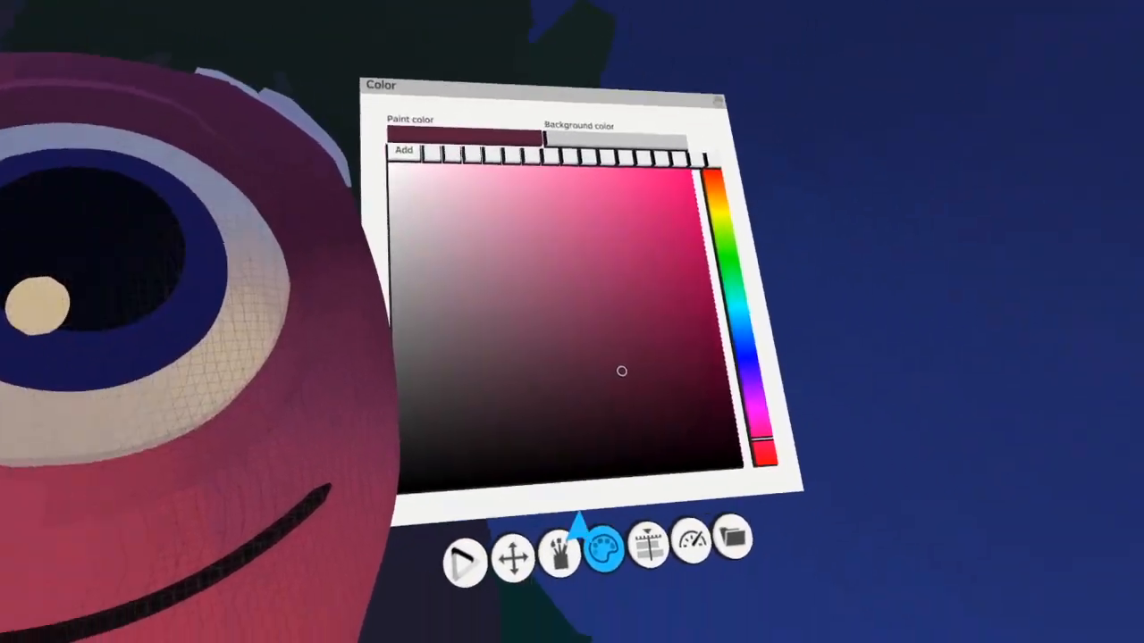
{"action": "left_click", "coordinate": [807, 565]}
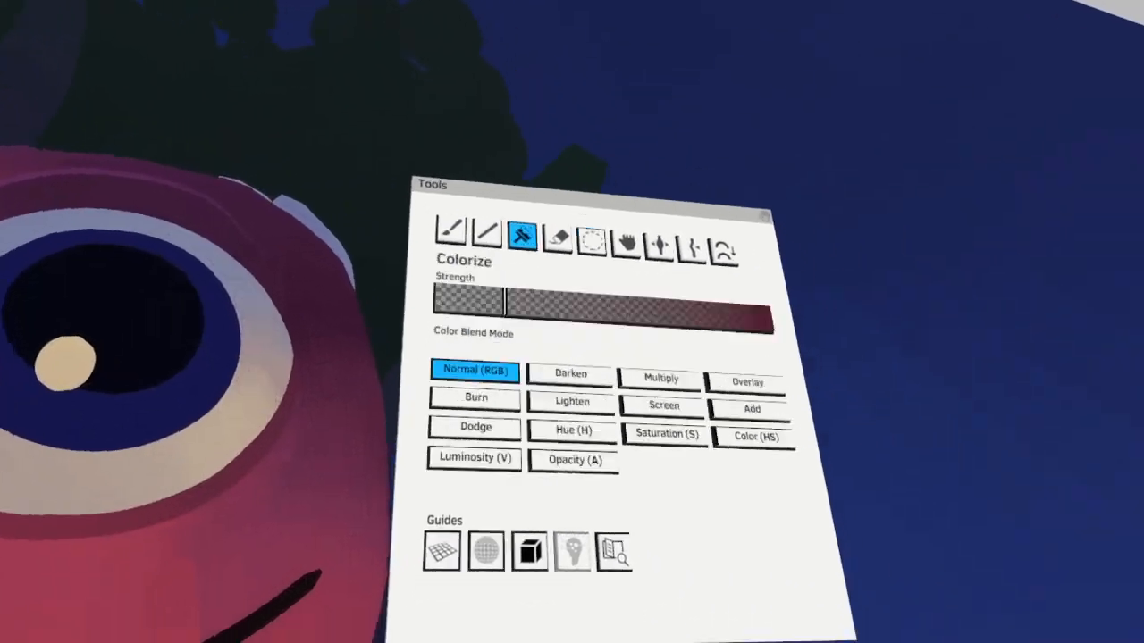
{"action": "left_click", "coordinate": [536, 507]}
{"action": "left_click", "coordinate": [649, 297]}
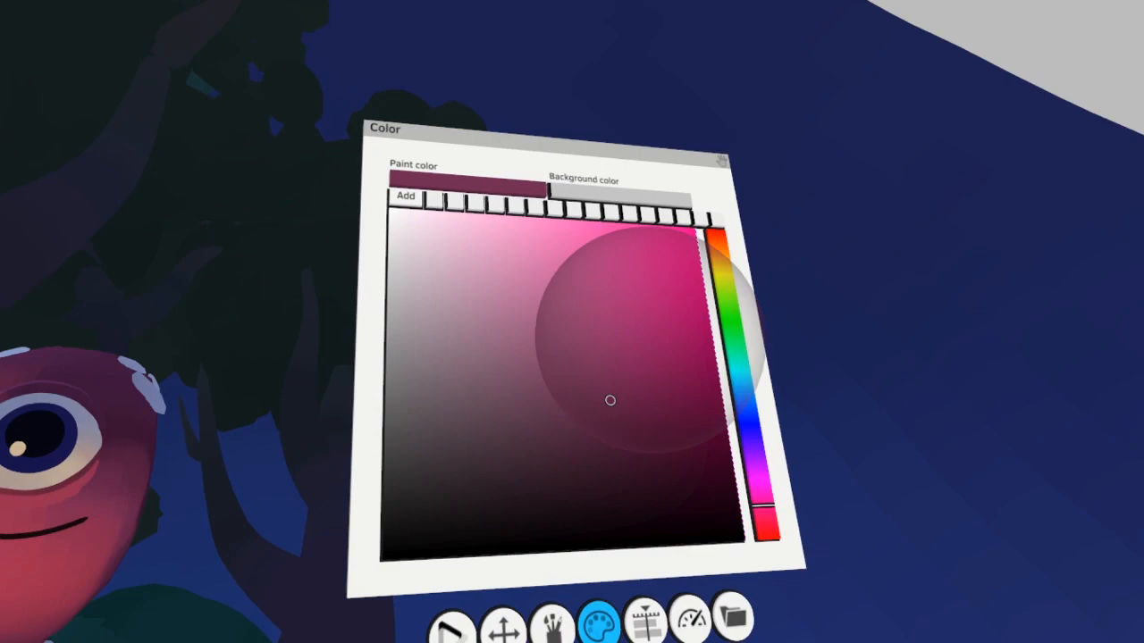
Set the paint color to orange-red and rosy red, then brighten the skin below the alien's eye with firelight
{"action": "left_click", "coordinate": [853, 301]}
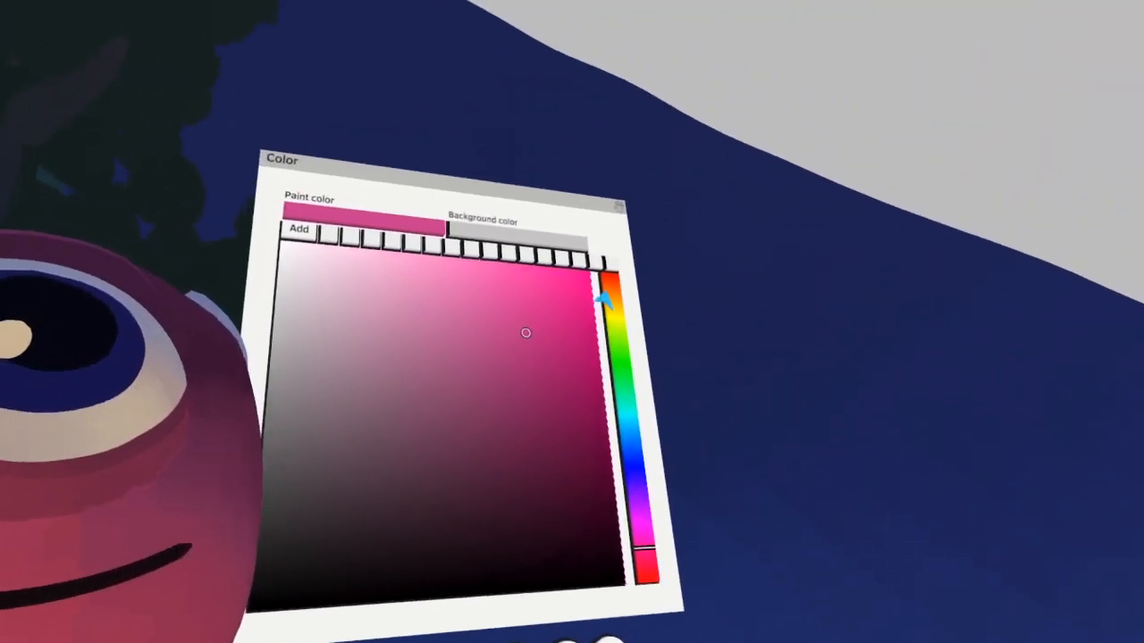
{"action": "left_click", "coordinate": [607, 293]}
{"action": "left_click", "coordinate": [605, 299]}
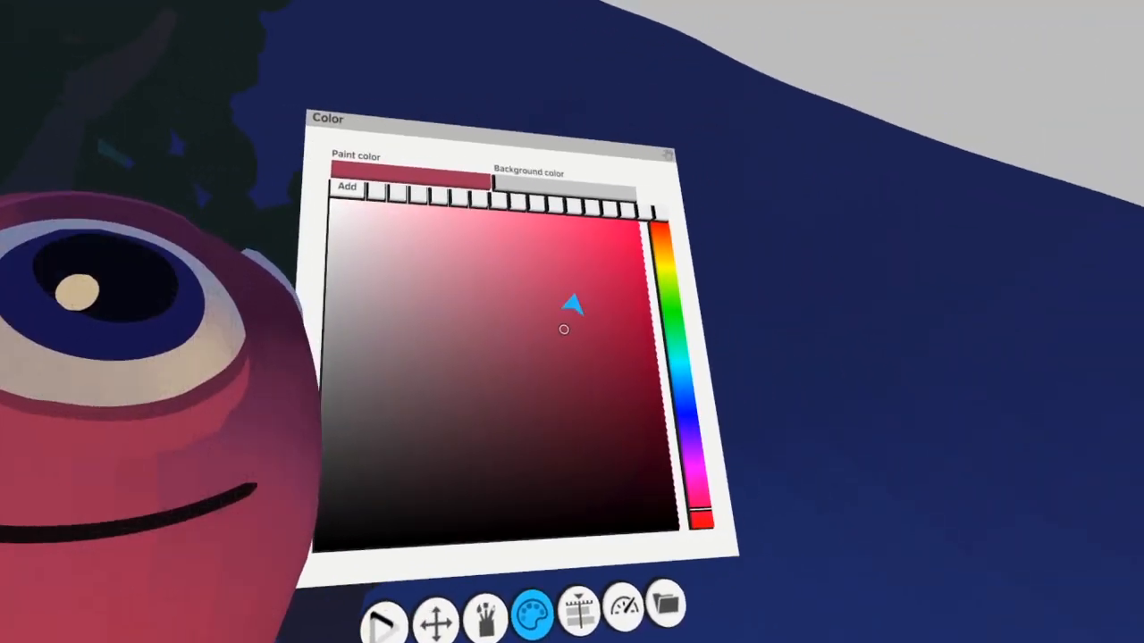
{"action": "left_click", "coordinate": [797, 235]}
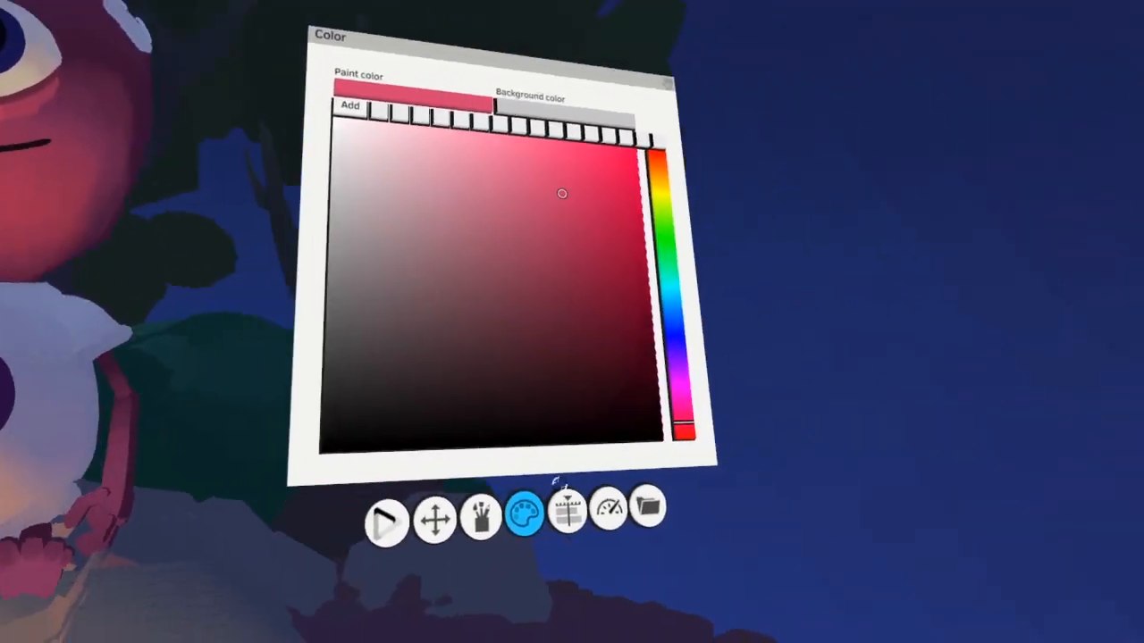
Select the White layer and turn it into a short frame-by-frame sequence that repeats along the timeline
{"action": "left_click", "coordinate": [568, 511]}
{"action": "left_click", "coordinate": [819, 539]}
{"action": "left_click", "coordinate": [771, 540]}
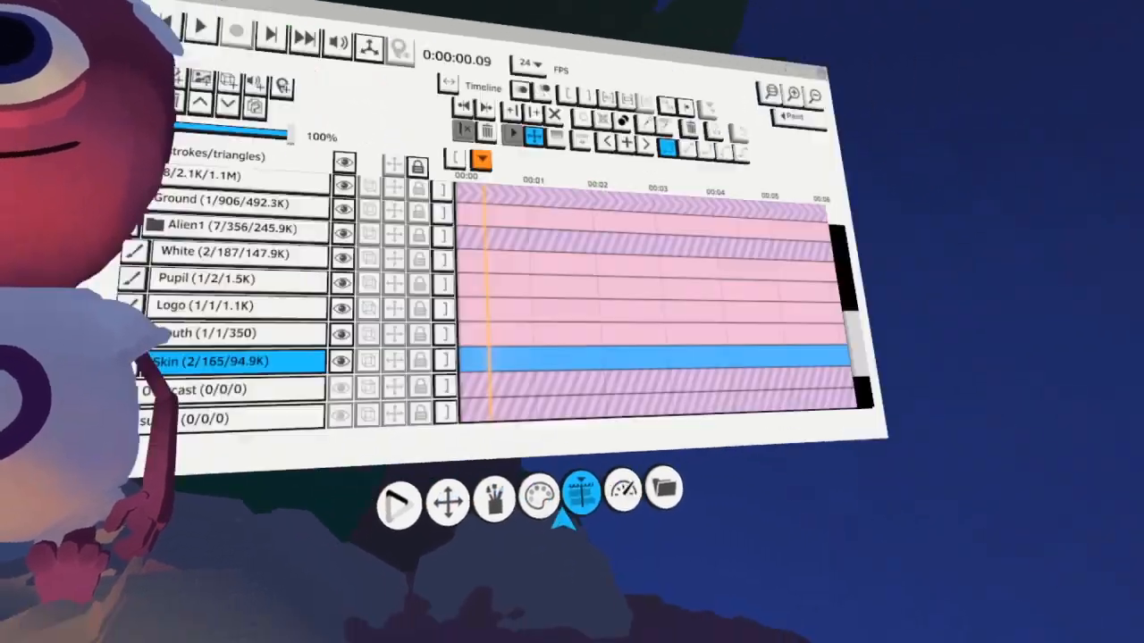
{"action": "left_click", "coordinate": [510, 286]}
{"action": "scroll", "coordinate": [466, 461], "scroll_direction": "up", "scroll_amount": 1}
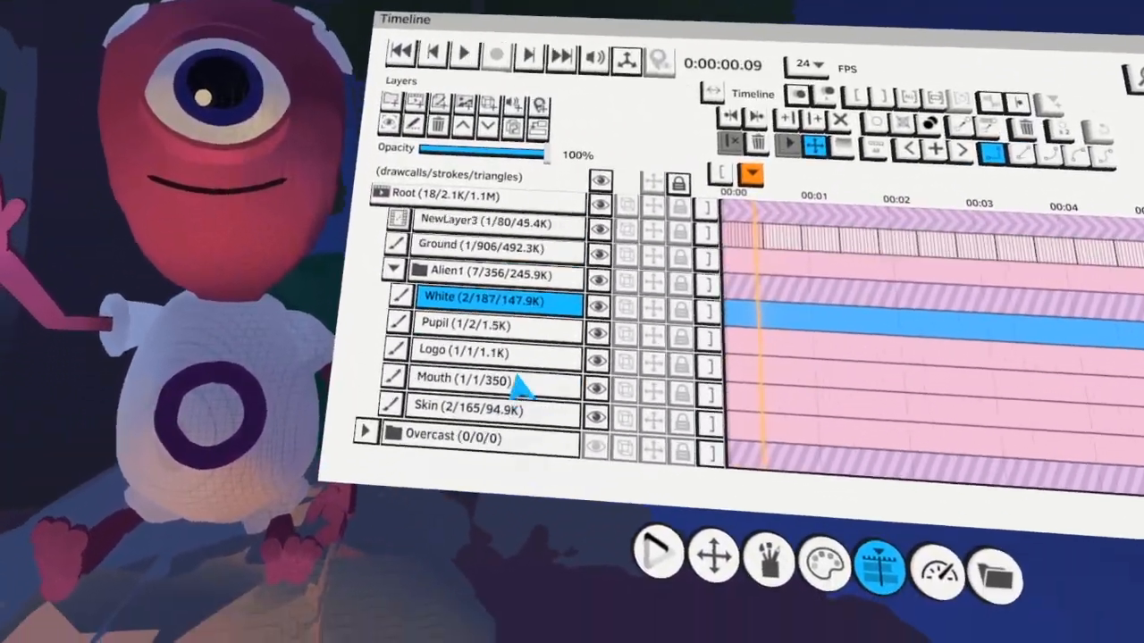
{"action": "left_click", "coordinate": [476, 394]}
{"action": "left_click", "coordinate": [516, 438]}
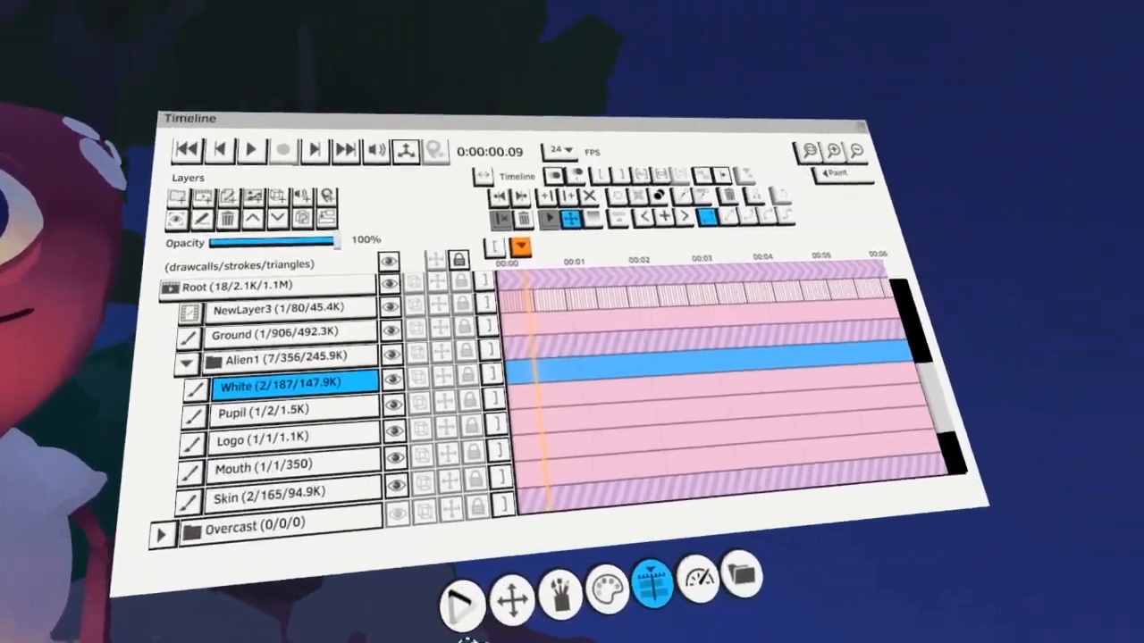
{"action": "key", "text": "Up"}
{"action": "key", "text": "Up"}
{"action": "key", "text": "Up"}
{"action": "key", "text": "Up"}
{"action": "key", "text": "Up"}
{"action": "key", "text": "Up"}
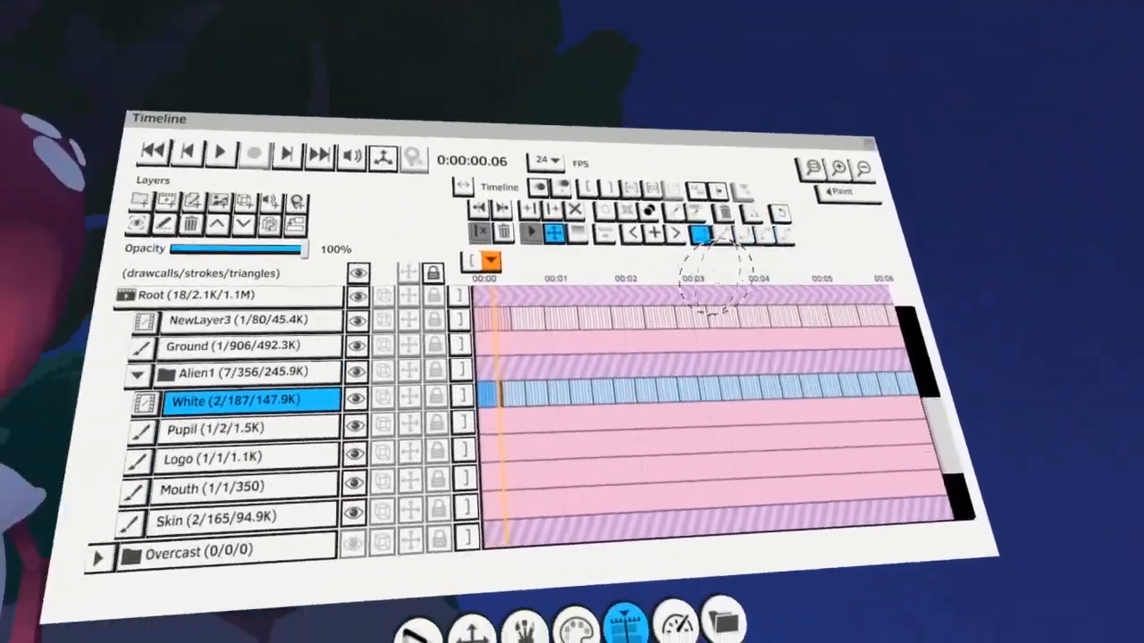
Colorize the alien's white parts across the White layer's frames with a pale warm cream for flickering firelight
{"action": "left_click", "coordinate": [574, 622]}
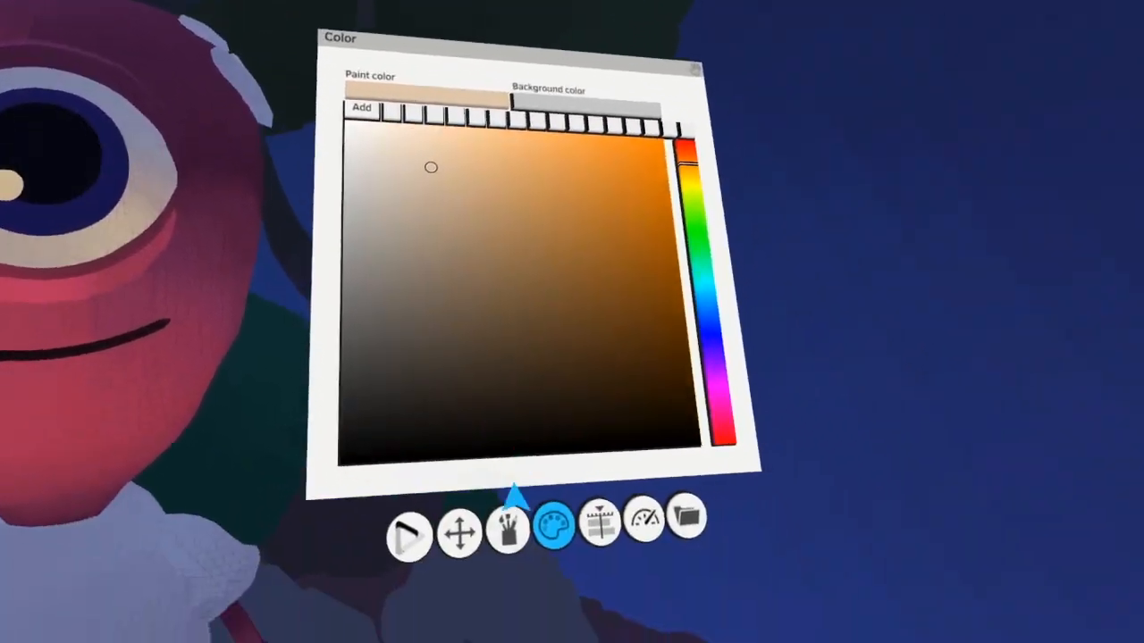
{"action": "left_click", "coordinate": [511, 527]}
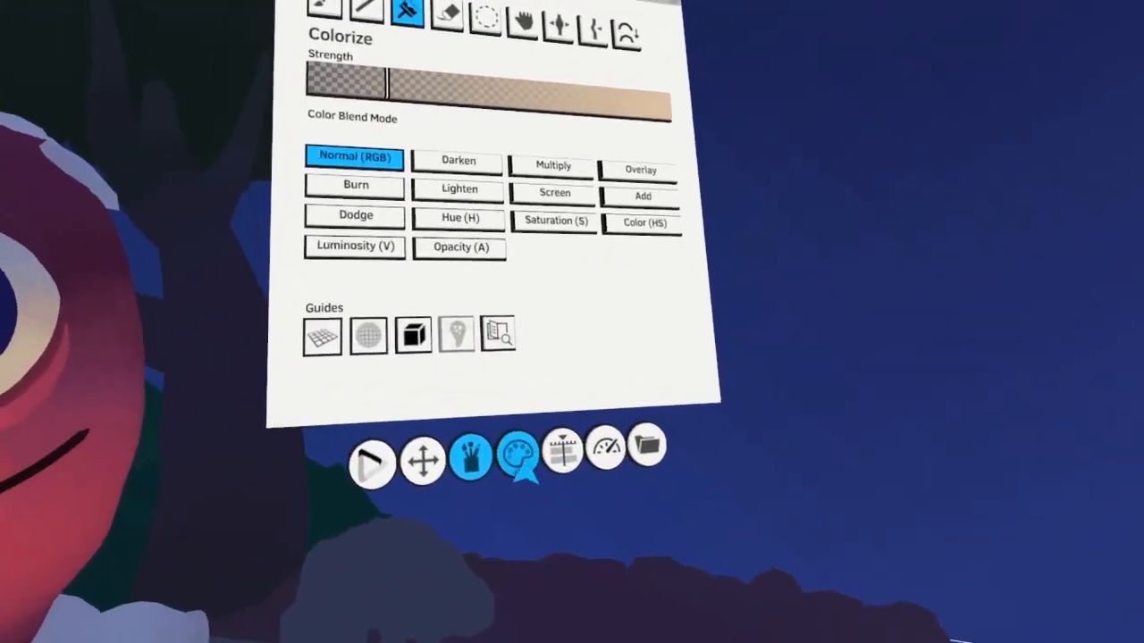
{"action": "left_click", "coordinate": [518, 457]}
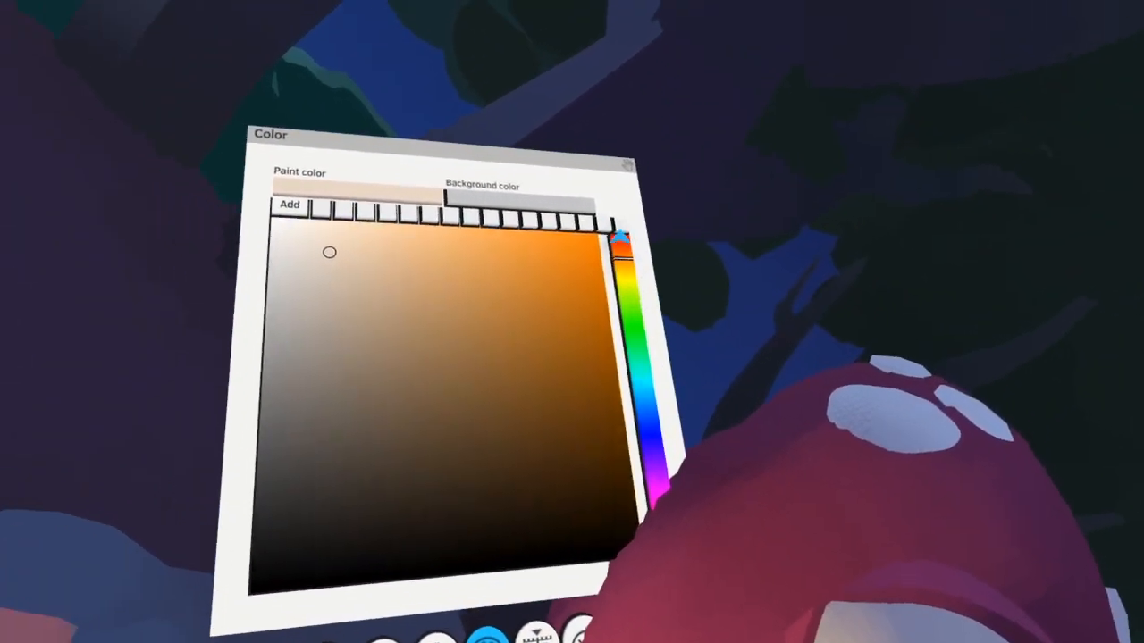
Set the paint color to hot pink, colorize the alien's raised hand and forearm, and curl its fingers into a grip
{"action": "left_click", "coordinate": [596, 250]}
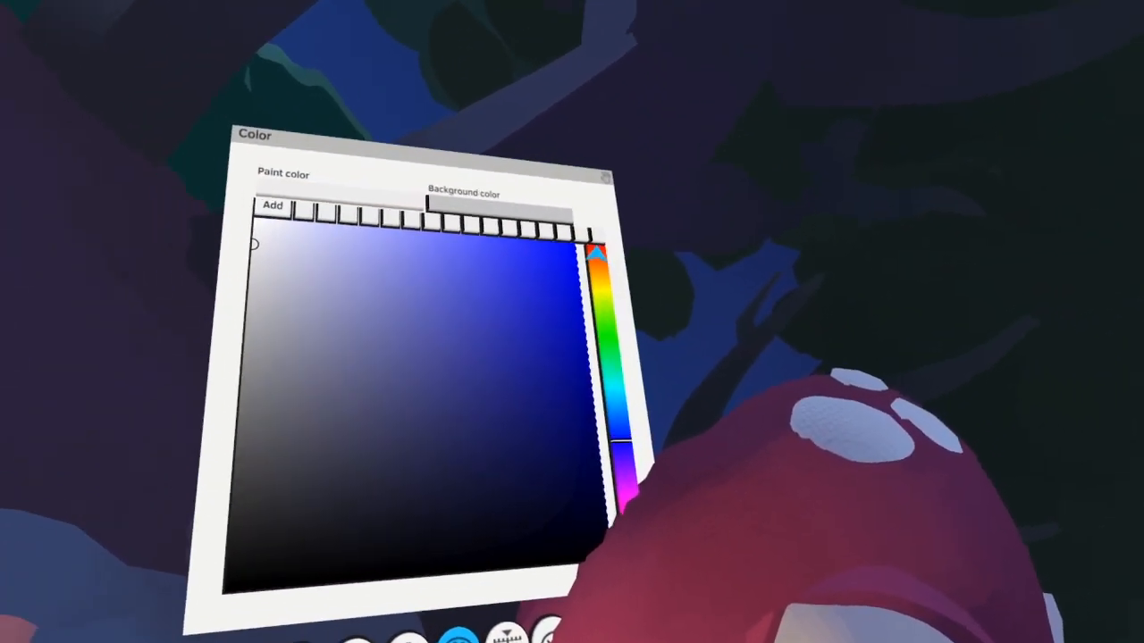
{"action": "left_click", "coordinate": [597, 253]}
{"action": "left_click", "coordinate": [592, 221]}
{"action": "left_click", "coordinate": [523, 477]}
{"action": "left_click", "coordinate": [485, 228]}
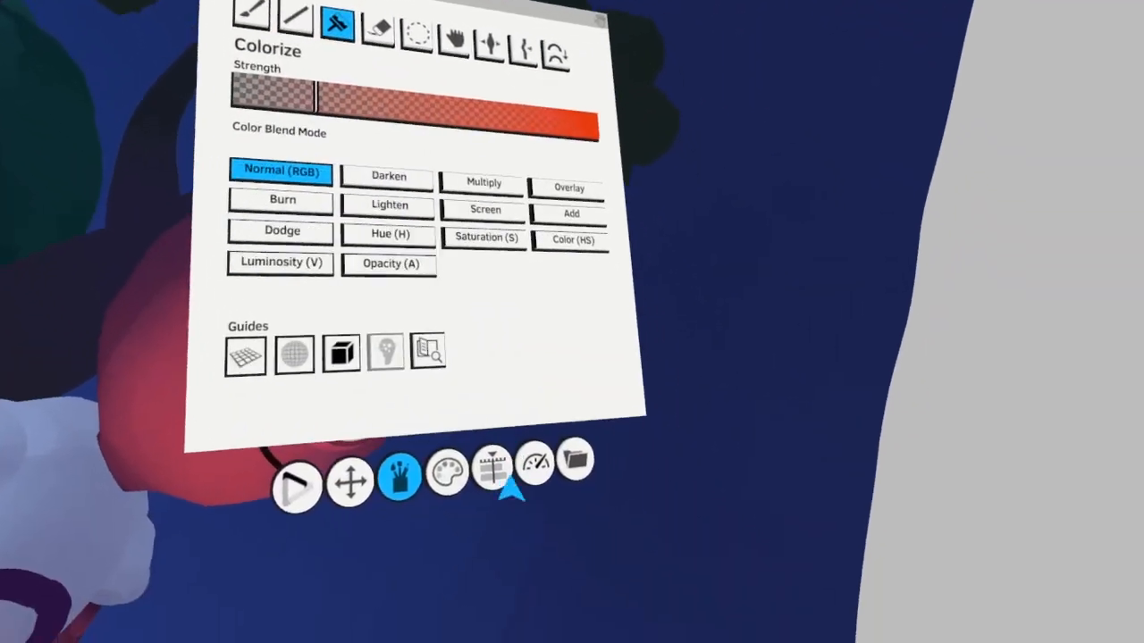
{"action": "left_click", "coordinate": [447, 472]}
{"action": "left_click", "coordinate": [560, 385]}
{"action": "left_click", "coordinate": [571, 261]}
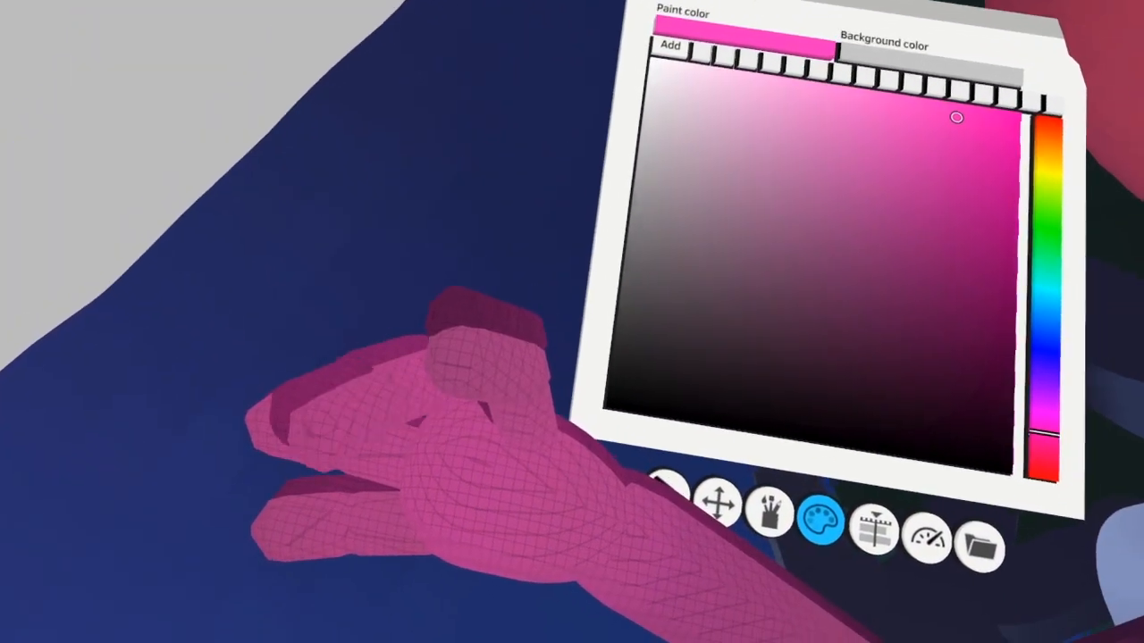
{"action": "mouse_move", "coordinate": [285, 361]}
{"action": "left_mouse_down"}
{"action": "mouse_move", "coordinate": [352, 506]}
{"action": "mouse_move", "coordinate": [378, 381]}
{"action": "mouse_move", "coordinate": [454, 384]}
{"action": "mouse_move", "coordinate": [311, 398]}
{"action": "left_mouse_up"}
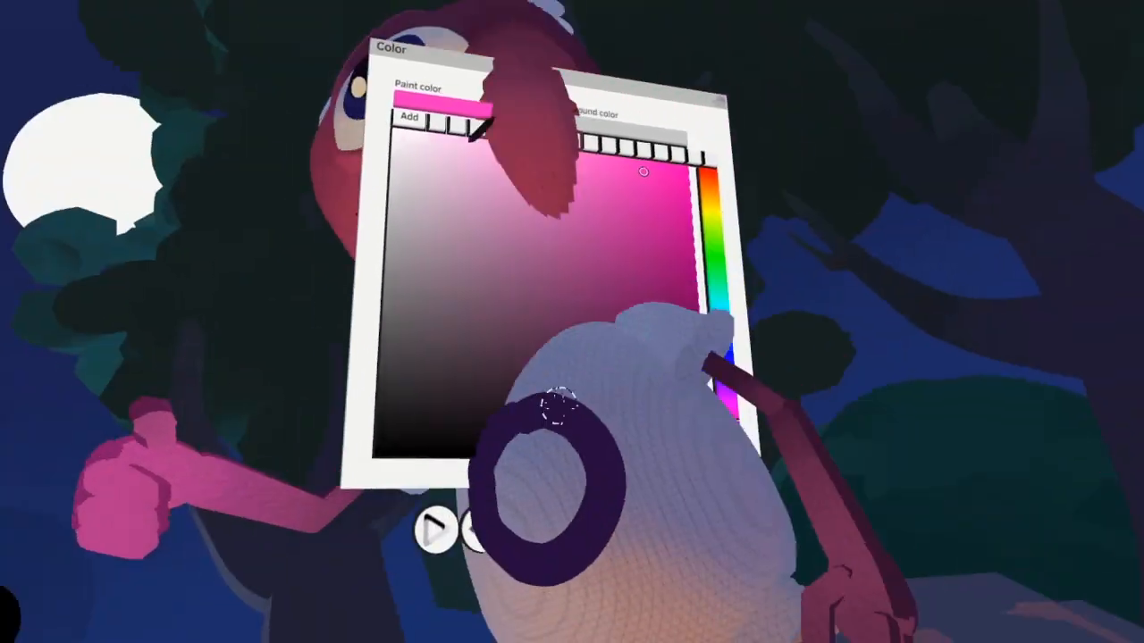
Set the paint color to dark brown and paint a long forked stick extending from the alien's gripping hand
{"action": "left_click", "coordinate": [557, 332]}
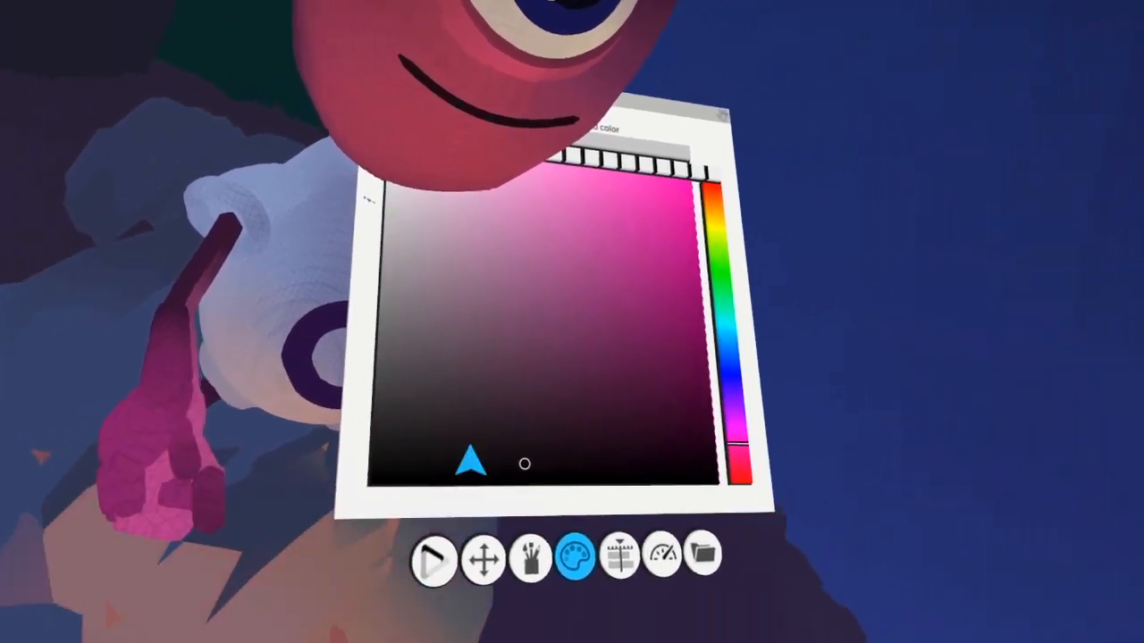
{"action": "left_click", "coordinate": [531, 556]}
{"action": "left_click", "coordinate": [494, 342]}
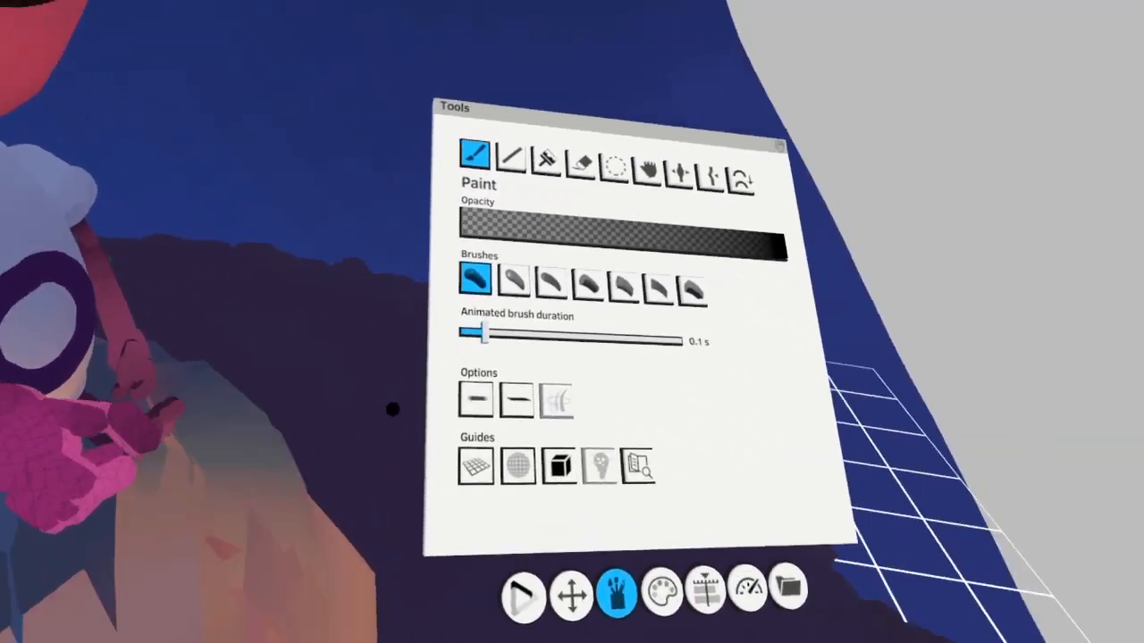
{"action": "left_click", "coordinate": [521, 482]}
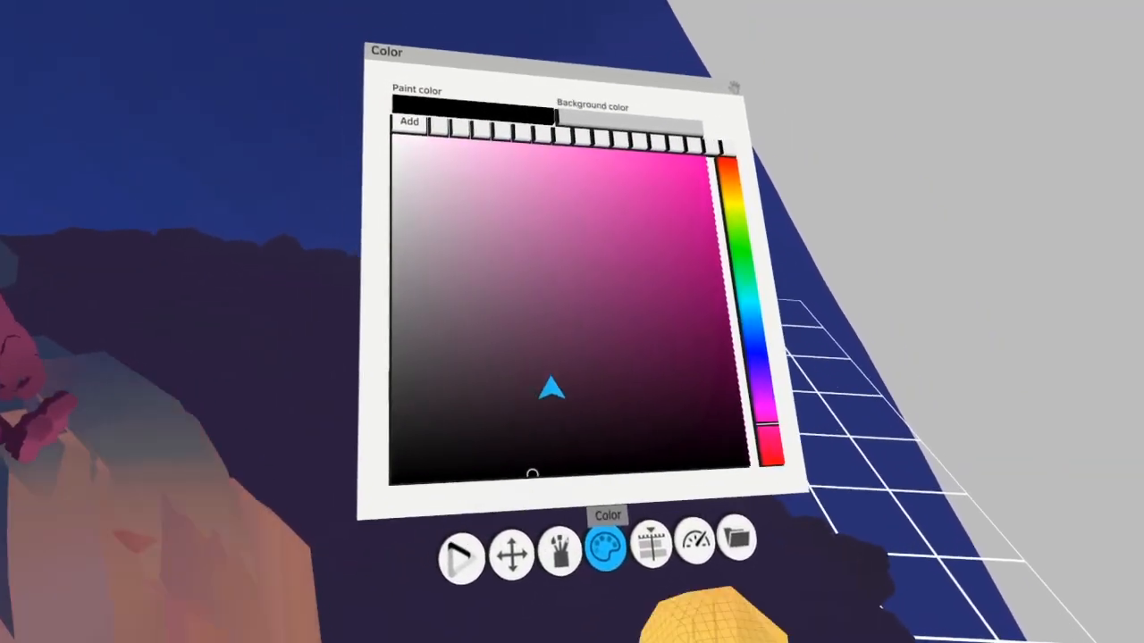
{"action": "left_click", "coordinate": [598, 379]}
{"action": "left_click", "coordinate": [770, 451]}
{"action": "left_click", "coordinate": [528, 399]}
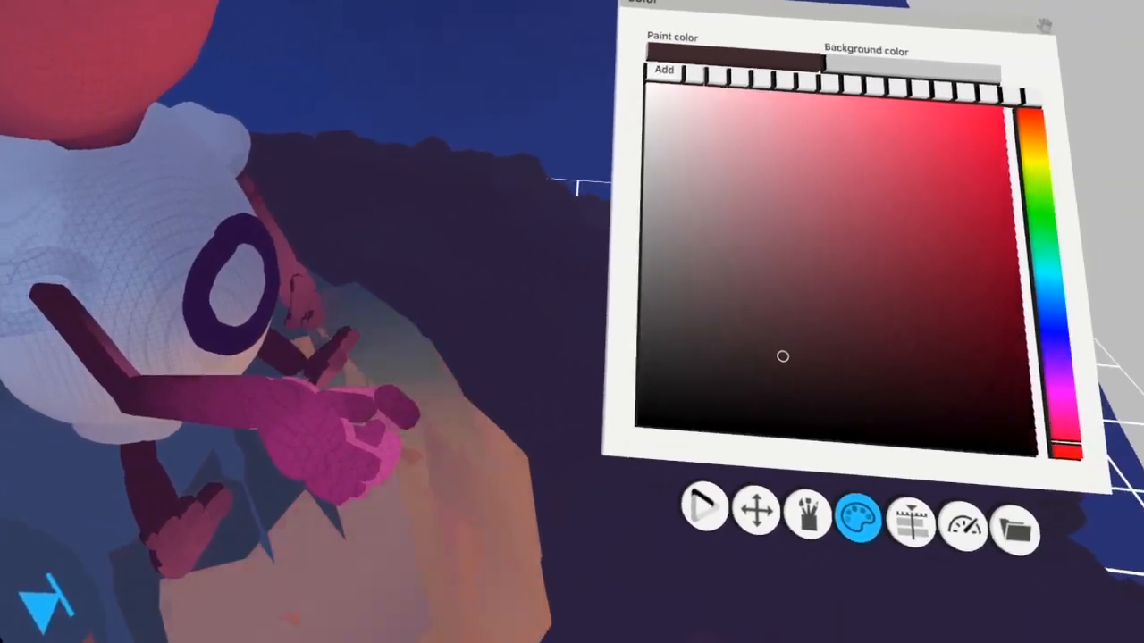
{"action": "left_click_drag", "start_coordinate": [227, 409], "coordinate": [554, 414]}
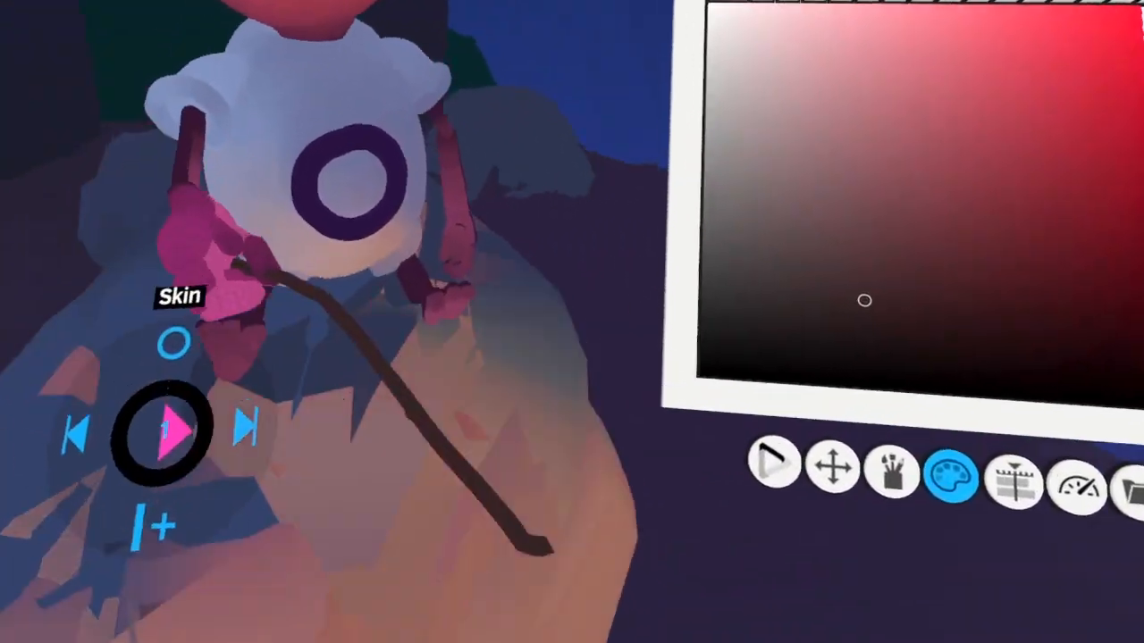
{"action": "left_click_drag", "start_coordinate": [207, 460], "coordinate": [313, 489]}
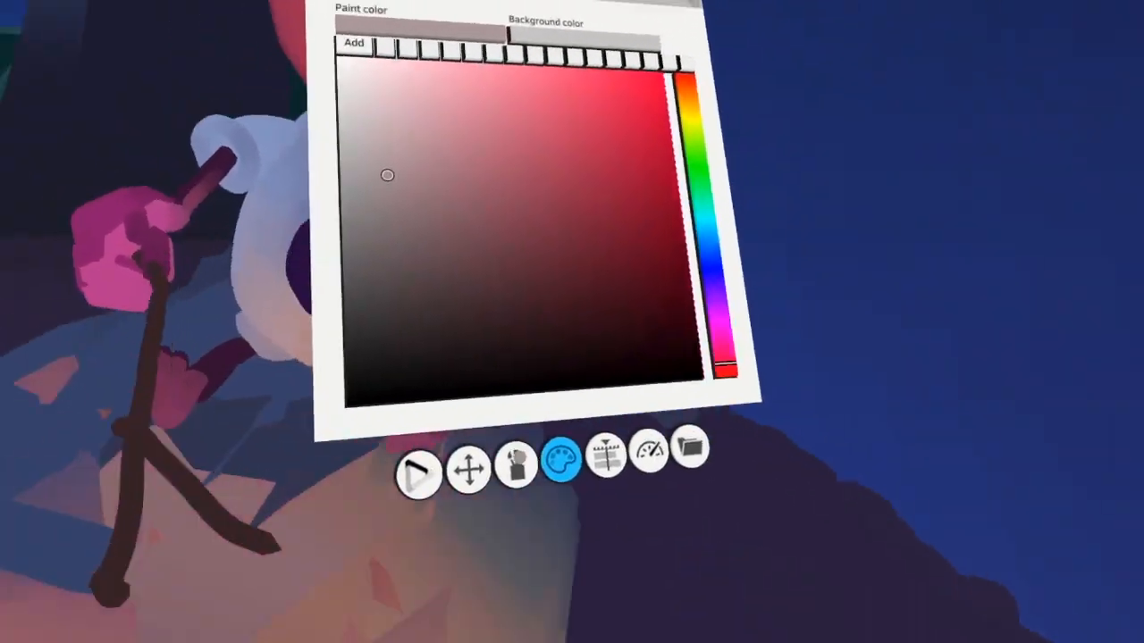
Set the paint color to a grayish rose and paint a rounded marshmallow on the end of the stick
{"action": "left_click", "coordinate": [519, 467]}
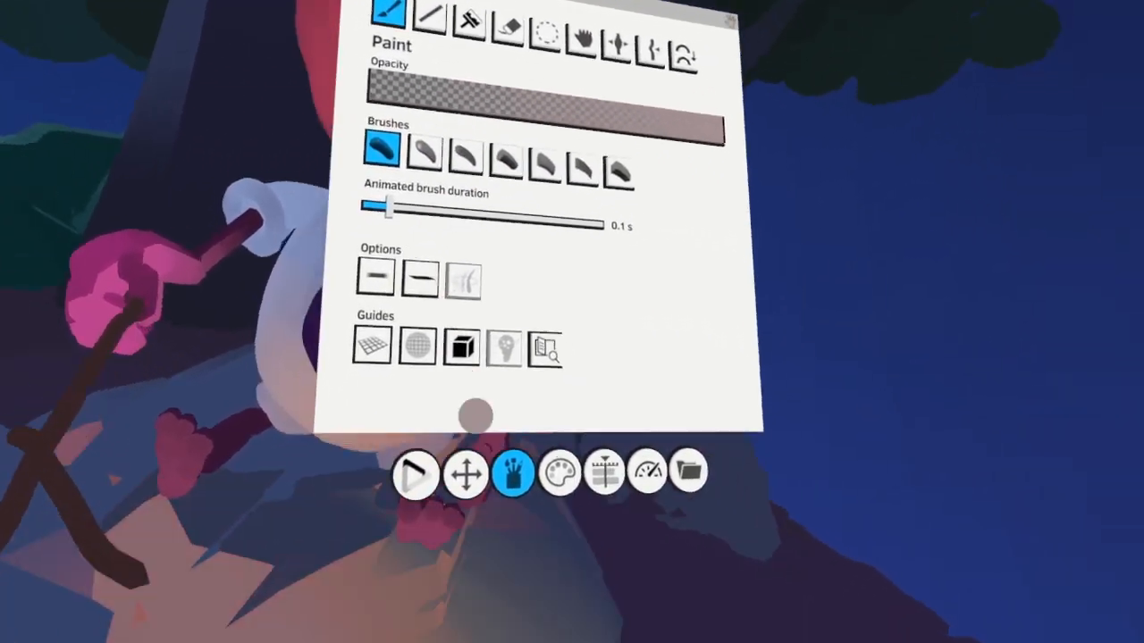
{"action": "left_click", "coordinate": [592, 636]}
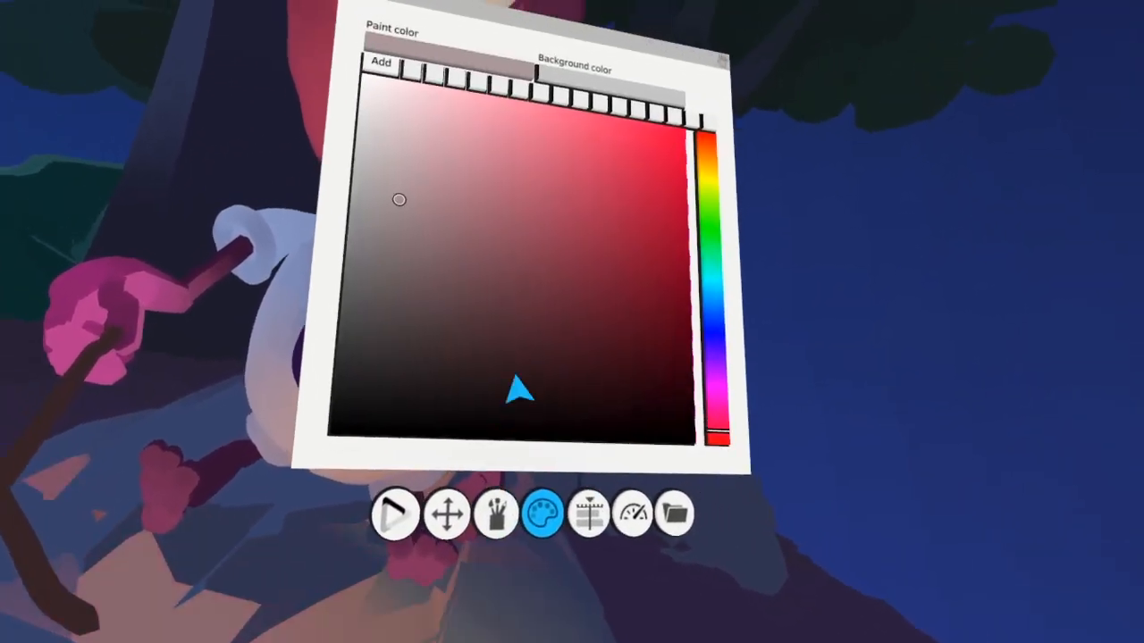
{"action": "left_click", "coordinate": [386, 324]}
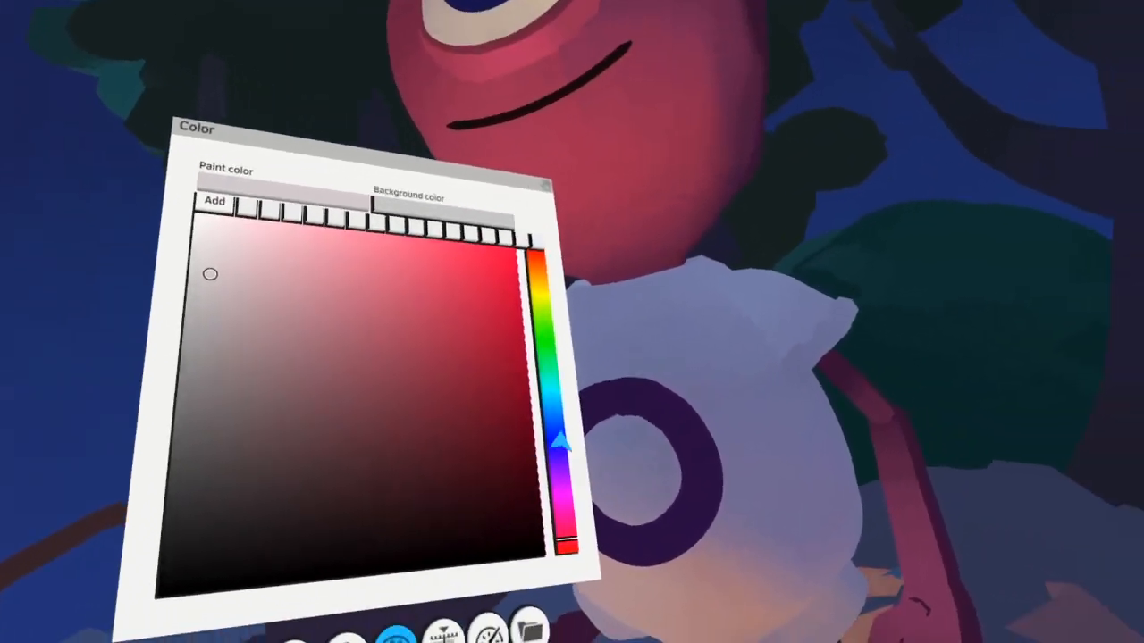
Colorize the marshmallow with lavender-blue moonlight on one side and golden tan firelight on the other
{"action": "left_click", "coordinate": [558, 439]}
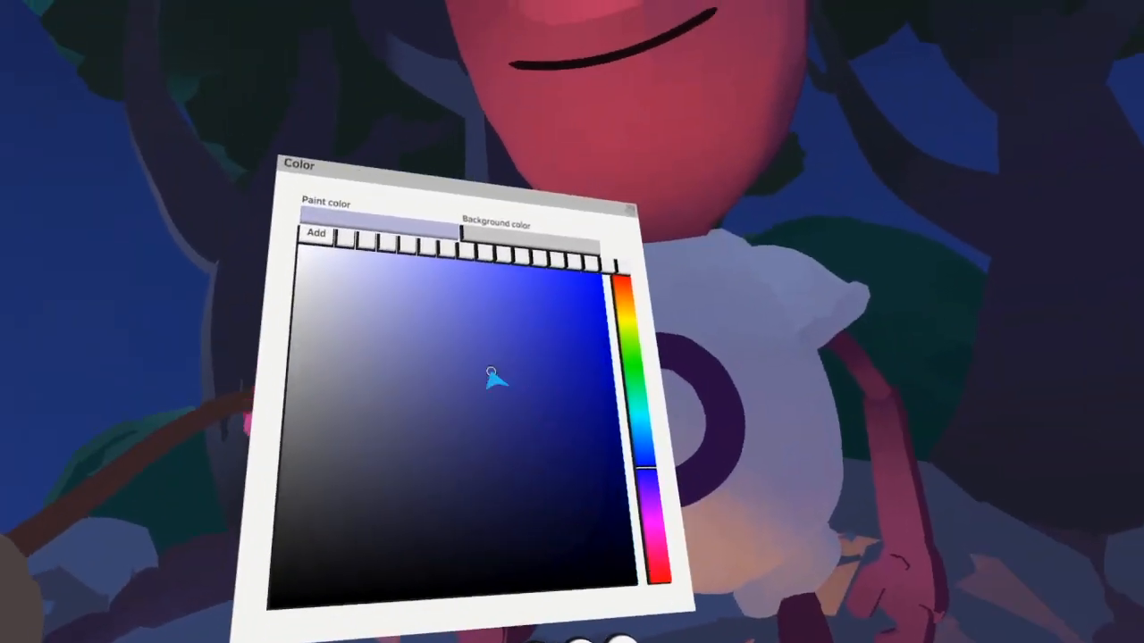
{"action": "left_click", "coordinate": [497, 376]}
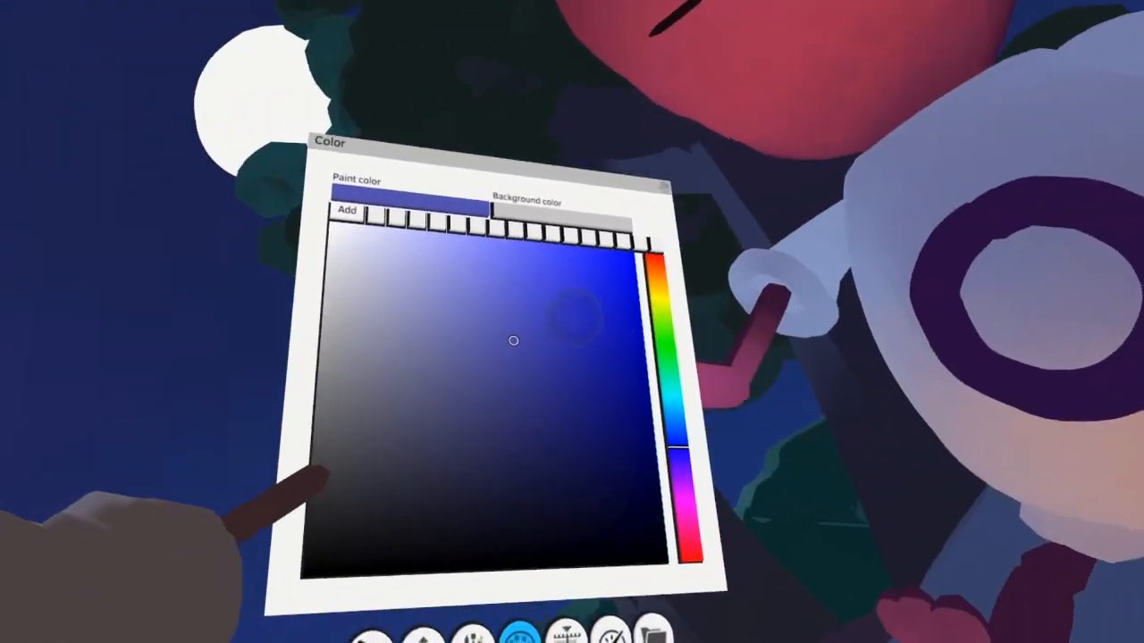
{"action": "left_click", "coordinate": [707, 223]}
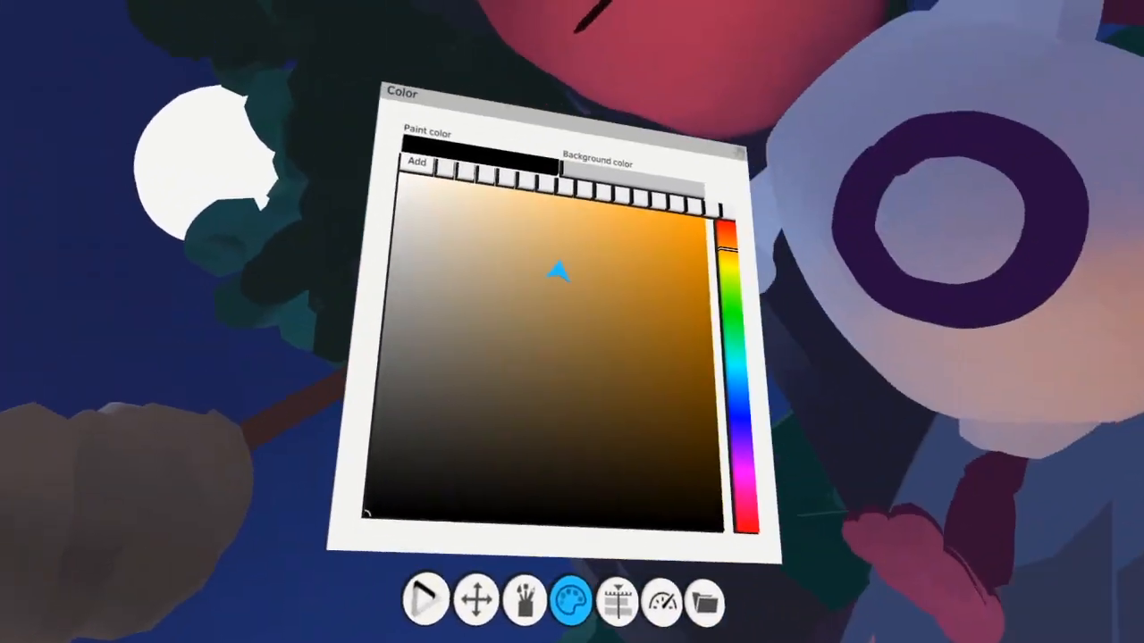
{"action": "left_click", "coordinate": [838, 494]}
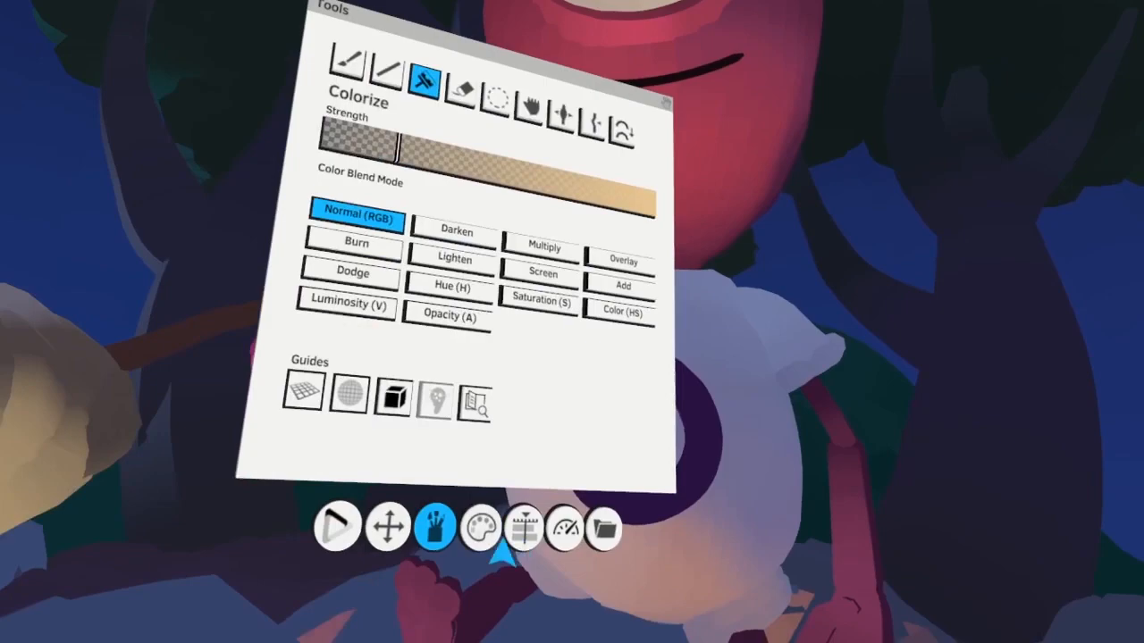
Set the paint color to pale cream and light blue, then brighten the marshmallow's surface with these highlights
{"action": "left_click", "coordinate": [855, 550]}
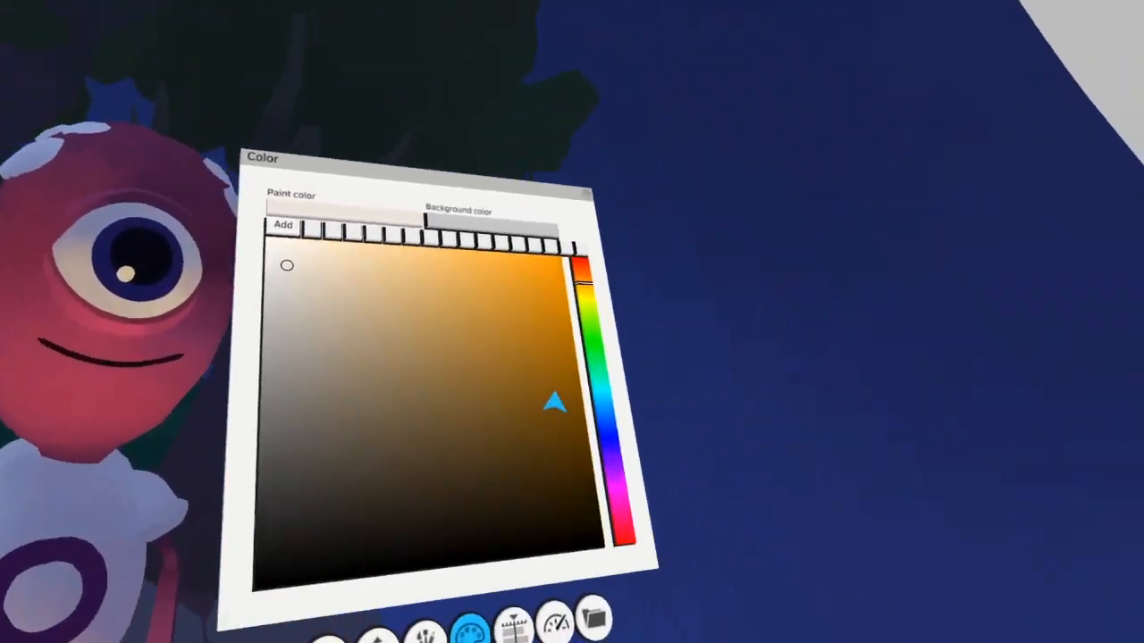
{"action": "left_click", "coordinate": [603, 406]}
{"action": "left_click", "coordinate": [359, 317]}
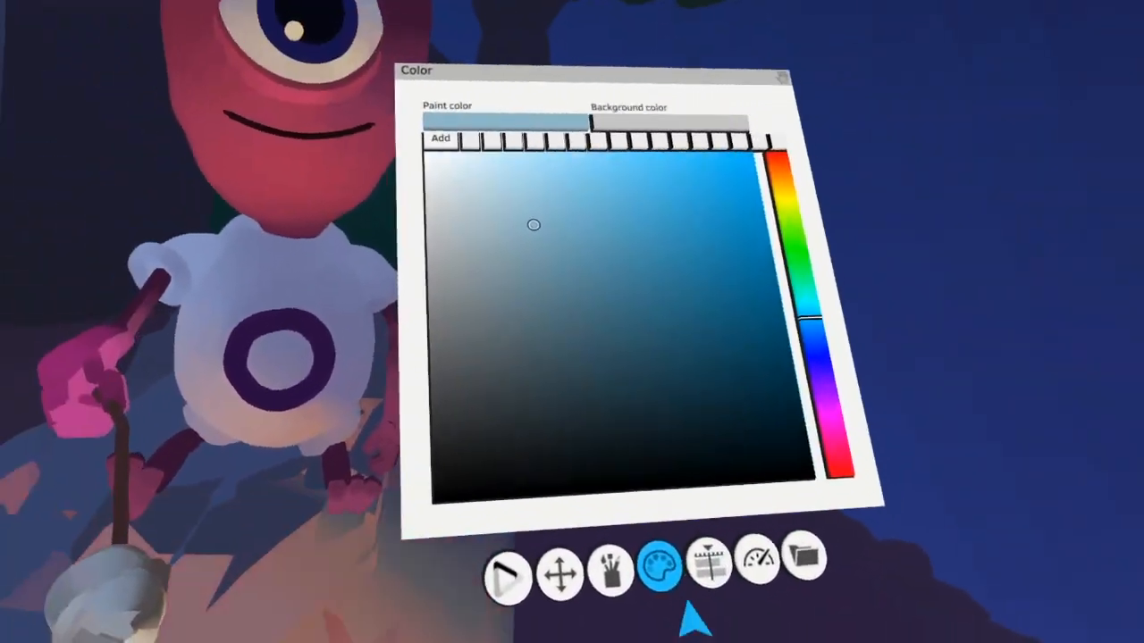
Try to duplicate the Alien1 group as Alien2 and place the copy beside the first alien at the campfire
{"action": "left_click", "coordinate": [726, 585]}
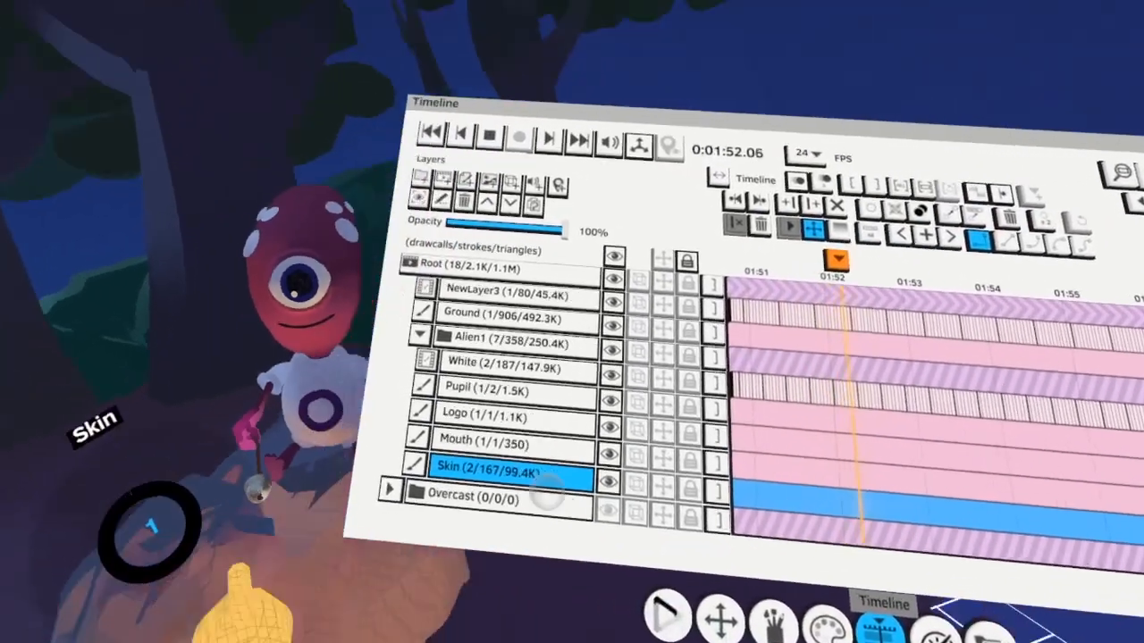
{"action": "left_click", "coordinate": [446, 364]}
{"action": "left_click", "coordinate": [572, 379]}
{"action": "left_click_drag", "start_coordinate": [348, 581], "coordinate": [458, 545]}
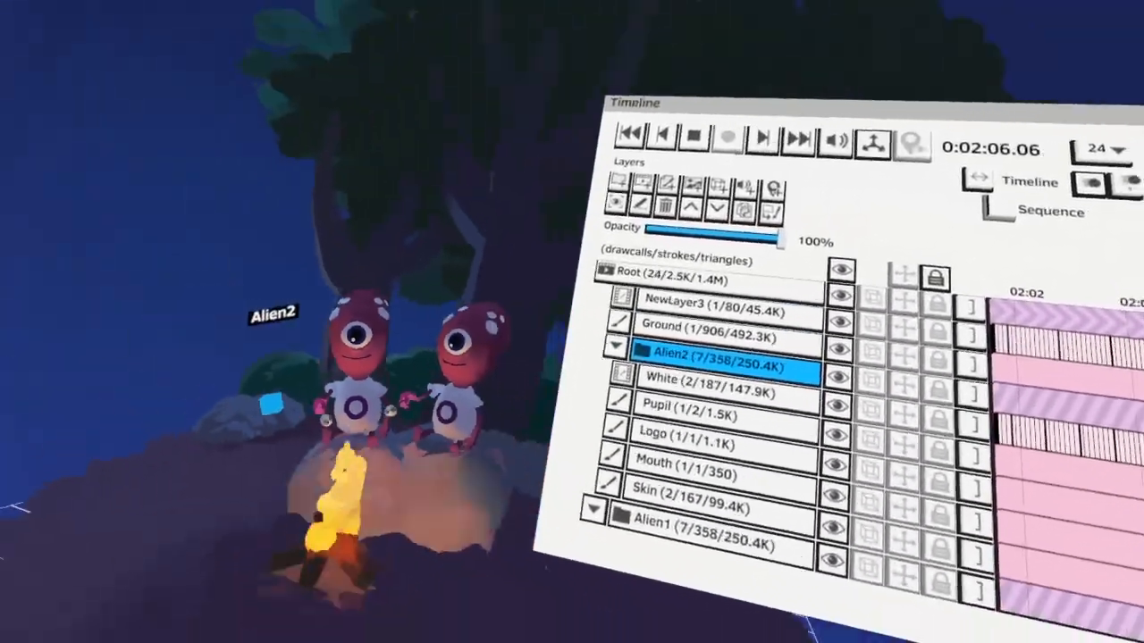
{"action": "left_click", "coordinate": [488, 302]}
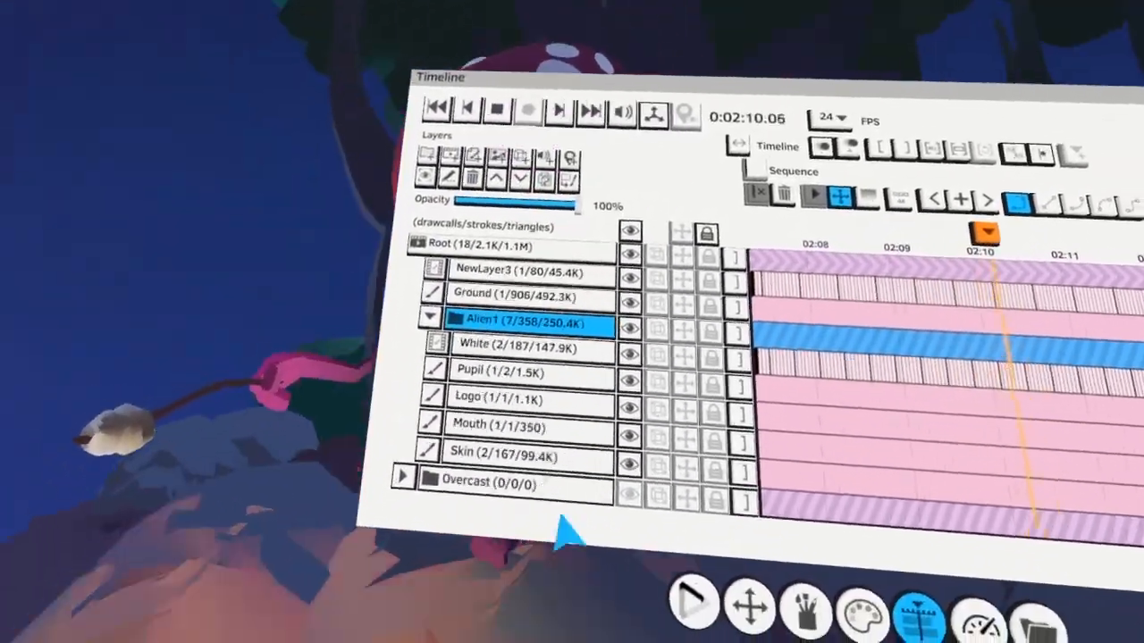
Add a new paint layer inside the Alien1 group and give it individual animation frames from the start of the timeline
{"action": "left_click", "coordinate": [478, 275]}
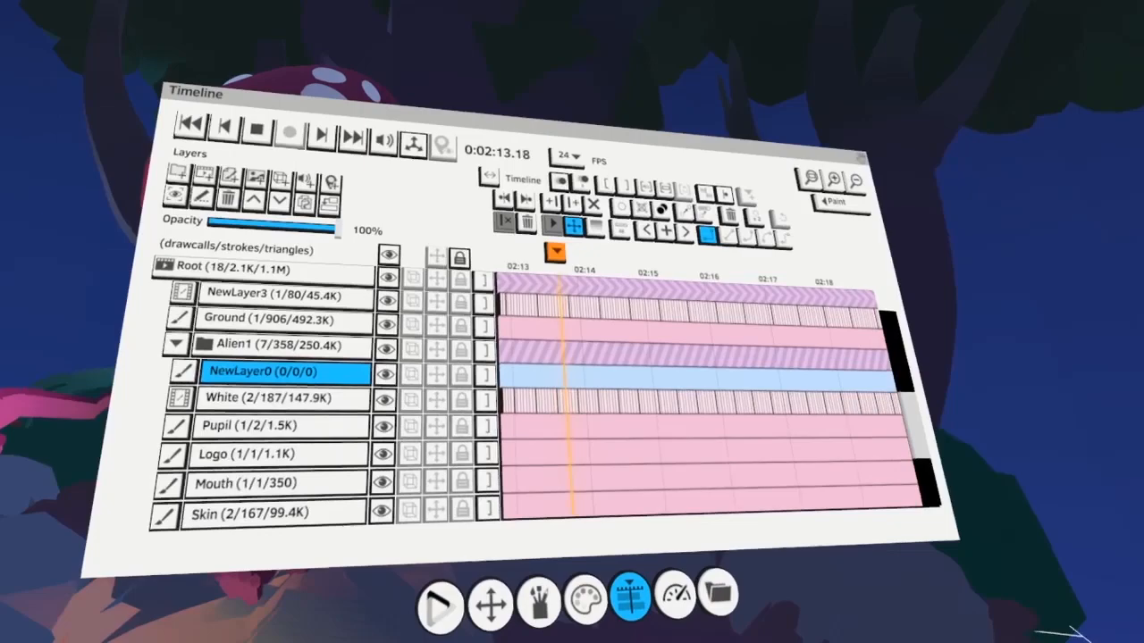
{"action": "left_click", "coordinate": [309, 38]}
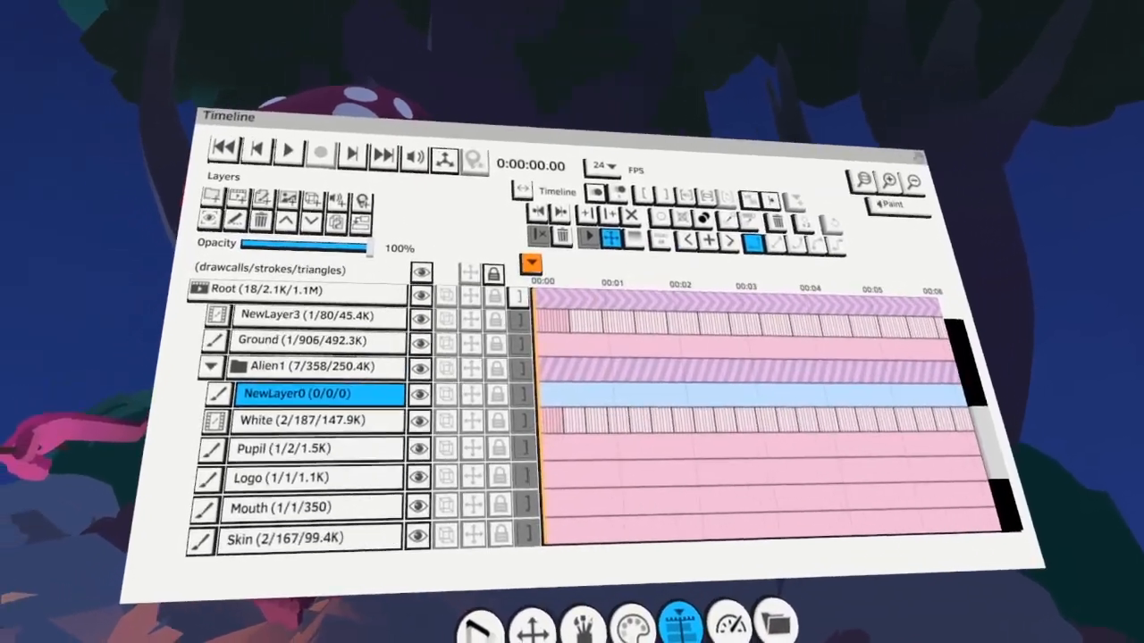
{"action": "key", "text": "Right"}
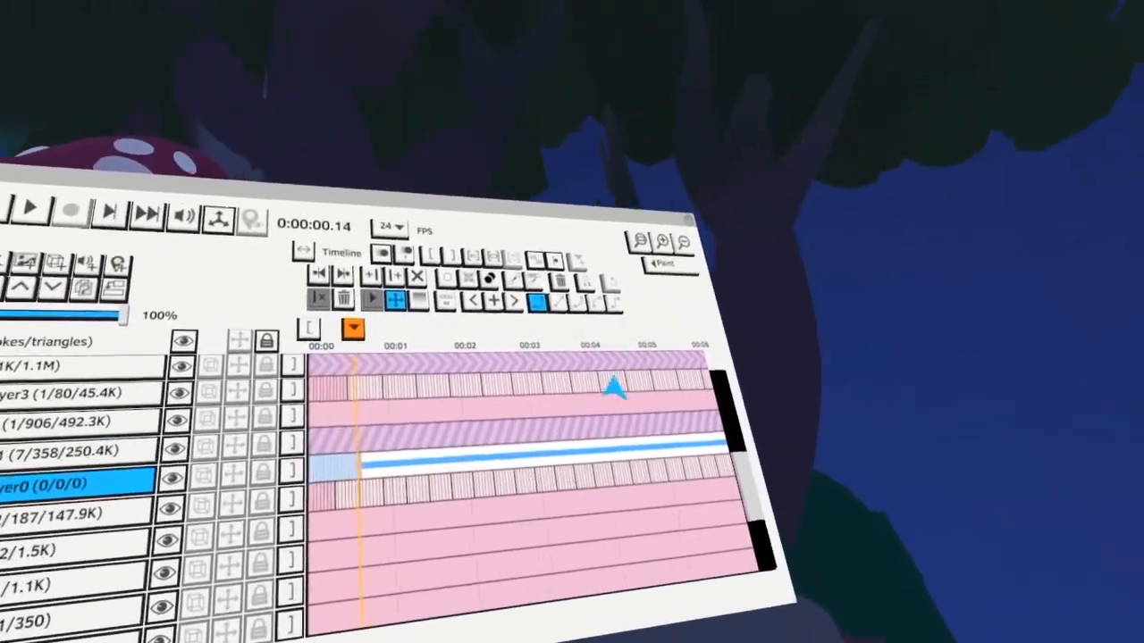
{"action": "key", "text": "Right"}
{"action": "left_click", "coordinate": [612, 283]}
Set the Paint brush color to gray and paint smoke puffs rising above the marshmallow
{"action": "left_click", "coordinate": [554, 537]}
{"action": "left_click", "coordinate": [432, 79]}
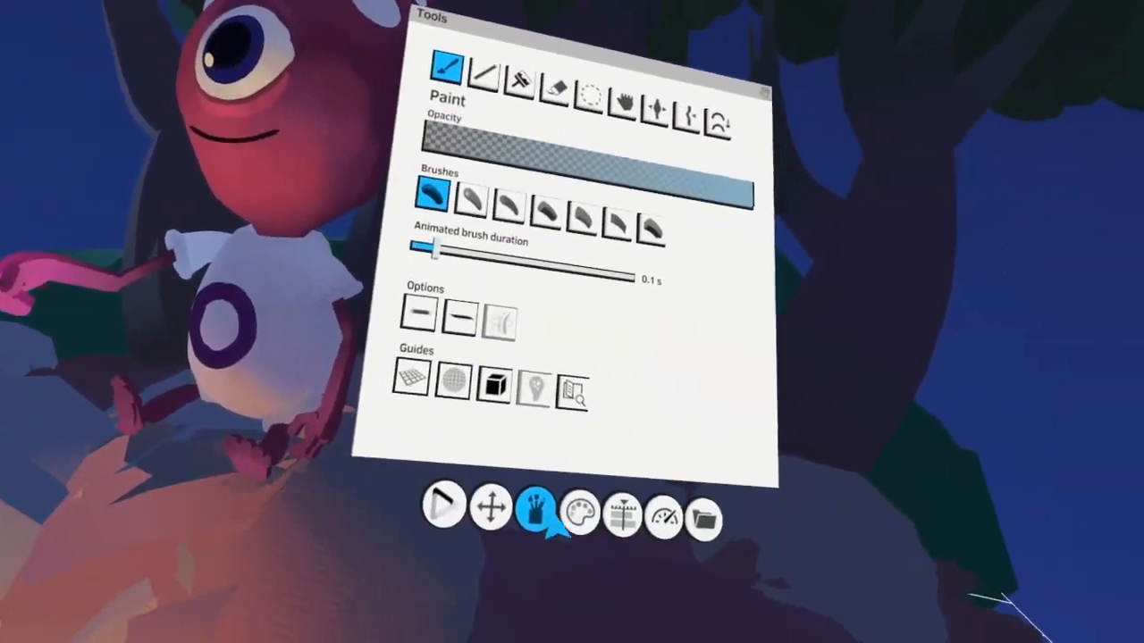
{"action": "left_click", "coordinate": [580, 512]}
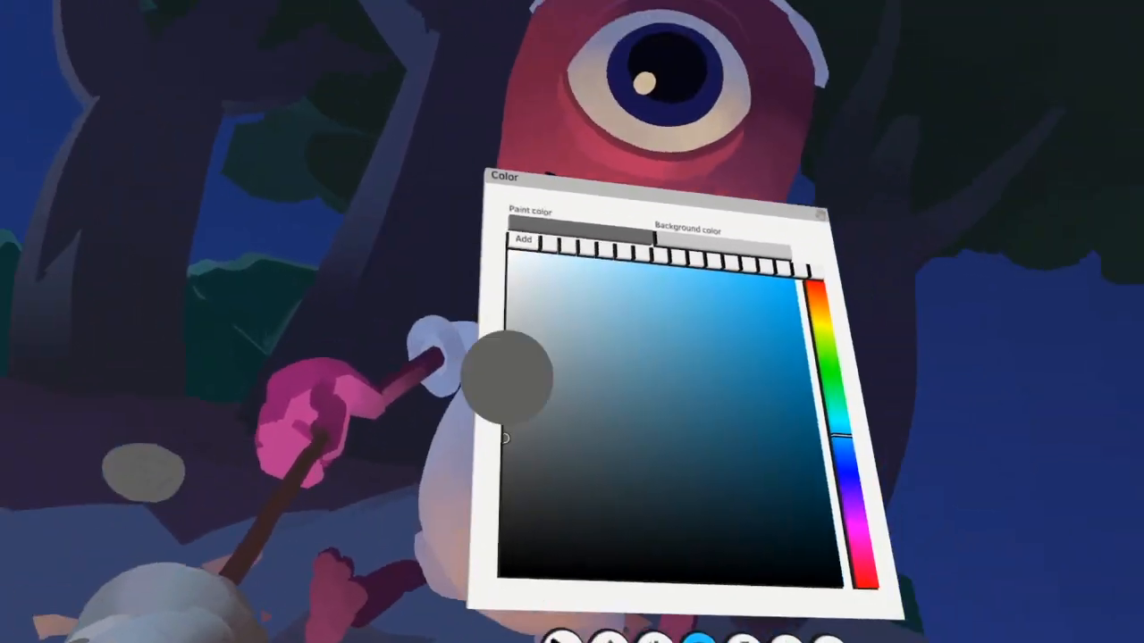
Darken the paint color to dark gray and set the animated brush duration to 0.27 s for the smoke strokes
{"action": "left_click", "coordinate": [342, 319]}
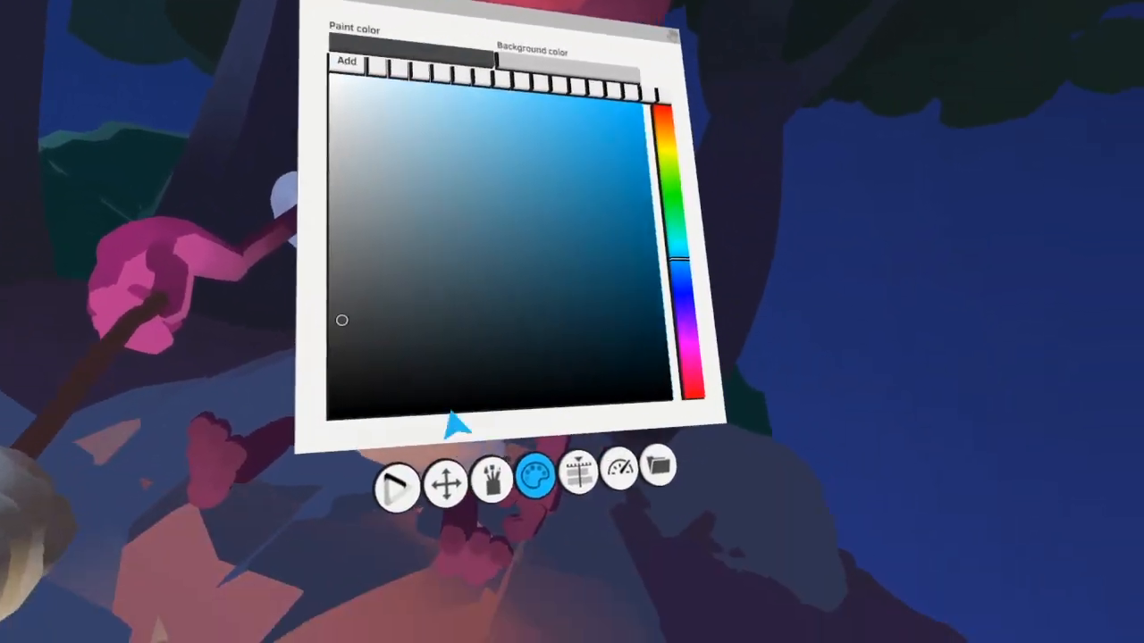
{"action": "left_click", "coordinate": [493, 483]}
{"action": "left_click", "coordinate": [442, 309]}
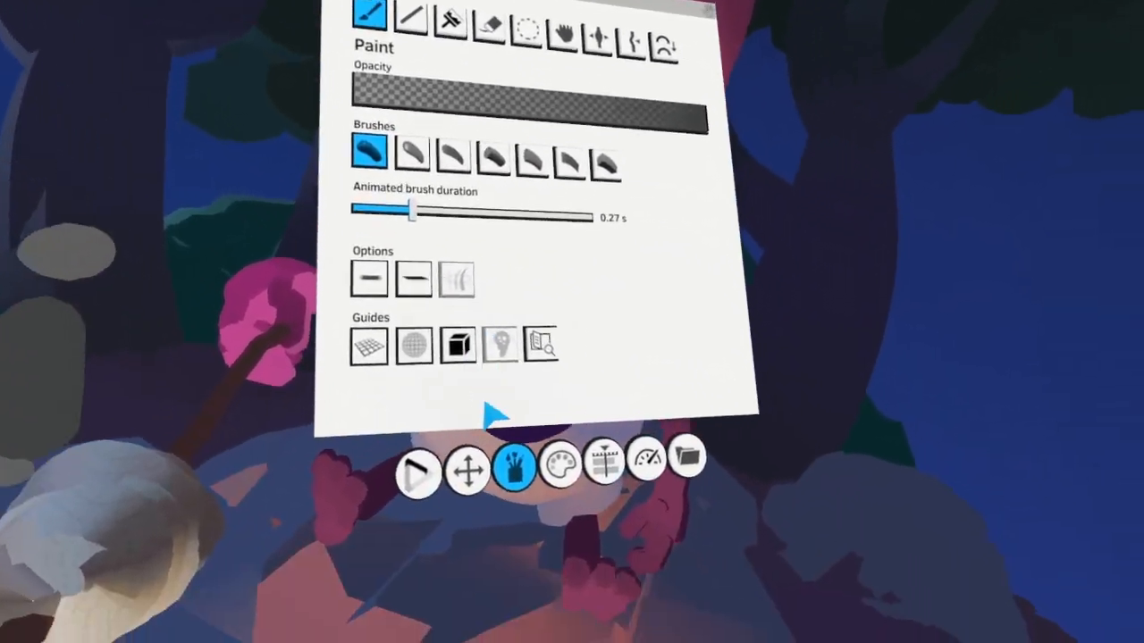
Paint dark gray smoke puffs rising from the marshmallow and duplicate the smoke layer inside the Alien1 group
{"action": "left_click", "coordinate": [560, 465]}
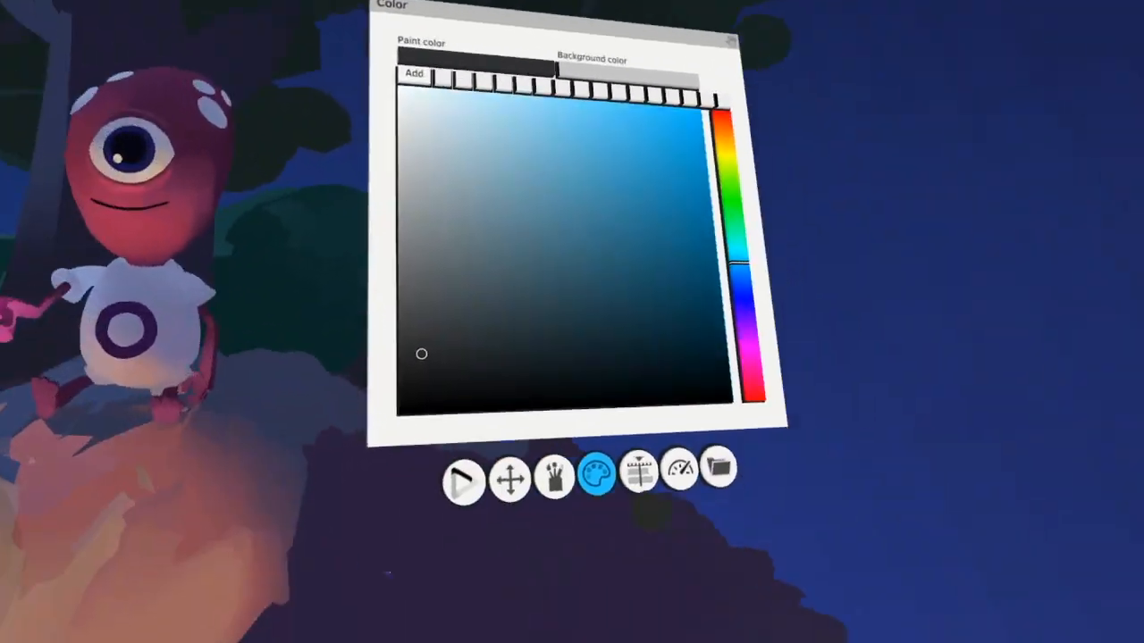
{"action": "left_click", "coordinate": [903, 582]}
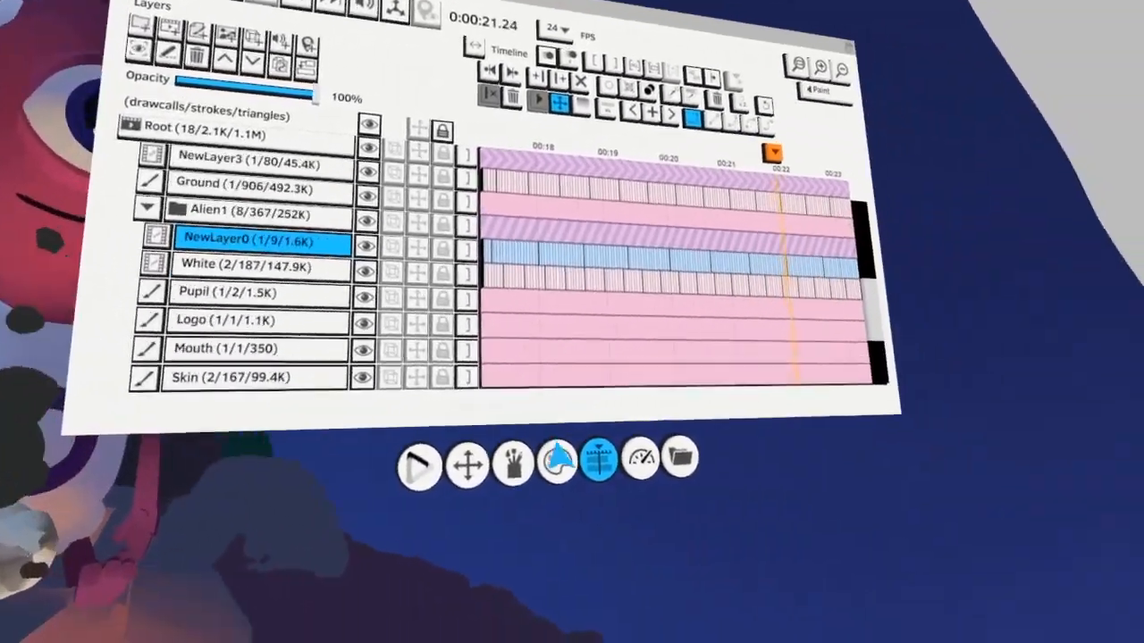
{"action": "left_click", "coordinate": [994, 603]}
{"action": "left_click", "coordinate": [540, 520]}
{"action": "left_click", "coordinate": [785, 155]}
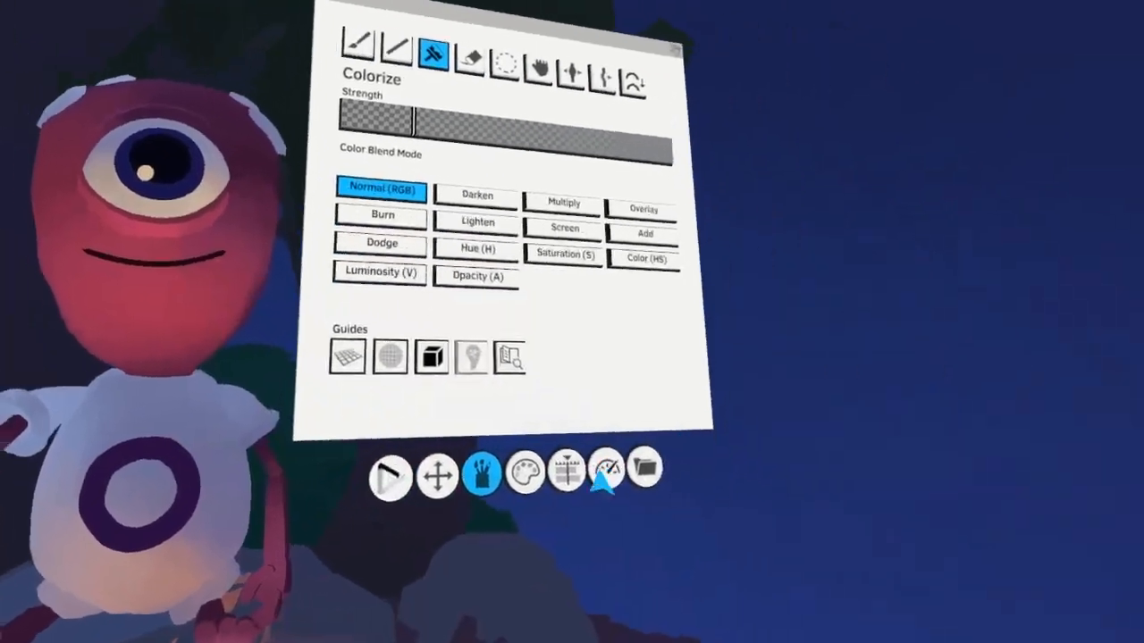
{"action": "left_click", "coordinate": [569, 474]}
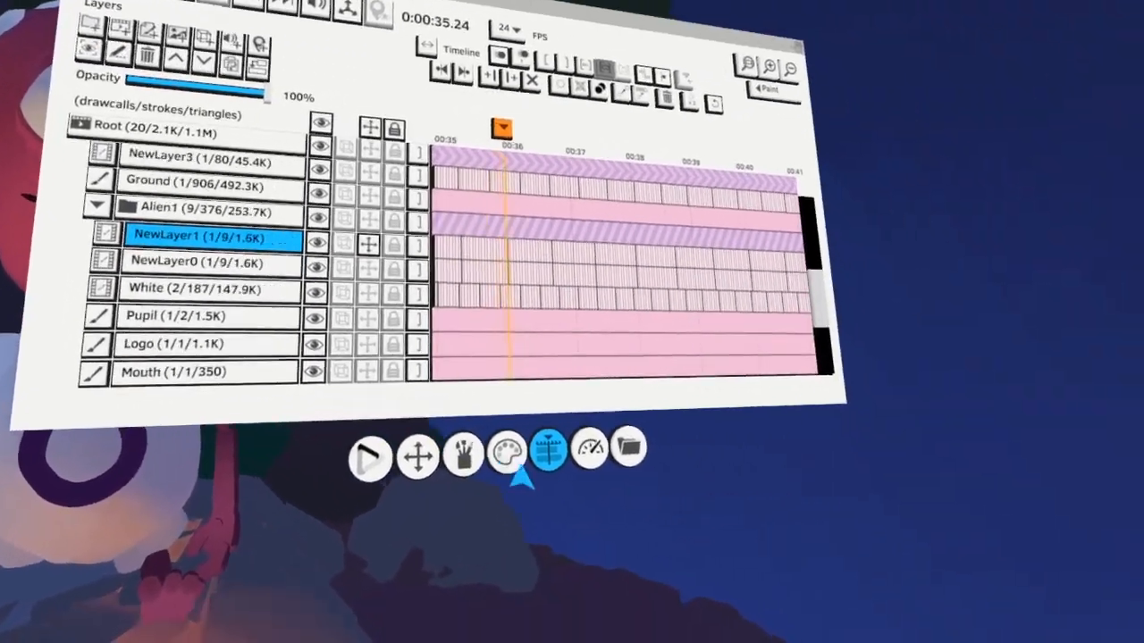
Recolor the duplicated smoke layer to a lighter gray with Colorize in Normal (RGB) mode
{"action": "left_click", "coordinate": [514, 460]}
{"action": "left_click", "coordinate": [659, 252]}
{"action": "left_click", "coordinate": [457, 576]}
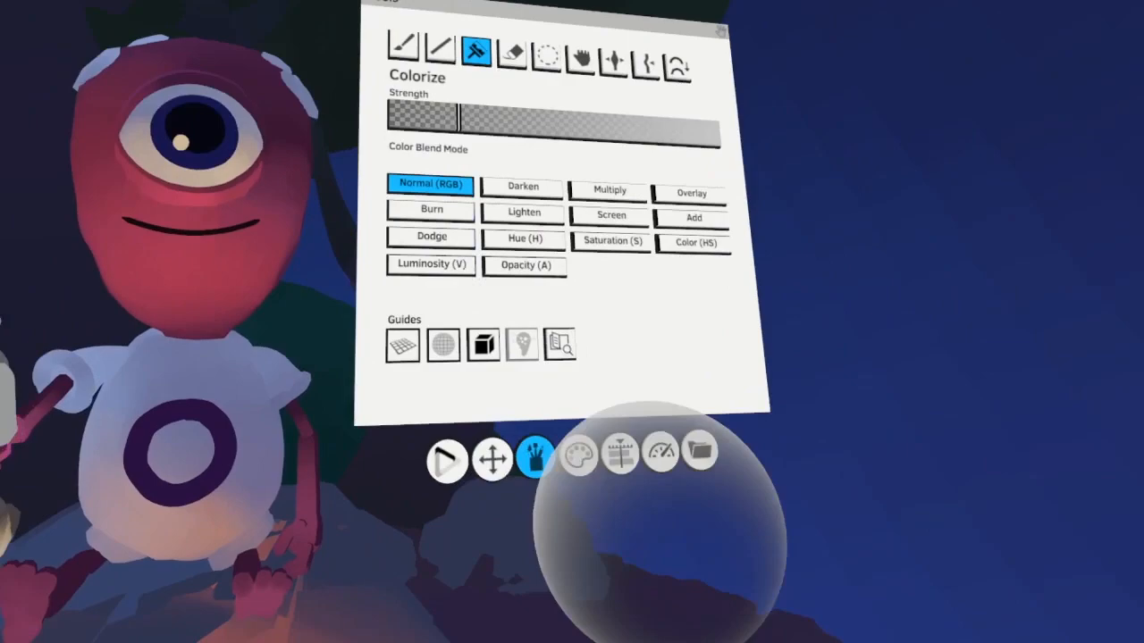
{"action": "left_click", "coordinate": [652, 517]}
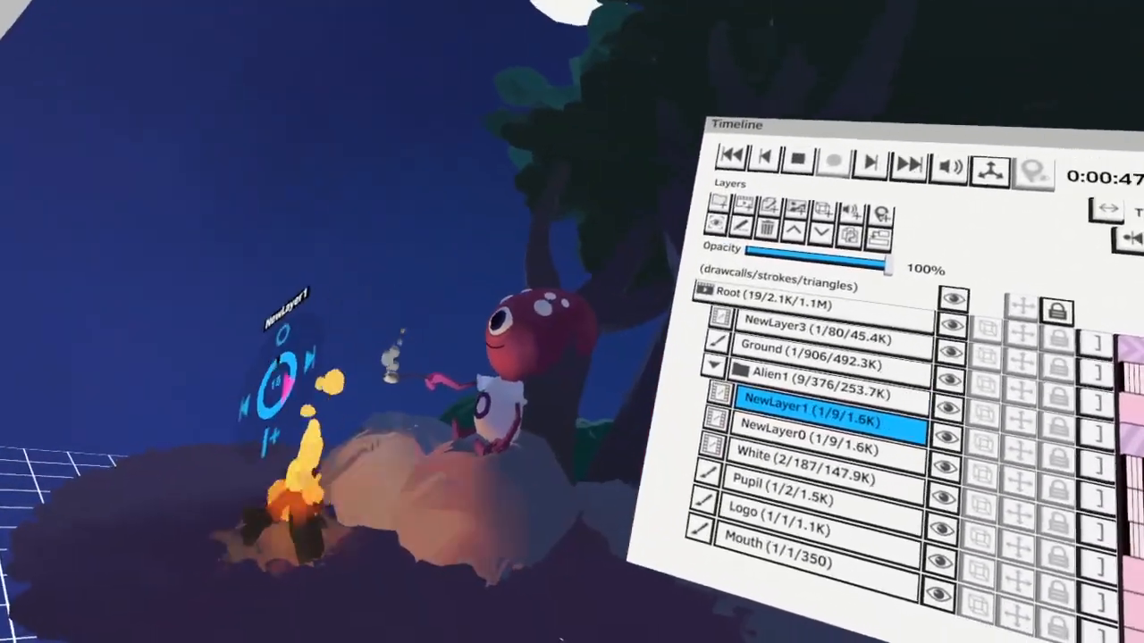
Save the color_n_light project with the smoke layers added
{"action": "scroll", "coordinate": [523, 434], "scroll_direction": "down", "scroll_amount": 3}
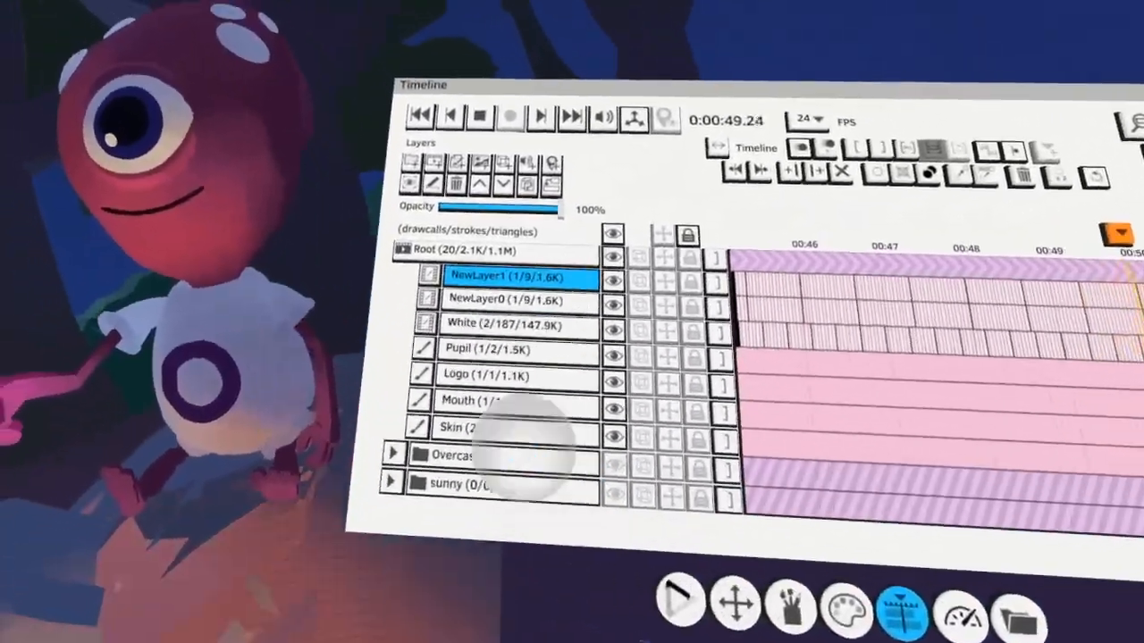
{"action": "scroll", "coordinate": [487, 429], "scroll_direction": "down", "scroll_amount": 6}
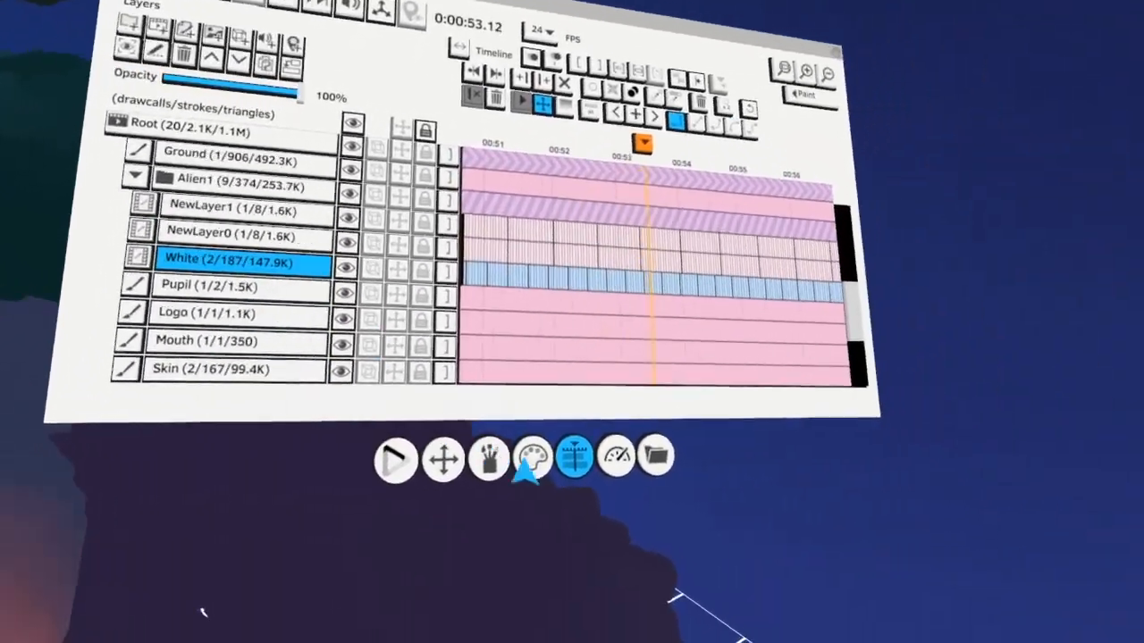
{"action": "left_click", "coordinate": [528, 459]}
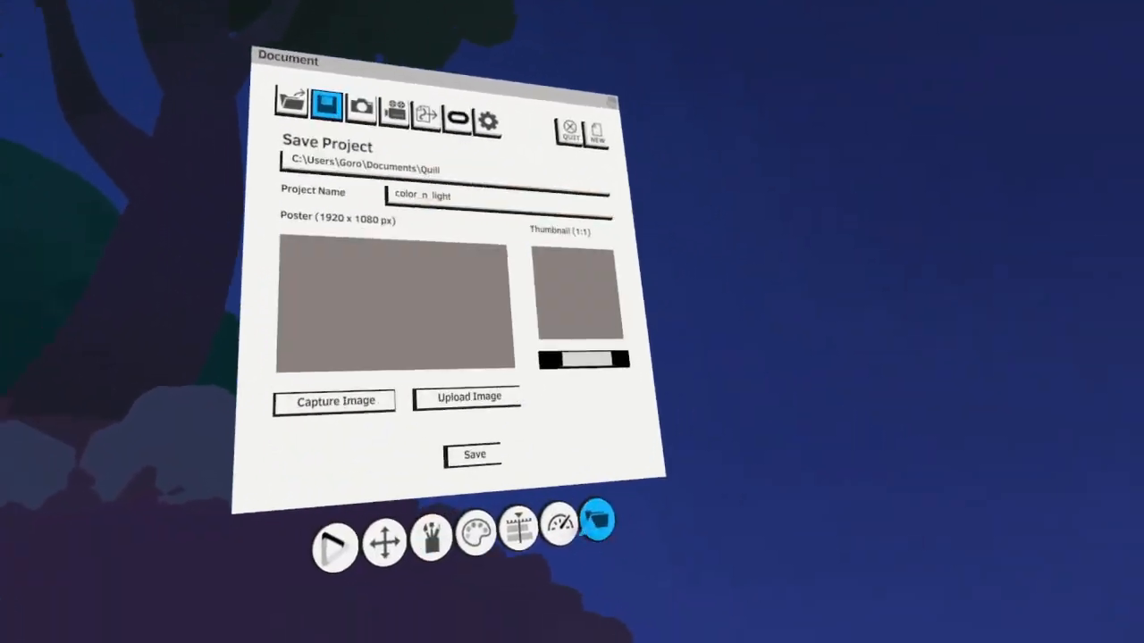
{"action": "left_click", "coordinate": [475, 455]}
Give the alien's Logo layer individual animation frames and colorize the shirt ring with a brighter purple
{"action": "left_click", "coordinate": [479, 503]}
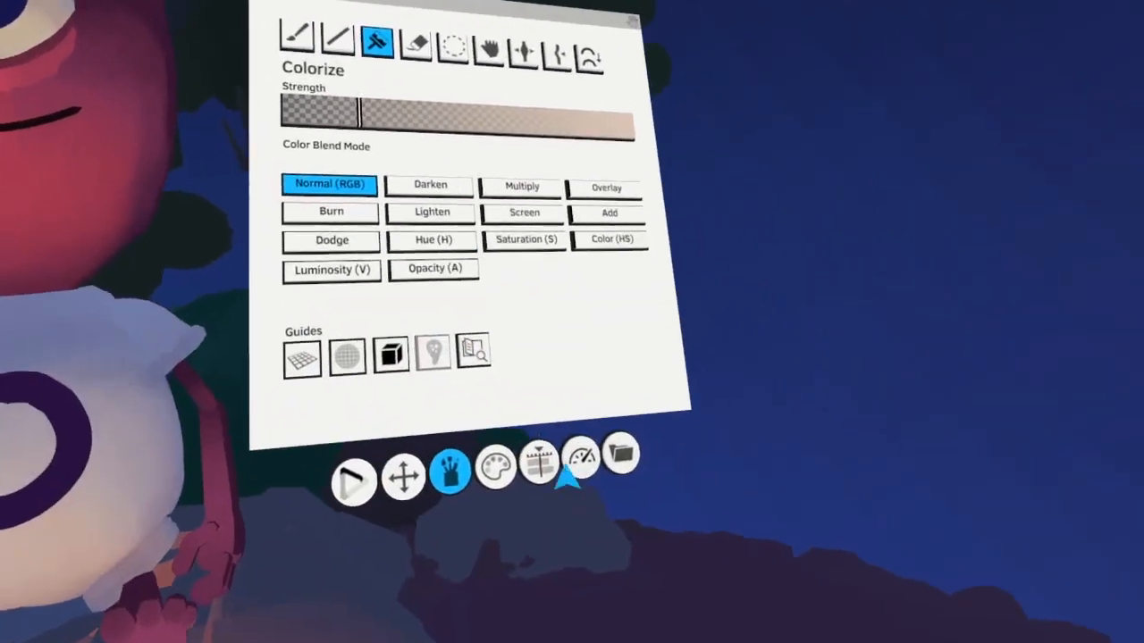
{"action": "left_click", "coordinate": [545, 464]}
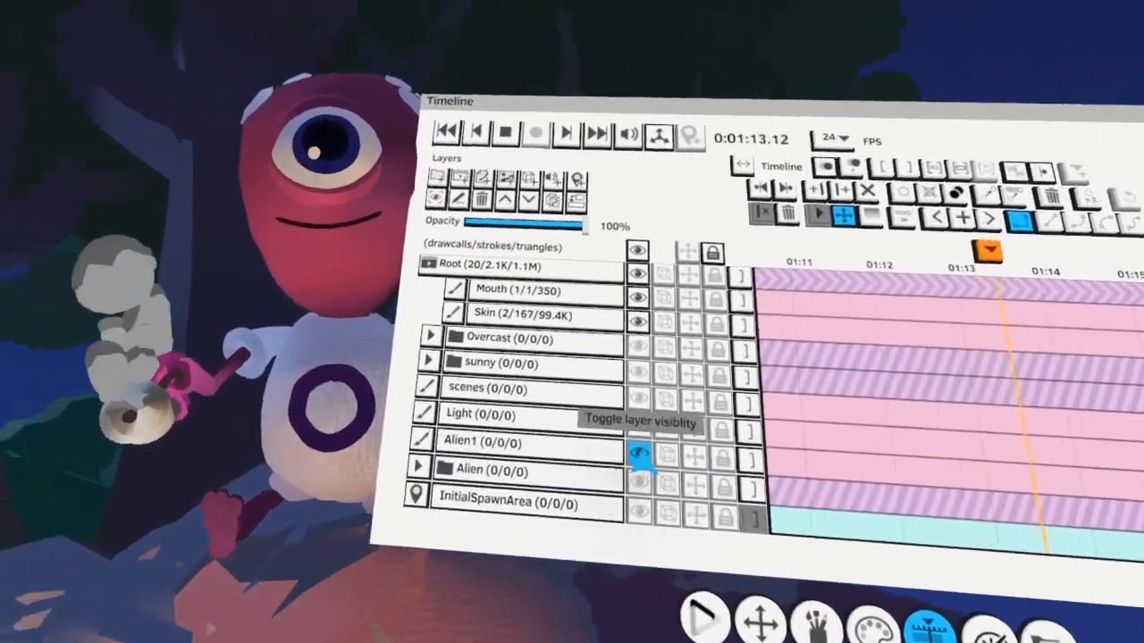
{"action": "left_click", "coordinate": [640, 454]}
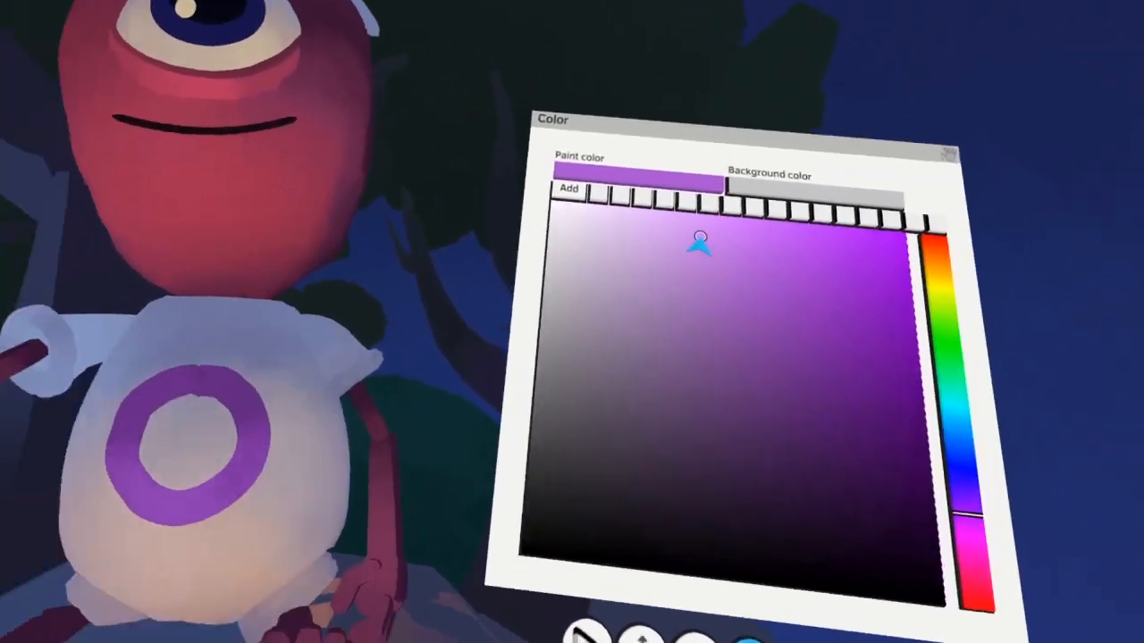
{"action": "left_click", "coordinate": [700, 242]}
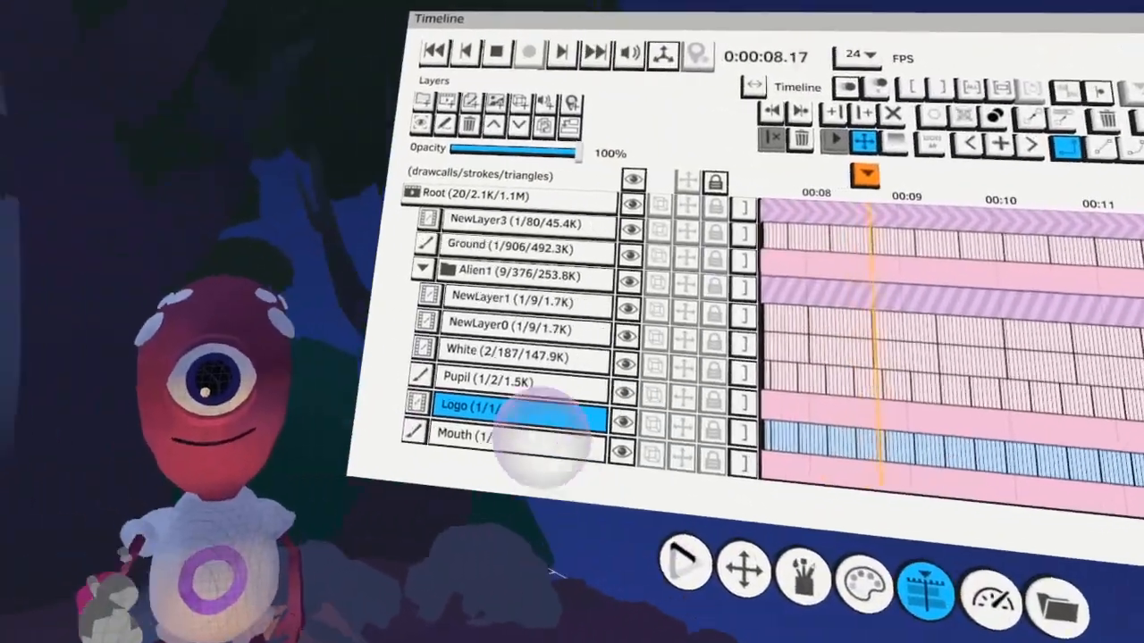
Give the Skin layer individual animation frames and colorize the alien's skin with a light pink
{"action": "left_click", "coordinate": [527, 436]}
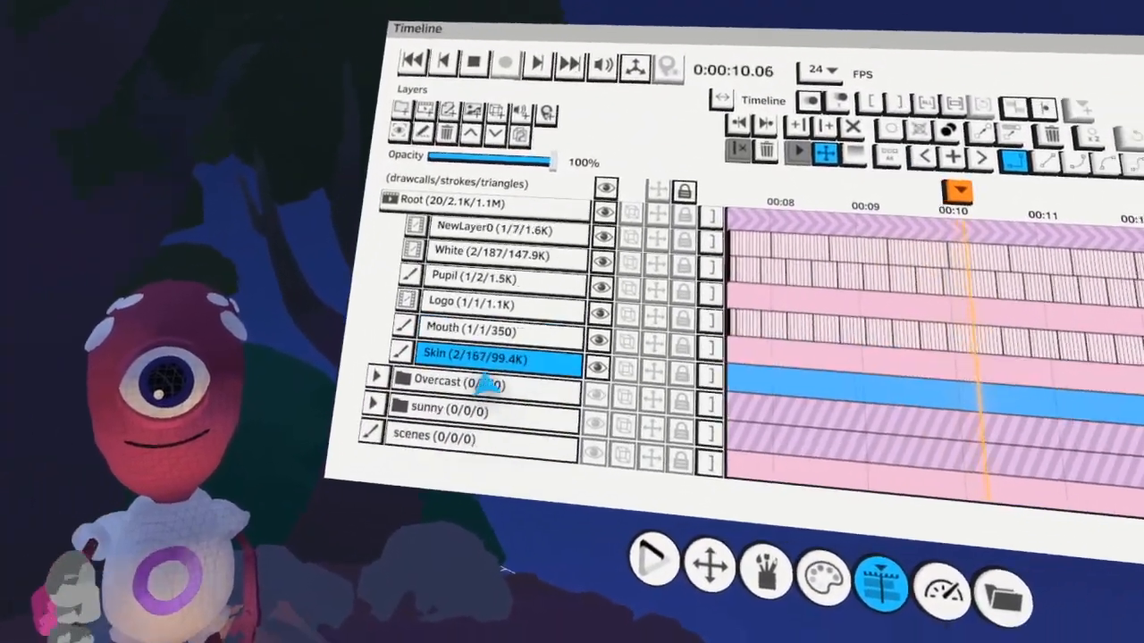
{"action": "key", "text": "space"}
{"action": "key", "text": "space"}
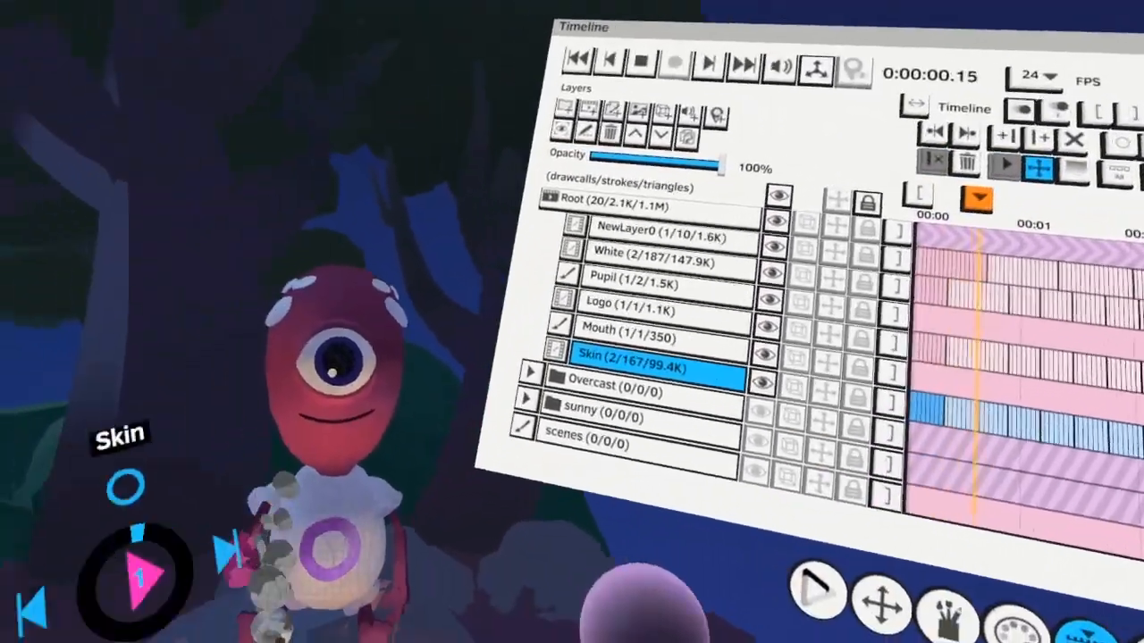
{"action": "left_click", "coordinate": [606, 592]}
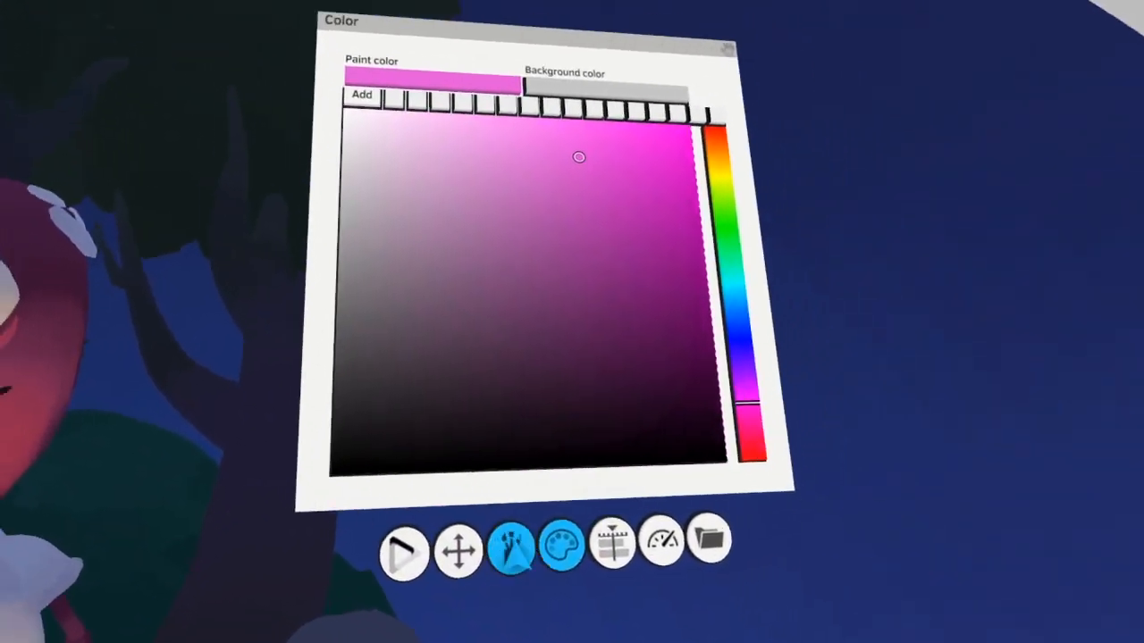
{"action": "left_click", "coordinate": [512, 549]}
{"action": "left_click", "coordinate": [514, 533]}
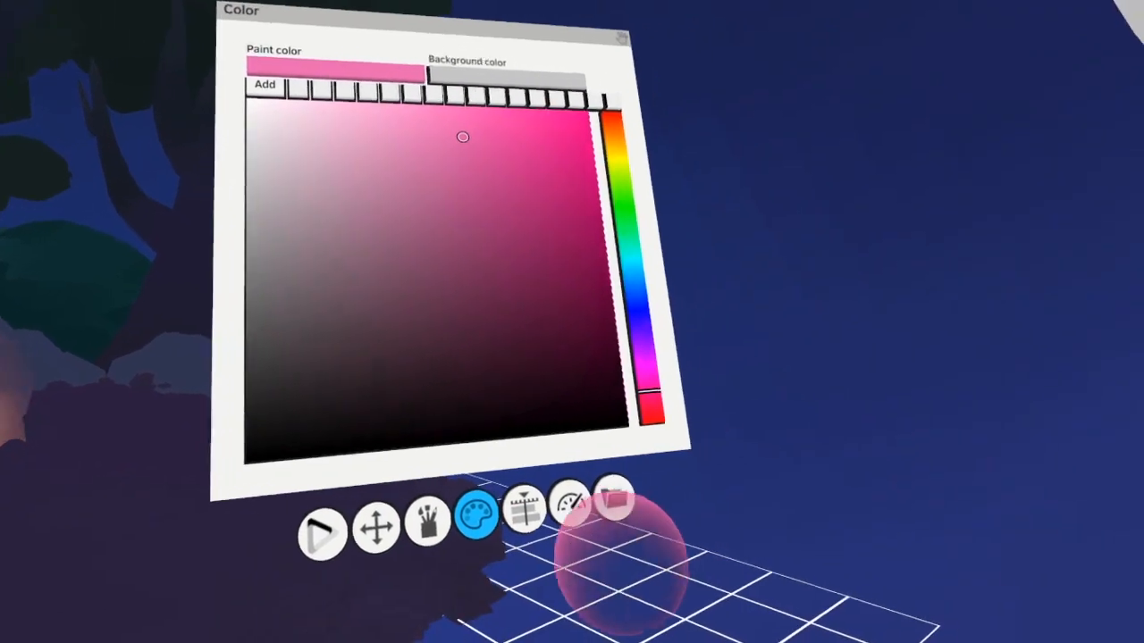
Save the project again under the name color_n_light
{"action": "left_click", "coordinate": [613, 501]}
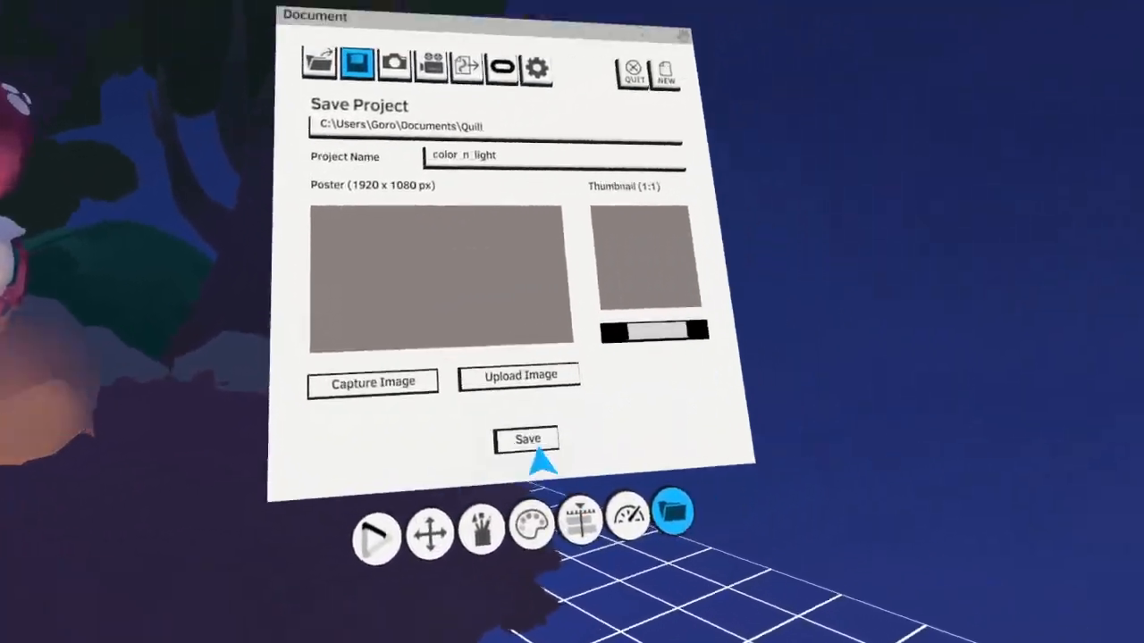
{"action": "left_click", "coordinate": [541, 438]}
{"action": "left_click", "coordinate": [602, 512]}
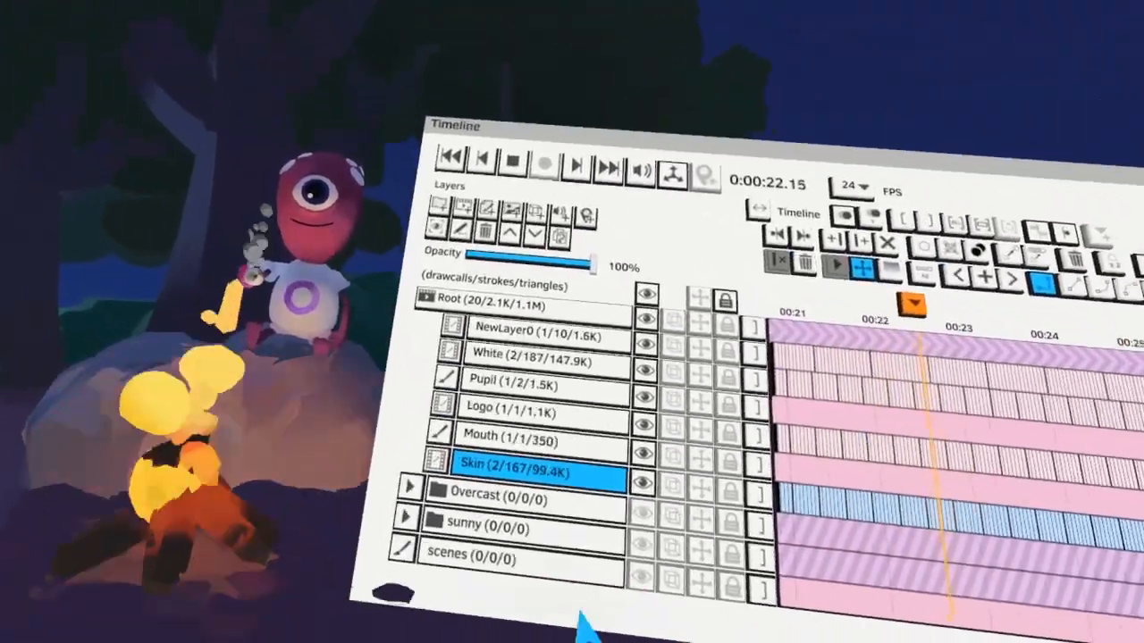
Return to the top-level layers and turn the Night, Overcast and sunny groups into sequences
{"action": "scroll", "coordinate": [402, 539], "scroll_direction": "up", "scroll_amount": 6}
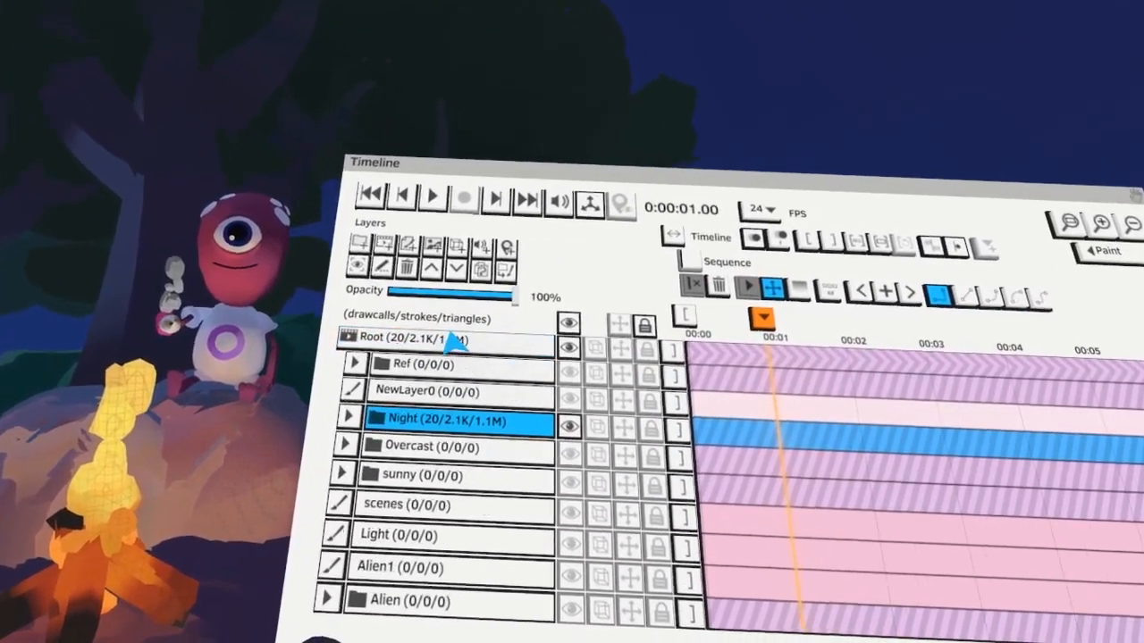
{"action": "left_click", "coordinate": [456, 340]}
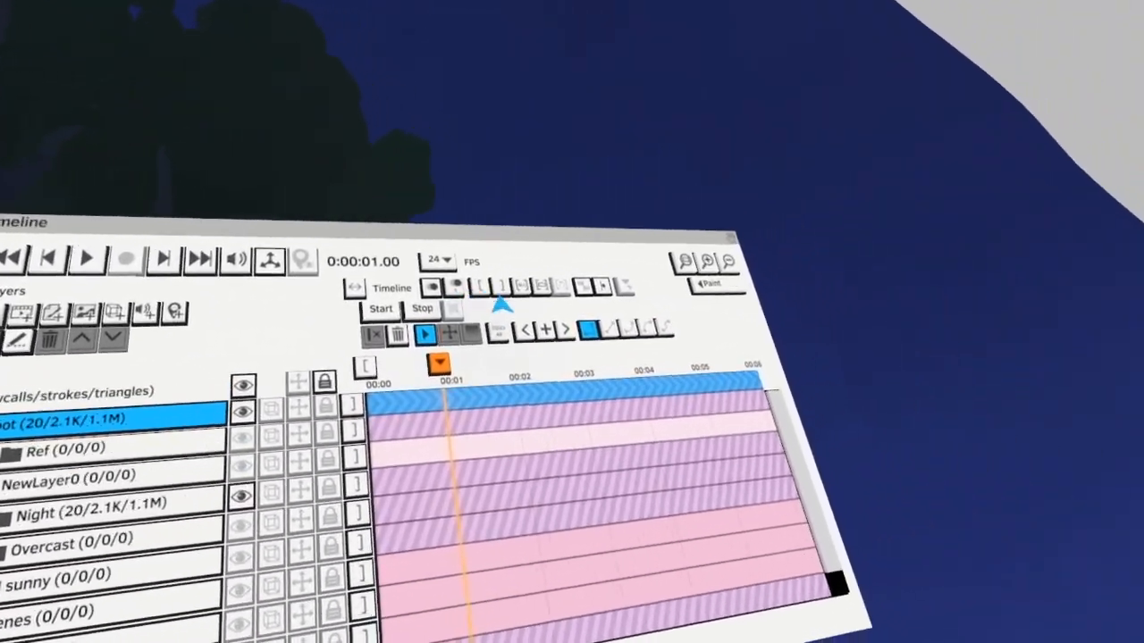
{"action": "left_click_drag", "start_coordinate": [491, 334], "coordinate": [457, 349]}
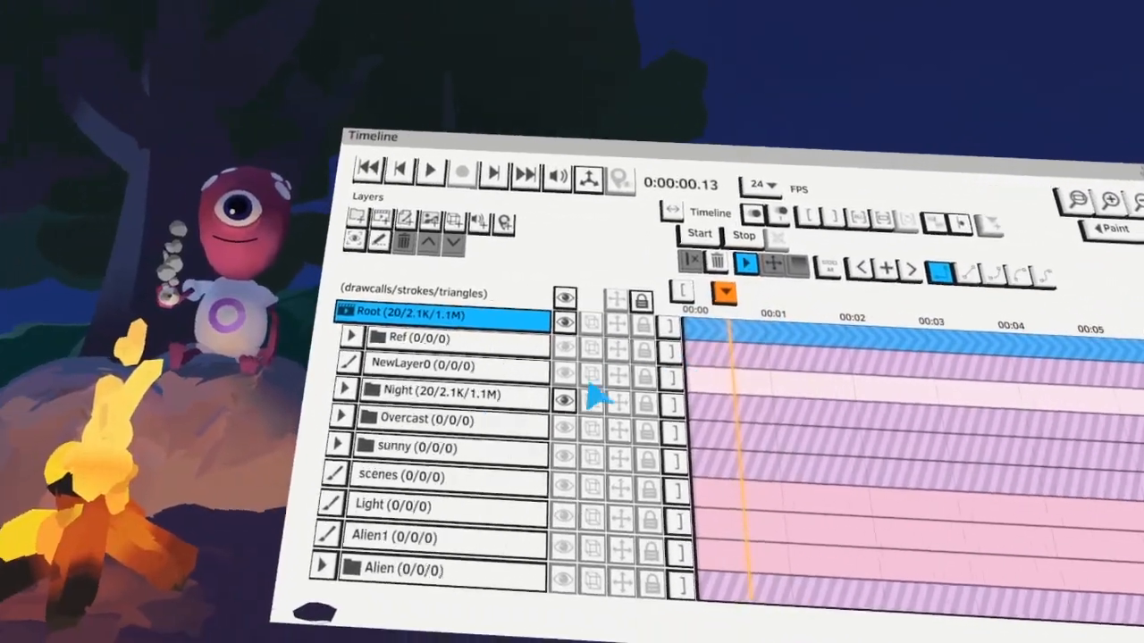
{"action": "left_click", "coordinate": [165, 478]}
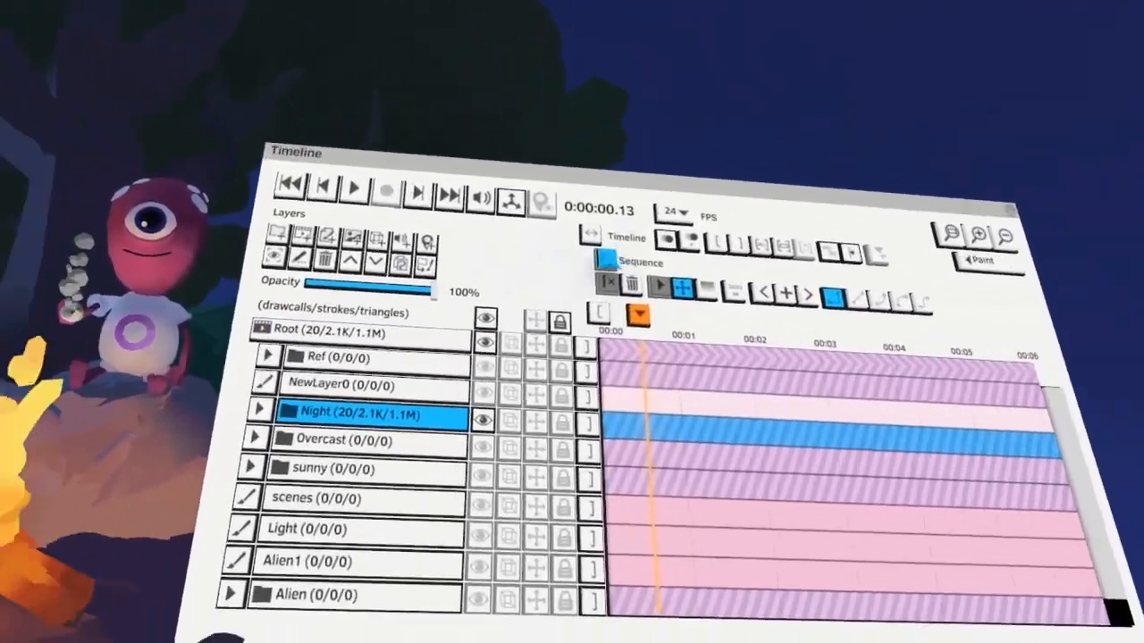
{"action": "left_click", "coordinate": [609, 260]}
{"action": "left_click", "coordinate": [384, 442]}
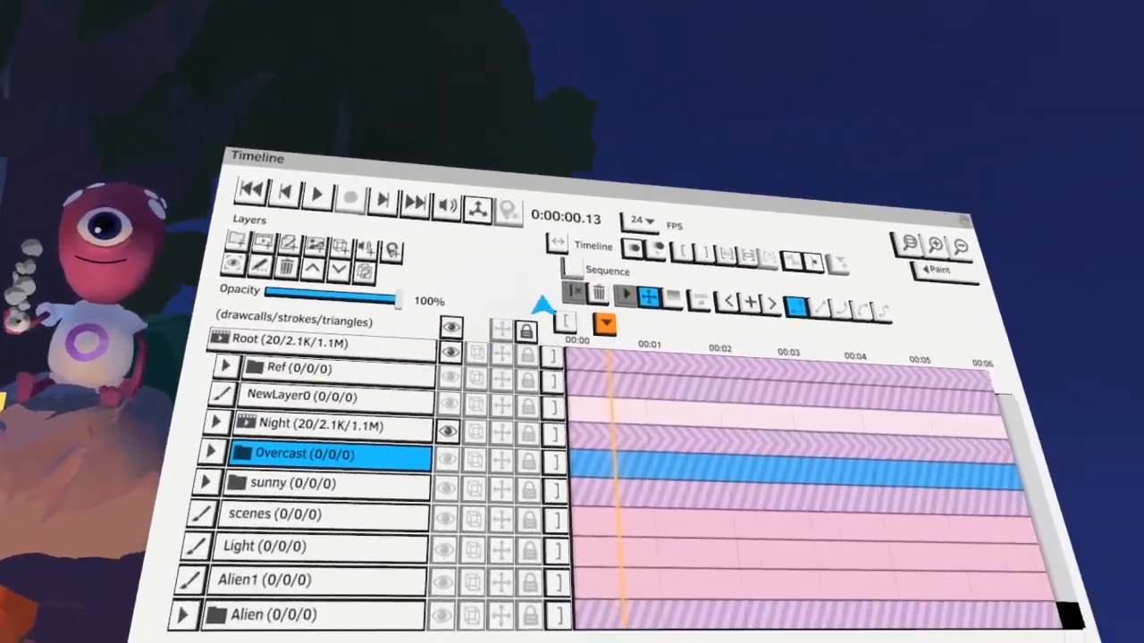
{"action": "left_click", "coordinate": [572, 269]}
{"action": "left_click", "coordinate": [388, 486]}
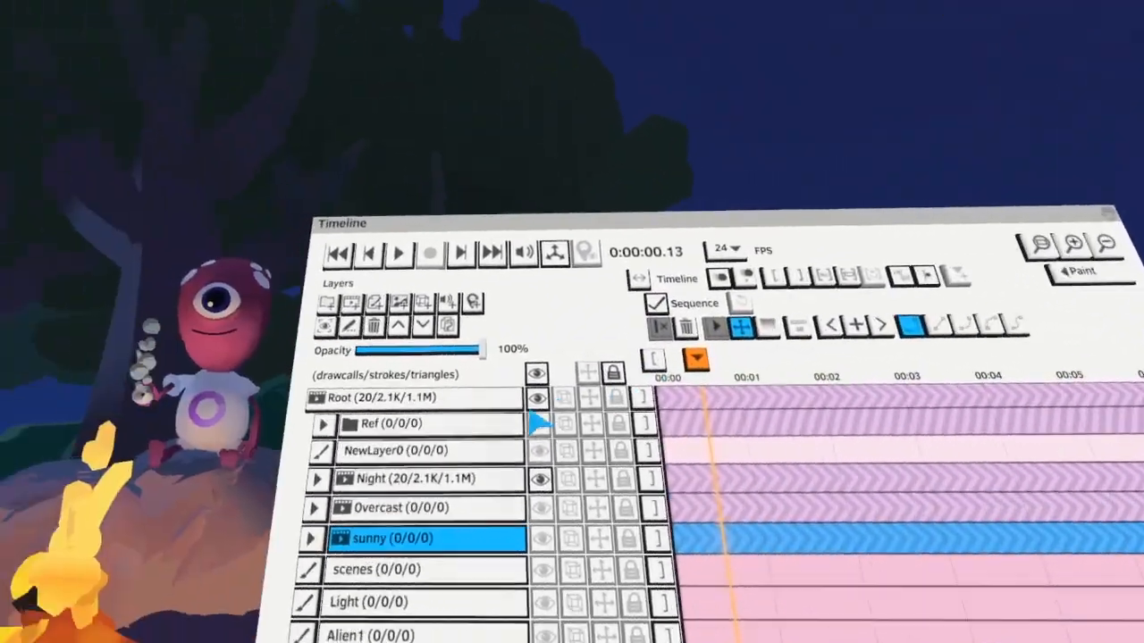
Add a stop to the Root at 0:00:00.13, end the sunny clip there, and show sunny and Overcast
{"action": "left_click", "coordinate": [467, 408]}
{"action": "left_click", "coordinate": [442, 377]}
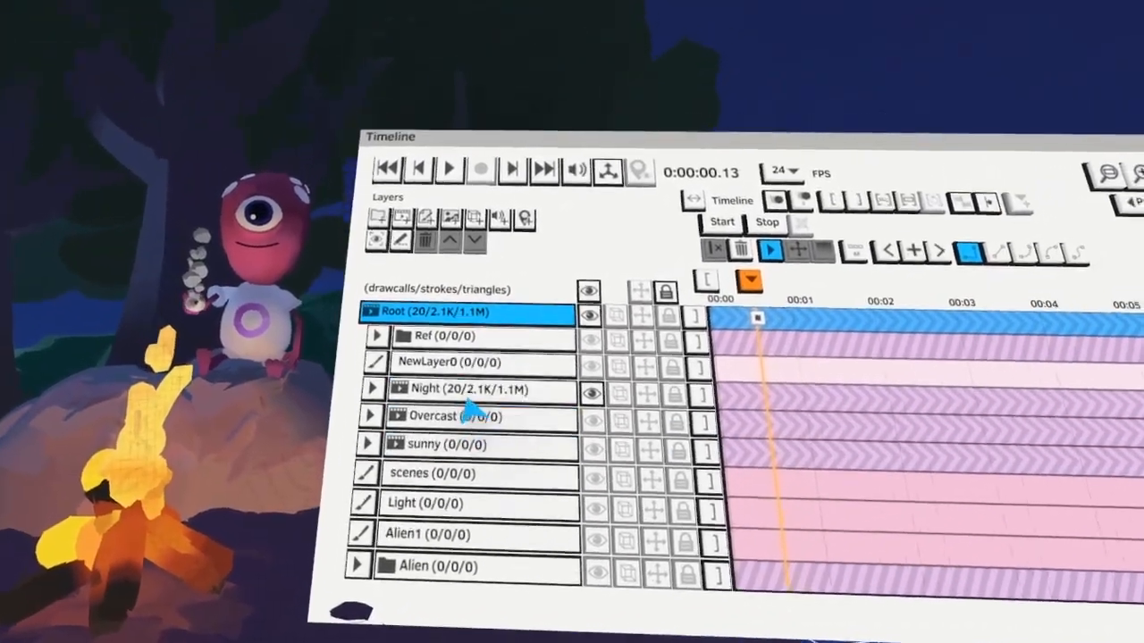
{"action": "left_click", "coordinate": [436, 449]}
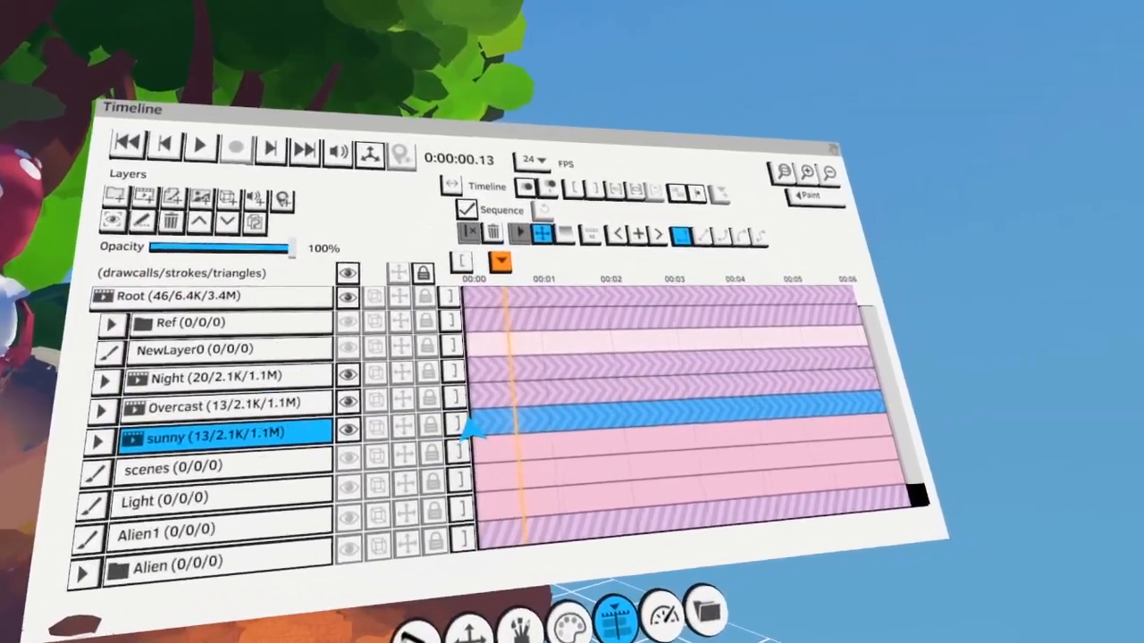
{"action": "left_click", "coordinate": [459, 428]}
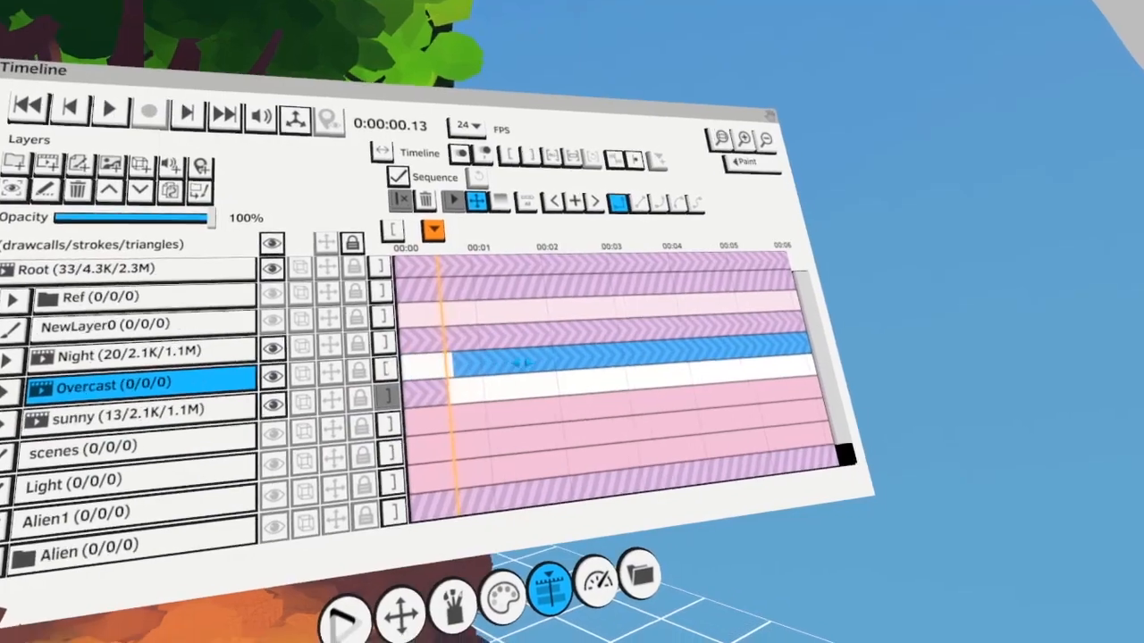
Trim the Overcast clip to start at 0:00:00.13, where the sunny clip ends
{"action": "scroll", "coordinate": [480, 375], "scroll_direction": "up", "scroll_amount": 5}
{"action": "left_click", "coordinate": [528, 381]}
{"action": "left_click_drag", "start_coordinate": [528, 381], "coordinate": [538, 407]}
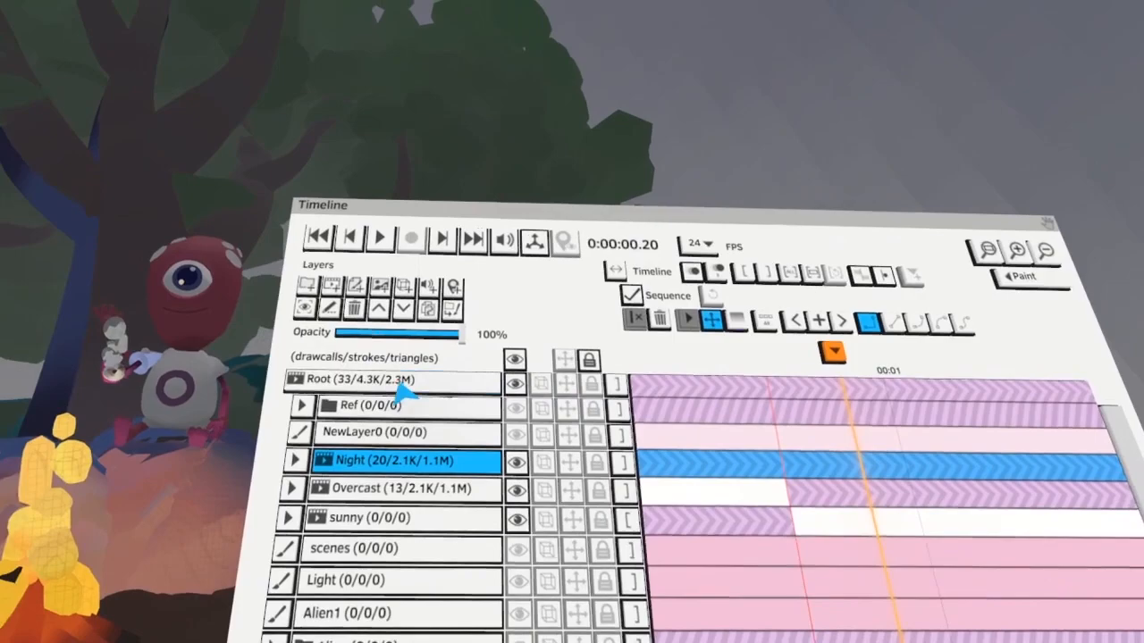
{"action": "left_click", "coordinate": [402, 387]}
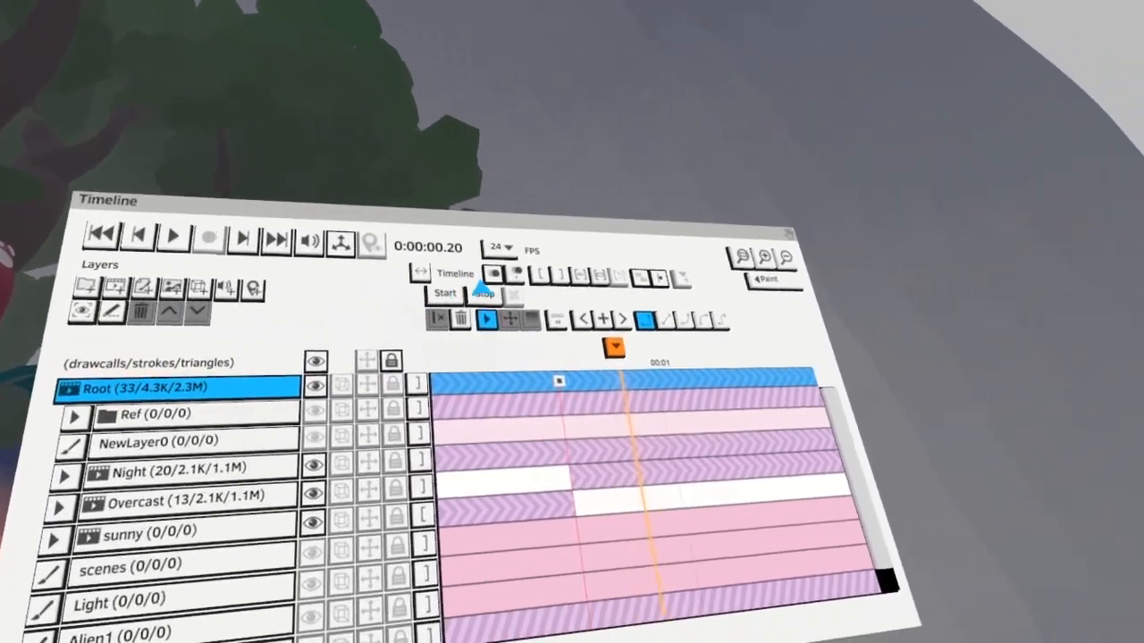
Add a Root stop at 0:00:00.20, end the Overcast clip there and start the Night clip at that point
{"action": "left_click", "coordinate": [481, 291]}
{"action": "left_click", "coordinate": [503, 404]}
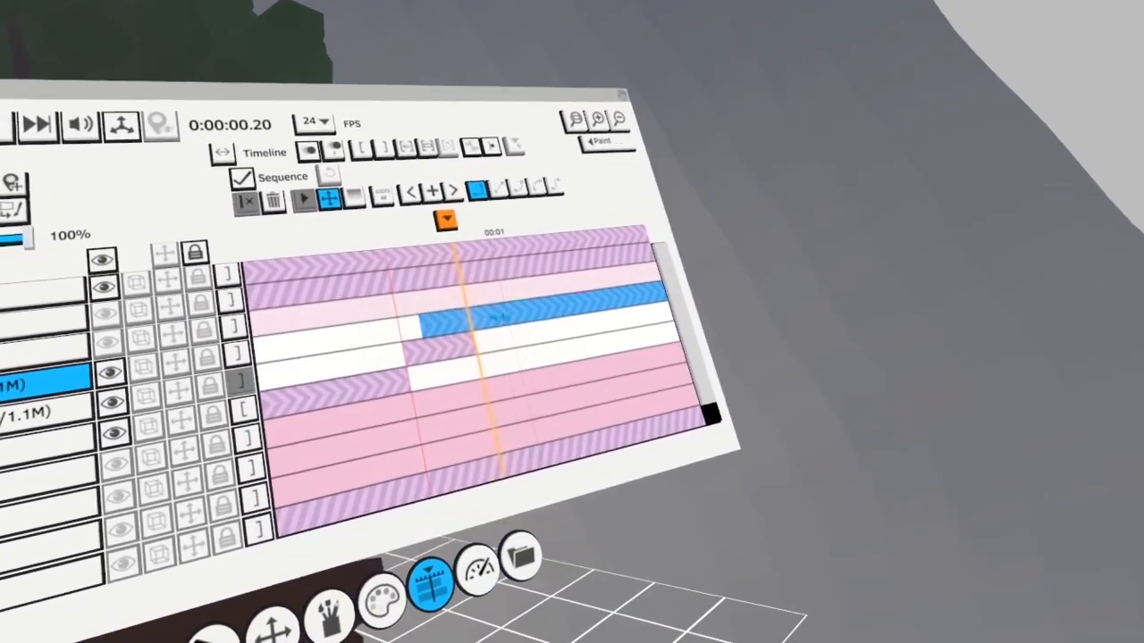
{"action": "left_click_drag", "start_coordinate": [499, 317], "coordinate": [539, 310]}
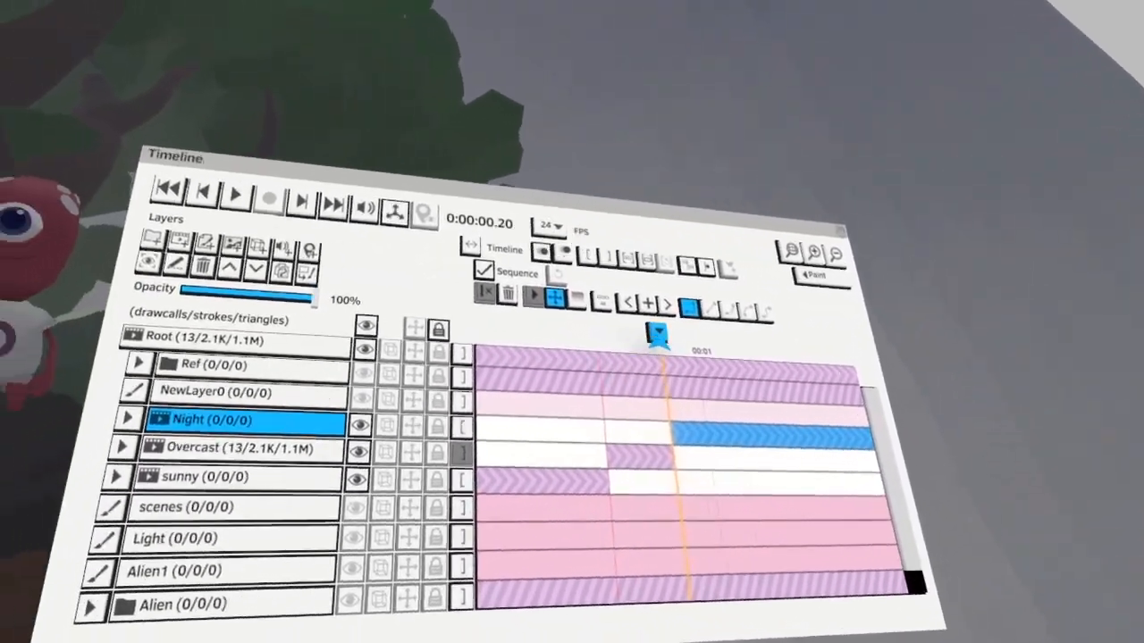
Play the scene from the beginning to check the stops between sunny, Overcast and Night
{"action": "left_click_drag", "start_coordinate": [659, 337], "coordinate": [508, 339]}
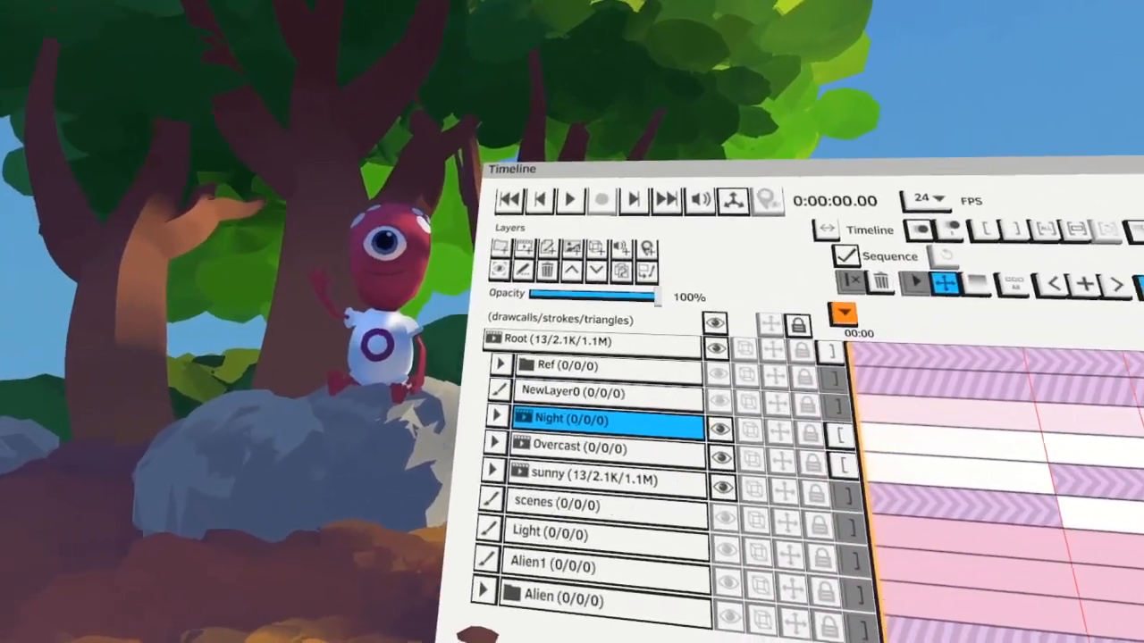
{"action": "key", "text": "space"}
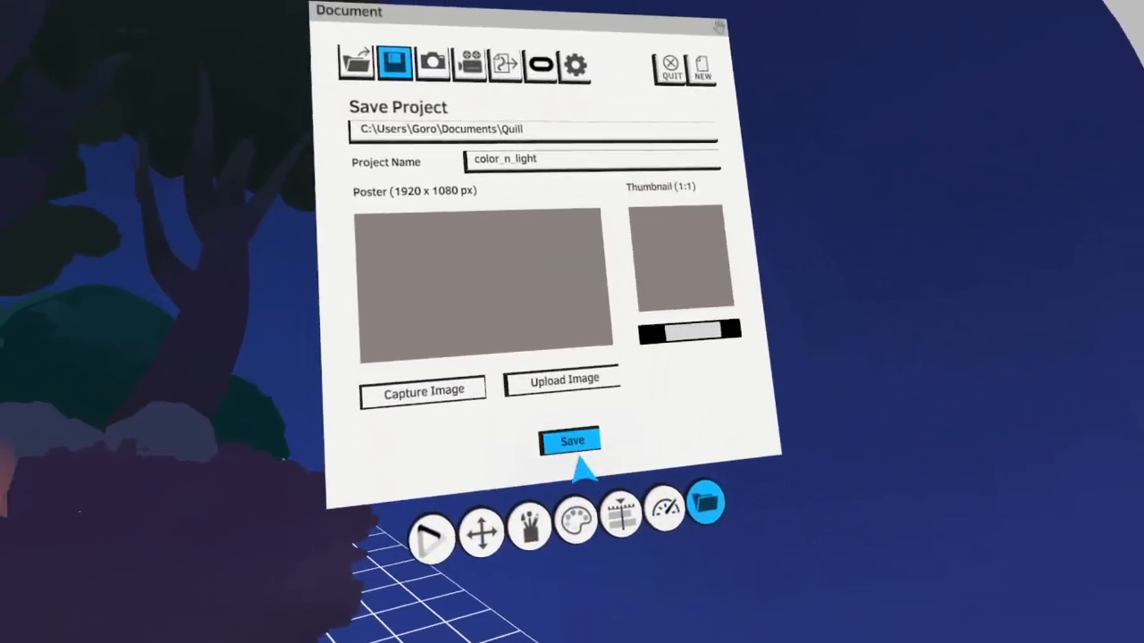
Save the color_n_light project with its sequenced lighting versions
{"action": "left_click", "coordinate": [572, 439]}
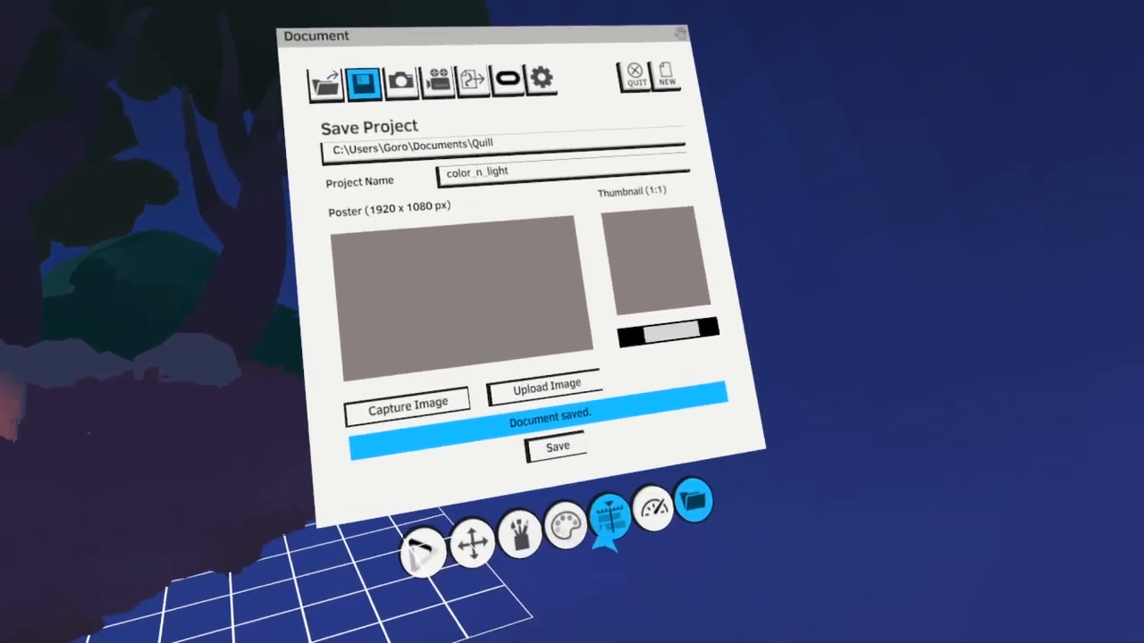
{"action": "left_click", "coordinate": [610, 518]}
{"action": "left_click", "coordinate": [650, 518]}
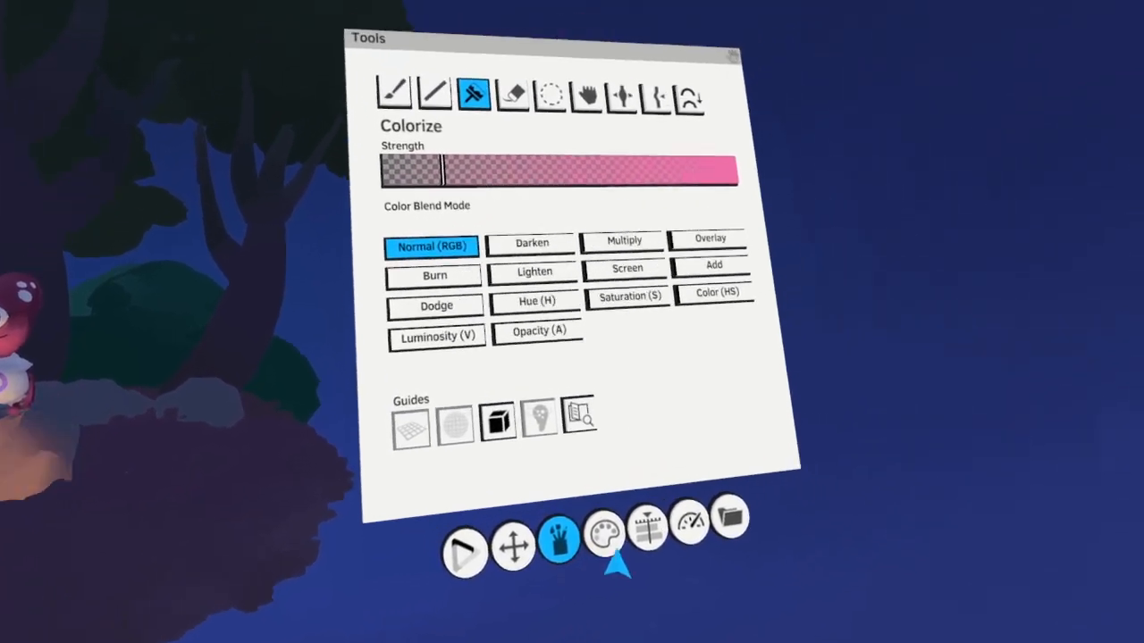
{"action": "left_click", "coordinate": [707, 511]}
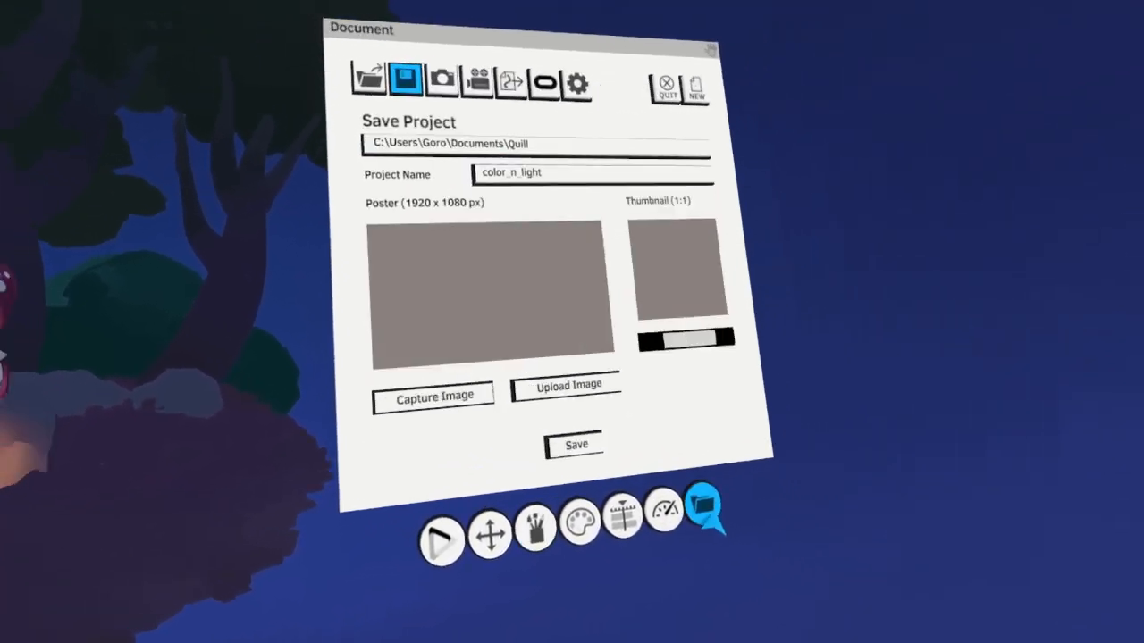
Show the original Alien1 layer beside the painted scene and compare it in the sunny and Overcast lighting
{"action": "left_click", "coordinate": [607, 567]}
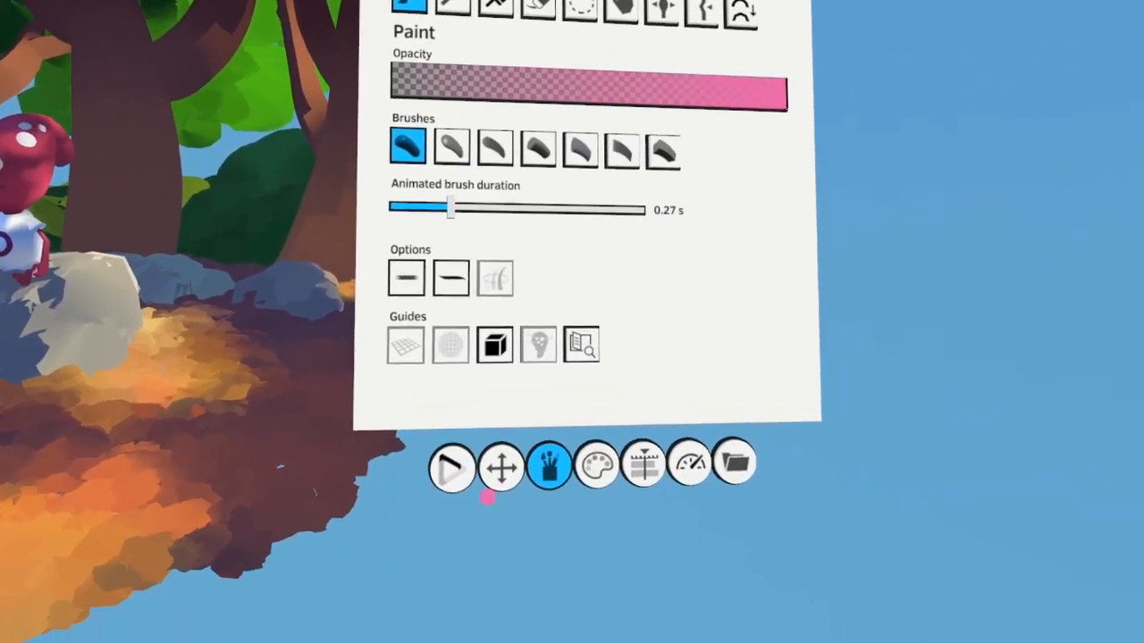
{"action": "left_click", "coordinate": [640, 468]}
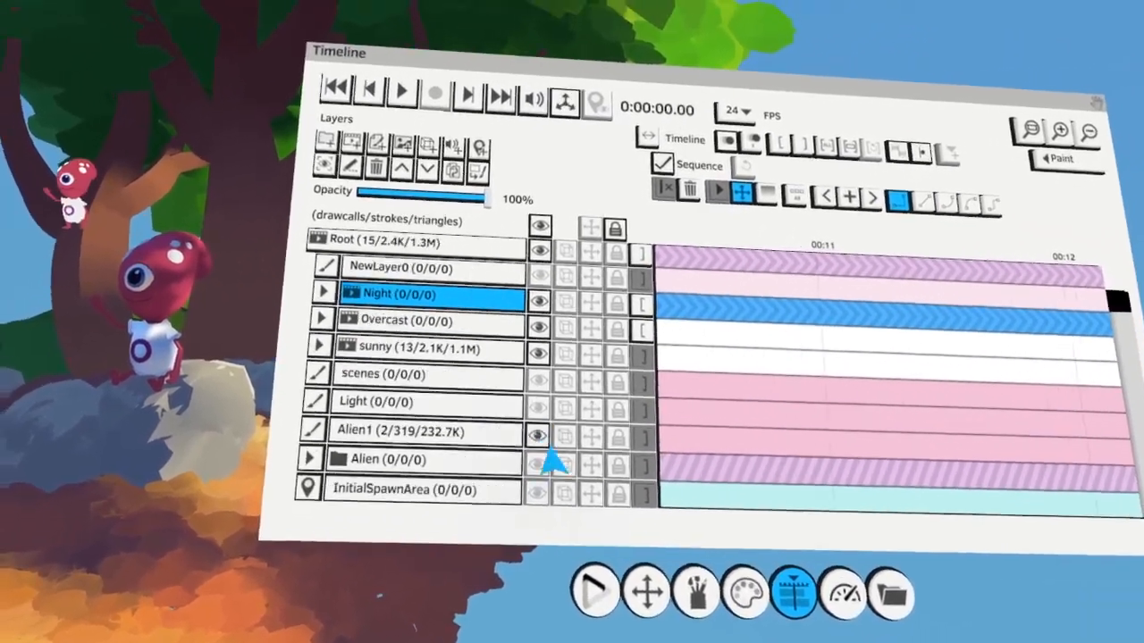
{"action": "left_click", "coordinate": [446, 438]}
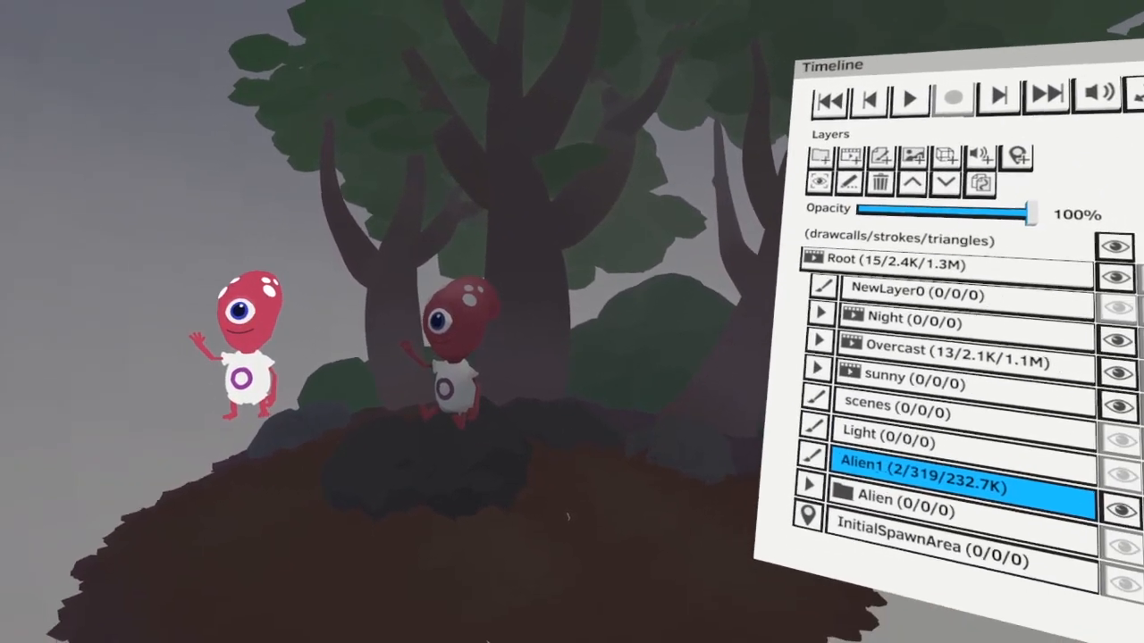
{"action": "key", "text": "space"}
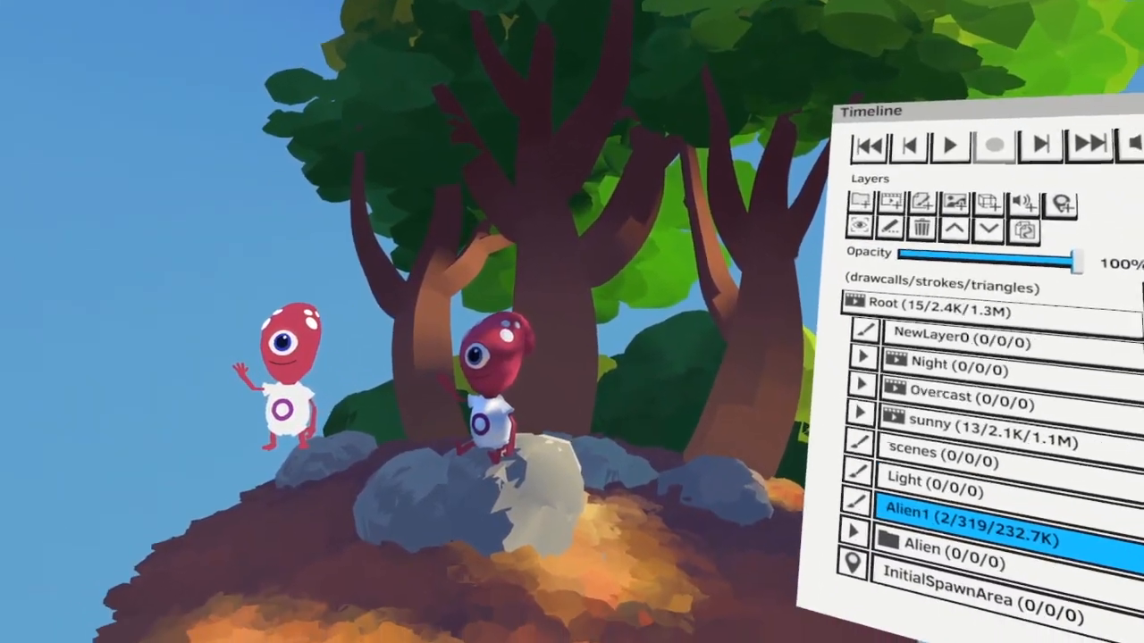
{"action": "key", "text": "space"}
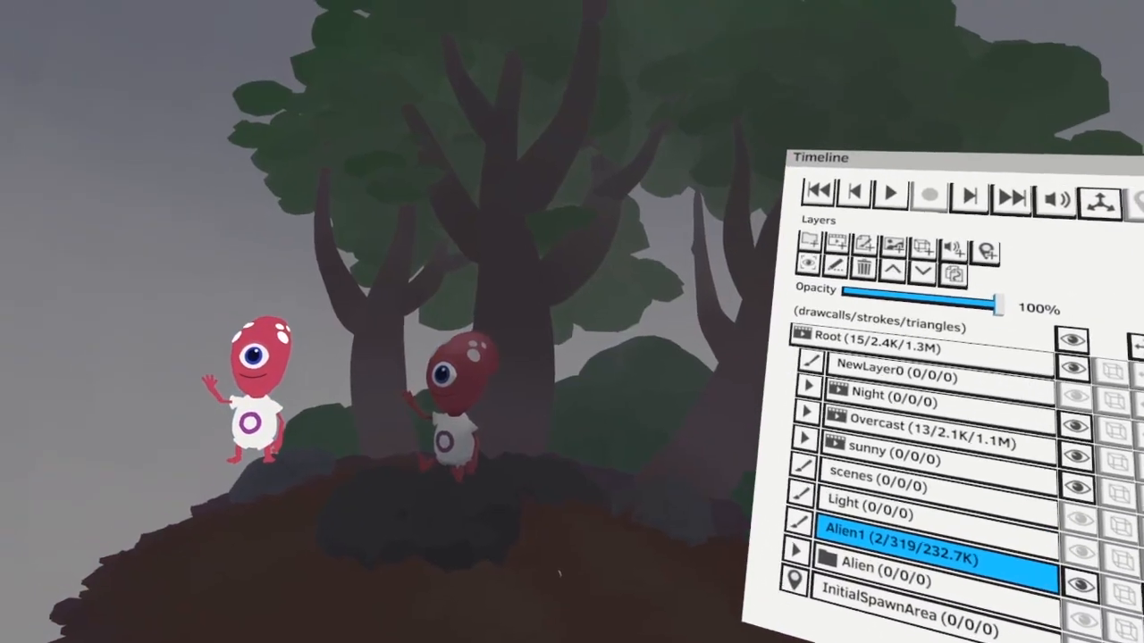